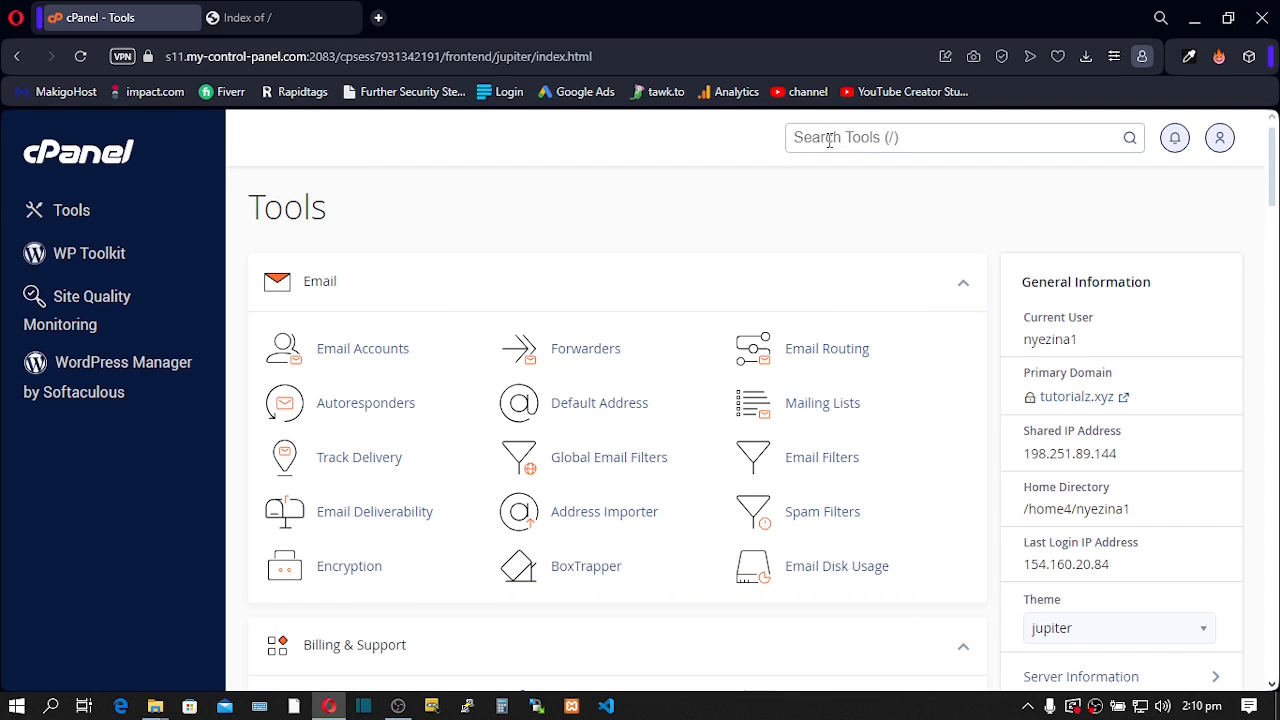
- Search tools for 'db', open MySQL Databases, and create the database dbname
{"action": "left_click", "coordinate": [829, 139]}
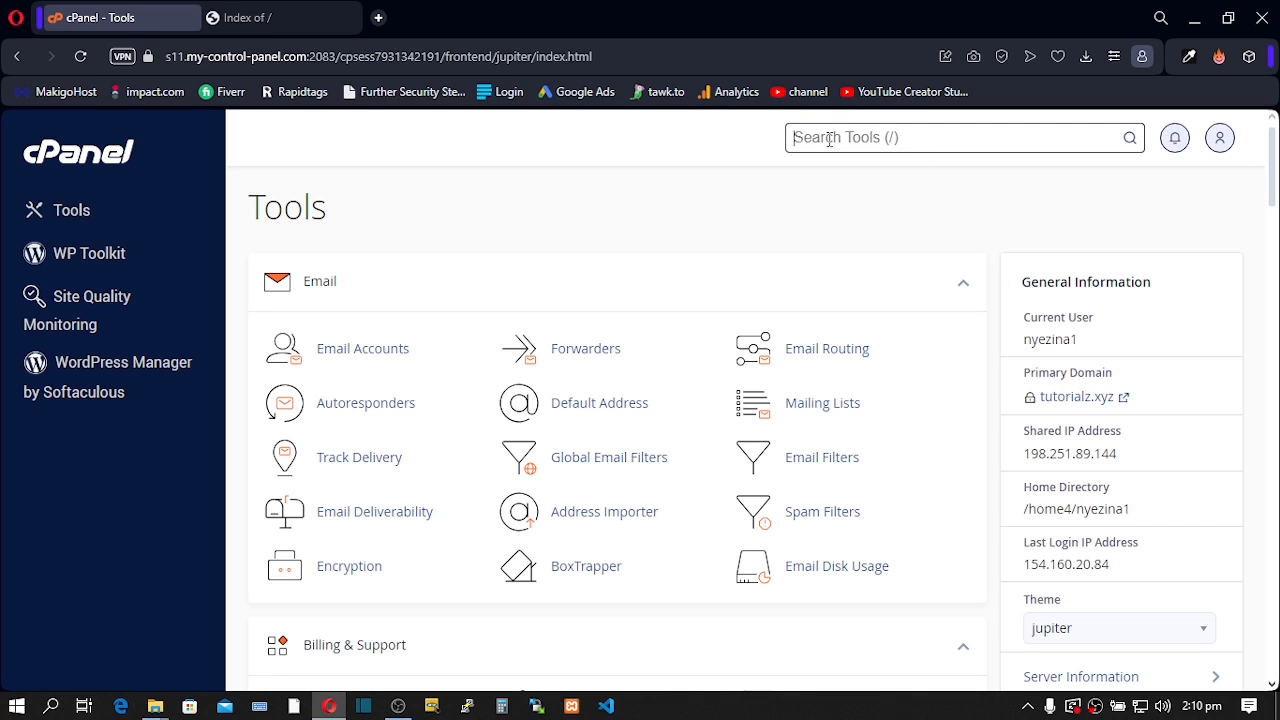
{"action": "type", "text": "db"}
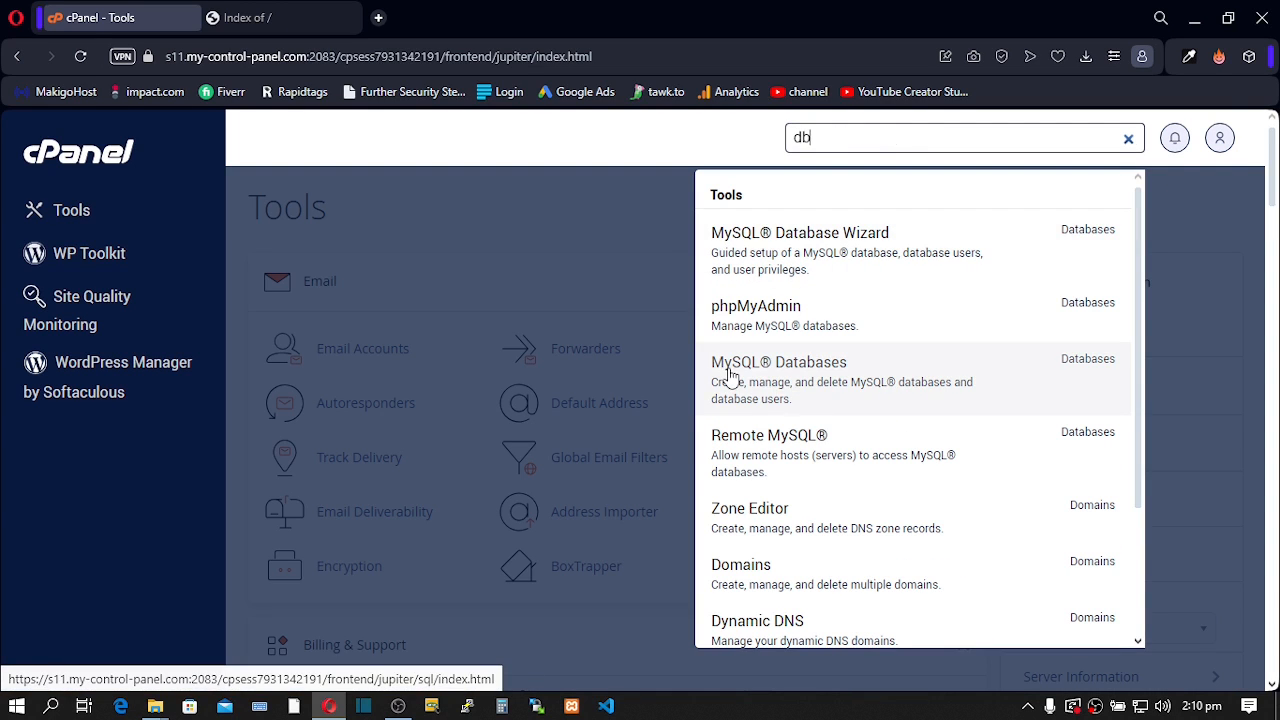
{"action": "left_click", "coordinate": [784, 373]}
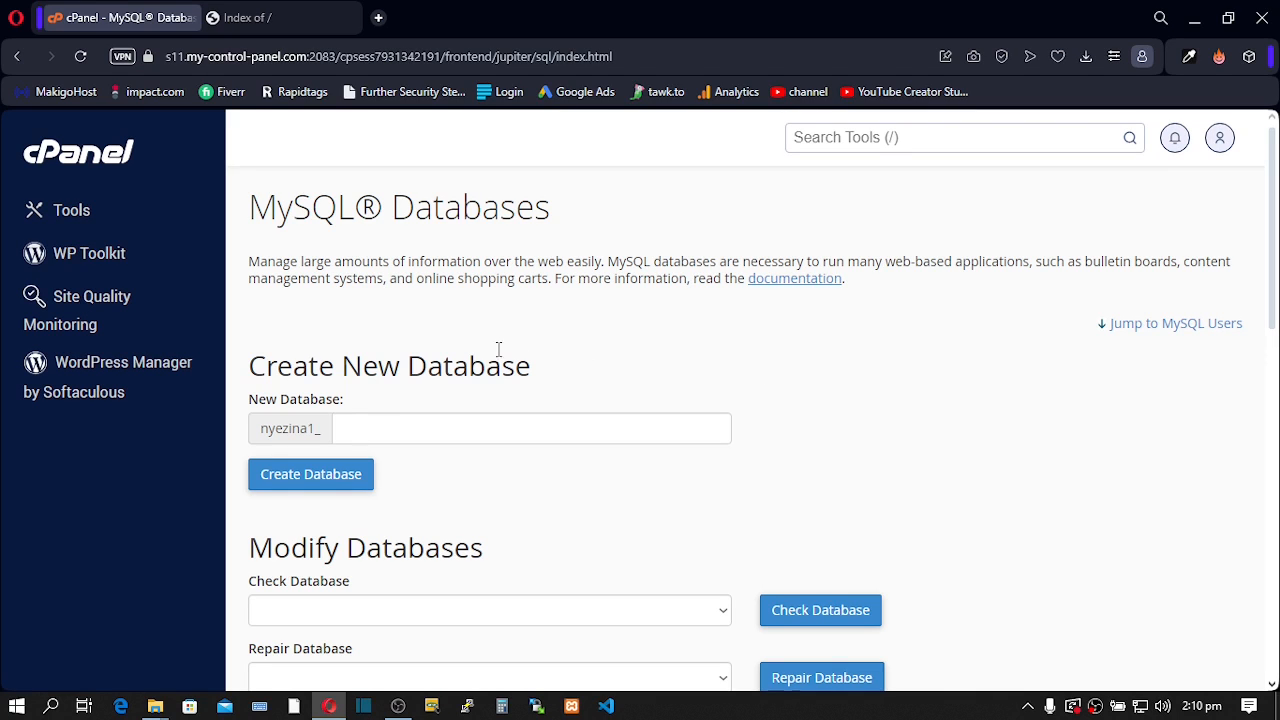
{"action": "left_click", "coordinate": [399, 429]}
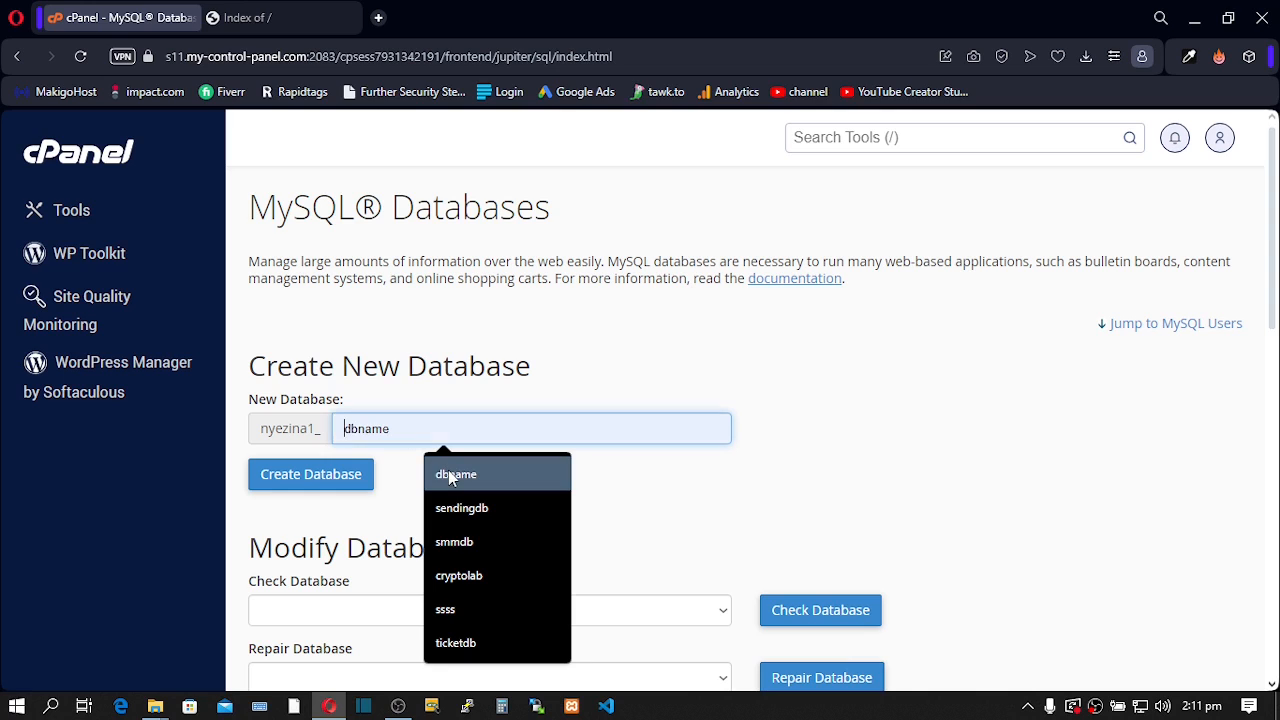
{"action": "left_click", "coordinate": [448, 474]}
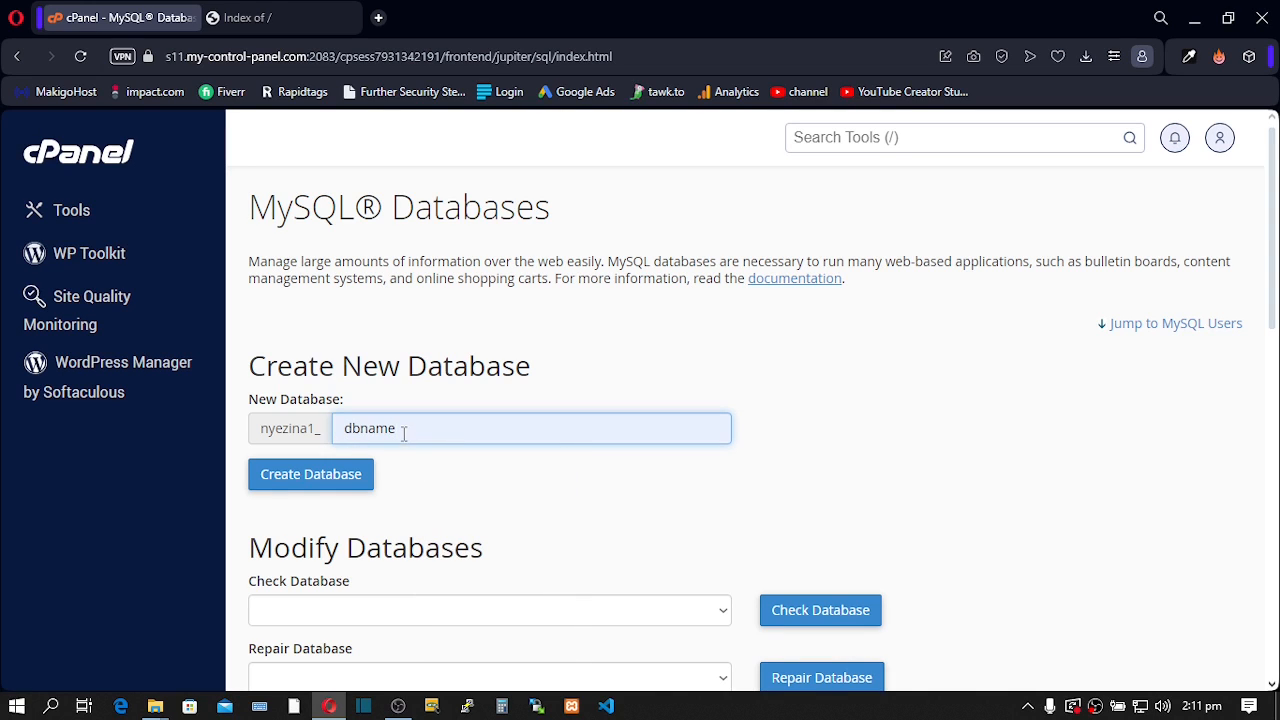
{"action": "left_click_drag", "start_coordinate": [403, 432], "coordinate": [342, 424]}
{"action": "left_click", "coordinate": [407, 433]}
{"action": "left_click", "coordinate": [299, 485]}
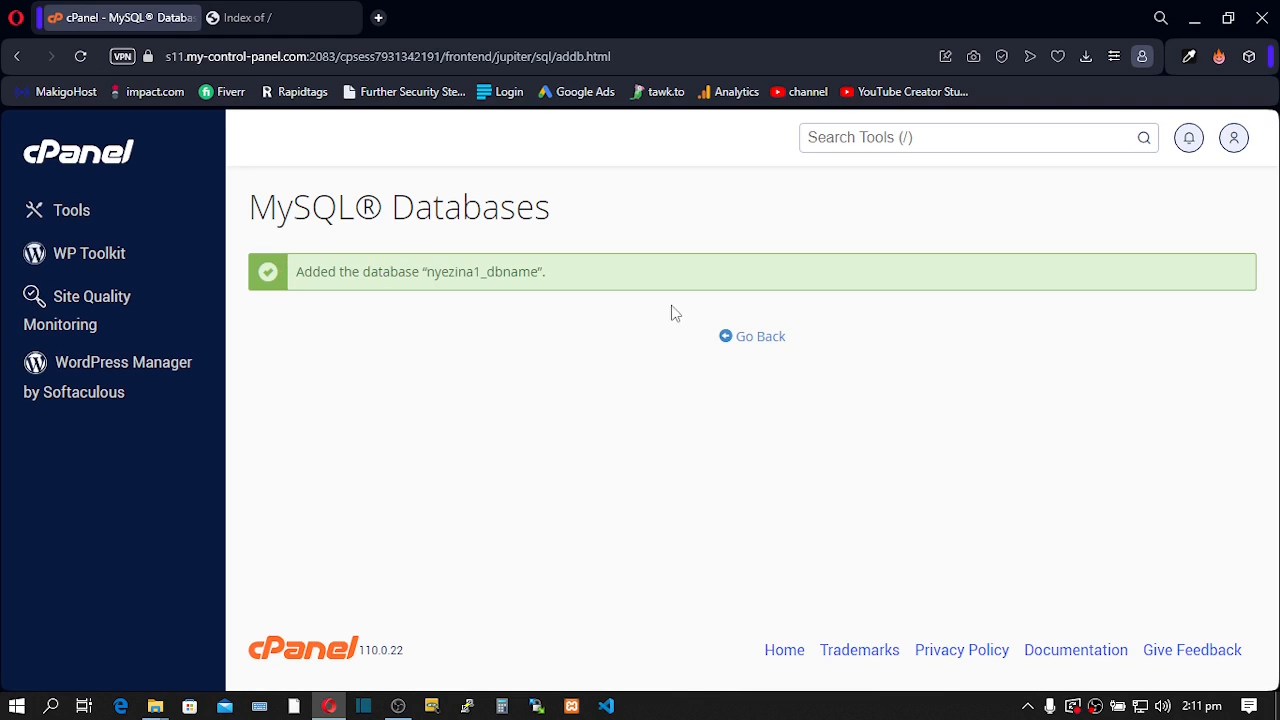
- Go back to MySQL Databases and enter dbuser as the new username
{"action": "left_click", "coordinate": [745, 341]}
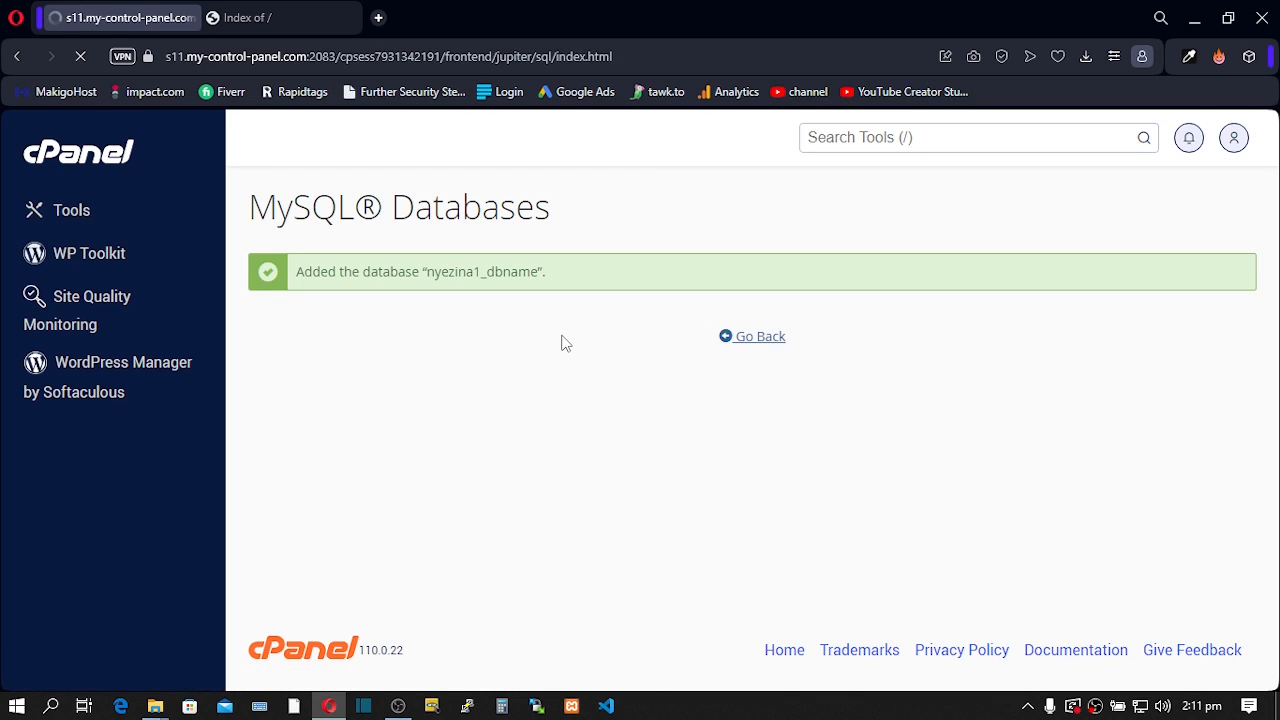
{"action": "scroll", "coordinate": [563, 343], "scroll_direction": "down", "scroll_amount": 5}
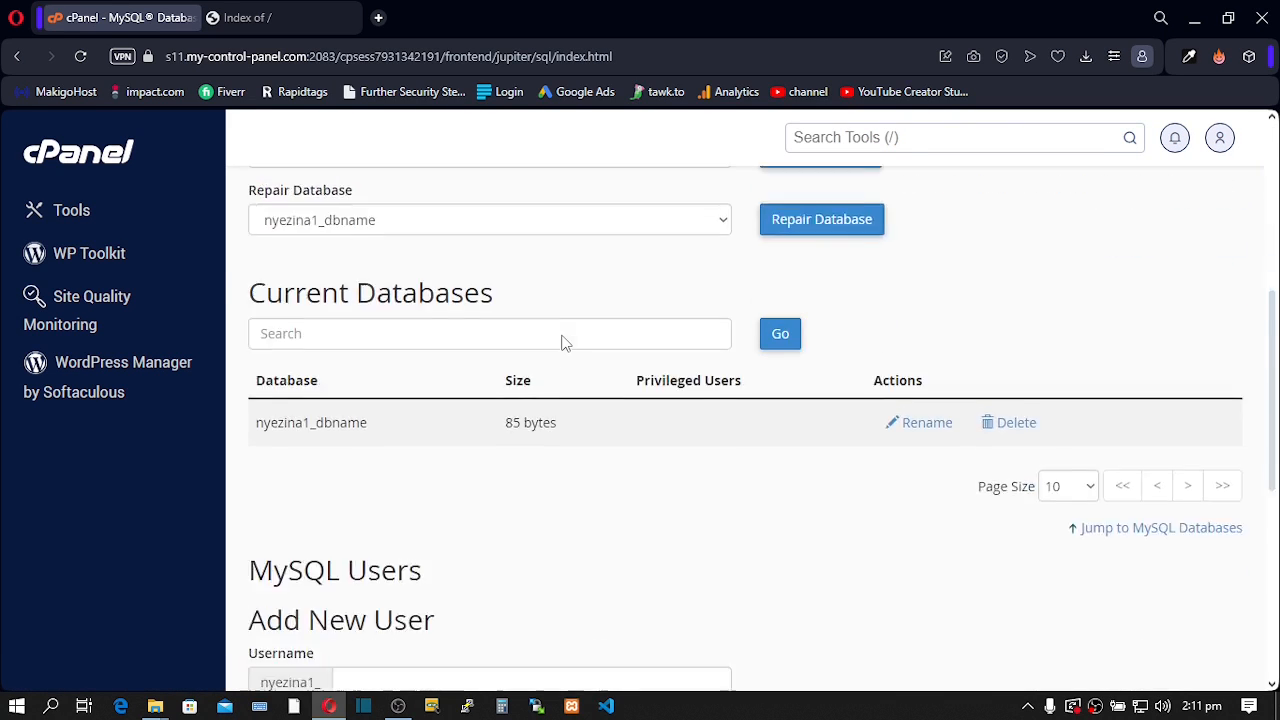
{"action": "scroll", "coordinate": [563, 343], "scroll_direction": "down", "scroll_amount": 2}
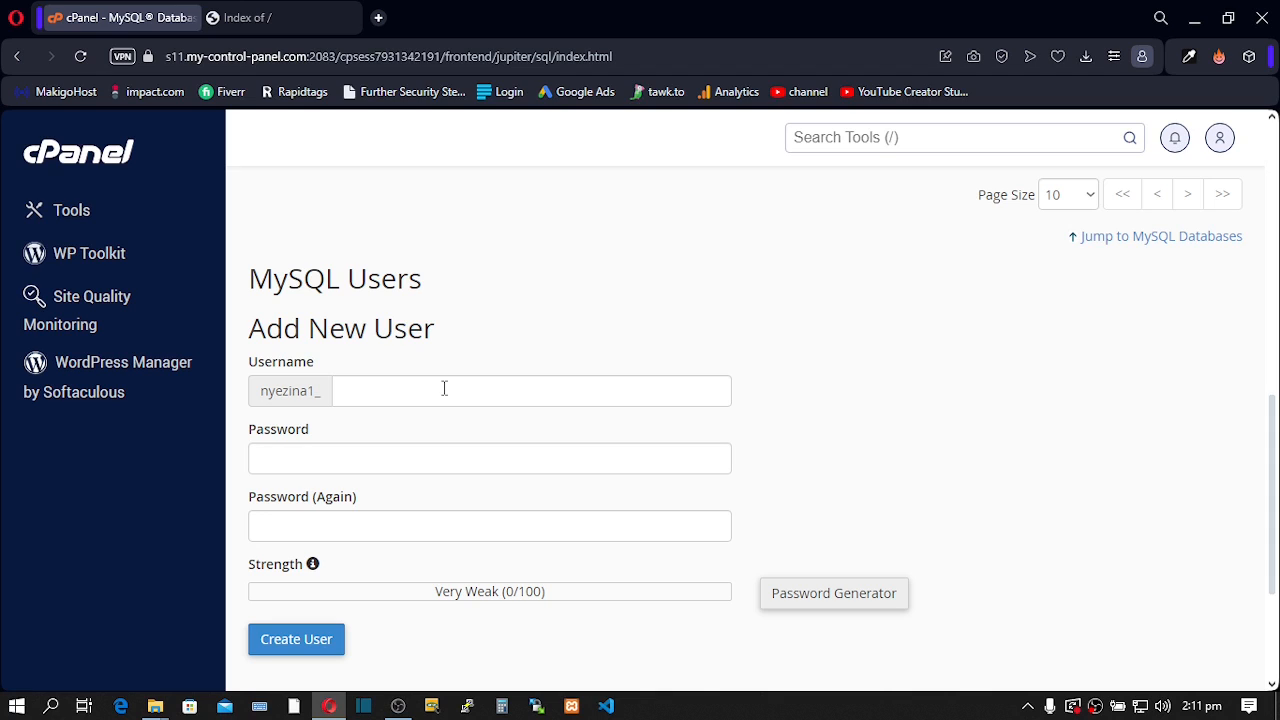
{"action": "left_click", "coordinate": [370, 393]}
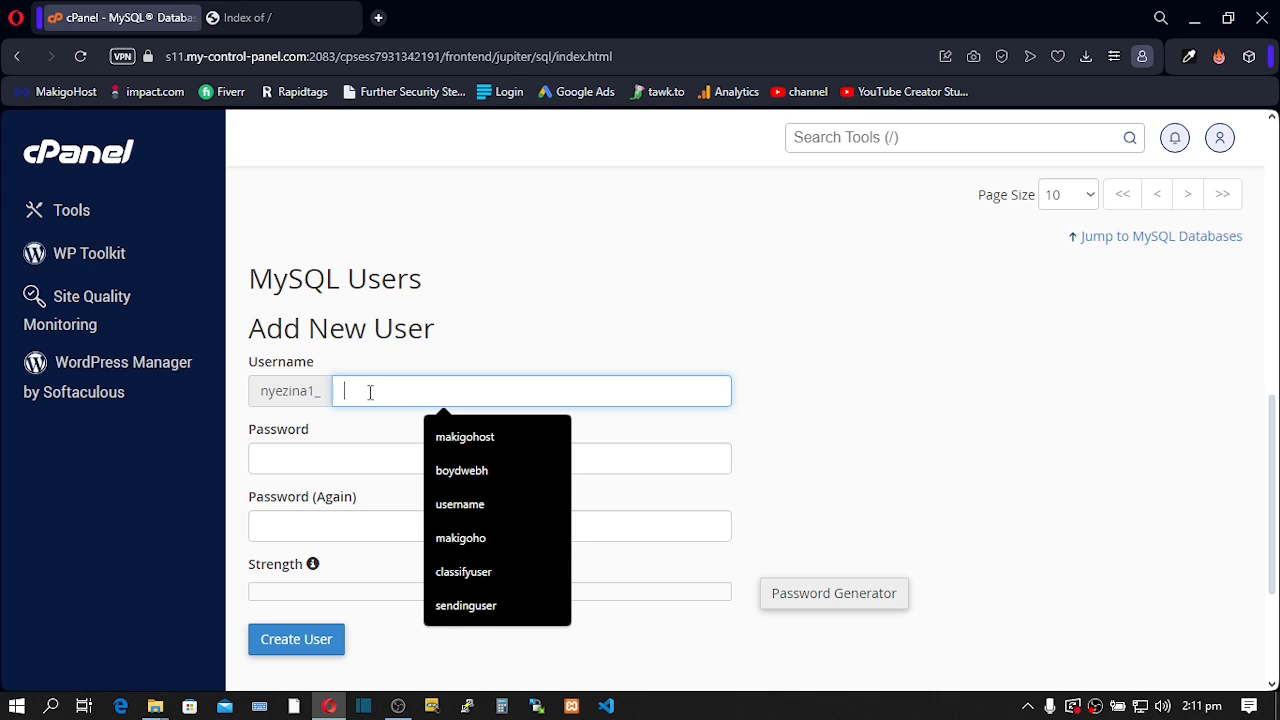
{"action": "type", "text": "dbuser"}
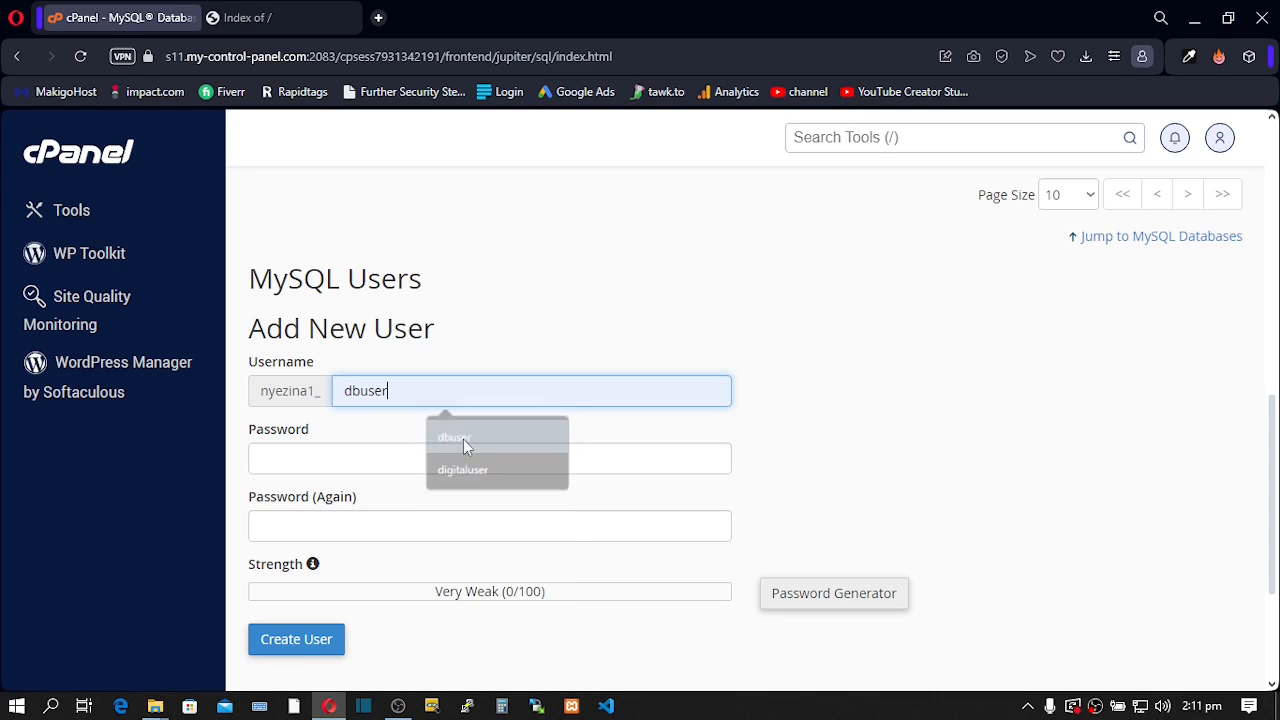
{"action": "left_click", "coordinate": [463, 440]}
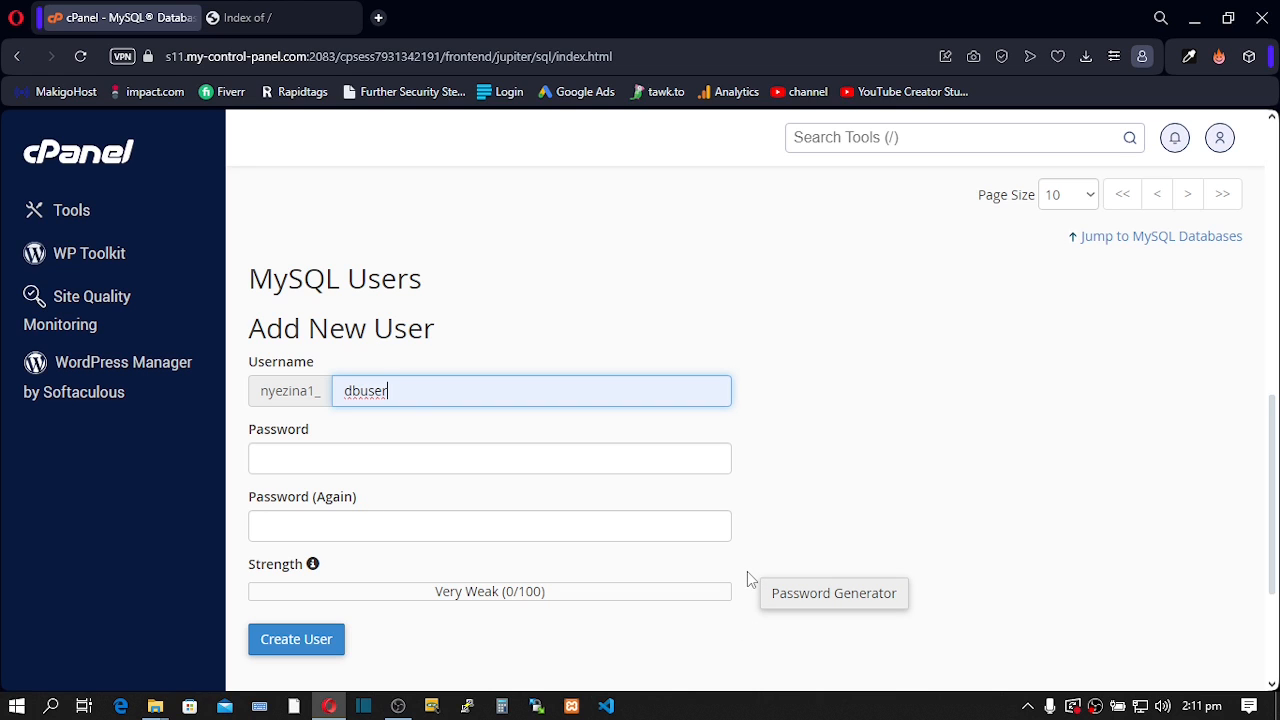
- Generate a Very Strong password and paste a copy into a new browser tab
{"action": "left_click", "coordinate": [816, 600]}
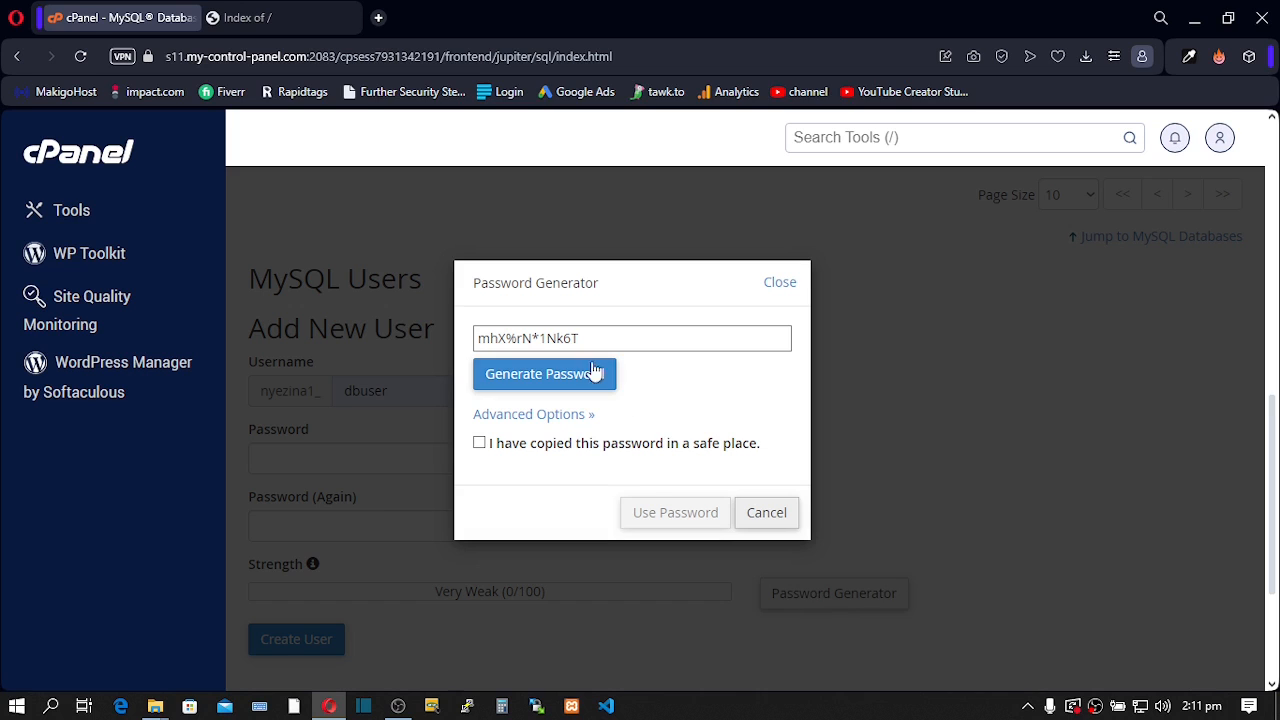
{"action": "left_click_drag", "start_coordinate": [600, 334], "coordinate": [436, 344]}
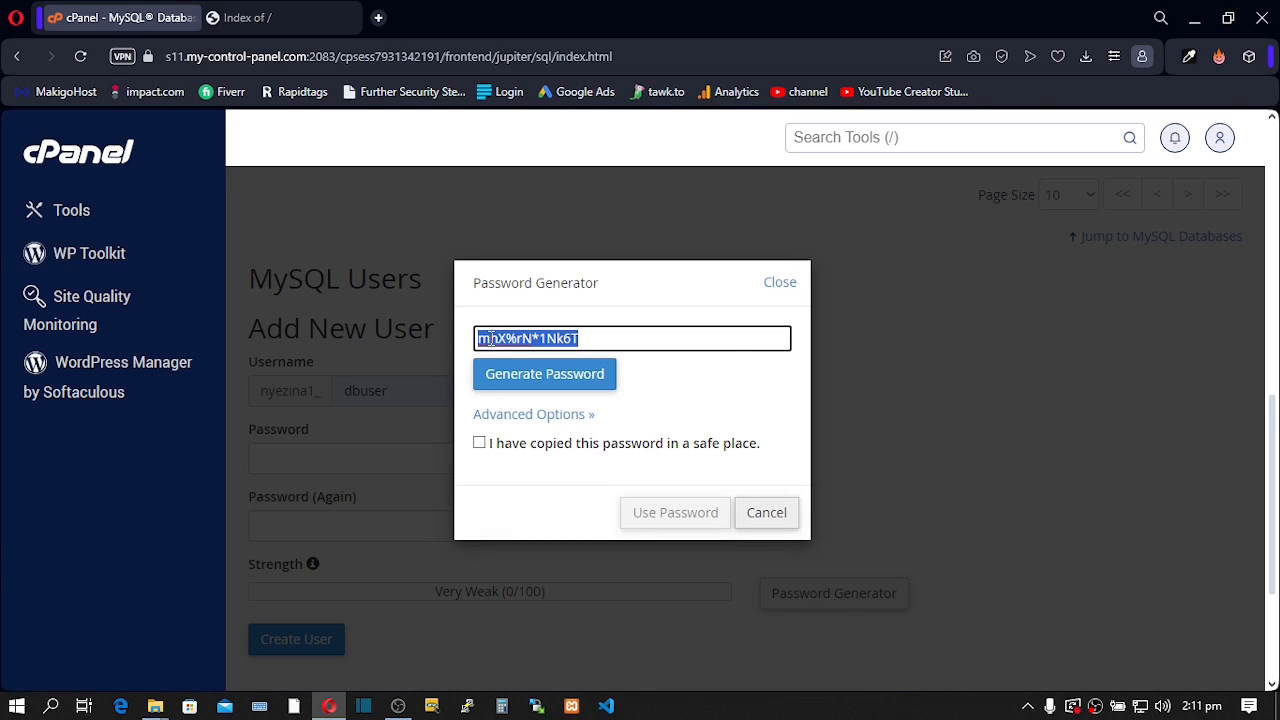
{"action": "right_click", "coordinate": [486, 339]}
{"action": "left_click", "coordinate": [555, 399]}
{"action": "left_click", "coordinate": [378, 17]}
{"action": "key", "text": "ctrl+v"}
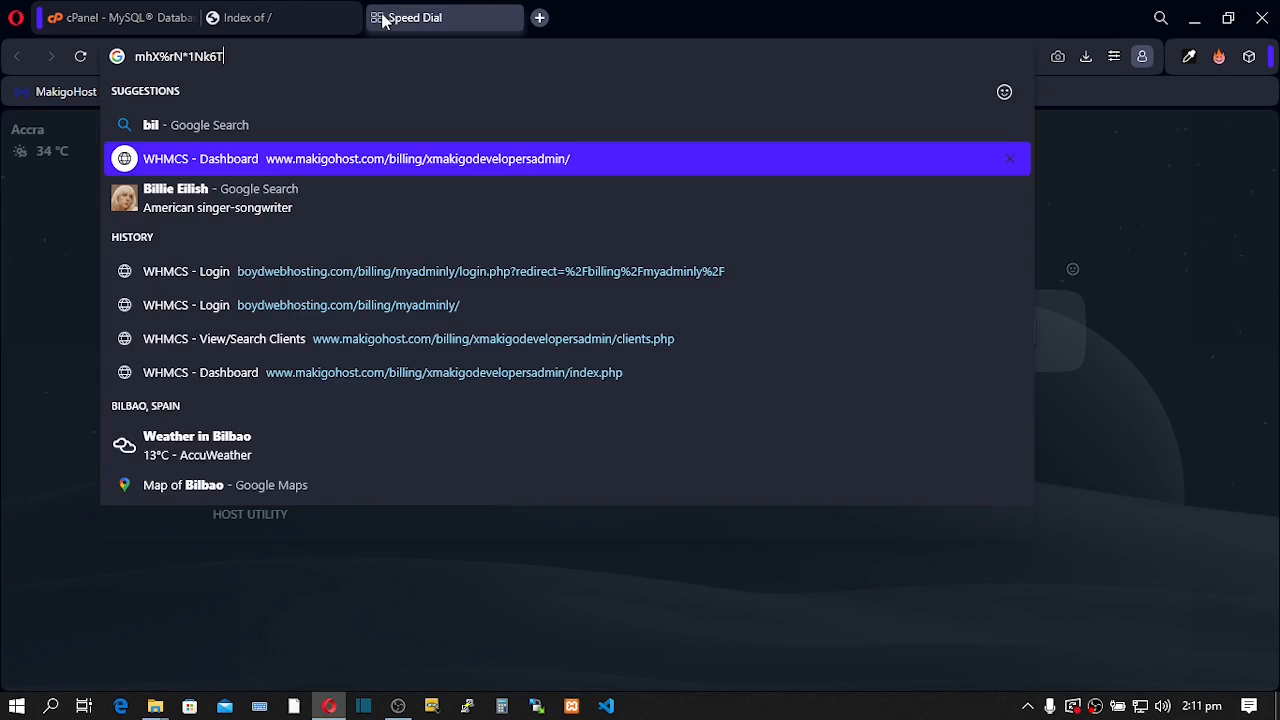
{"action": "left_click", "coordinate": [130, 17]}
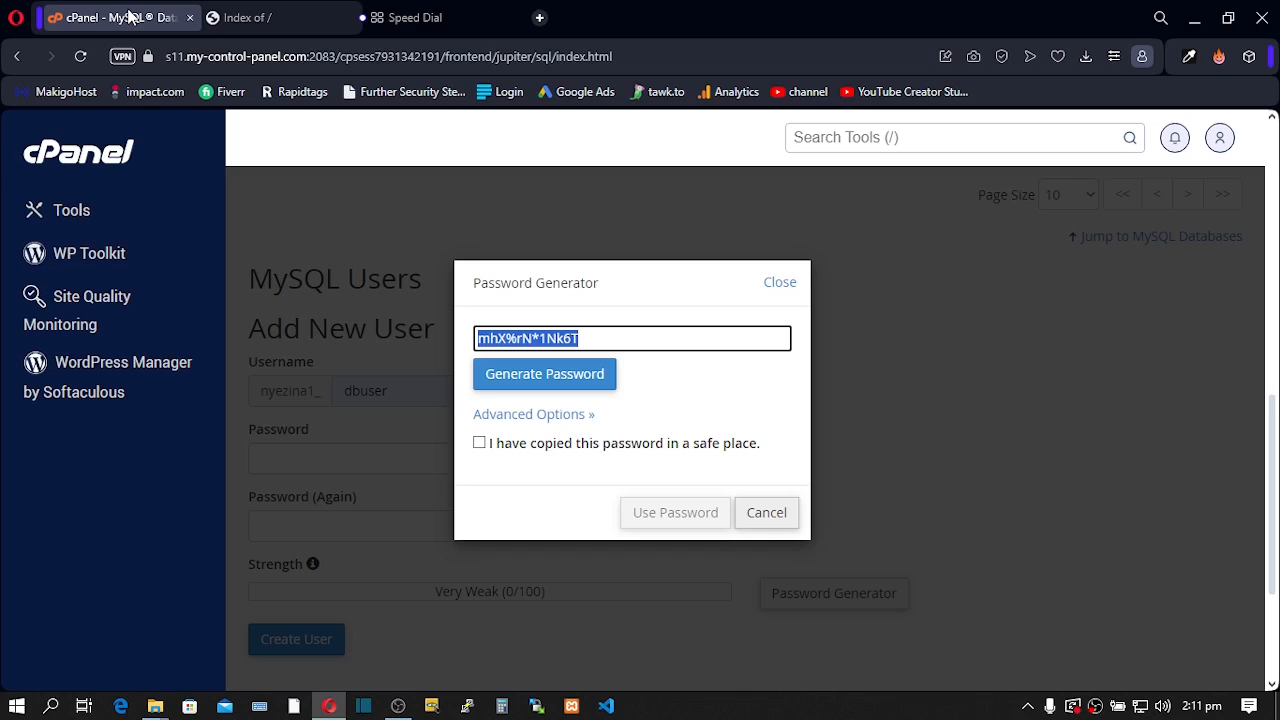
- Confirm the password was saved, apply it to both fields, and create user dbuser
{"action": "left_click", "coordinate": [479, 443]}
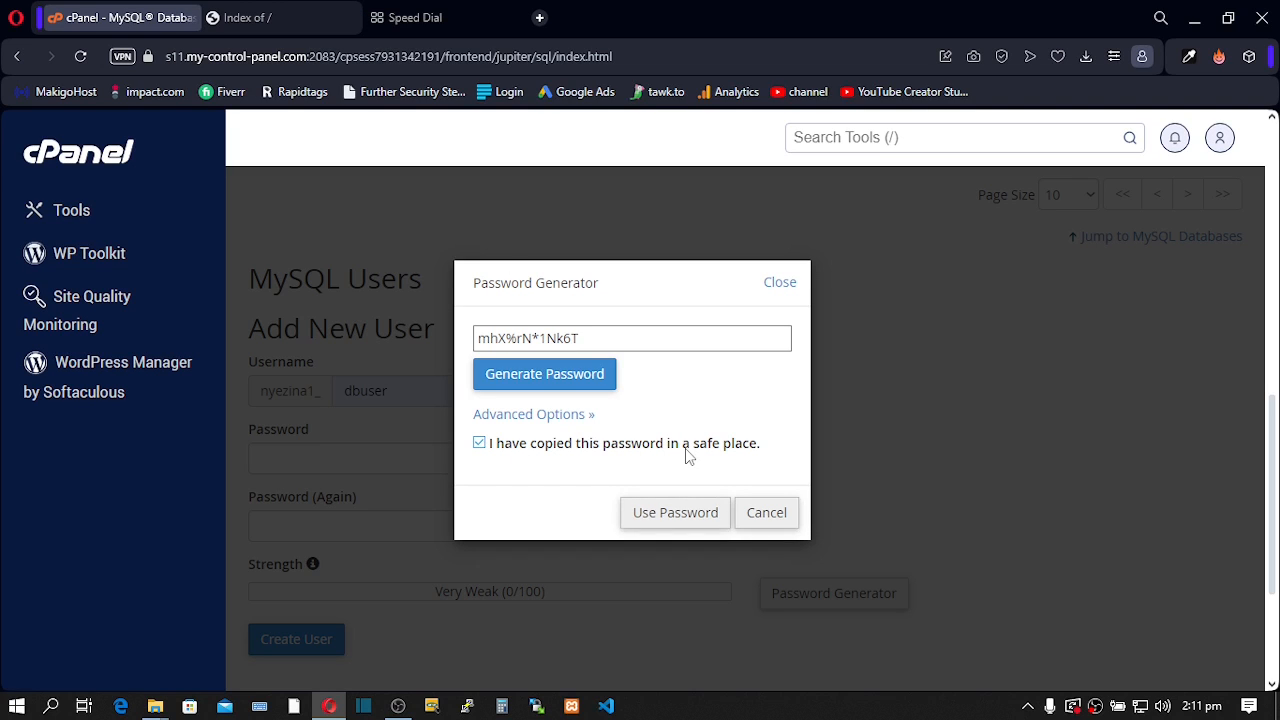
{"action": "left_click", "coordinate": [668, 514]}
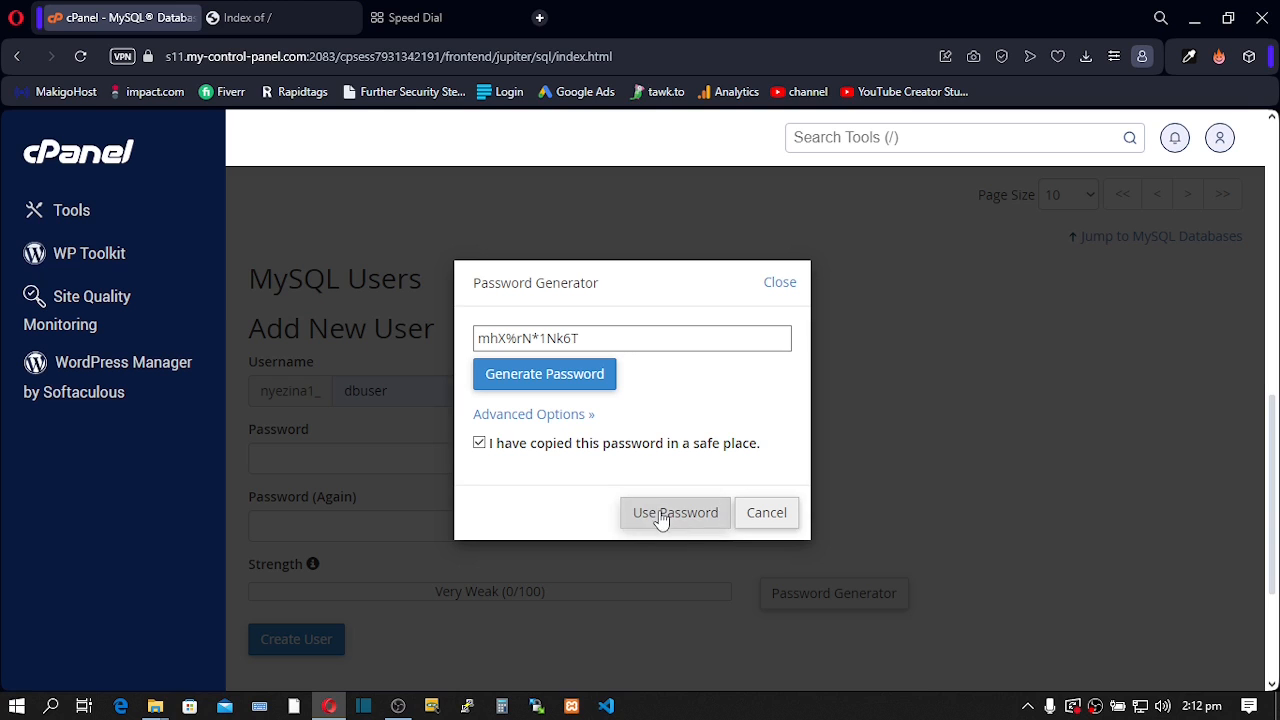
{"action": "scroll", "coordinate": [586, 486], "scroll_direction": "down", "scroll_amount": 2}
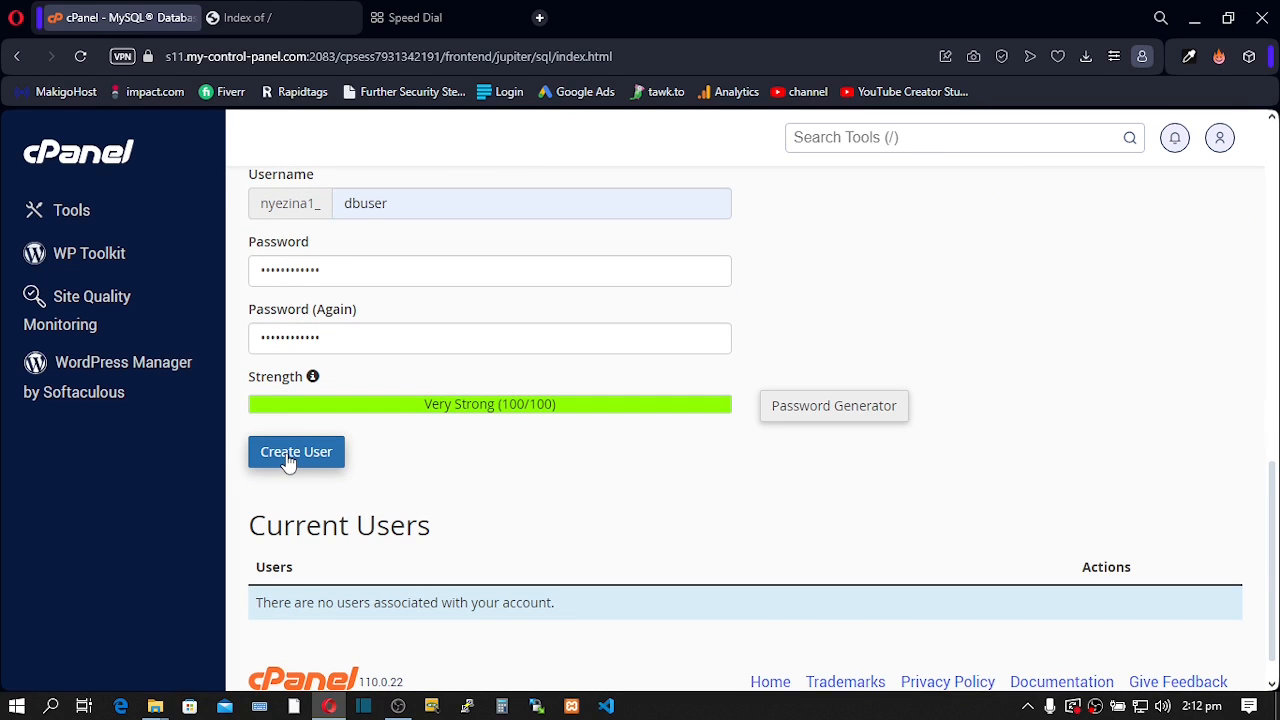
{"action": "left_click", "coordinate": [286, 453]}
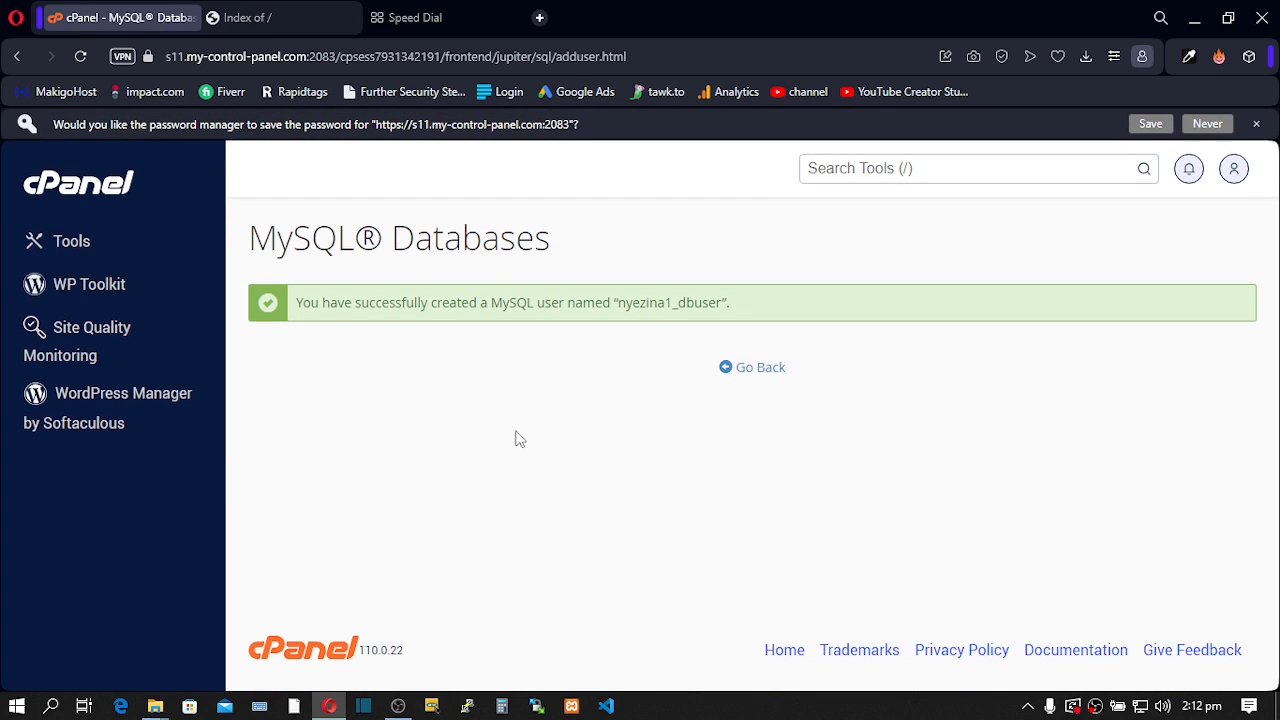
- Under Add User To Database, link user dbuser to database dbname
{"action": "left_click", "coordinate": [758, 377]}
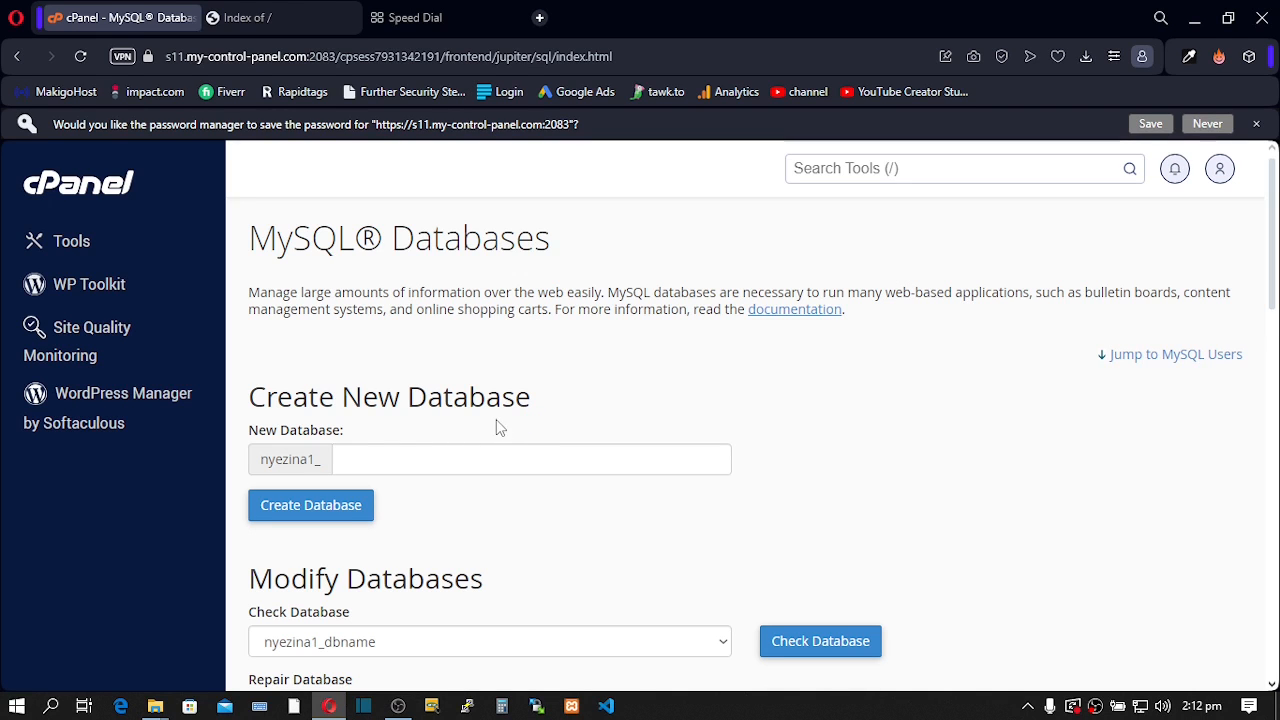
{"action": "scroll", "coordinate": [496, 425], "scroll_direction": "down", "scroll_amount": 10}
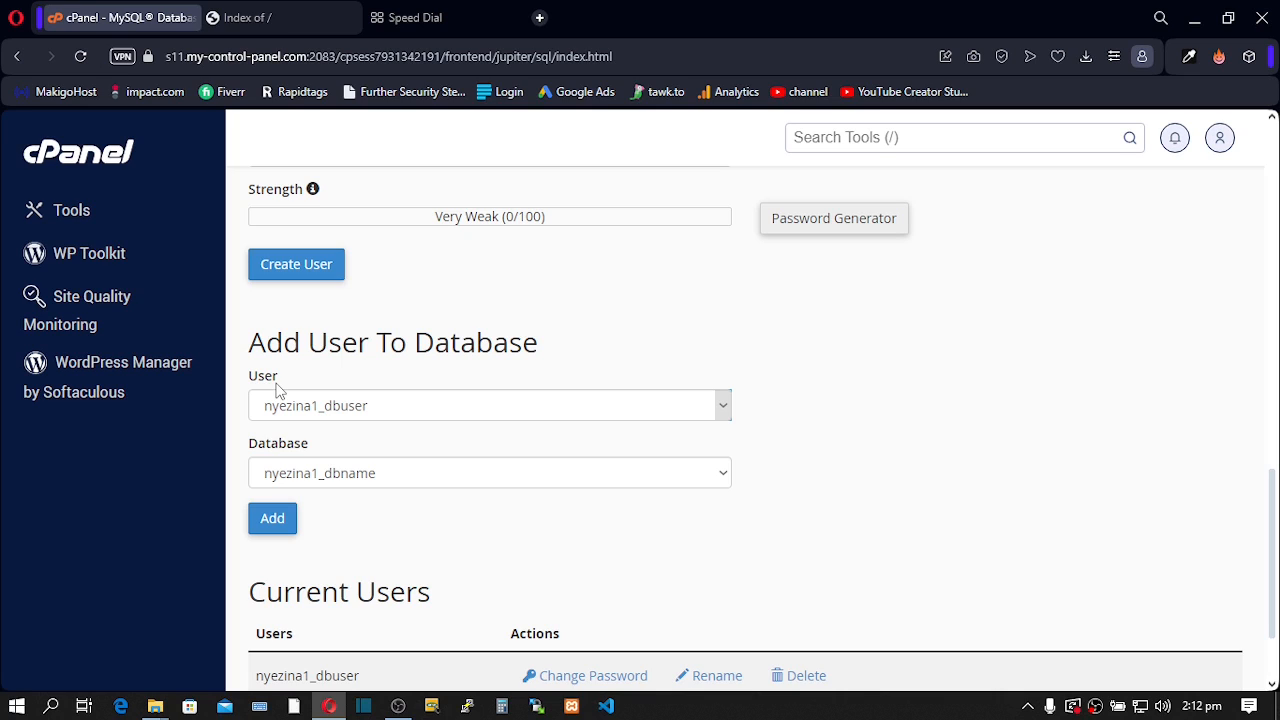
{"action": "left_click", "coordinate": [722, 413]}
{"action": "left_click", "coordinate": [725, 418]}
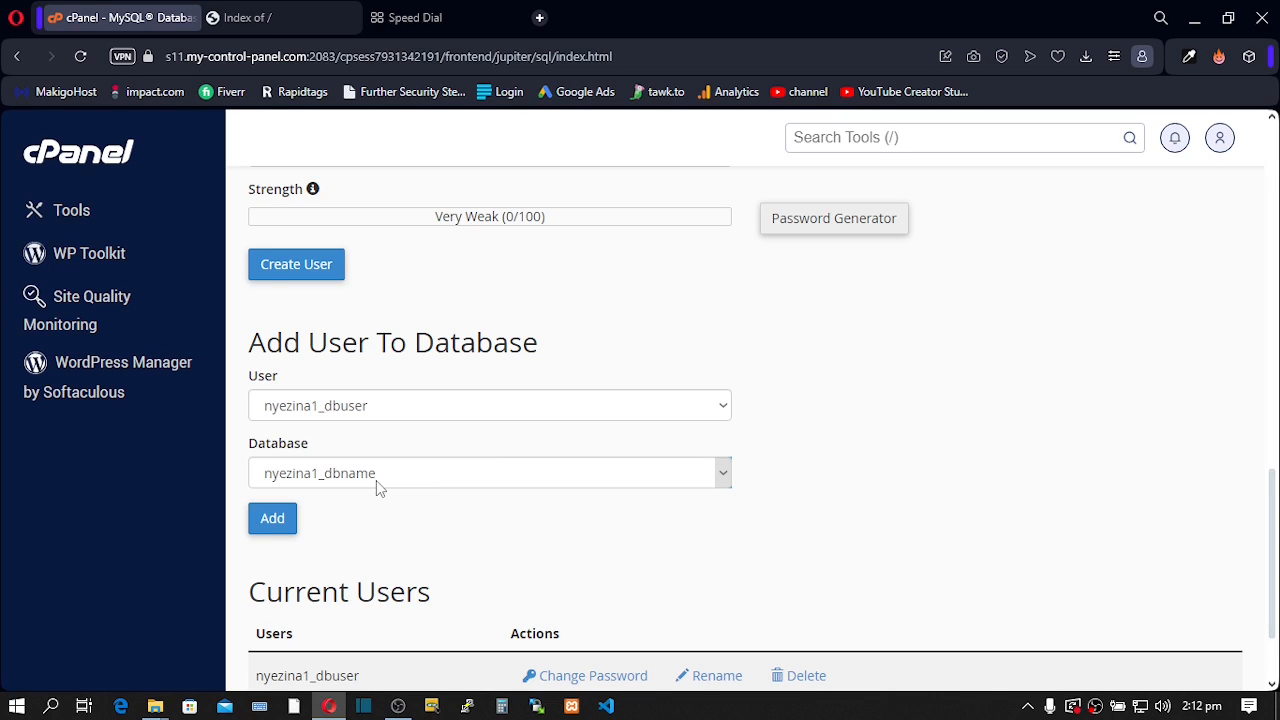
{"action": "left_click", "coordinate": [282, 520]}
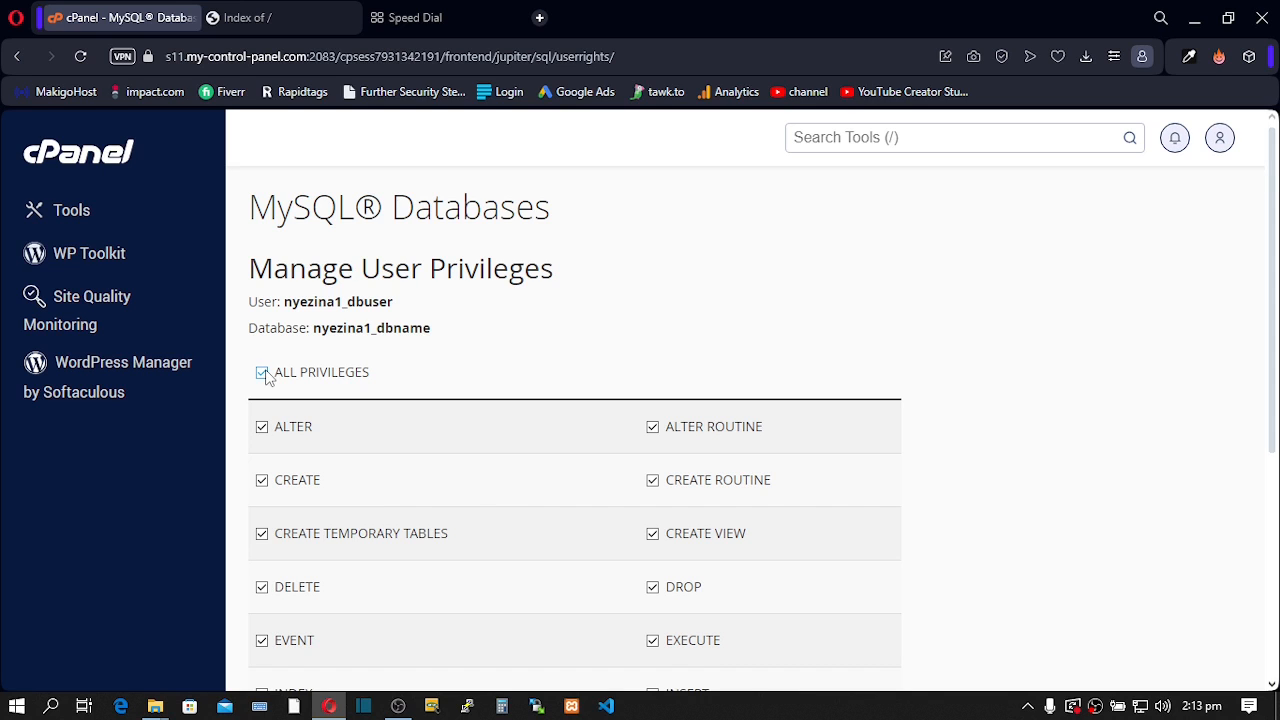
- Save ALL PRIVILEGES for dbuser on dbname, then minimise the browser to the desktop
{"action": "scroll", "coordinate": [445, 345], "scroll_direction": "down", "scroll_amount": 4}
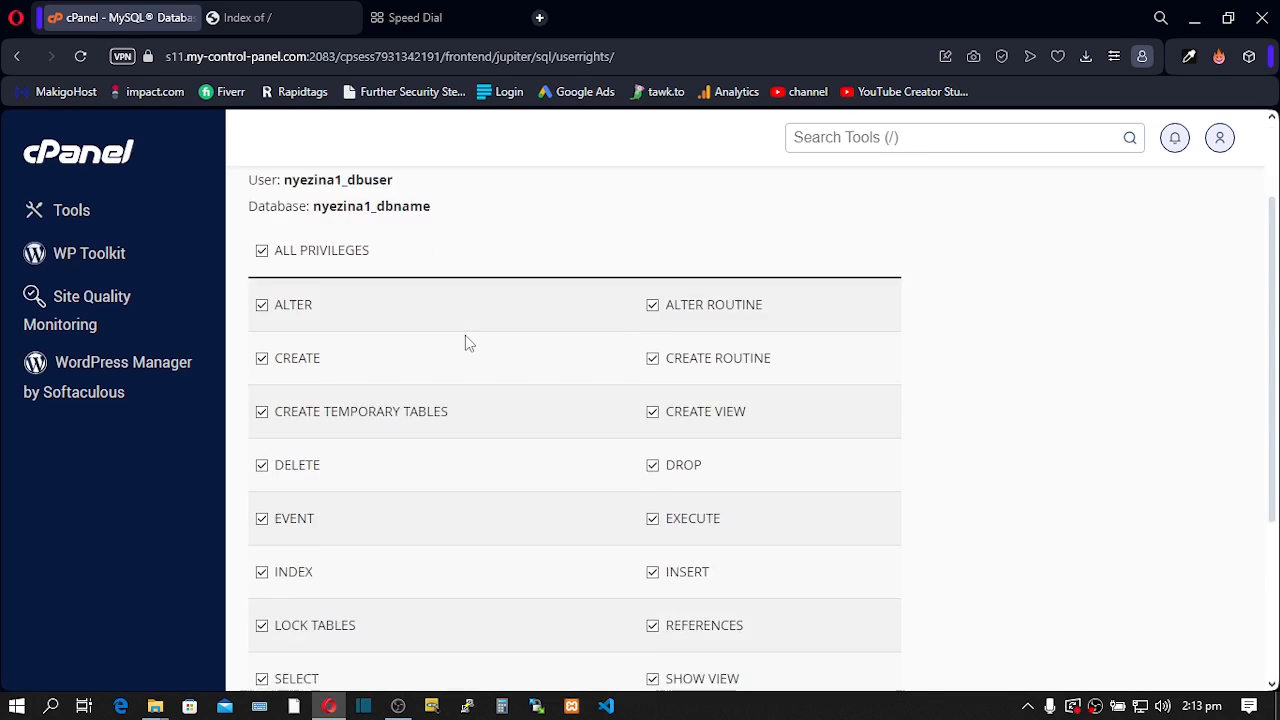
{"action": "left_click", "coordinate": [315, 530]}
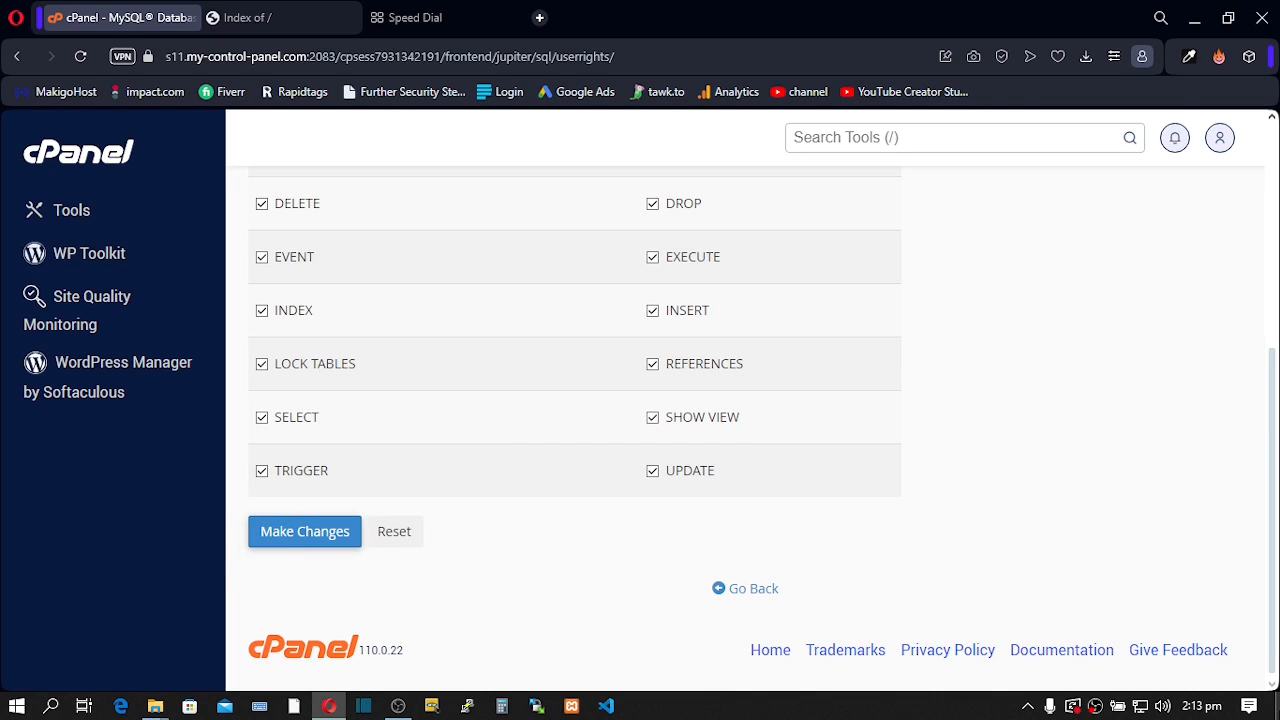
{"action": "left_click", "coordinate": [1277, 706]}
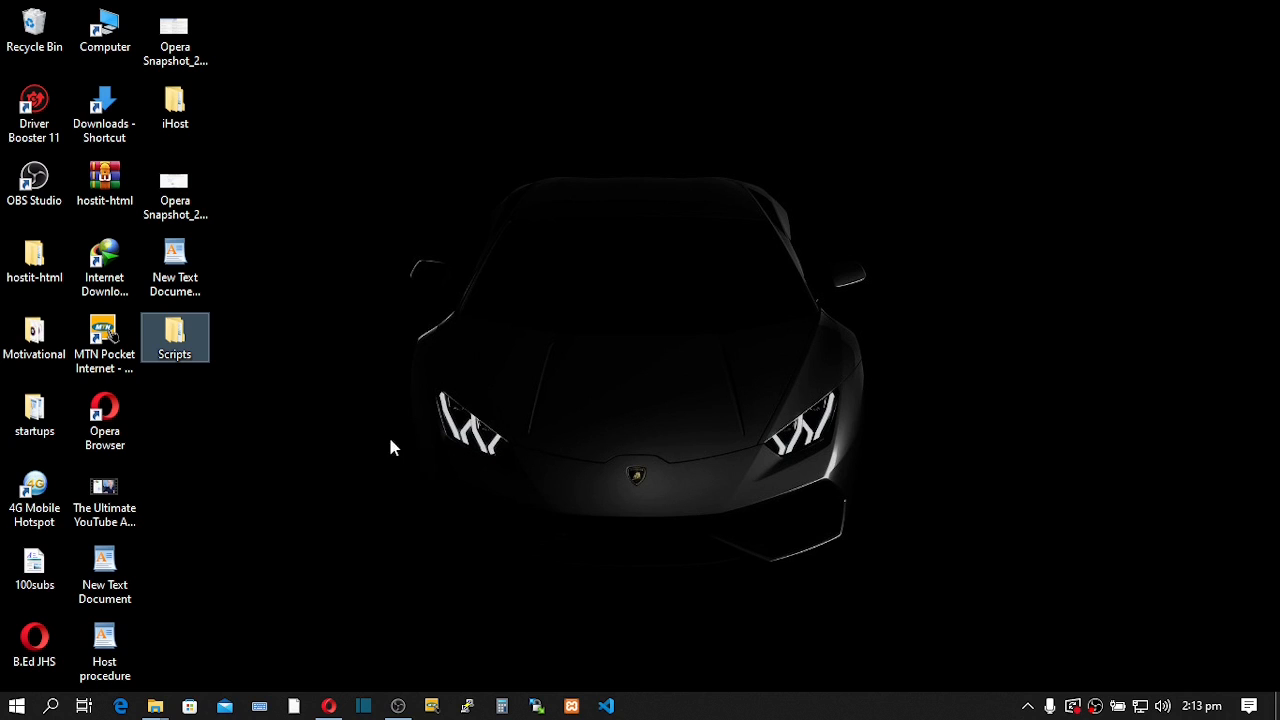
- Make a new desktop text document named Install and open it in WordPad
{"action": "right_click", "coordinate": [350, 460]}
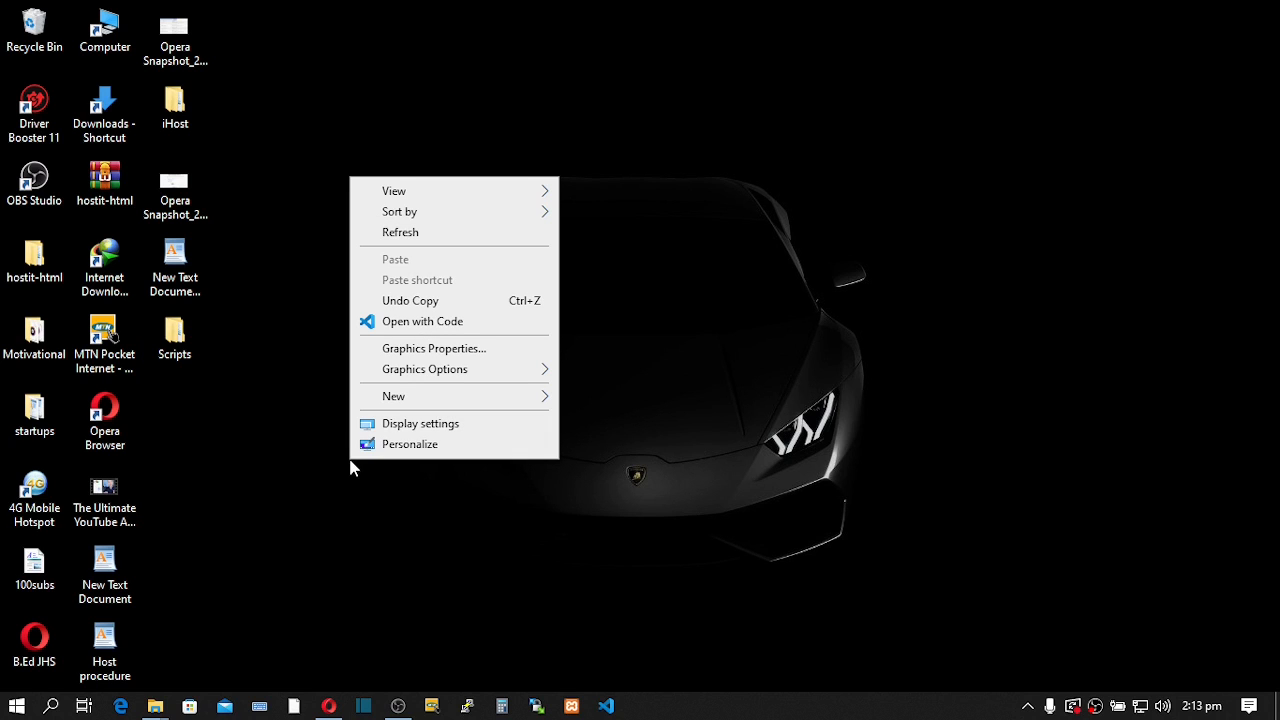
{"action": "mouse_move", "coordinate": [391, 401]}
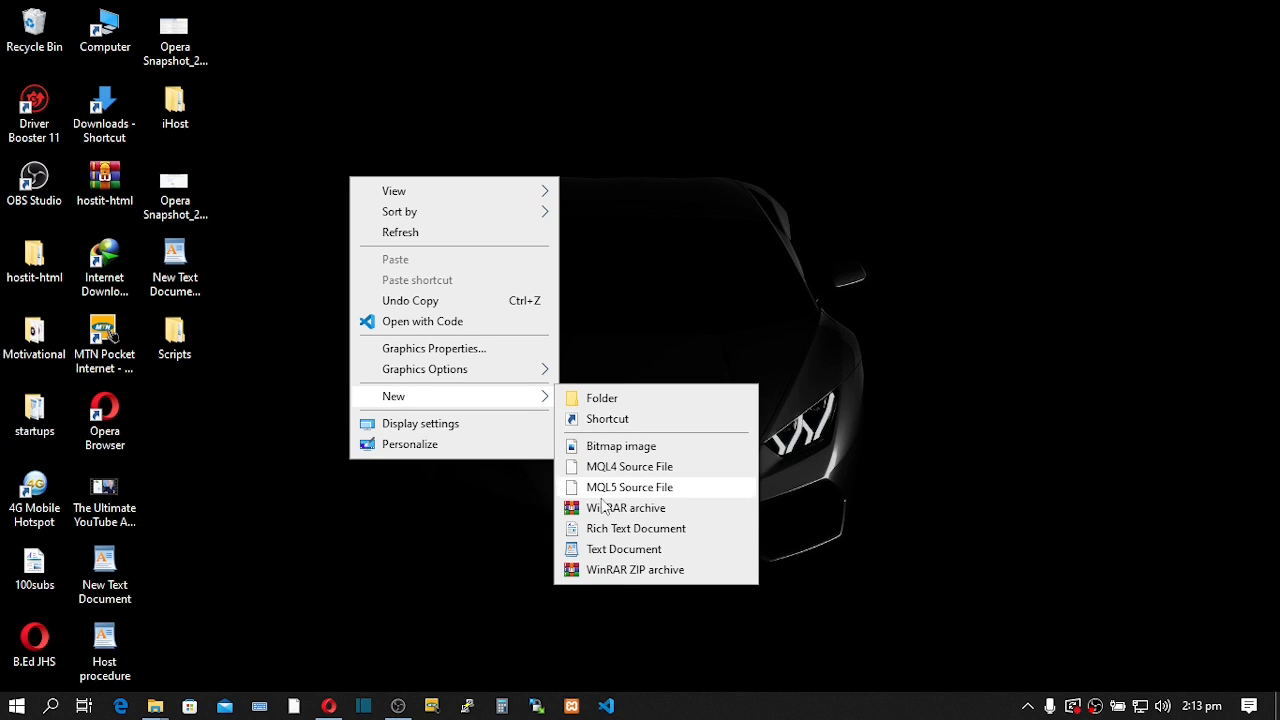
{"action": "left_click", "coordinate": [613, 549]}
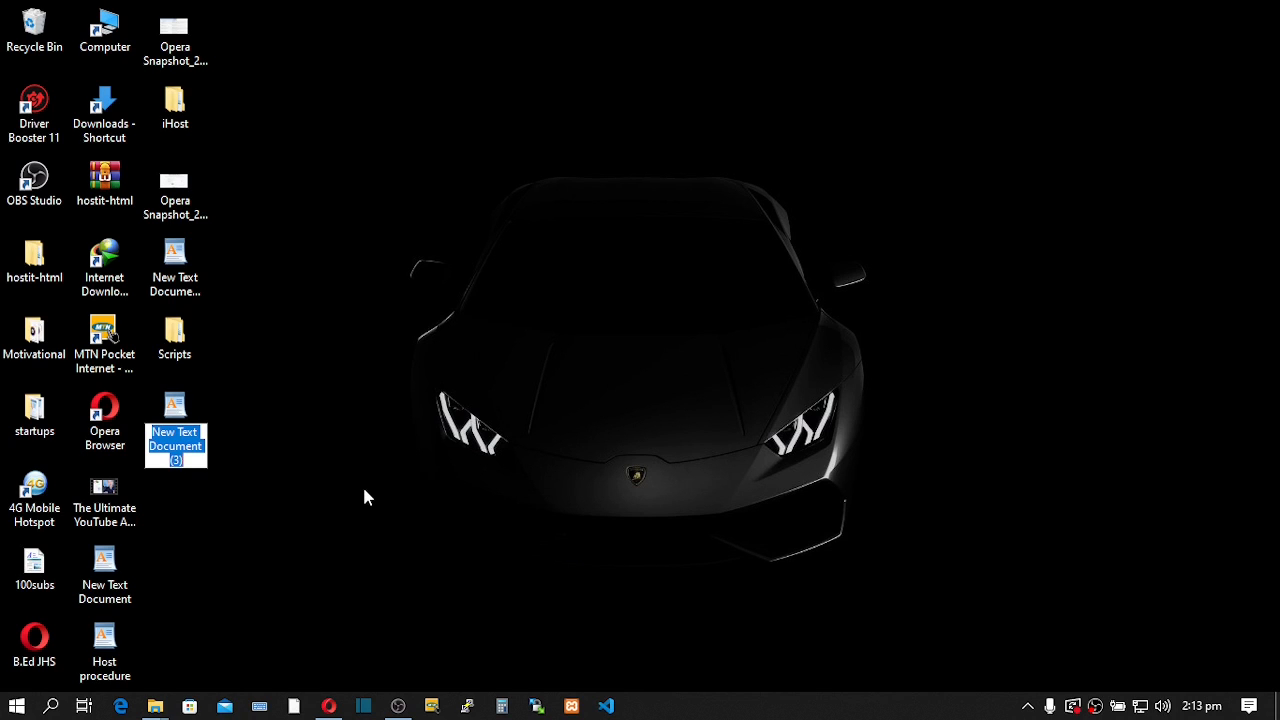
{"action": "type", "text": "Insta"}
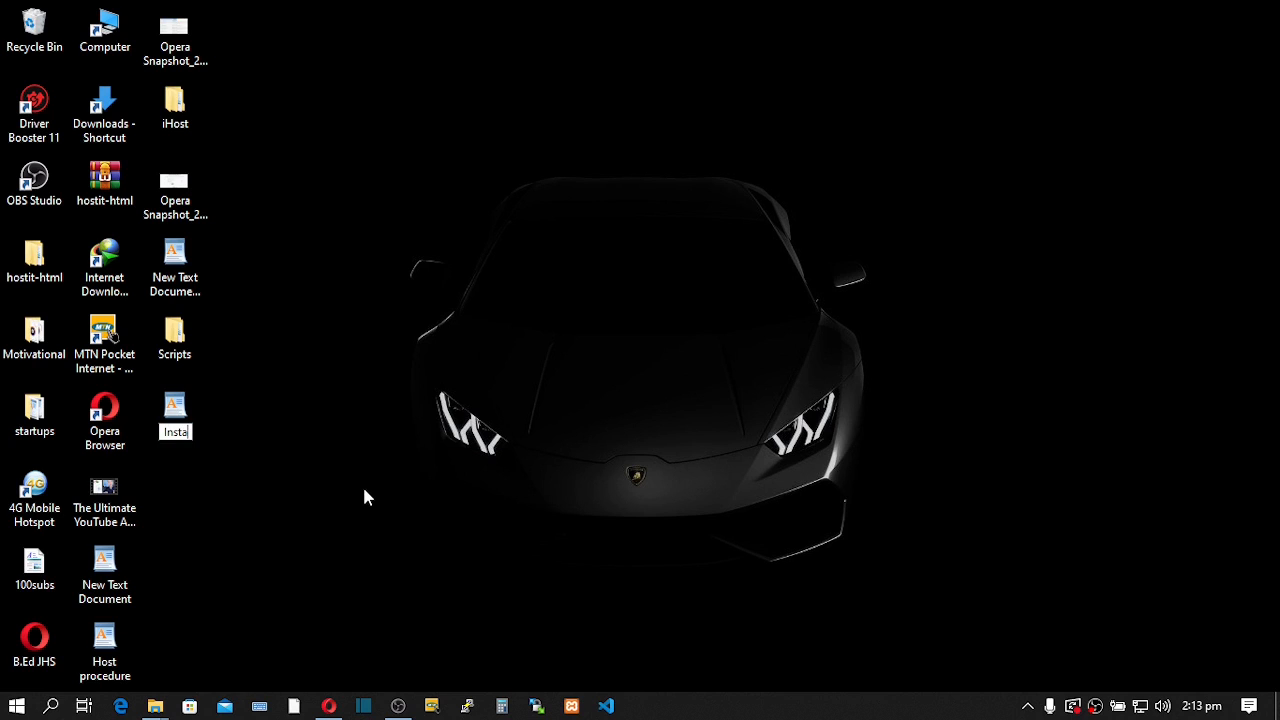
{"action": "type", "text": "ll"}
{"action": "key", "text": "Return"}
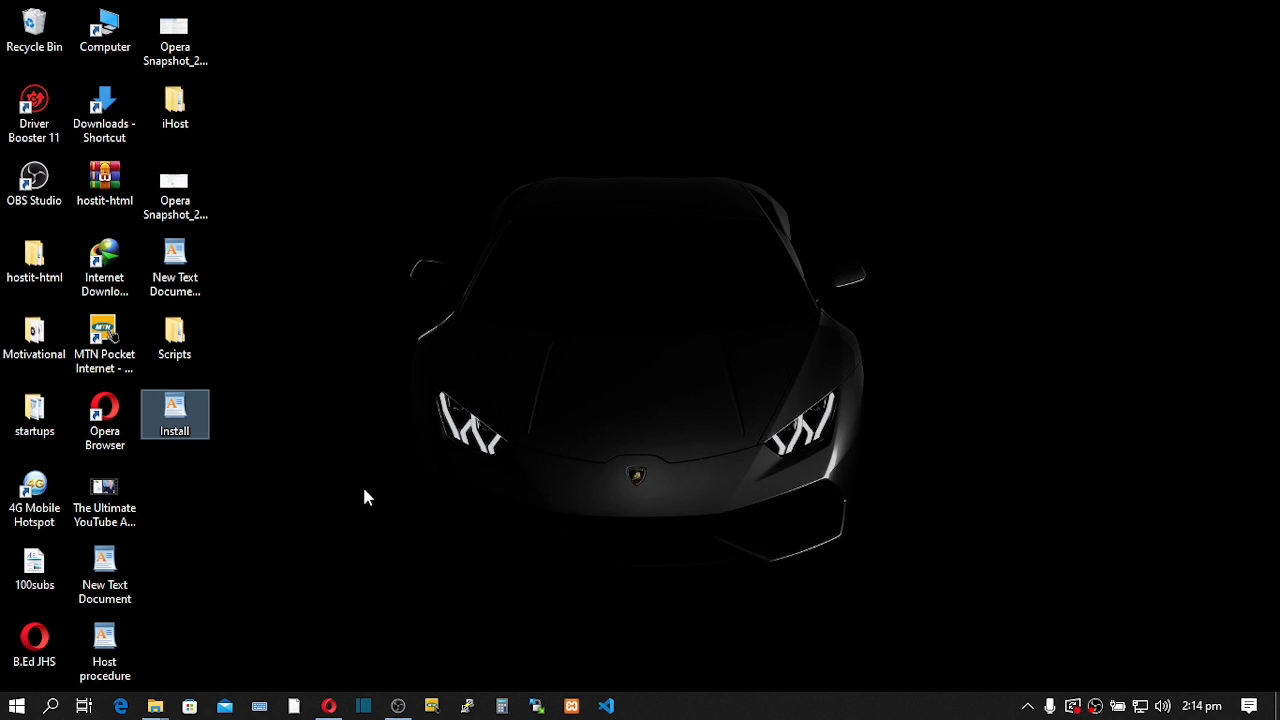
{"action": "double_click", "coordinate": [189, 410]}
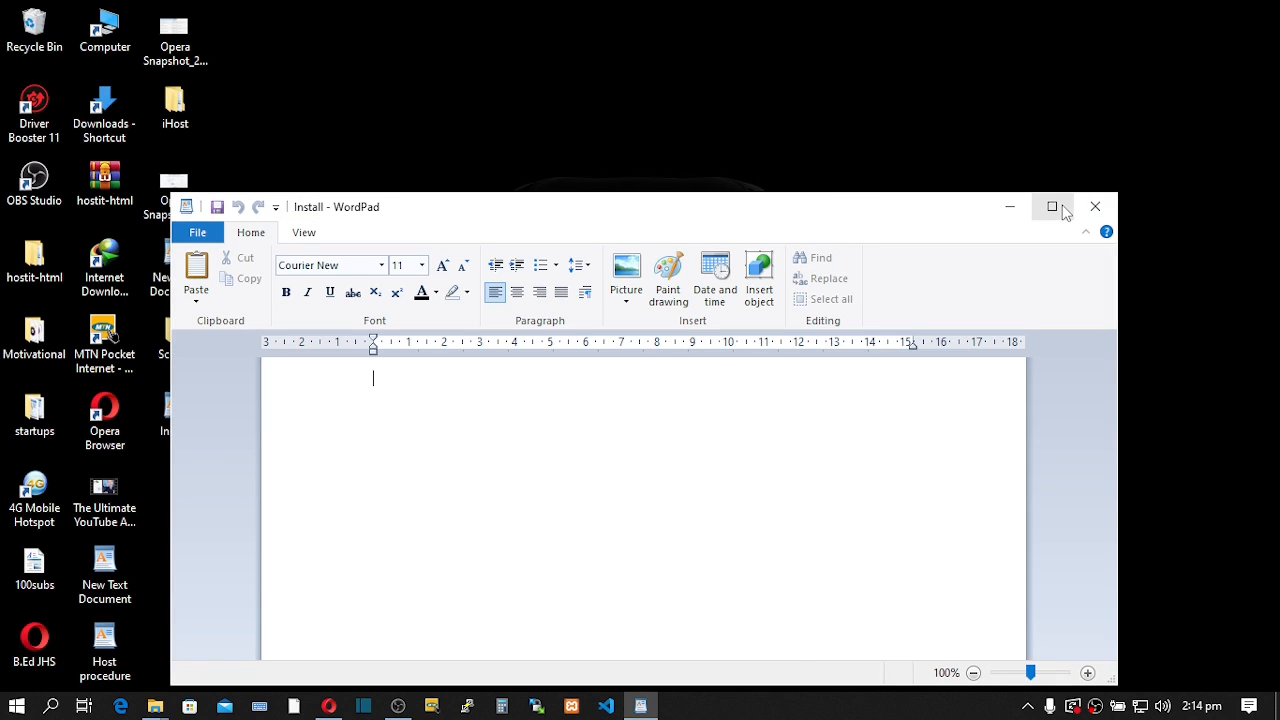
- Maximise WordPad and paste the dbuser User and dbname Database lines from cPanel
{"action": "left_click", "coordinate": [1058, 210]}
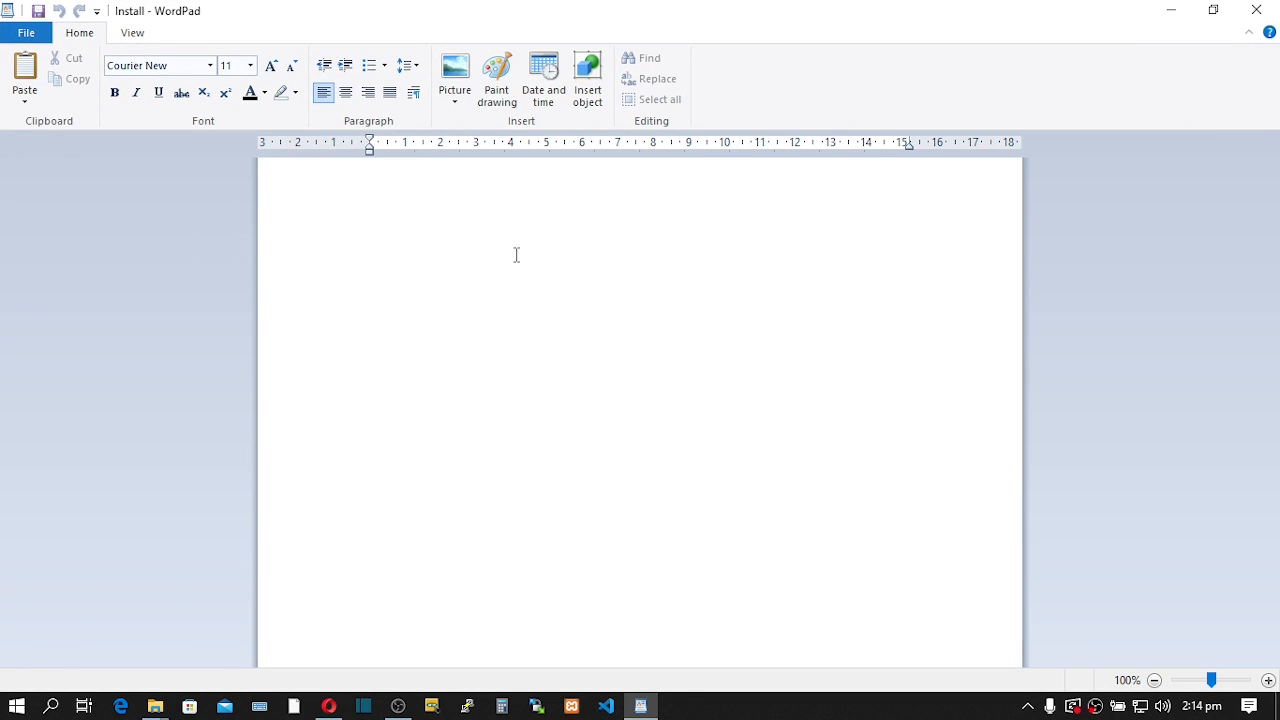
{"action": "mouse_move", "coordinate": [330, 712]}
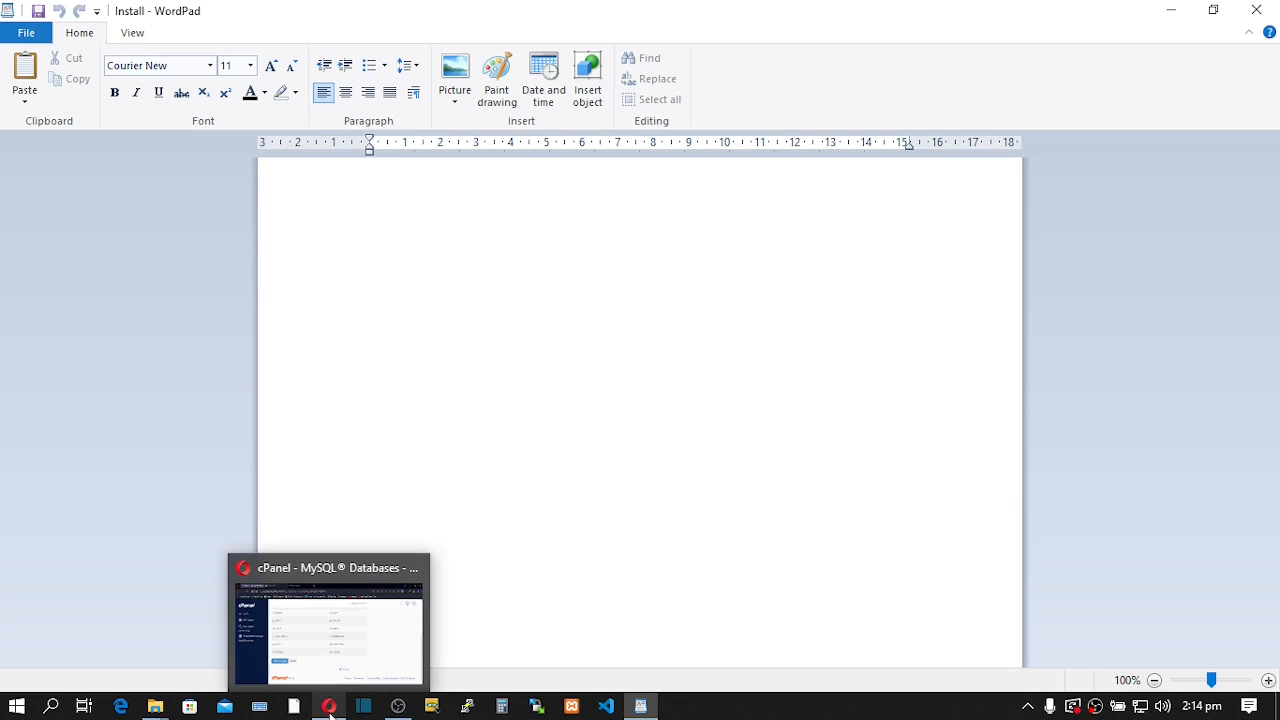
{"action": "left_click", "coordinate": [315, 648]}
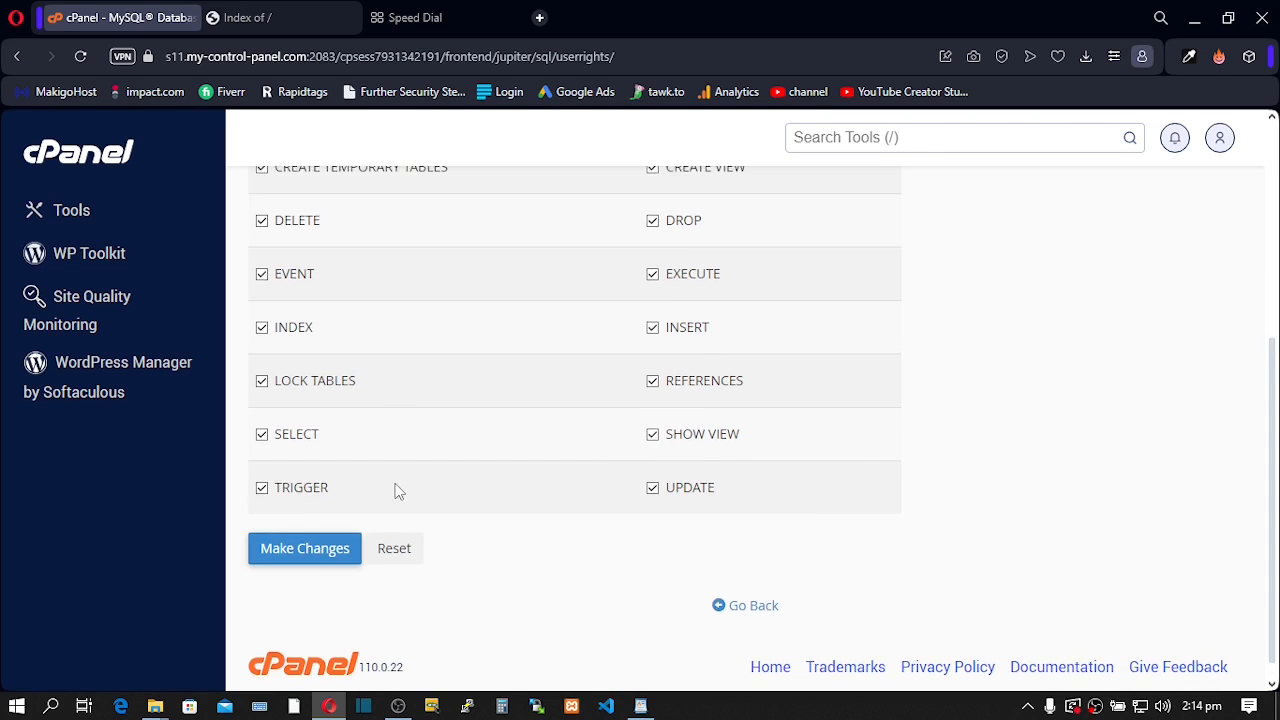
{"action": "scroll", "coordinate": [395, 490], "scroll_direction": "up", "scroll_amount": 4}
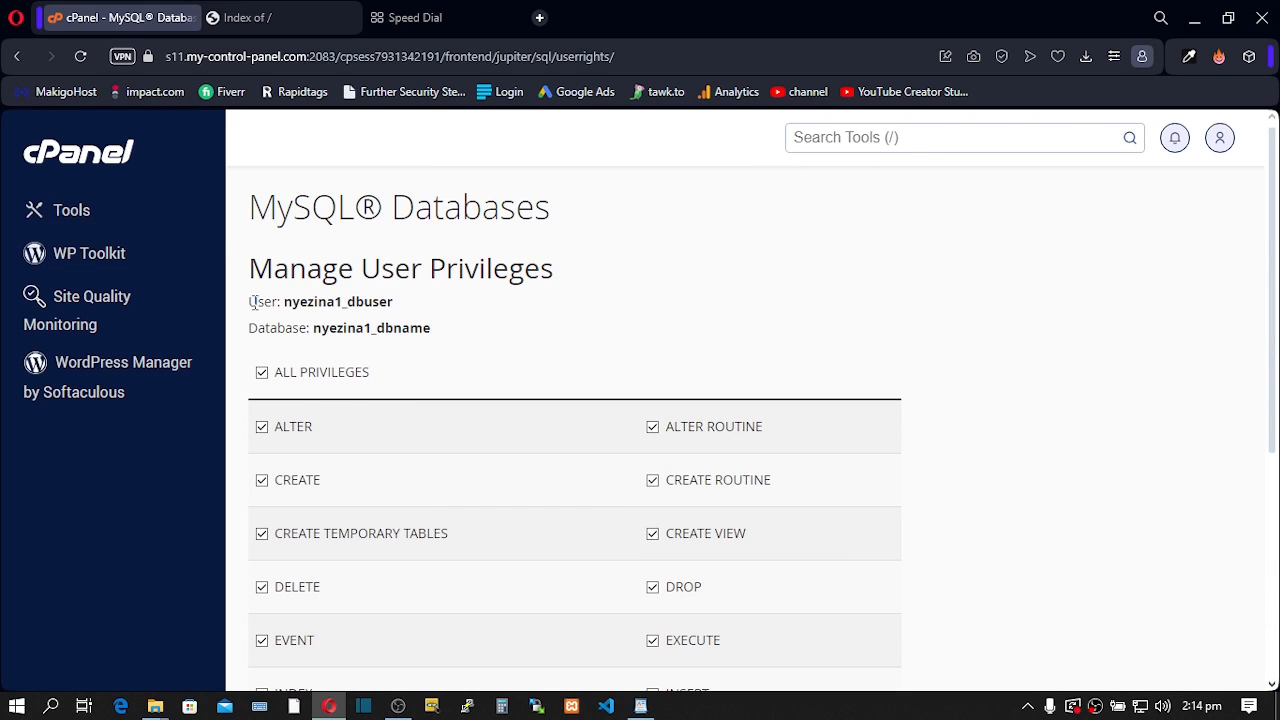
{"action": "left_click_drag", "start_coordinate": [250, 301], "coordinate": [443, 337]}
{"action": "key", "text": "ctrl+c"}
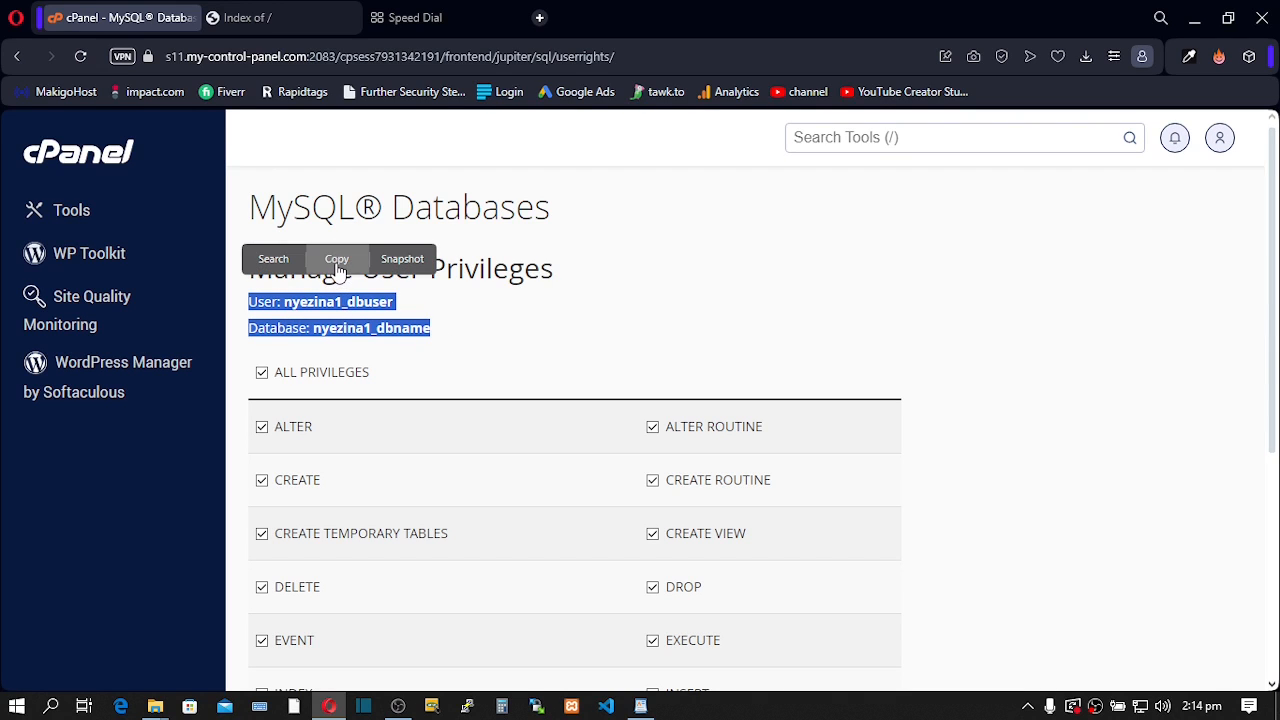
{"action": "left_click", "coordinate": [337, 259]}
{"action": "mouse_move", "coordinate": [640, 706]}
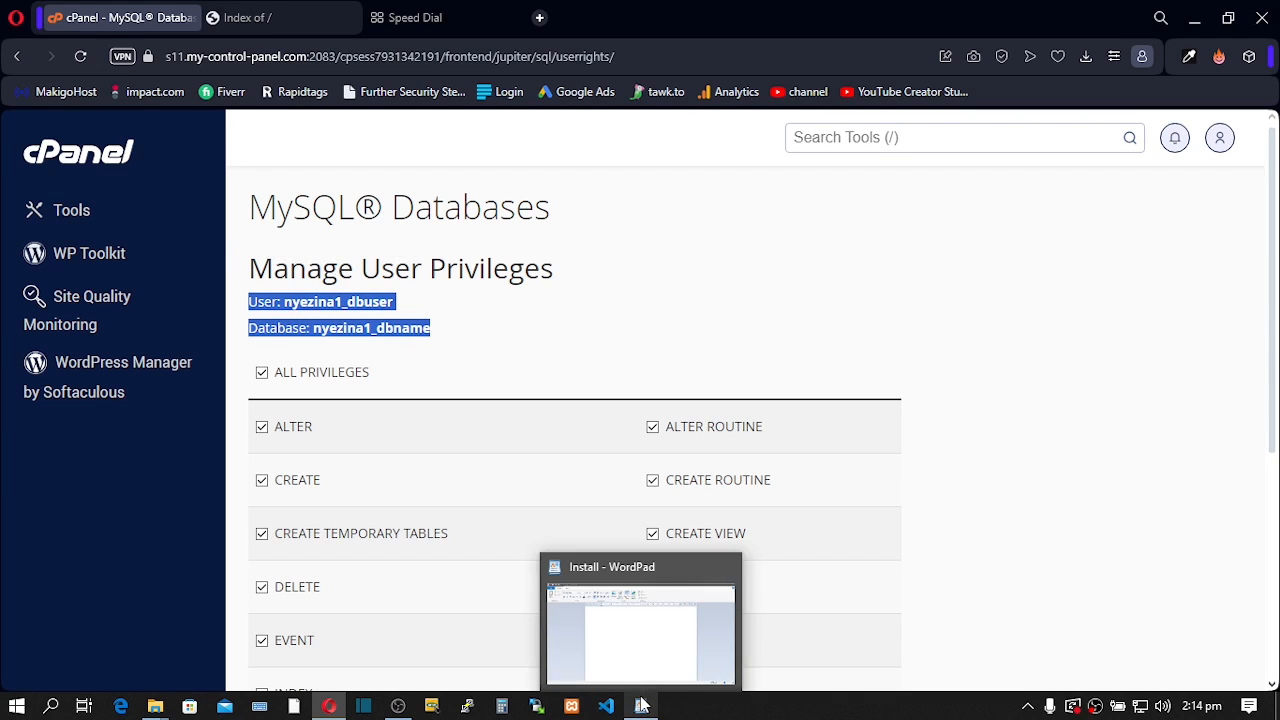
{"action": "left_click", "coordinate": [637, 640]}
{"action": "key", "text": "Return"}
{"action": "key", "text": "Return"}
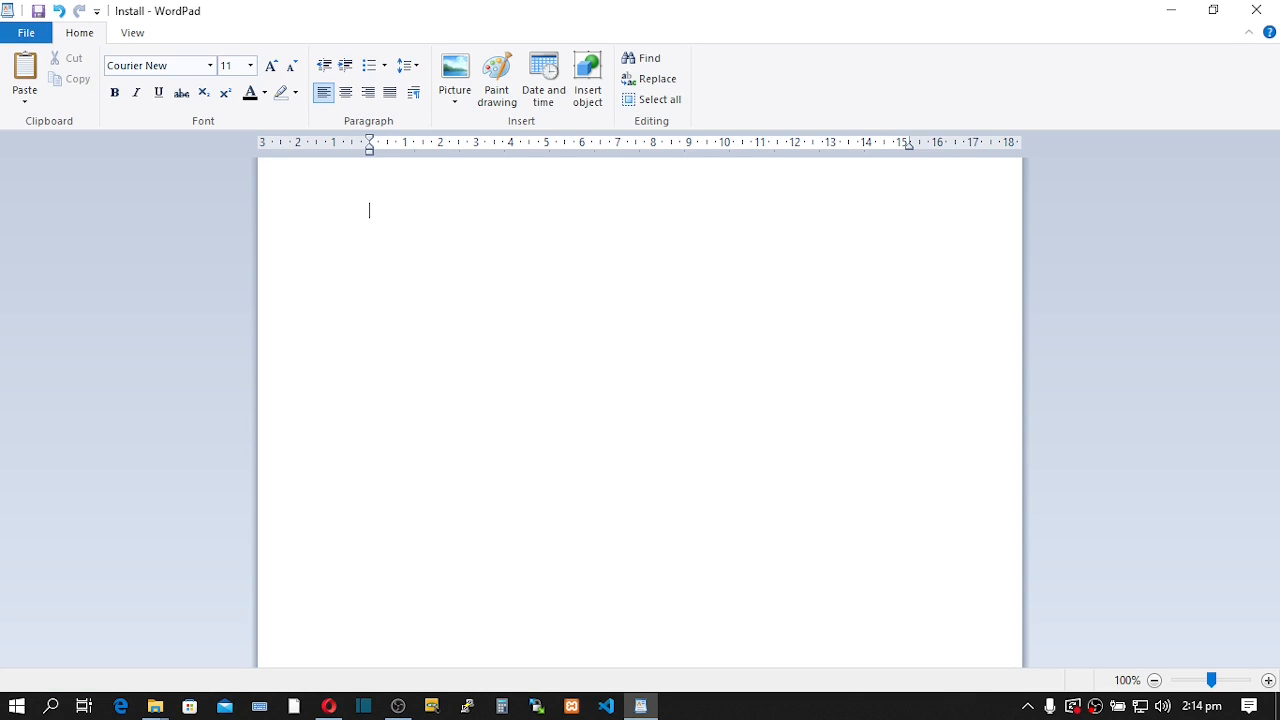
{"action": "key", "text": "ctrl+v"}
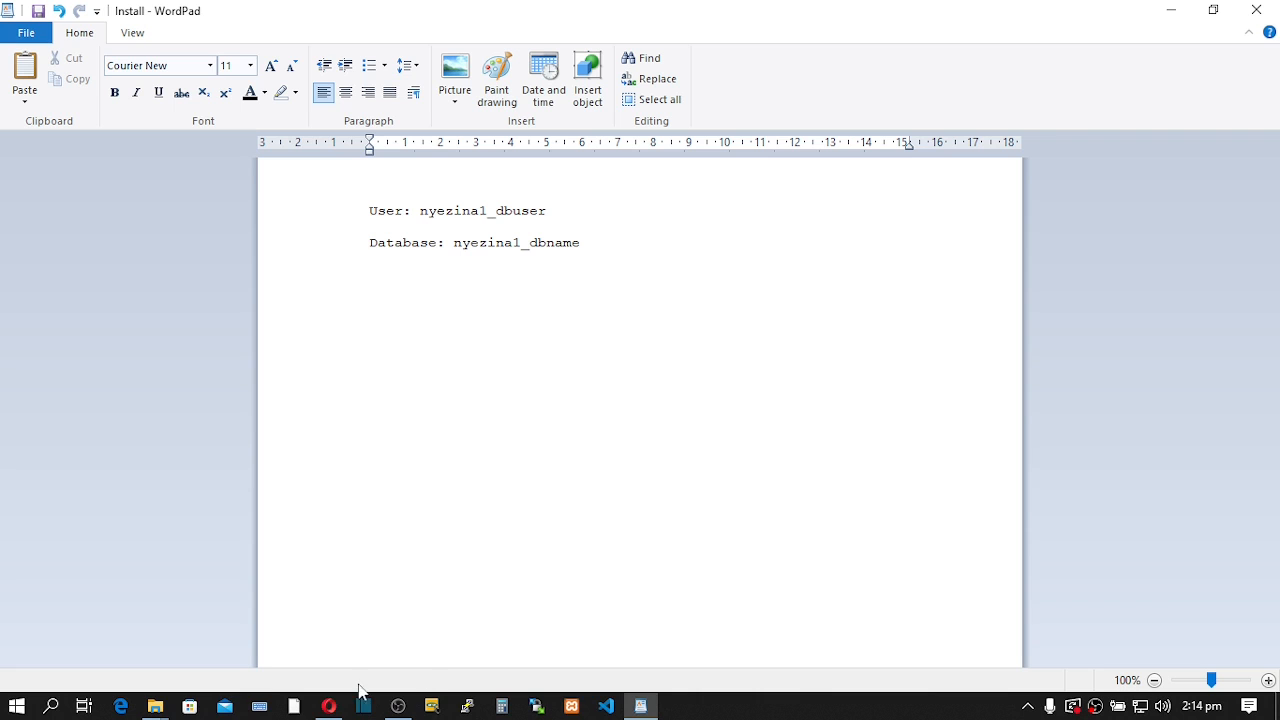
- Copy the saved password from Opera's Speed Dial tab onto line three, prefixed 'Password:'
{"action": "mouse_move", "coordinate": [338, 705]}
{"action": "left_click", "coordinate": [341, 652]}
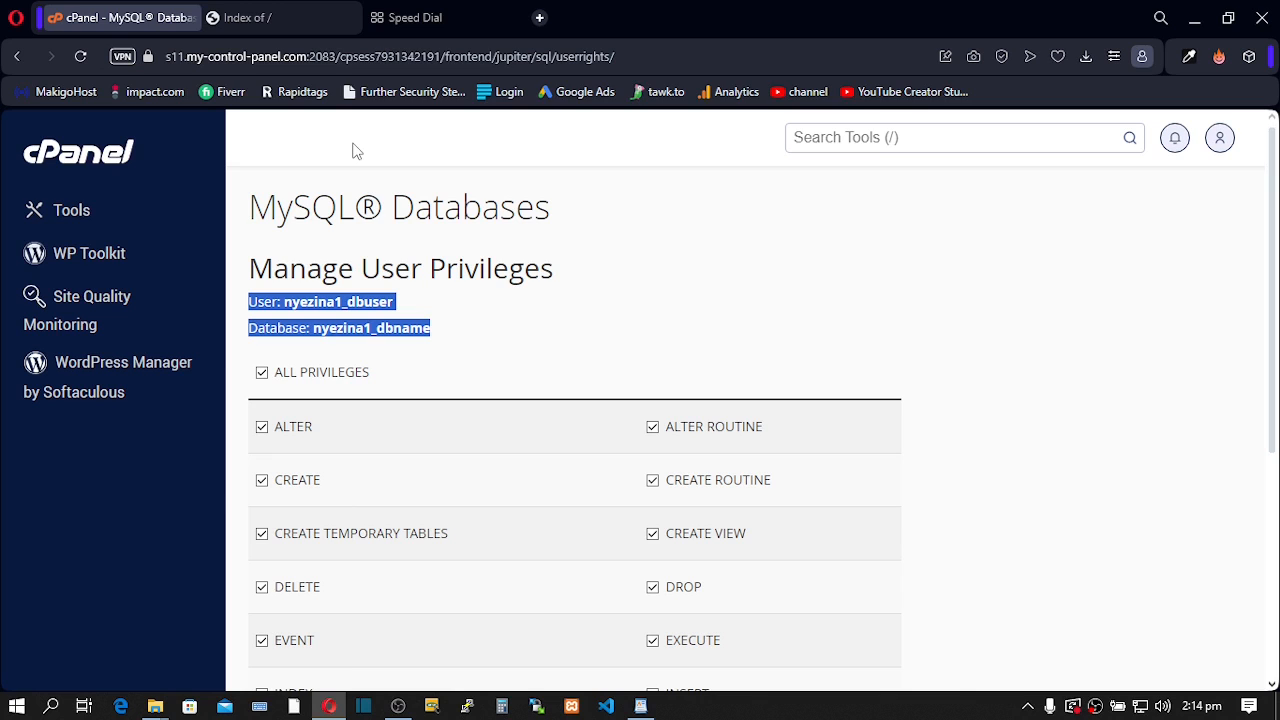
{"action": "left_click", "coordinate": [420, 17]}
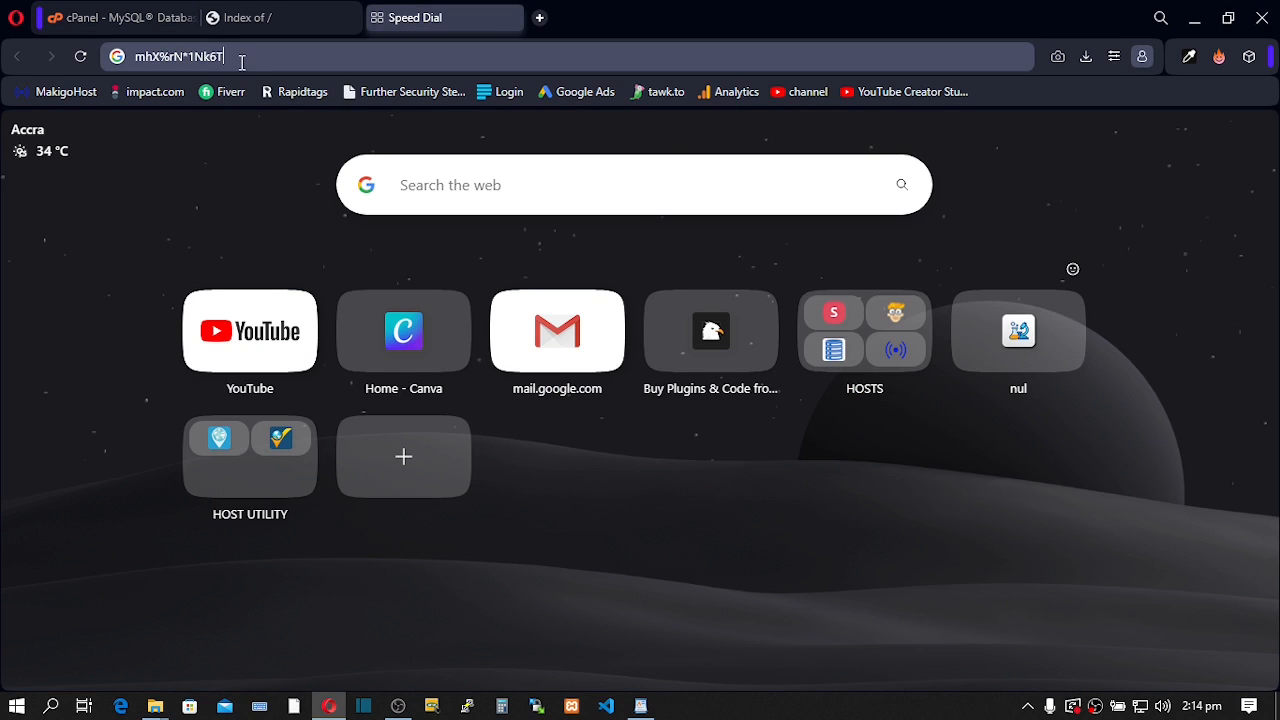
{"action": "left_click_drag", "start_coordinate": [241, 62], "coordinate": [92, 57]}
{"action": "key", "text": "ctrl+c"}
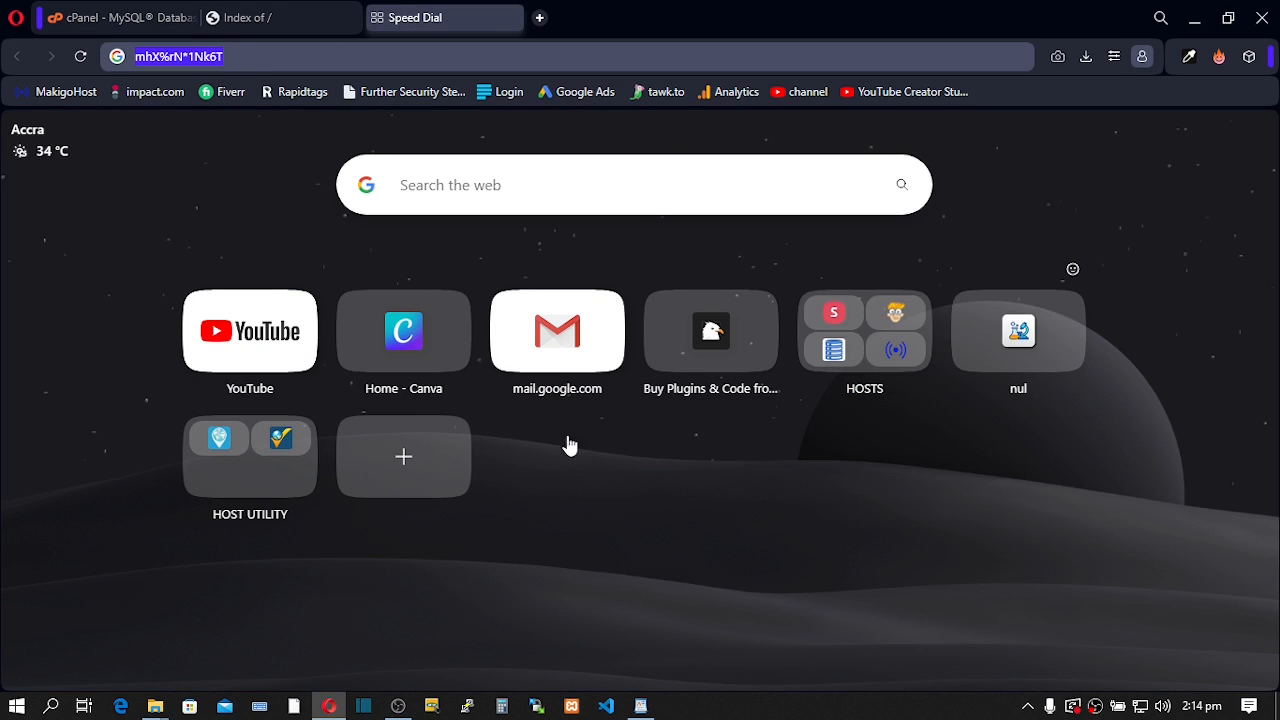
{"action": "mouse_move", "coordinate": [641, 706]}
{"action": "left_click", "coordinate": [634, 627]}
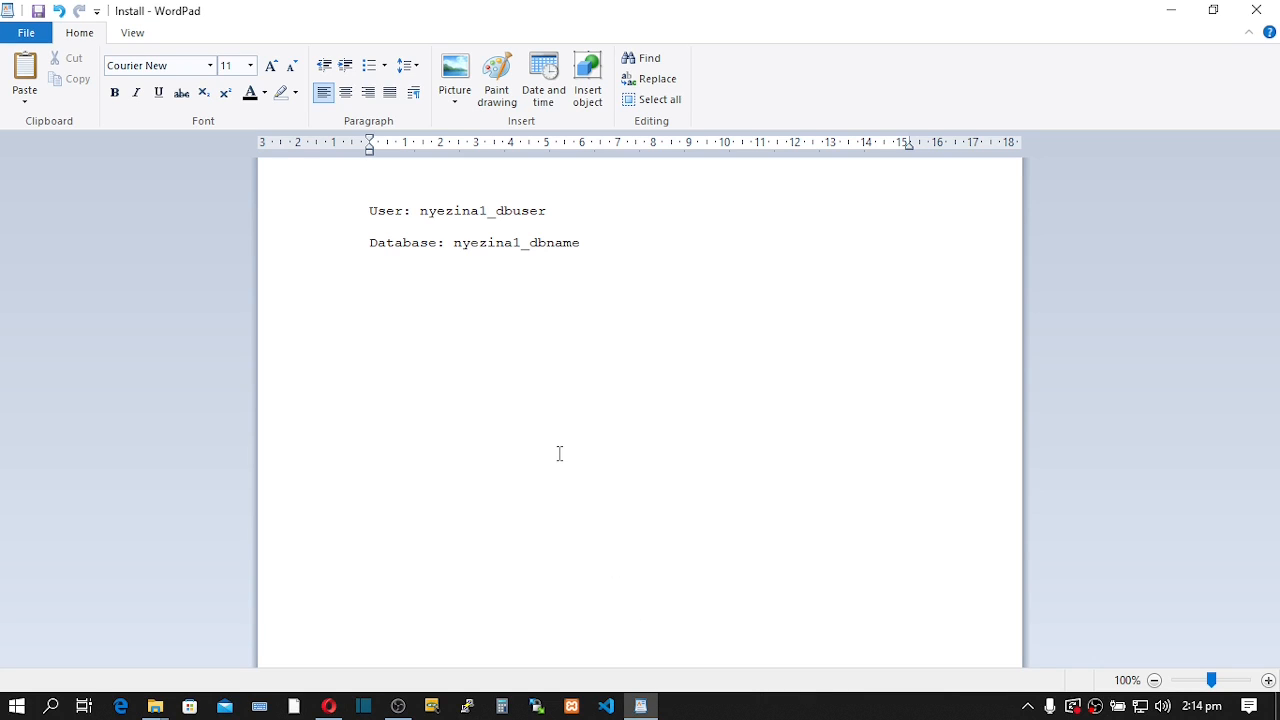
{"action": "key", "text": "ctrl+v"}
{"action": "left_click", "coordinate": [370, 274]}
{"action": "type", "text": "Pass"}
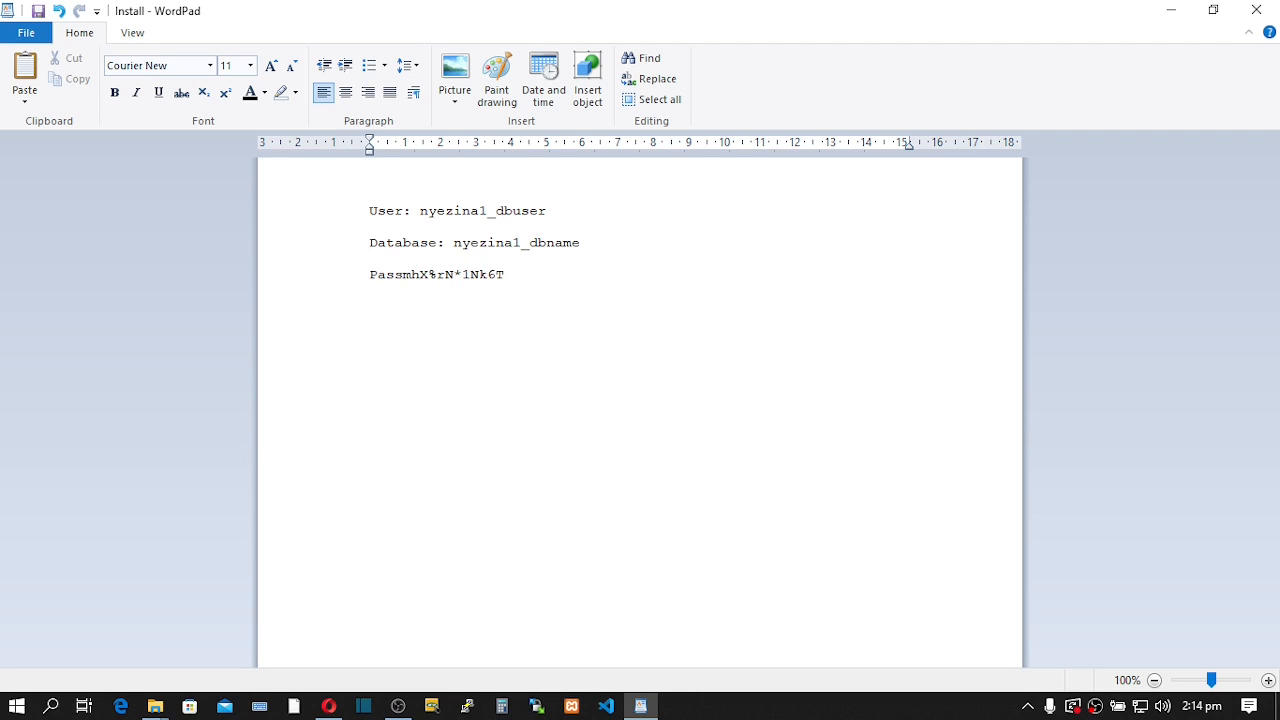
{"action": "type", "text": "word:"}
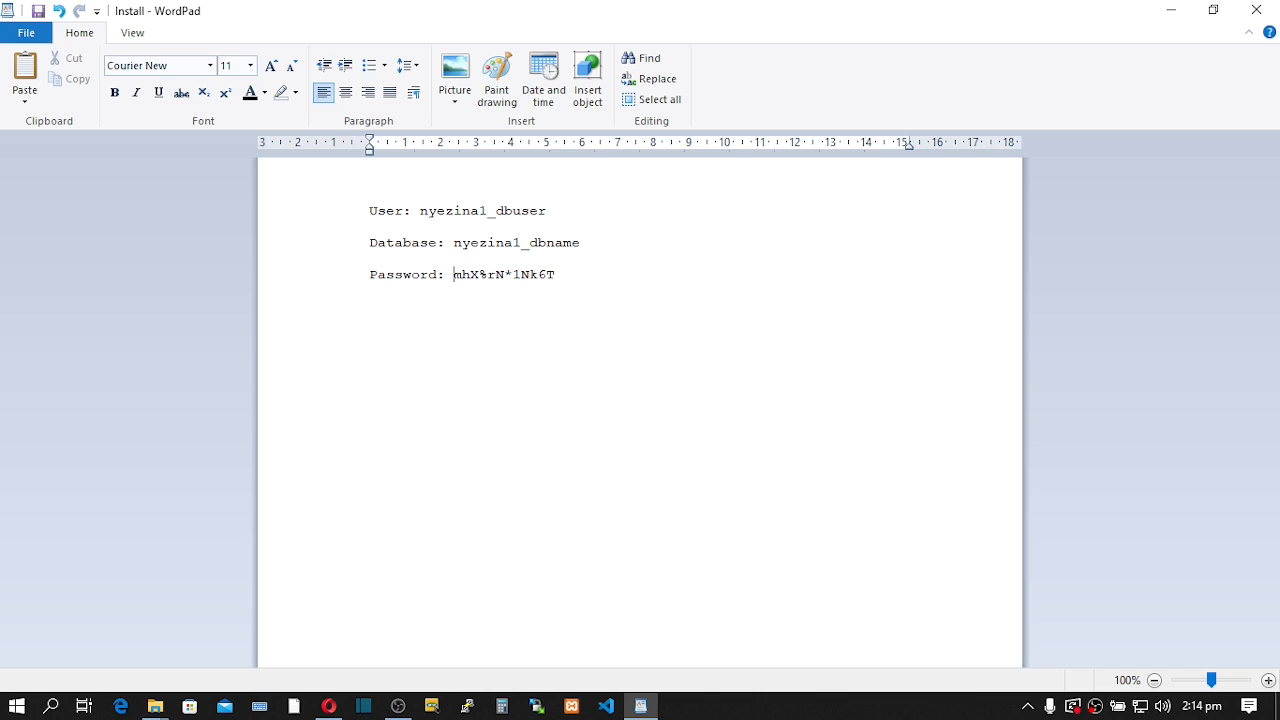
- Minimise WordPad, delete the leftover password from Opera's address bar, and return to the cPanel tab
{"action": "left_click", "coordinate": [1171, 10]}
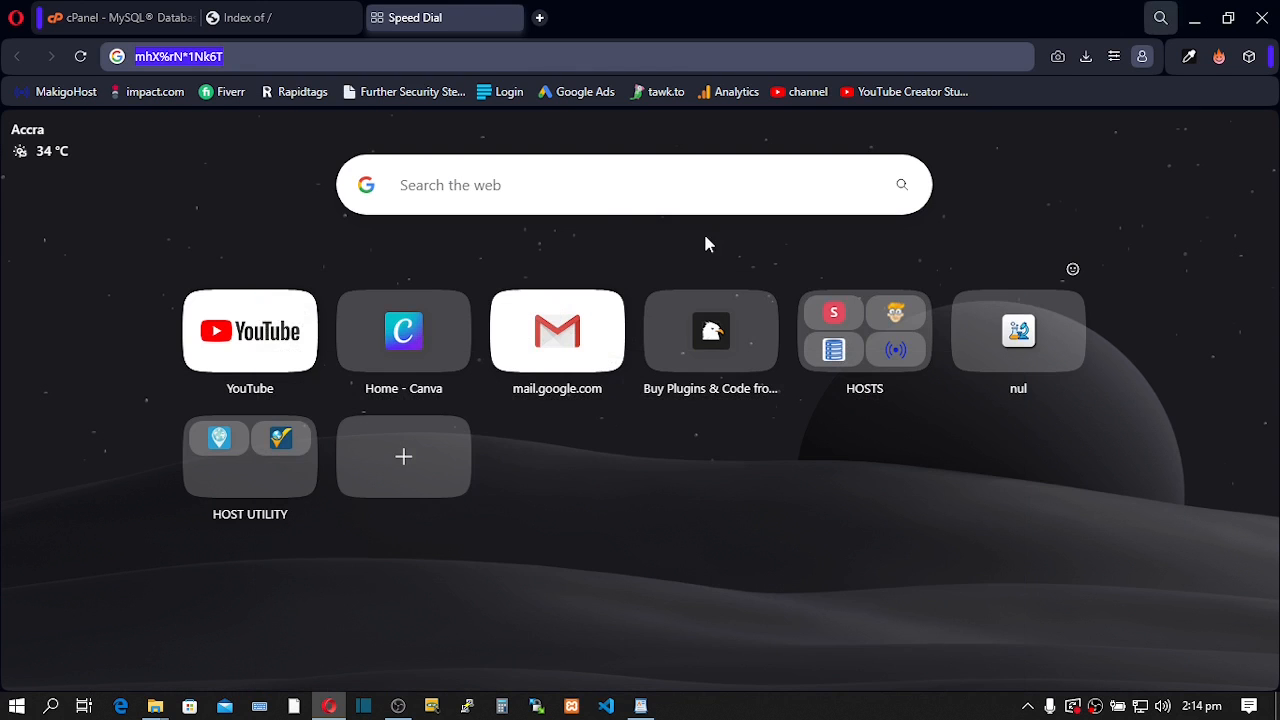
{"action": "left_click", "coordinate": [232, 230]}
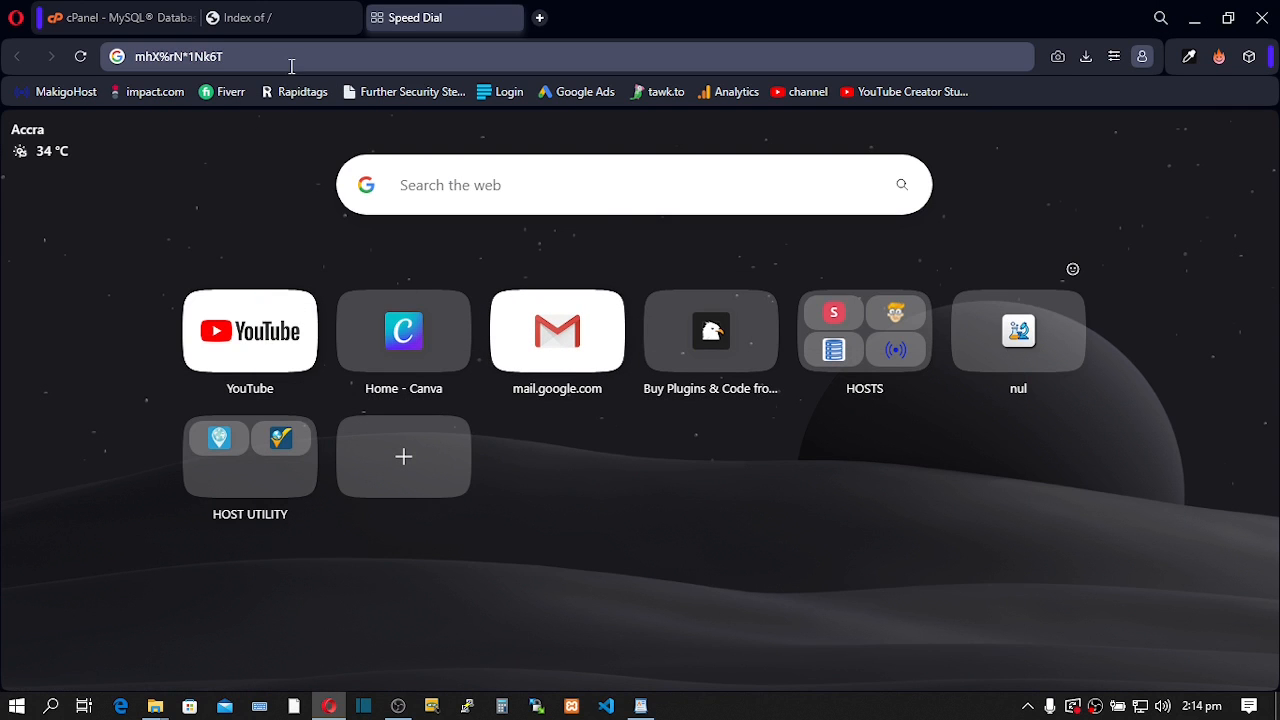
{"action": "left_click", "coordinate": [134, 60]}
{"action": "key", "text": "BackSpace"}
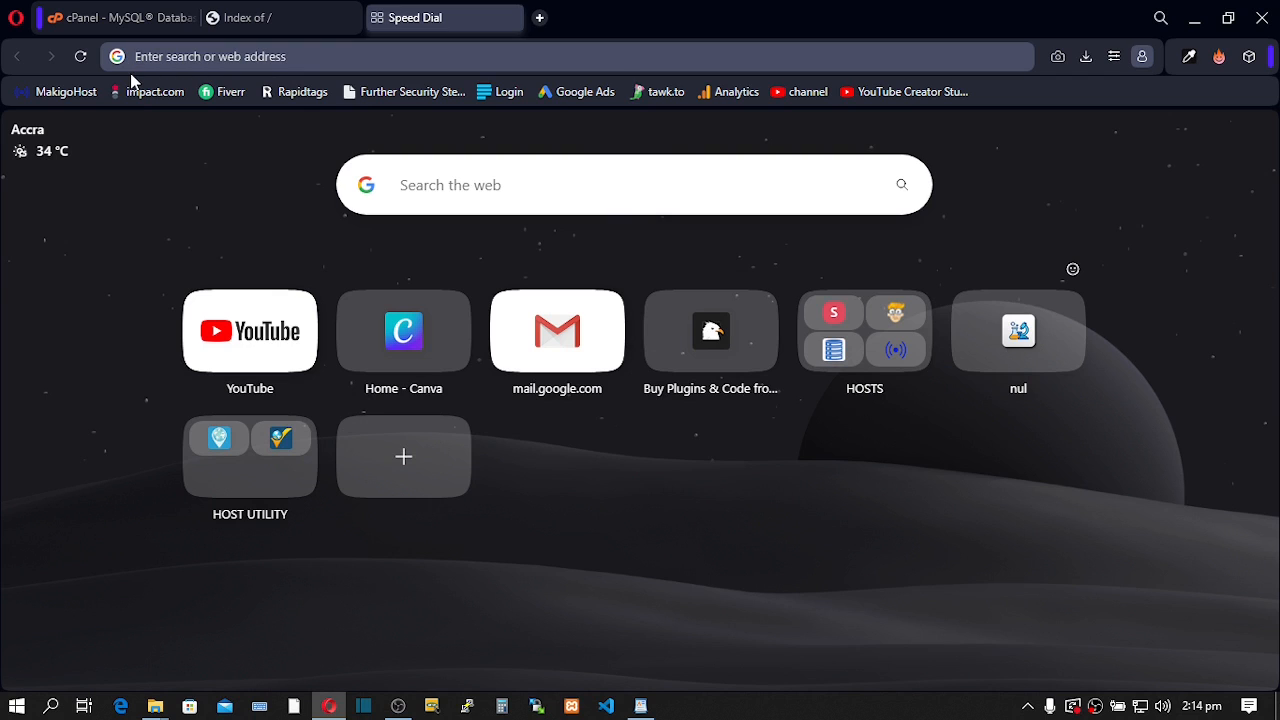
{"action": "left_click", "coordinate": [176, 190]}
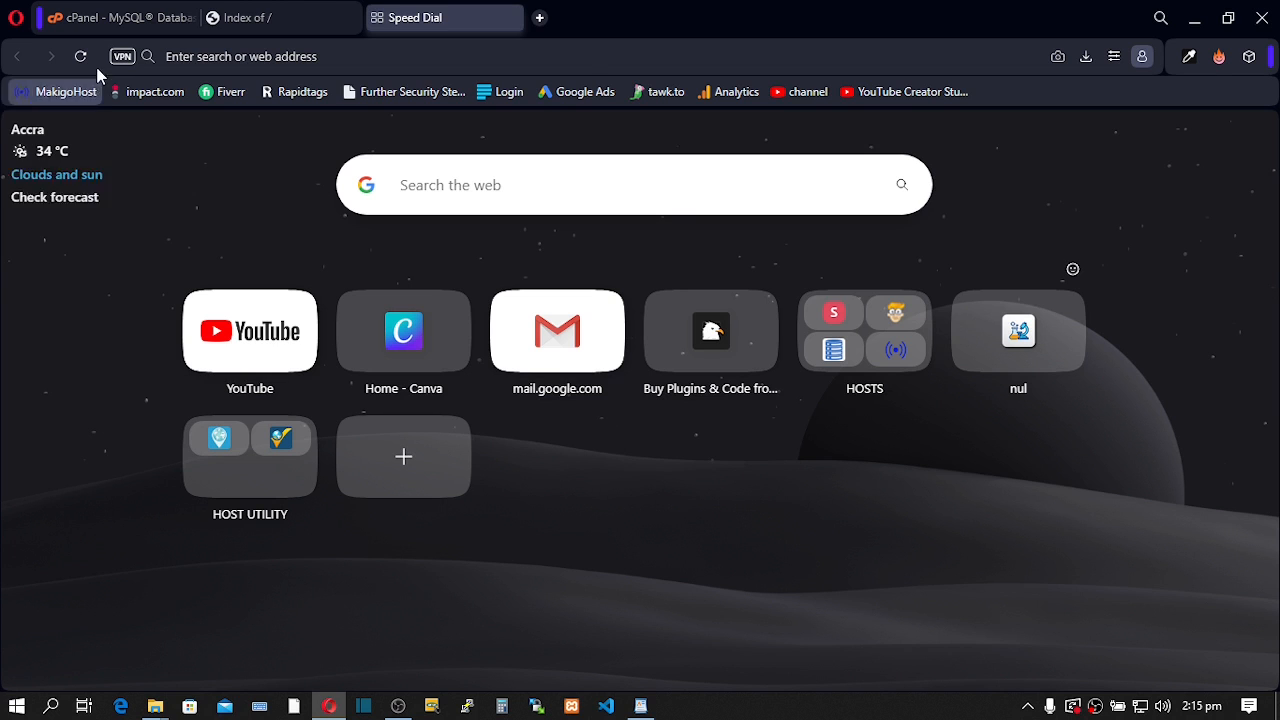
{"action": "left_click", "coordinate": [115, 17]}
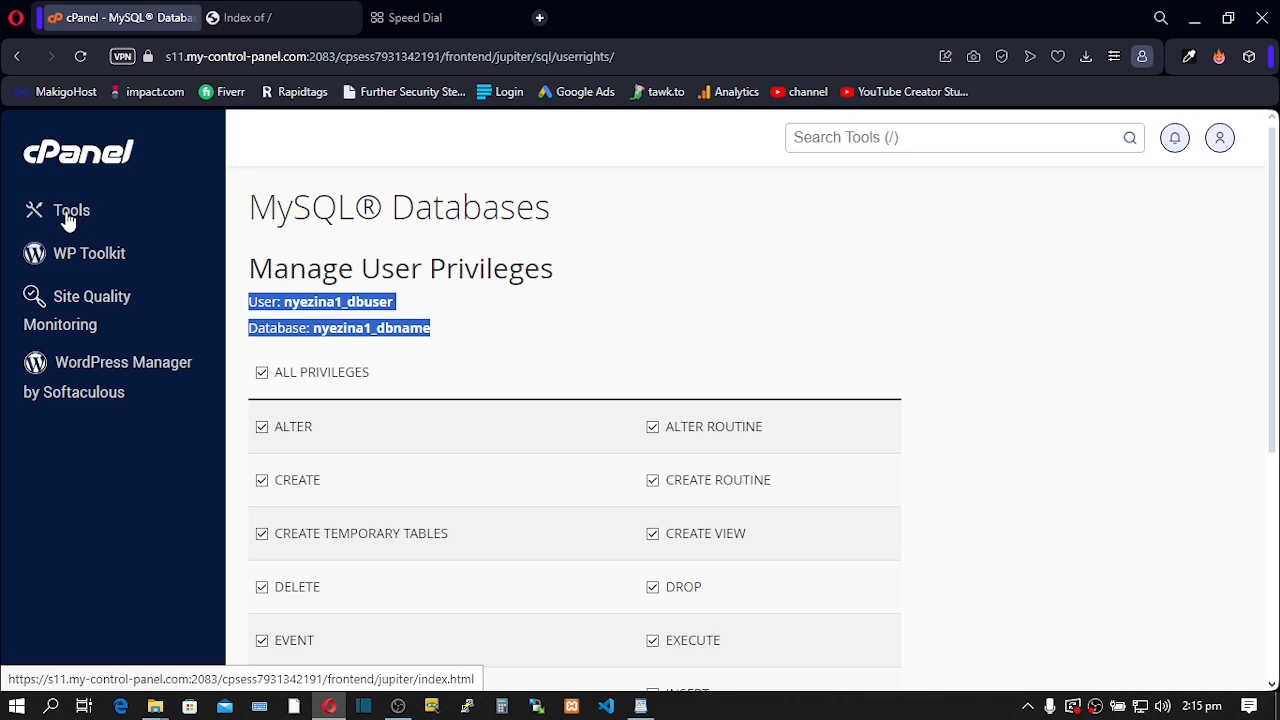
- Open File Manager via a 'file' search, enter public_html, and confirm the site's index is empty
{"action": "left_click", "coordinate": [815, 138]}
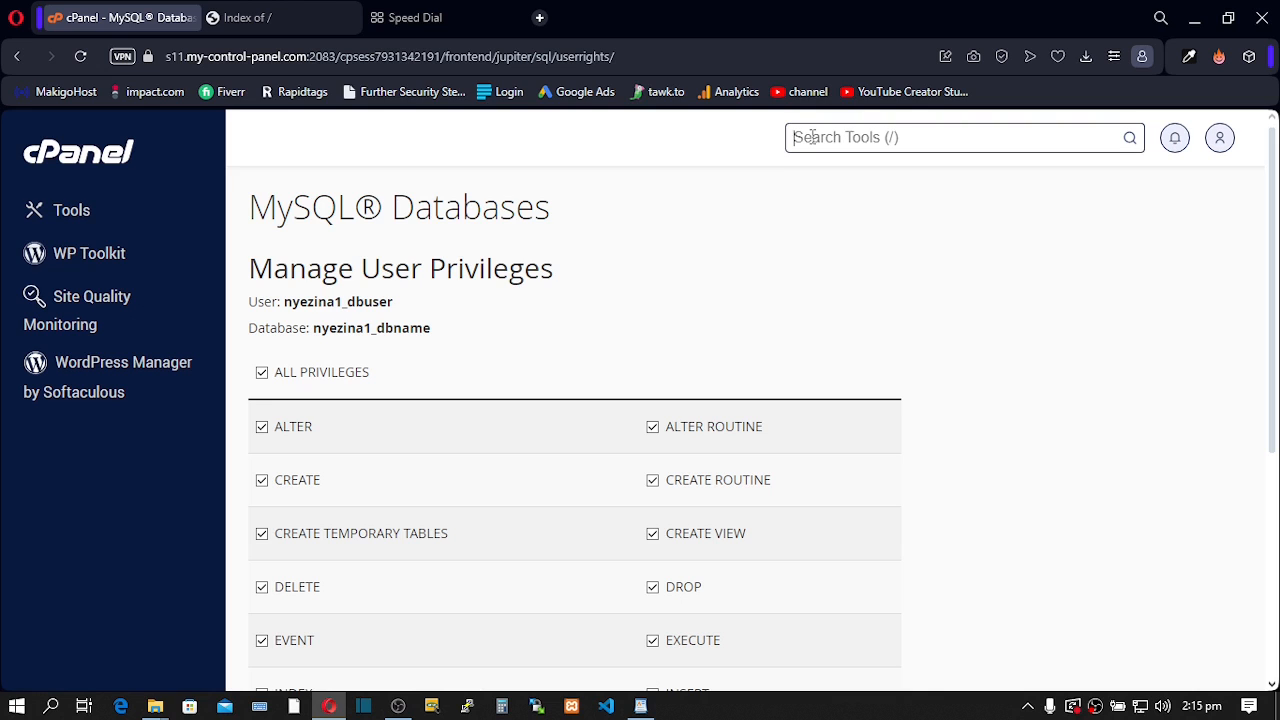
{"action": "type", "text": "file"}
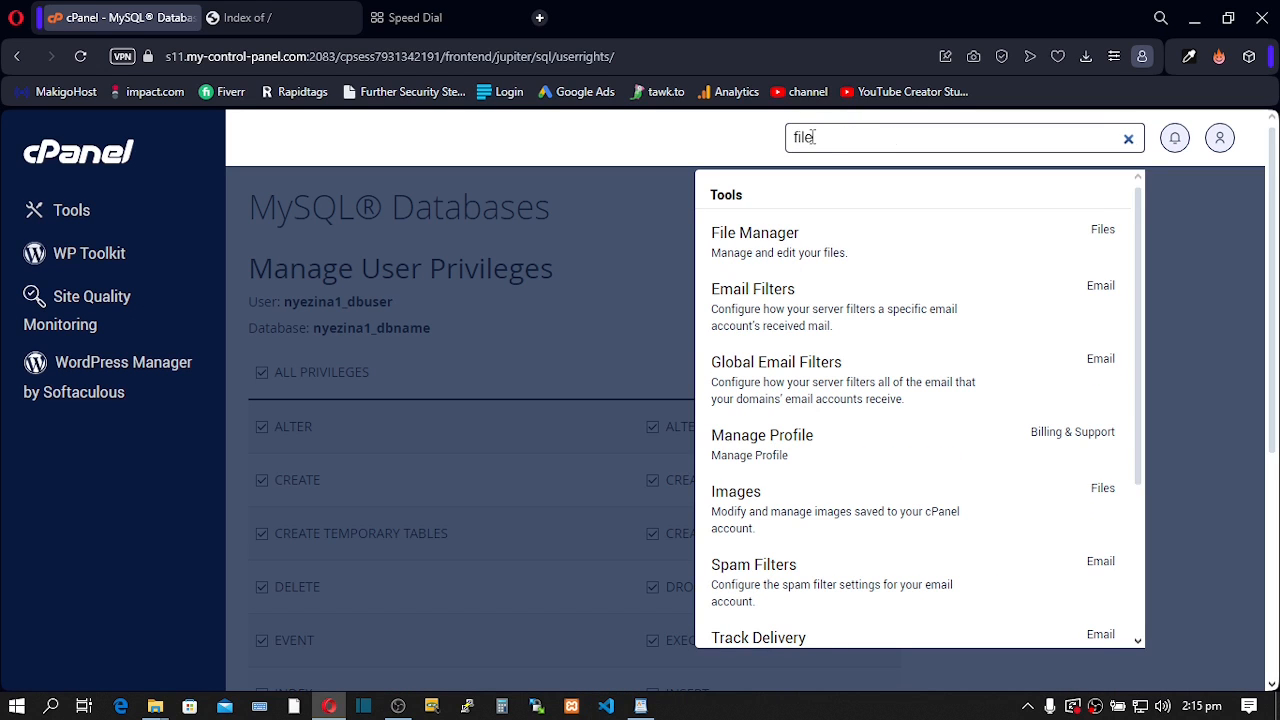
{"action": "left_click", "coordinate": [764, 242]}
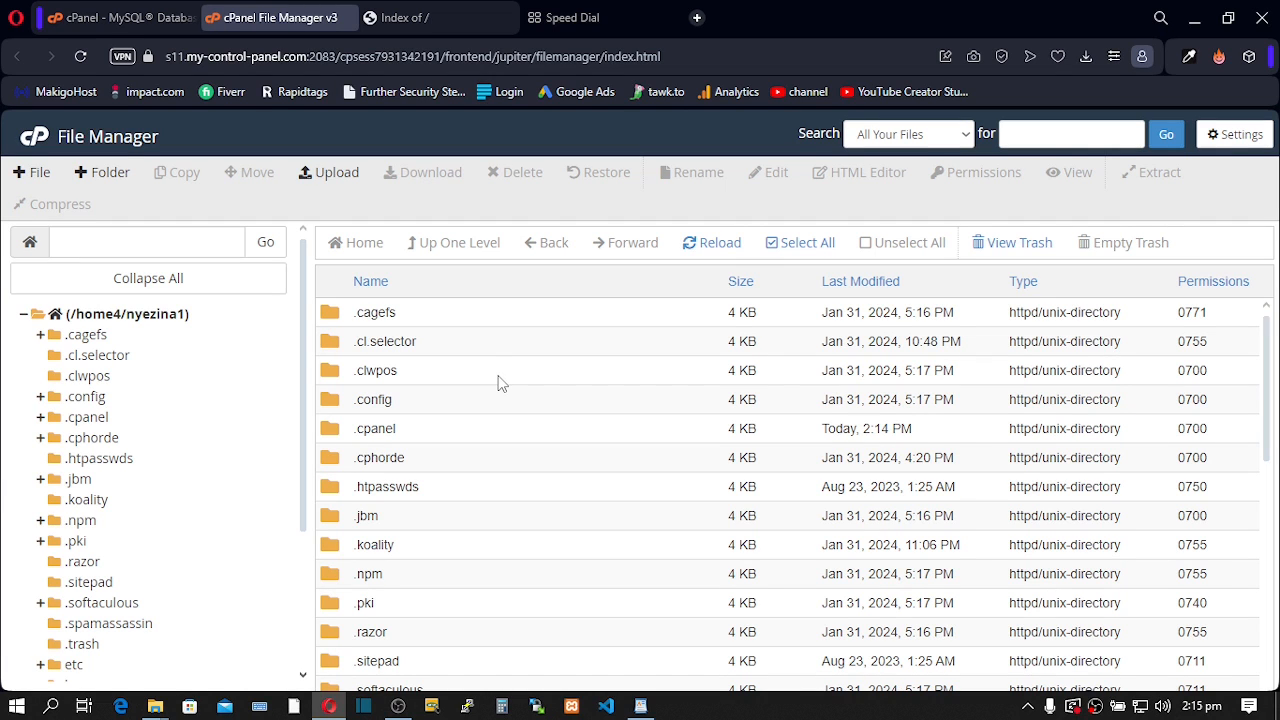
{"action": "scroll", "coordinate": [500, 383], "scroll_direction": "down", "scroll_amount": 4}
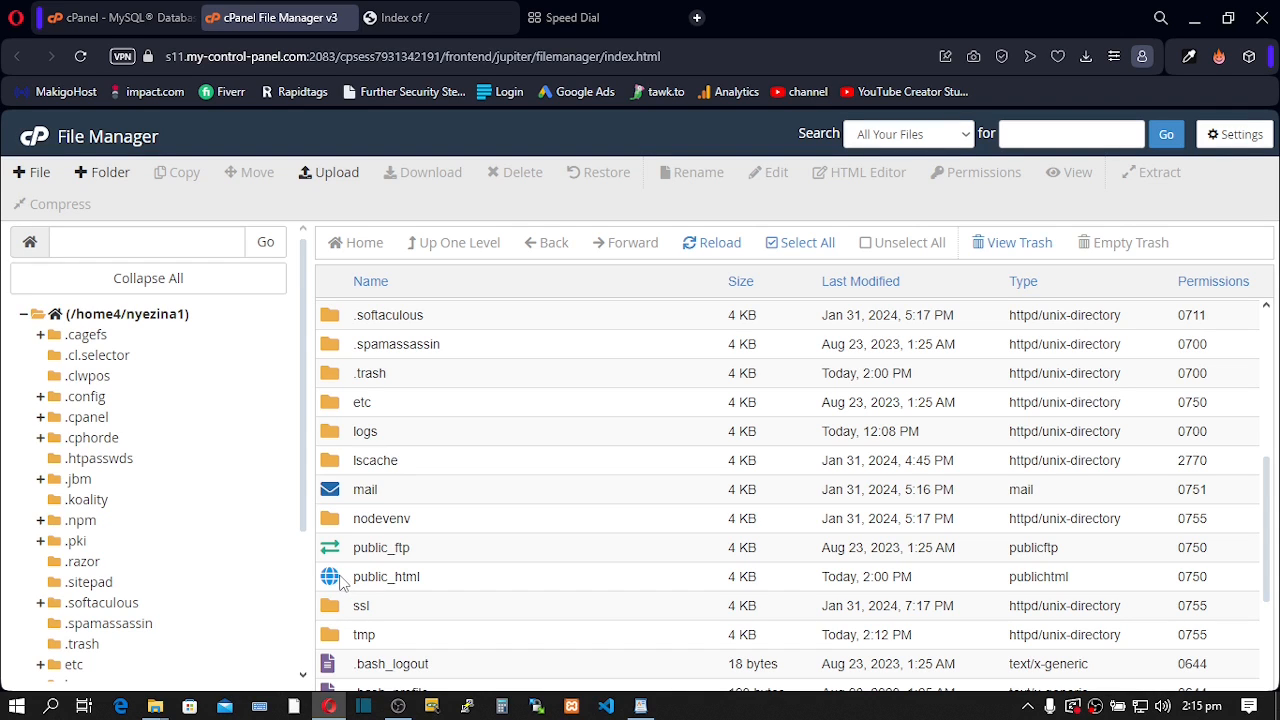
{"action": "double_click", "coordinate": [340, 579]}
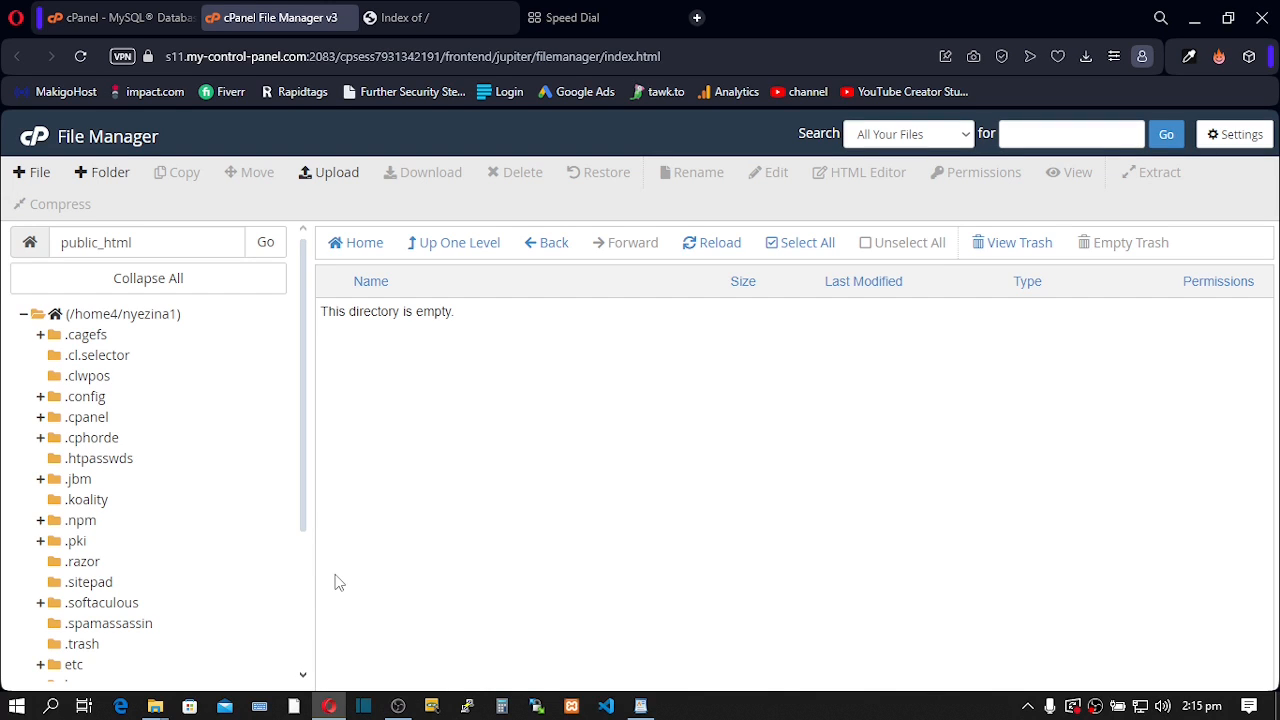
{"action": "left_click", "coordinate": [410, 30]}
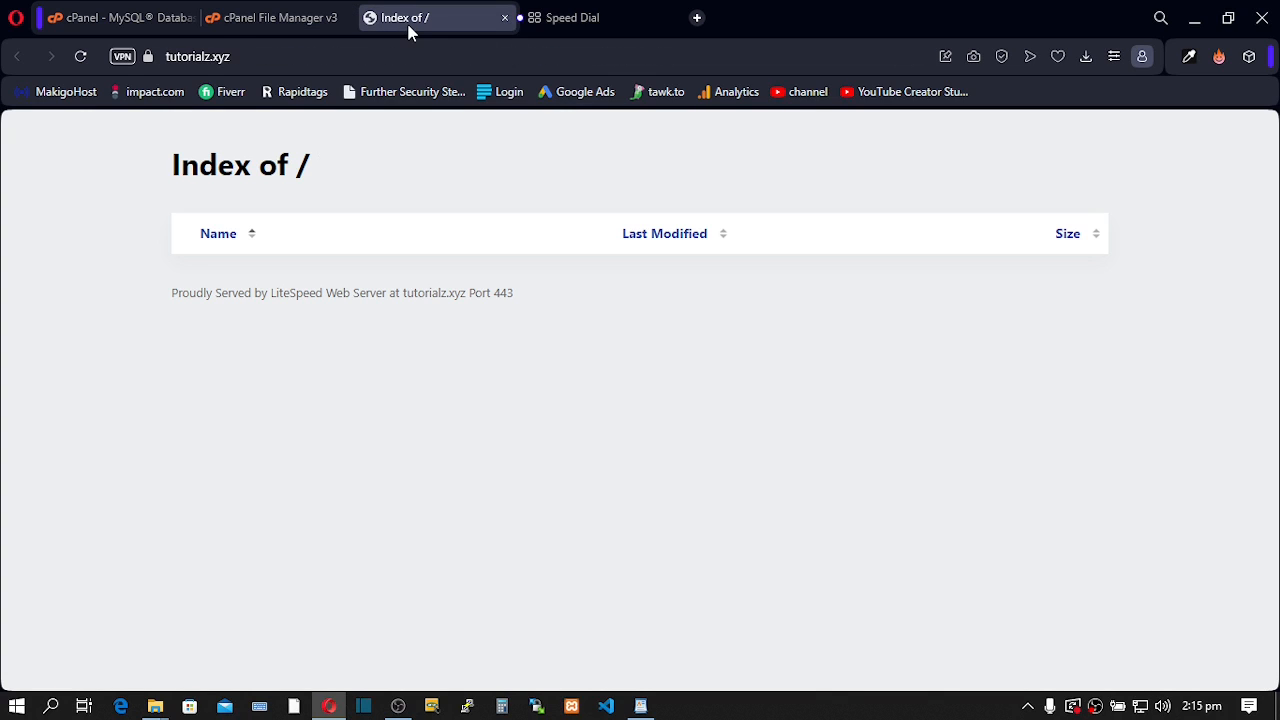
{"action": "left_click", "coordinate": [80, 56]}
{"action": "left_click", "coordinate": [277, 16]}
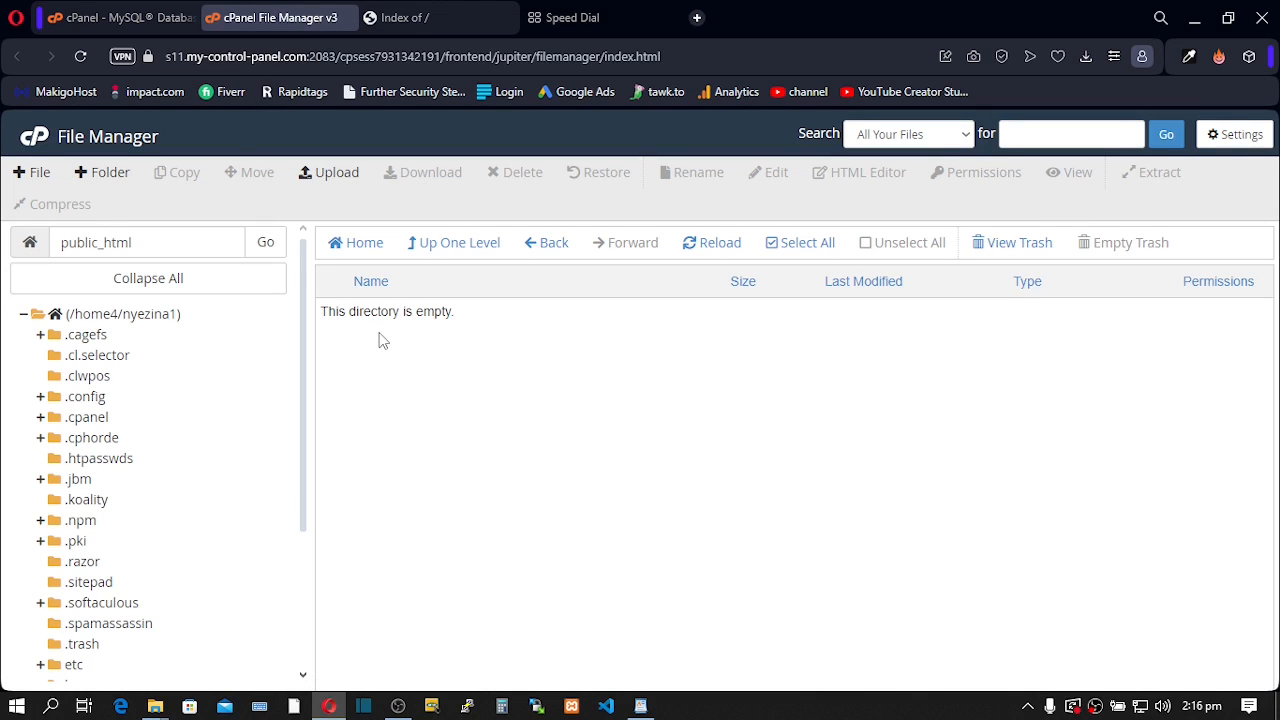
- Create solo.txt in public_html and reload tutorialz.xyz to see it listed
{"action": "left_click", "coordinate": [39, 175]}
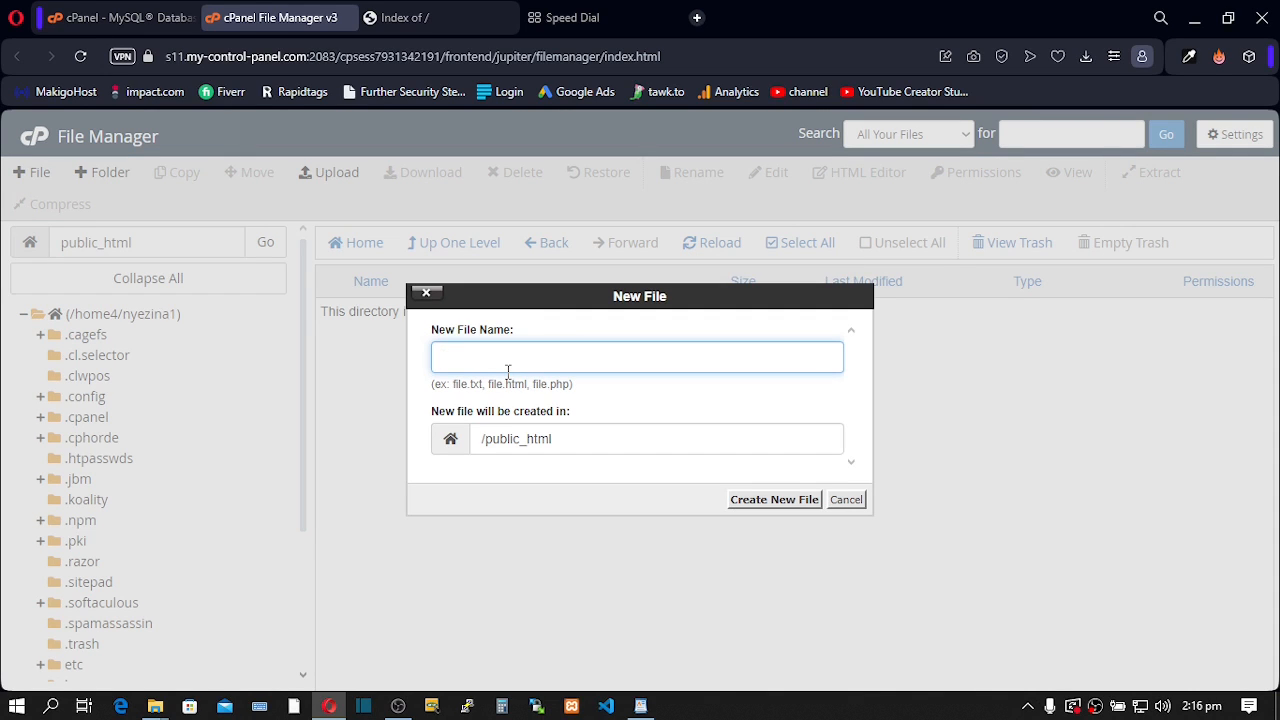
{"action": "type", "text": "solo"}
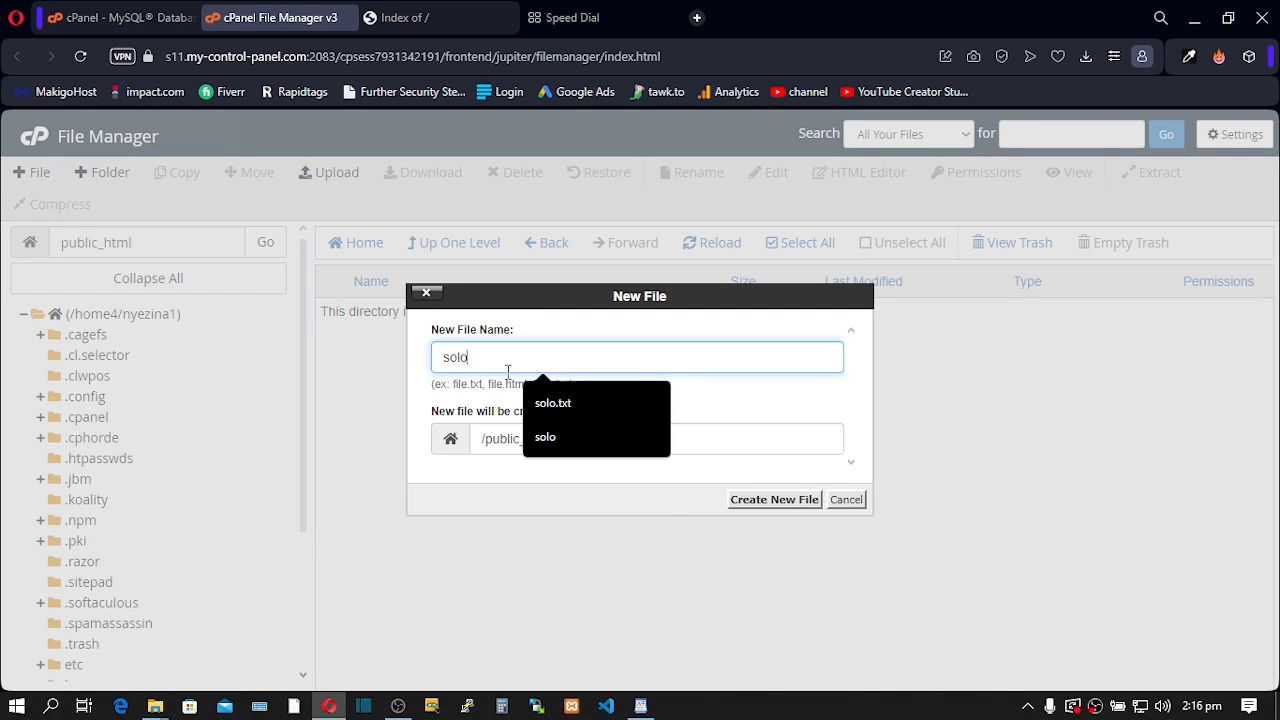
{"action": "left_click", "coordinate": [558, 405]}
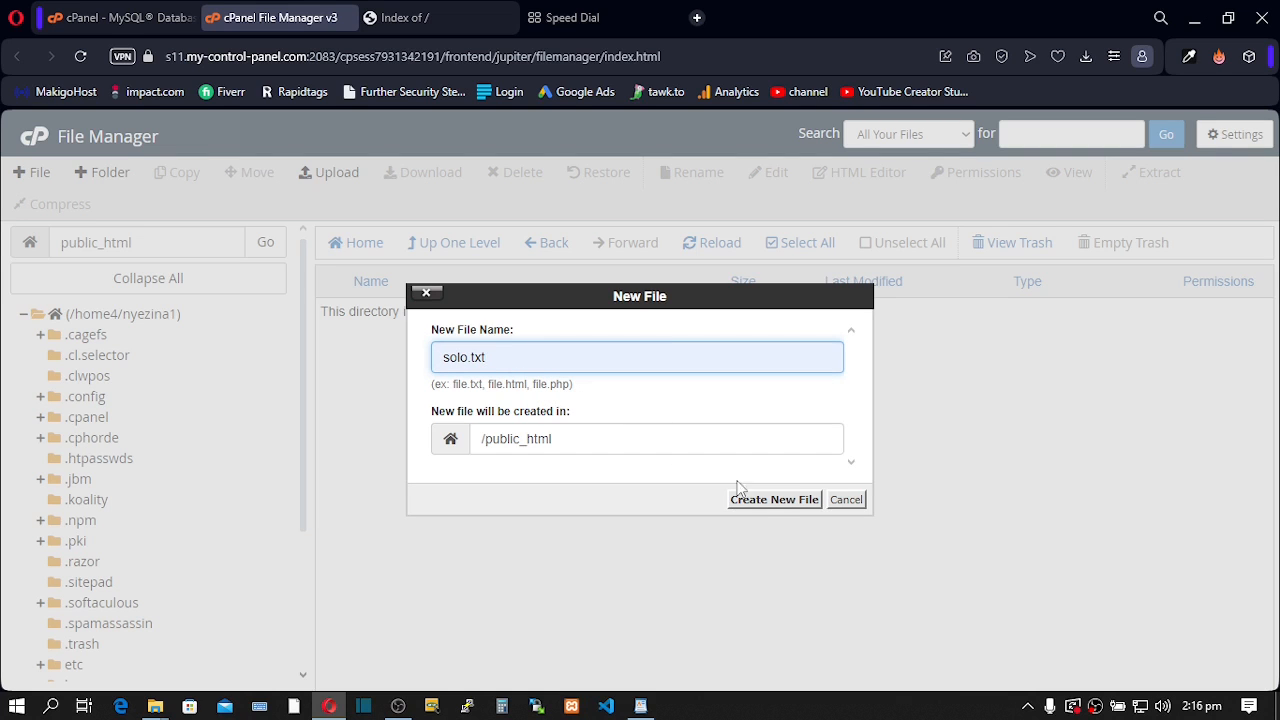
{"action": "left_click", "coordinate": [767, 505]}
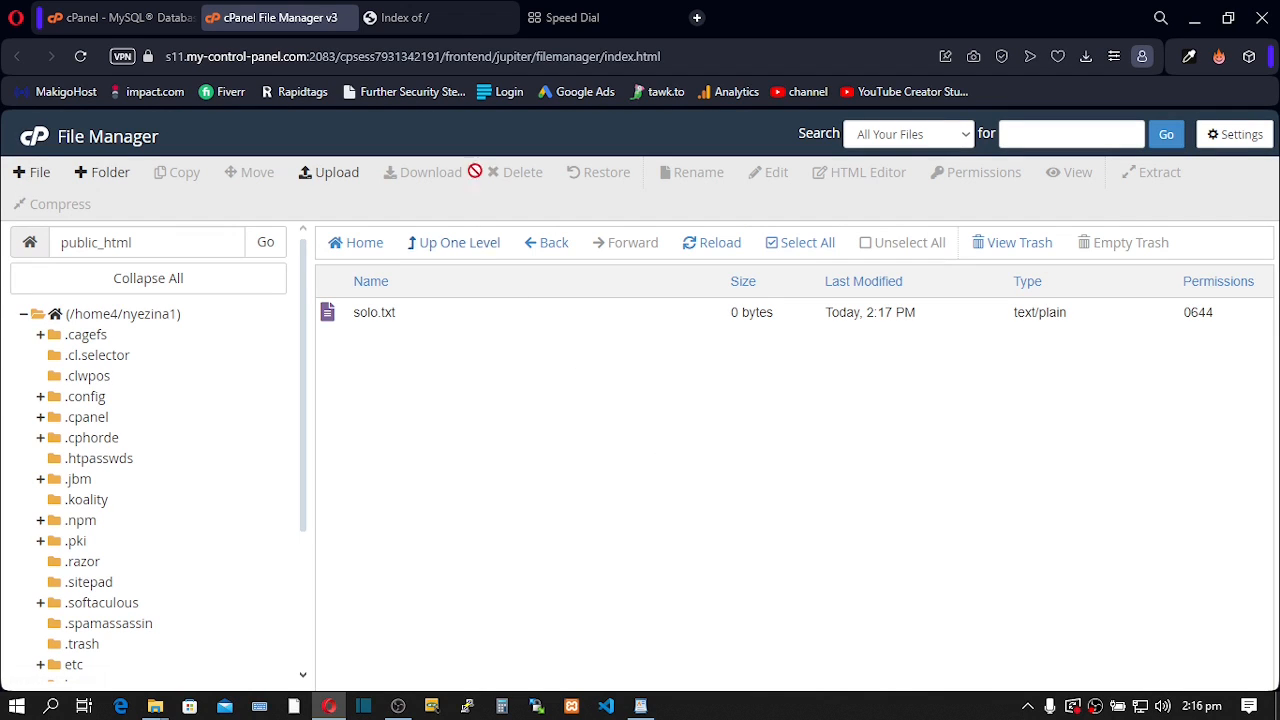
{"action": "left_click", "coordinate": [442, 21]}
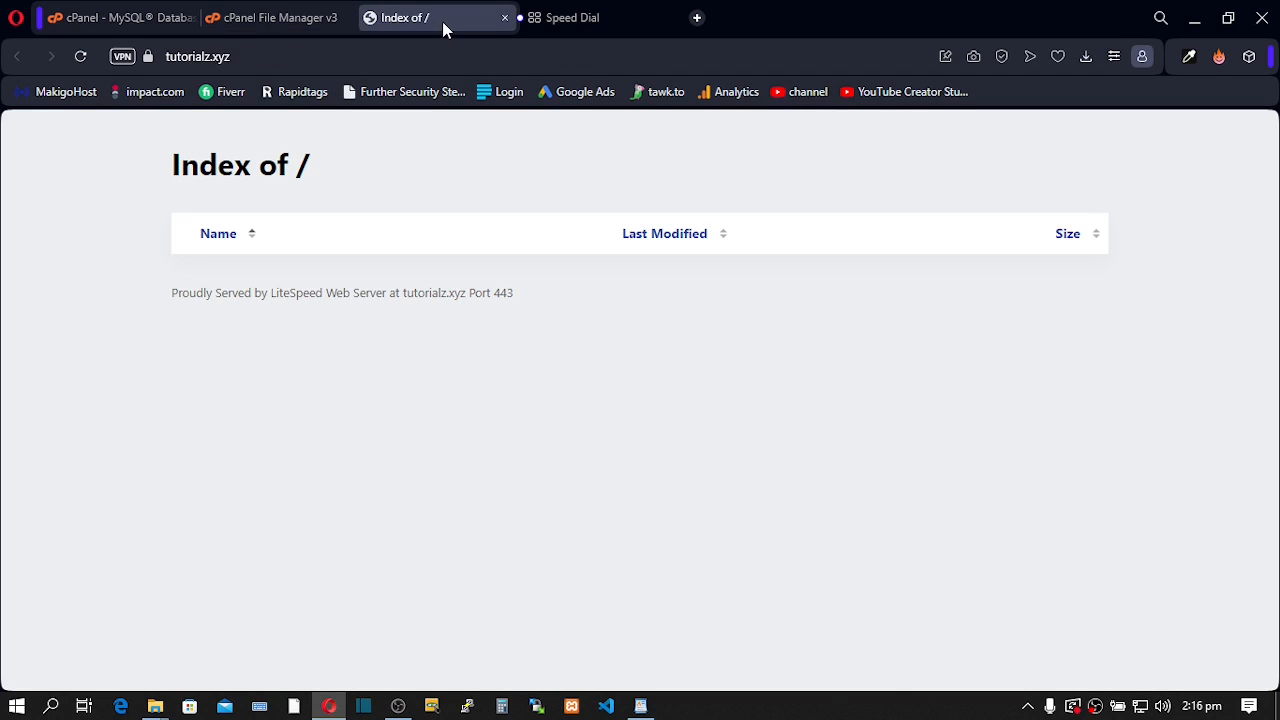
{"action": "left_click", "coordinate": [73, 61]}
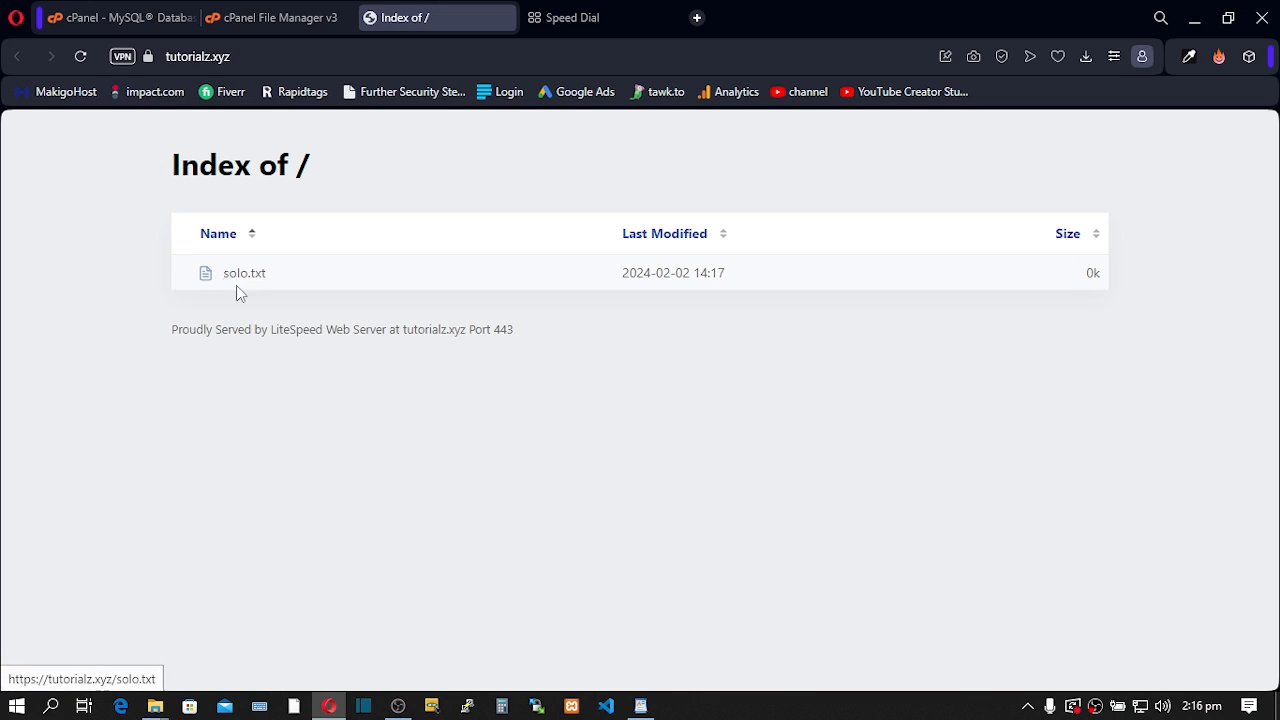
{"action": "left_click", "coordinate": [262, 18]}
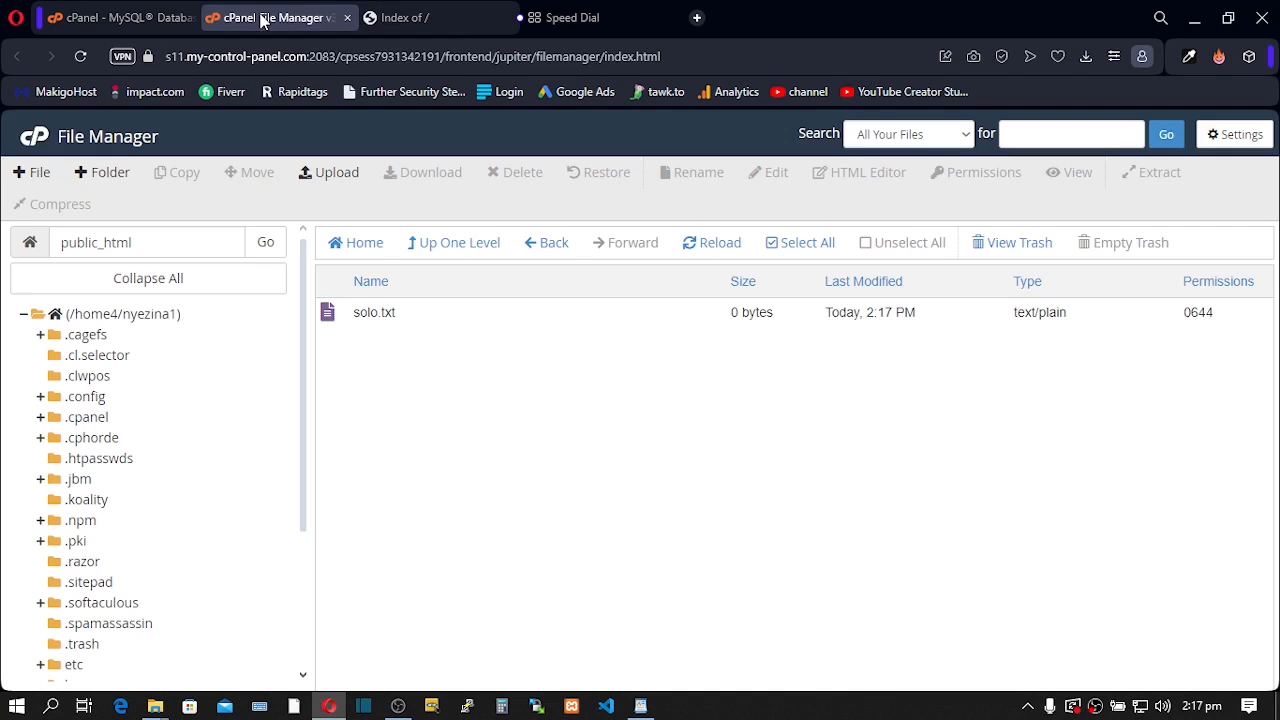
- Edit solo.txt to read 'Welcome to my new website' and save the changes
{"action": "left_click", "coordinate": [362, 318]}
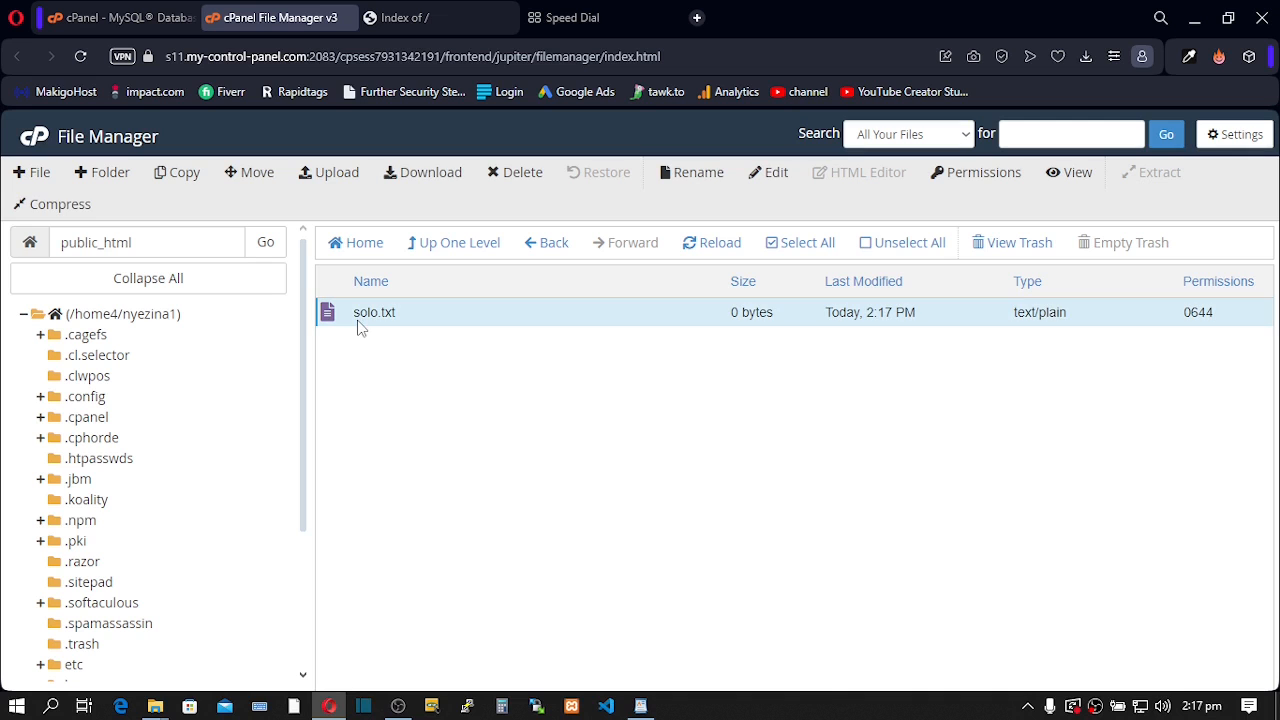
{"action": "left_click", "coordinate": [762, 176]}
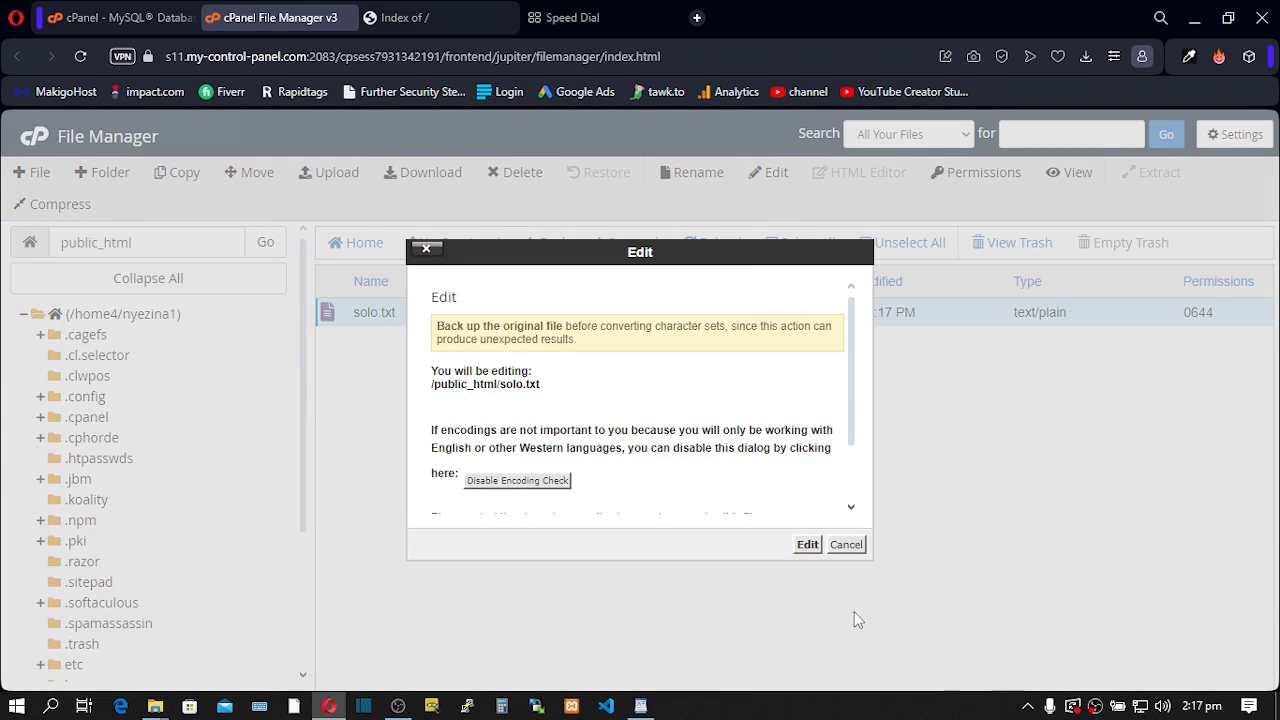
{"action": "left_click", "coordinate": [808, 544]}
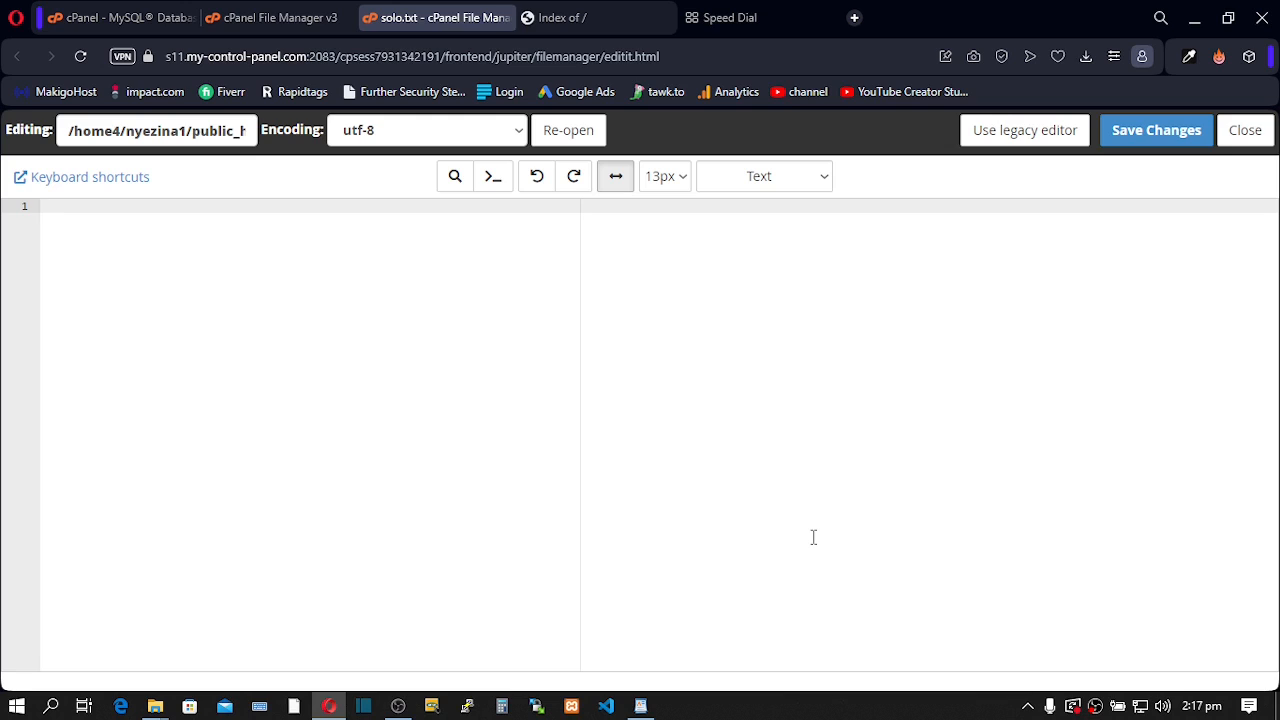
{"action": "type", "text": "Welcome to my new website"}
{"action": "left_click", "coordinate": [1133, 131]}
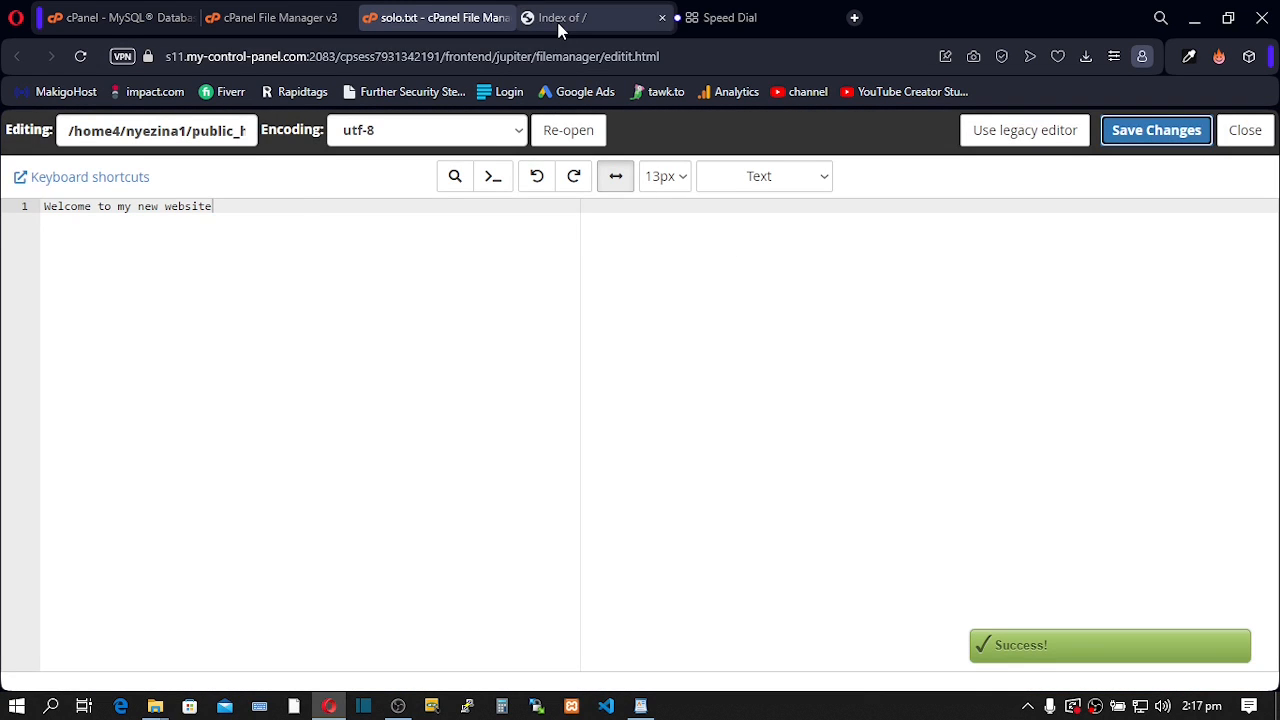
- Open solo.txt on the live site and highlight its welcome line
{"action": "left_click", "coordinate": [558, 28]}
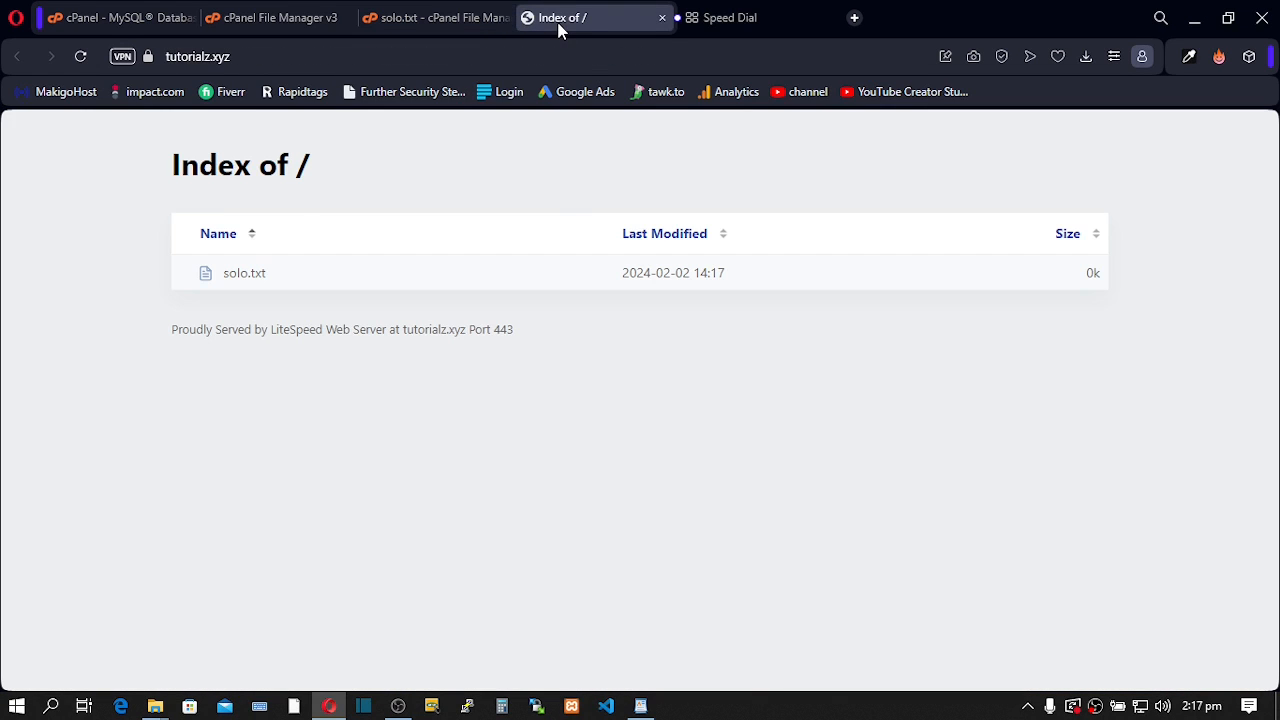
{"action": "left_click", "coordinate": [244, 281]}
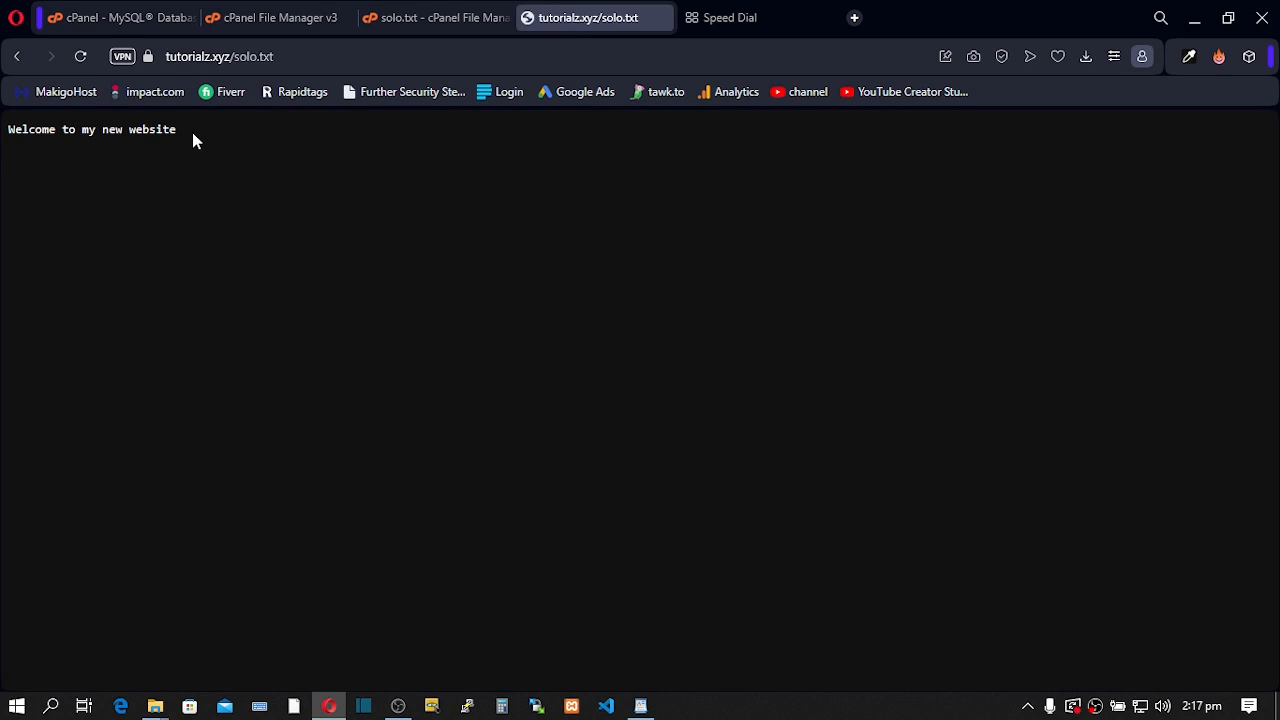
{"action": "left_click_drag", "start_coordinate": [193, 134], "coordinate": [10, 131]}
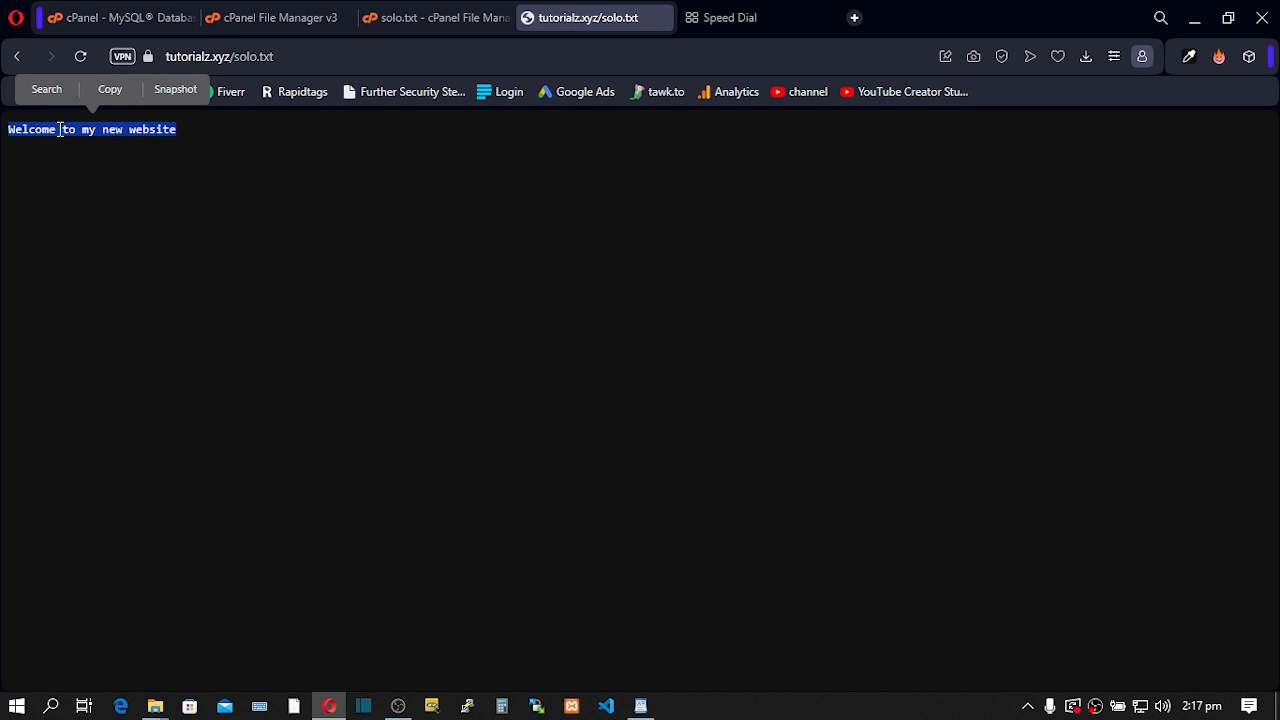
{"action": "left_click", "coordinate": [181, 125]}
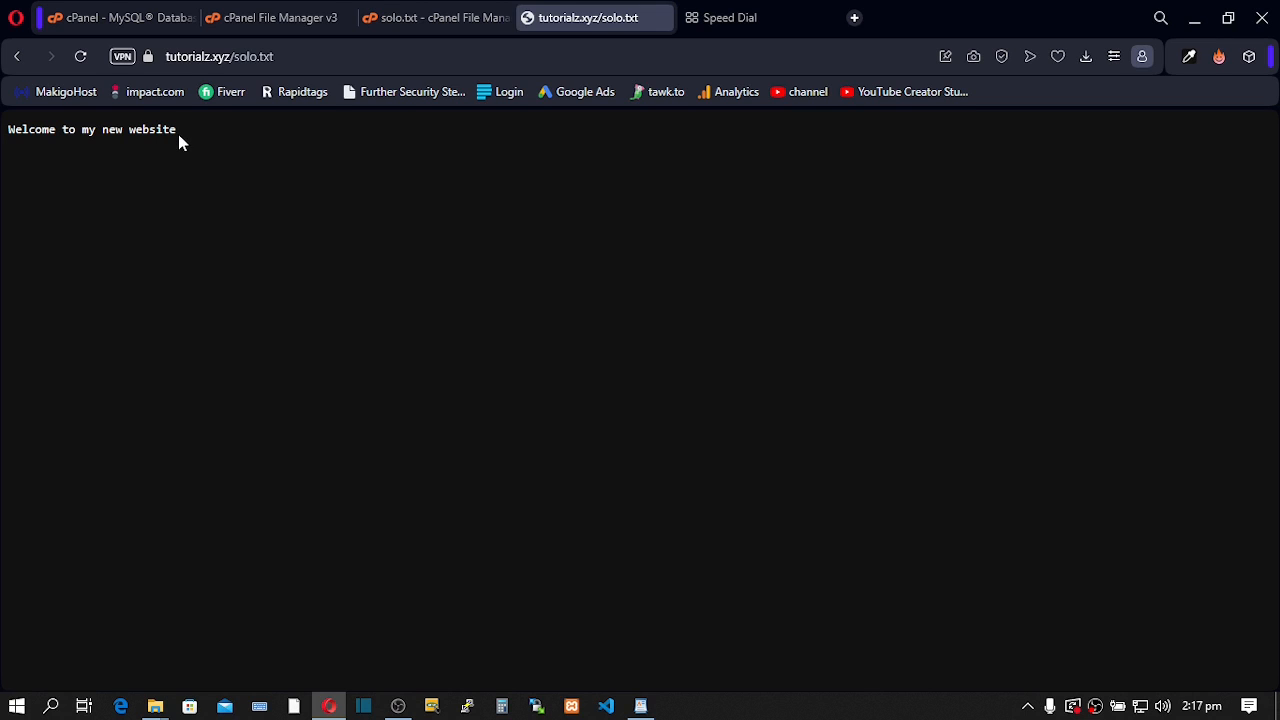
{"action": "left_click_drag", "start_coordinate": [176, 129], "coordinate": [102, 131]}
{"action": "left_click", "coordinate": [203, 139]}
{"action": "left_click_drag", "start_coordinate": [197, 140], "coordinate": [6, 137]}
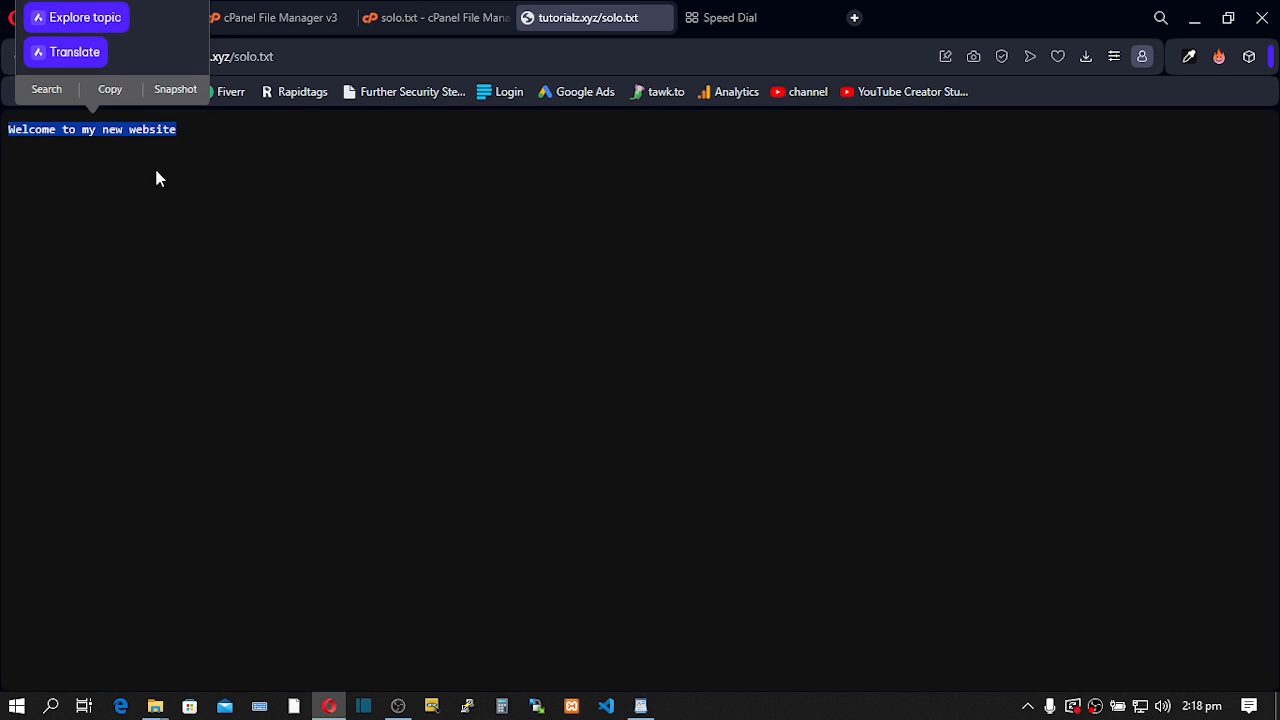
{"action": "left_click", "coordinate": [177, 137]}
{"action": "left_click_drag", "start_coordinate": [177, 131], "coordinate": [28, 138]}
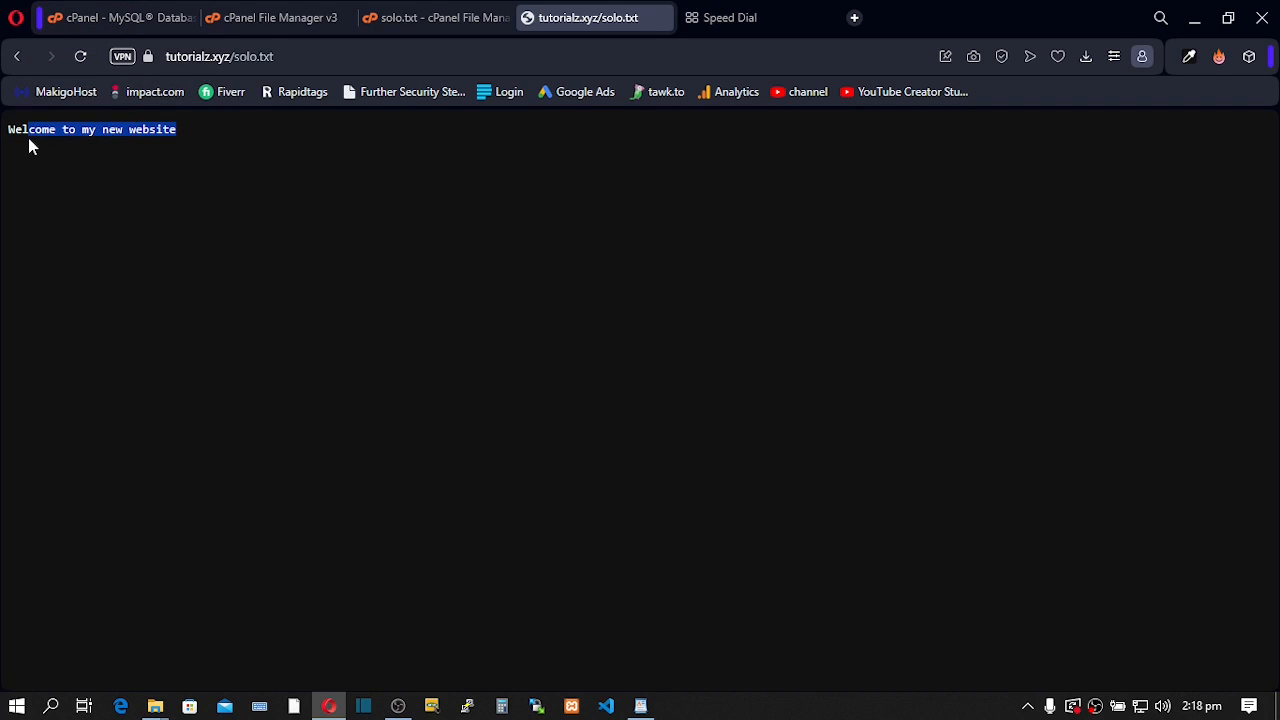
{"action": "triple_click", "coordinate": [182, 132]}
{"action": "left_click", "coordinate": [184, 143]}
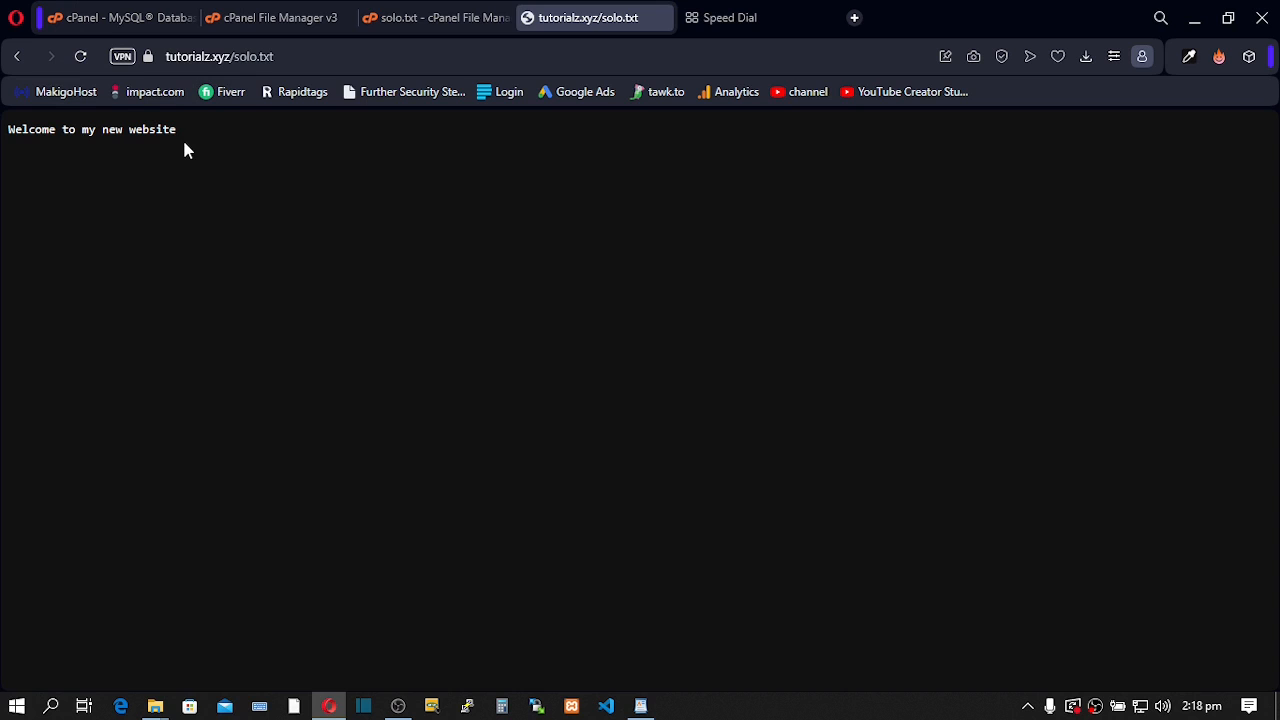
- Delete solo.txt from public_html in File Manager, then minimize the browser
{"action": "left_click", "coordinate": [253, 18]}
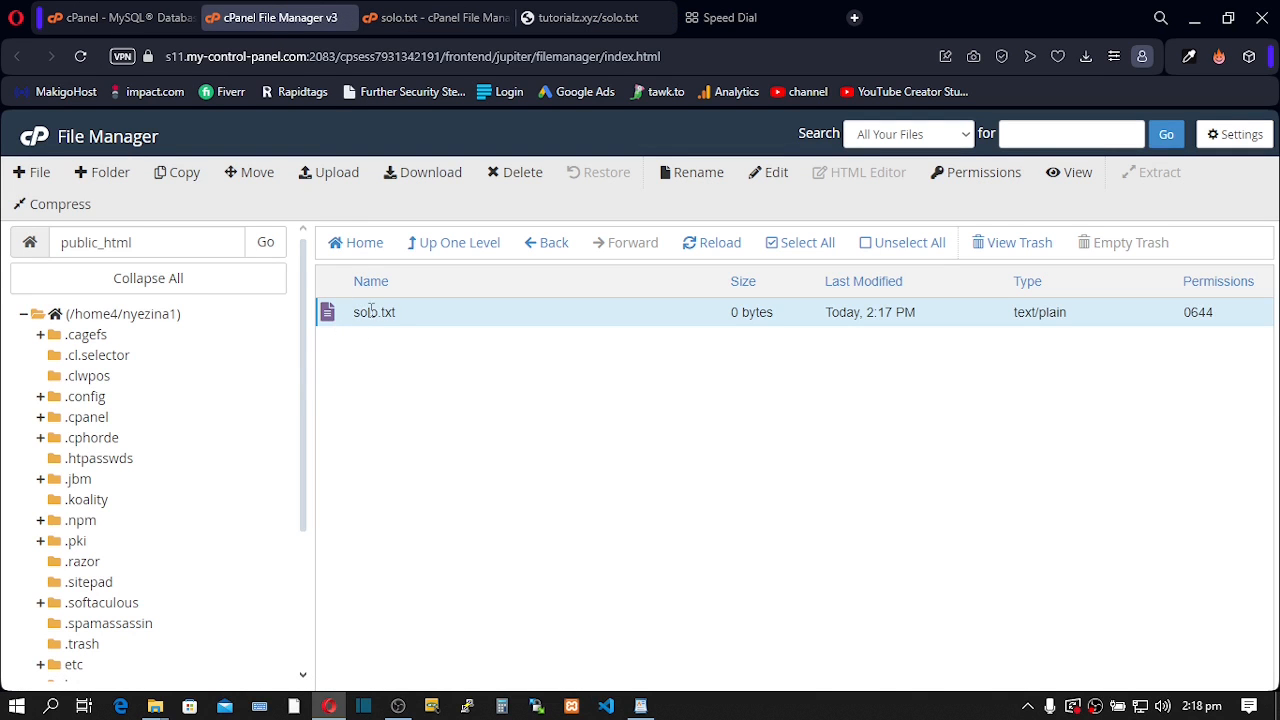
{"action": "left_click", "coordinate": [516, 172]}
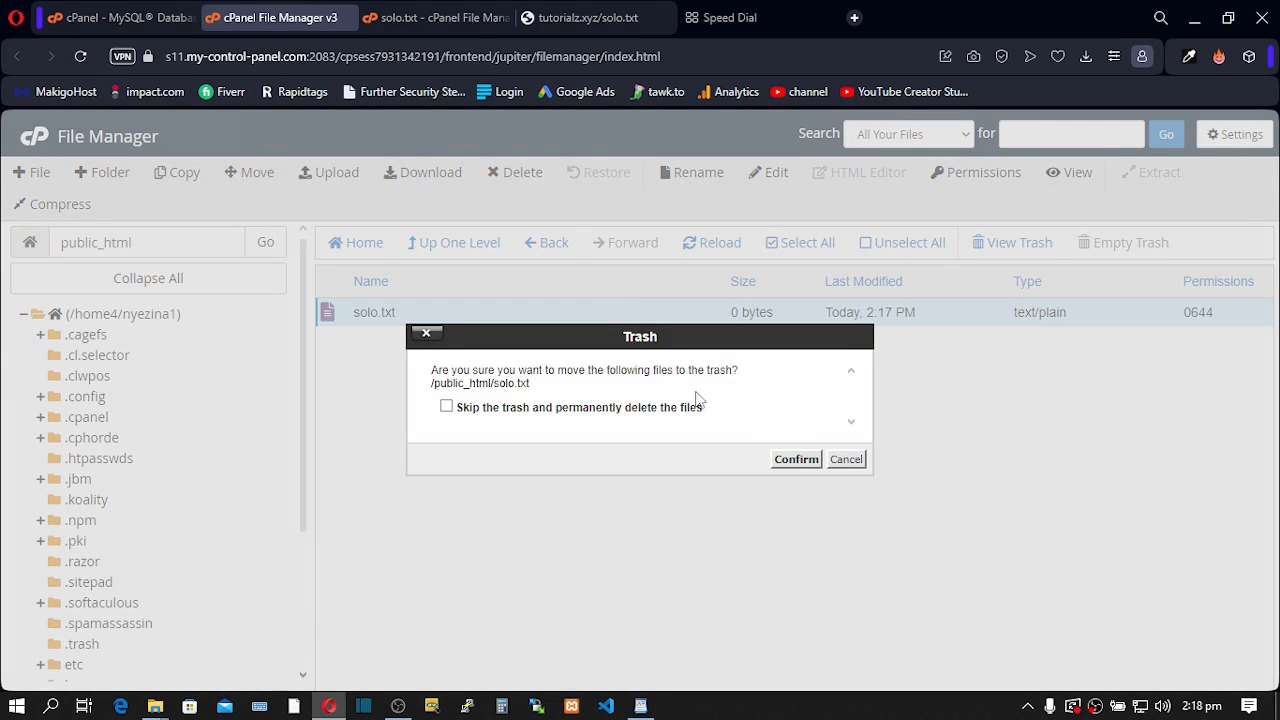
{"action": "left_click", "coordinate": [797, 460]}
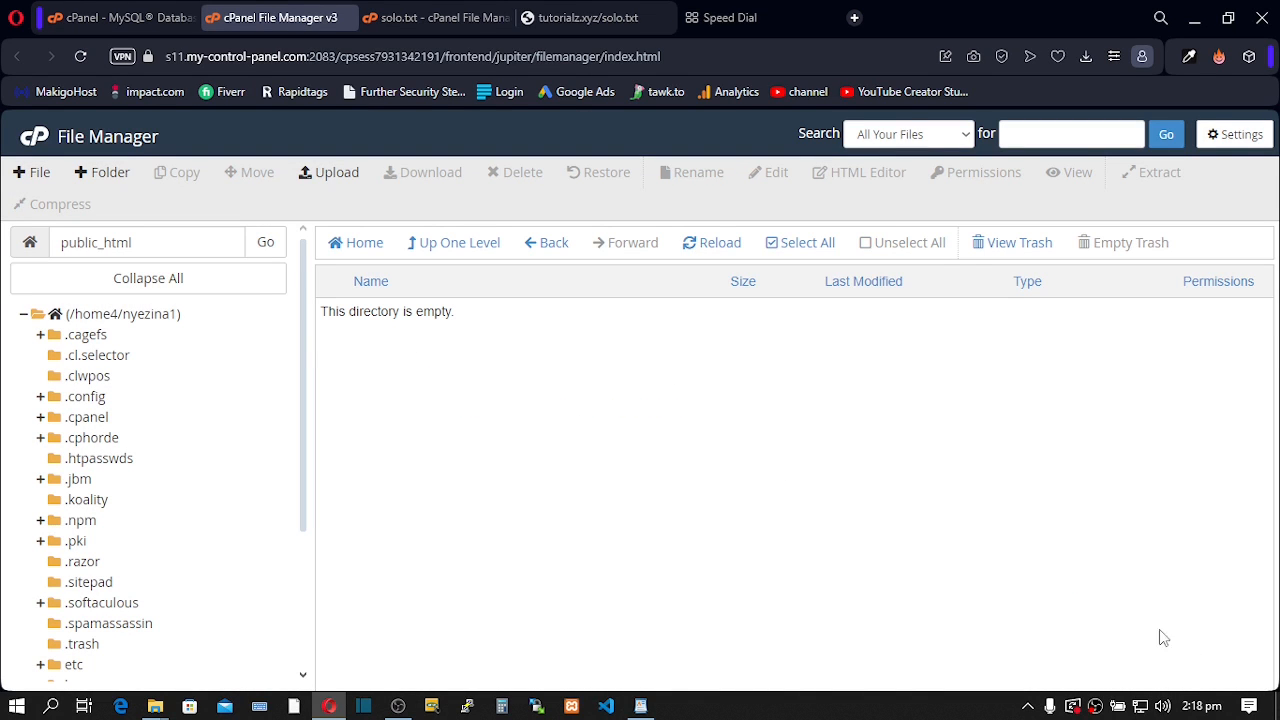
{"action": "left_click", "coordinate": [1278, 708]}
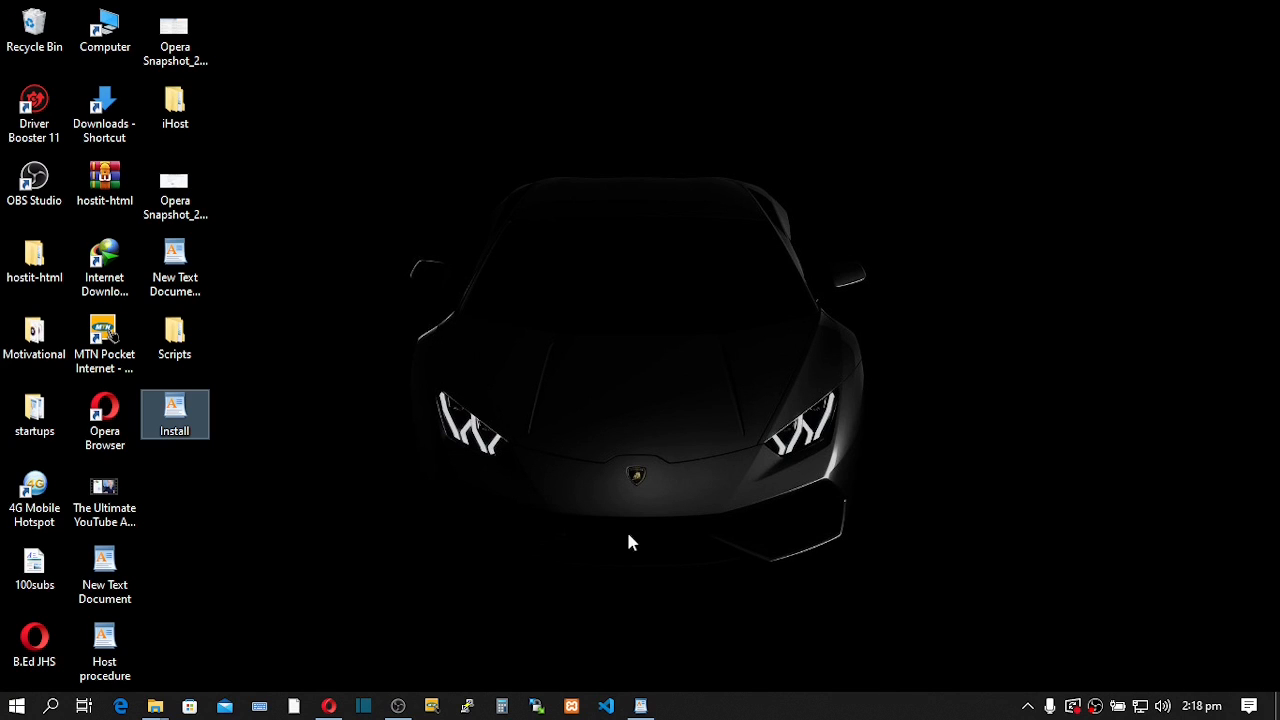
- Open the Scripts folder maximized and select the codecanyon smmcrowd-marketplace zip archive
{"action": "double_click", "coordinate": [186, 337]}
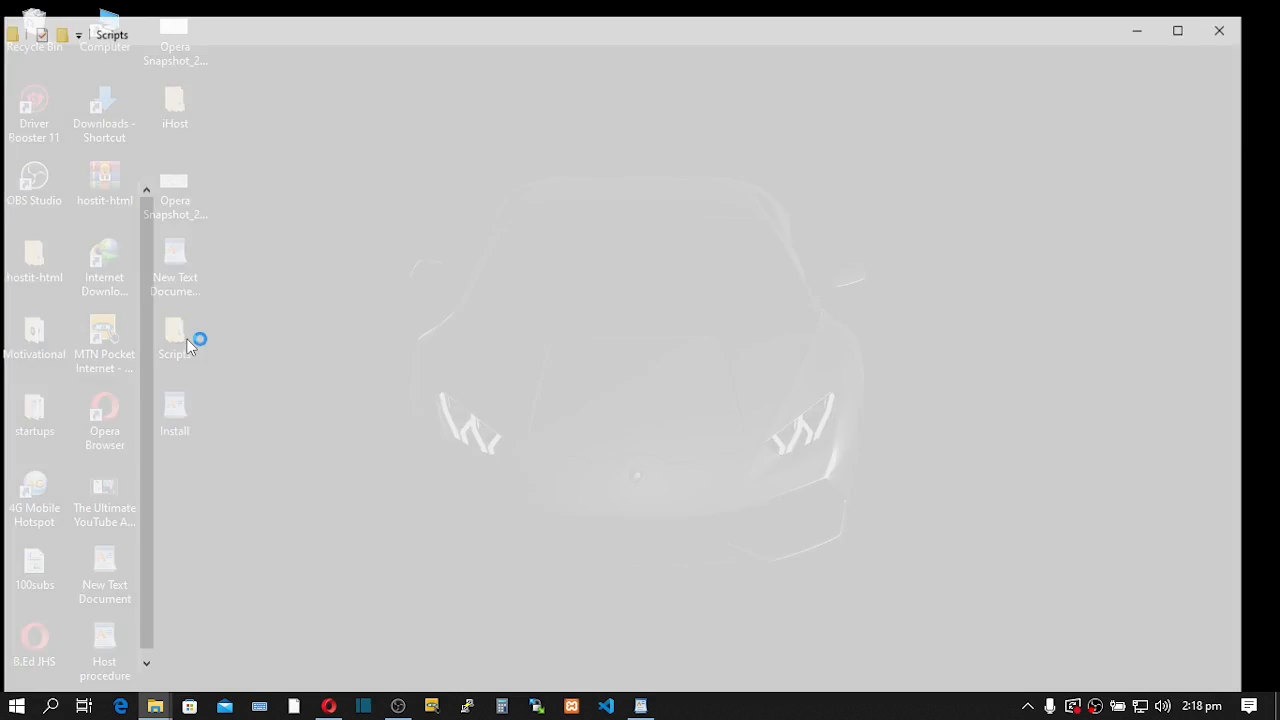
{"action": "left_click", "coordinate": [844, 14]}
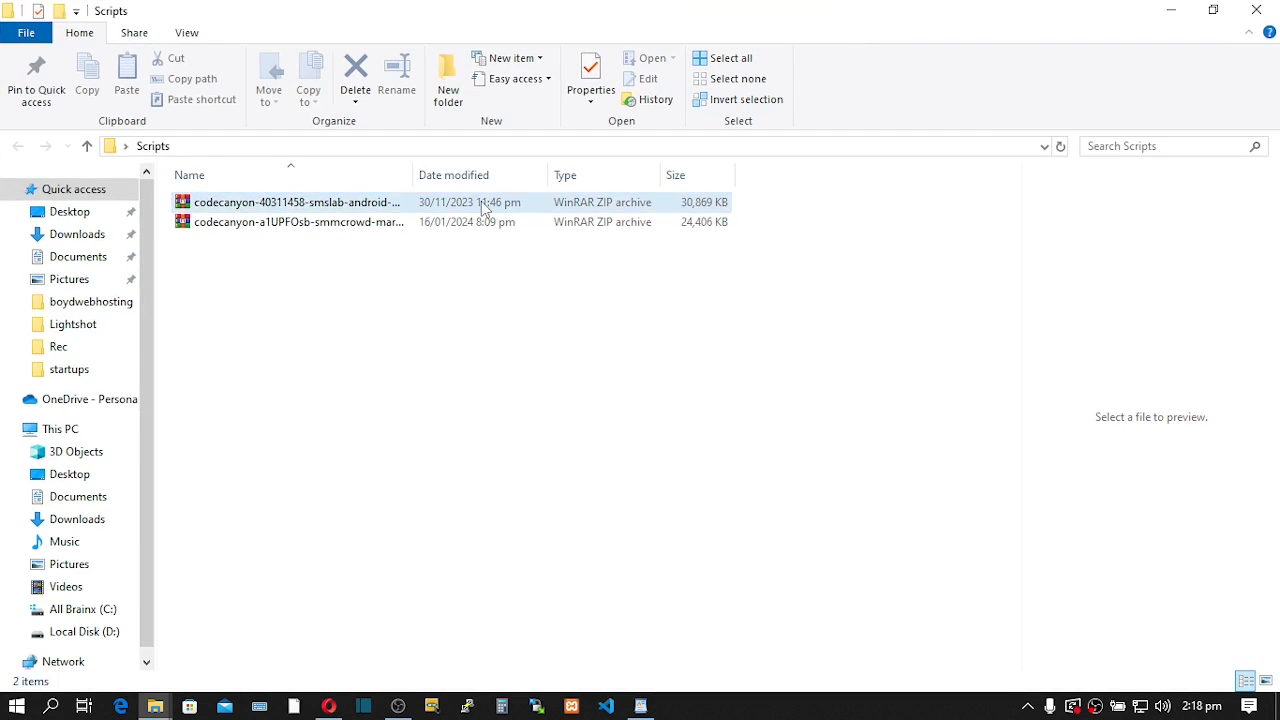
{"action": "left_click", "coordinate": [347, 204]}
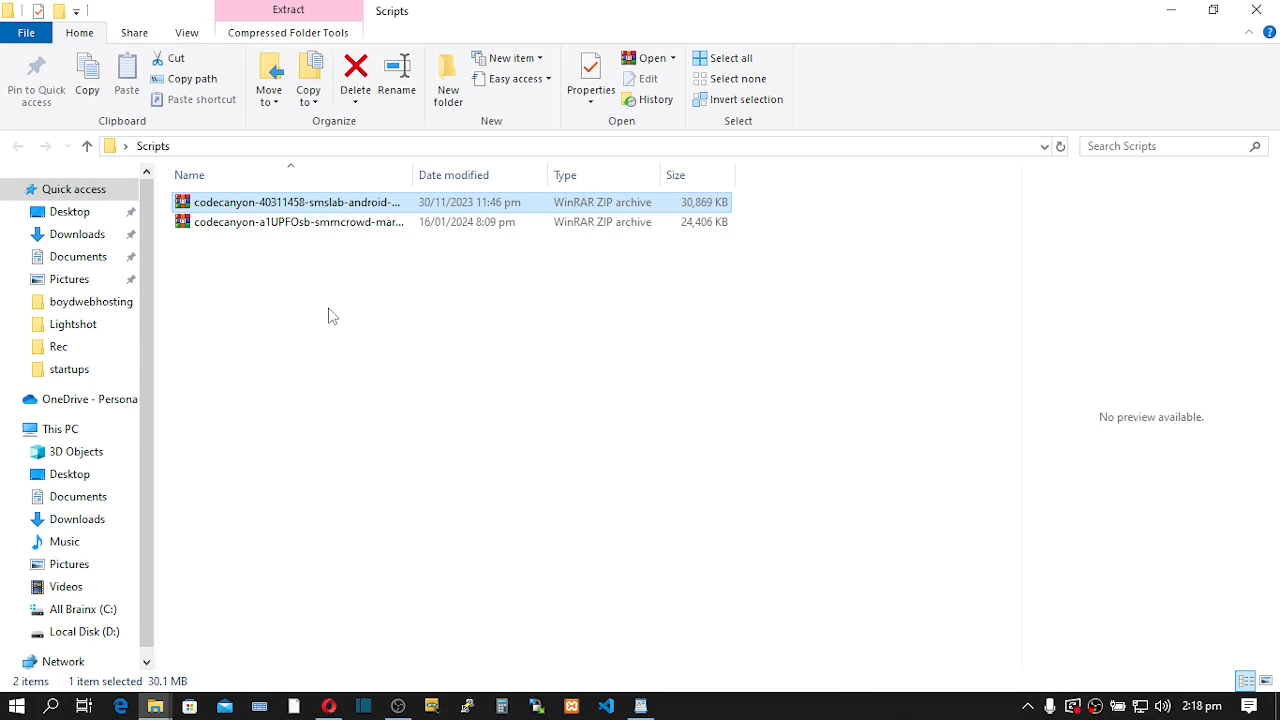
{"action": "left_click_drag", "start_coordinate": [330, 300], "coordinate": [324, 205]}
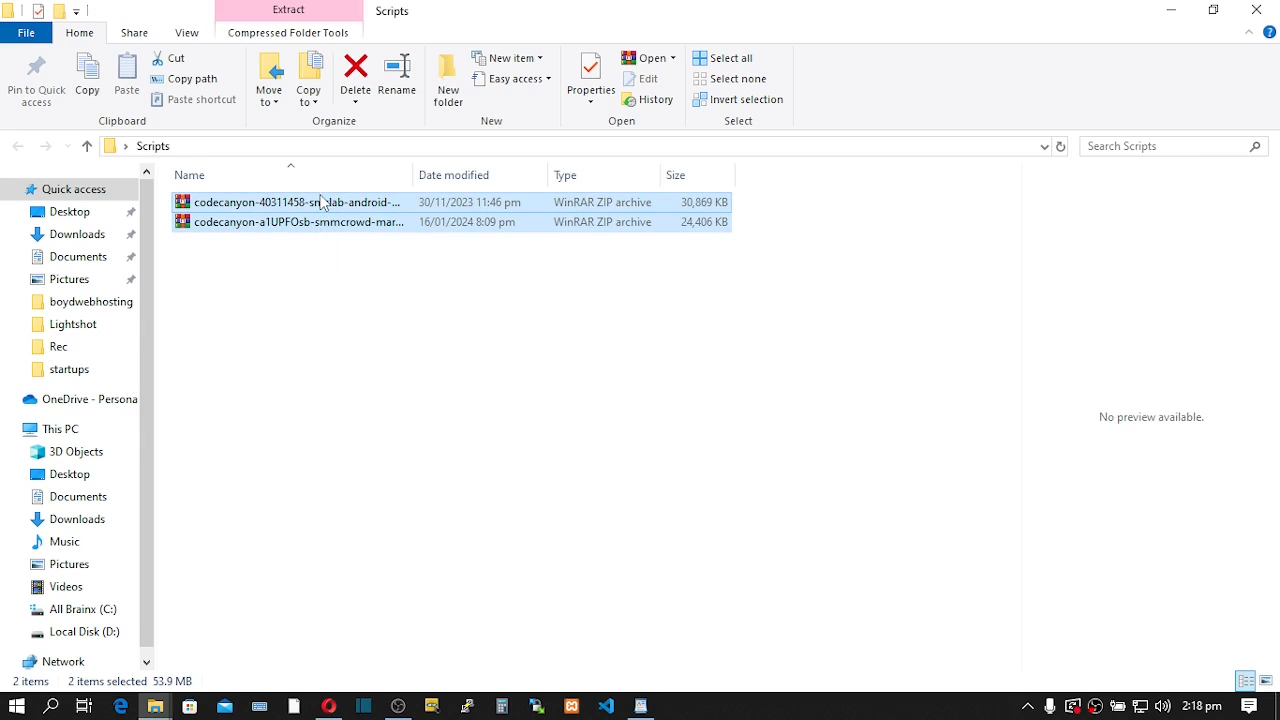
{"action": "left_click", "coordinate": [314, 303]}
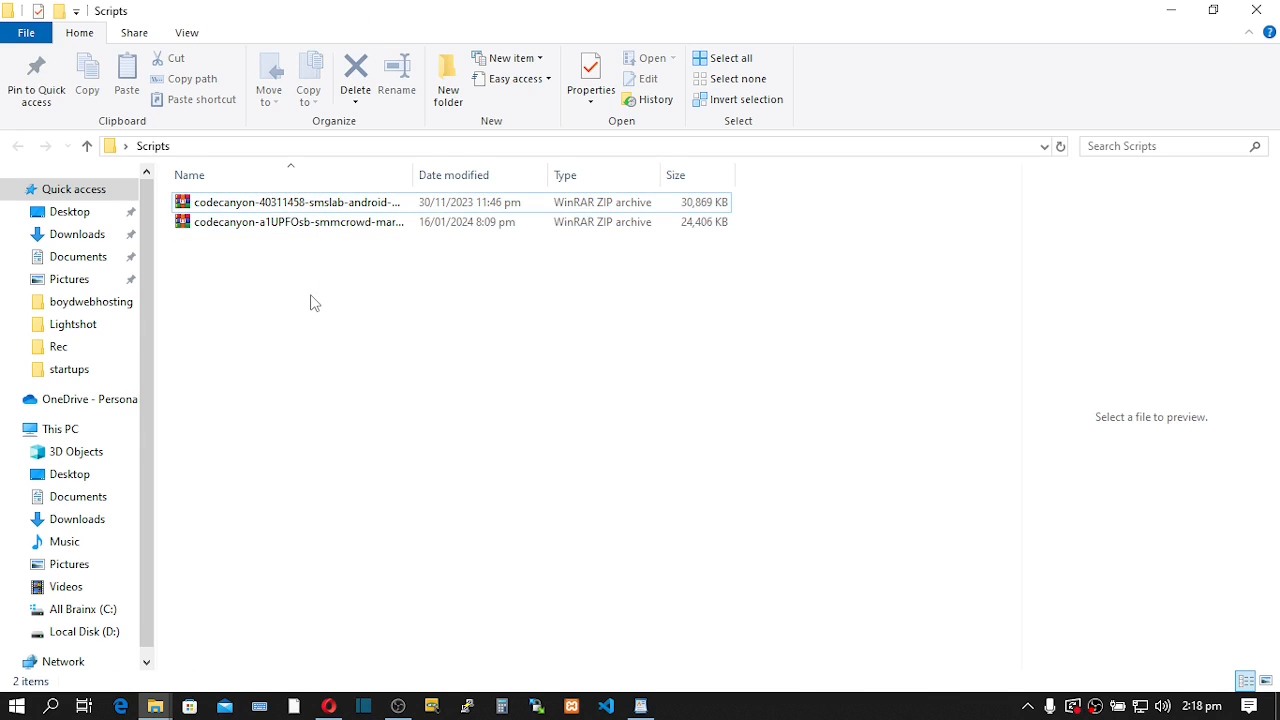
{"action": "left_click", "coordinate": [320, 229]}
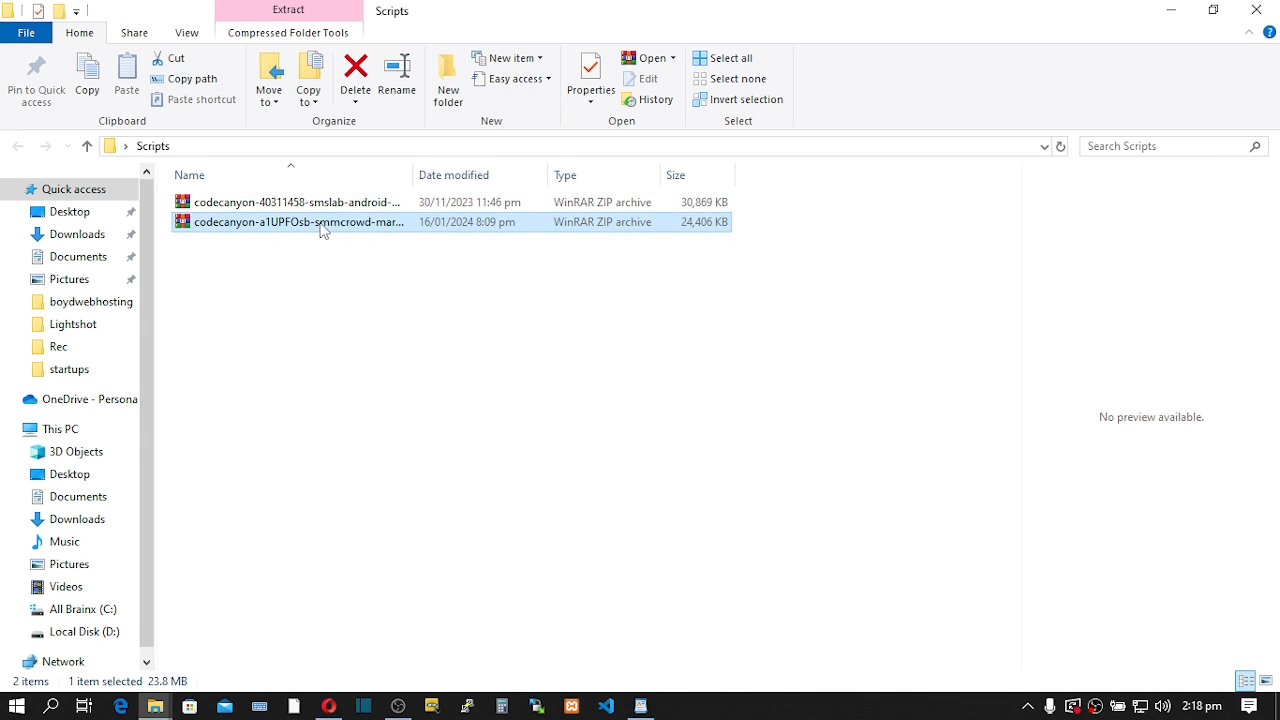
{"action": "left_click", "coordinate": [320, 250]}
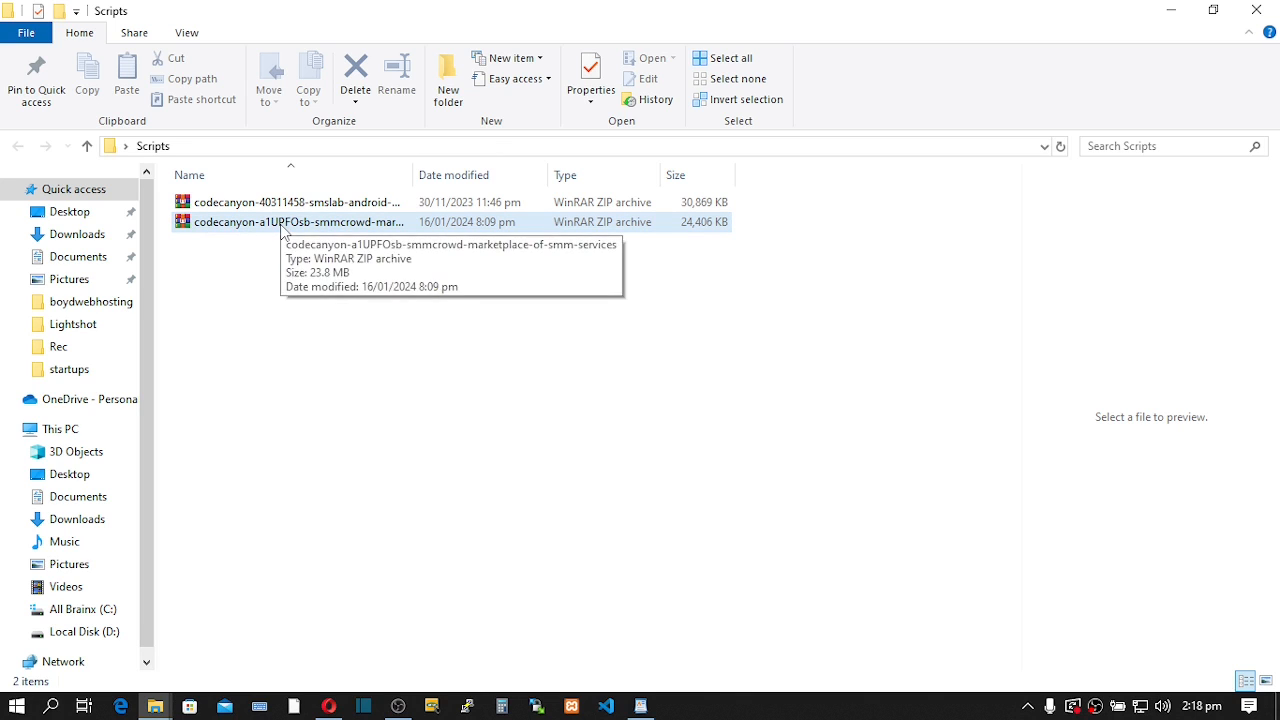
{"action": "left_click", "coordinate": [284, 230]}
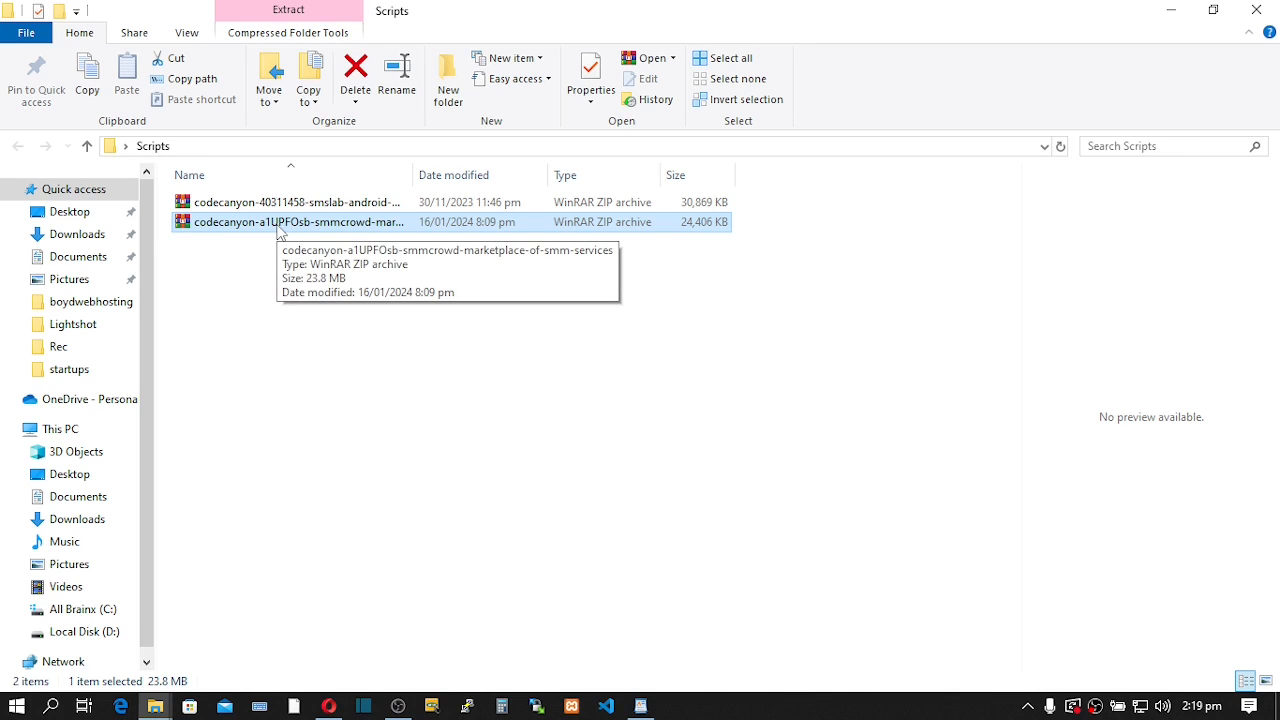
- Extract the SMMCrowd zip with WinRAR into its suggested folder in Scripts
{"action": "right_click", "coordinate": [281, 229]}
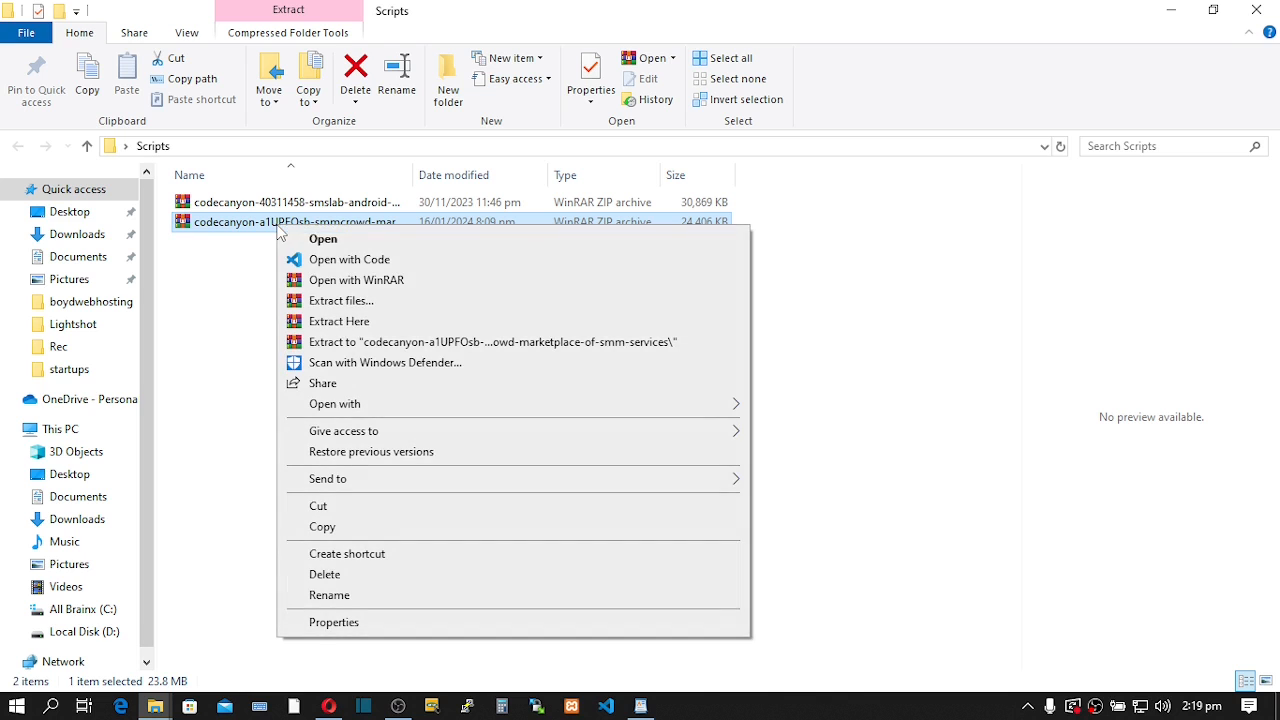
{"action": "left_click", "coordinate": [323, 301]}
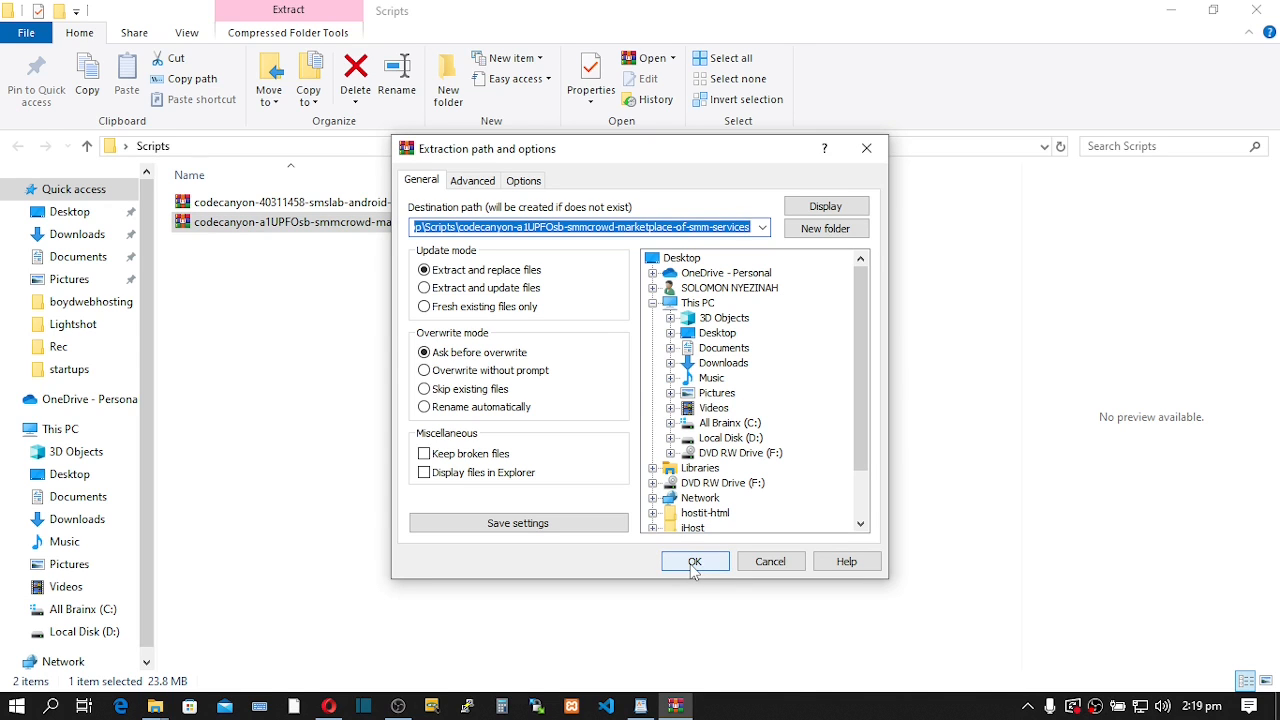
{"action": "left_click", "coordinate": [693, 562]}
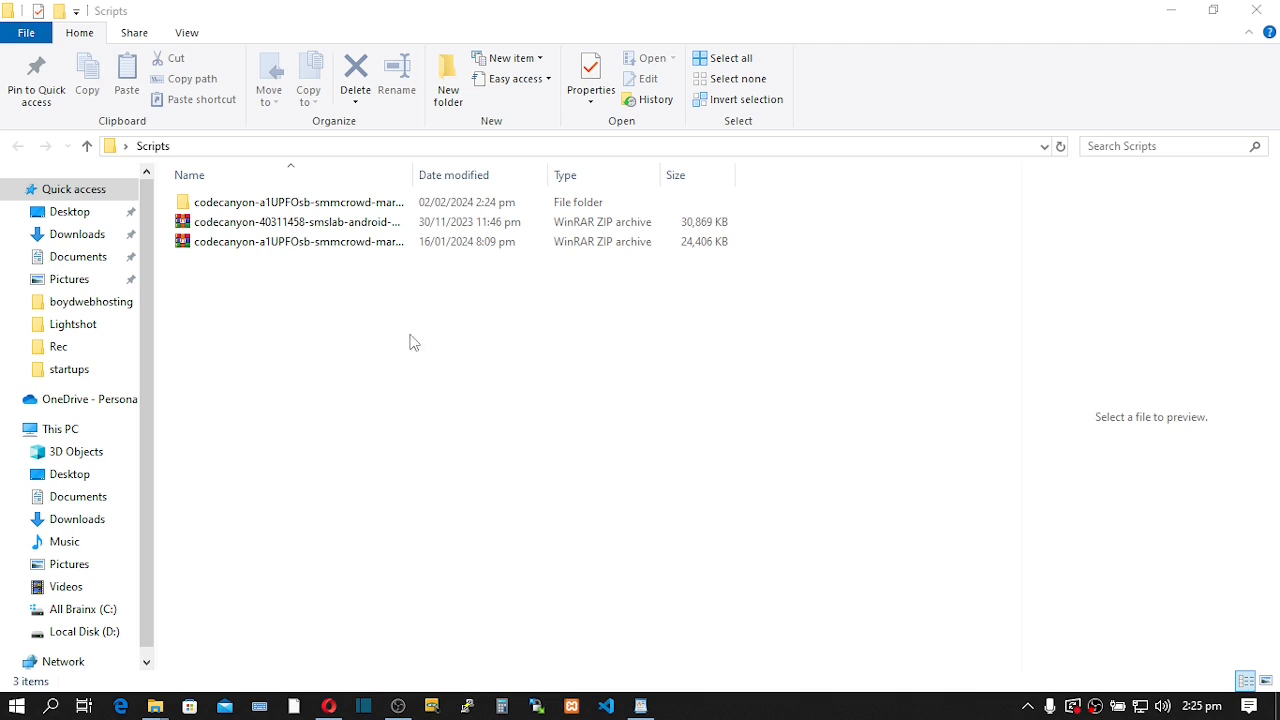
- Go into the extracted SMMCrowd folder and open its Documentation folder
{"action": "double_click", "coordinate": [323, 203]}
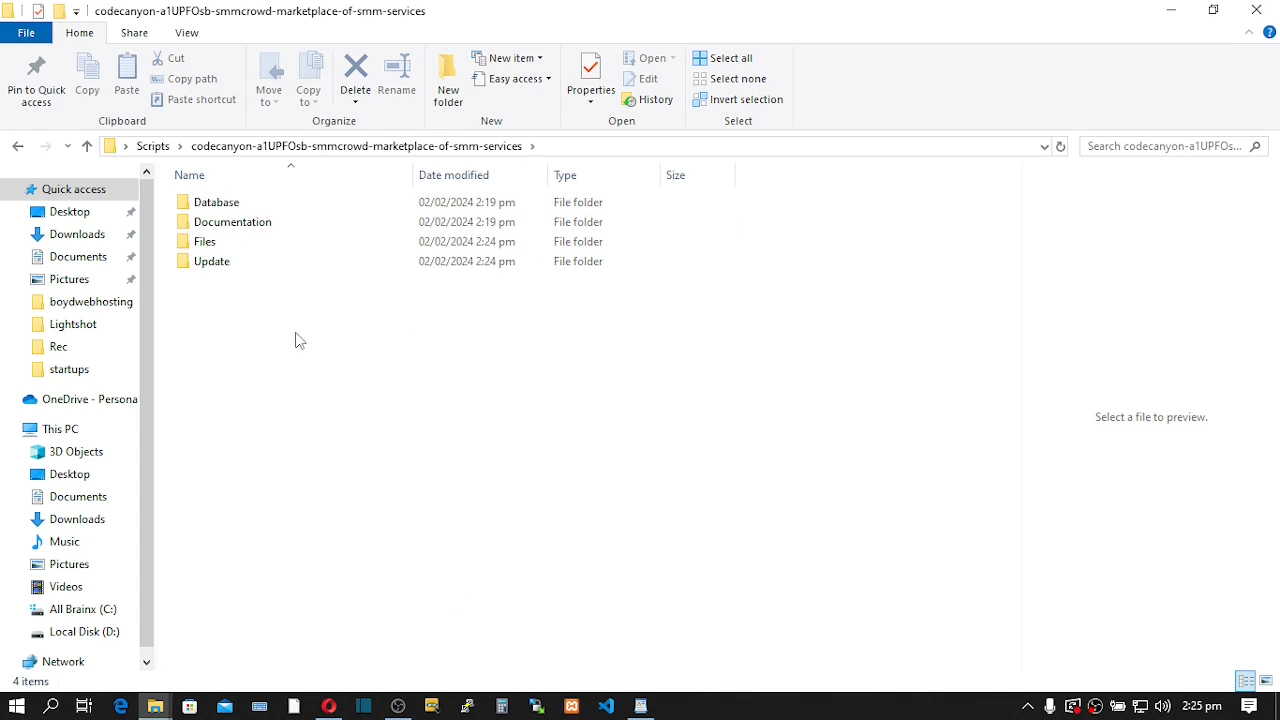
{"action": "left_click_drag", "start_coordinate": [291, 332], "coordinate": [291, 205]}
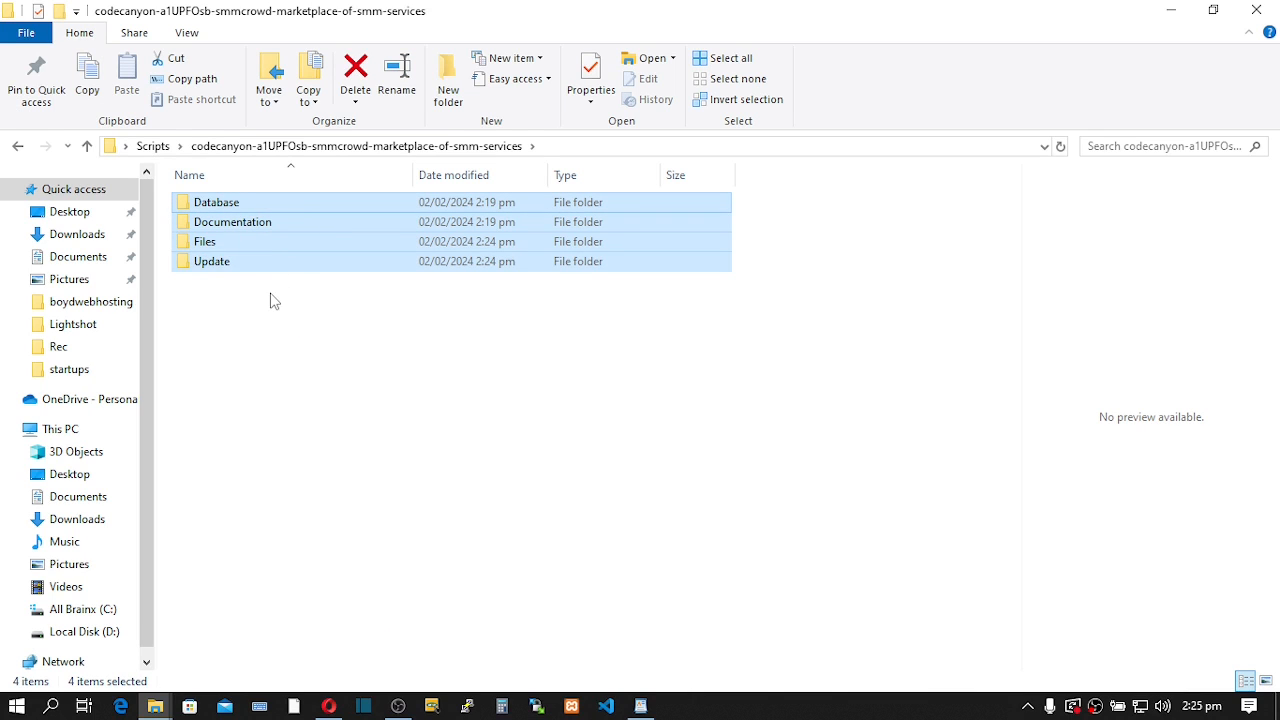
{"action": "left_click", "coordinate": [265, 226]}
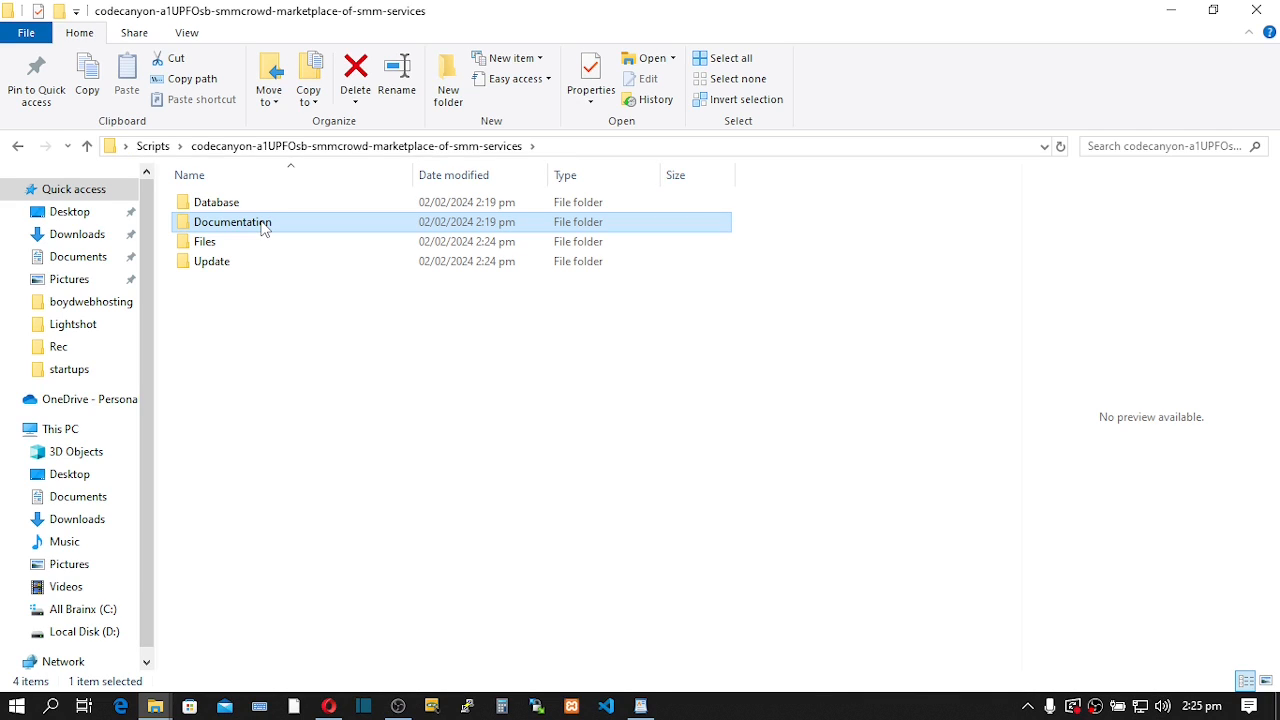
{"action": "double_click", "coordinate": [265, 228]}
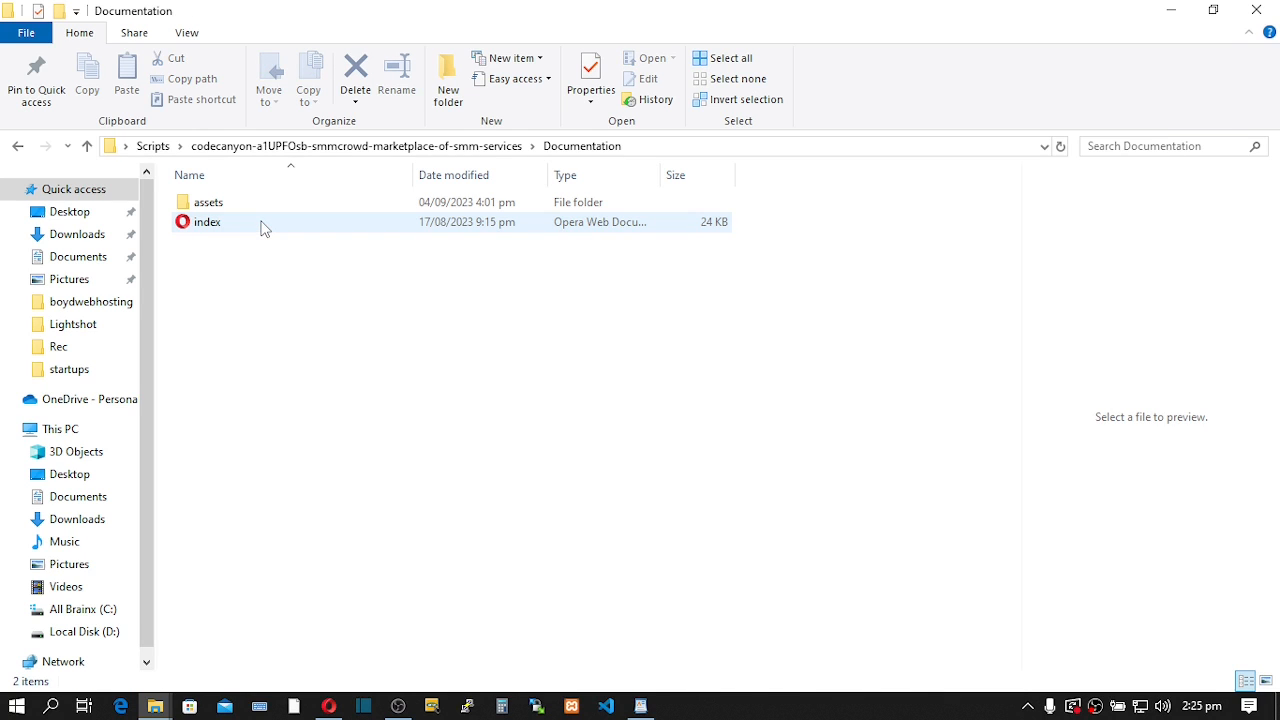
- Open index.html in Opera and scroll down to Server Requirements
{"action": "left_click", "coordinate": [268, 225]}
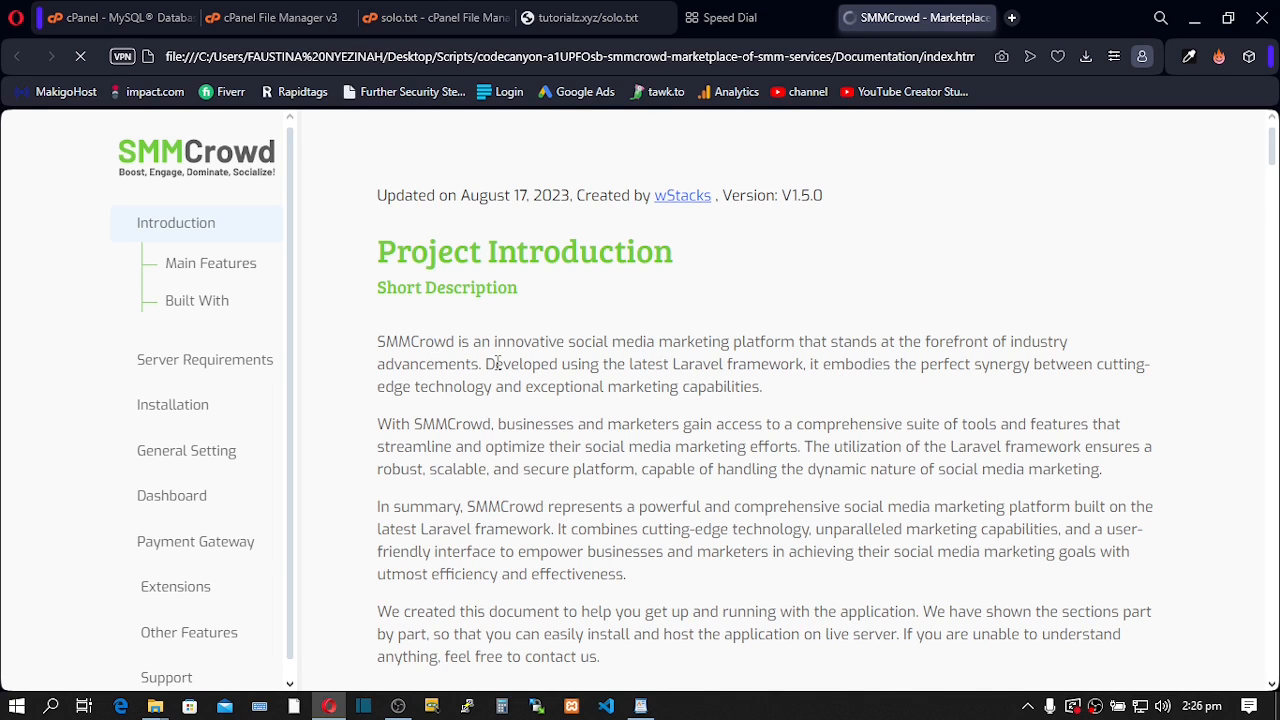
{"action": "scroll", "coordinate": [498, 363], "scroll_direction": "down", "scroll_amount": 5}
{"action": "scroll", "coordinate": [509, 363], "scroll_direction": "down", "scroll_amount": 7}
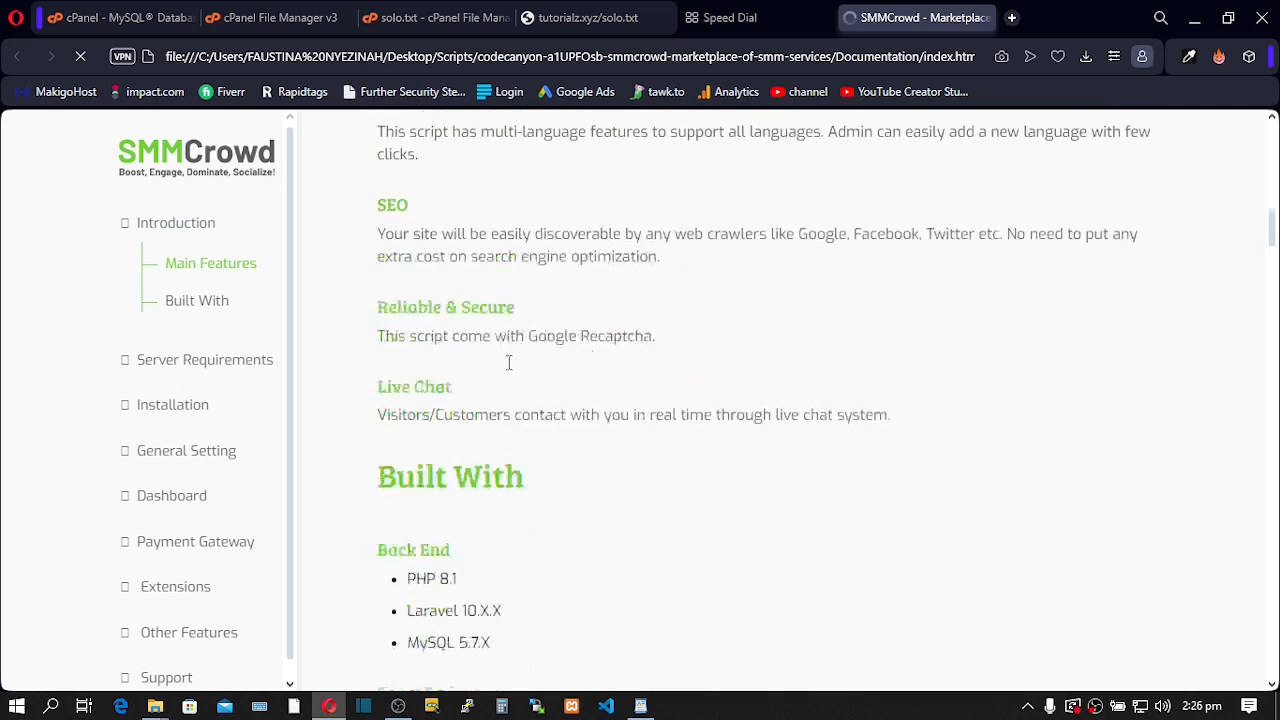
{"action": "scroll", "coordinate": [509, 363], "scroll_direction": "down", "scroll_amount": 5}
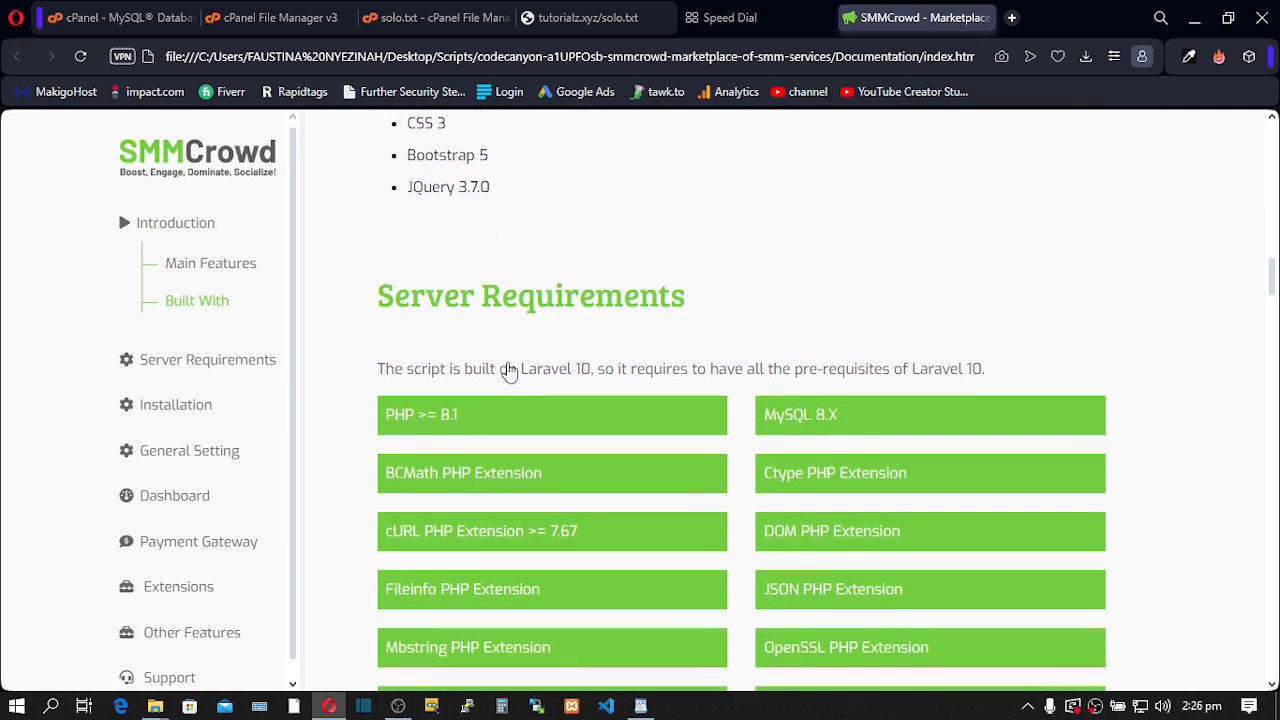
{"action": "scroll", "coordinate": [509, 363], "scroll_direction": "down", "scroll_amount": 1}
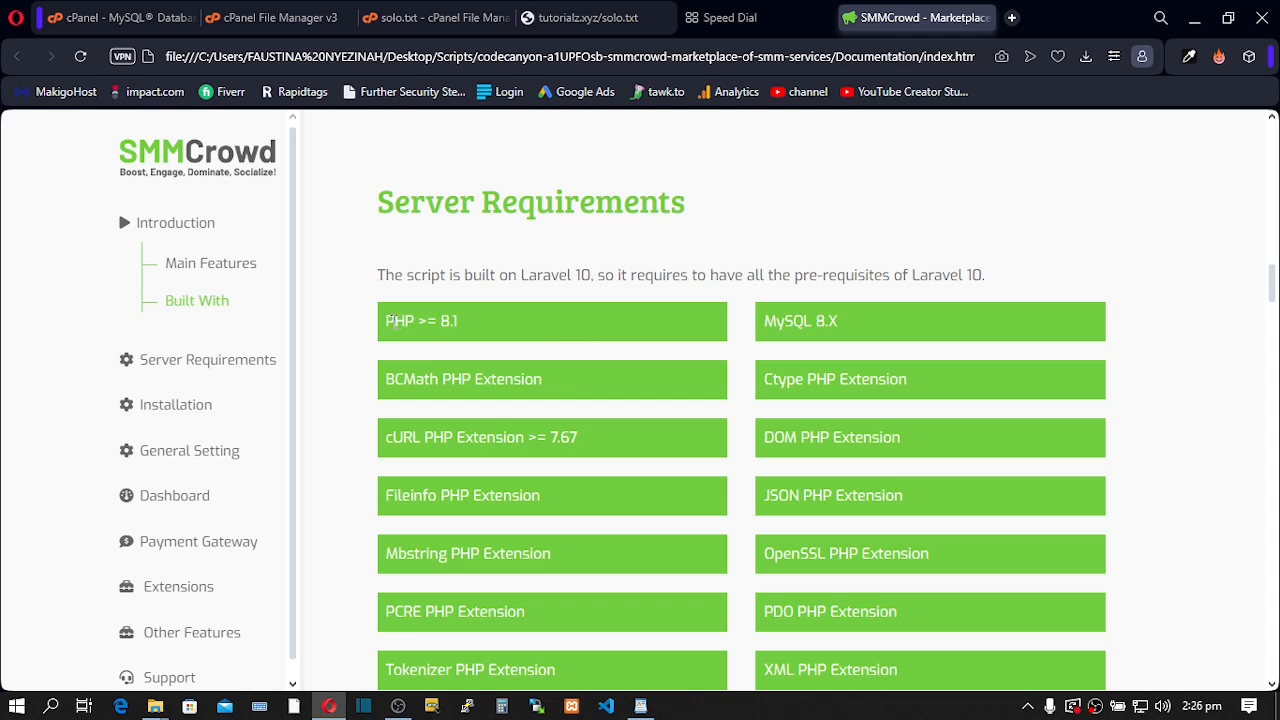
- Highlight the PHP >= 8.1 and extension requirements, then scroll on to Installation
{"action": "left_click_drag", "start_coordinate": [387, 321], "coordinate": [462, 339]}
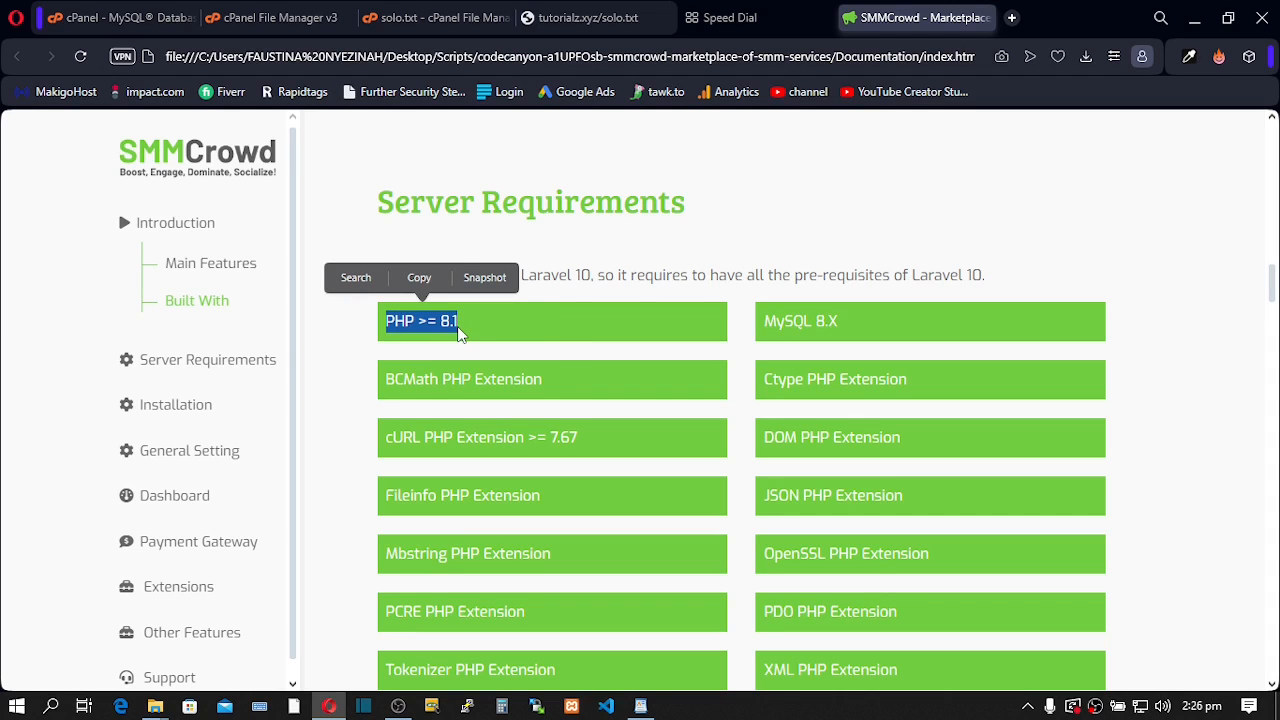
{"action": "left_click_drag", "start_coordinate": [394, 380], "coordinate": [506, 384]}
{"action": "left_click_drag", "start_coordinate": [433, 438], "coordinate": [489, 445]}
{"action": "left_click_drag", "start_coordinate": [387, 496], "coordinate": [402, 496]}
{"action": "left_click_drag", "start_coordinate": [439, 554], "coordinate": [492, 555]}
{"action": "scroll", "coordinate": [540, 552], "scroll_direction": "down", "scroll_amount": 3}
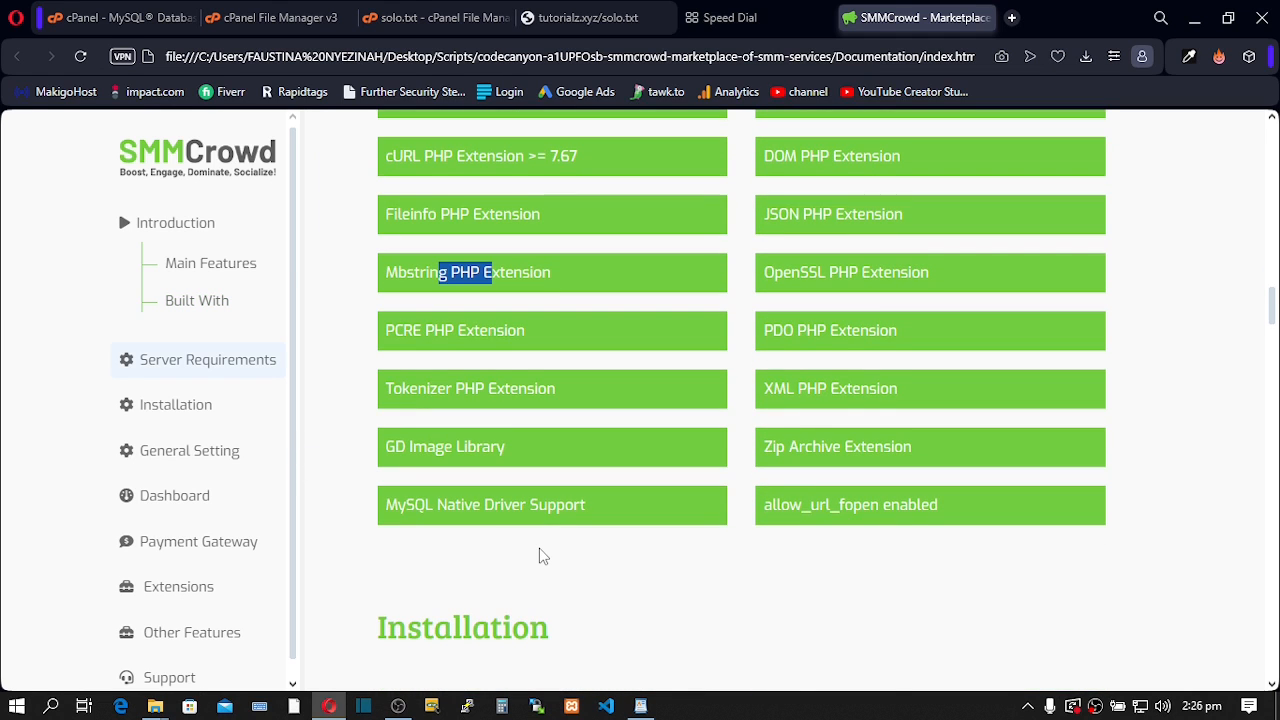
{"action": "scroll", "coordinate": [540, 550], "scroll_direction": "down", "scroll_amount": 4}
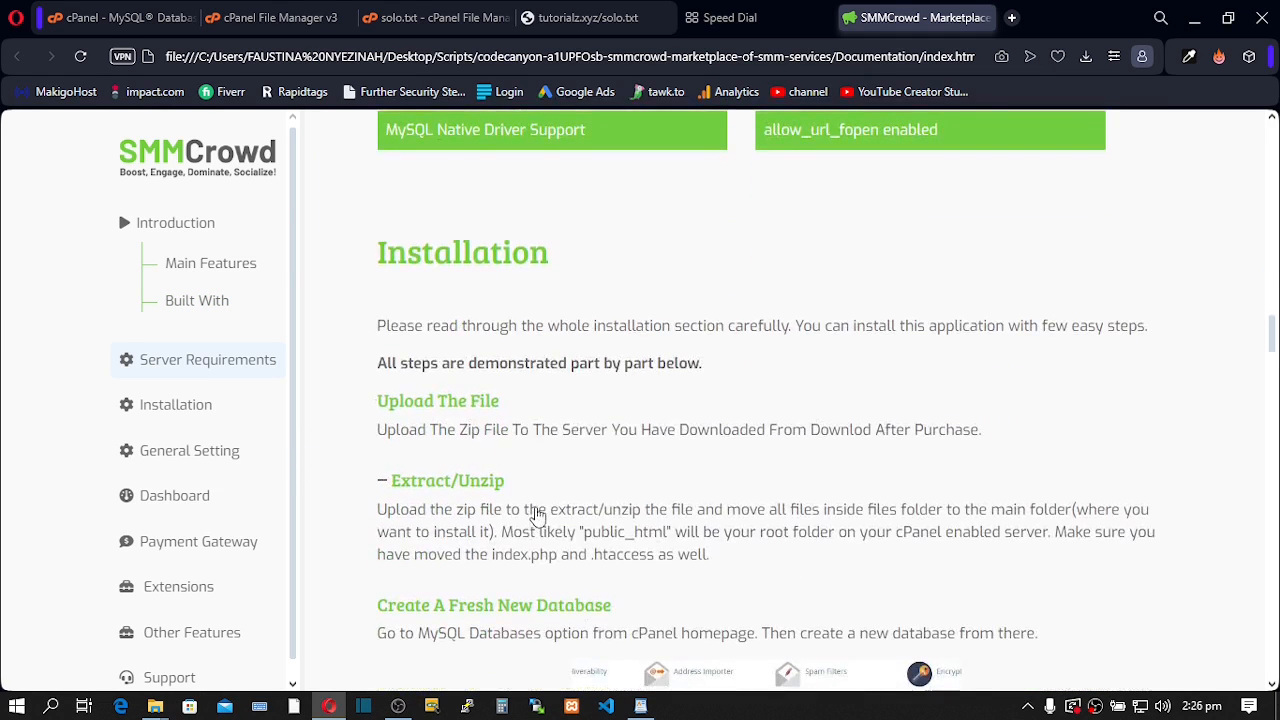
{"action": "scroll", "coordinate": [445, 405], "scroll_direction": "down", "scroll_amount": 1}
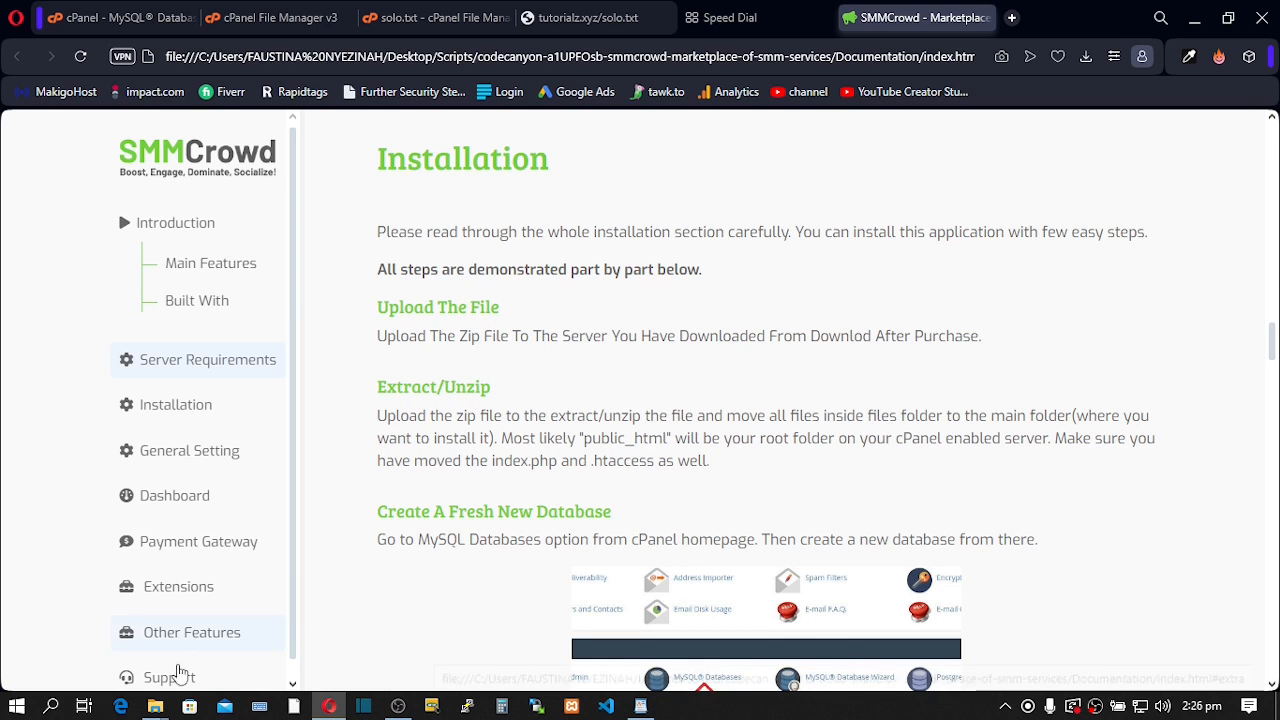
{"action": "mouse_move", "coordinate": [158, 708]}
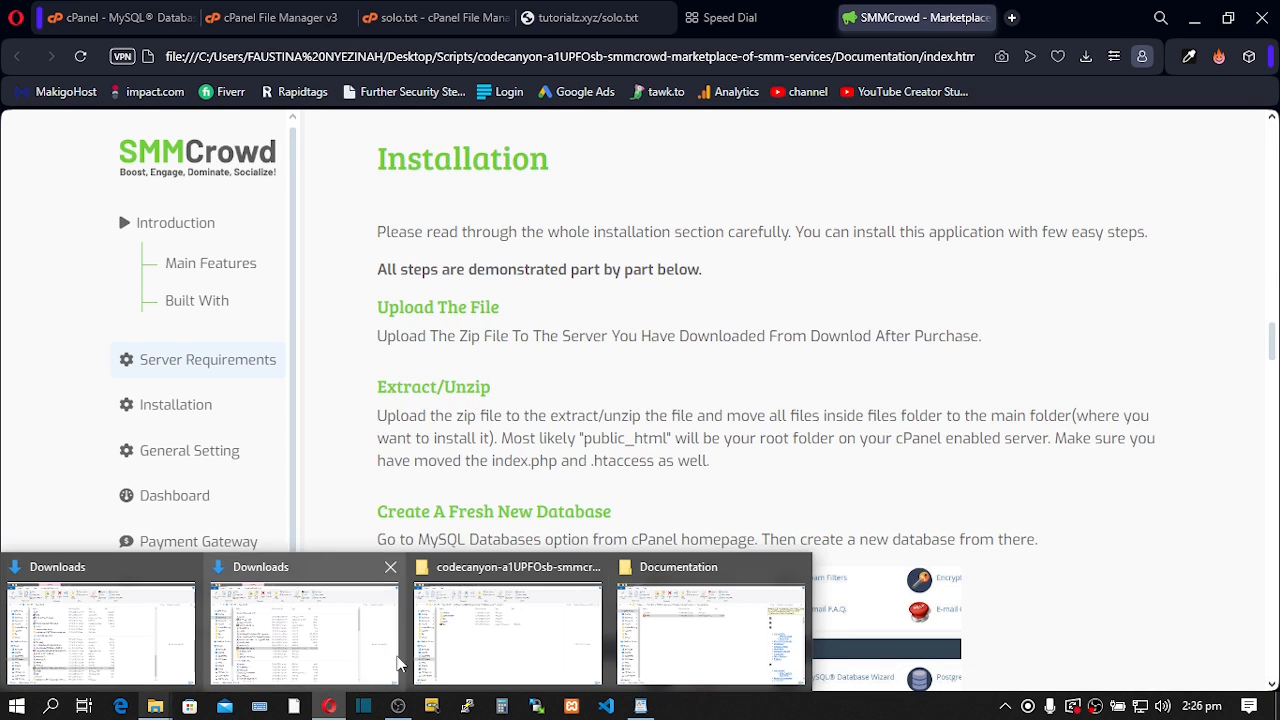
- Go up from Documentation to the extracted SMMCrowd folder and select the Files folder
{"action": "left_click", "coordinate": [490, 629]}
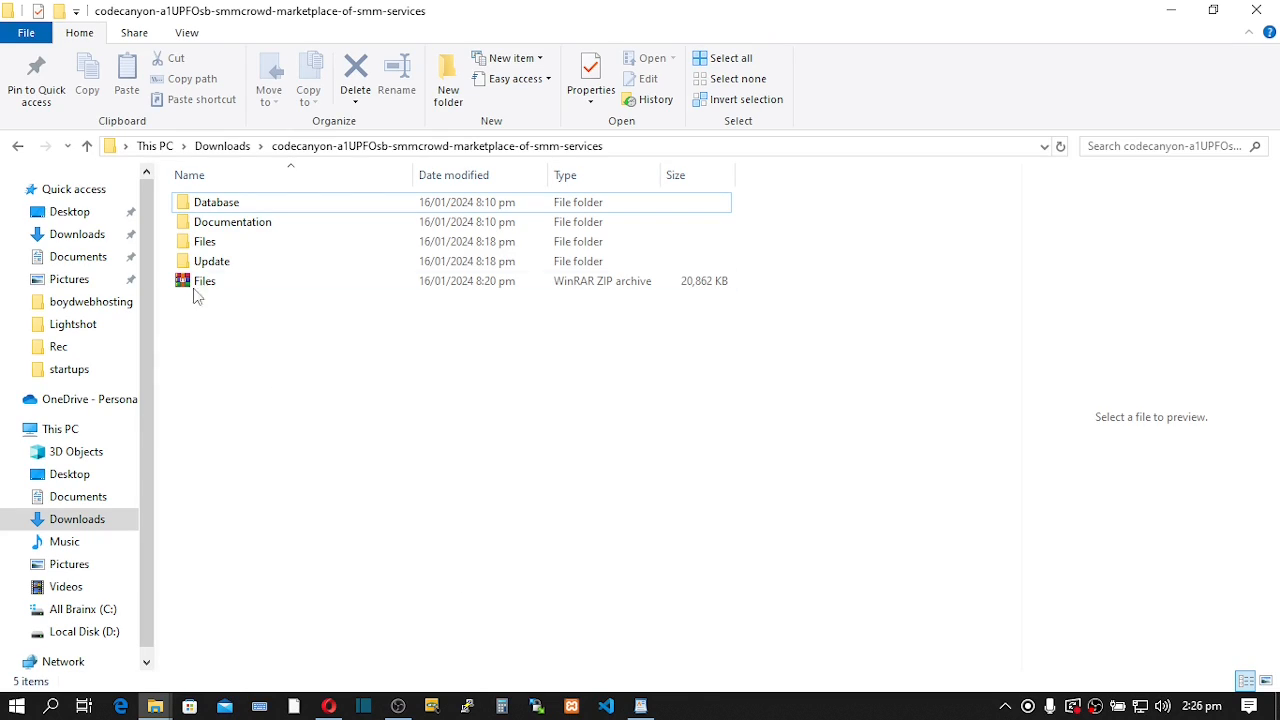
{"action": "left_click", "coordinate": [210, 247]}
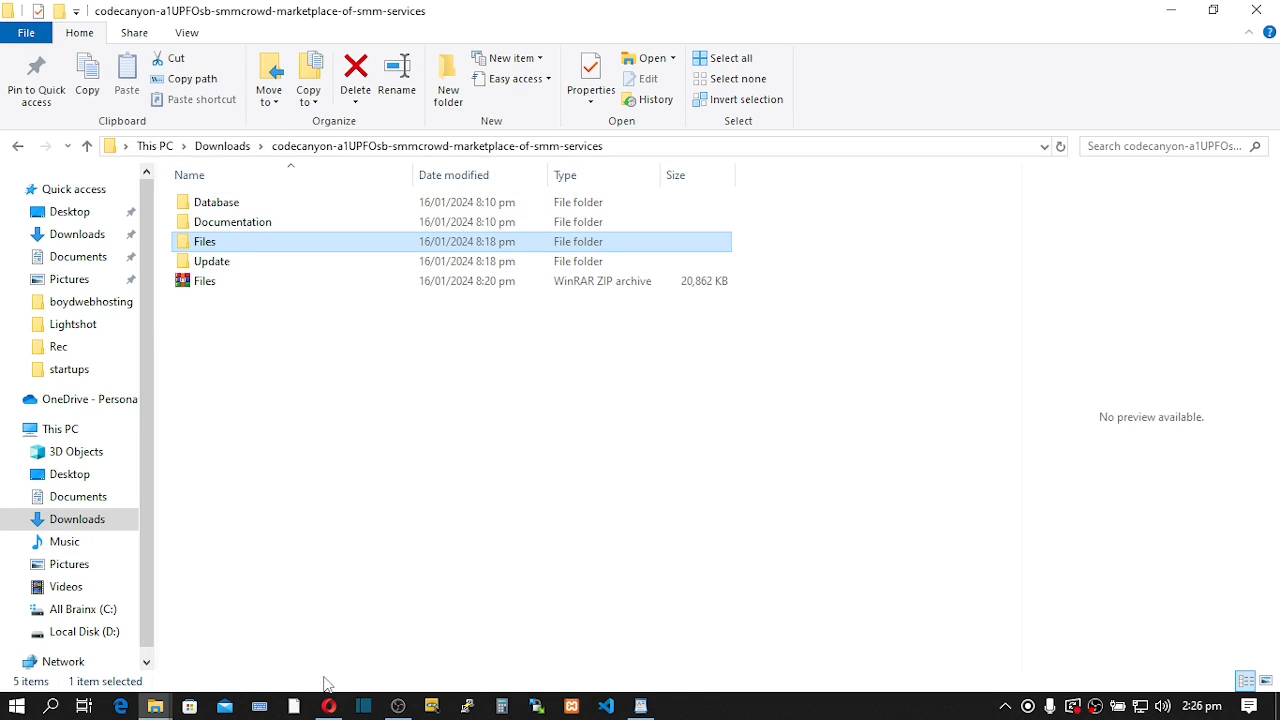
{"action": "mouse_move", "coordinate": [156, 708]}
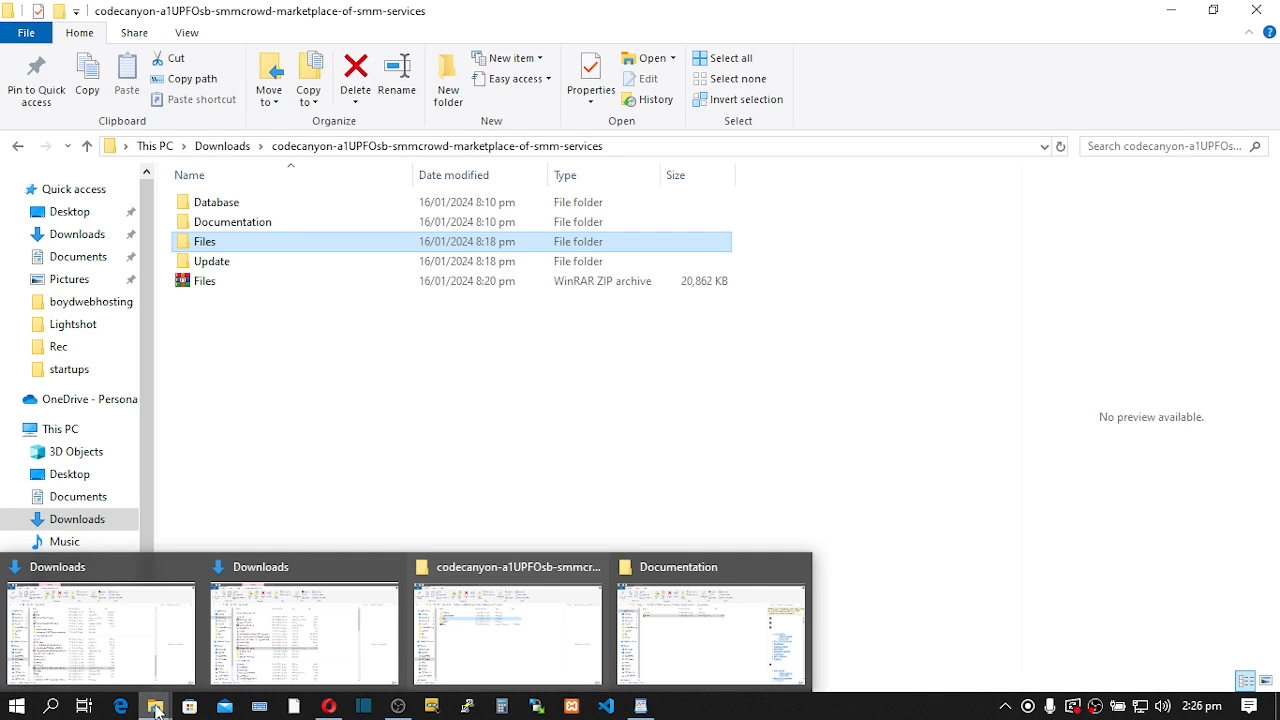
{"action": "left_click", "coordinate": [709, 637]}
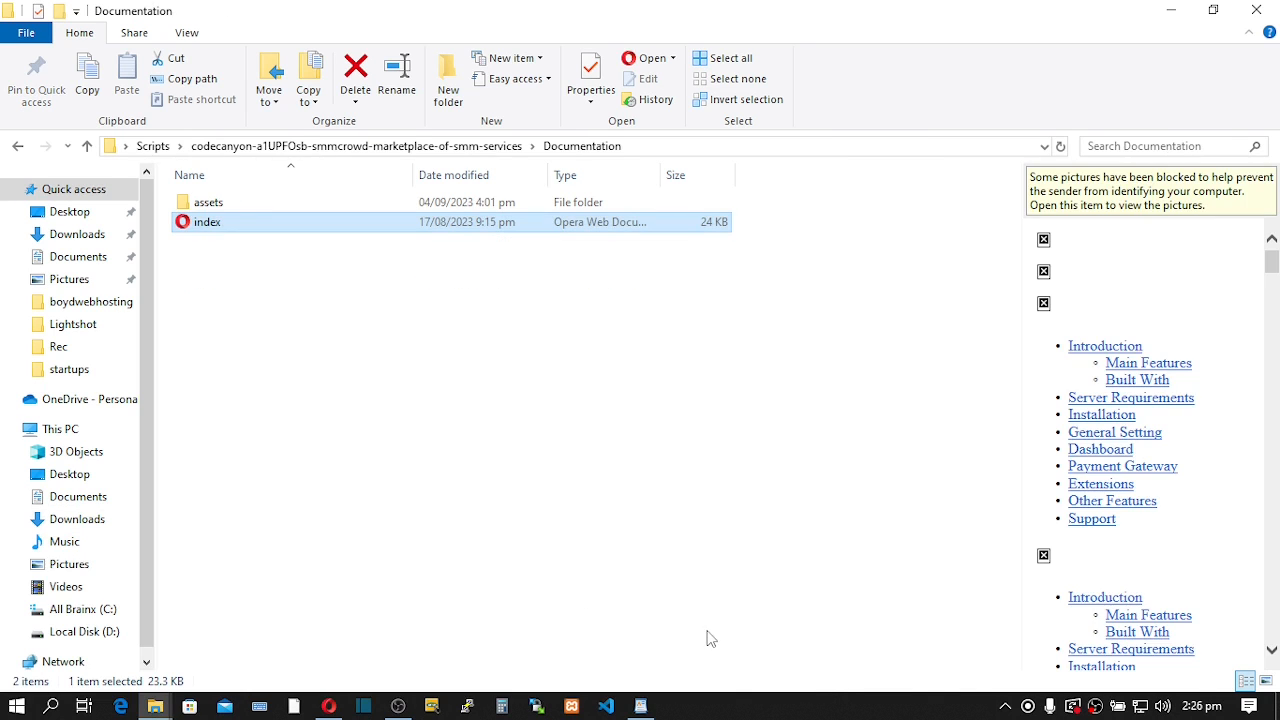
{"action": "left_click", "coordinate": [87, 146]}
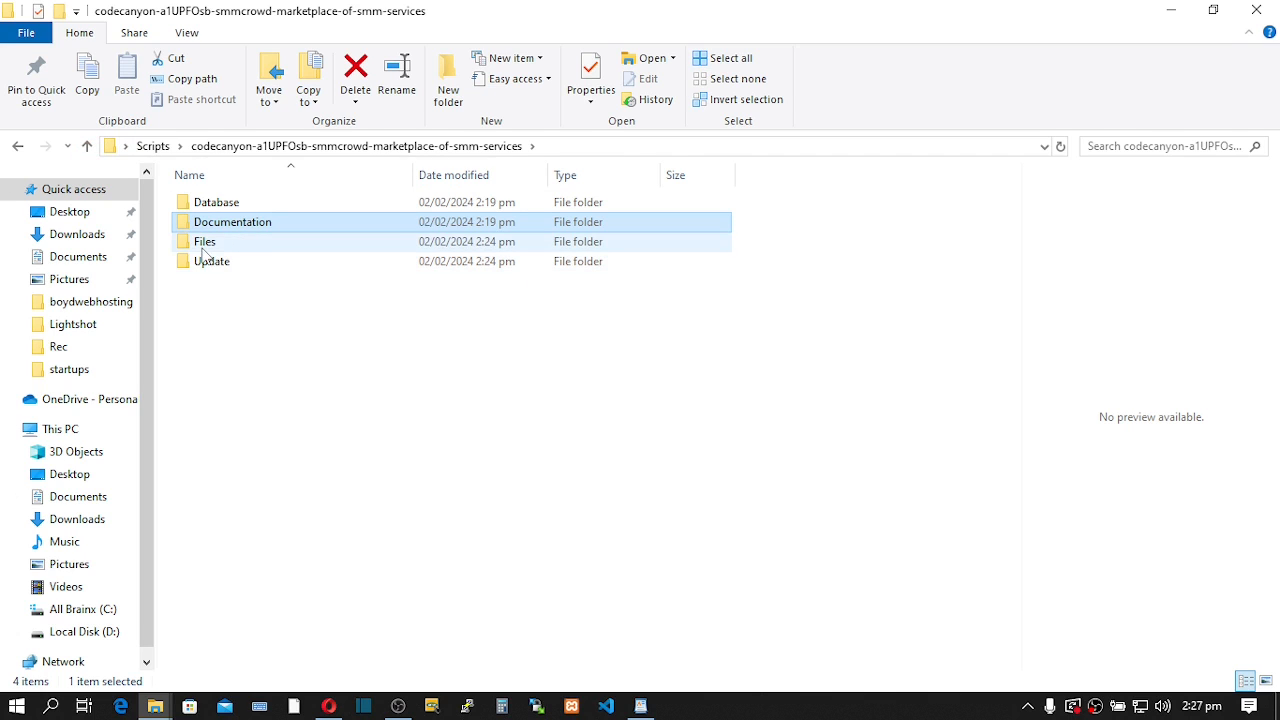
{"action": "left_click", "coordinate": [205, 247]}
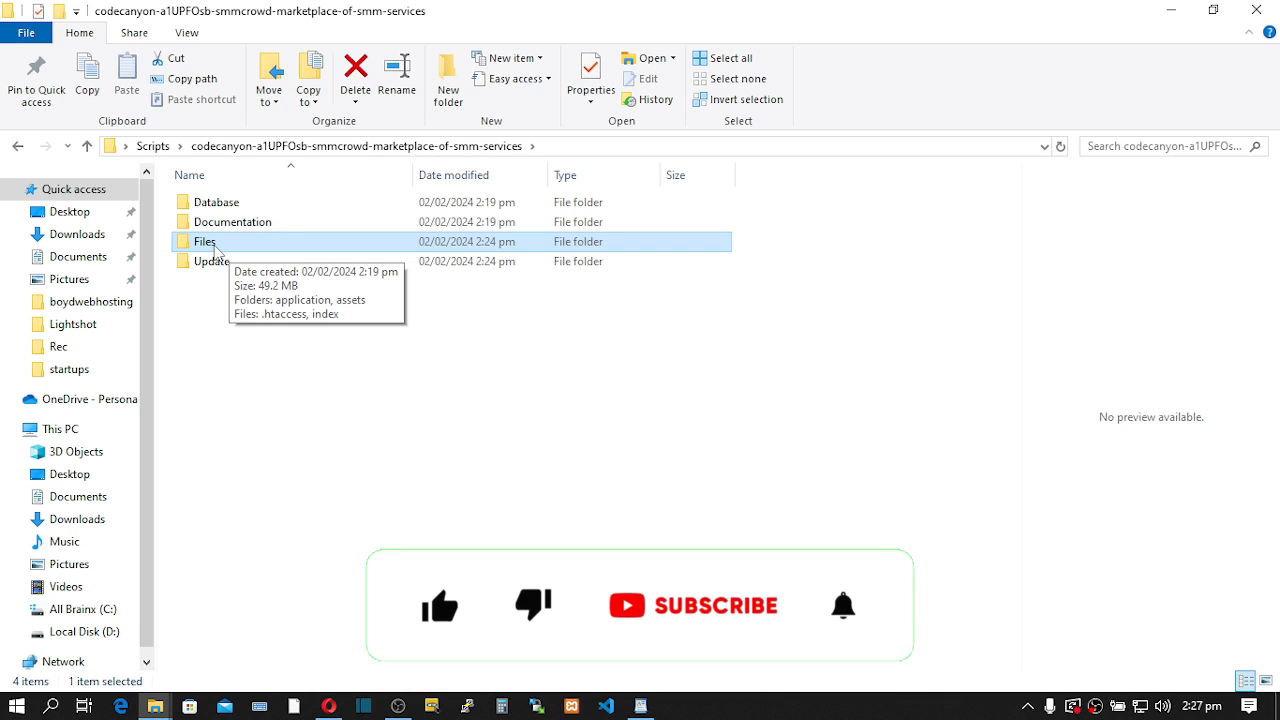
- Compress the Files folder with WinRAR into a ZIP-format Files.zip archive
{"action": "double_click", "coordinate": [214, 245]}
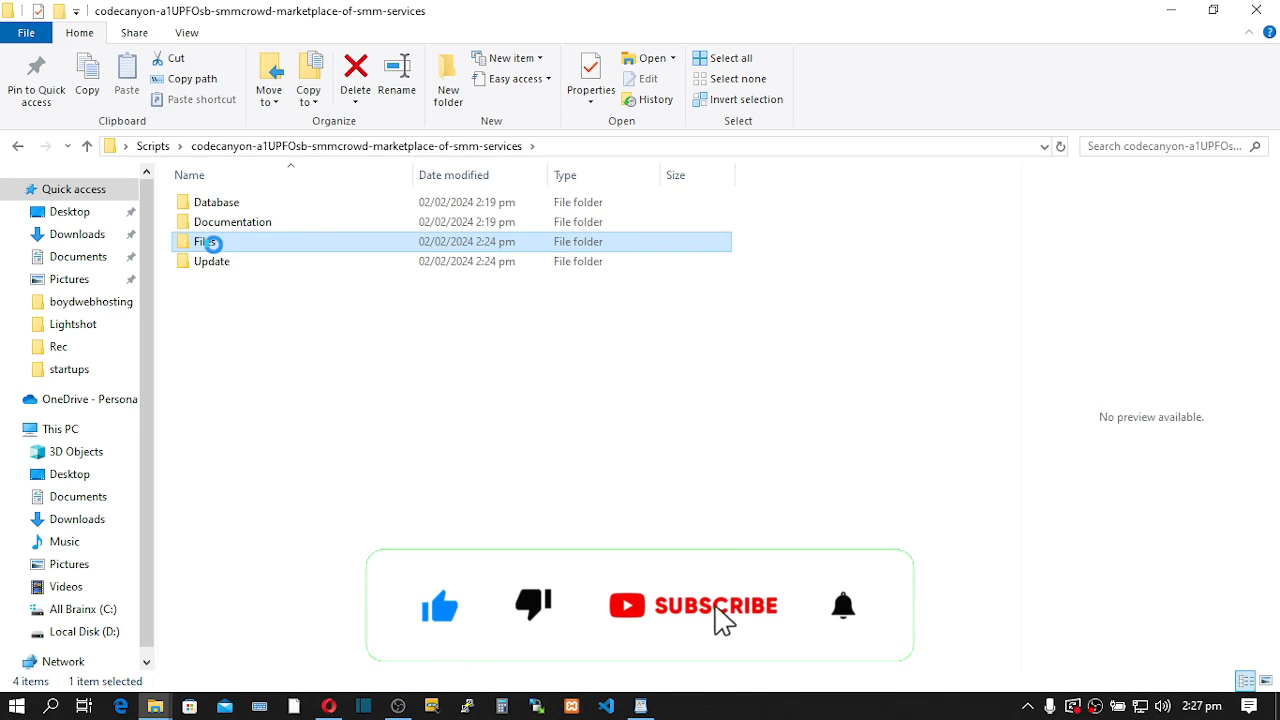
{"action": "right_click", "coordinate": [215, 245]}
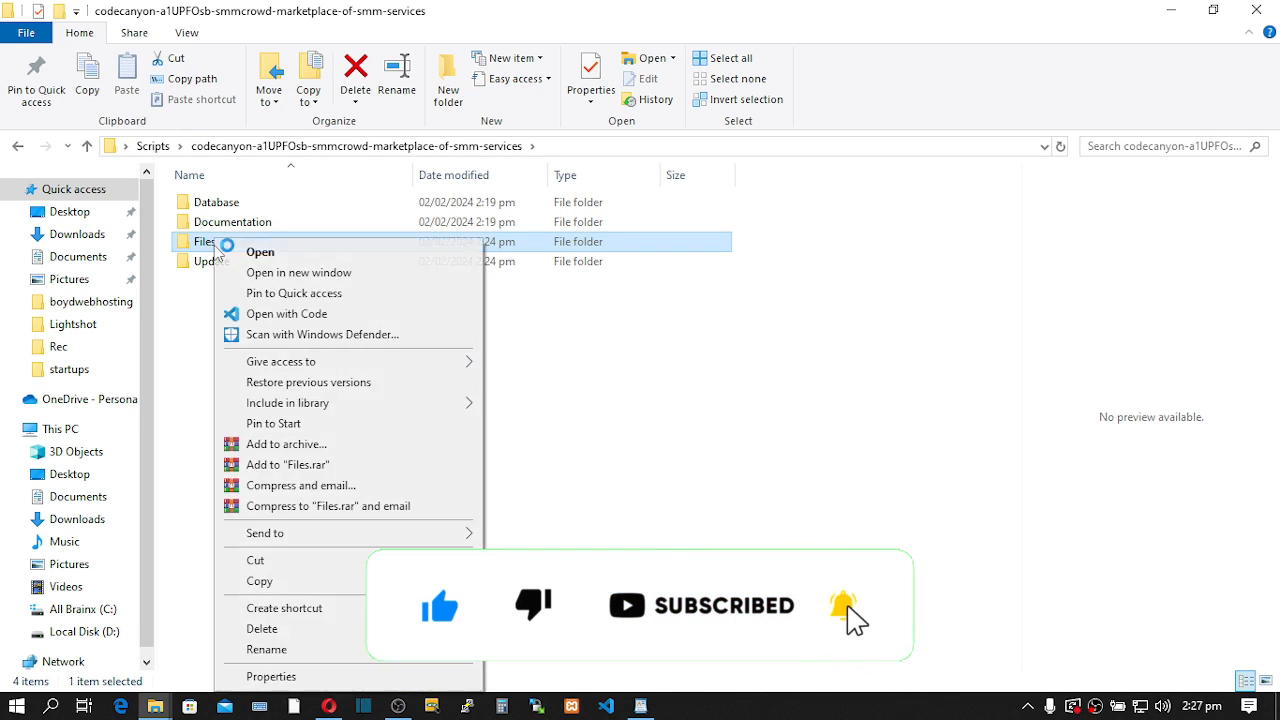
{"action": "left_click", "coordinate": [268, 446]}
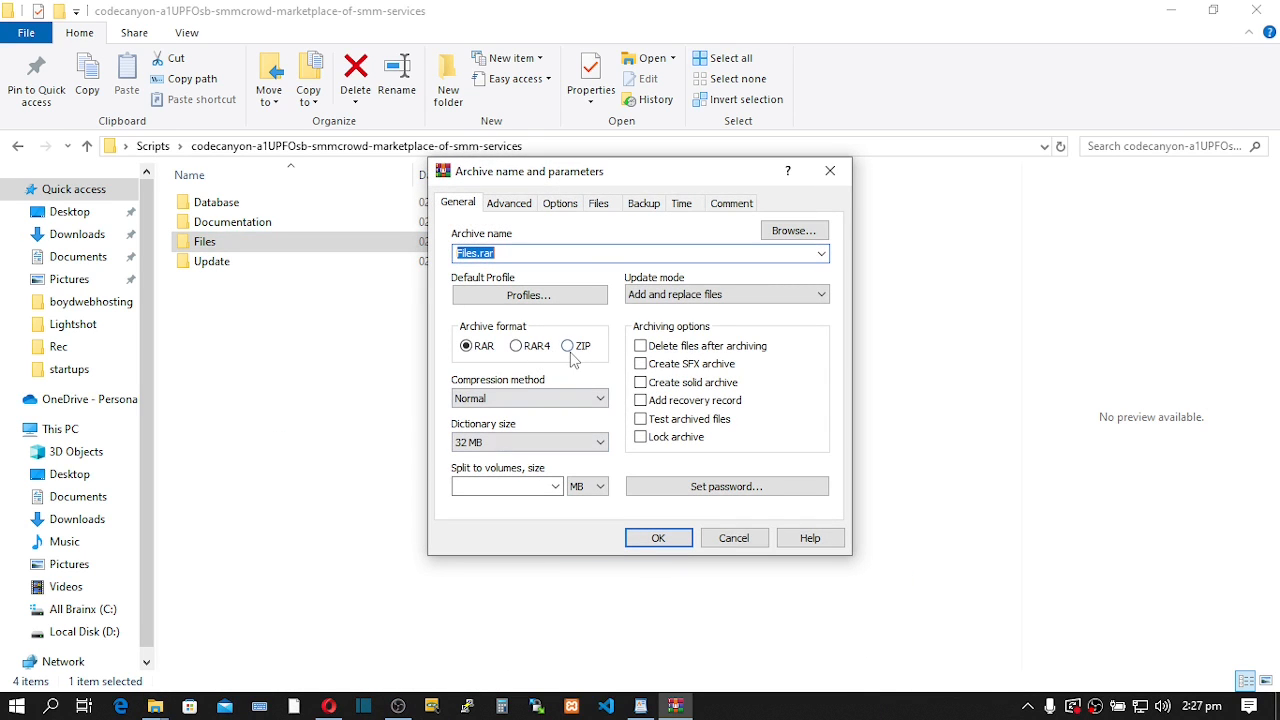
{"action": "left_click", "coordinate": [569, 347]}
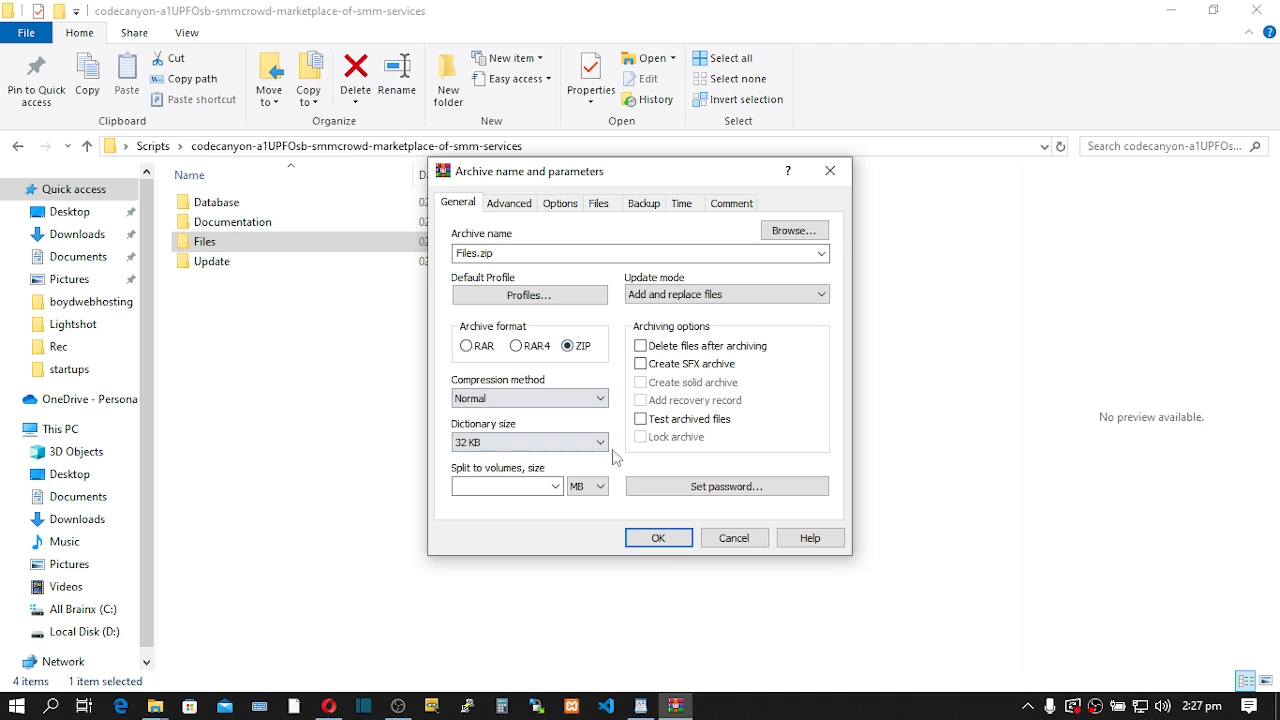
{"action": "left_click", "coordinate": [659, 539]}
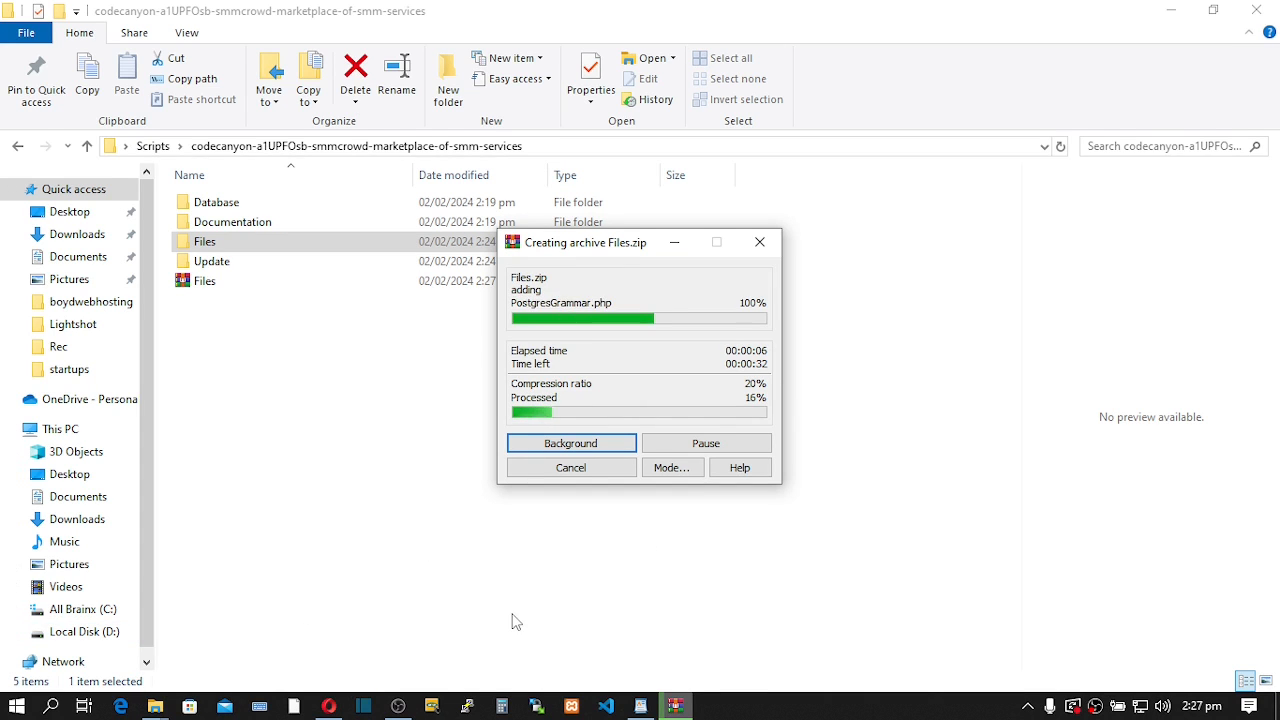
{"action": "mouse_move", "coordinate": [329, 706]}
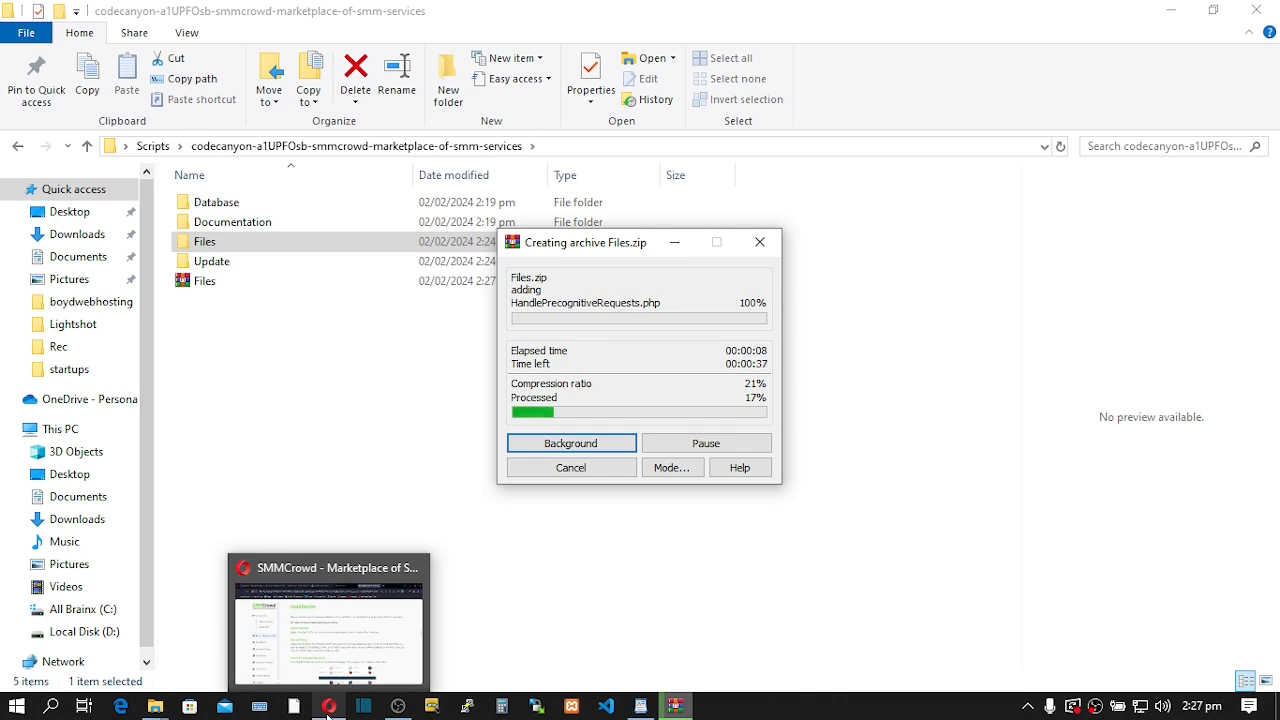
{"action": "left_click", "coordinate": [335, 665]}
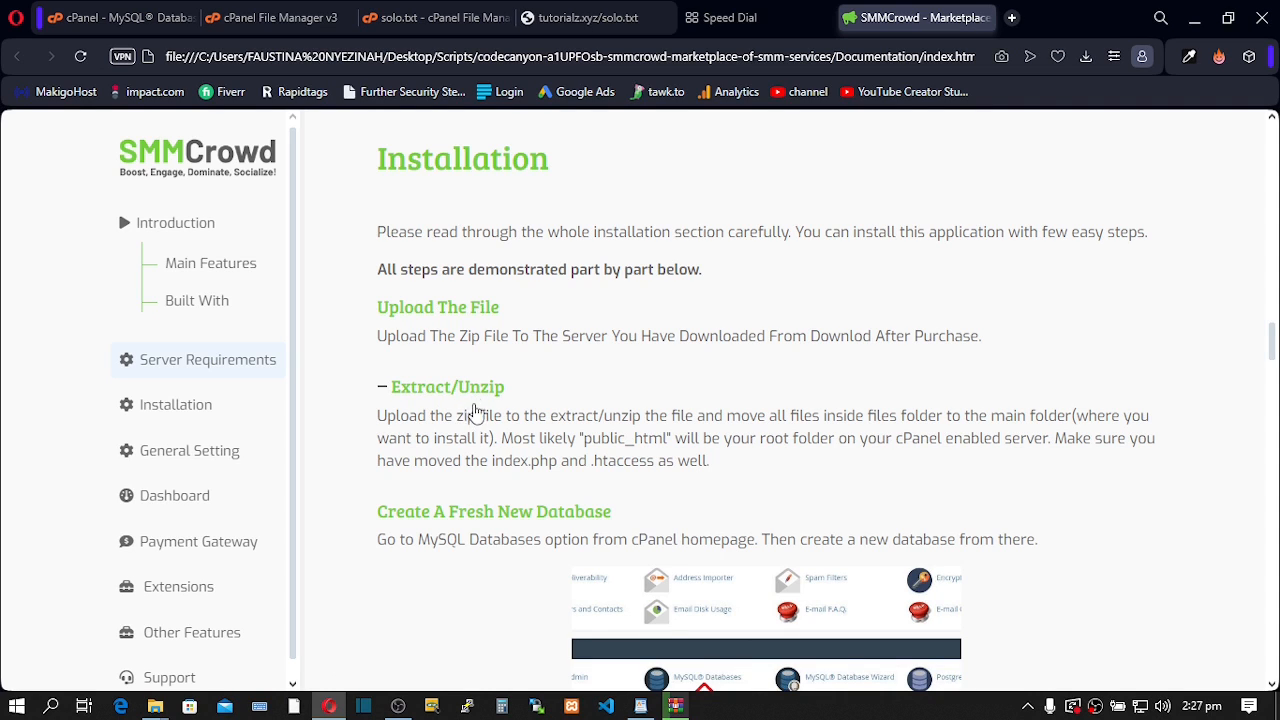
- Scroll the Installation guide down to Import The Database and Configure Database And User
{"action": "scroll", "coordinate": [474, 440], "scroll_direction": "down", "scroll_amount": 1}
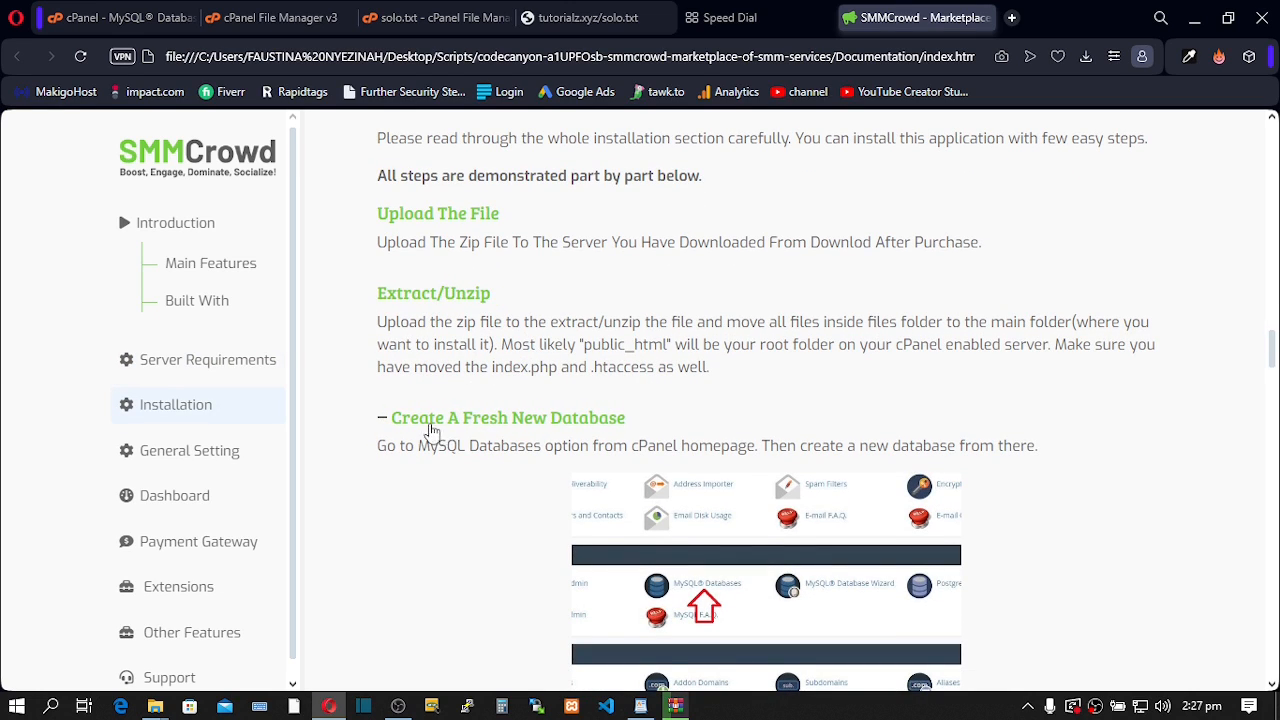
{"action": "scroll", "coordinate": [563, 428], "scroll_direction": "down", "scroll_amount": 1}
{"action": "scroll", "coordinate": [563, 428], "scroll_direction": "down", "scroll_amount": 3}
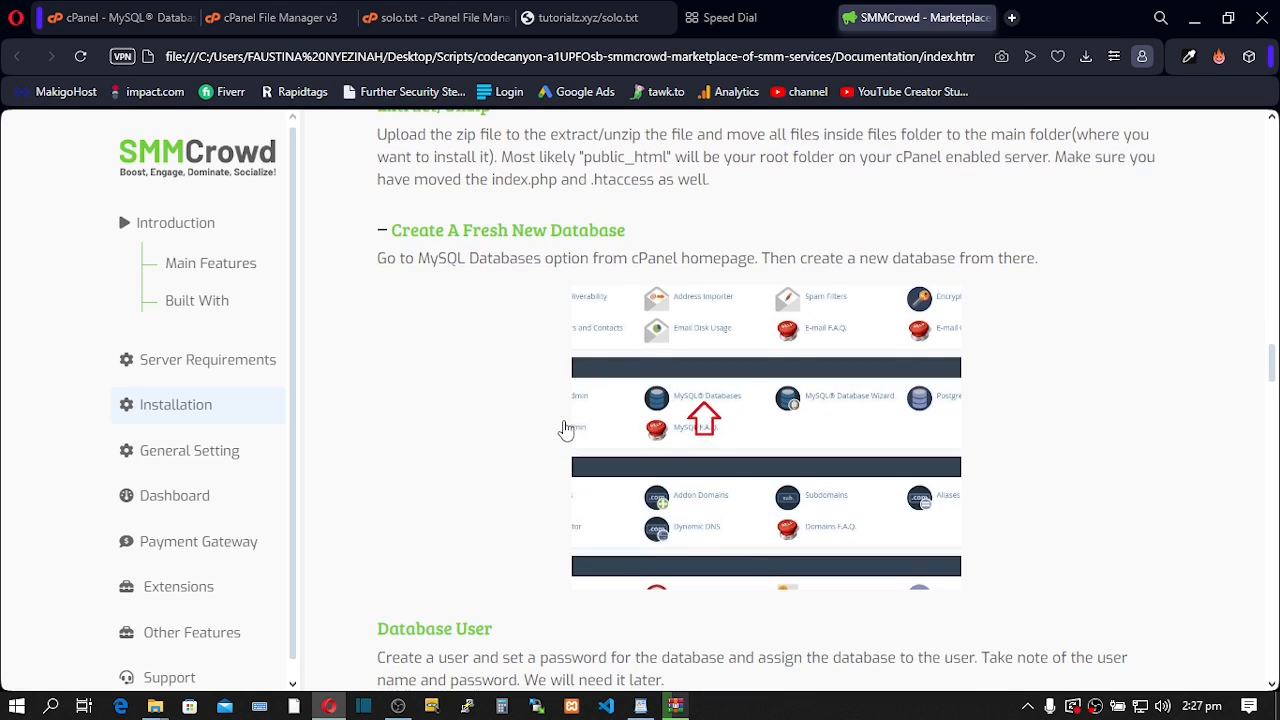
{"action": "scroll", "coordinate": [566, 430], "scroll_direction": "down", "scroll_amount": 1}
{"action": "scroll", "coordinate": [540, 425], "scroll_direction": "down", "scroll_amount": 3}
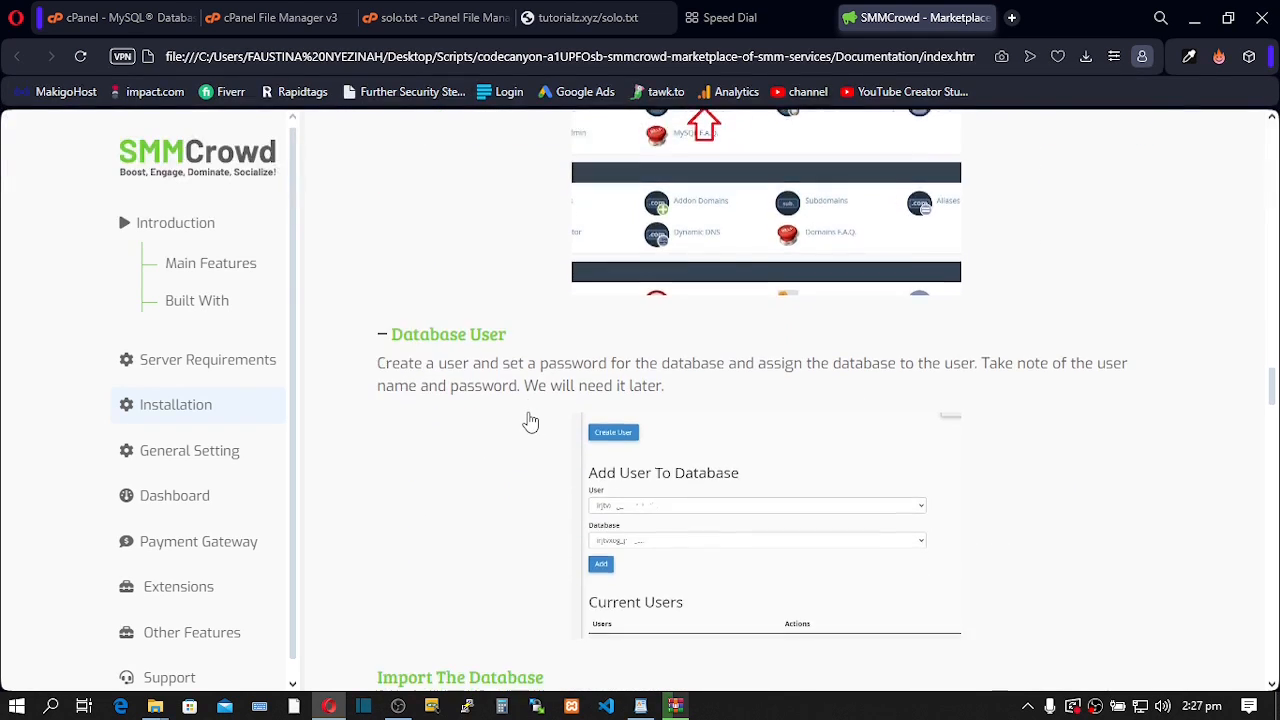
{"action": "scroll", "coordinate": [524, 425], "scroll_direction": "down", "scroll_amount": 2}
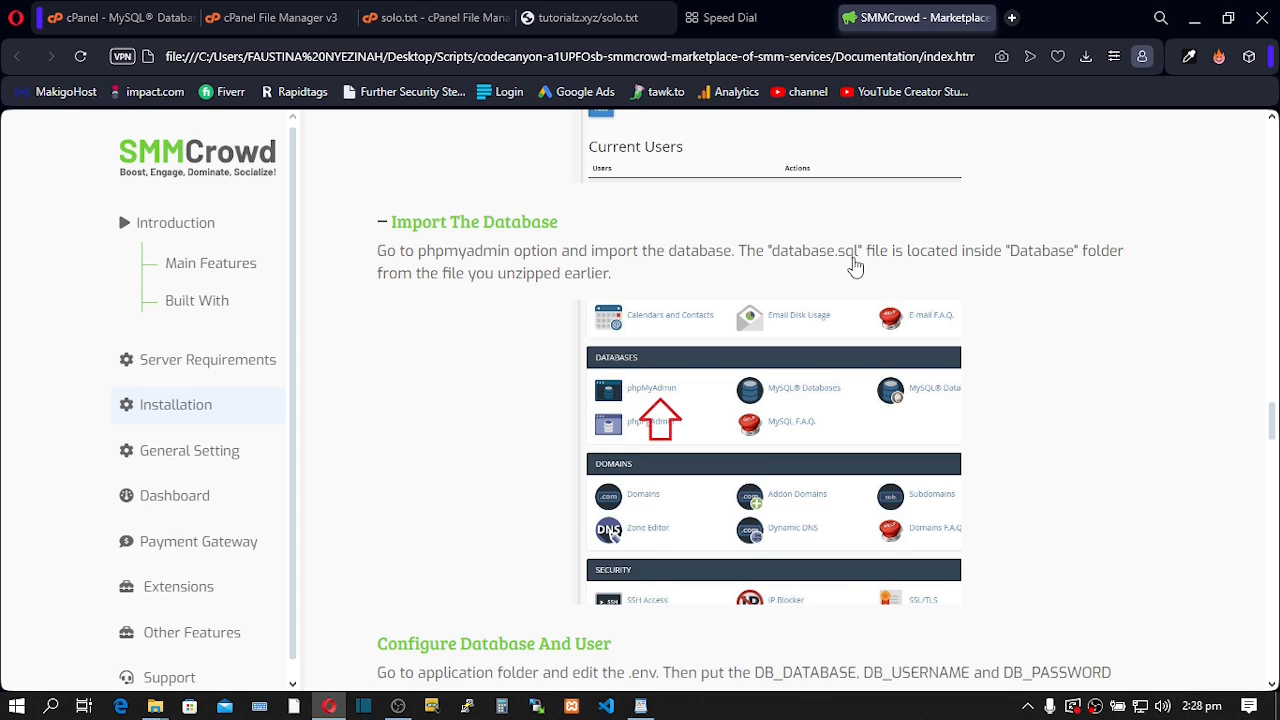
{"action": "mouse_move", "coordinate": [158, 706]}
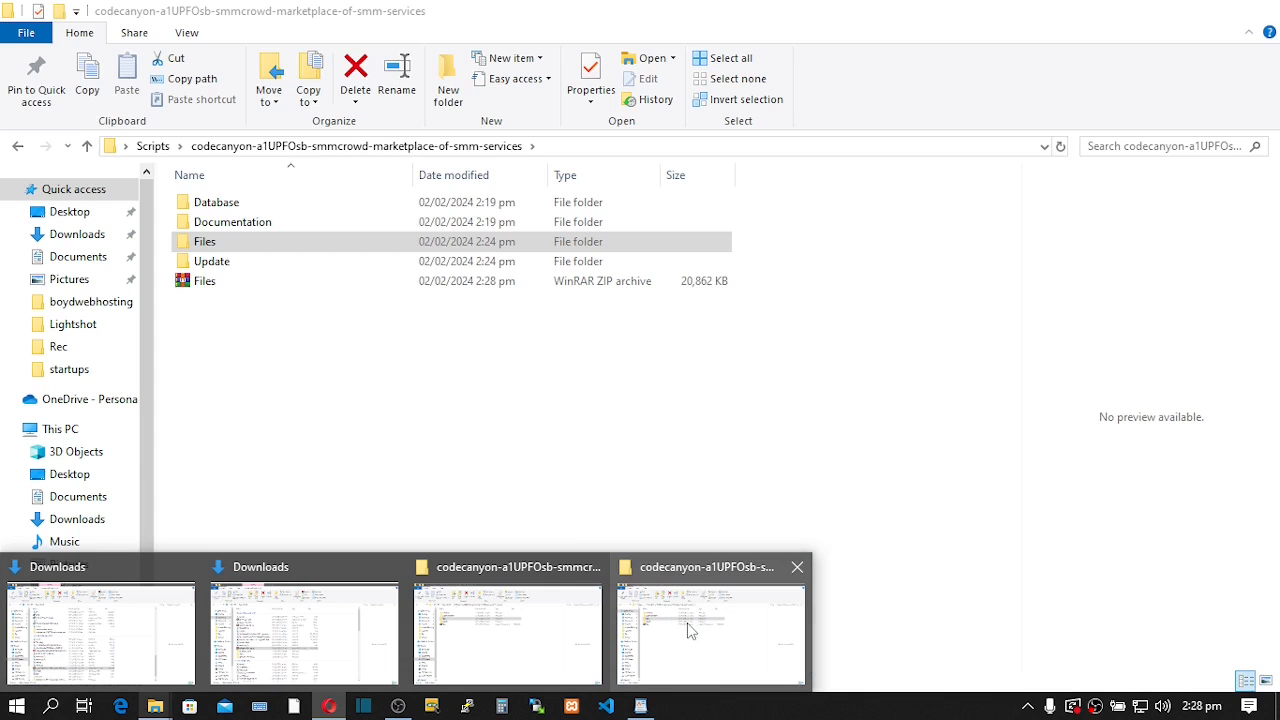
- Confirm database.sql is in the Database folder and Files.zip exists, then return to Opera
{"action": "left_click", "coordinate": [690, 630]}
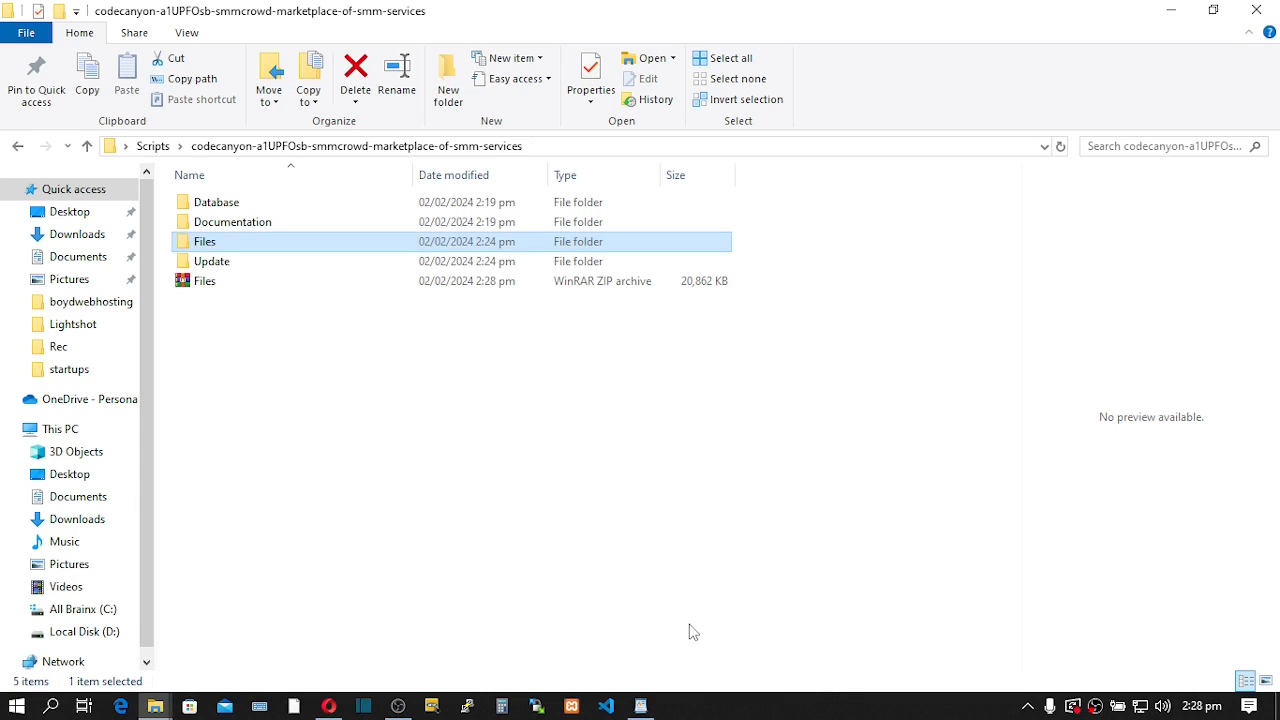
{"action": "double_click", "coordinate": [218, 203]}
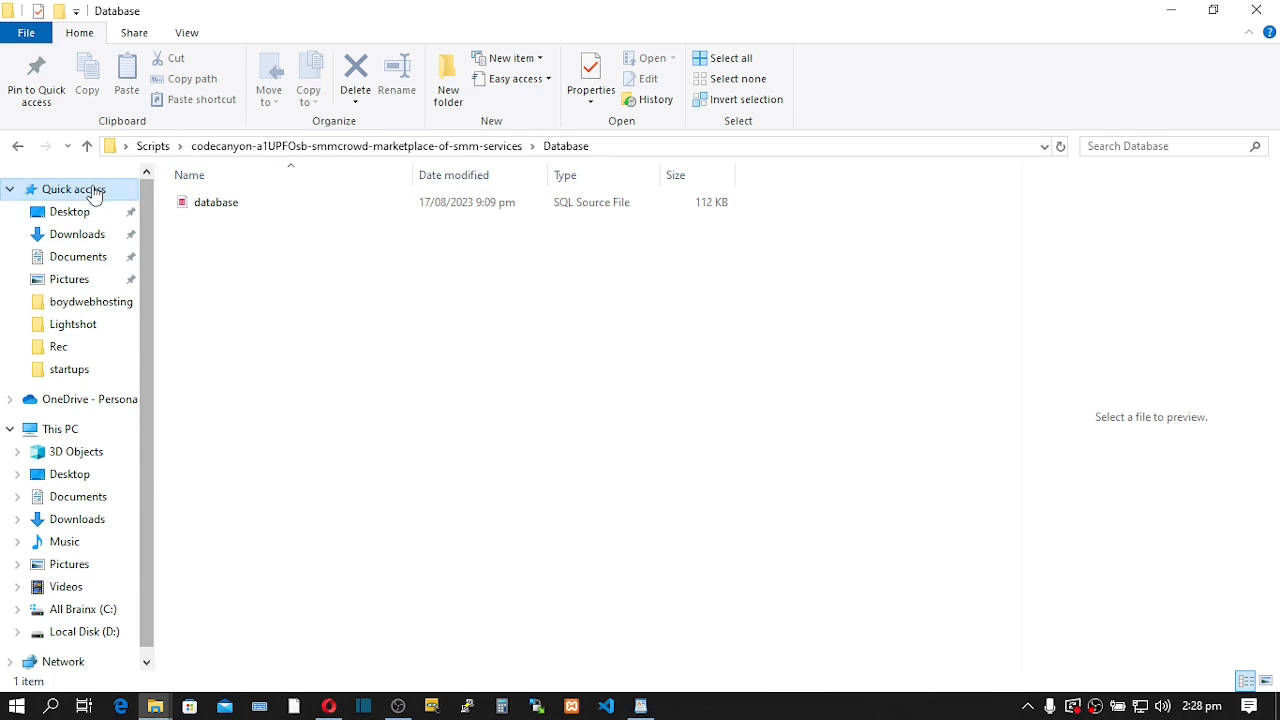
{"action": "left_click", "coordinate": [88, 146]}
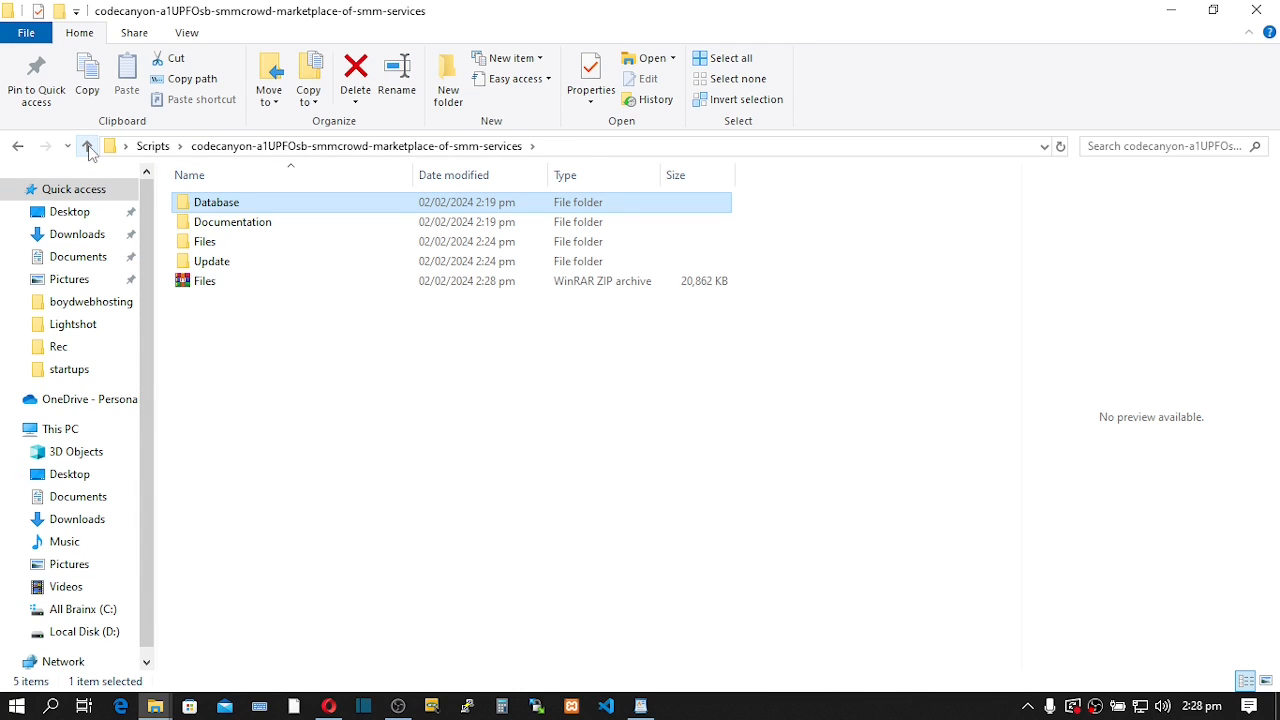
{"action": "left_click", "coordinate": [221, 288]}
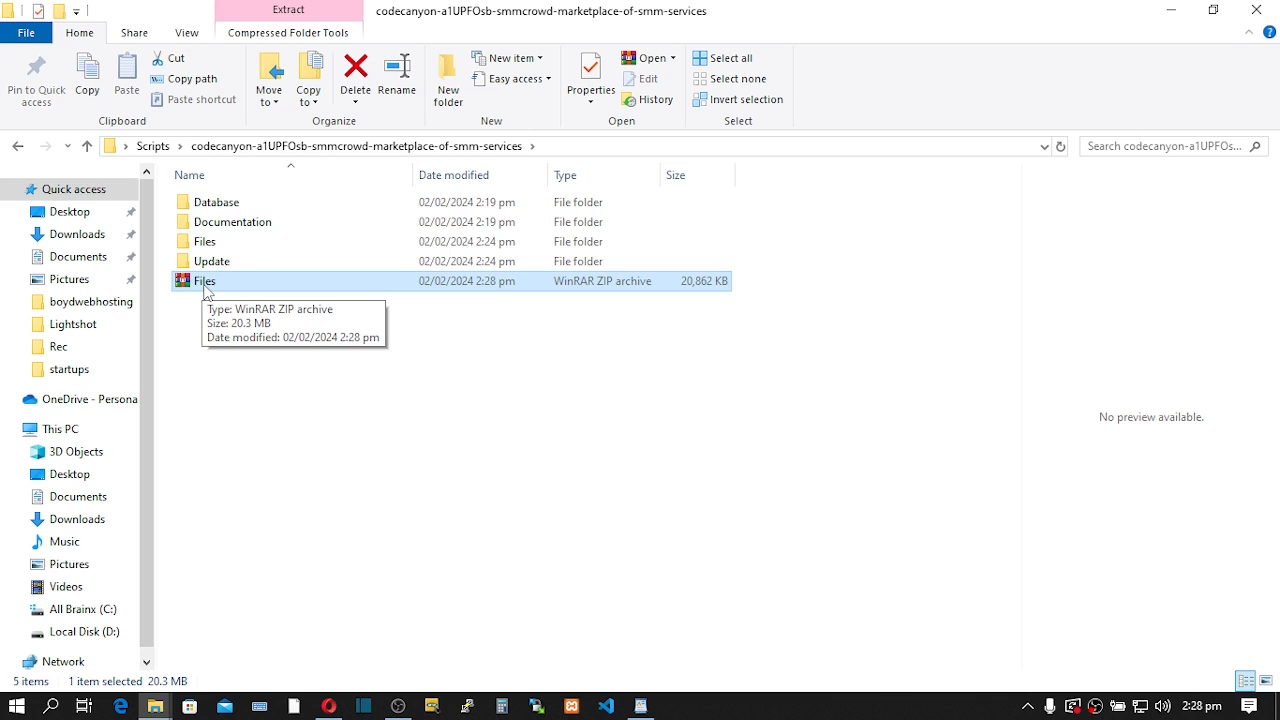
{"action": "mouse_move", "coordinate": [329, 706]}
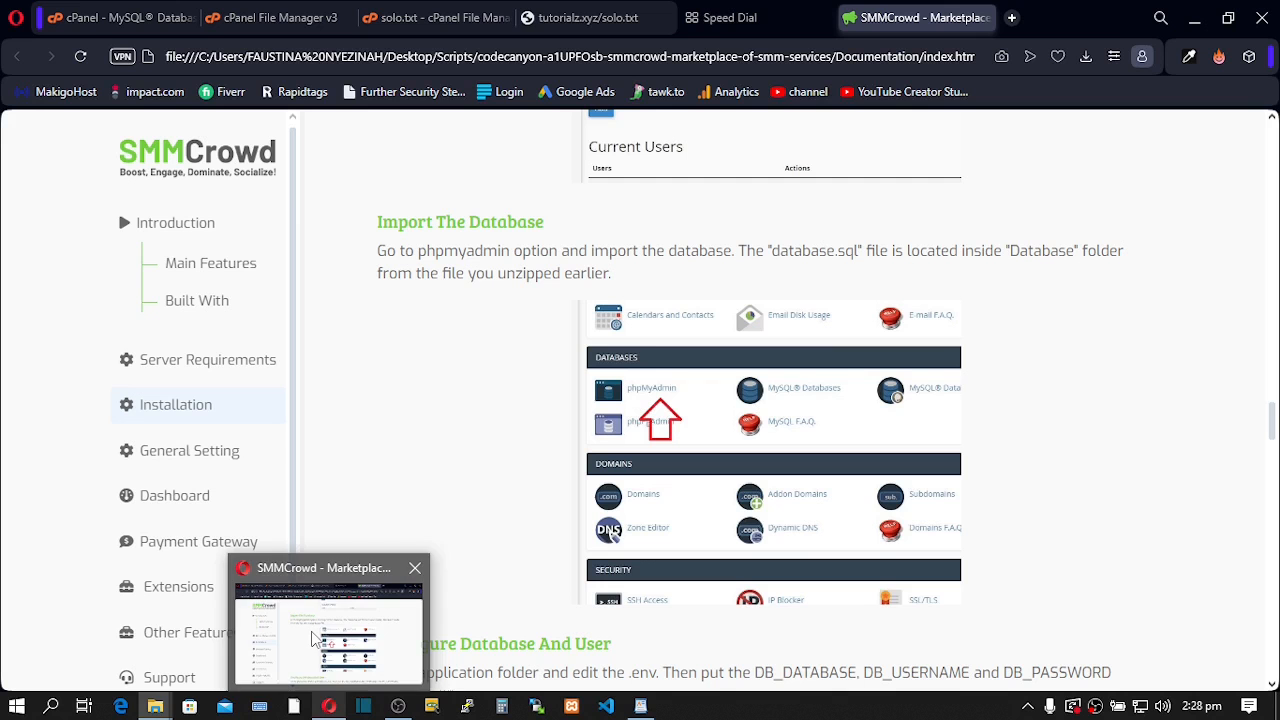
{"action": "left_click", "coordinate": [313, 640]}
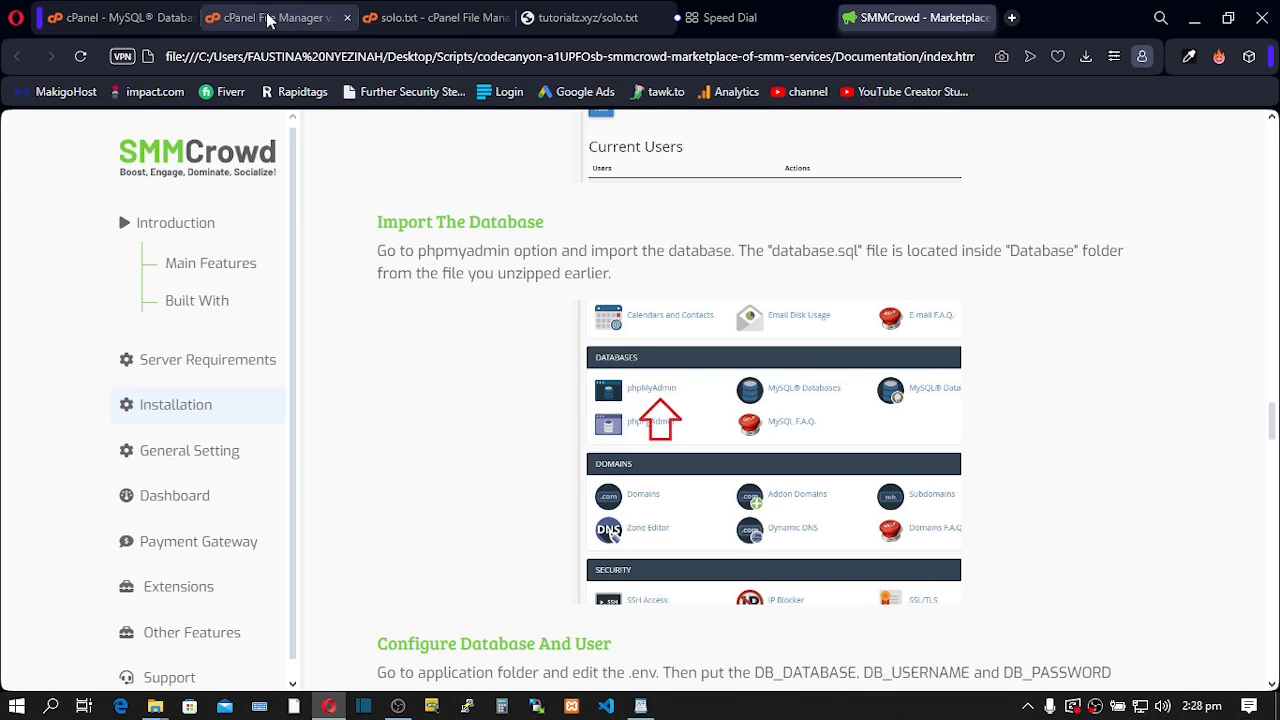
- Upload Files.zip (20.37 MB) from Explorer into public_html through cPanel's File Upload page
{"action": "left_click", "coordinate": [268, 20]}
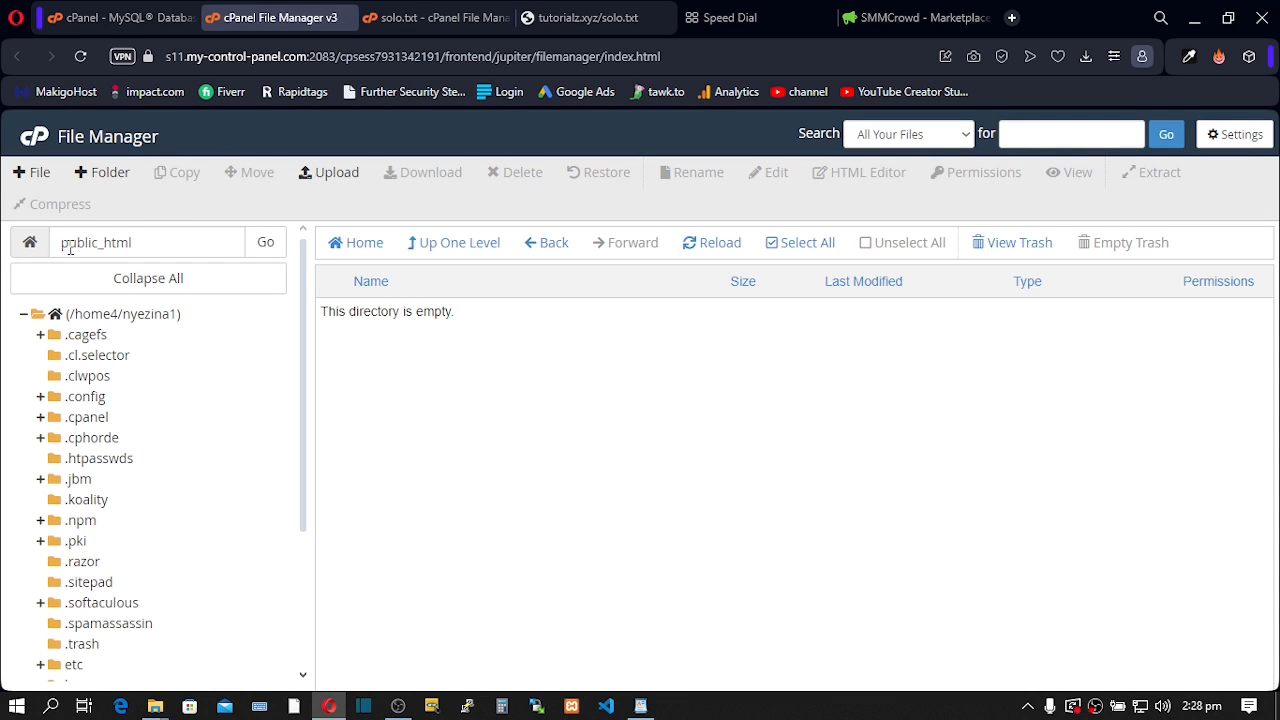
{"action": "left_click", "coordinate": [330, 178]}
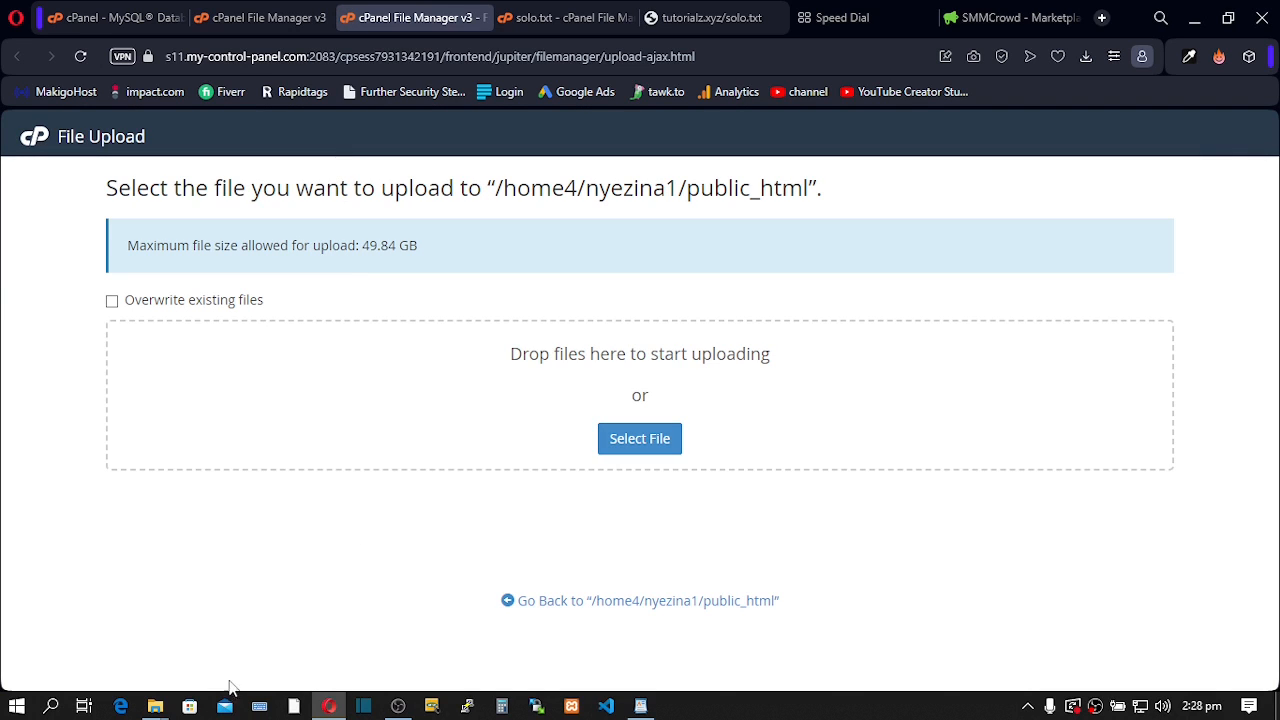
{"action": "mouse_move", "coordinate": [155, 706]}
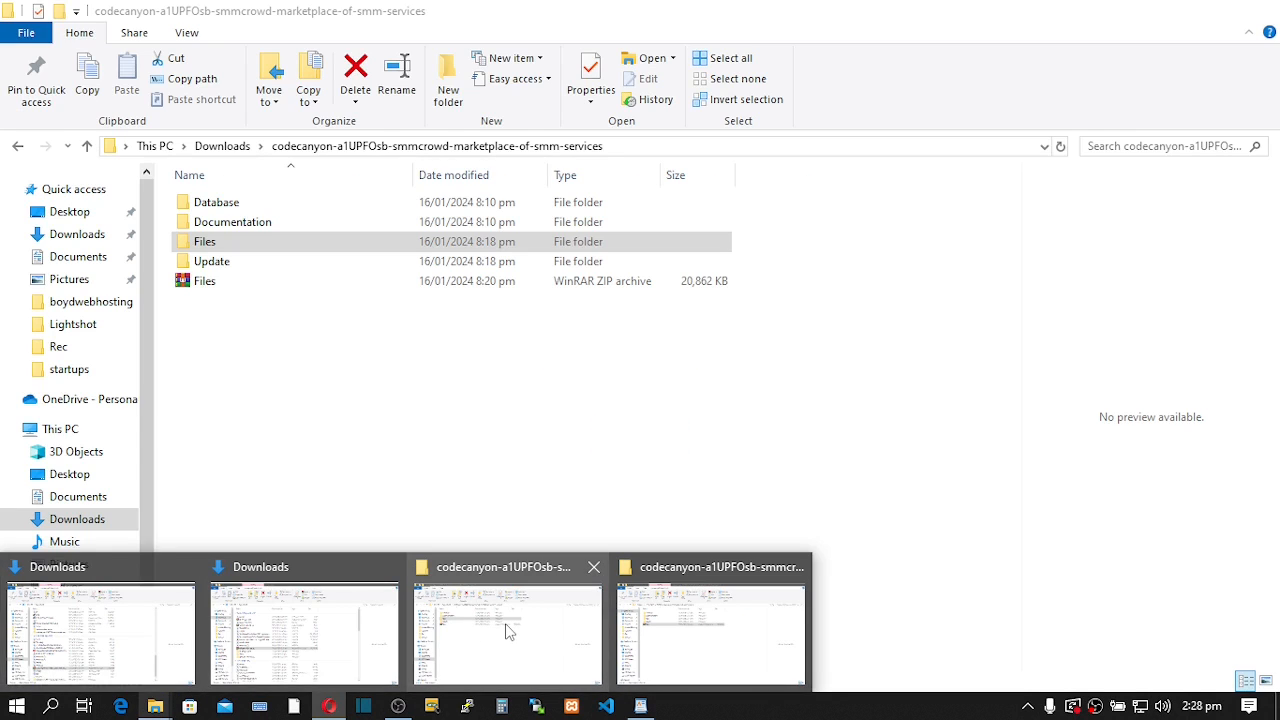
{"action": "left_click", "coordinate": [507, 630]}
{"action": "left_click", "coordinate": [208, 283]}
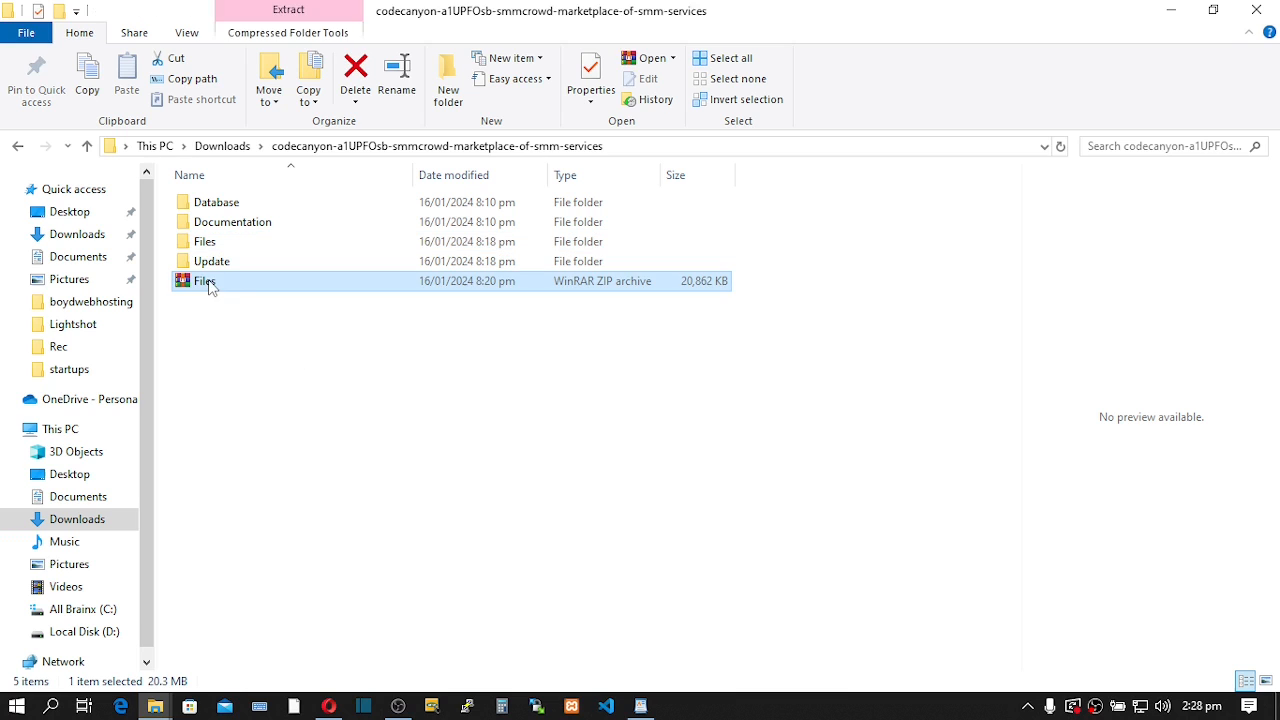
{"action": "left_click_drag", "start_coordinate": [225, 289], "coordinate": [486, 429]}
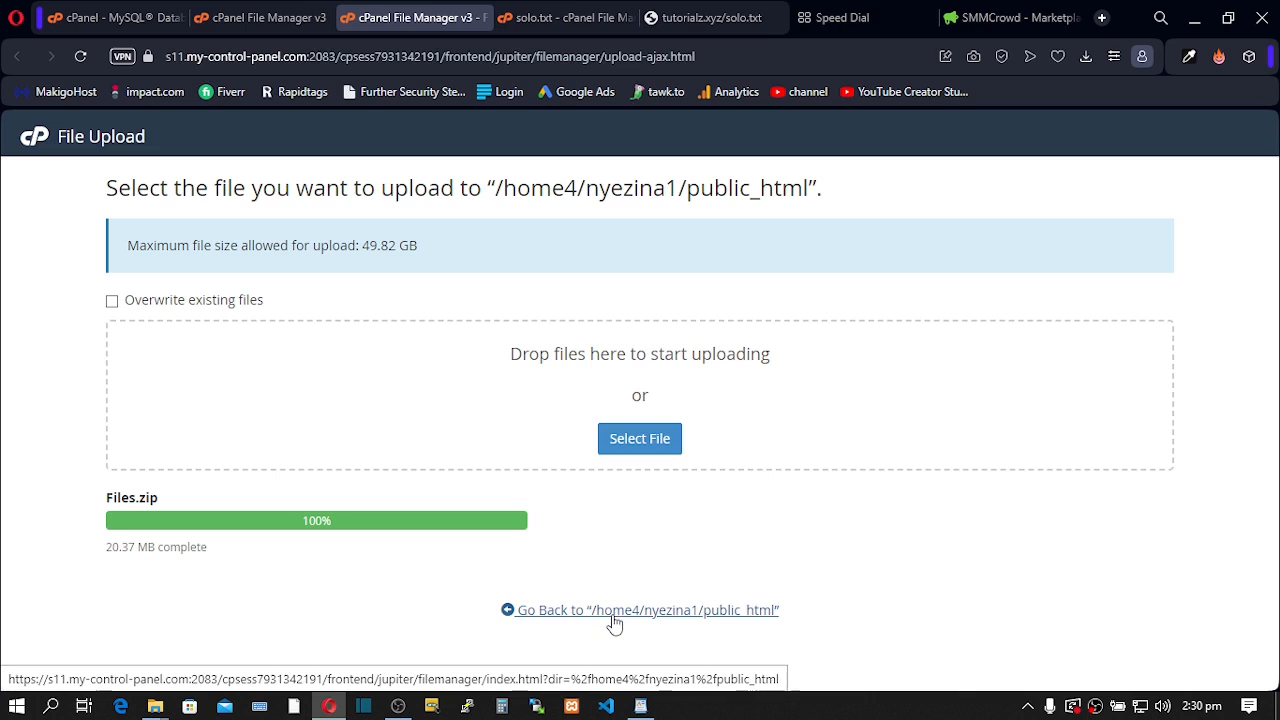
{"action": "left_click", "coordinate": [576, 612]}
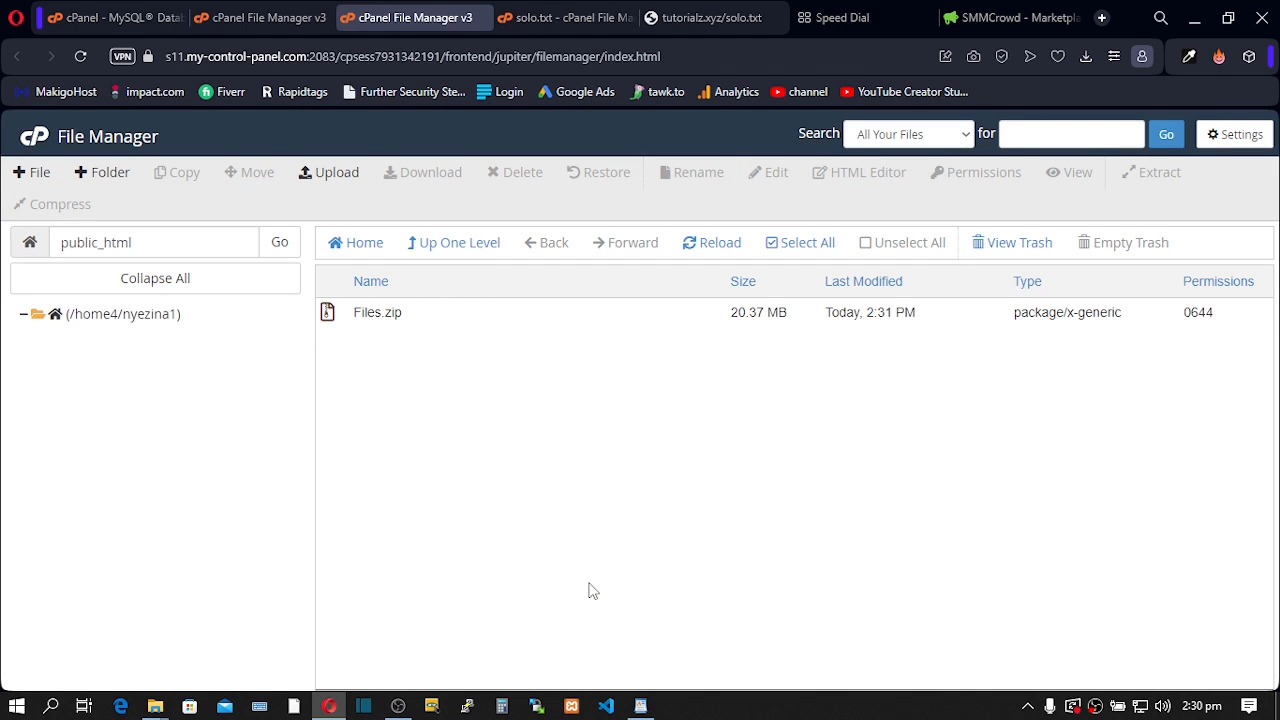
- Glance over the SMMCrowd installation guide in the documentation tab
{"action": "left_click", "coordinate": [998, 10]}
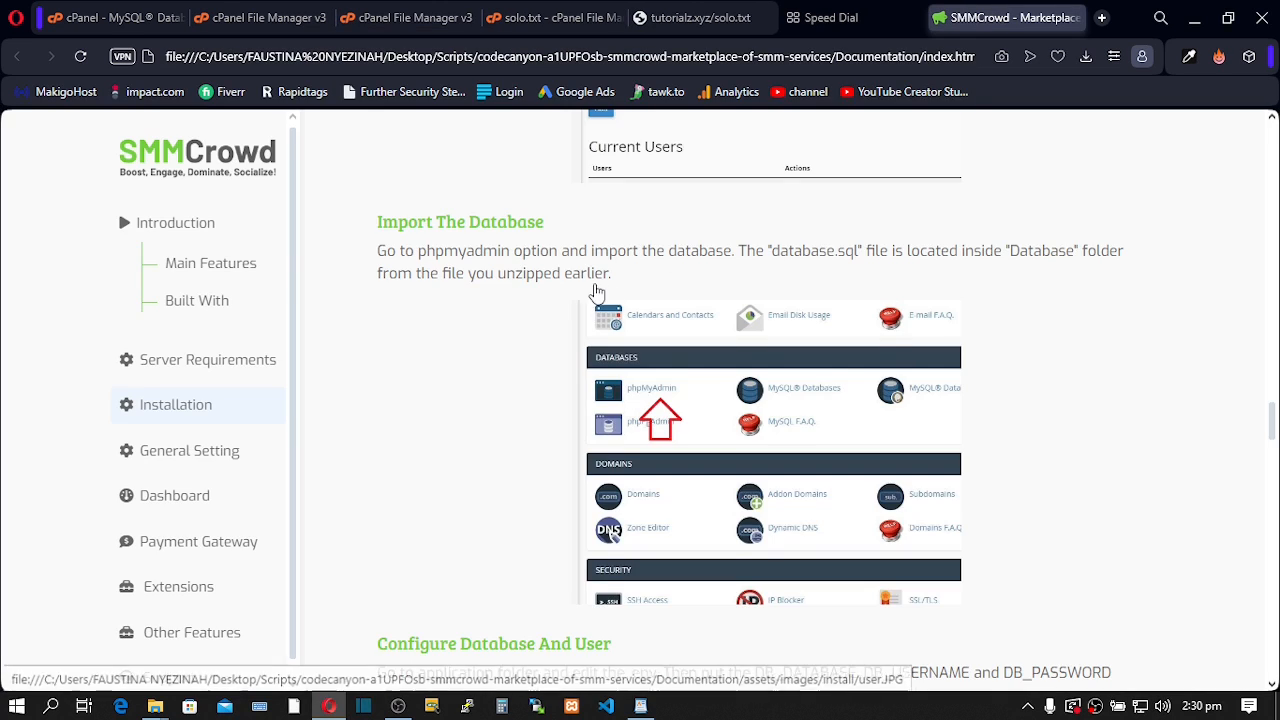
{"action": "scroll", "coordinate": [594, 288], "scroll_direction": "up", "scroll_amount": 5}
{"action": "scroll", "coordinate": [594, 290], "scroll_direction": "up", "scroll_amount": 5}
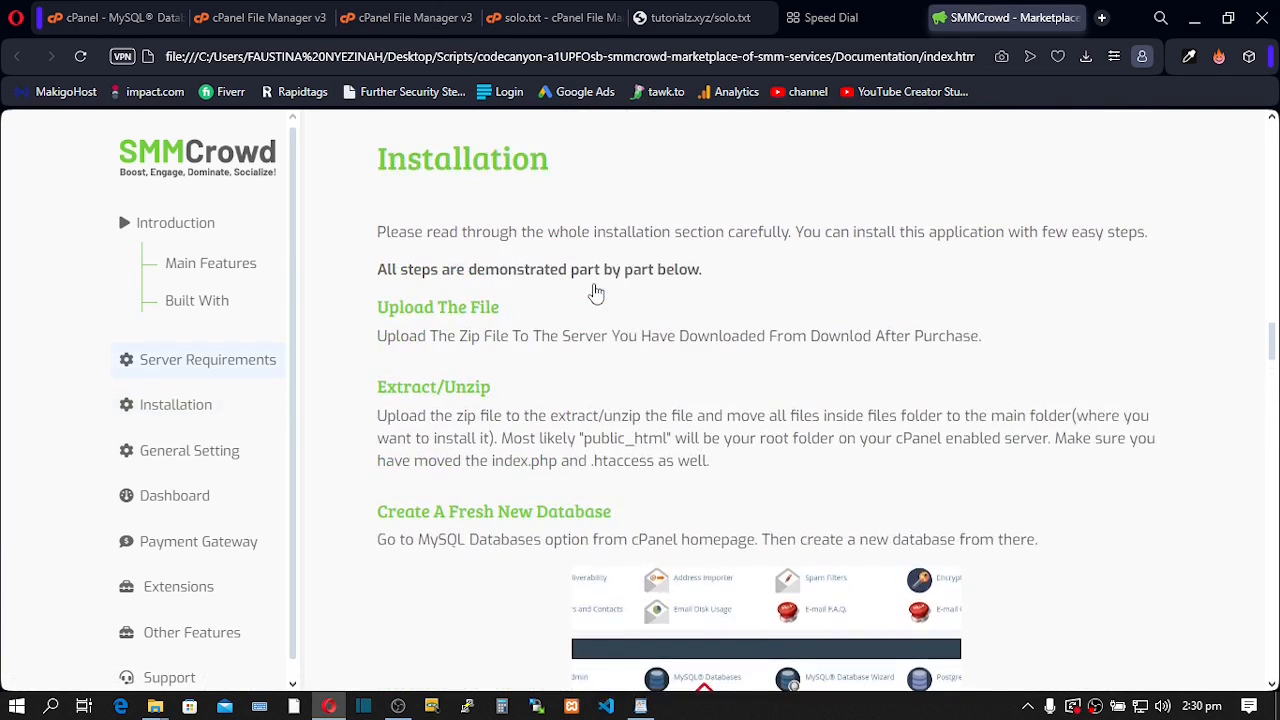
{"action": "scroll", "coordinate": [563, 289], "scroll_direction": "down", "scroll_amount": 2}
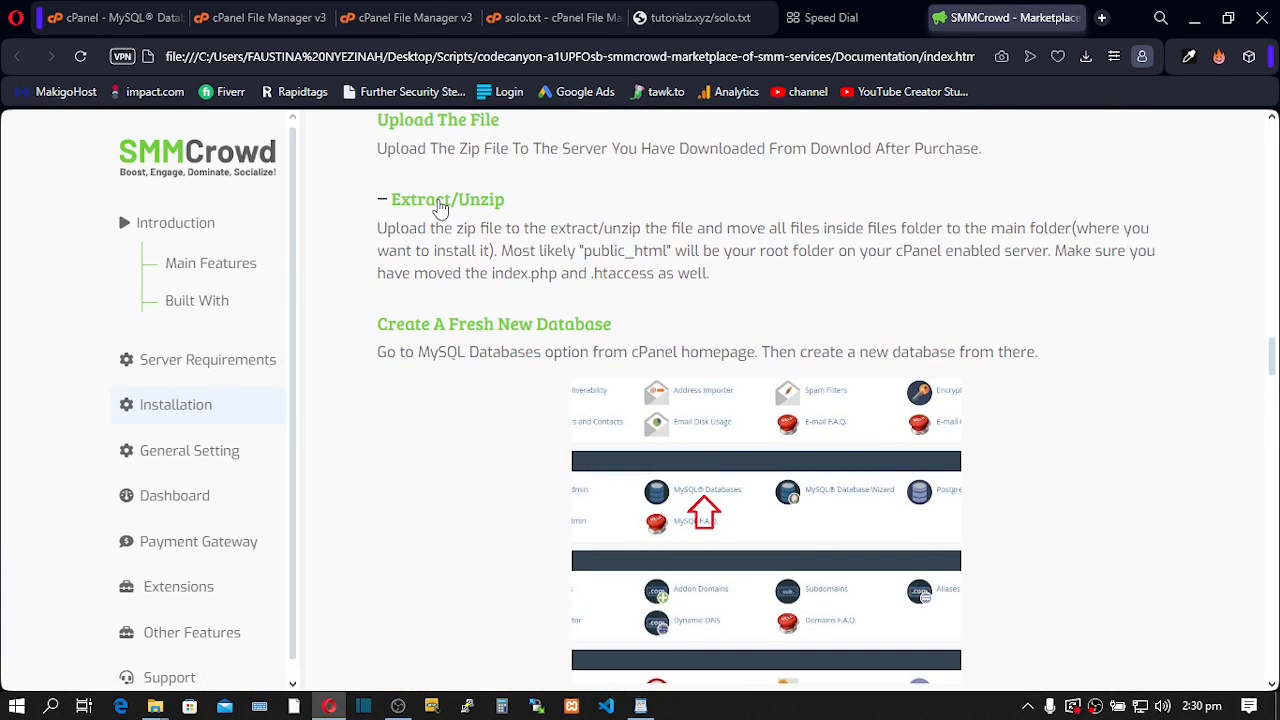
- Save File Manager settings with Show Hidden Files (dotfiles) enabled
{"action": "left_click", "coordinate": [391, 20]}
{"action": "left_click", "coordinate": [387, 312]}
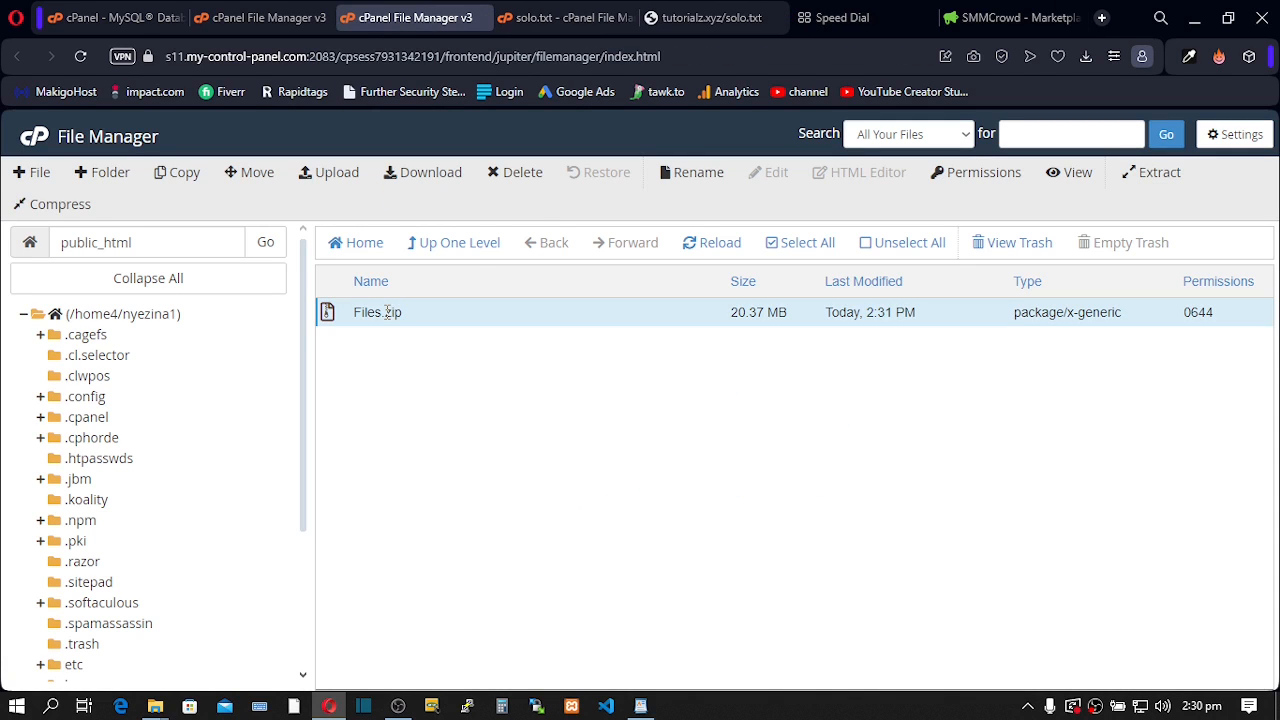
{"action": "left_click", "coordinate": [1230, 140]}
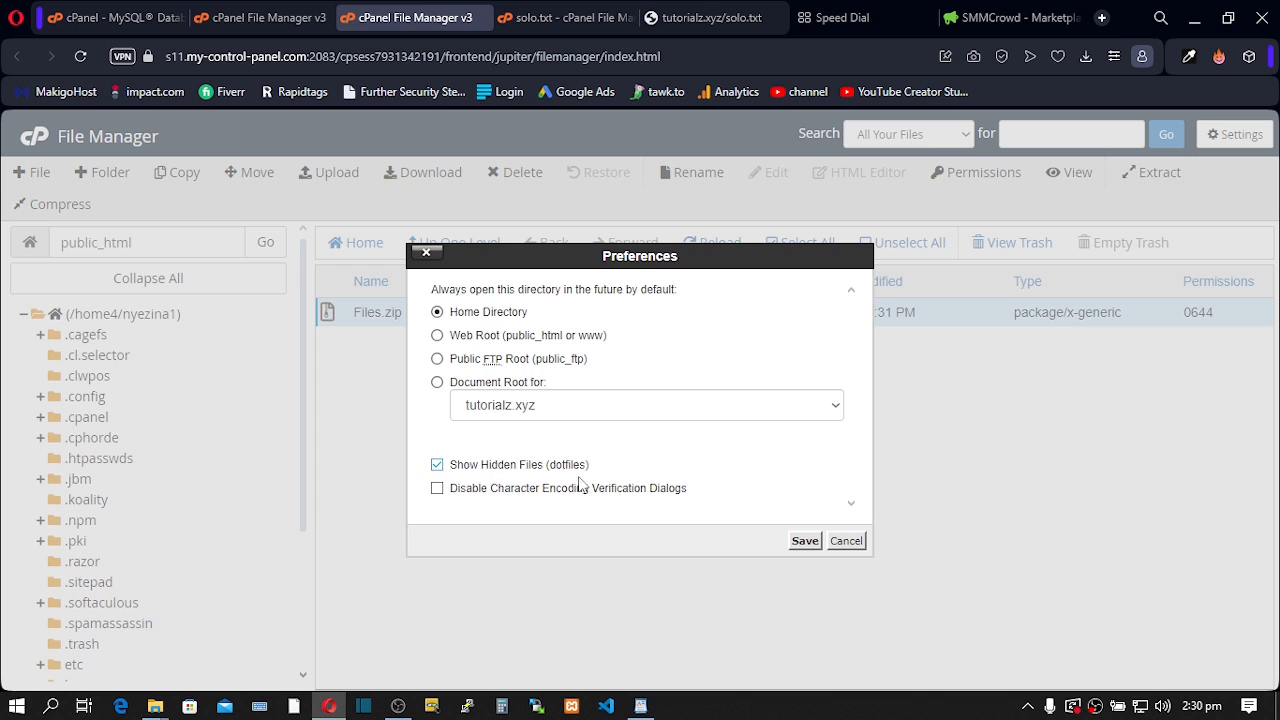
{"action": "left_click", "coordinate": [822, 546]}
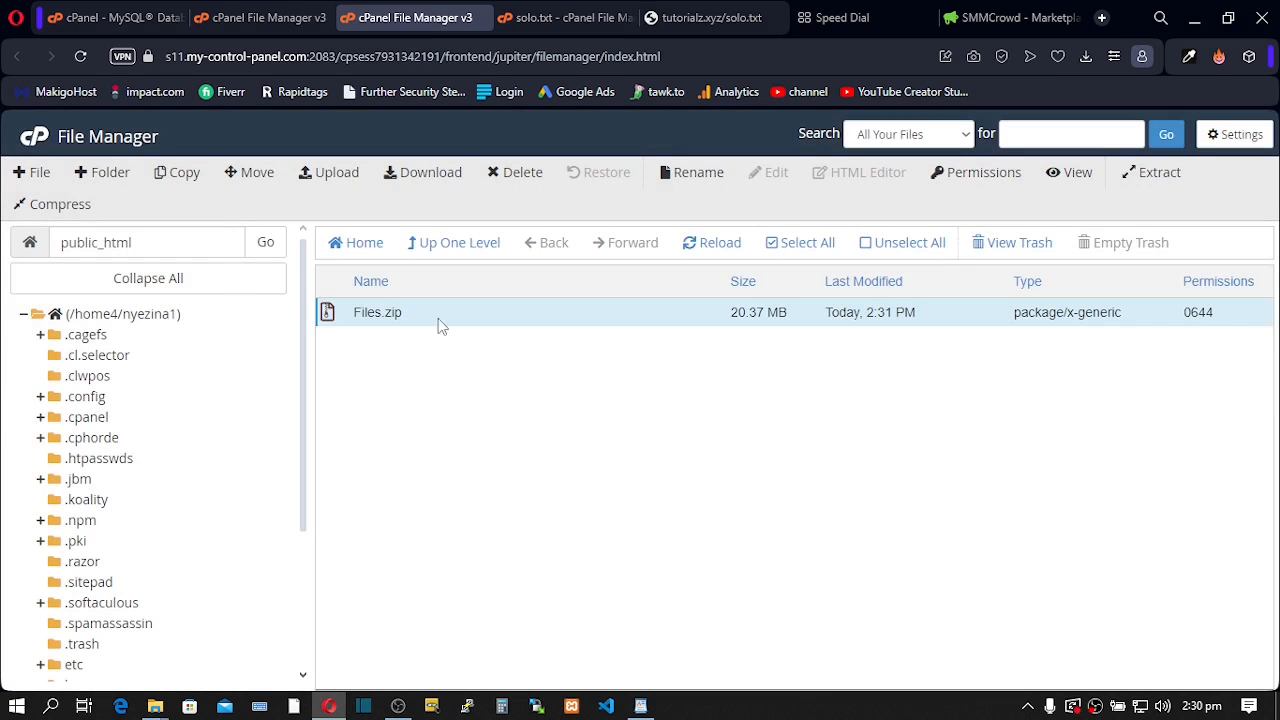
- Extract Files.zip into /public_html and dismiss the extraction results
{"action": "right_click", "coordinate": [341, 312]}
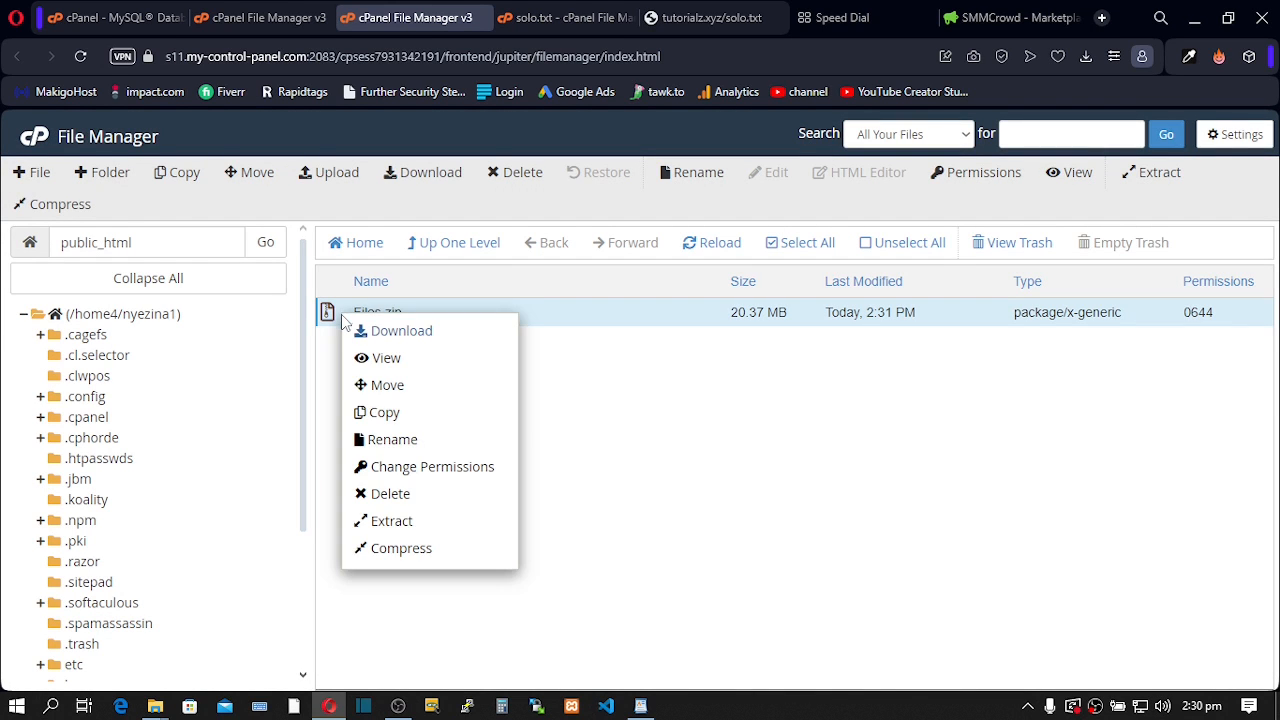
{"action": "left_click", "coordinate": [395, 522]}
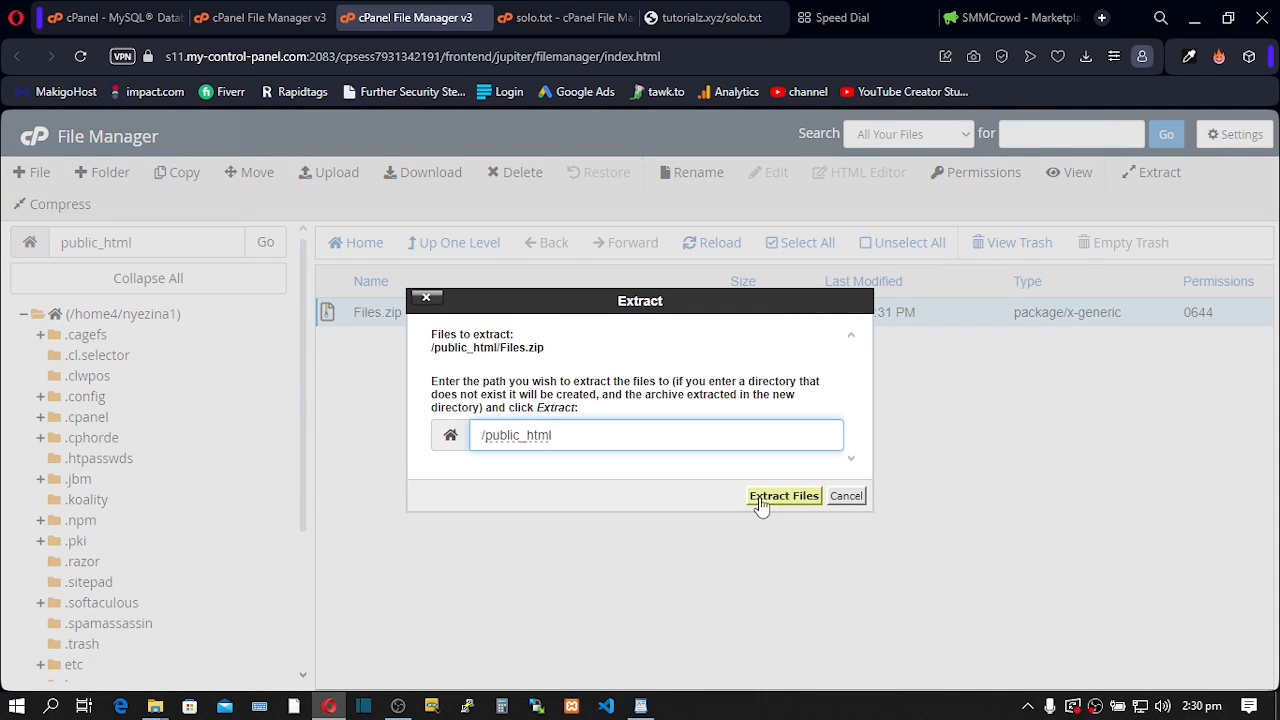
{"action": "left_click", "coordinate": [780, 498]}
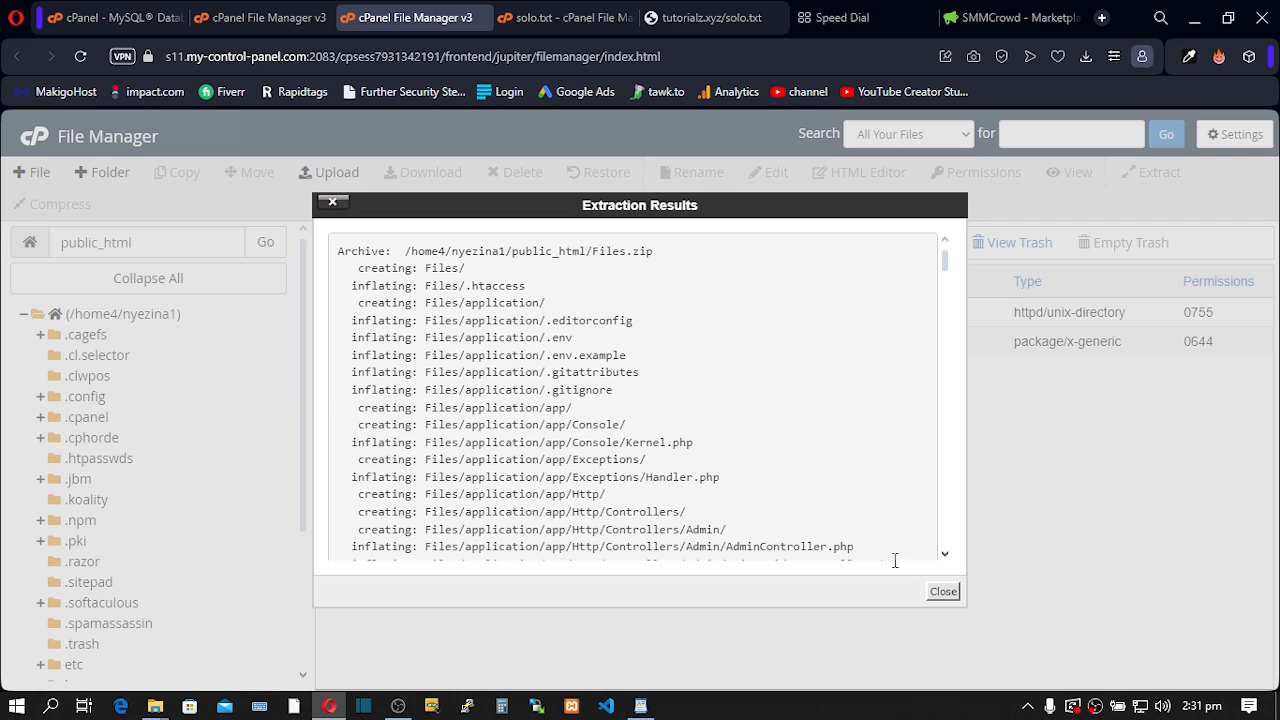
{"action": "left_click", "coordinate": [942, 592]}
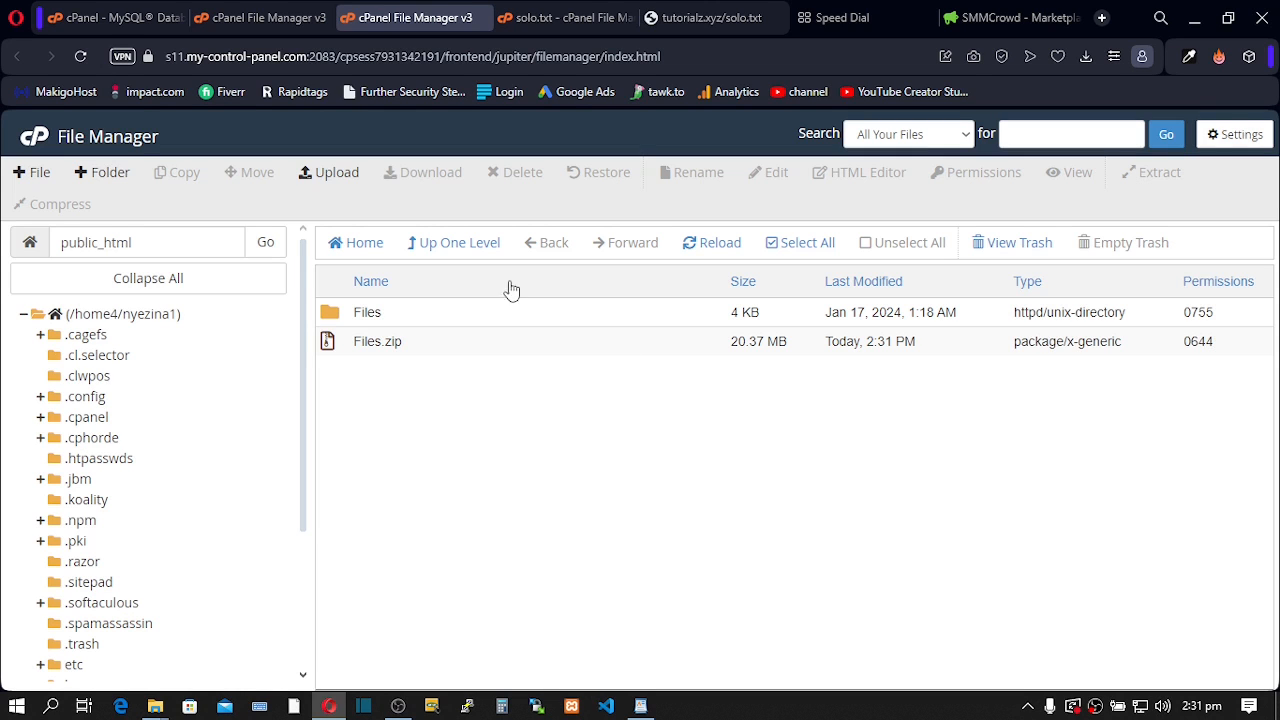
- Move application, assets, .htaccess and index.php from the Files folder up to /public_html/
{"action": "double_click", "coordinate": [332, 316]}
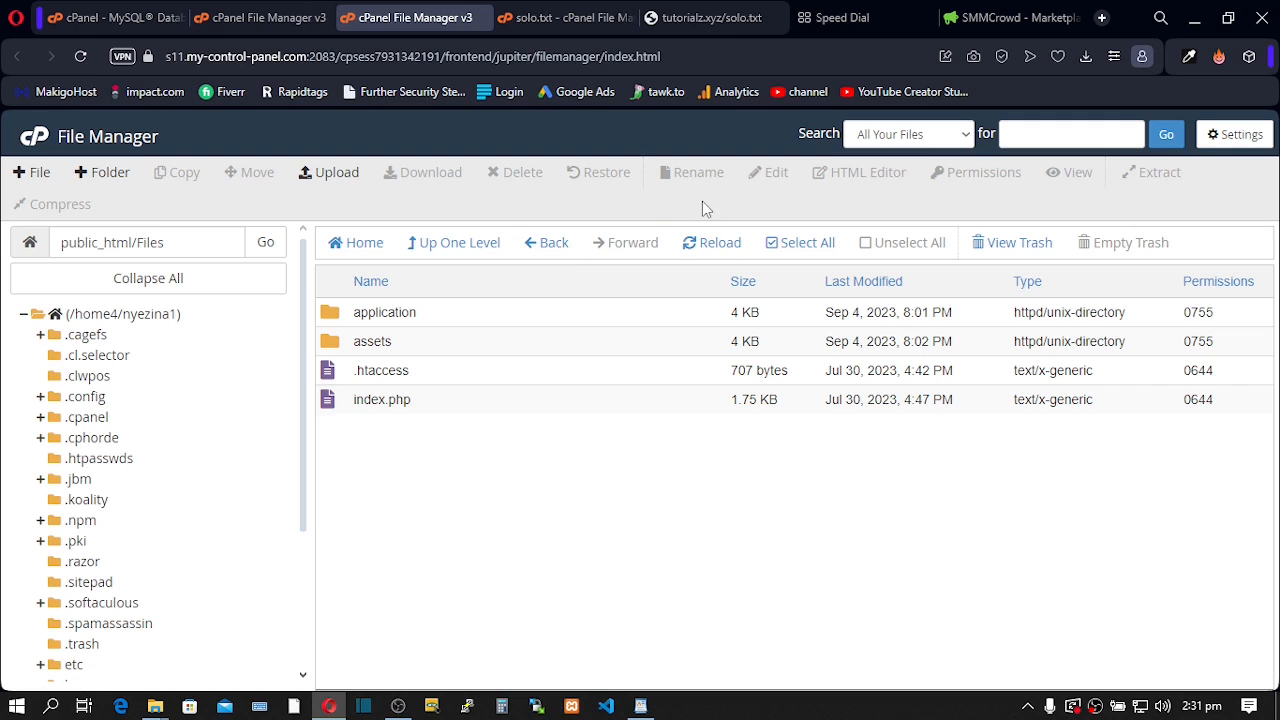
{"action": "left_click", "coordinate": [795, 250]}
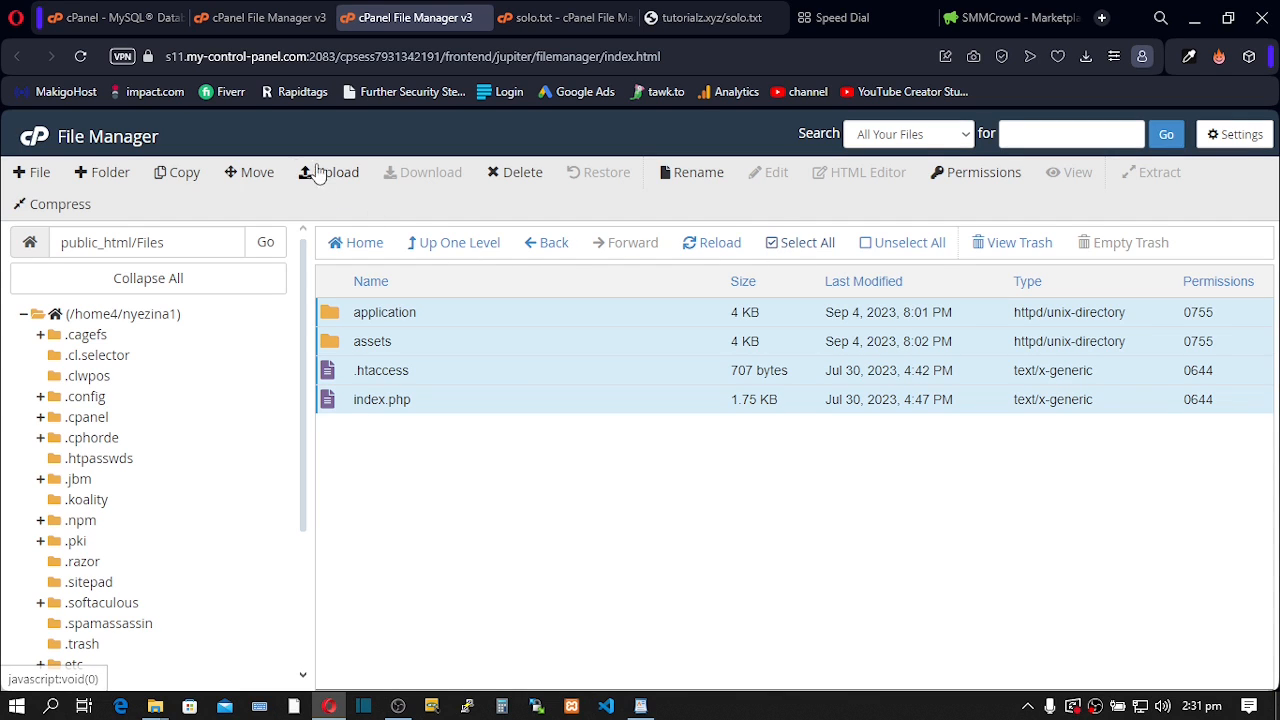
{"action": "left_click", "coordinate": [249, 173]}
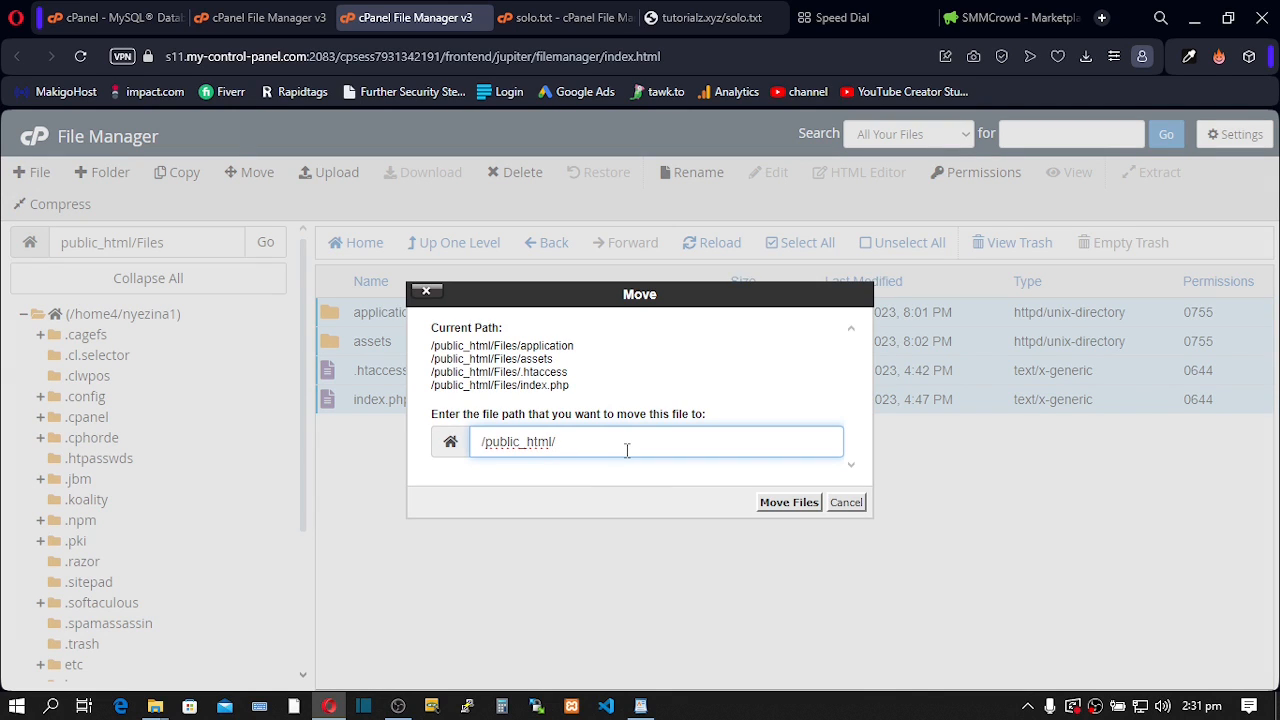
{"action": "left_click", "coordinate": [777, 503]}
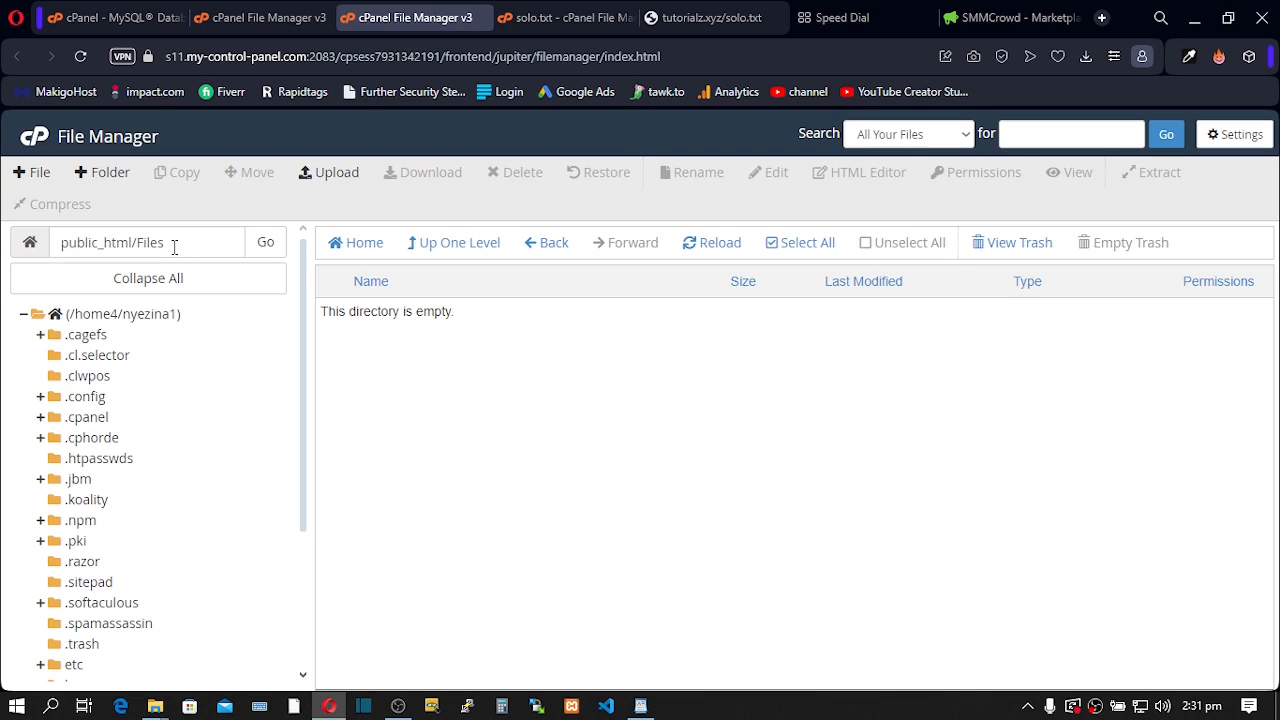
- Back in public_html, delete the Files.zip archive to the trash
{"action": "left_click", "coordinate": [476, 250]}
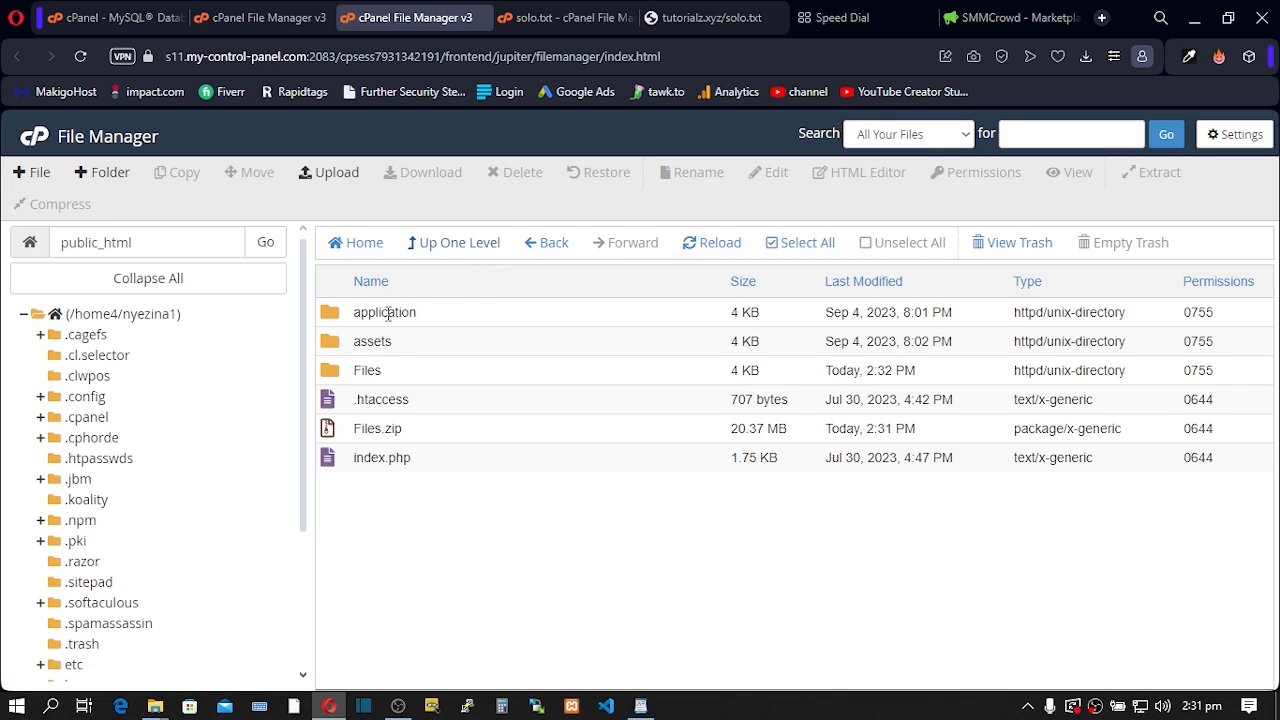
{"action": "left_click", "coordinate": [331, 438]}
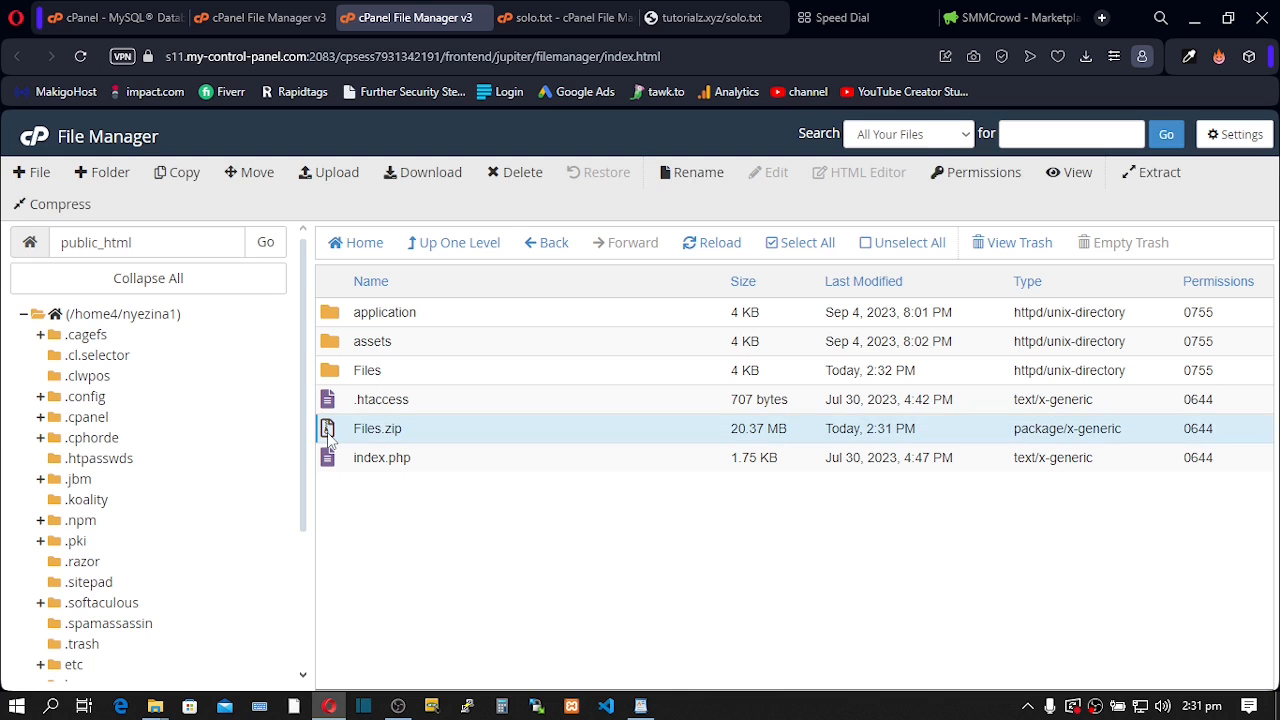
{"action": "left_click", "coordinate": [517, 190]}
{"action": "left_click", "coordinate": [814, 462]}
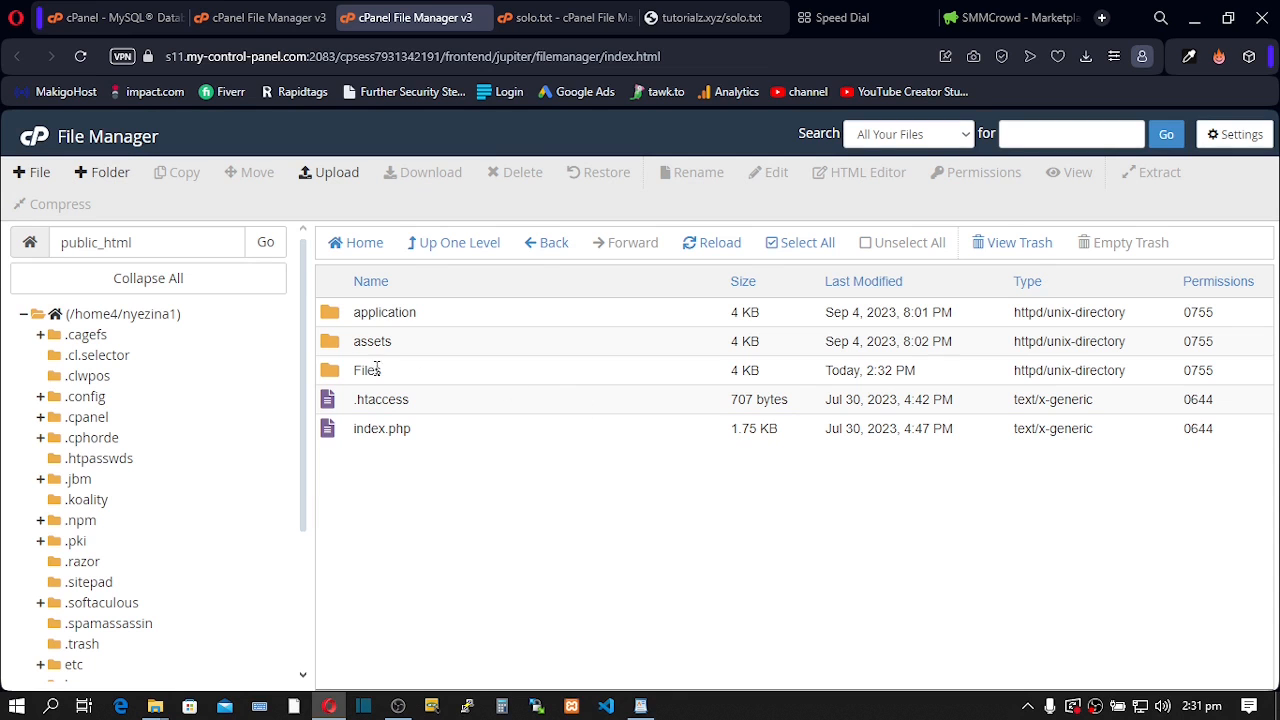
- Delete the now-empty Files folder from public_html
{"action": "left_click", "coordinate": [335, 372]}
{"action": "left_click", "coordinate": [515, 172]}
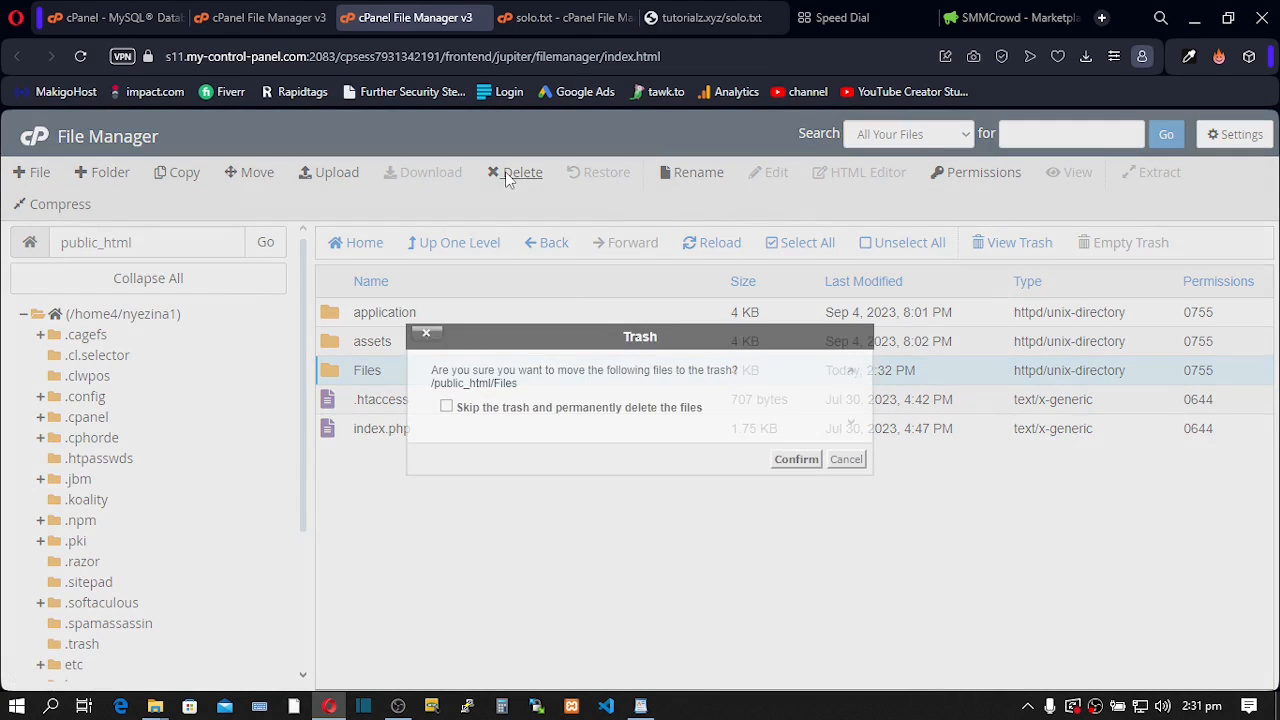
{"action": "left_click", "coordinate": [790, 462]}
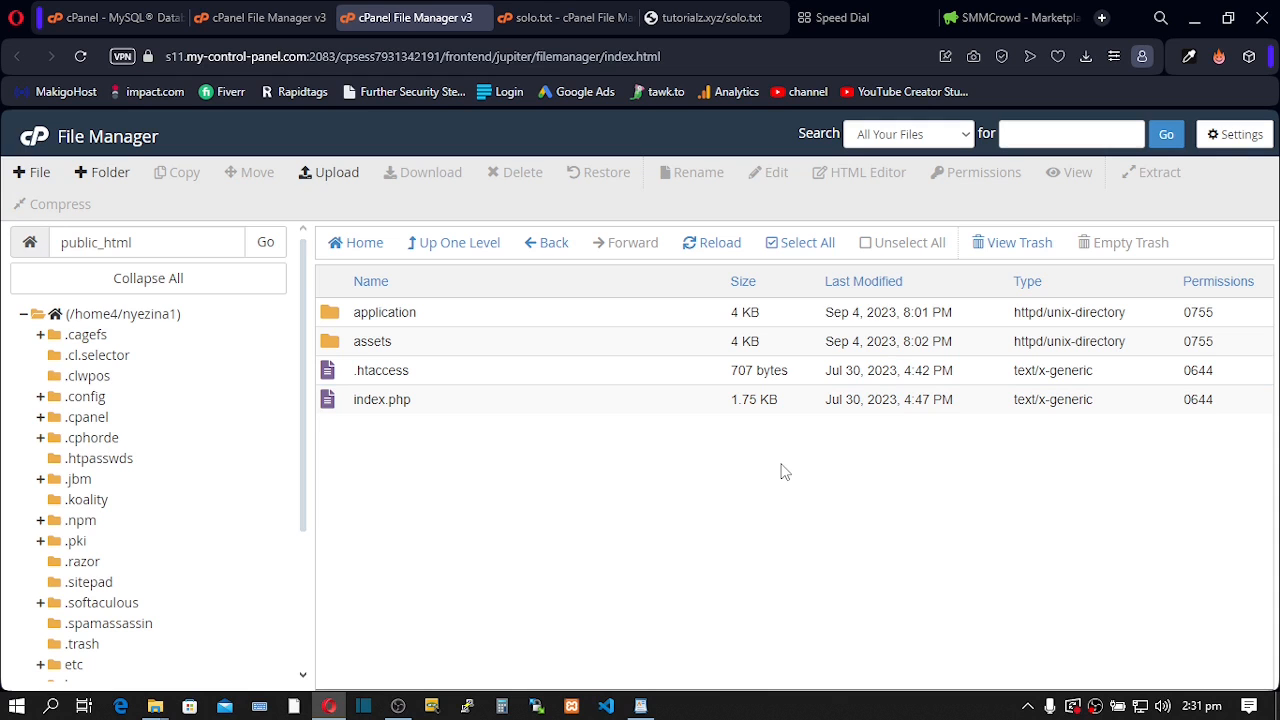
{"action": "left_click", "coordinate": [1022, 20]}
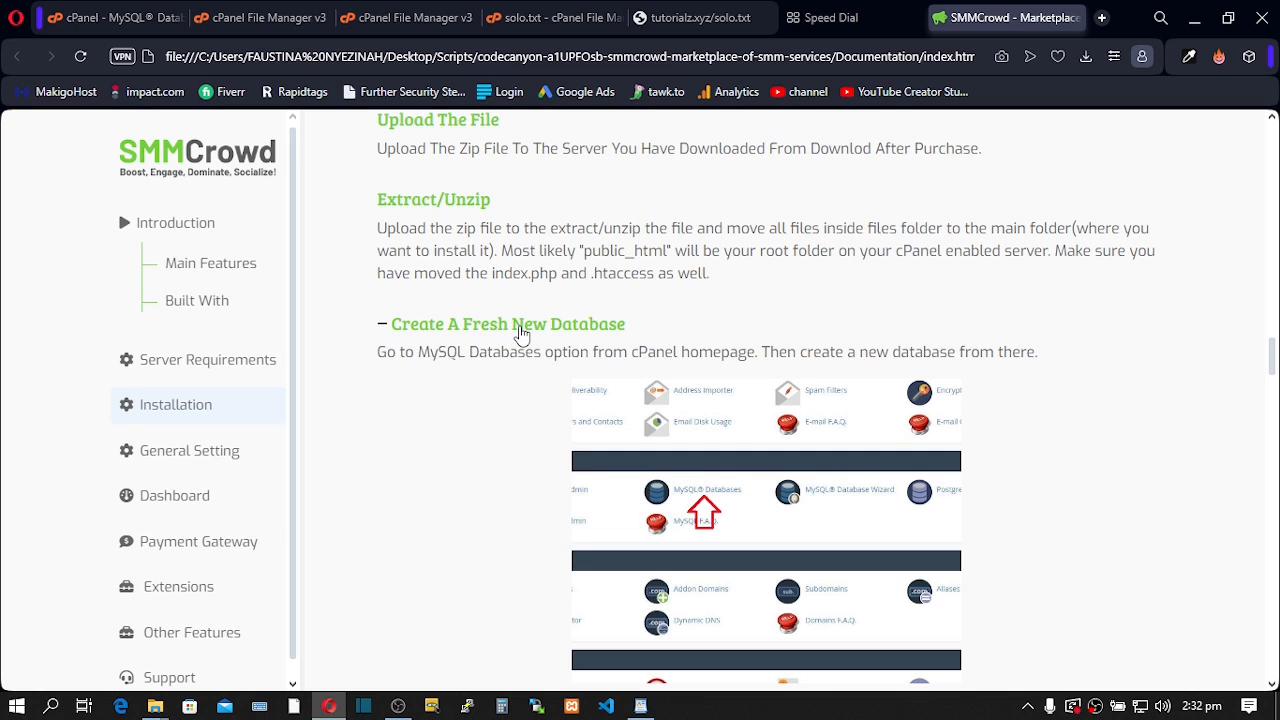
- Scroll the SMMCrowd guide down to the Import The Database section
{"action": "scroll", "coordinate": [520, 335], "scroll_direction": "down", "scroll_amount": 4}
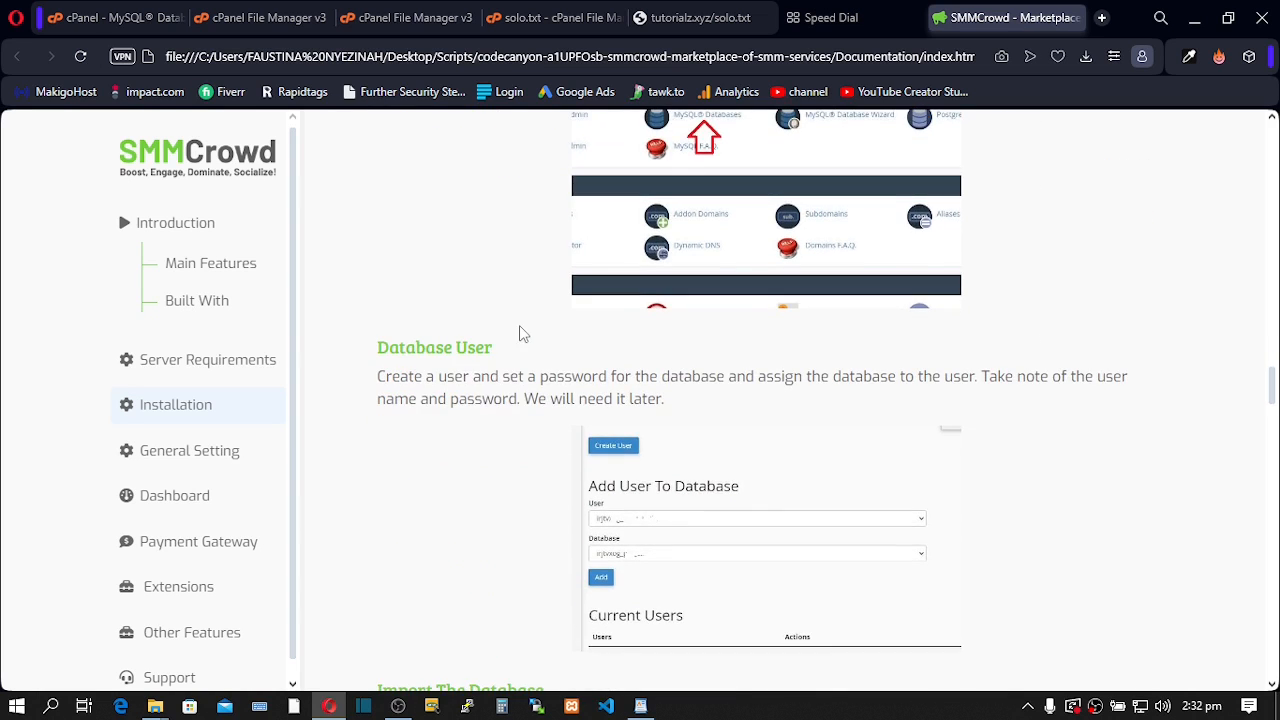
{"action": "scroll", "coordinate": [520, 335], "scroll_direction": "down", "scroll_amount": 4}
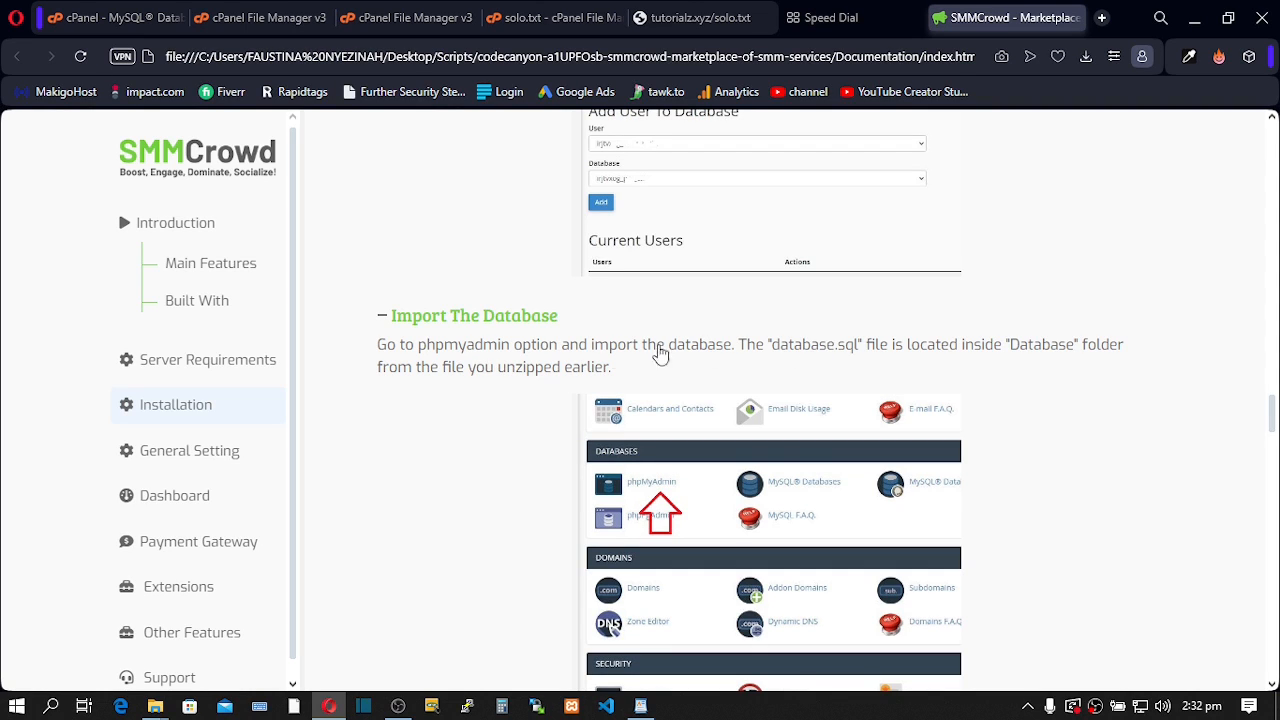
- From the cPanel MySQL page, search tools for 'php' and launch phpMyAdmin
{"action": "left_click", "coordinate": [266, 17]}
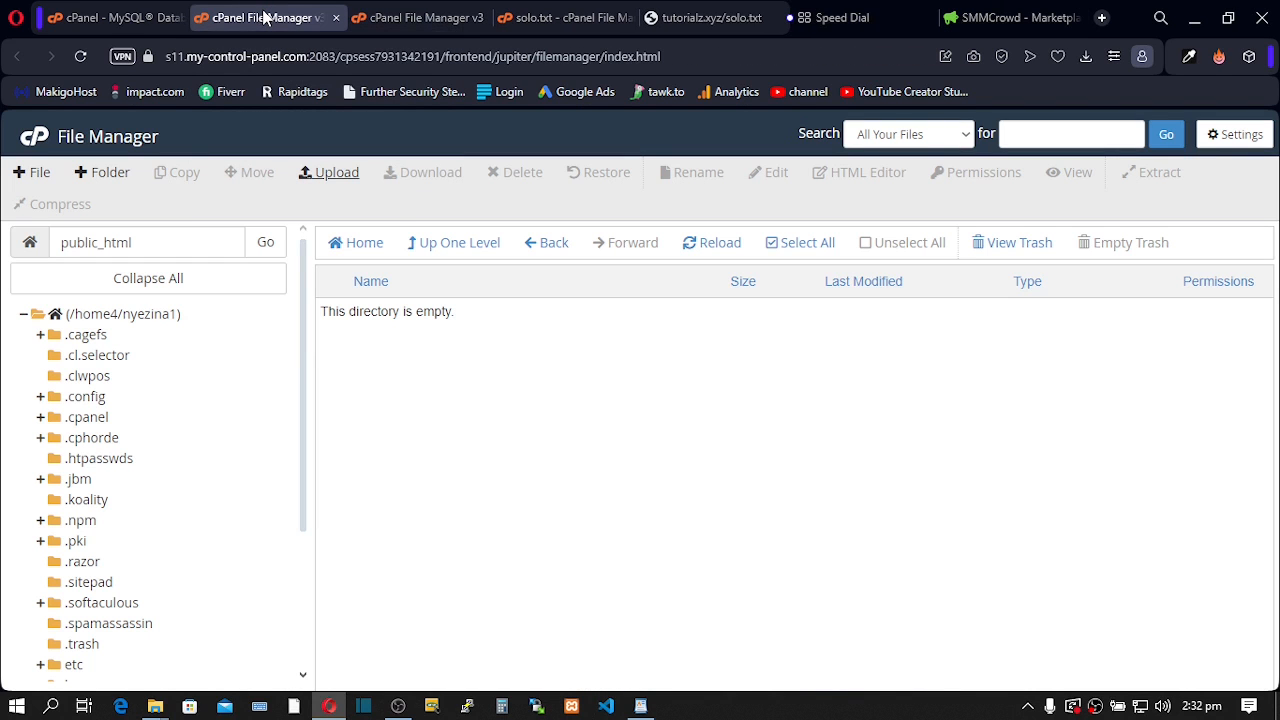
{"action": "left_click", "coordinate": [125, 18]}
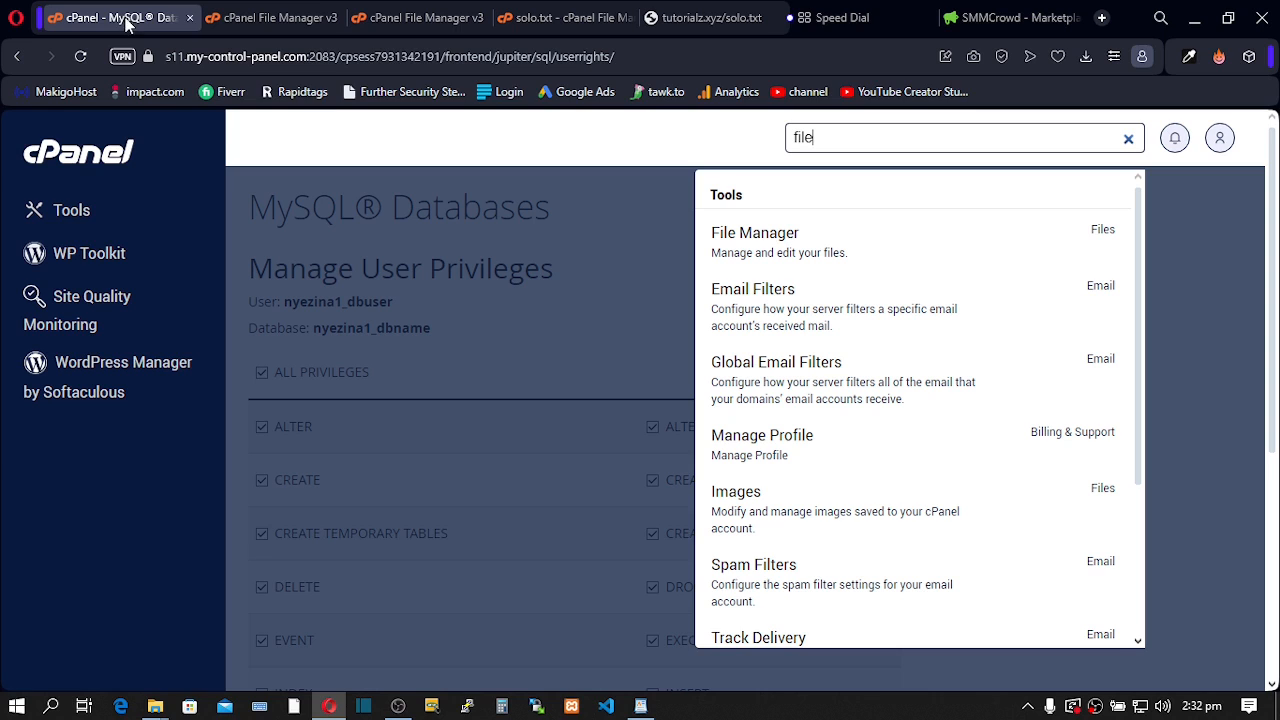
{"action": "left_click_drag", "start_coordinate": [812, 138], "coordinate": [757, 143]}
{"action": "type", "text": "php"}
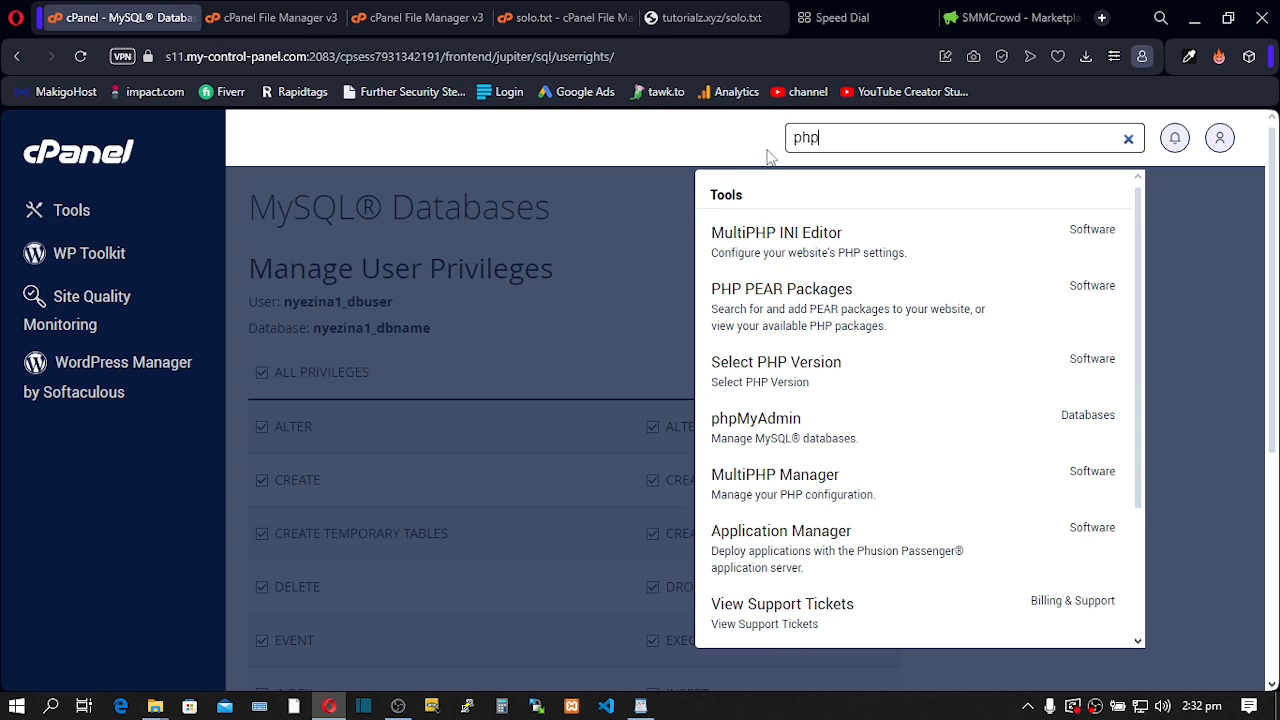
{"action": "left_click", "coordinate": [755, 428]}
{"action": "left_click", "coordinate": [755, 428]}
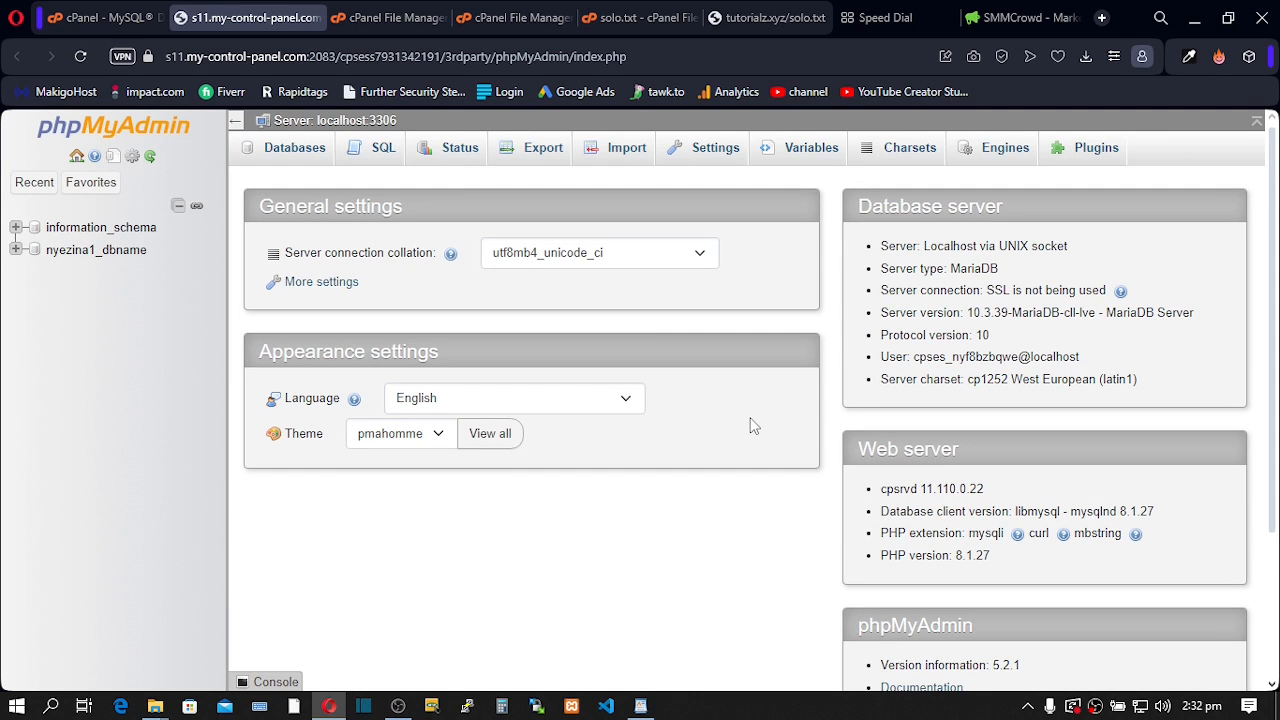
- Open the prefixed dbname database's Import page and browse for a file to import
{"action": "left_click", "coordinate": [112, 258]}
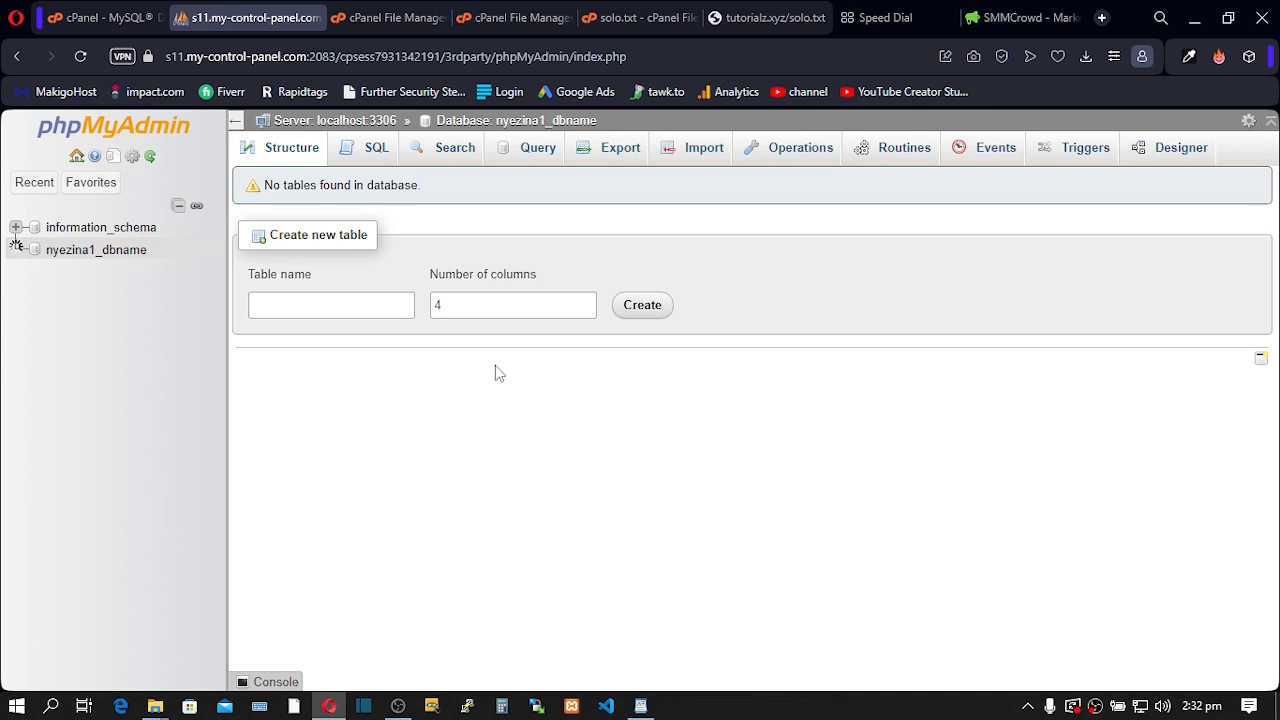
{"action": "left_click", "coordinate": [703, 160]}
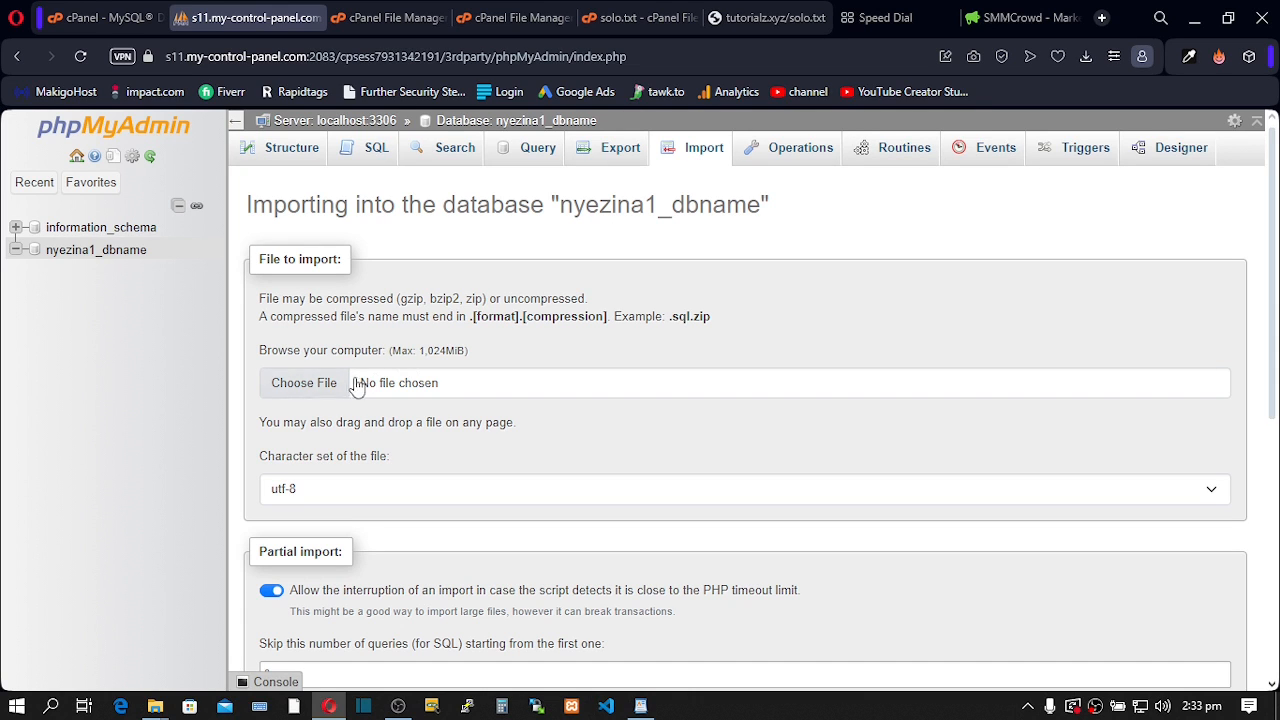
{"action": "left_click", "coordinate": [315, 384]}
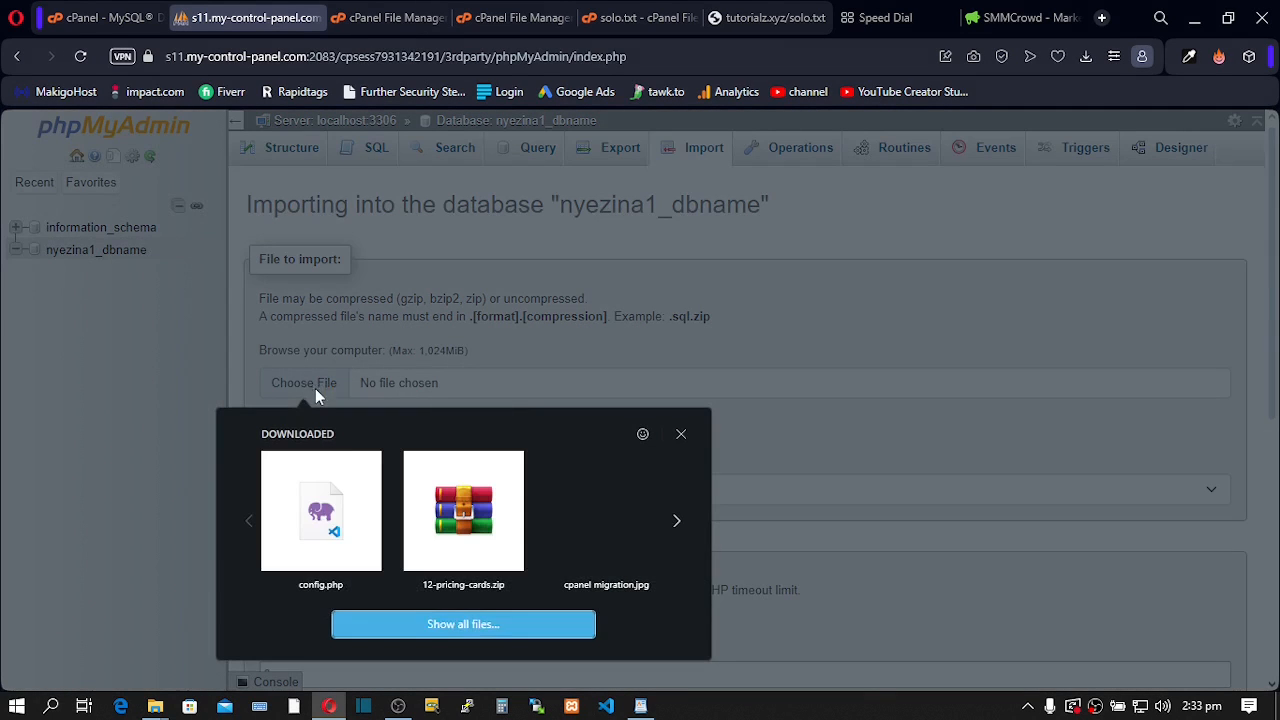
{"action": "left_click", "coordinate": [417, 622]}
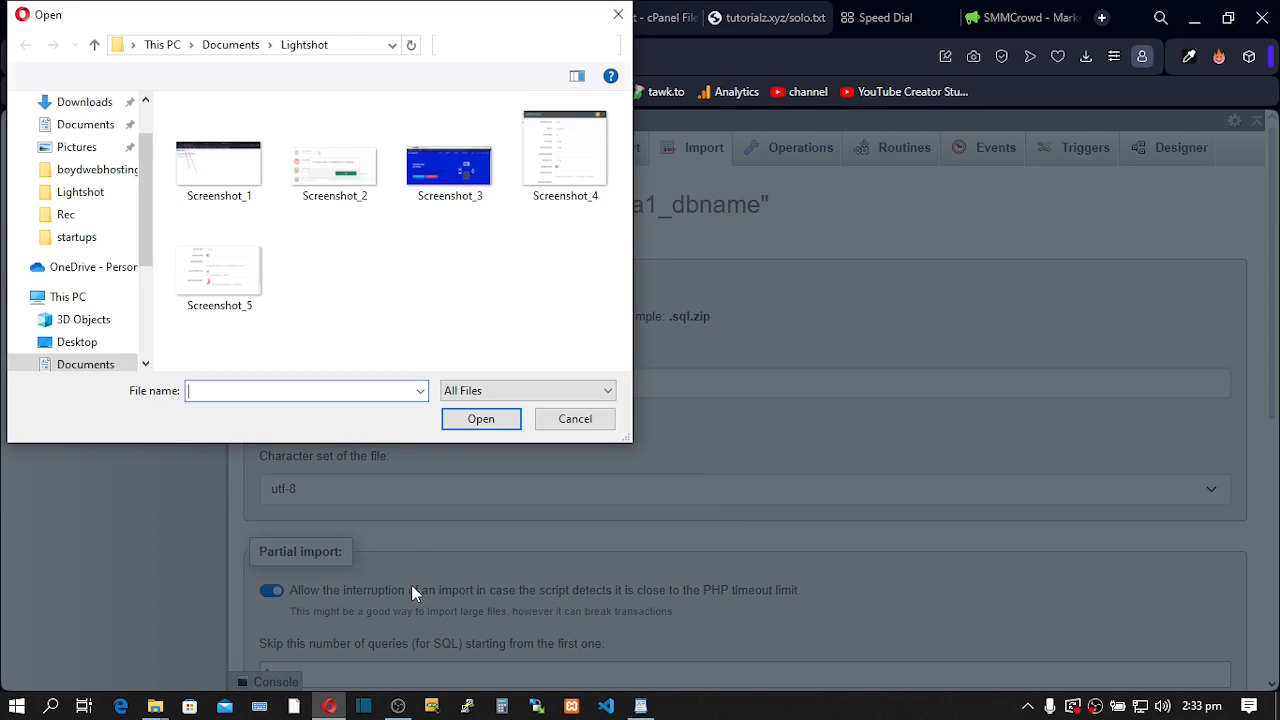
- Choose Desktop\Scripts\…\Database\database.sql and run the SQL import
{"action": "scroll", "coordinate": [145, 220], "scroll_direction": "up", "scroll_amount": 1}
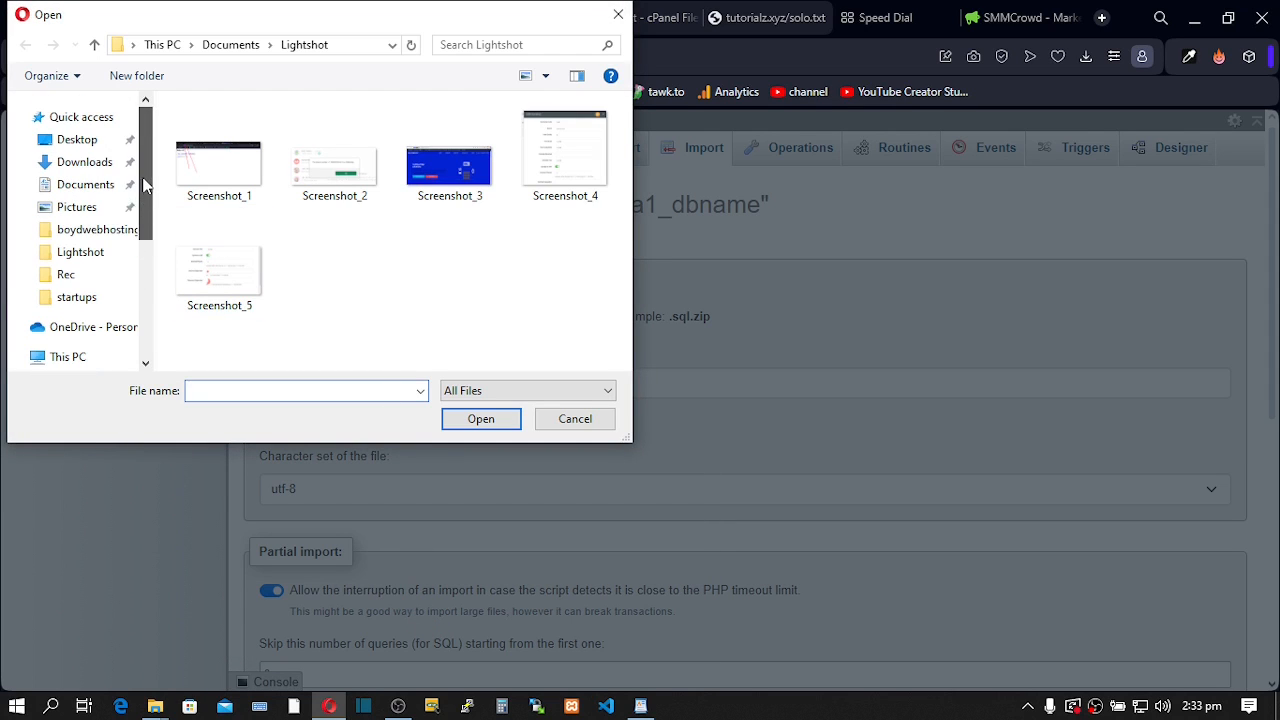
{"action": "left_click", "coordinate": [84, 146]}
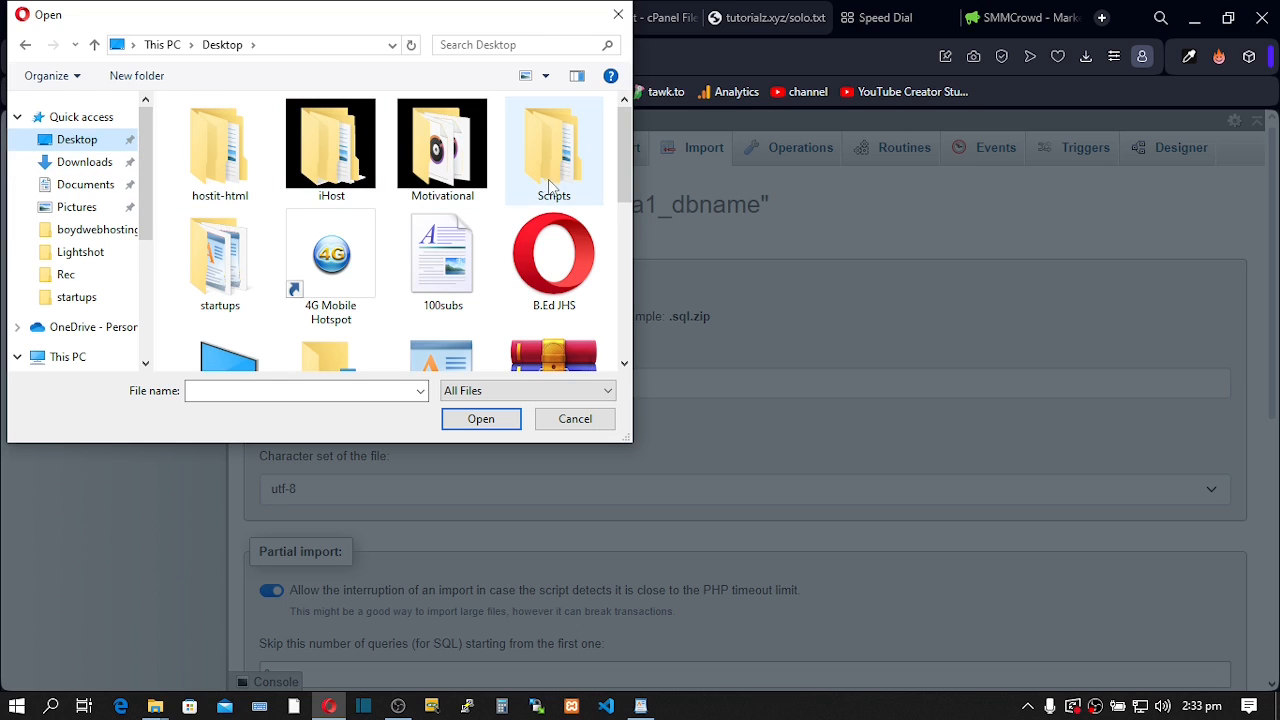
{"action": "double_click", "coordinate": [552, 171]}
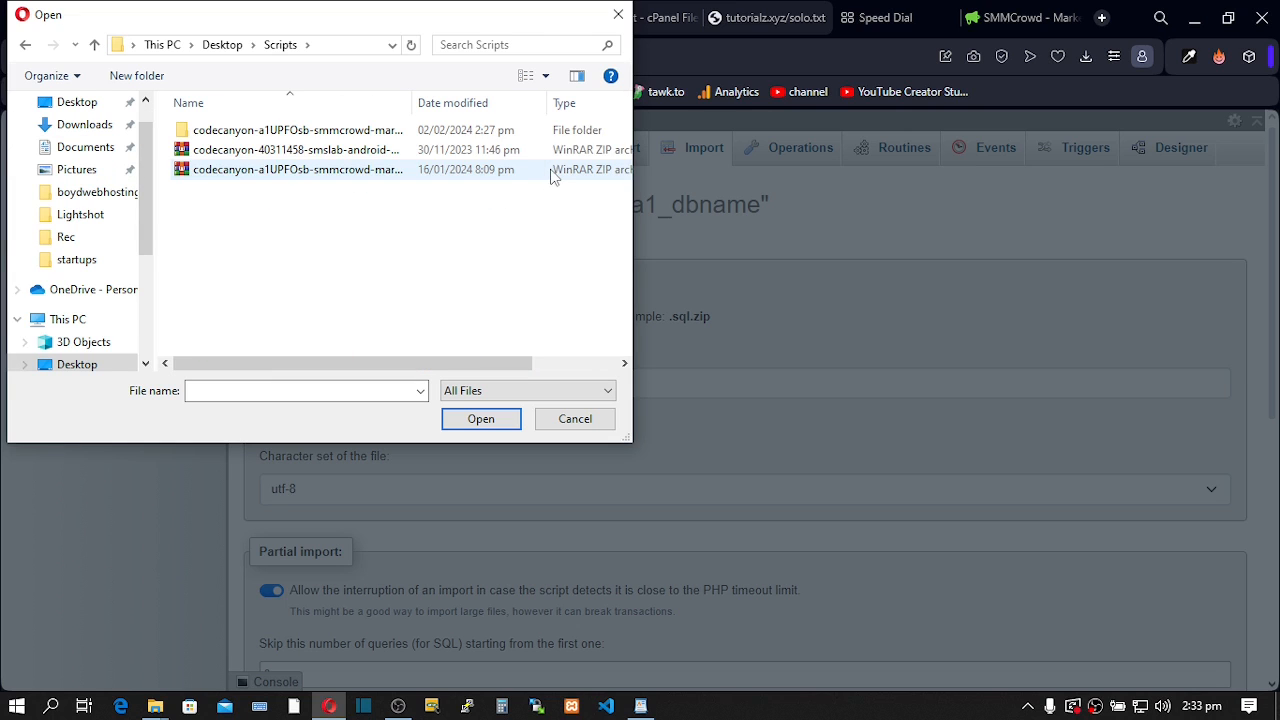
{"action": "double_click", "coordinate": [270, 131]}
{"action": "double_click", "coordinate": [256, 134]}
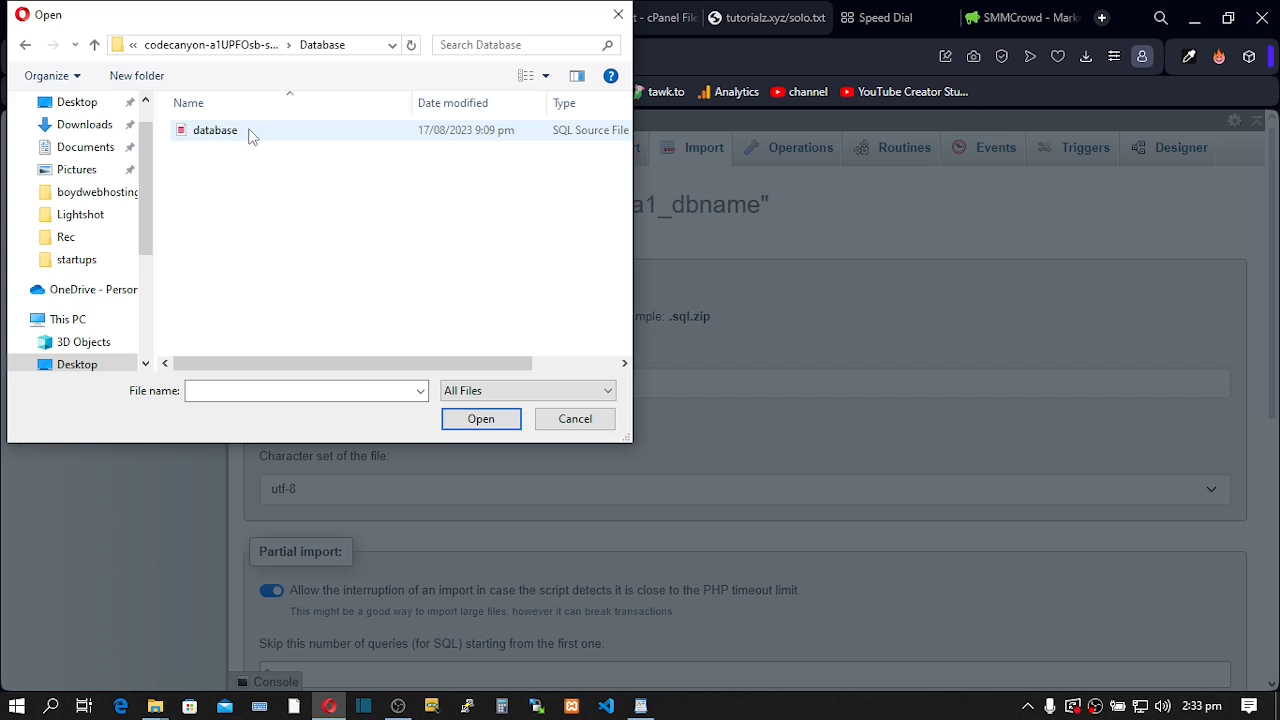
{"action": "left_click", "coordinate": [241, 134]}
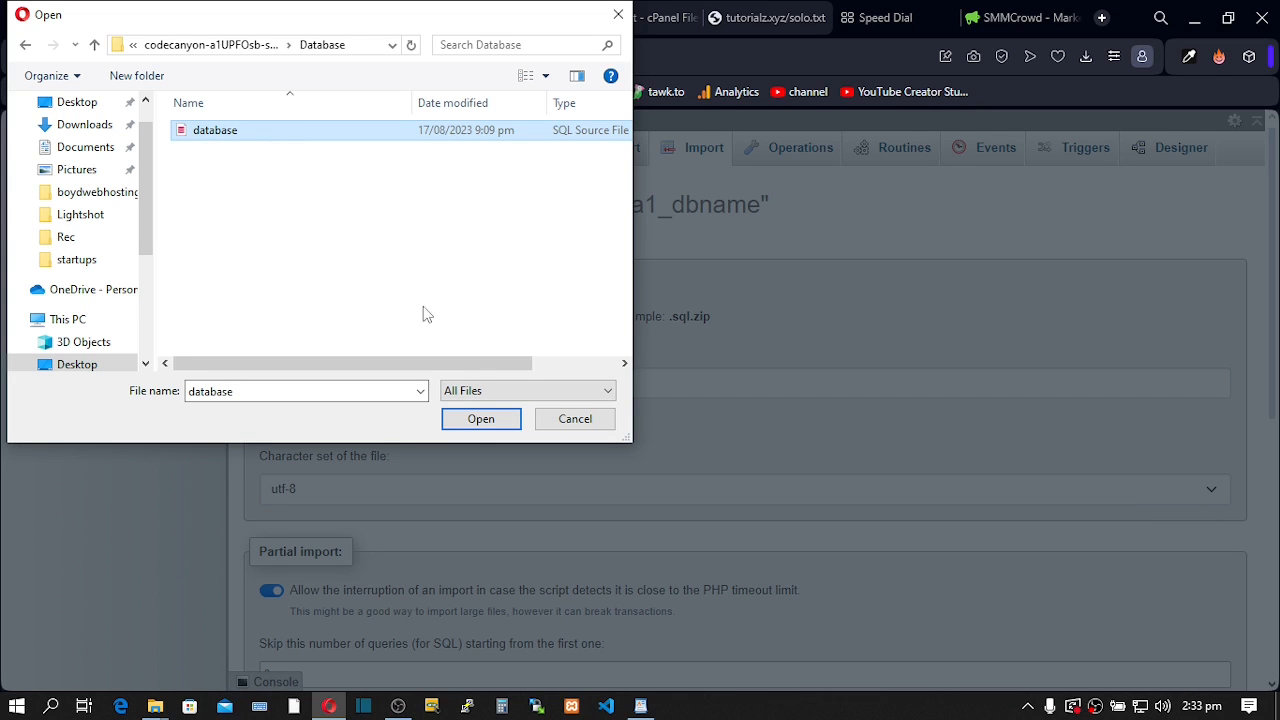
{"action": "left_click", "coordinate": [474, 420]}
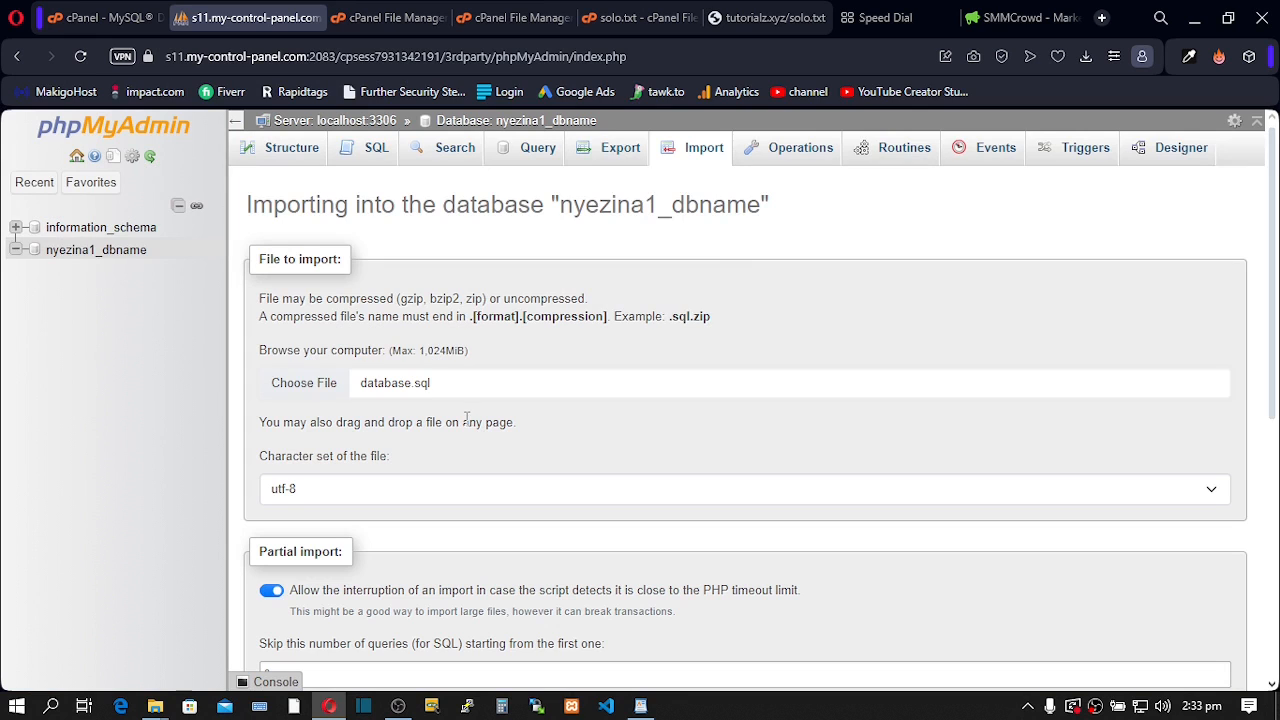
{"action": "scroll", "coordinate": [466, 420], "scroll_direction": "down", "scroll_amount": 5}
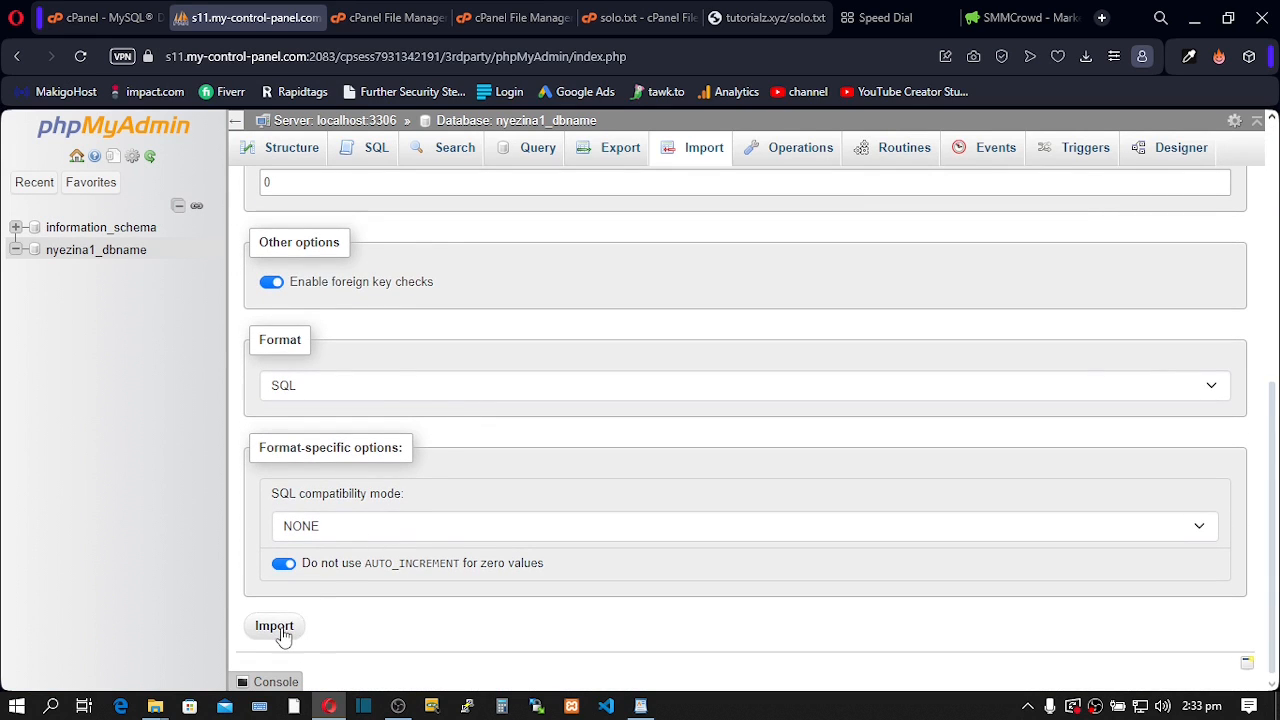
{"action": "left_click", "coordinate": [281, 633]}
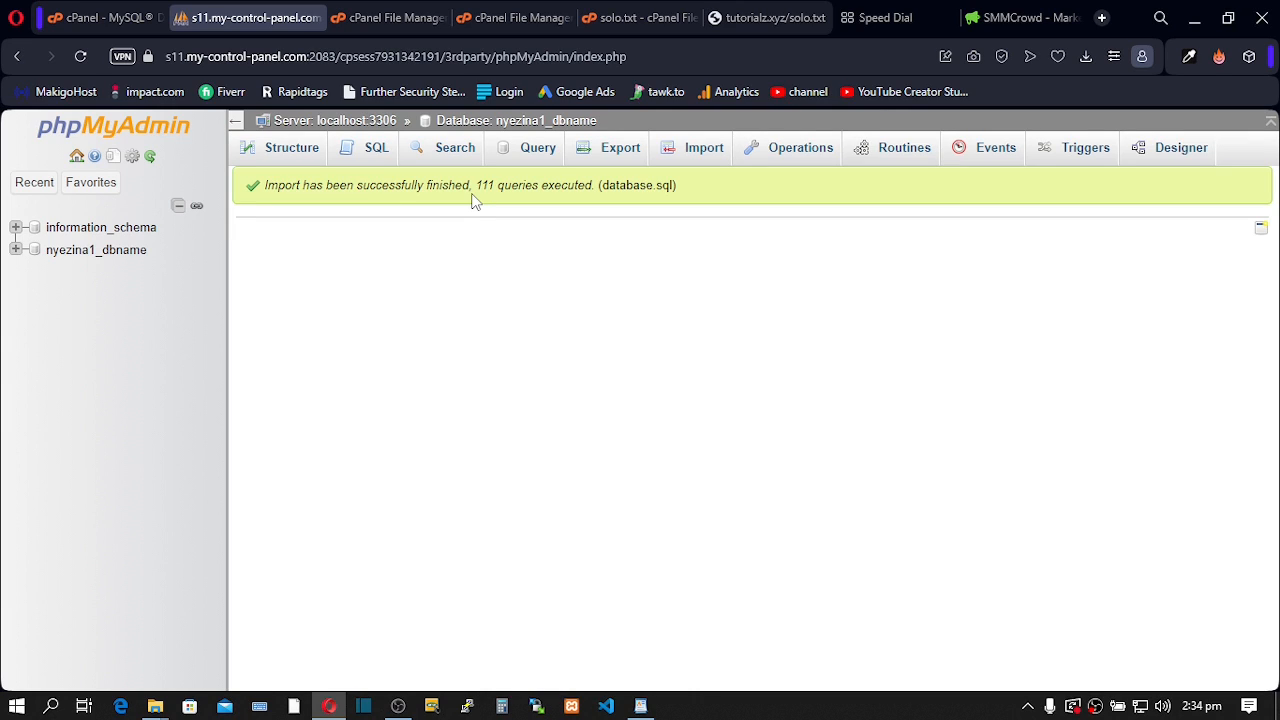
- Load tutorialz.xyz without /solo.txt and highlight the PHP >= 8.1.0 fatal error
{"action": "left_click", "coordinate": [740, 20]}
{"action": "left_click_drag", "start_coordinate": [276, 60], "coordinate": [230, 60]}
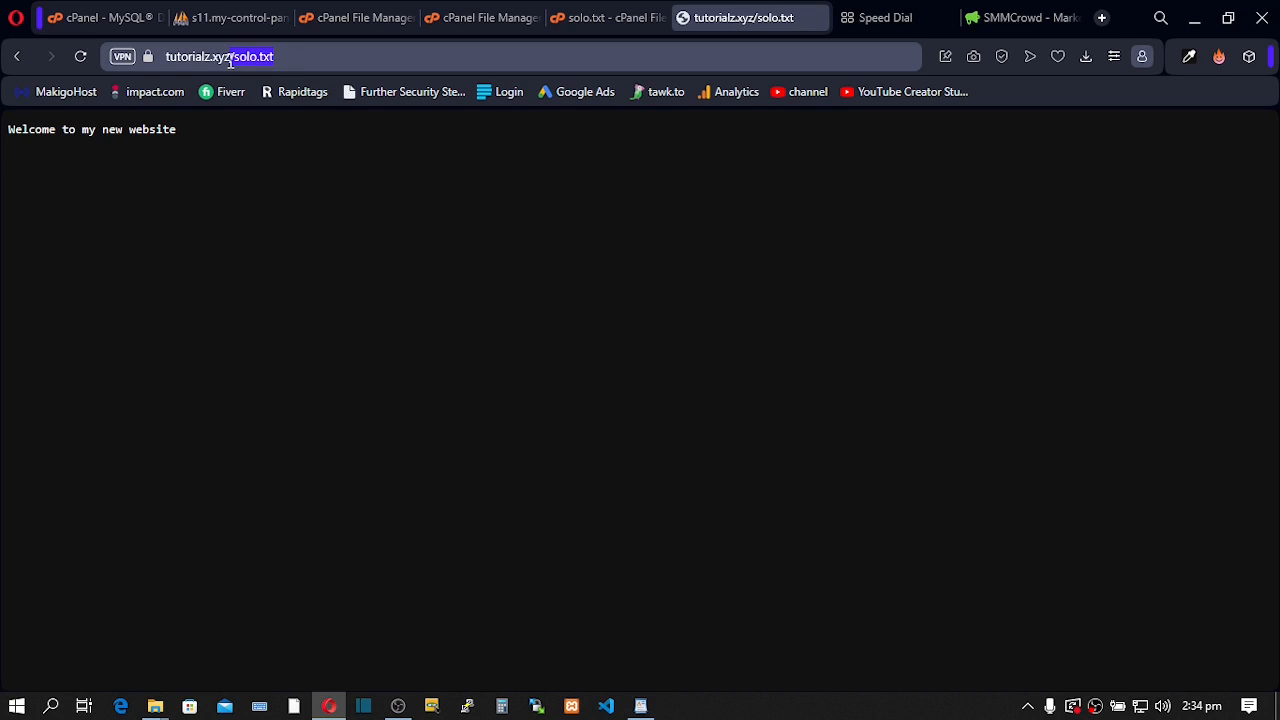
{"action": "key", "text": "BackSpace"}
{"action": "key", "text": "Return"}
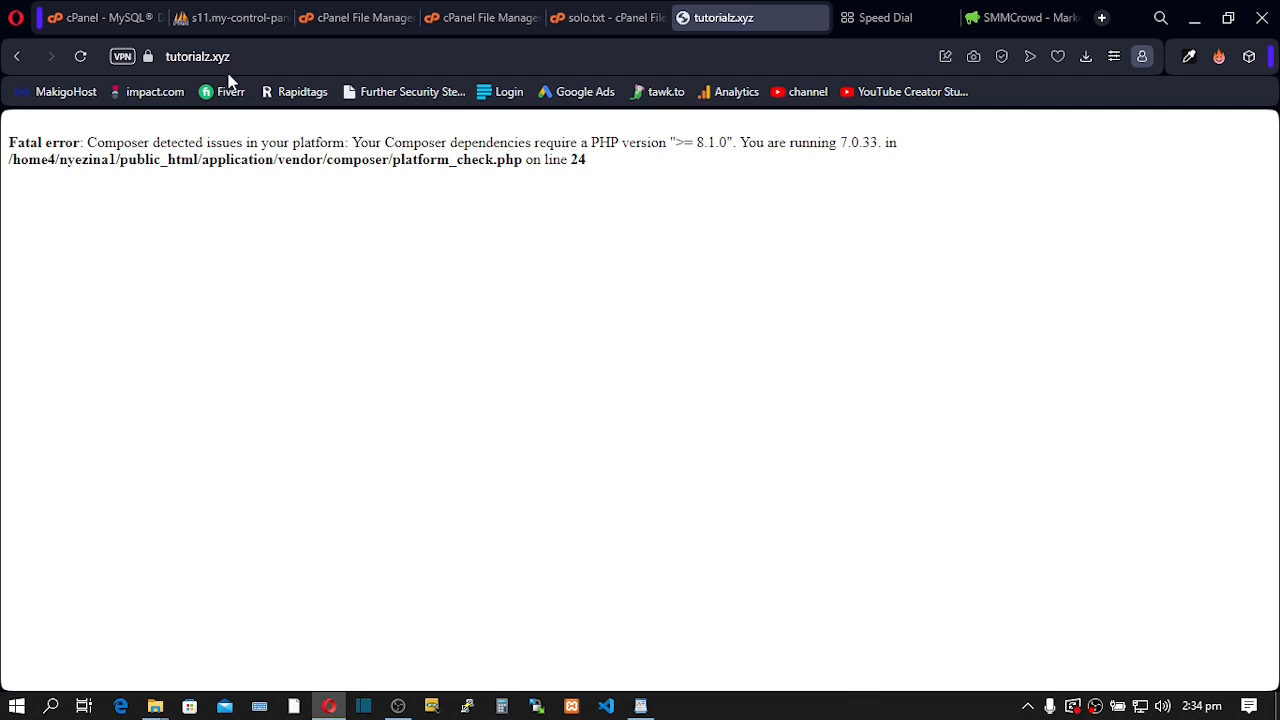
{"action": "left_click_drag", "start_coordinate": [18, 145], "coordinate": [589, 137]}
{"action": "left_click_drag", "start_coordinate": [627, 137], "coordinate": [726, 146]}
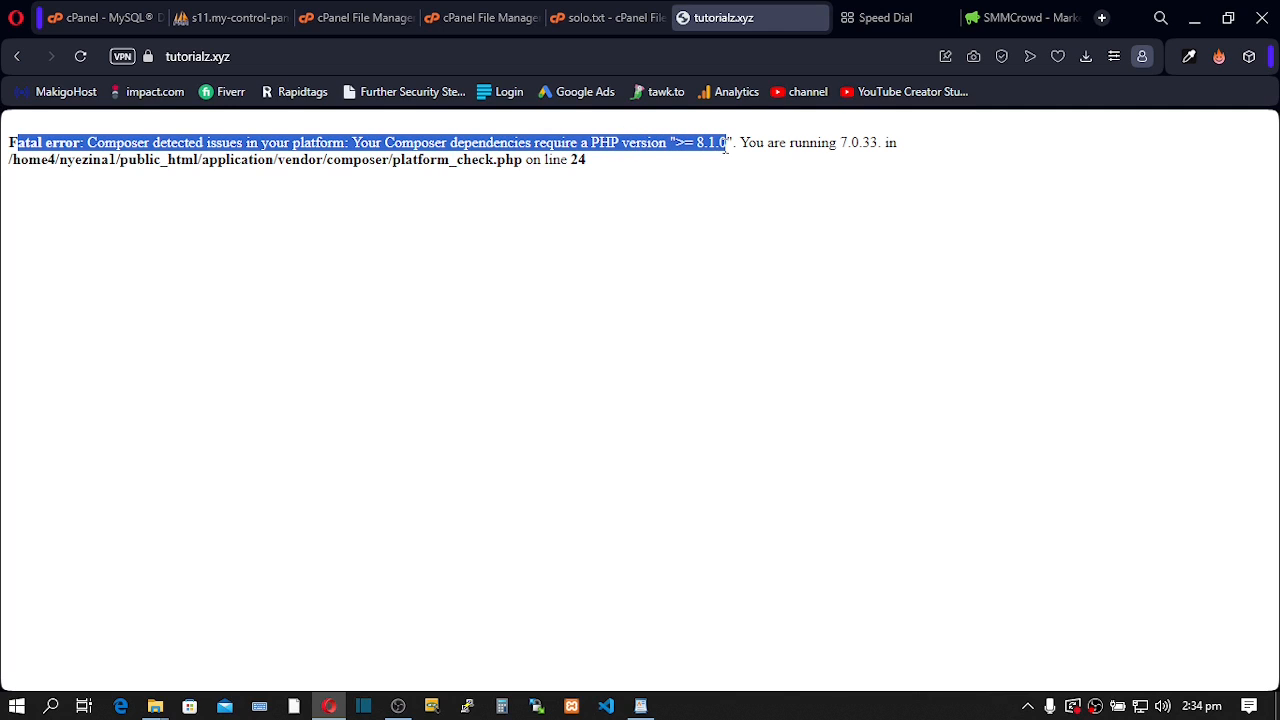
{"action": "left_click", "coordinate": [524, 228]}
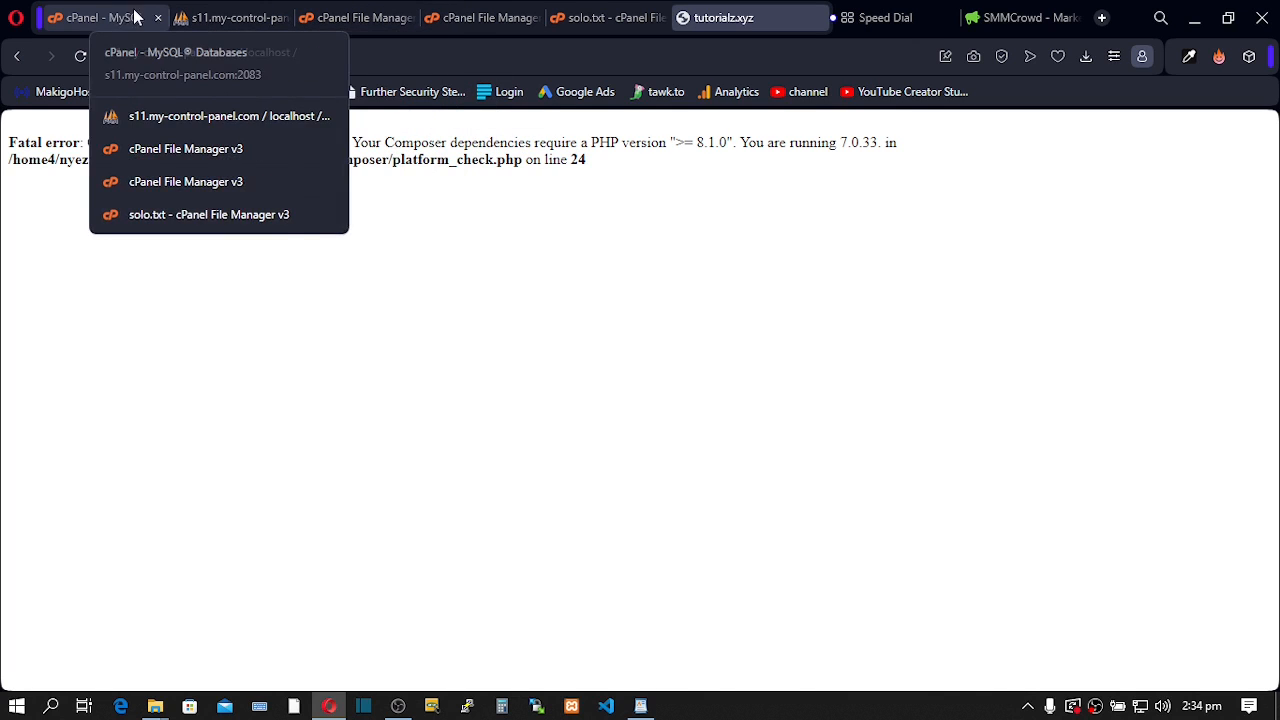
- Open Select PHP Version and apply 8.1 as the current PHP version for tutorialz.xyz
{"action": "left_click", "coordinate": [104, 16]}
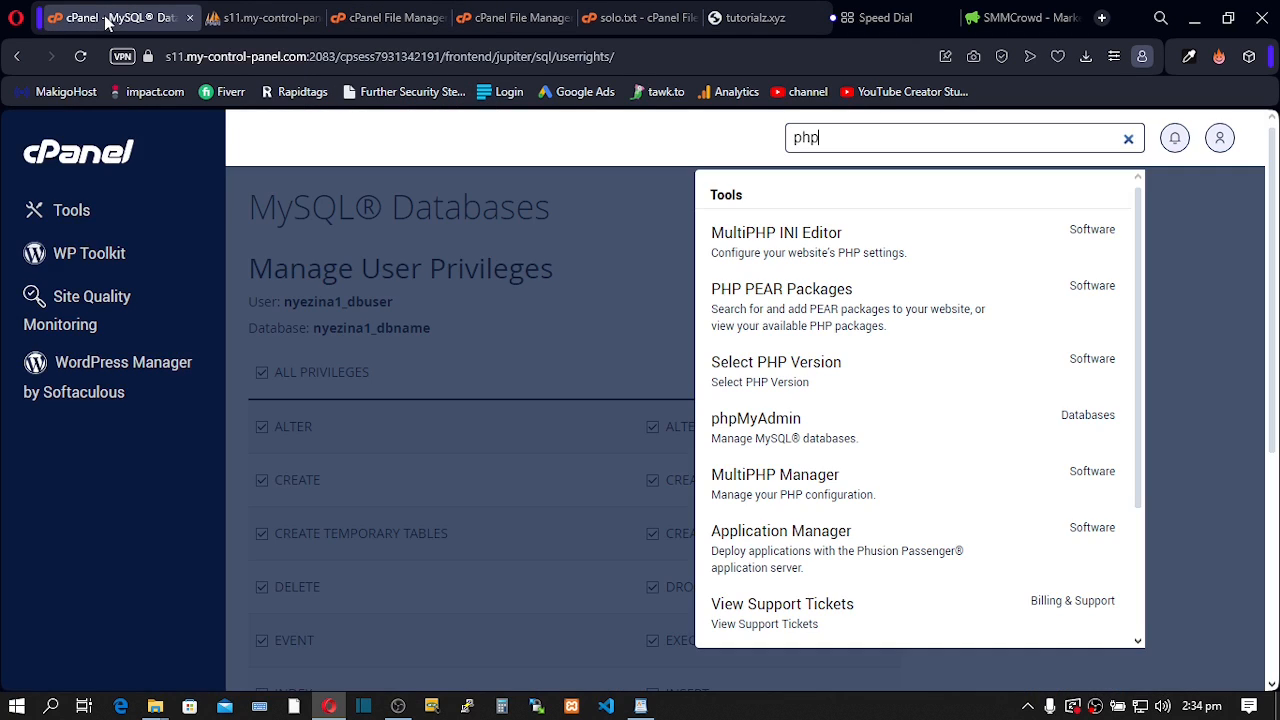
{"action": "left_click_drag", "start_coordinate": [858, 140], "coordinate": [775, 143]}
{"action": "left_click", "coordinate": [784, 370]}
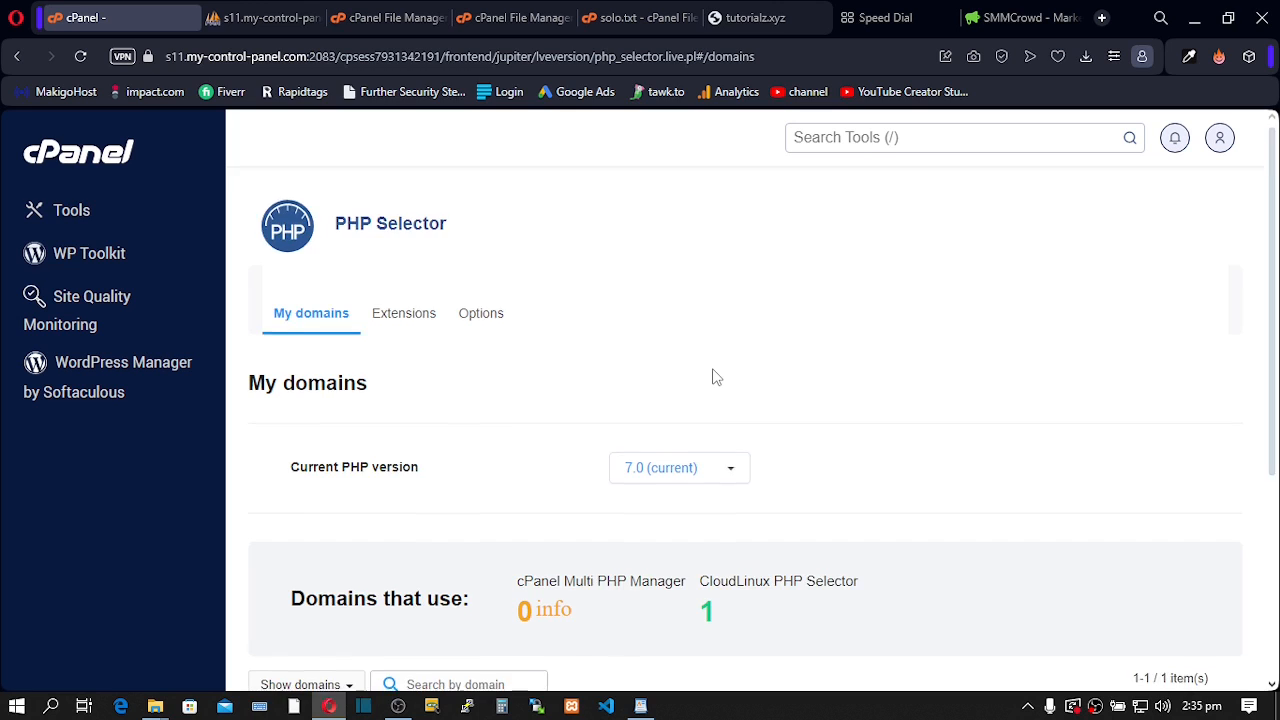
{"action": "scroll", "coordinate": [714, 375], "scroll_direction": "down", "scroll_amount": 1}
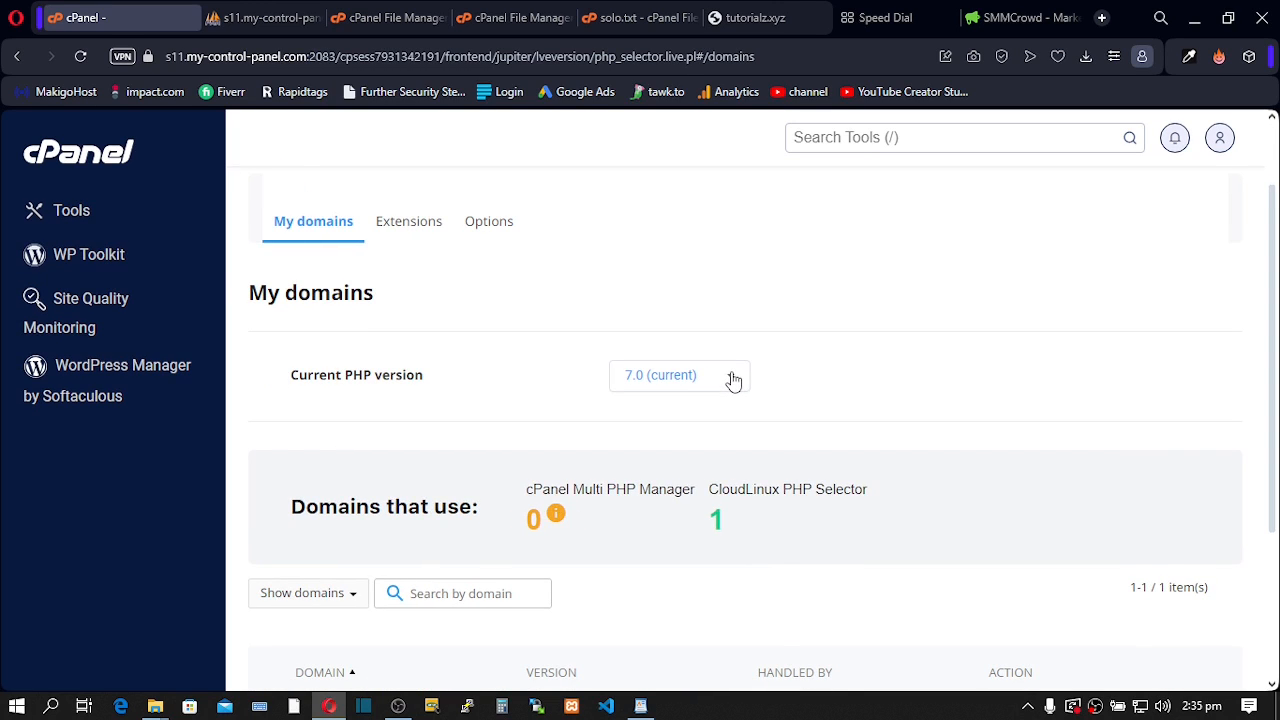
{"action": "left_click", "coordinate": [731, 377]}
{"action": "scroll", "coordinate": [720, 440], "scroll_direction": "down", "scroll_amount": 4}
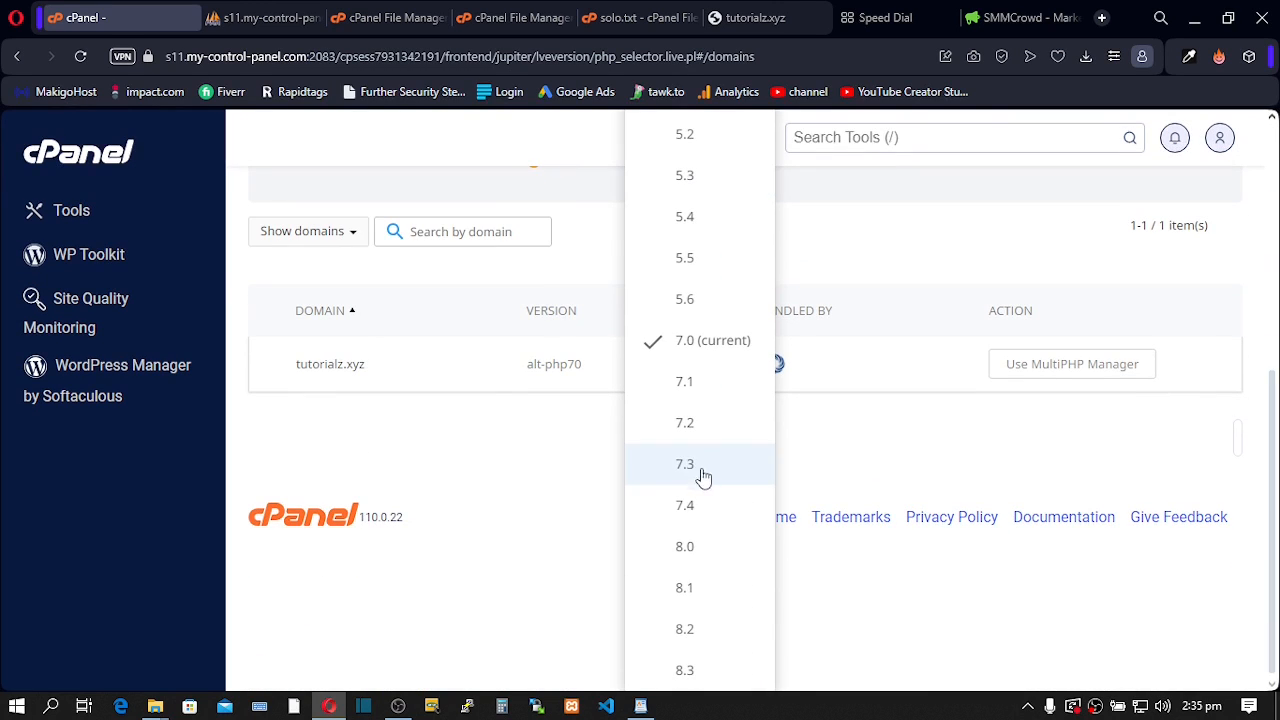
{"action": "left_click", "coordinate": [695, 598]}
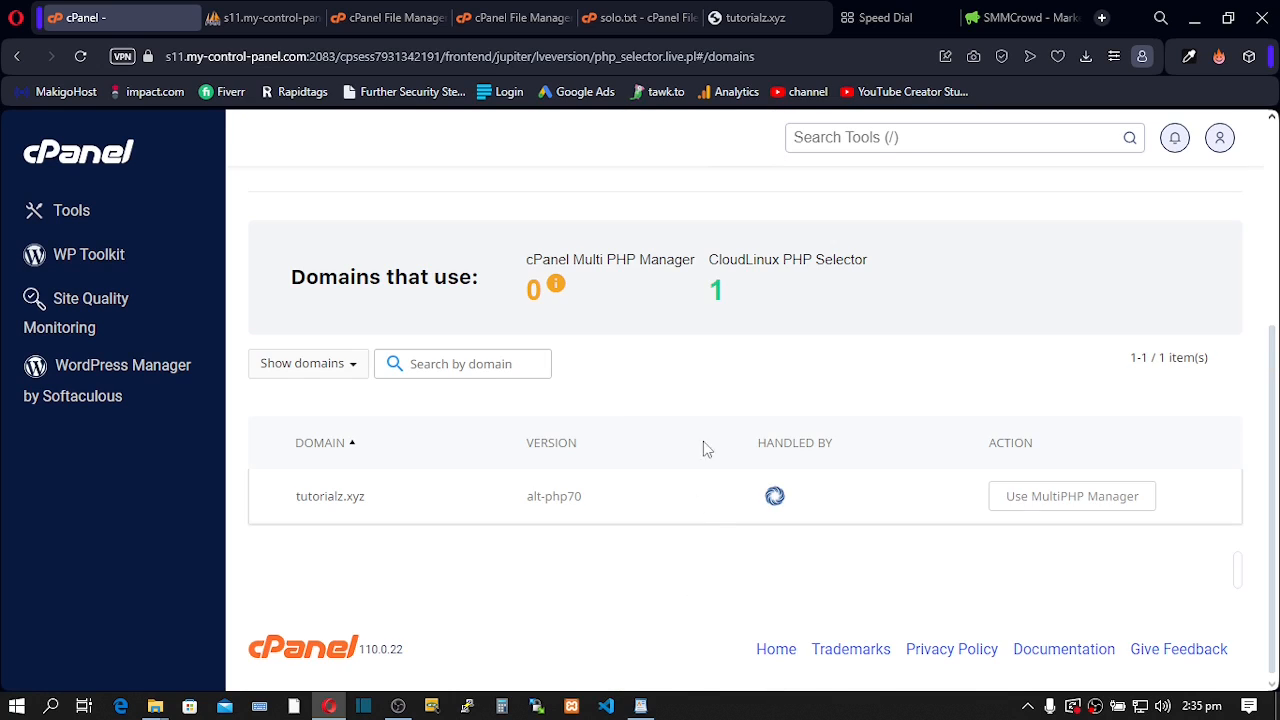
{"action": "scroll", "coordinate": [709, 351], "scroll_direction": "up", "scroll_amount": 2}
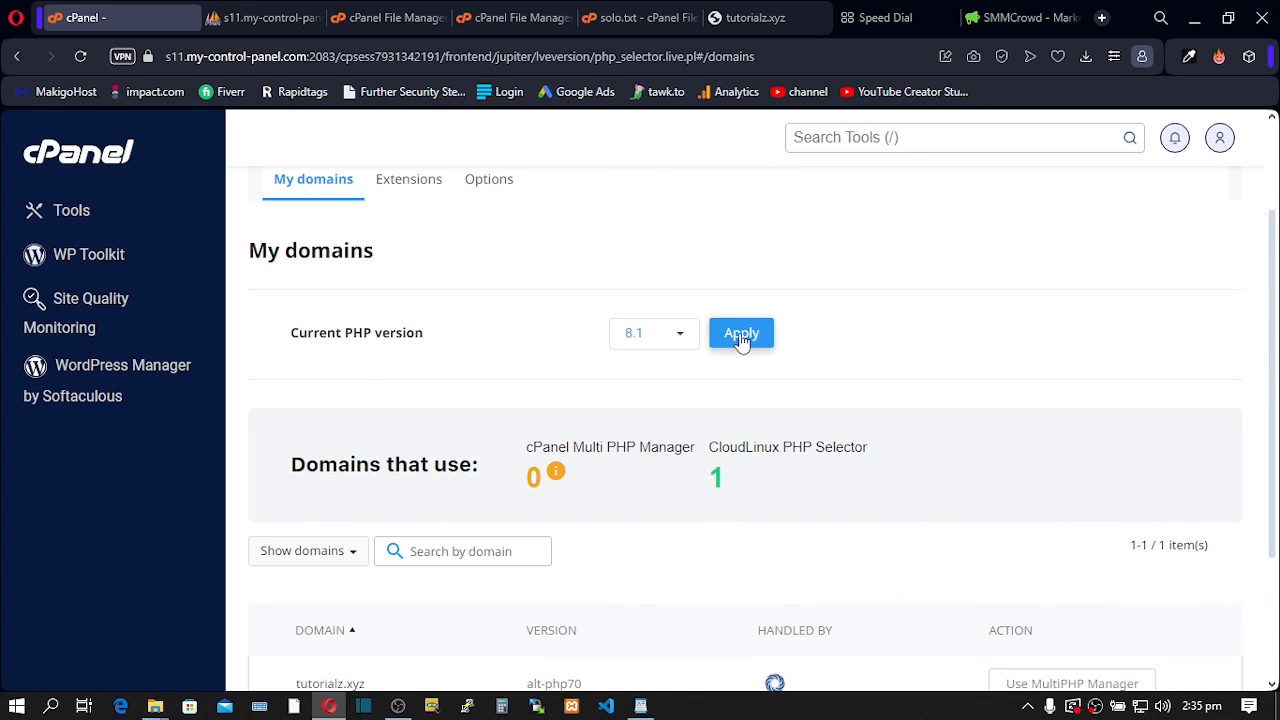
{"action": "left_click", "coordinate": [741, 335]}
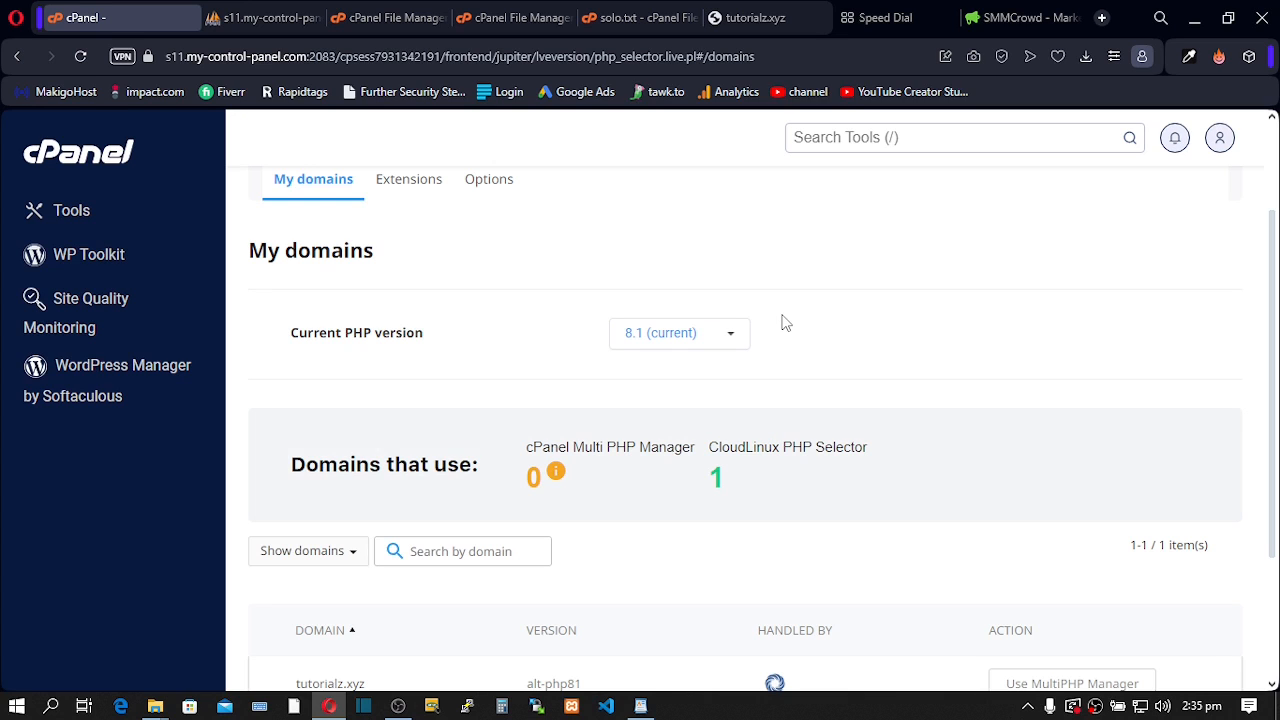
- Reload tutorialz.xyz, highlight its 500 Server Error, then return to the File Manager
{"action": "left_click", "coordinate": [726, 18]}
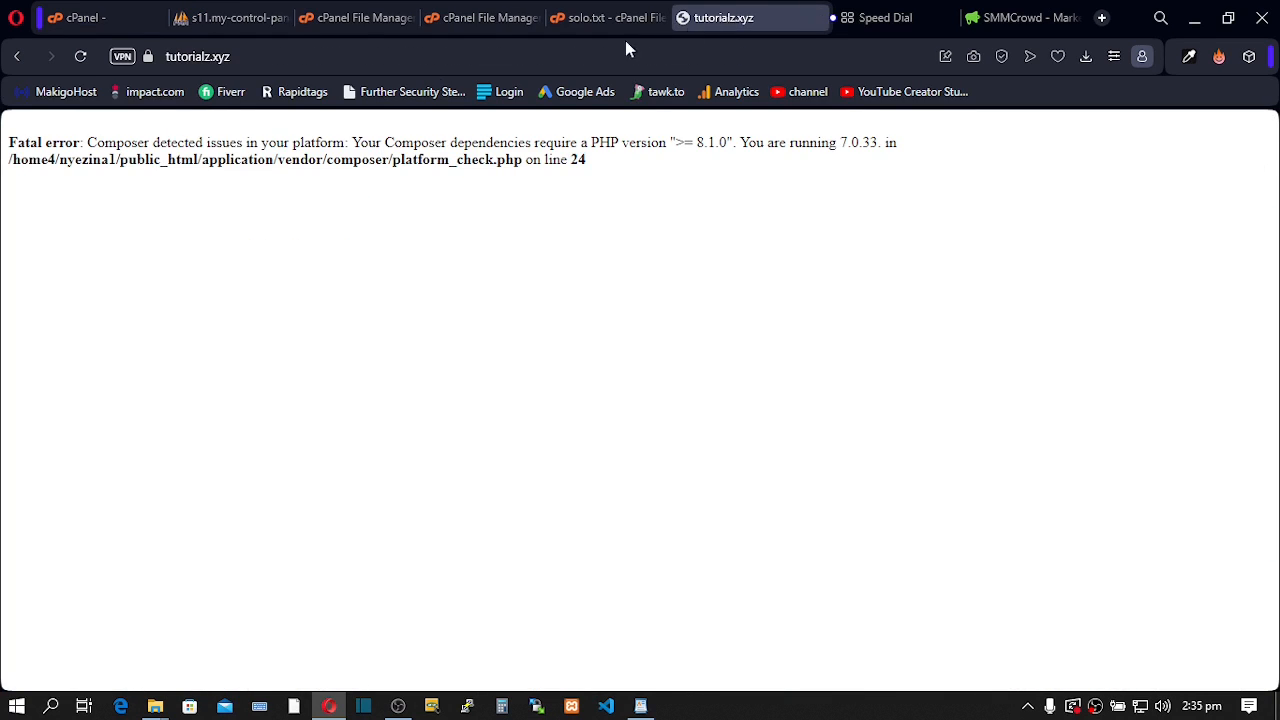
{"action": "left_click", "coordinate": [80, 58]}
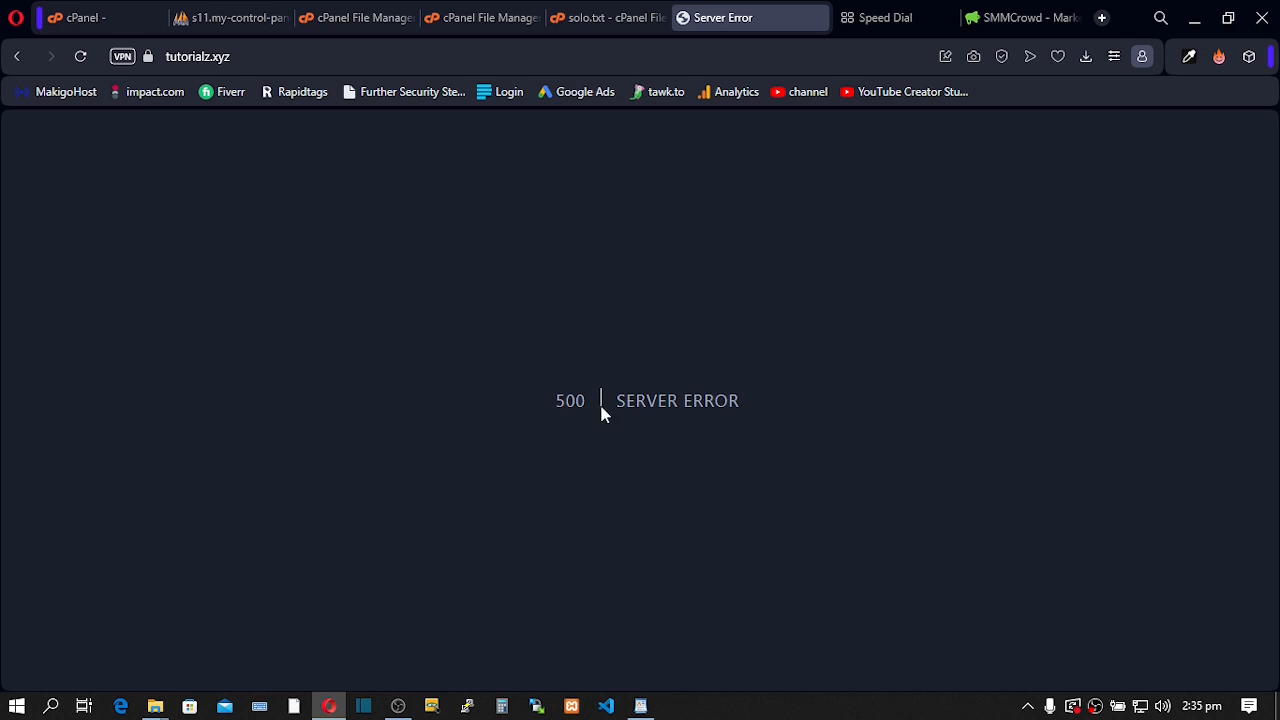
{"action": "left_click_drag", "start_coordinate": [543, 400], "coordinate": [783, 409]}
{"action": "left_click", "coordinate": [620, 426]}
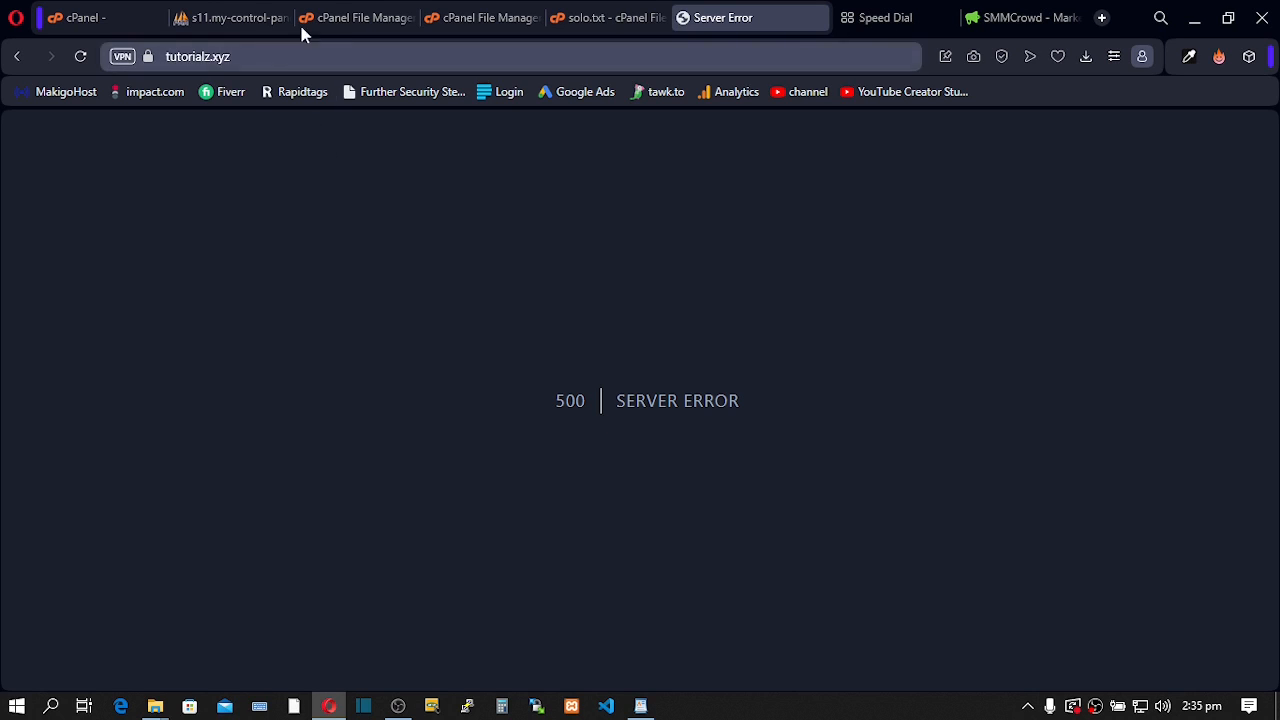
{"action": "left_click", "coordinate": [338, 22]}
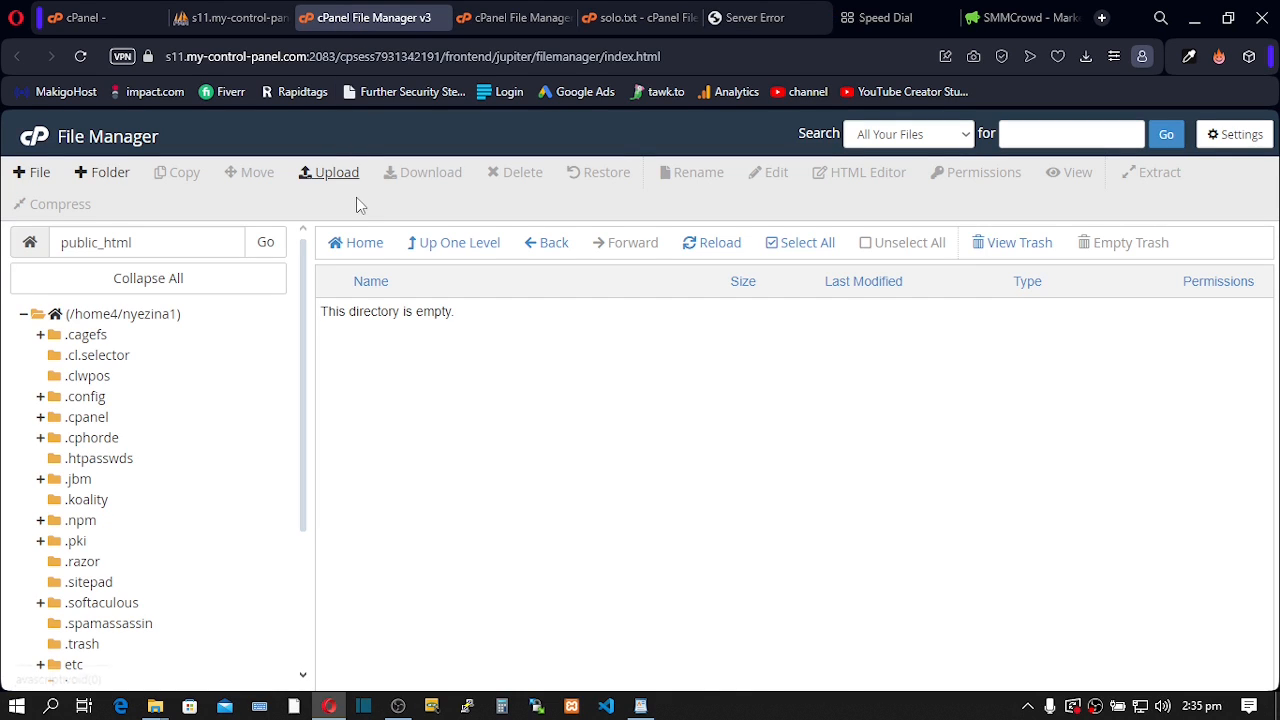
- Open public_html/application in the File Manager and select its .env file
{"action": "left_click", "coordinate": [488, 22]}
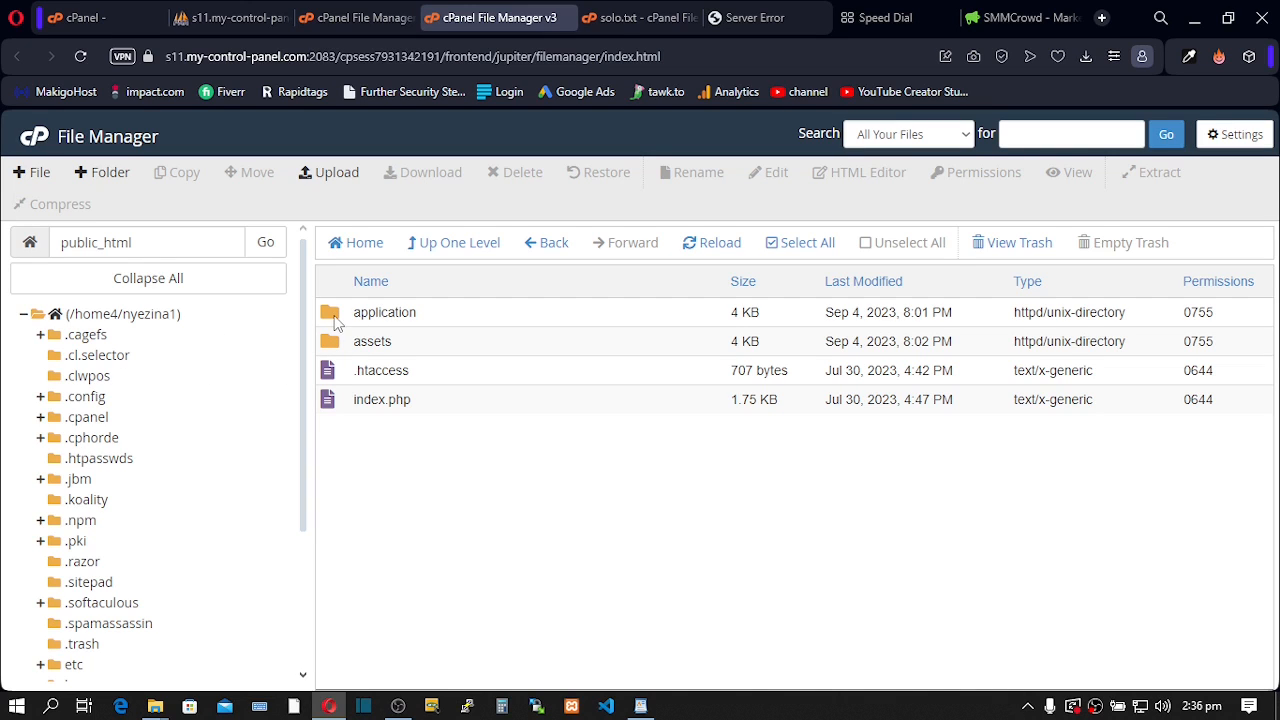
{"action": "left_click", "coordinate": [362, 313]}
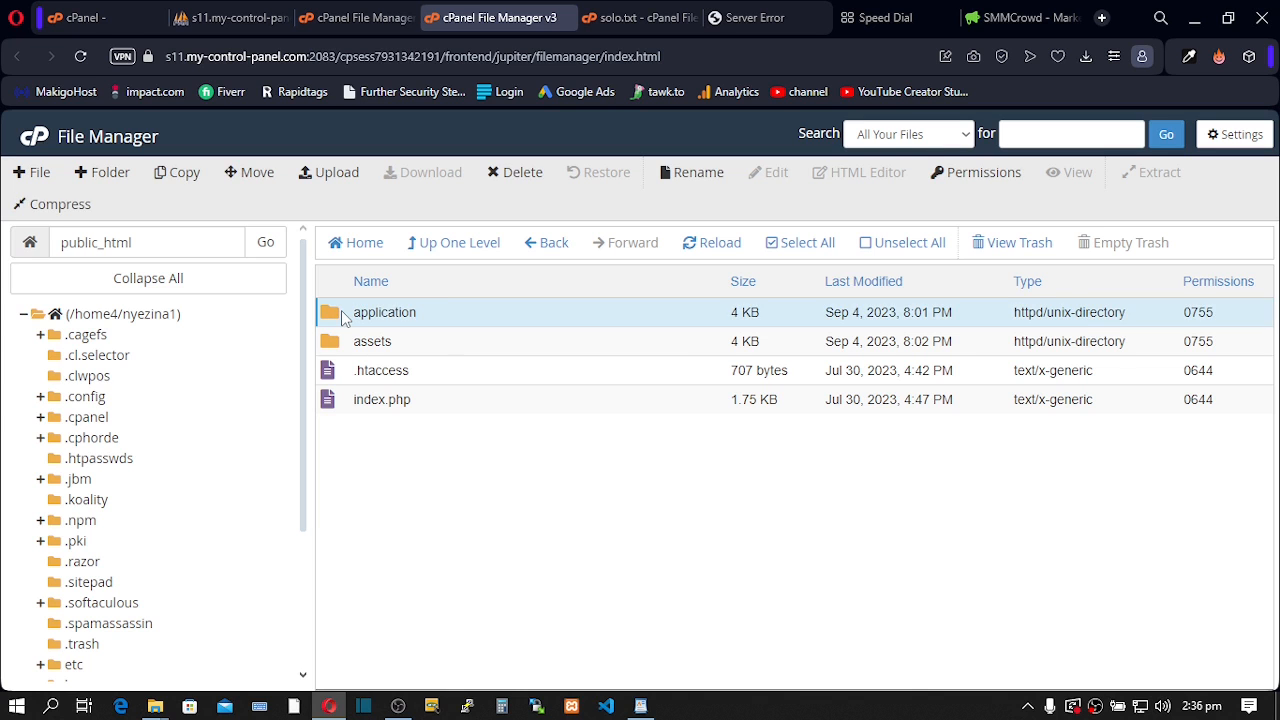
{"action": "double_click", "coordinate": [341, 312]}
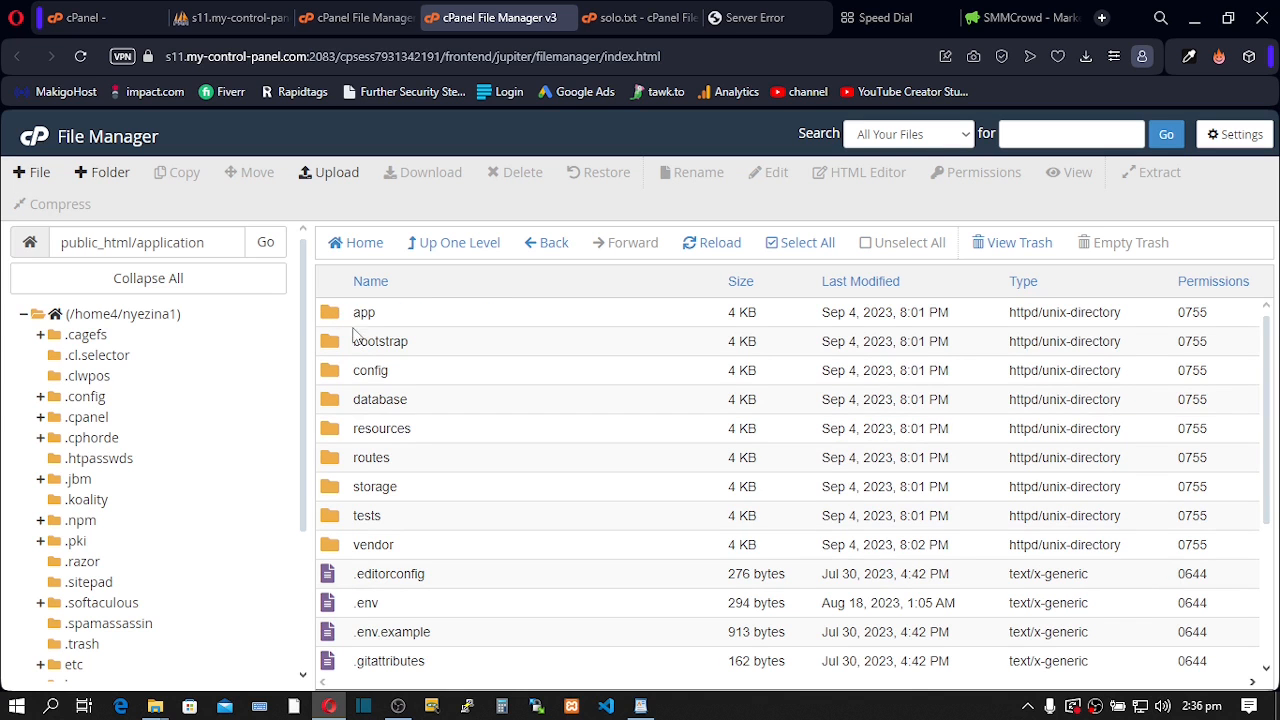
{"action": "scroll", "coordinate": [388, 412], "scroll_direction": "down", "scroll_amount": 3}
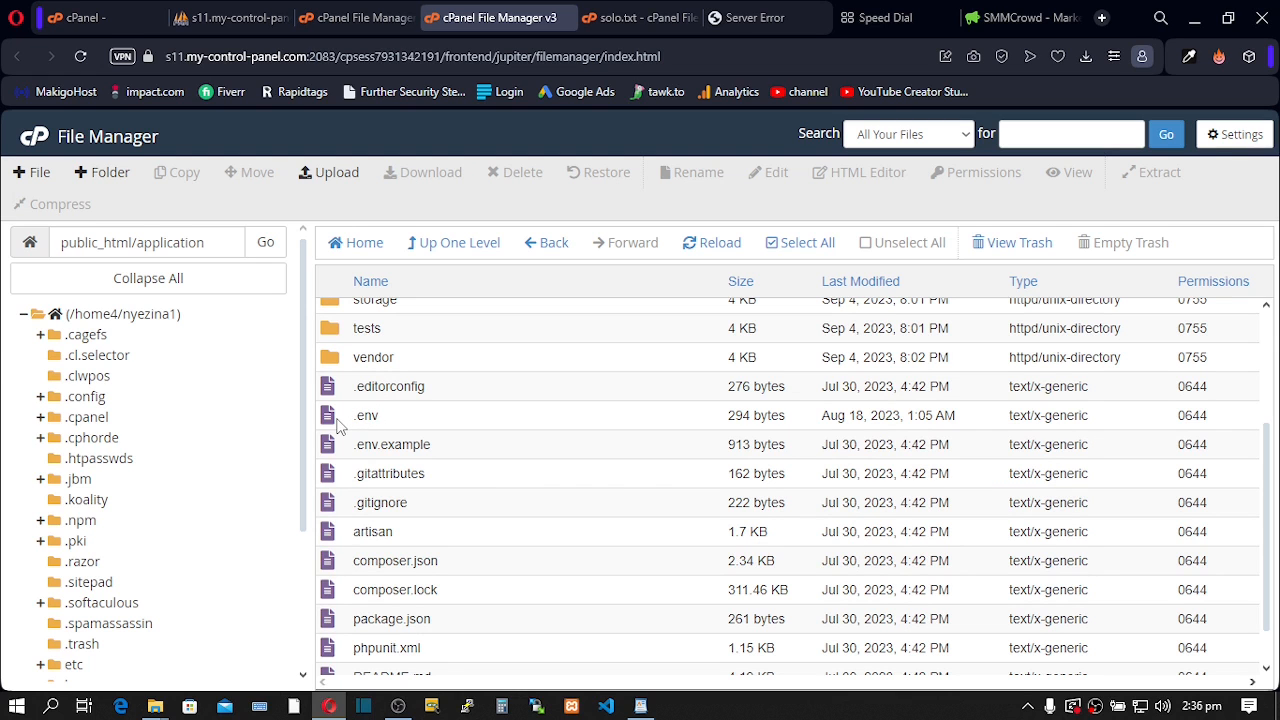
{"action": "left_click", "coordinate": [357, 418]}
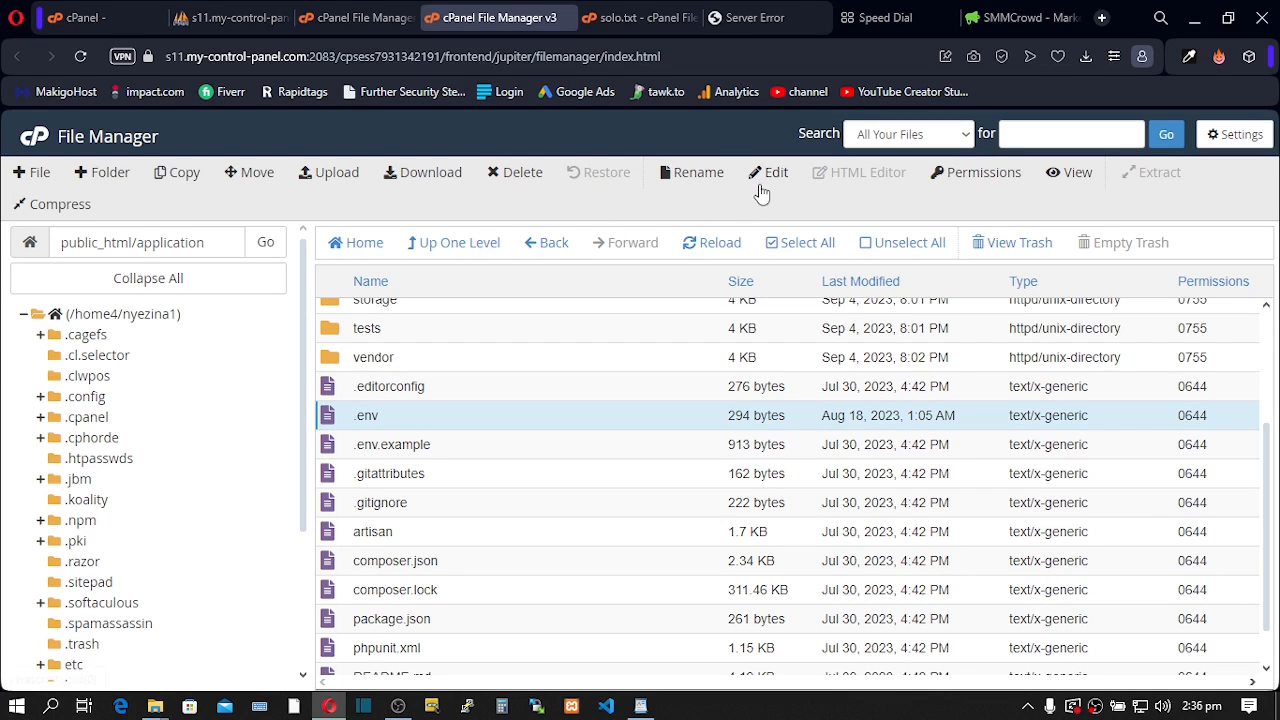
- Change APP_DEBUG from false to true in the .env file and save it
{"action": "left_click", "coordinate": [759, 176]}
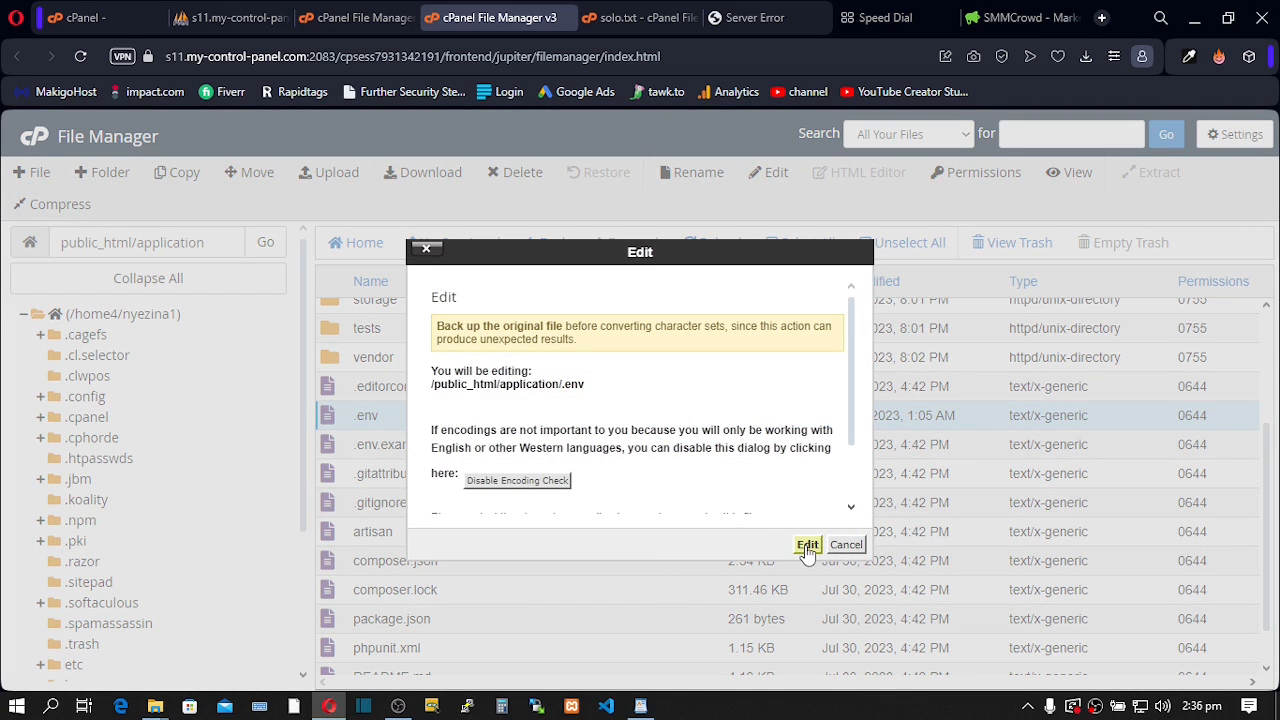
{"action": "left_click", "coordinate": [806, 546]}
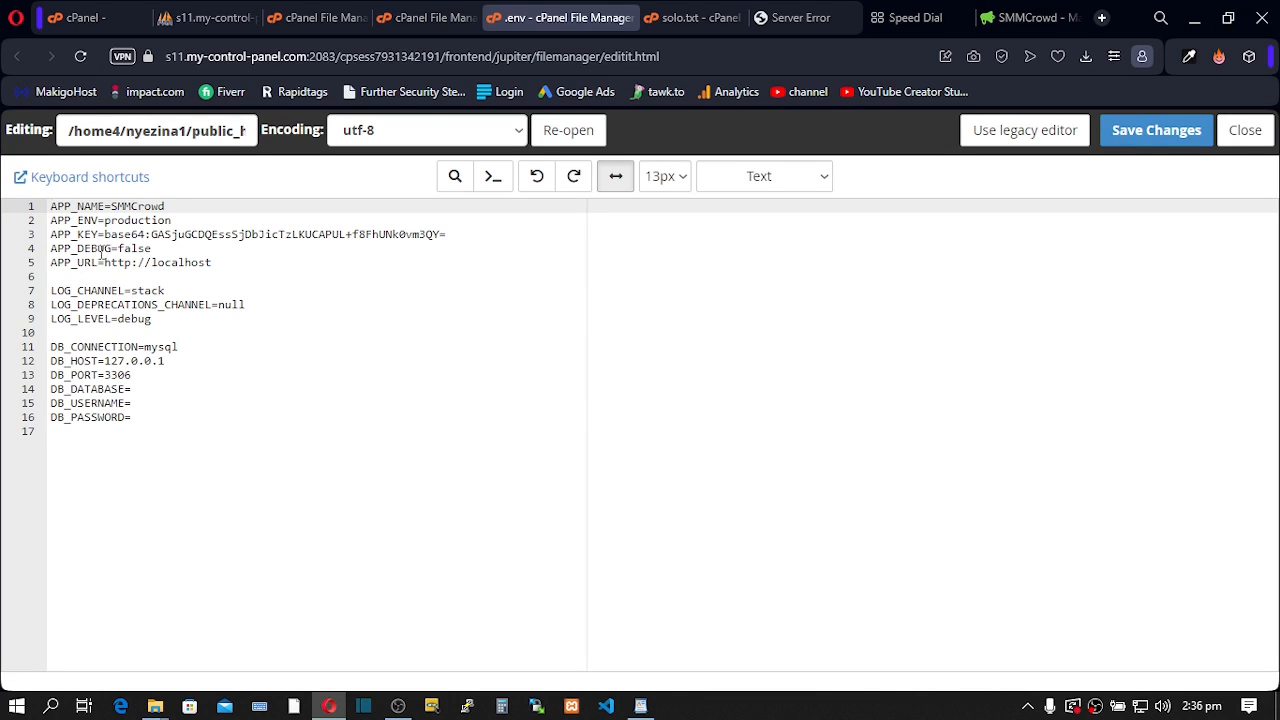
{"action": "left_click_drag", "start_coordinate": [119, 249], "coordinate": [152, 248]}
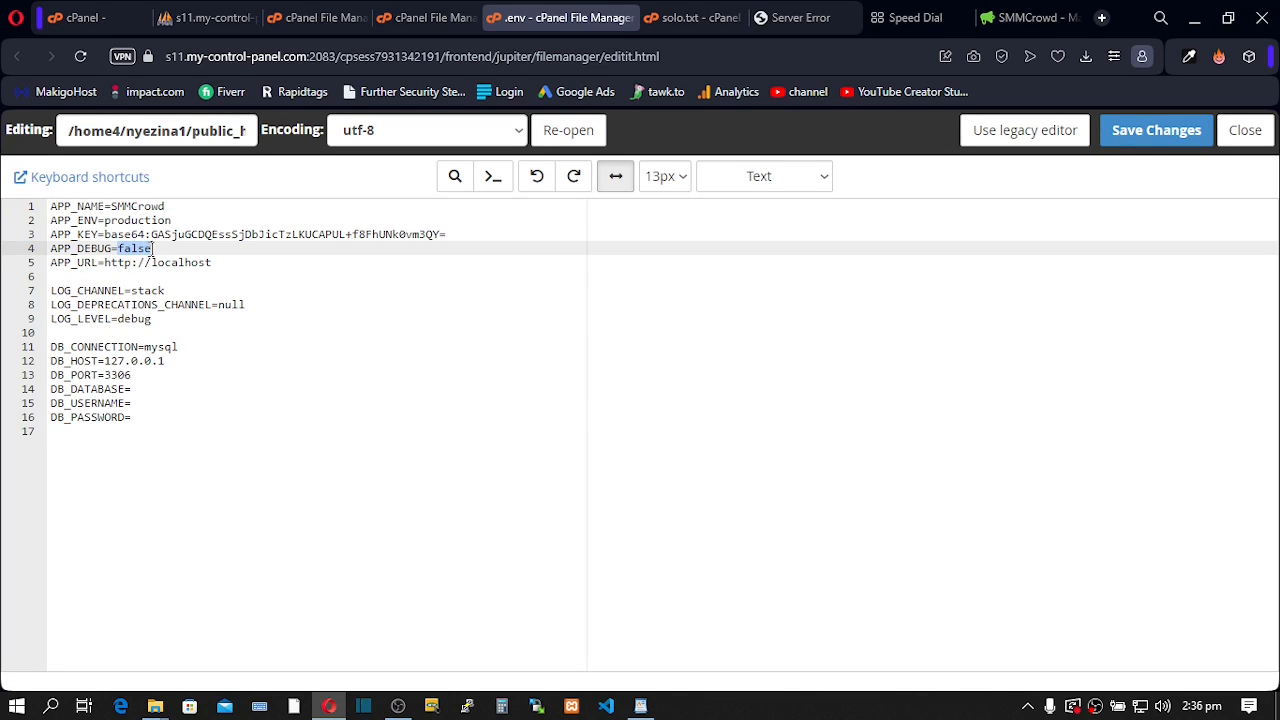
{"action": "type", "text": "tru"}
{"action": "left_click", "coordinate": [1142, 129]}
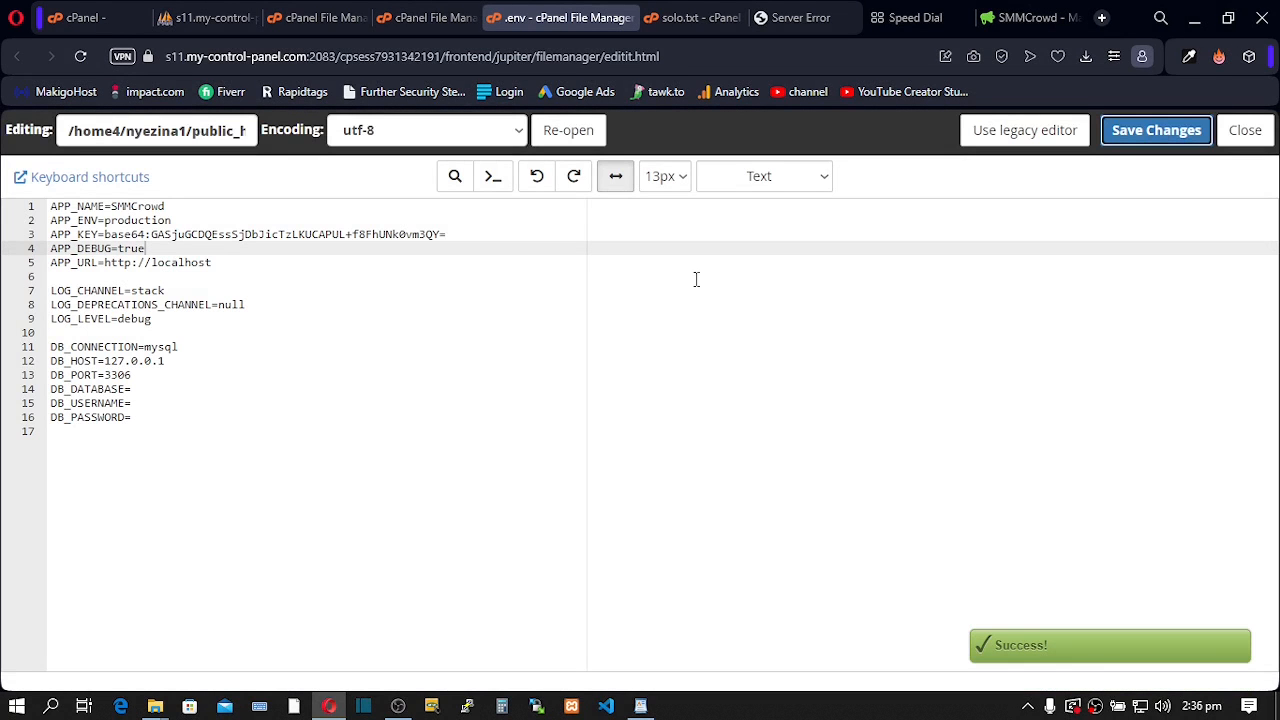
{"action": "left_click", "coordinate": [1020, 14]}
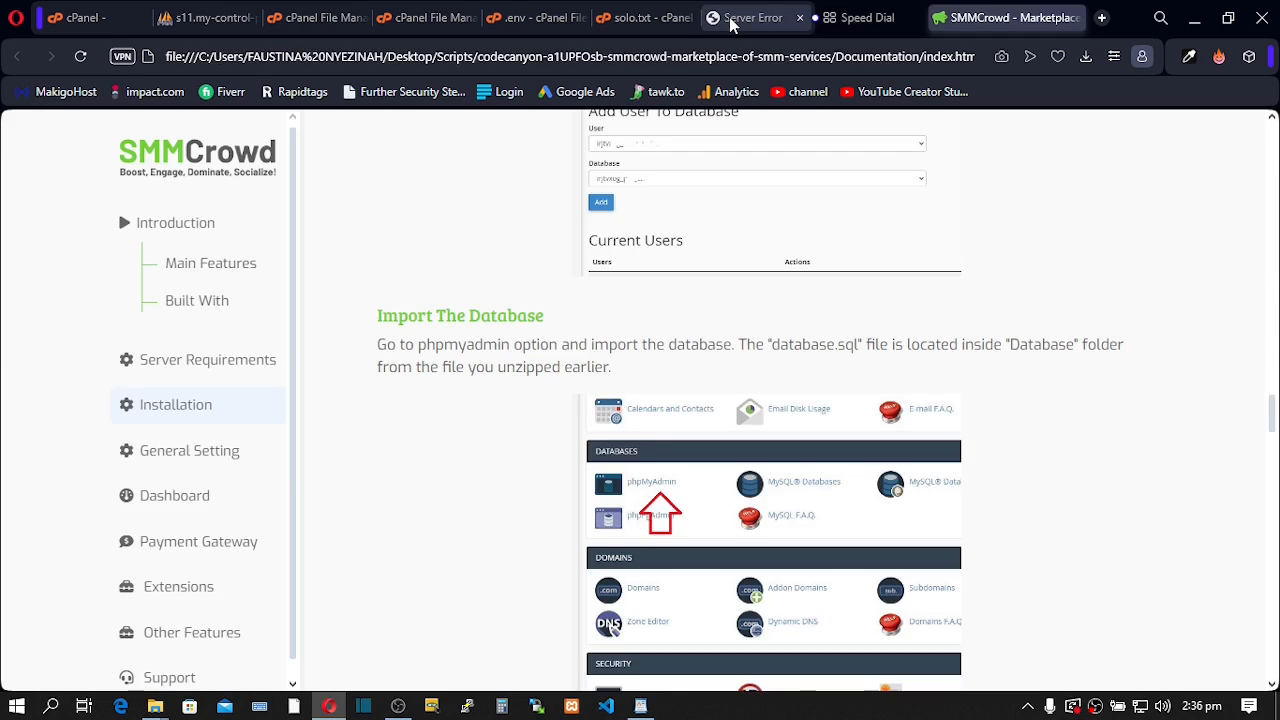
{"action": "left_click", "coordinate": [731, 24]}
- Reload tutorialz.xyz and read the SQLSTATE[28000] access-denied connection error details
{"action": "left_click", "coordinate": [79, 57]}
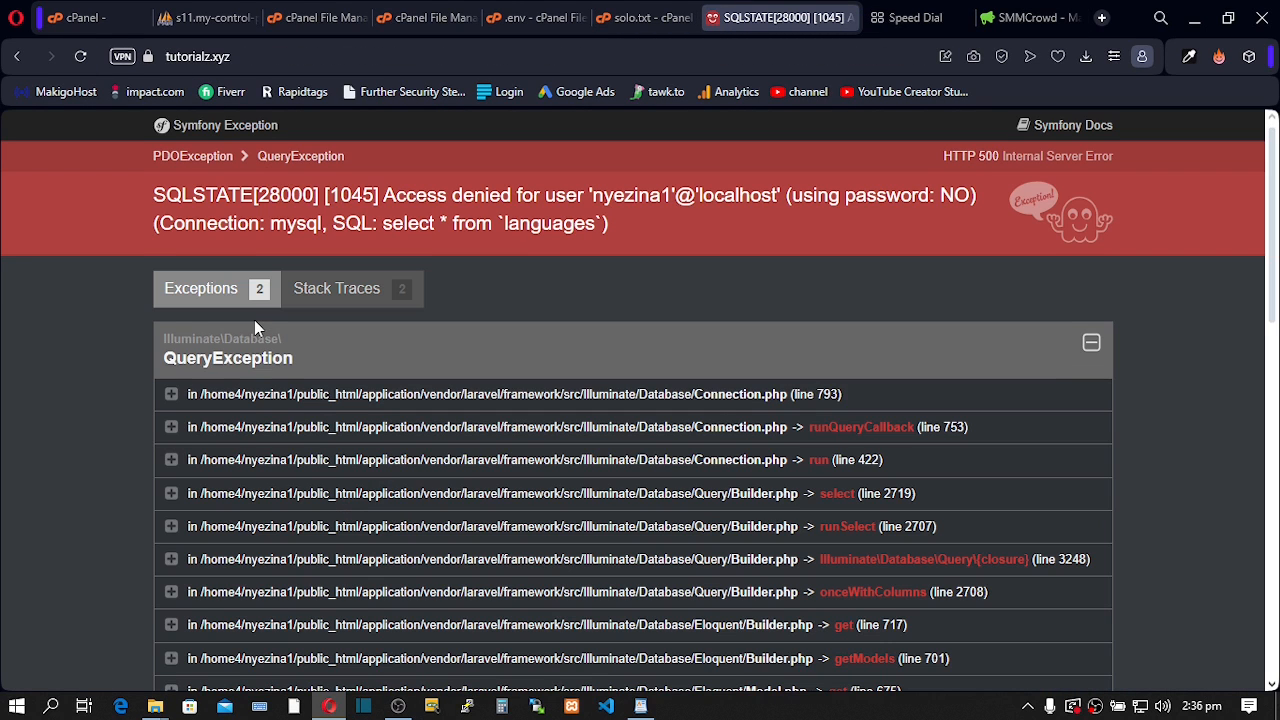
{"action": "left_click_drag", "start_coordinate": [183, 193], "coordinate": [481, 184]}
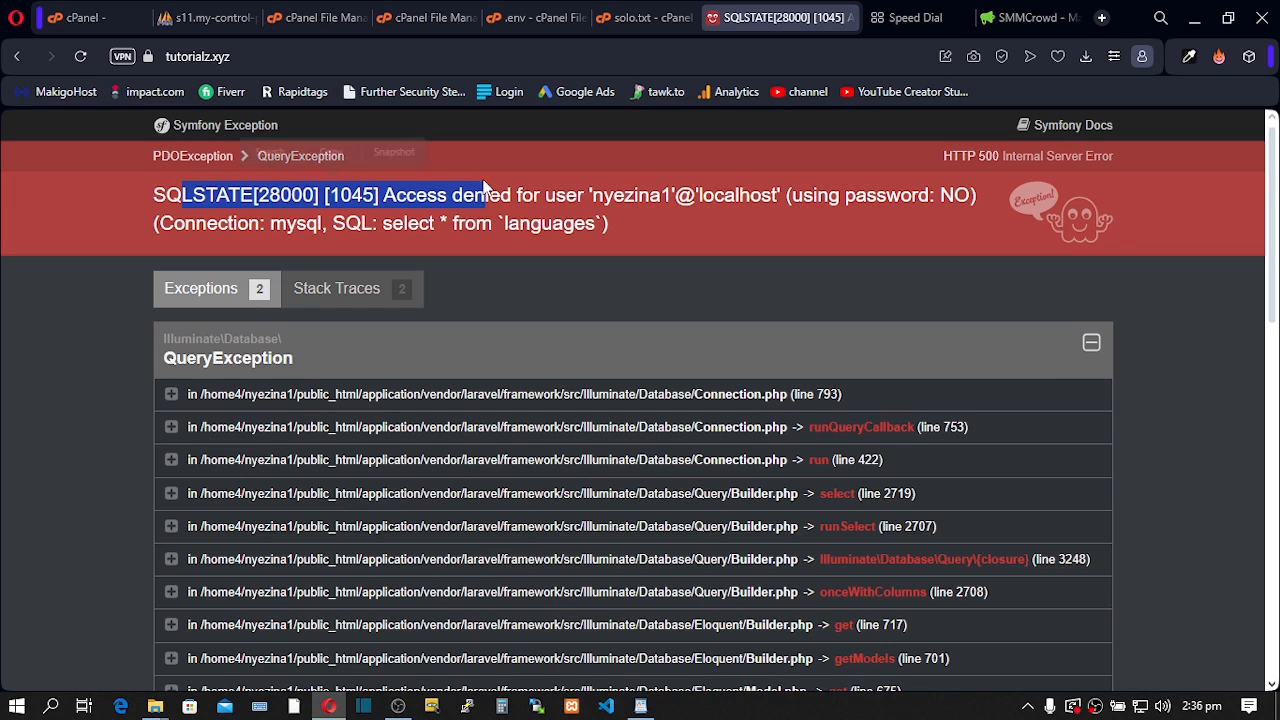
{"action": "left_click", "coordinate": [230, 225]}
{"action": "double_click", "coordinate": [230, 225]}
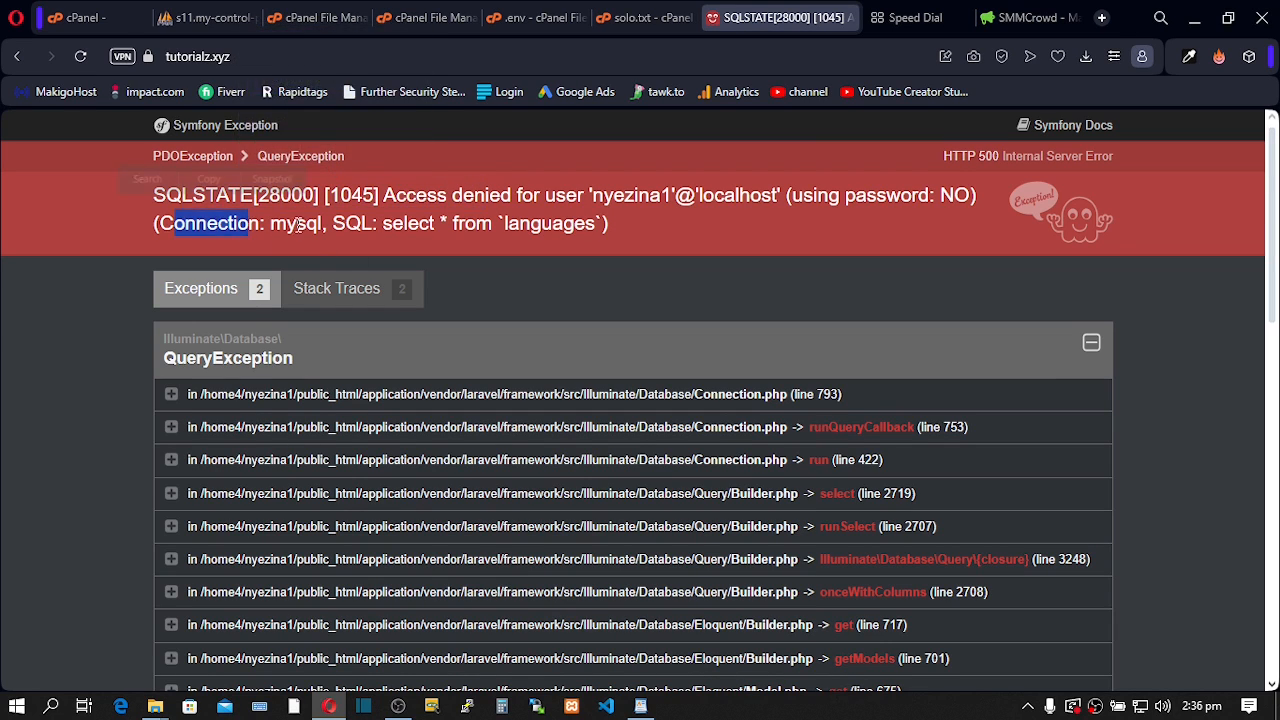
{"action": "left_click_drag", "start_coordinate": [296, 224], "coordinate": [374, 224]}
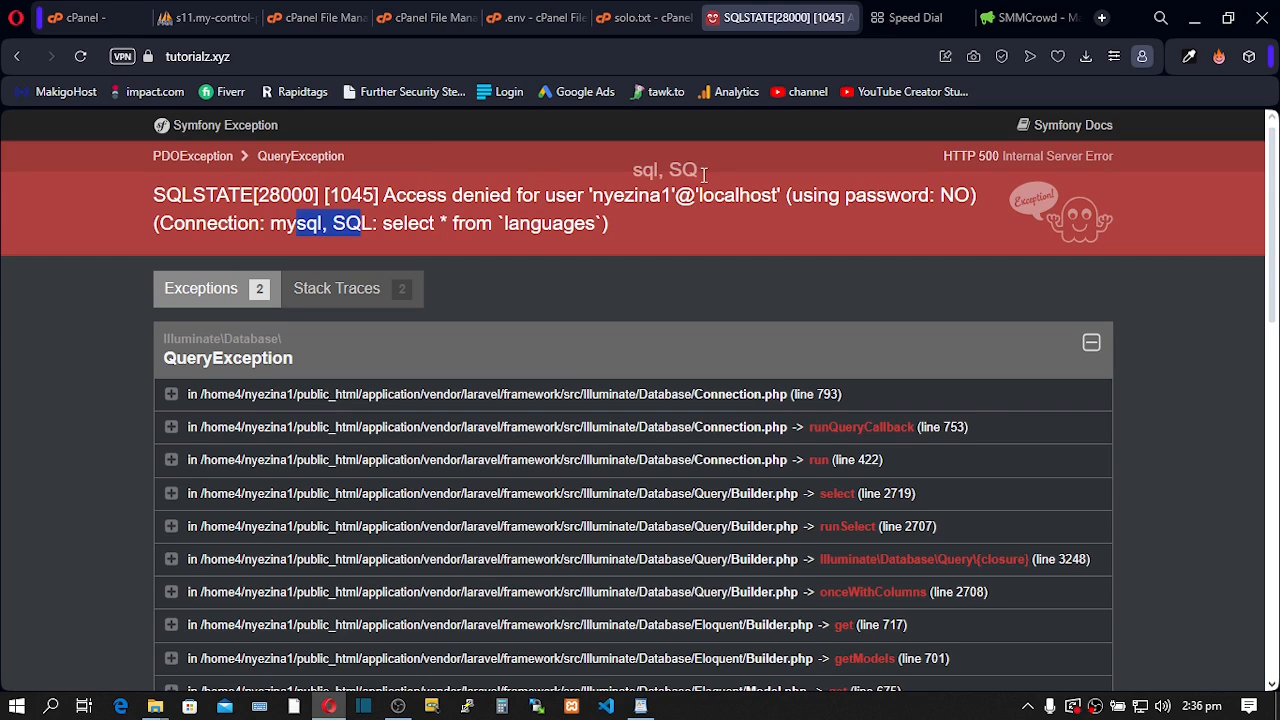
{"action": "double_click", "coordinate": [528, 196]}
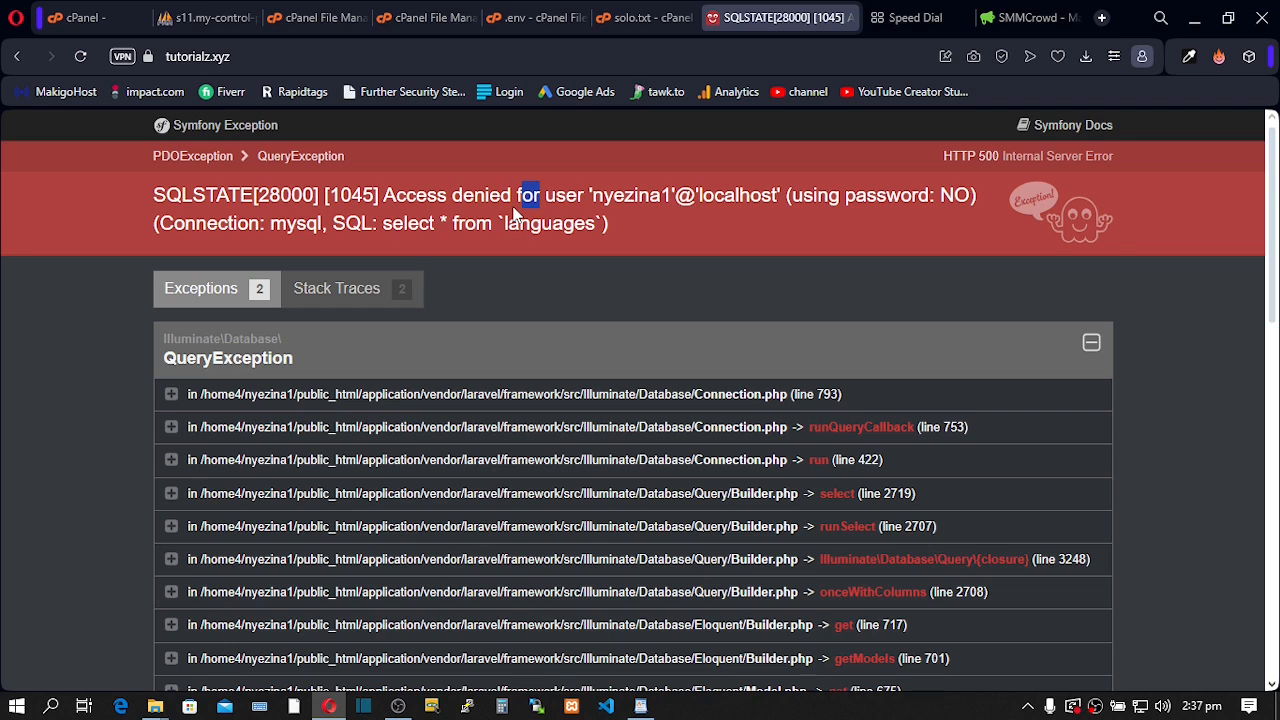
{"action": "left_click", "coordinate": [513, 215]}
- Copy the database name from the WordPad notes and paste it after DB_DATABASE=
{"action": "left_click", "coordinate": [643, 708]}
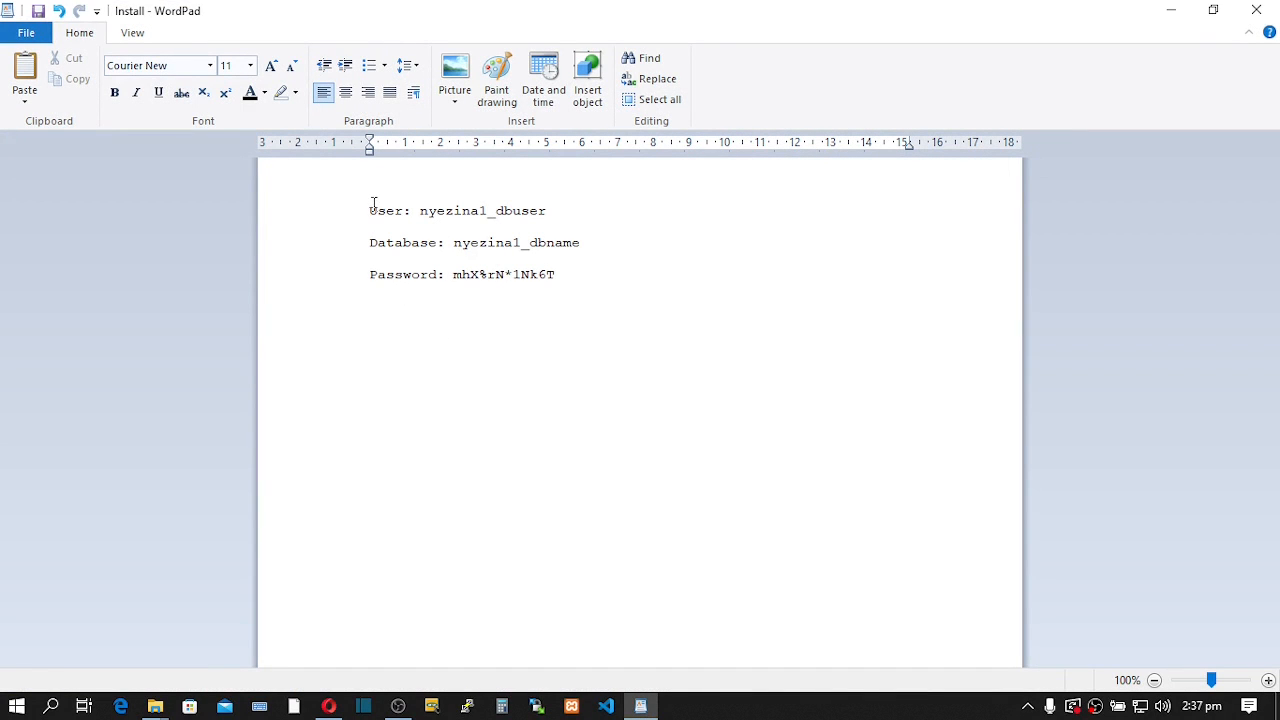
{"action": "left_click_drag", "start_coordinate": [382, 220], "coordinate": [588, 283]}
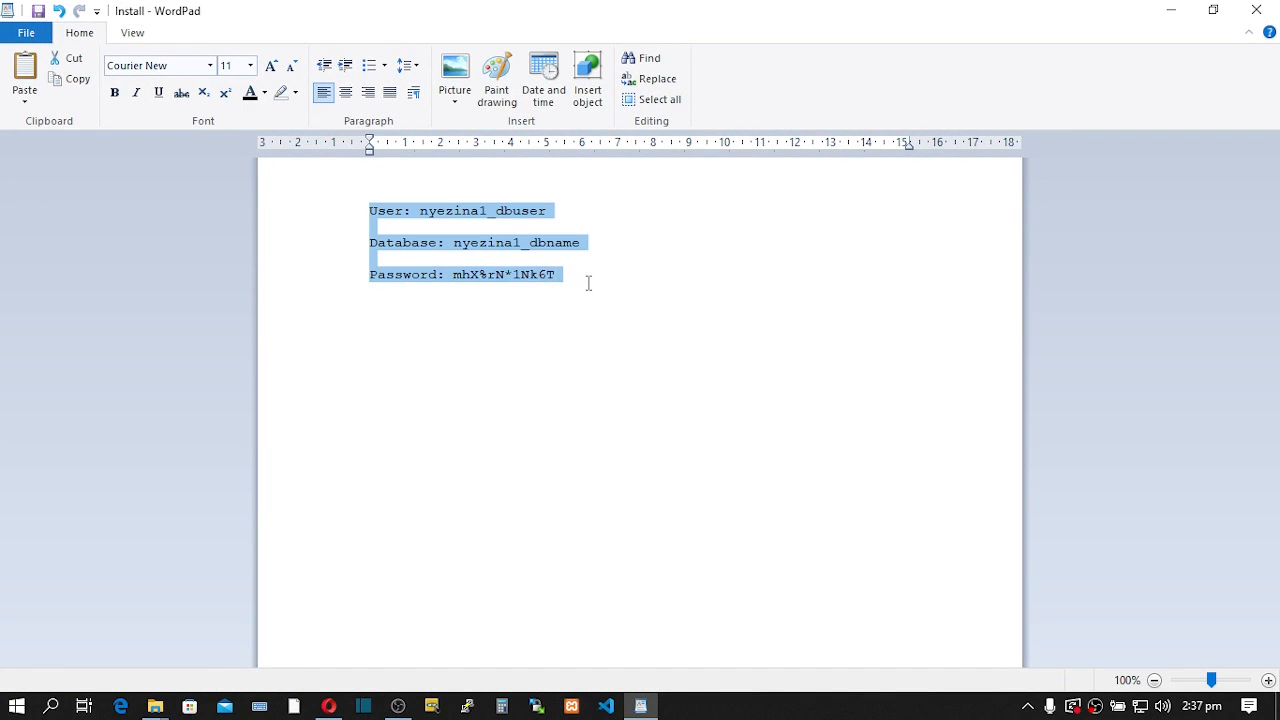
{"action": "left_click", "coordinate": [563, 307]}
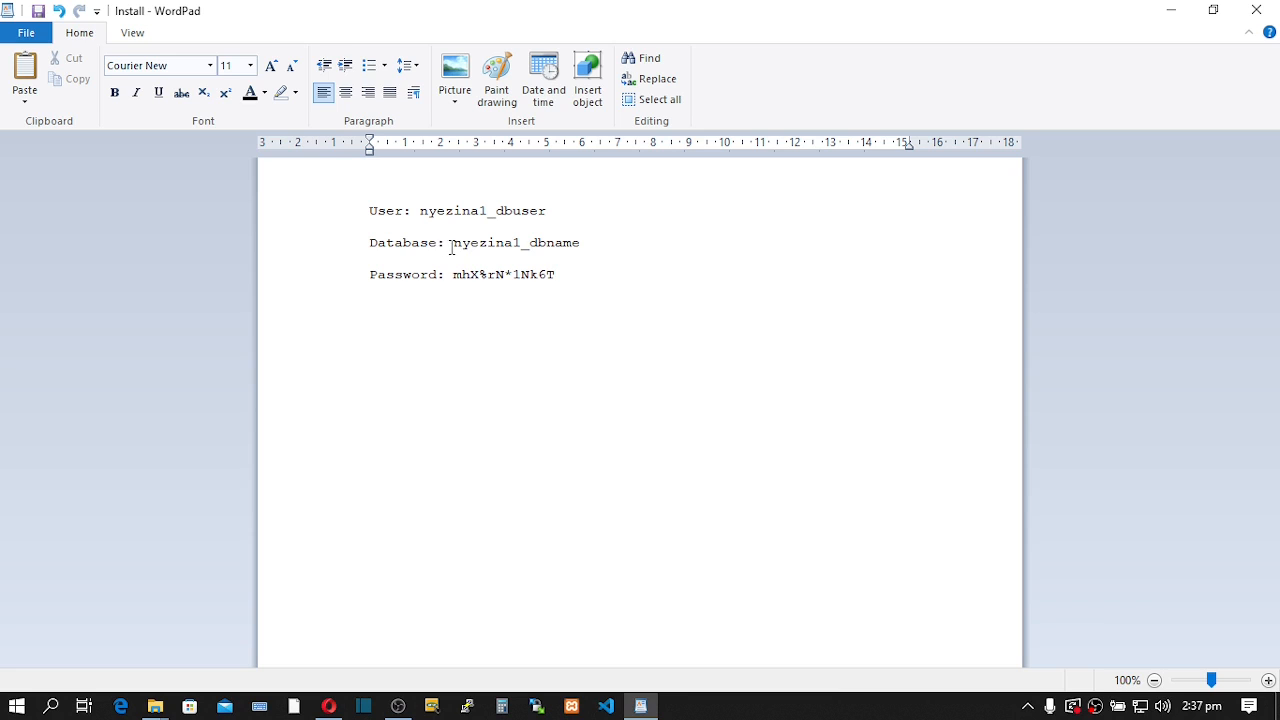
{"action": "left_click_drag", "start_coordinate": [457, 246], "coordinate": [577, 246]}
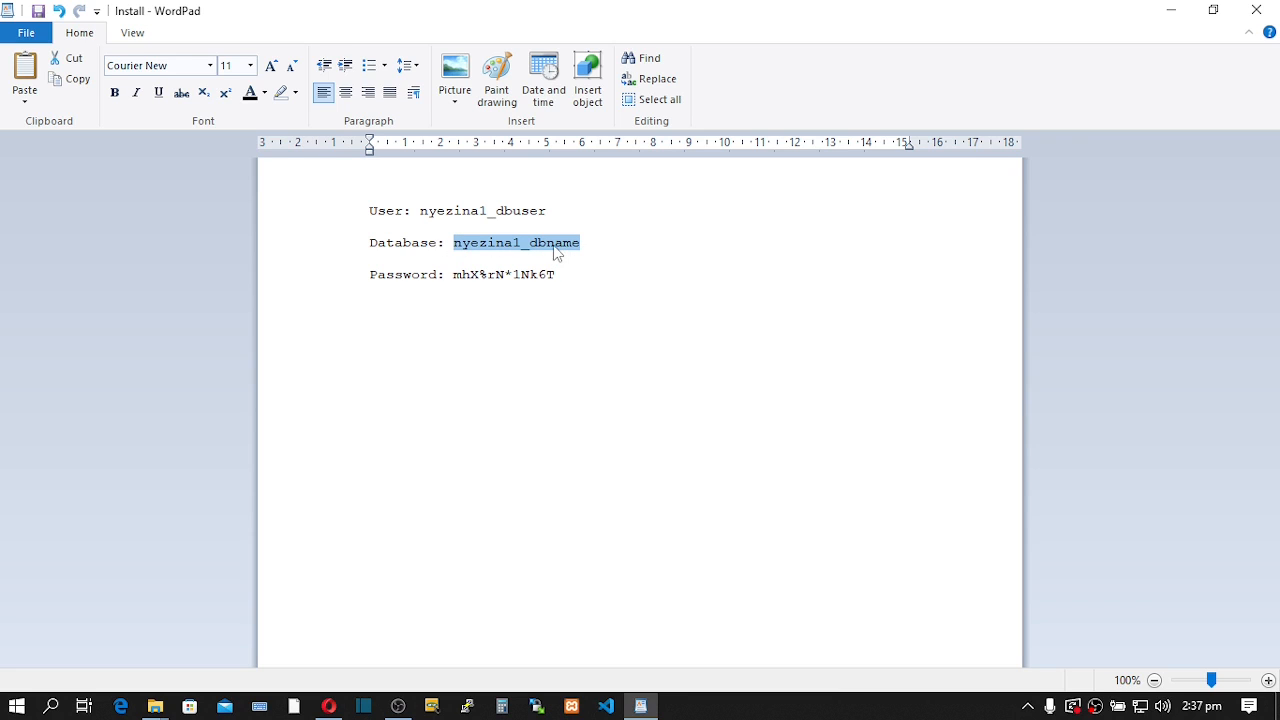
{"action": "right_click", "coordinate": [550, 245]}
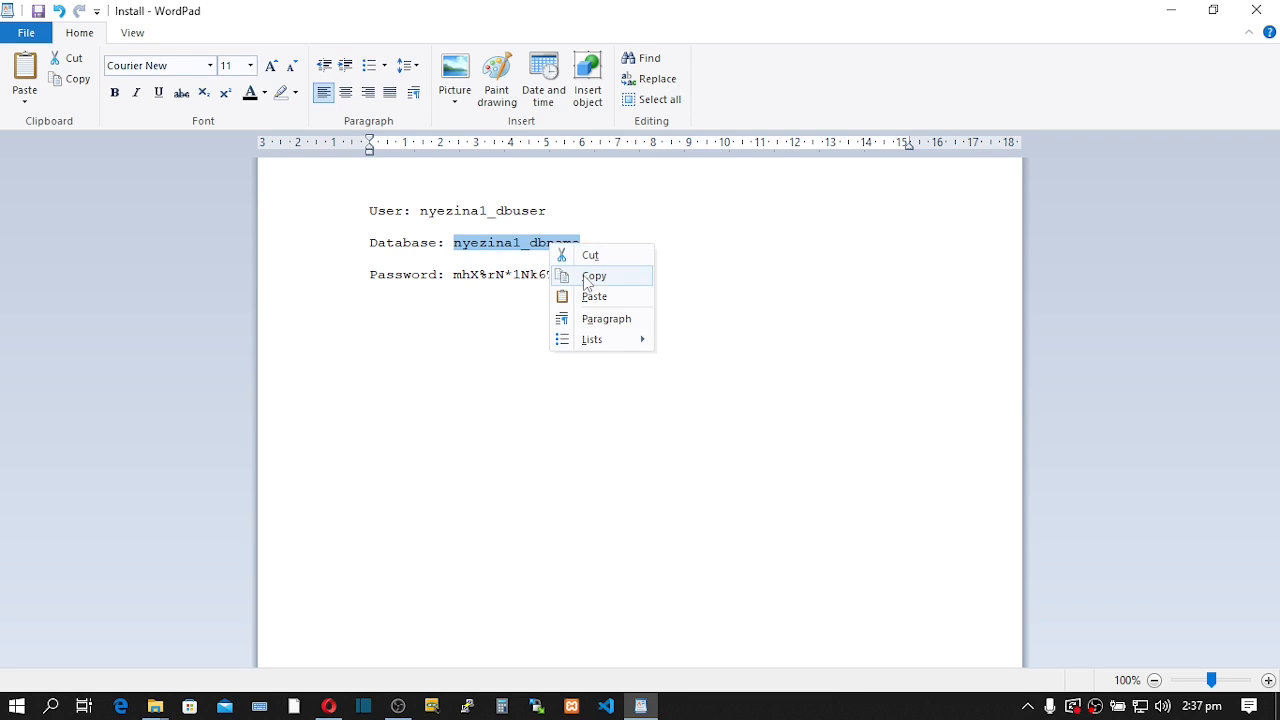
{"action": "left_click", "coordinate": [590, 276]}
{"action": "mouse_move", "coordinate": [340, 708]}
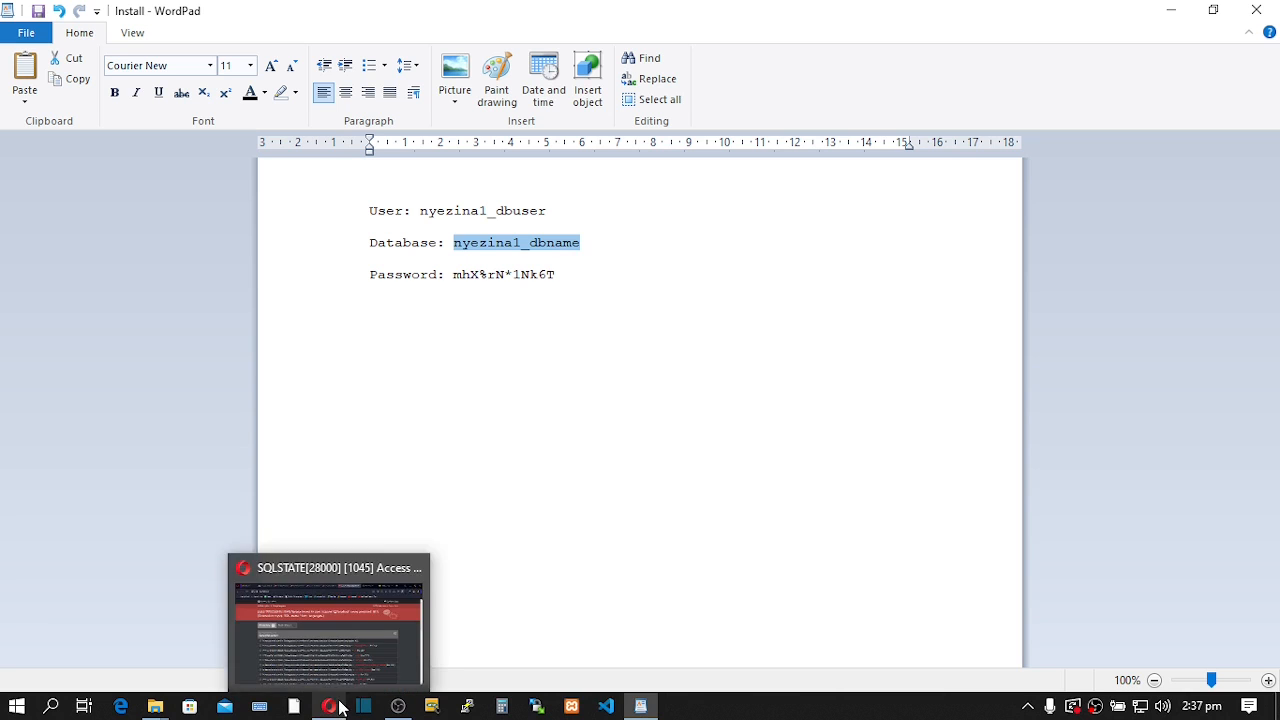
{"action": "left_click", "coordinate": [331, 660]}
{"action": "left_click", "coordinate": [530, 12]}
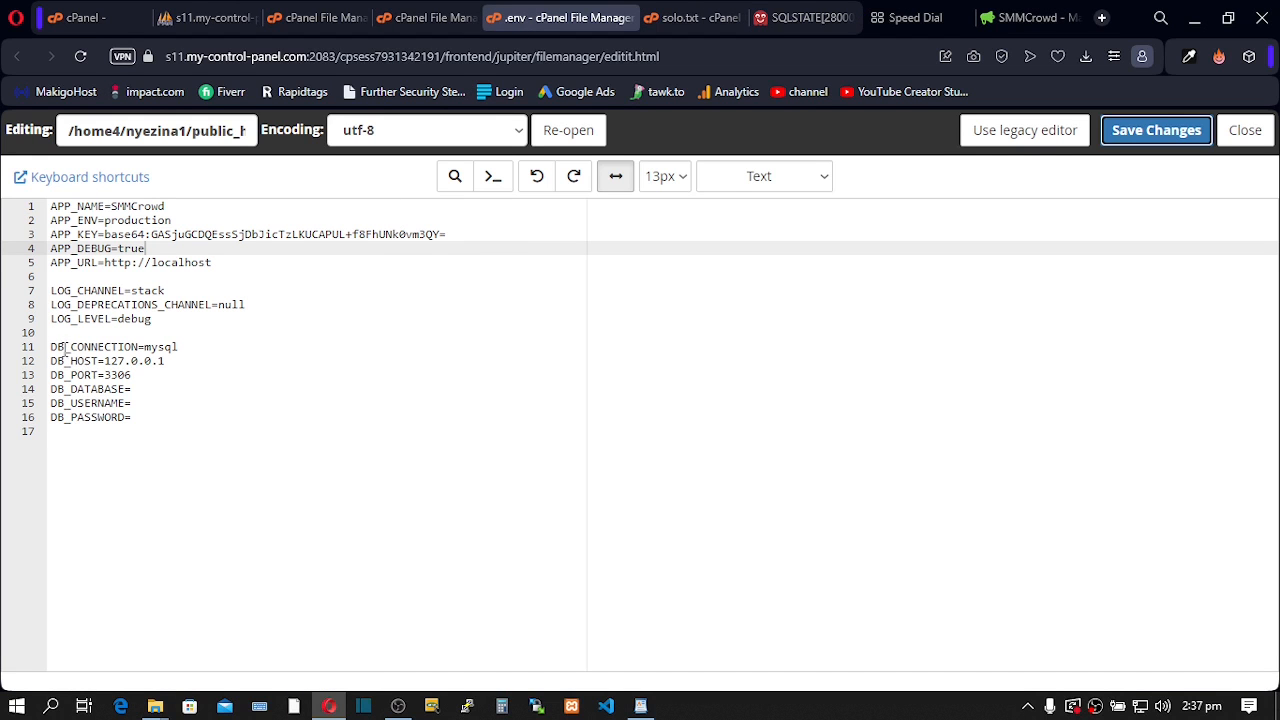
{"action": "left_click_drag", "start_coordinate": [53, 341], "coordinate": [147, 431]}
{"action": "left_click", "coordinate": [123, 455]}
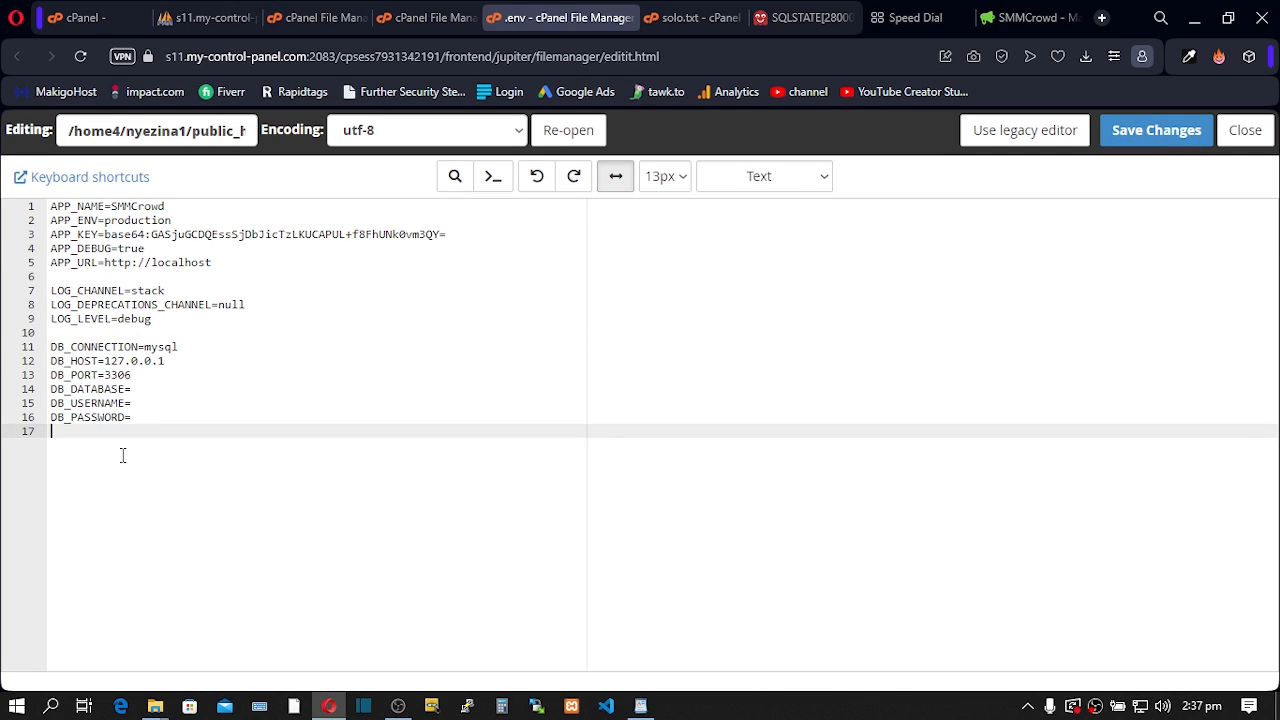
{"action": "left_click", "coordinate": [141, 389]}
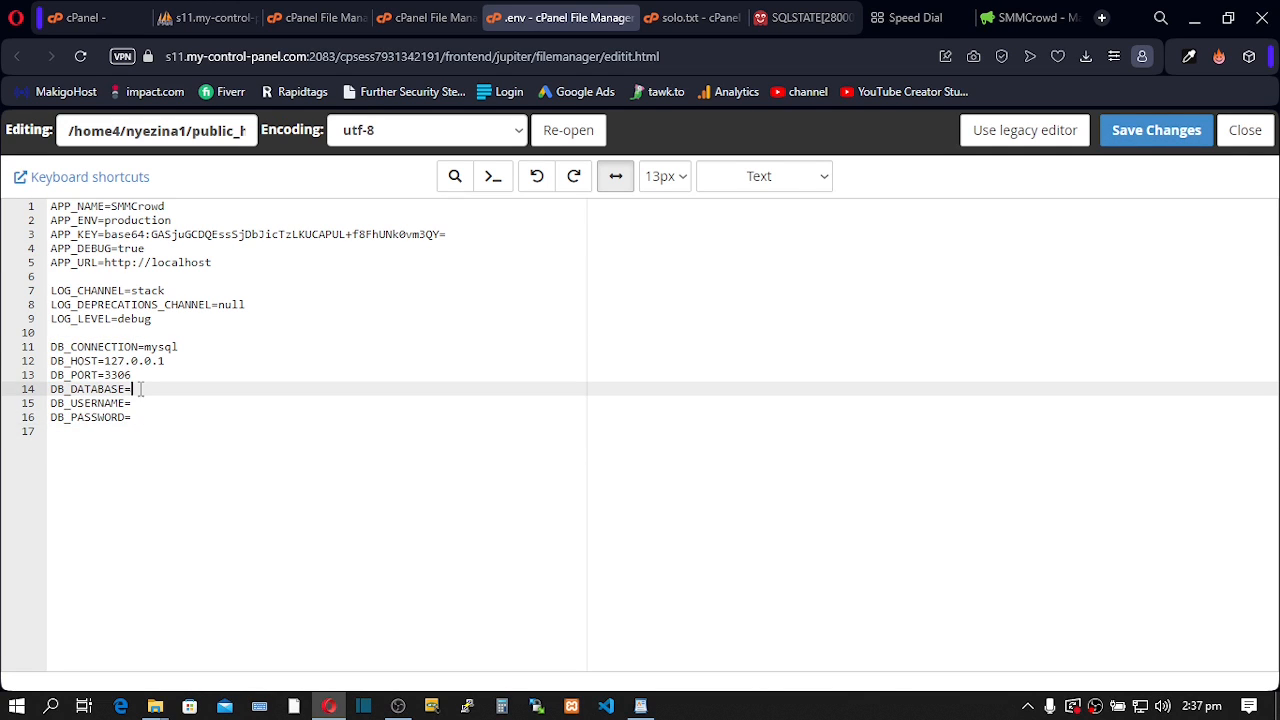
{"action": "key", "text": "ctrl+v"}
- Copy the database user from the notes and paste it after DB_USERNAME=
{"action": "mouse_move", "coordinate": [641, 706]}
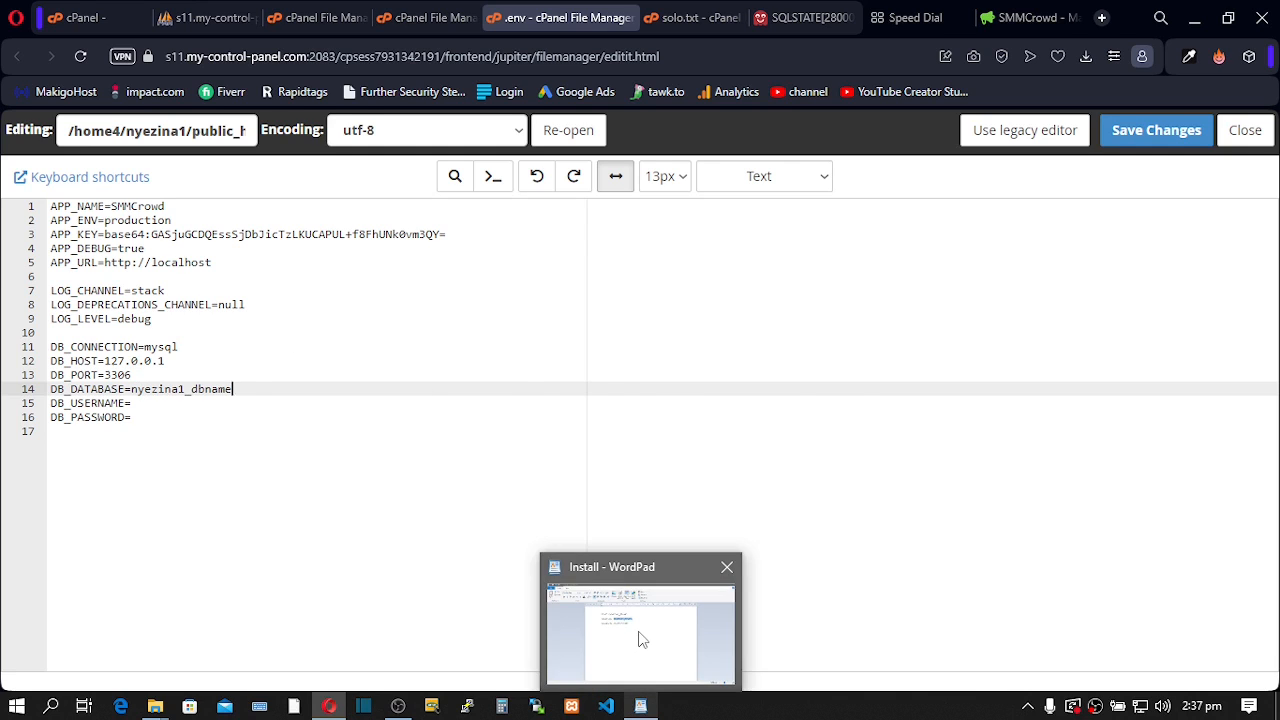
{"action": "left_click", "coordinate": [641, 637]}
{"action": "left_click_drag", "start_coordinate": [421, 210], "coordinate": [553, 212]}
{"action": "right_click", "coordinate": [530, 219]}
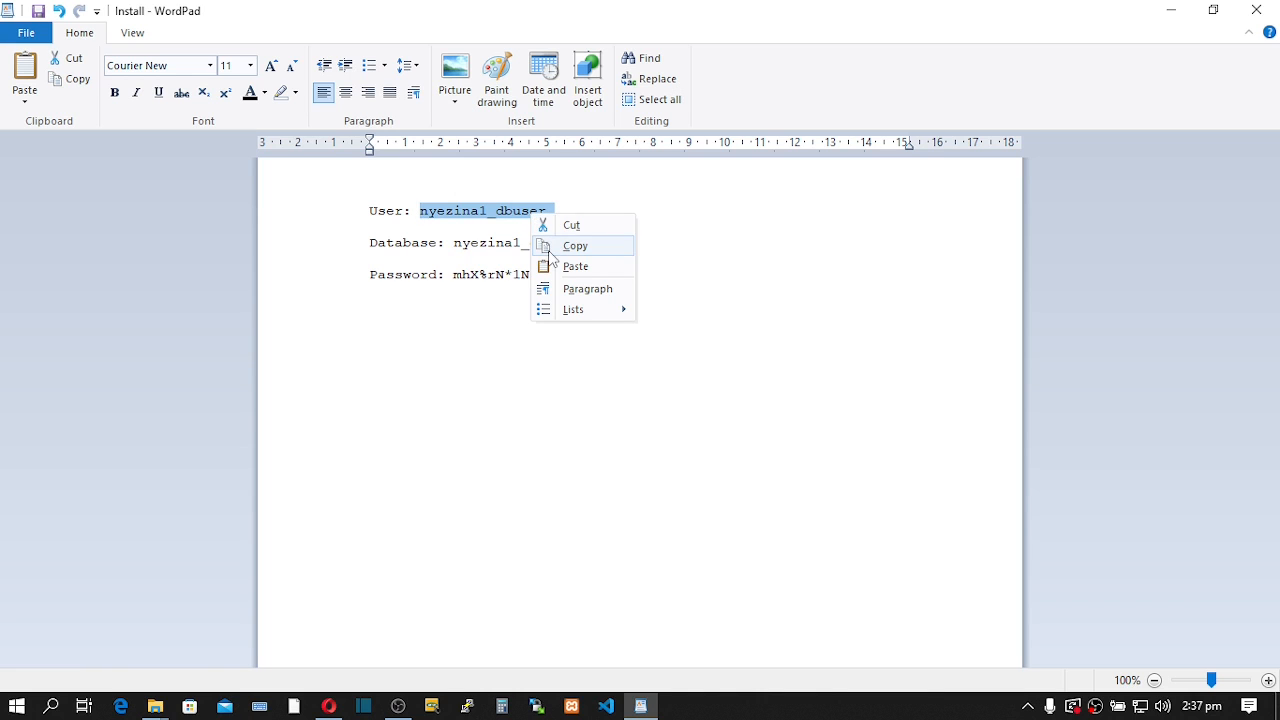
{"action": "left_click", "coordinate": [565, 246]}
{"action": "mouse_move", "coordinate": [329, 705]}
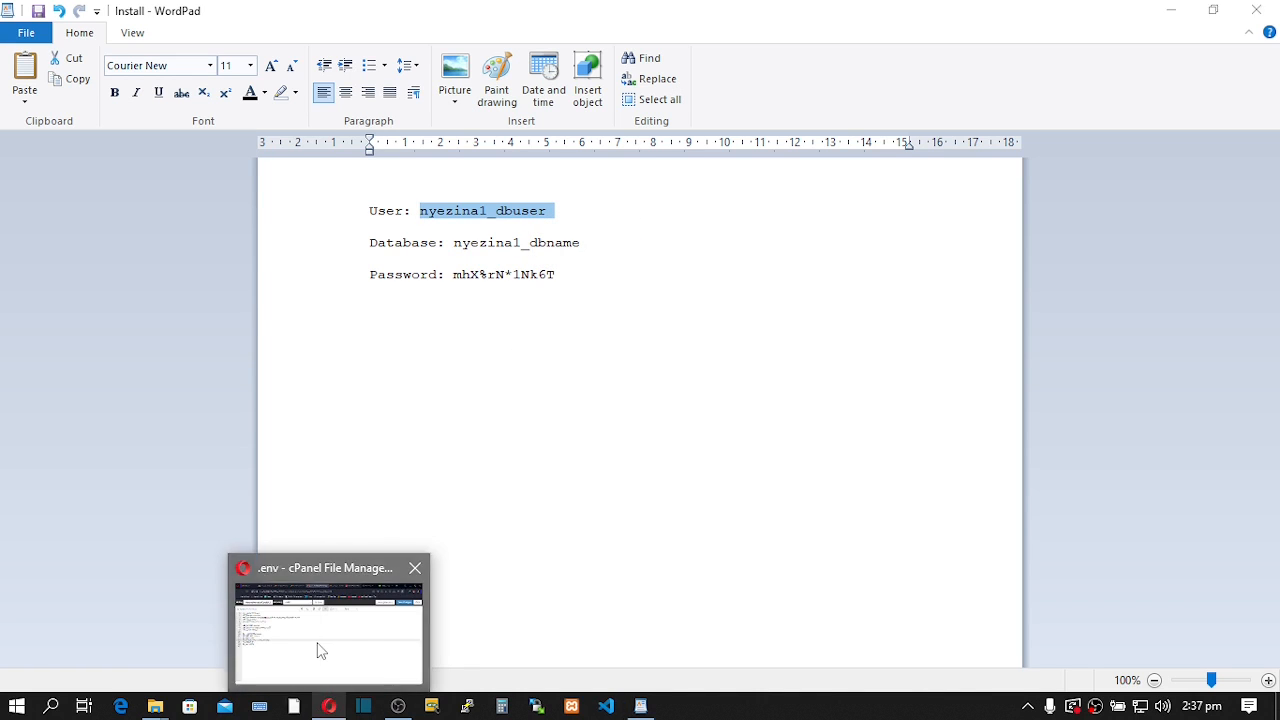
{"action": "left_click", "coordinate": [320, 651]}
{"action": "left_click", "coordinate": [134, 403]}
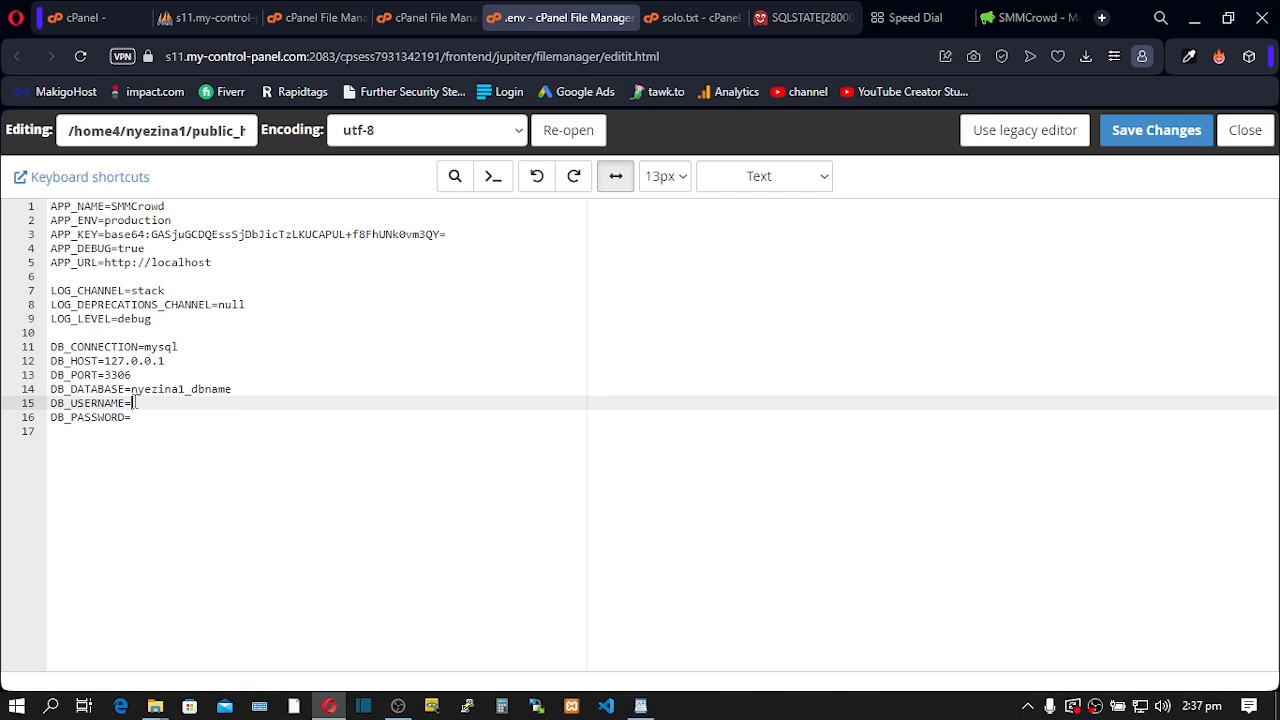
{"action": "key", "text": "ctrl+v"}
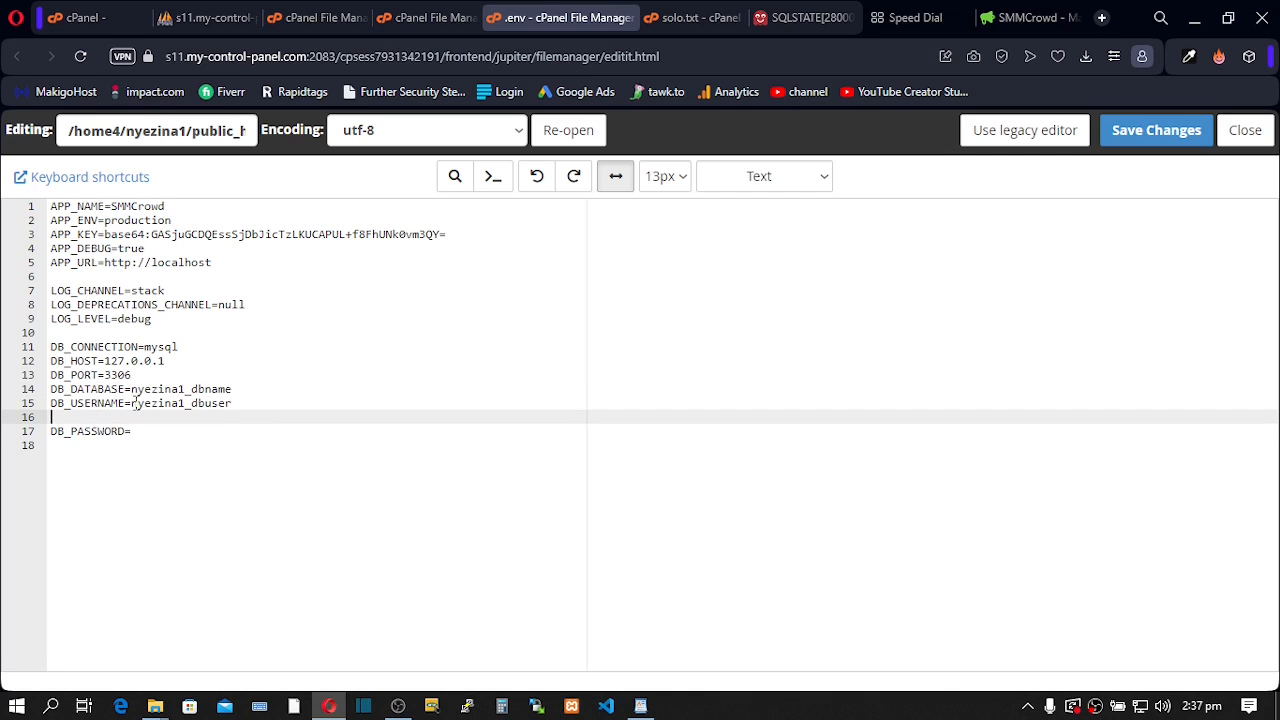
{"action": "key", "text": "BackSpace"}
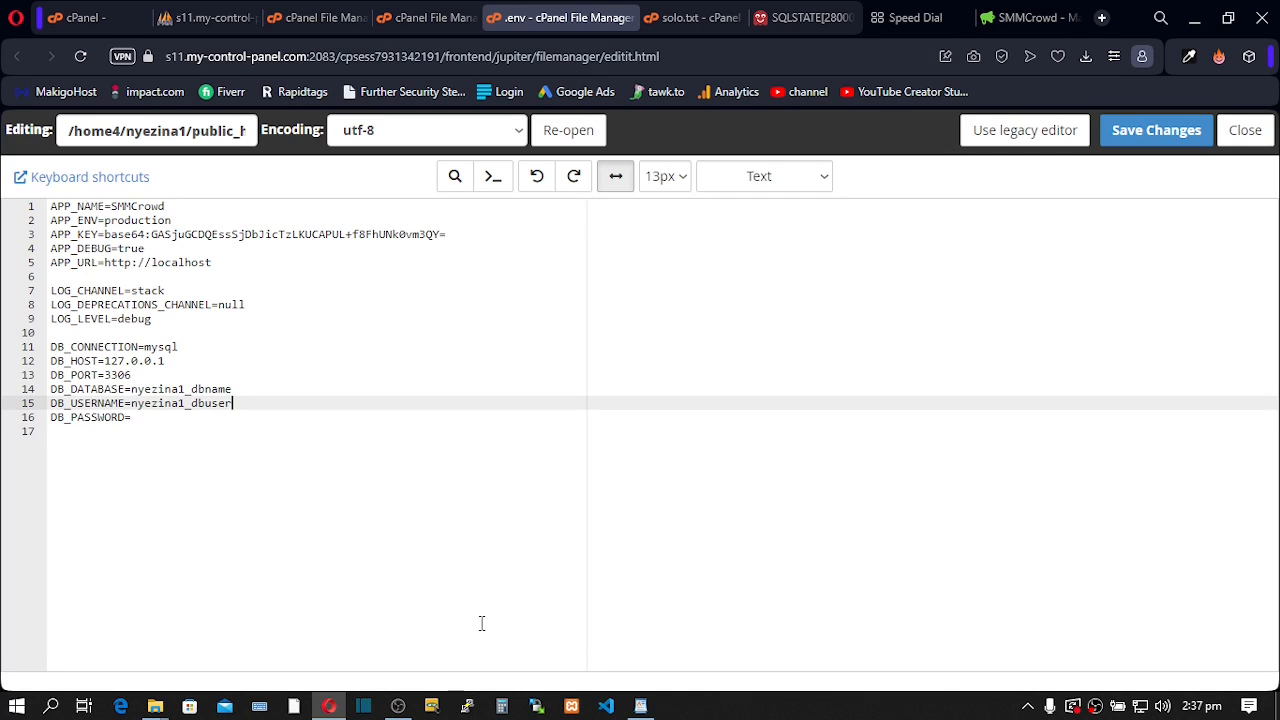
- Copy the database password from the notes and place the cursor on DB_PASSWORD
{"action": "left_click", "coordinate": [641, 706]}
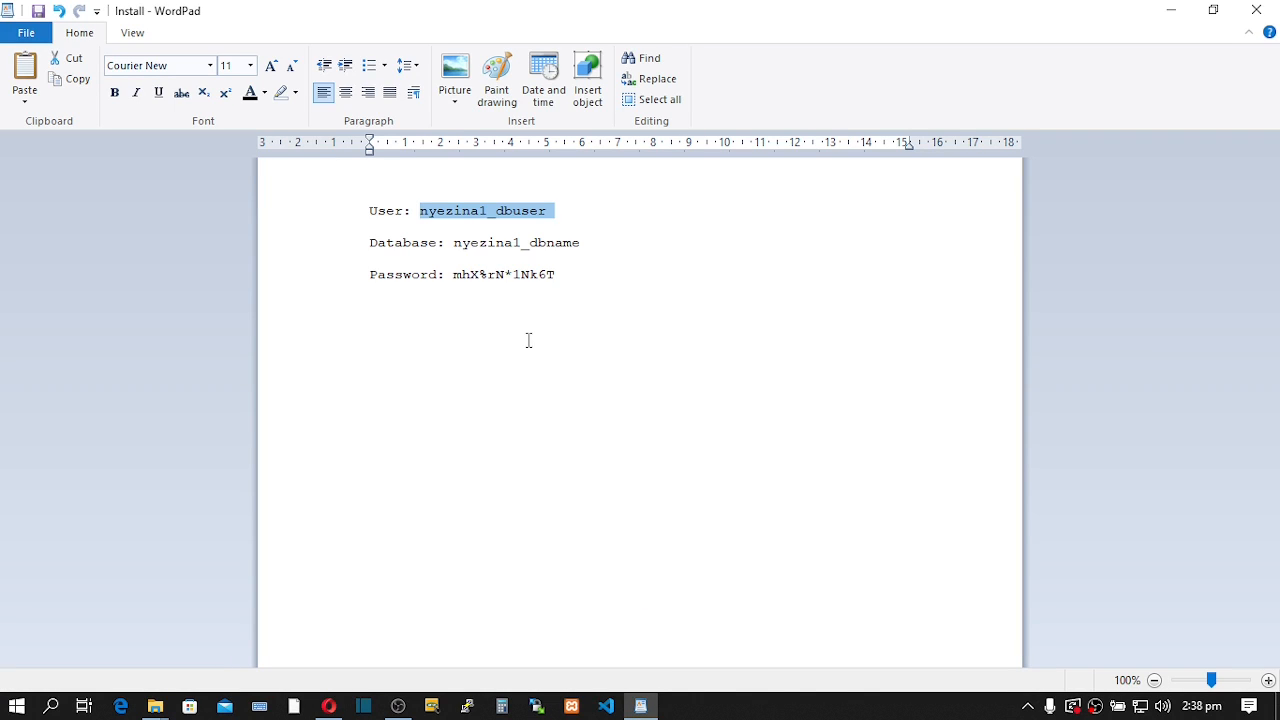
{"action": "left_click", "coordinate": [454, 277]}
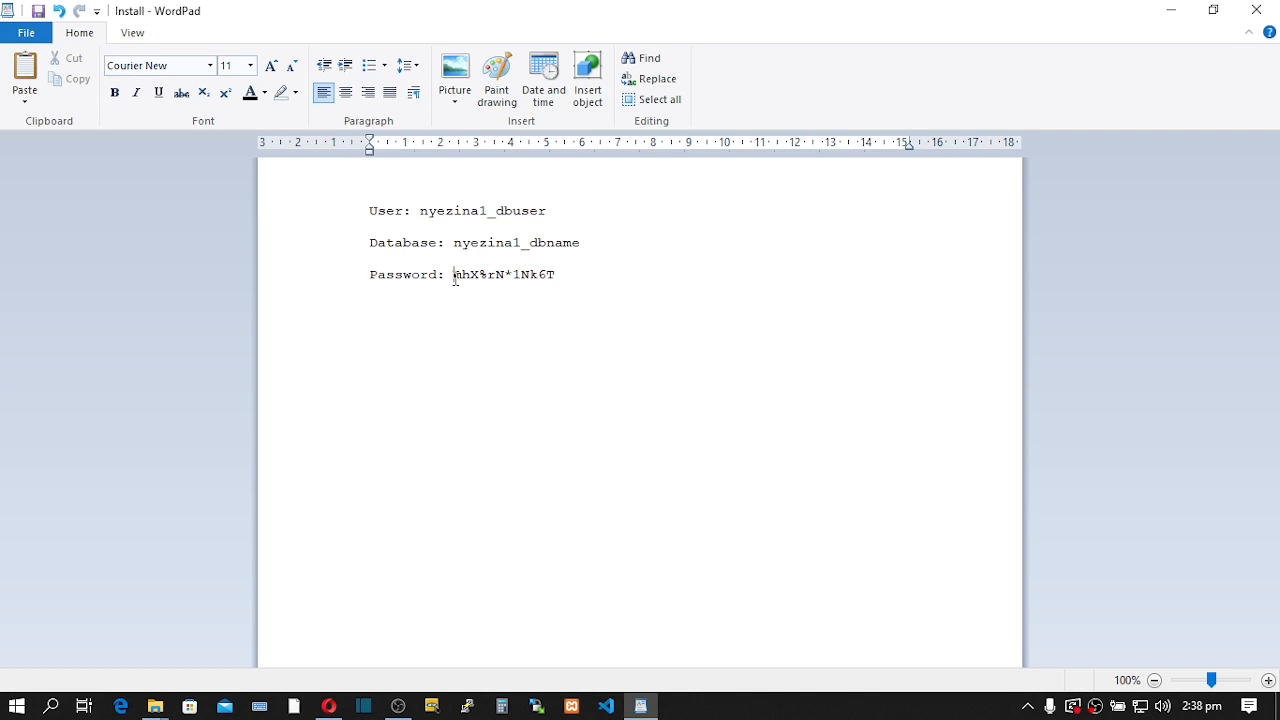
{"action": "left_click_drag", "start_coordinate": [455, 277], "coordinate": [557, 286]}
{"action": "right_click", "coordinate": [525, 280]}
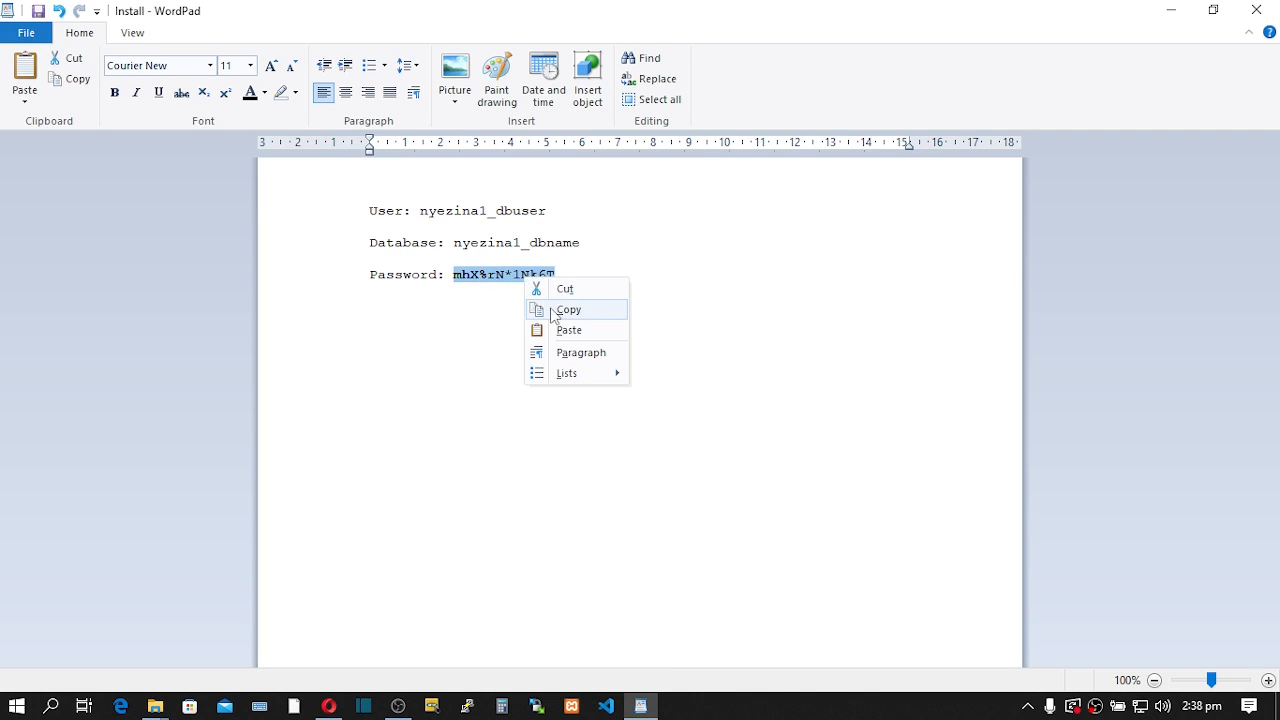
{"action": "left_click", "coordinate": [566, 310]}
{"action": "mouse_move", "coordinate": [326, 708]}
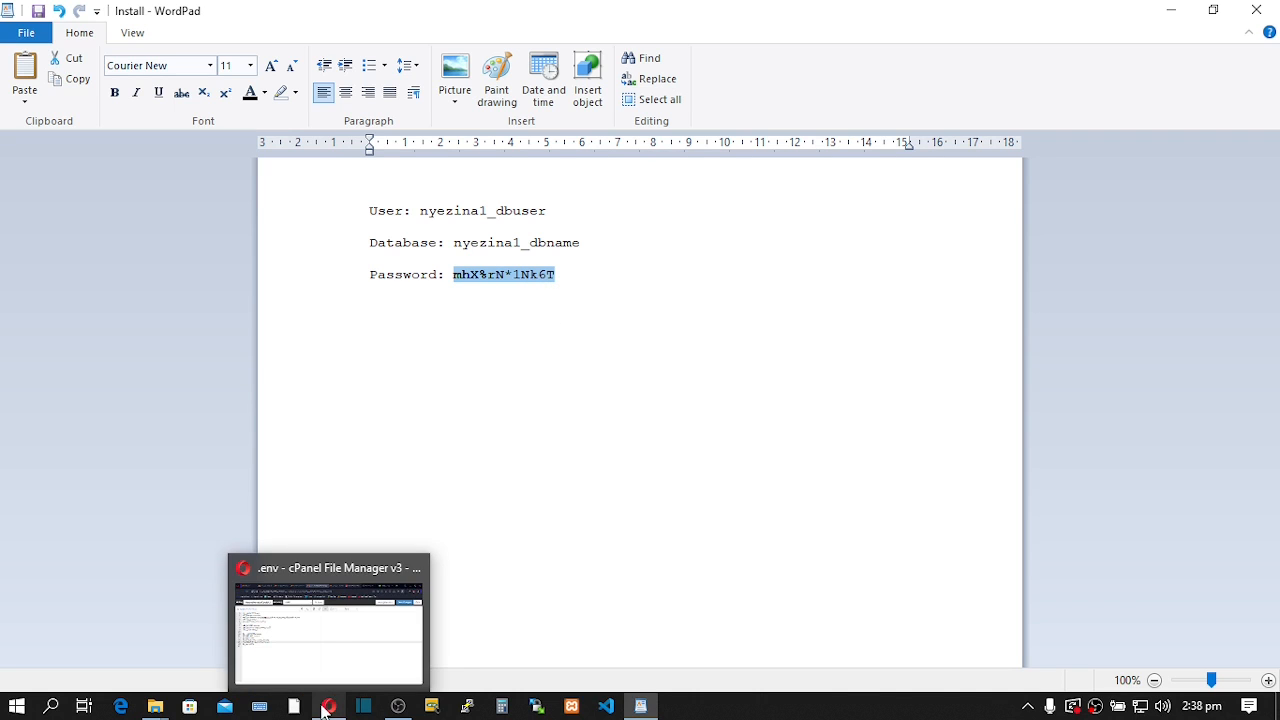
{"action": "left_click", "coordinate": [323, 640]}
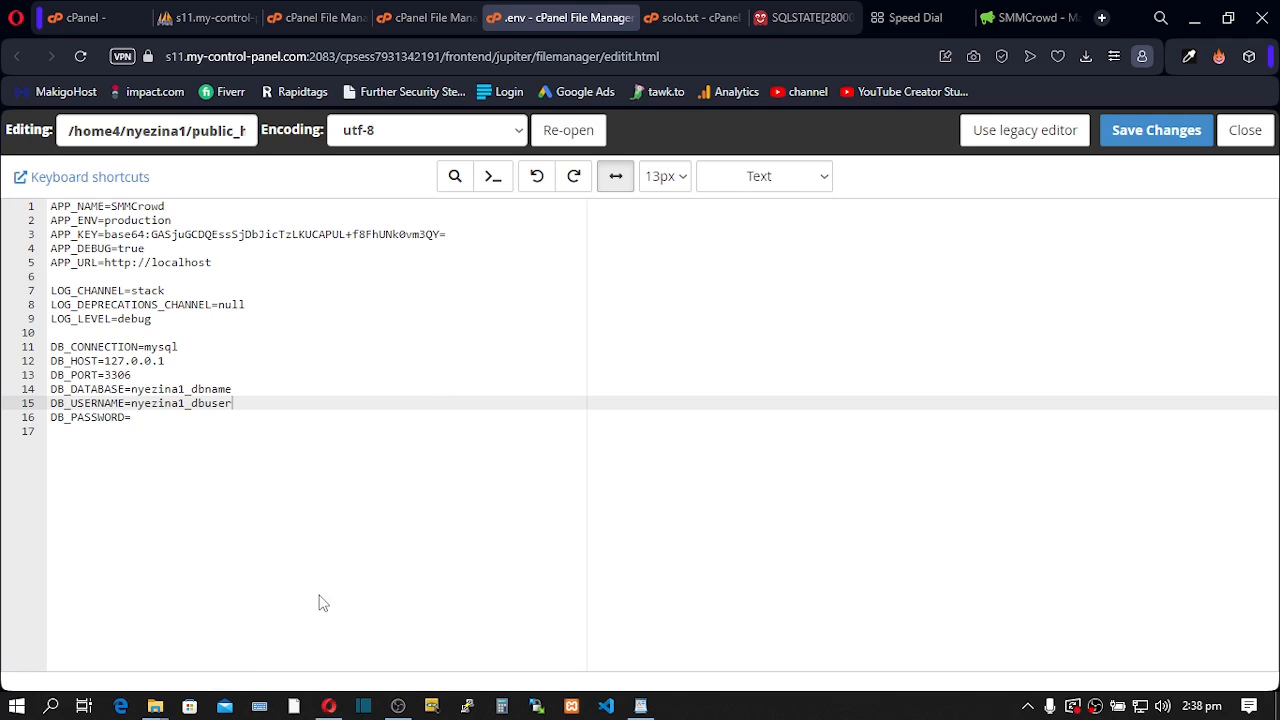
{"action": "left_click", "coordinate": [155, 420]}
- Fill in DB_PASSWORD, change DB_HOST from 127.0.0.1 to localhost, save, and reload the site
{"action": "key", "text": "ctrl+v"}
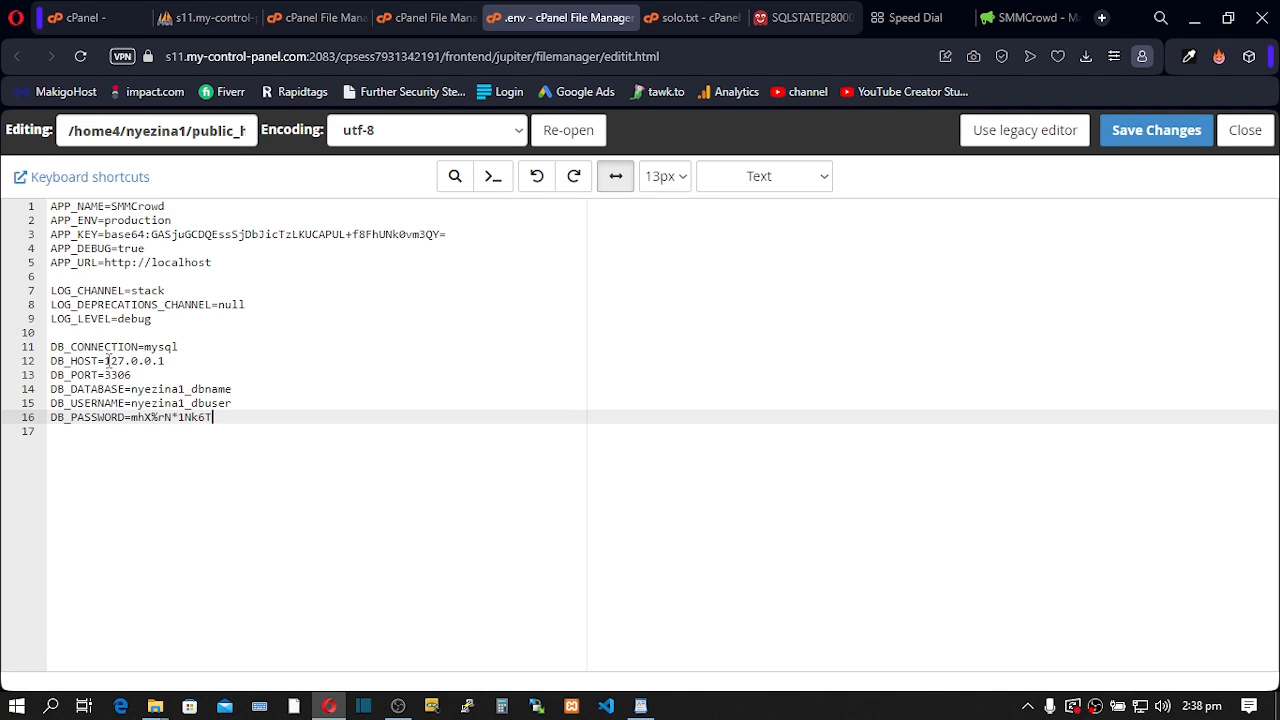
{"action": "left_click_drag", "start_coordinate": [104, 361], "coordinate": [177, 363]}
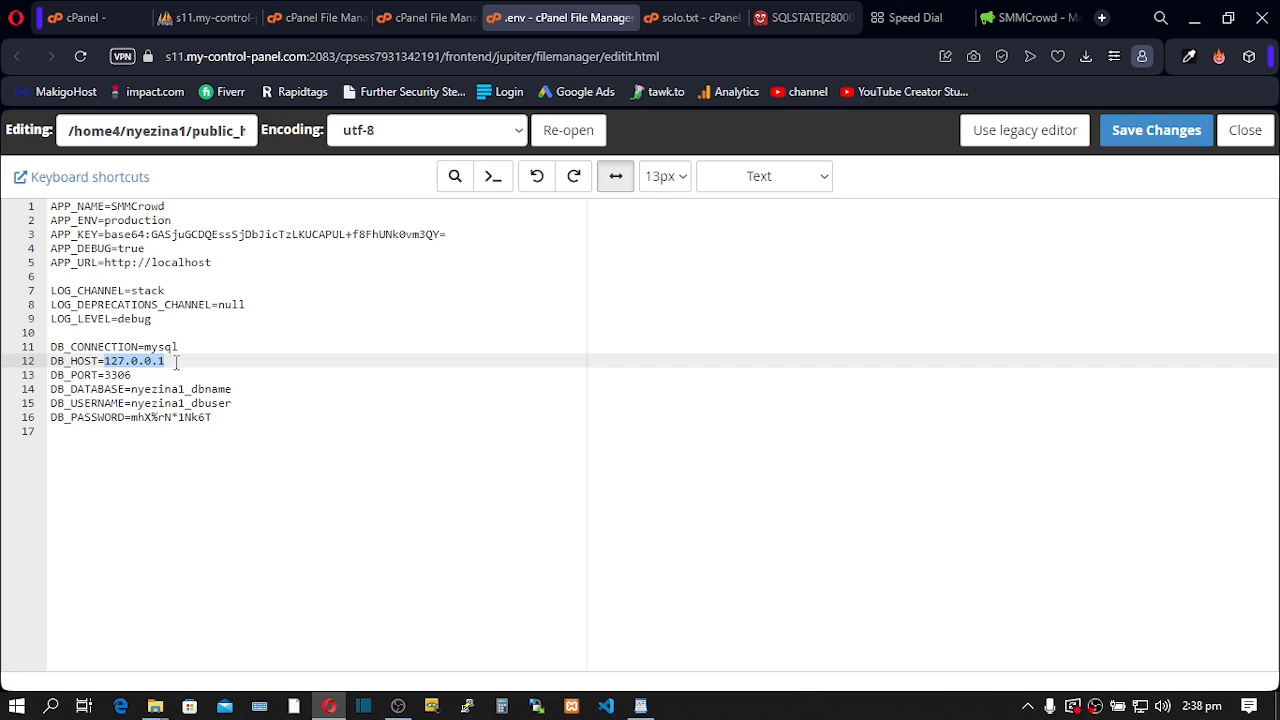
{"action": "type", "text": "localhost"}
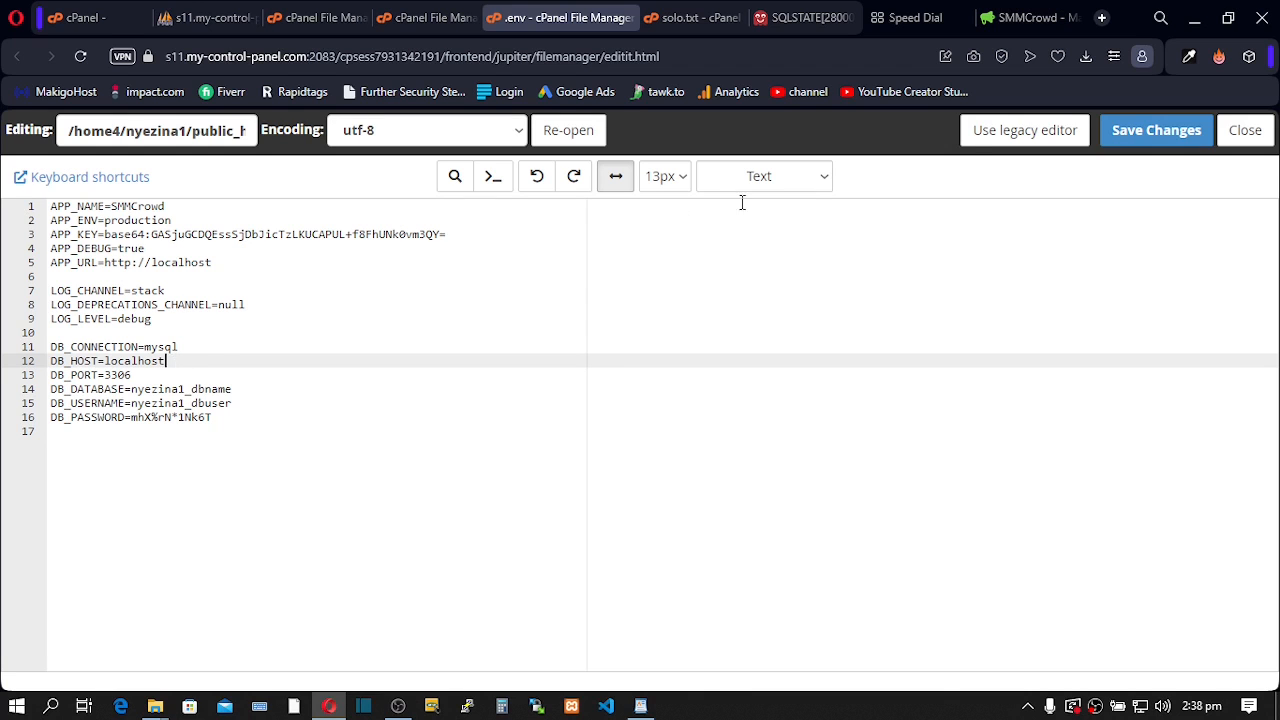
{"action": "left_click", "coordinate": [1134, 132]}
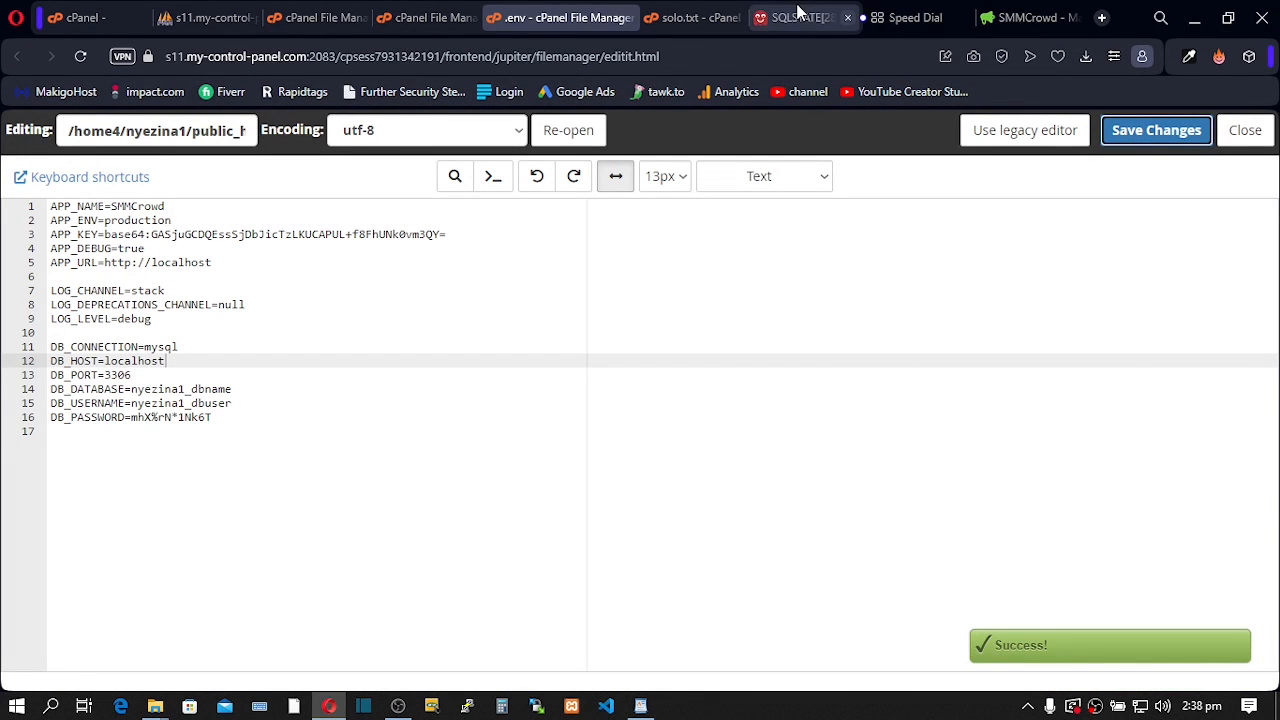
{"action": "left_click", "coordinate": [797, 16]}
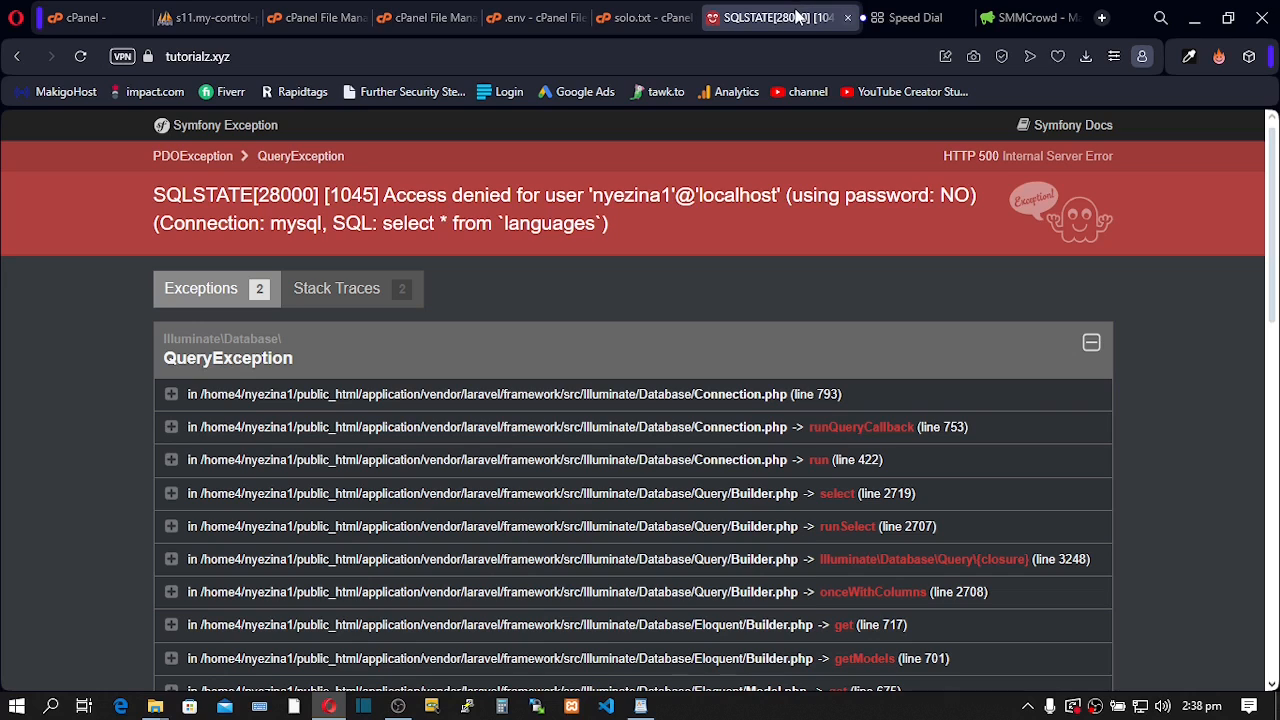
{"action": "left_click", "coordinate": [81, 58]}
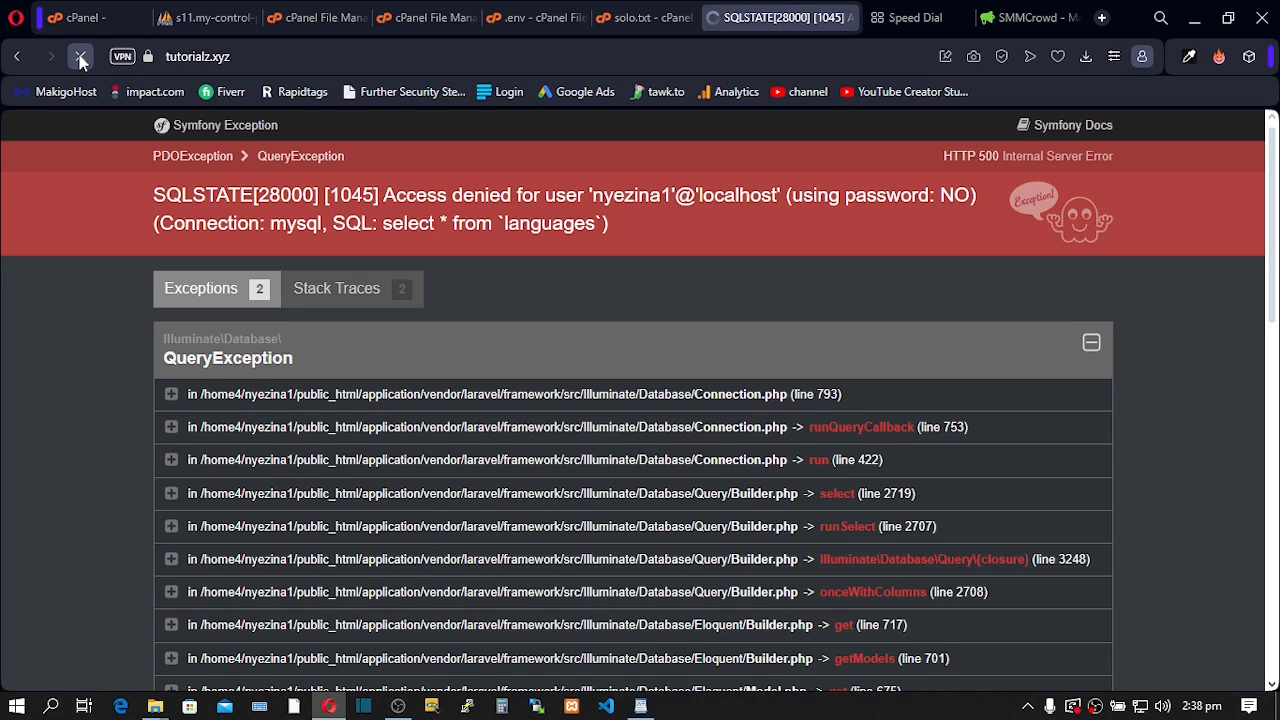
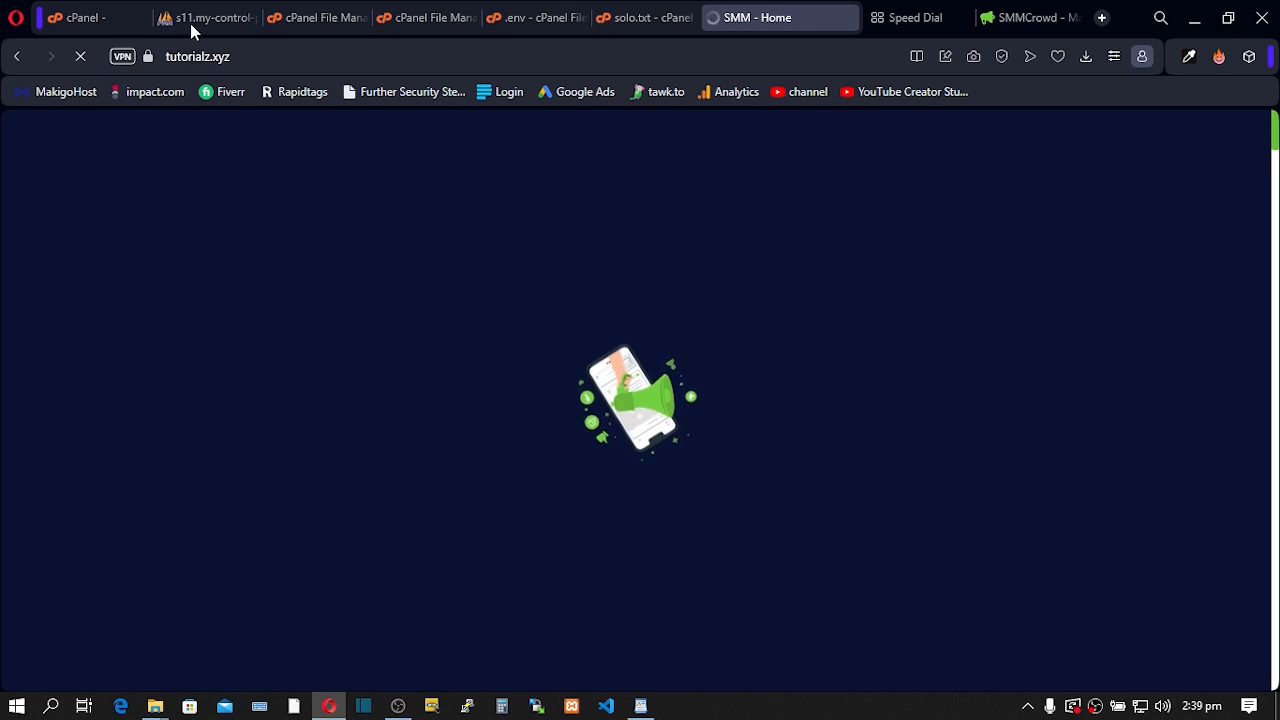
- Search cPanel's tools for 'db' to list the database tools
{"action": "left_click", "coordinate": [98, 22]}
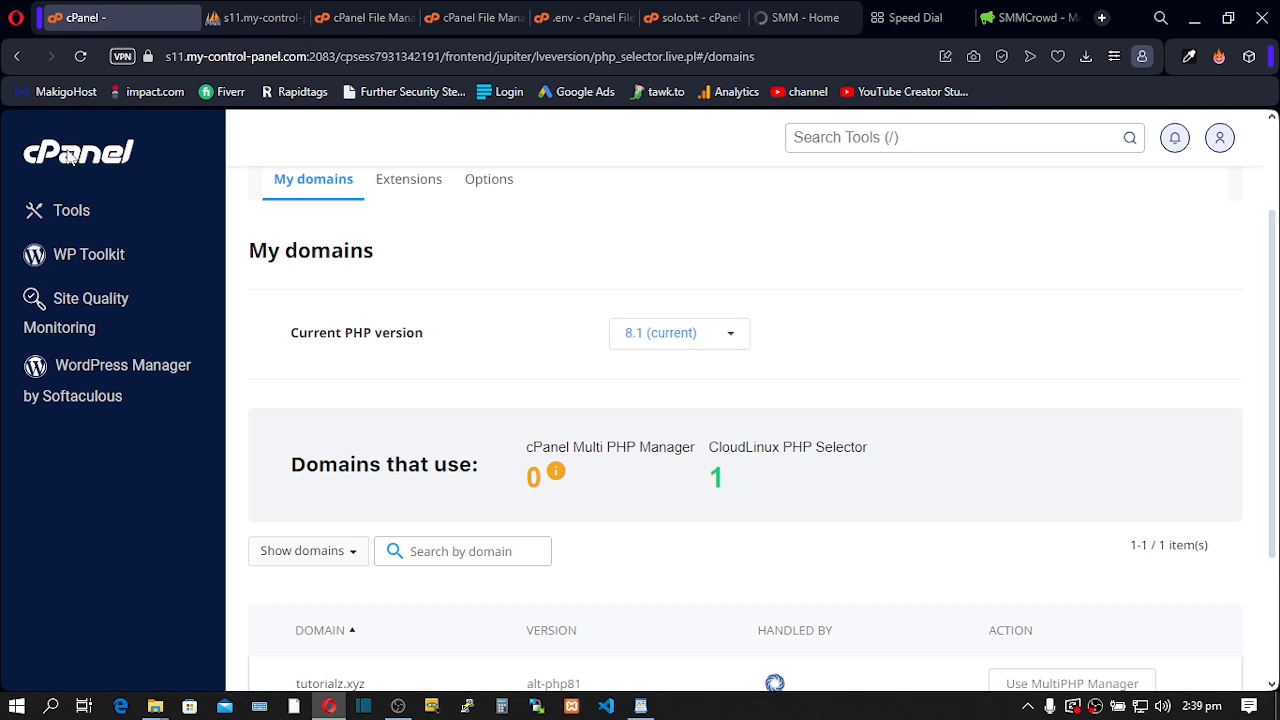
{"action": "left_click", "coordinate": [860, 138]}
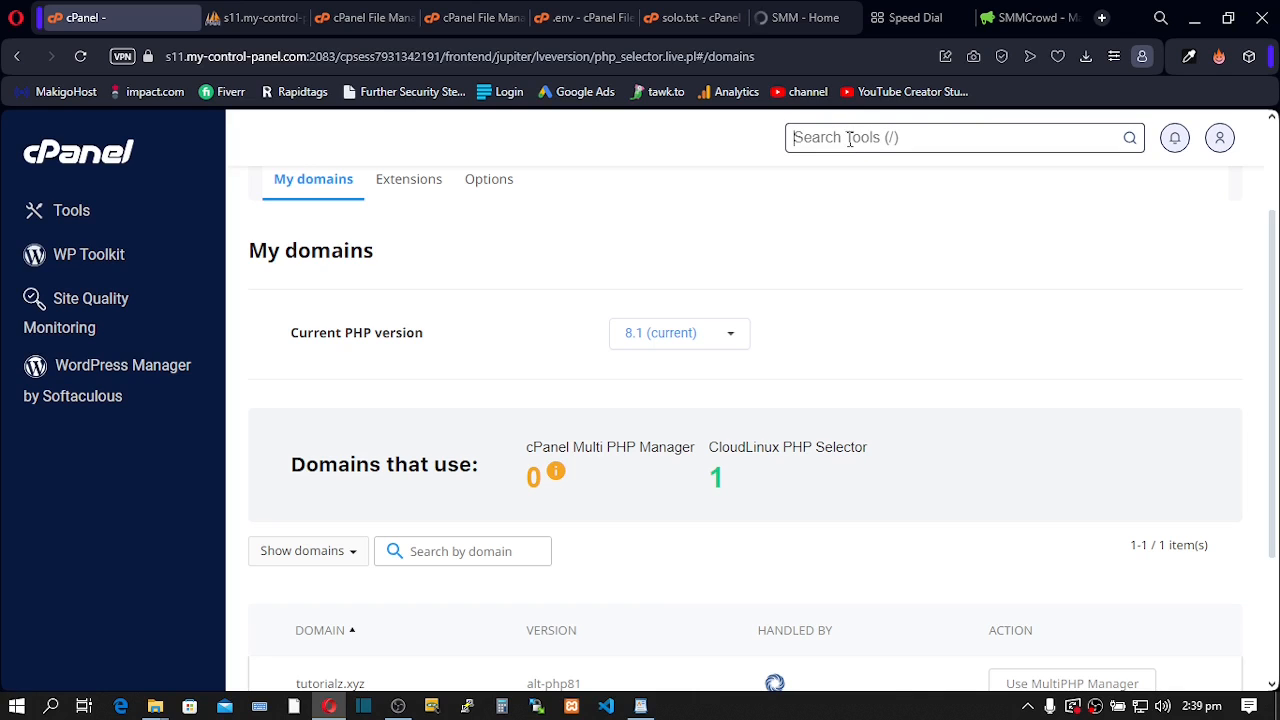
{"action": "type", "text": "db"}
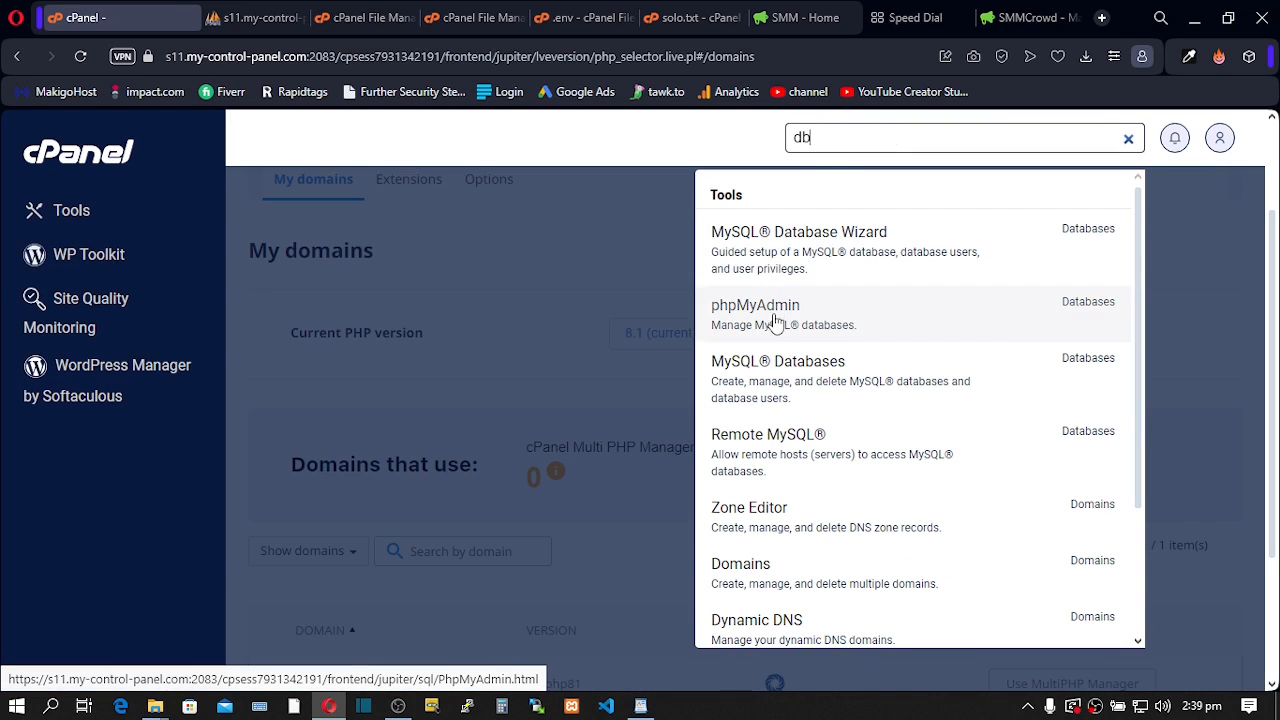
- Scroll through the live SMMCrowd site, then return to the 'db' tool results
{"action": "left_click", "coordinate": [800, 22]}
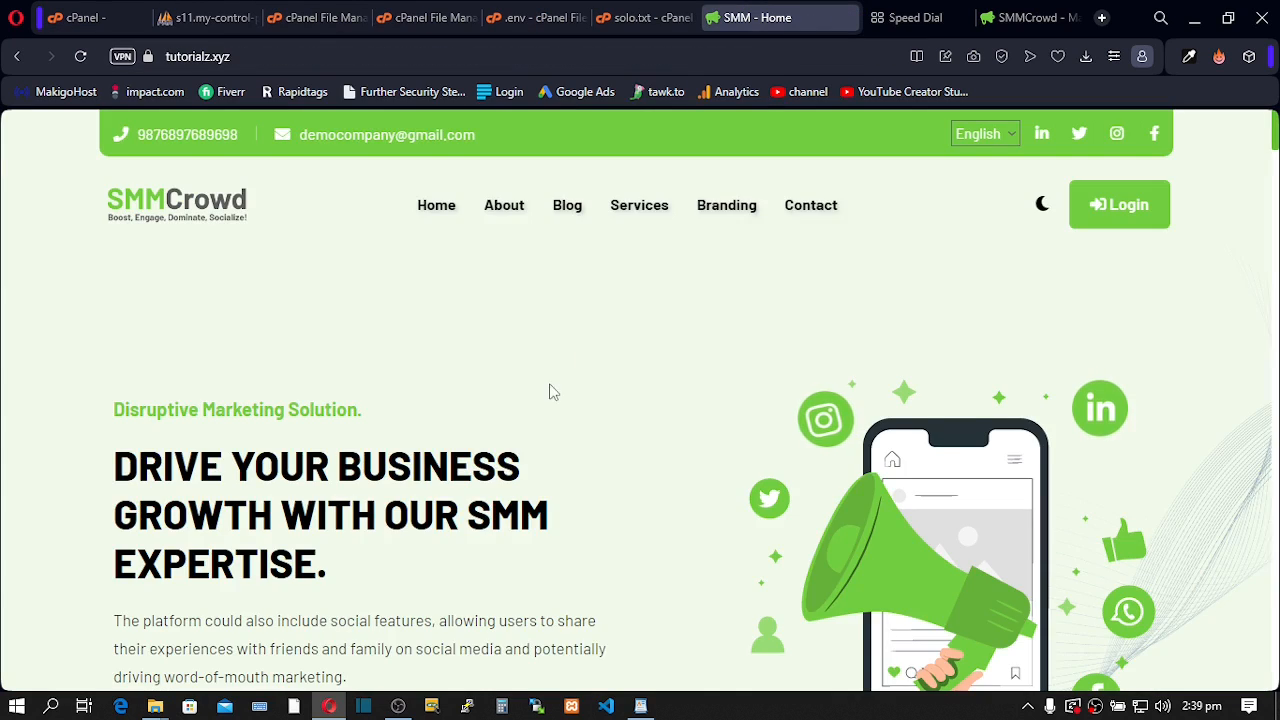
{"action": "scroll", "coordinate": [548, 390], "scroll_direction": "down", "scroll_amount": 5}
{"action": "scroll", "coordinate": [545, 390], "scroll_direction": "down", "scroll_amount": 10}
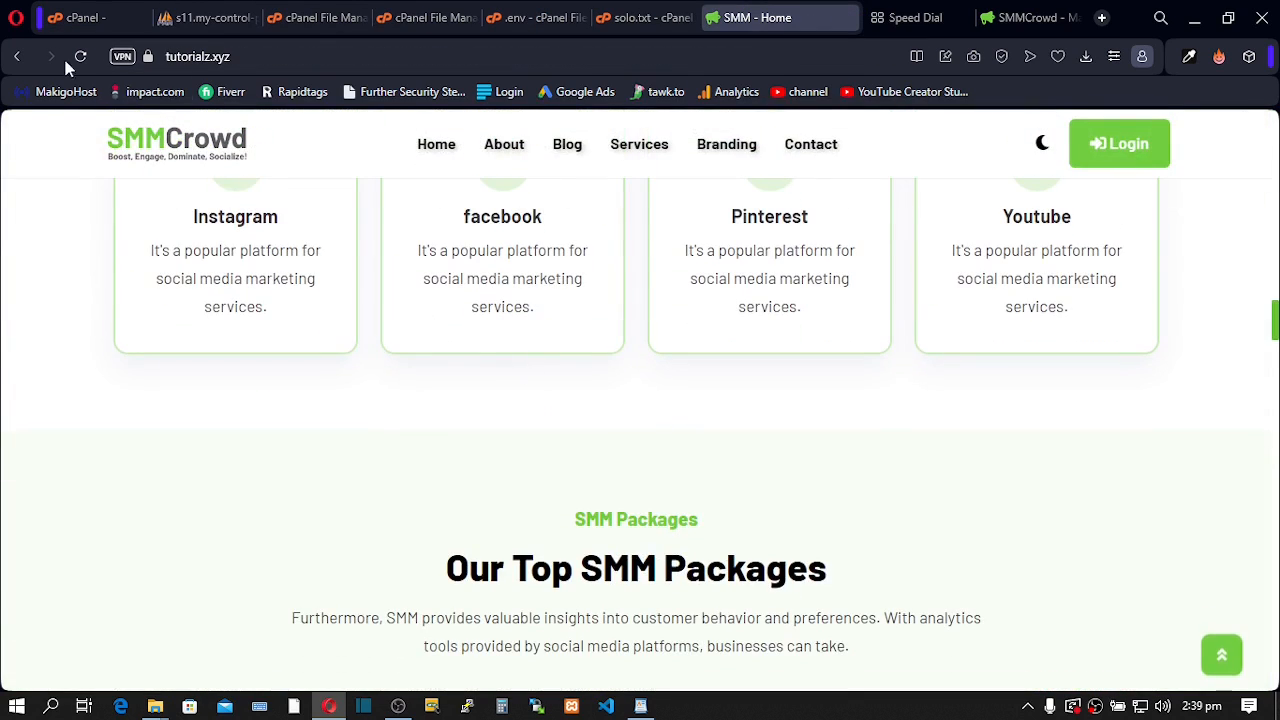
{"action": "left_click", "coordinate": [78, 20]}
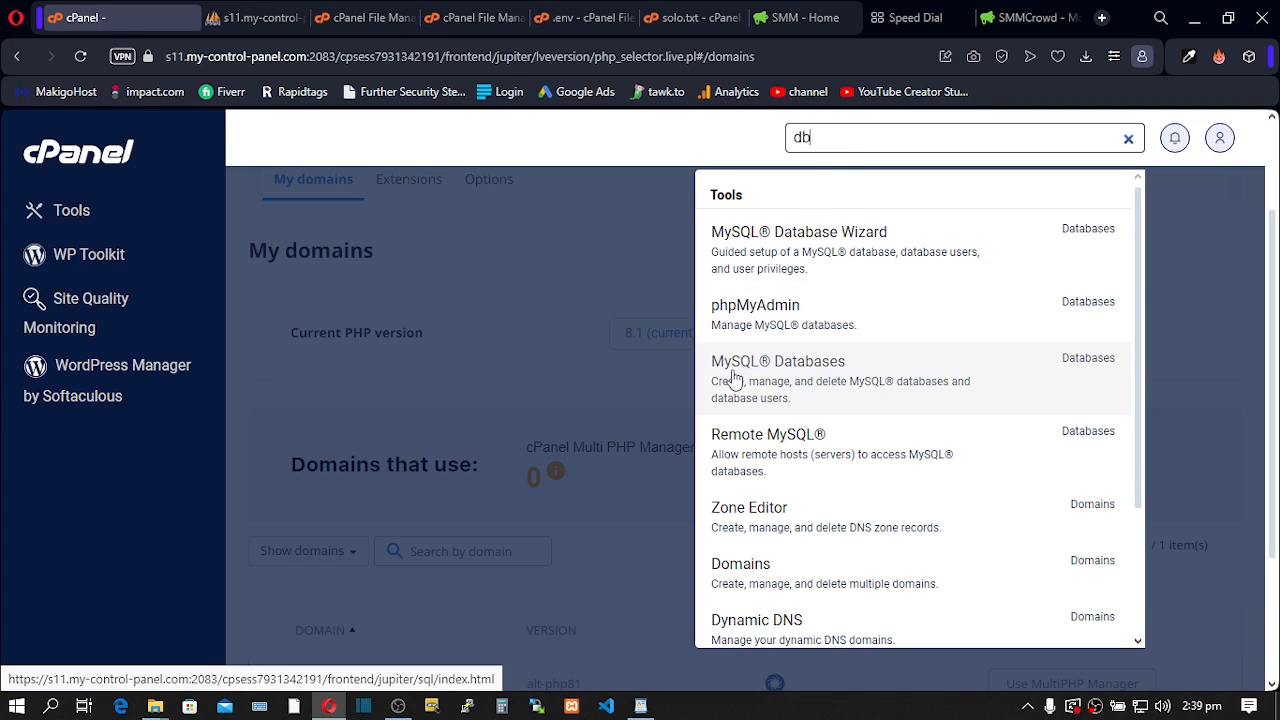
- Open MySQL Databases, check the existing database and its user against the saved credential notes
{"action": "left_click", "coordinate": [795, 372]}
{"action": "left_click", "coordinate": [786, 372]}
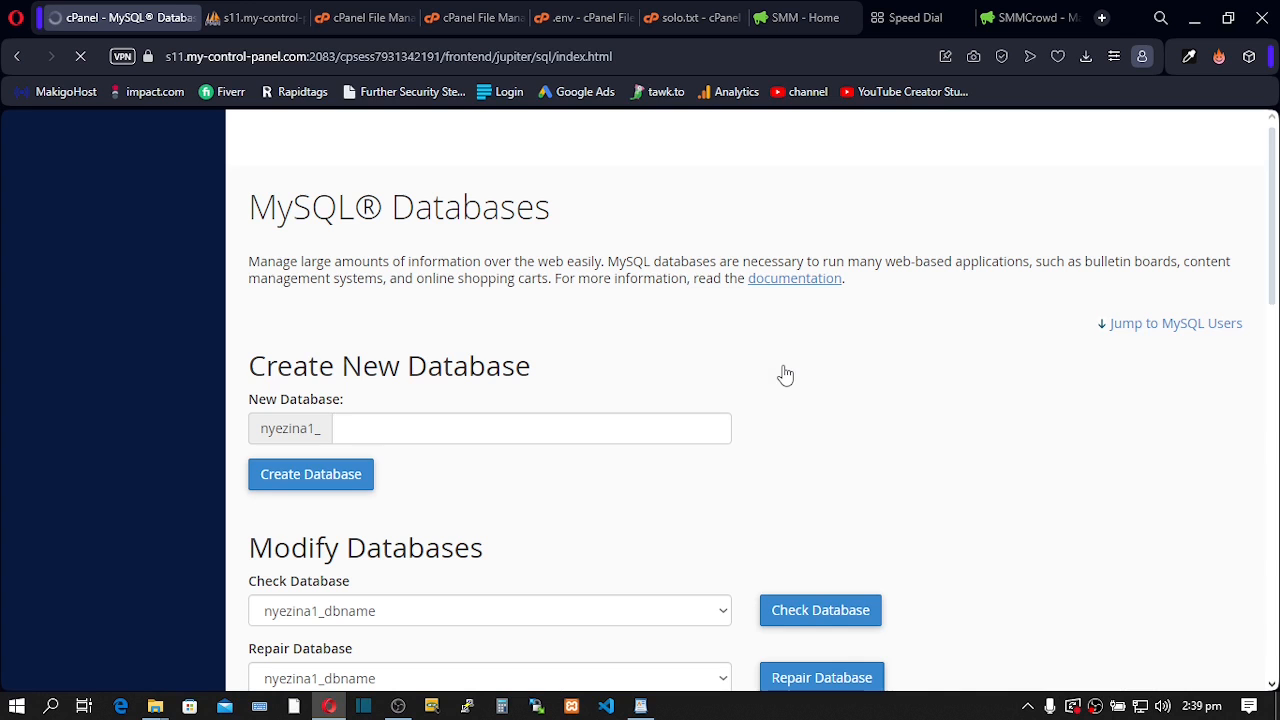
{"action": "scroll", "coordinate": [657, 400], "scroll_direction": "down", "scroll_amount": 7}
{"action": "scroll", "coordinate": [651, 400], "scroll_direction": "up", "scroll_amount": 2}
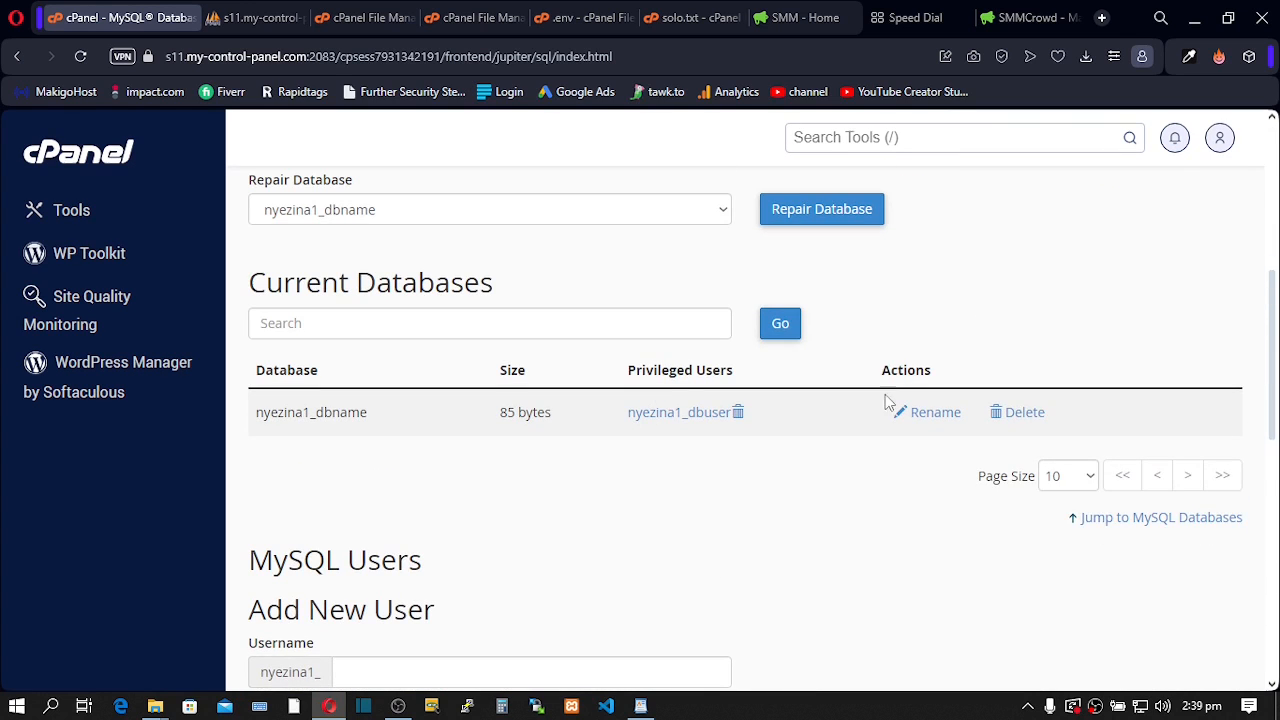
{"action": "scroll", "coordinate": [885, 394], "scroll_direction": "down", "scroll_amount": 1}
{"action": "scroll", "coordinate": [845, 373], "scroll_direction": "down", "scroll_amount": 7}
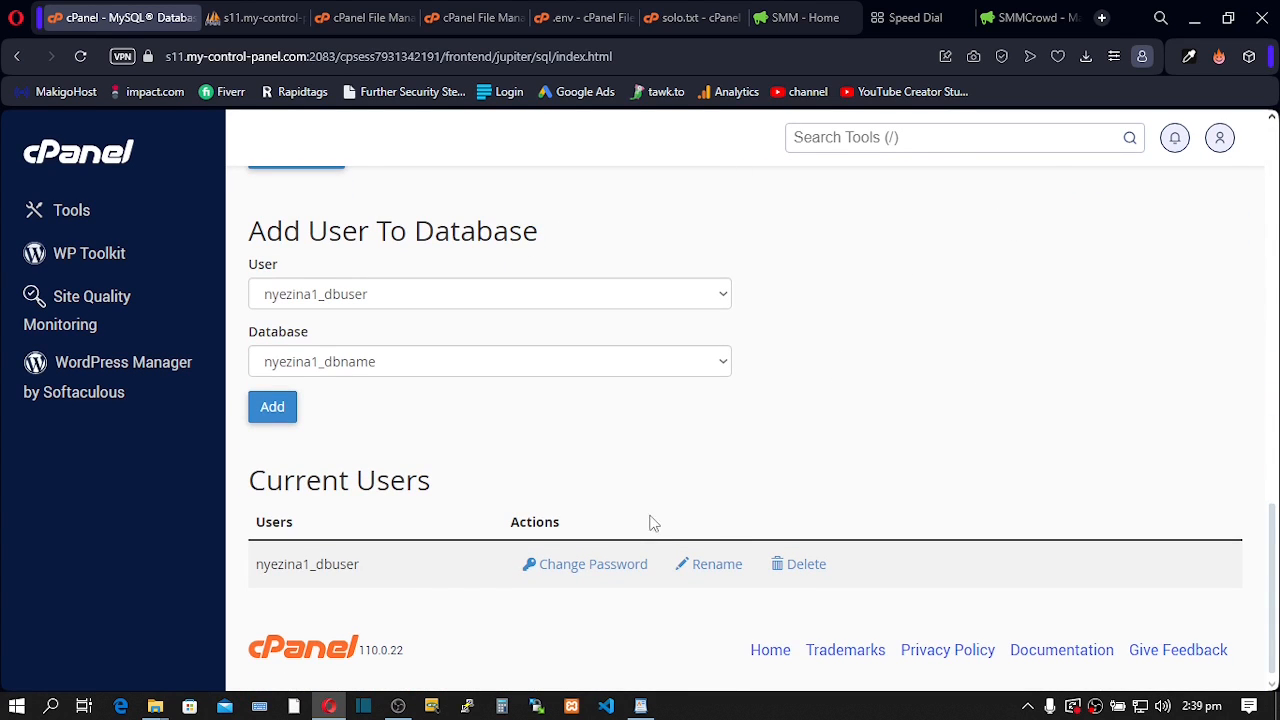
{"action": "scroll", "coordinate": [712, 524], "scroll_direction": "up", "scroll_amount": 13}
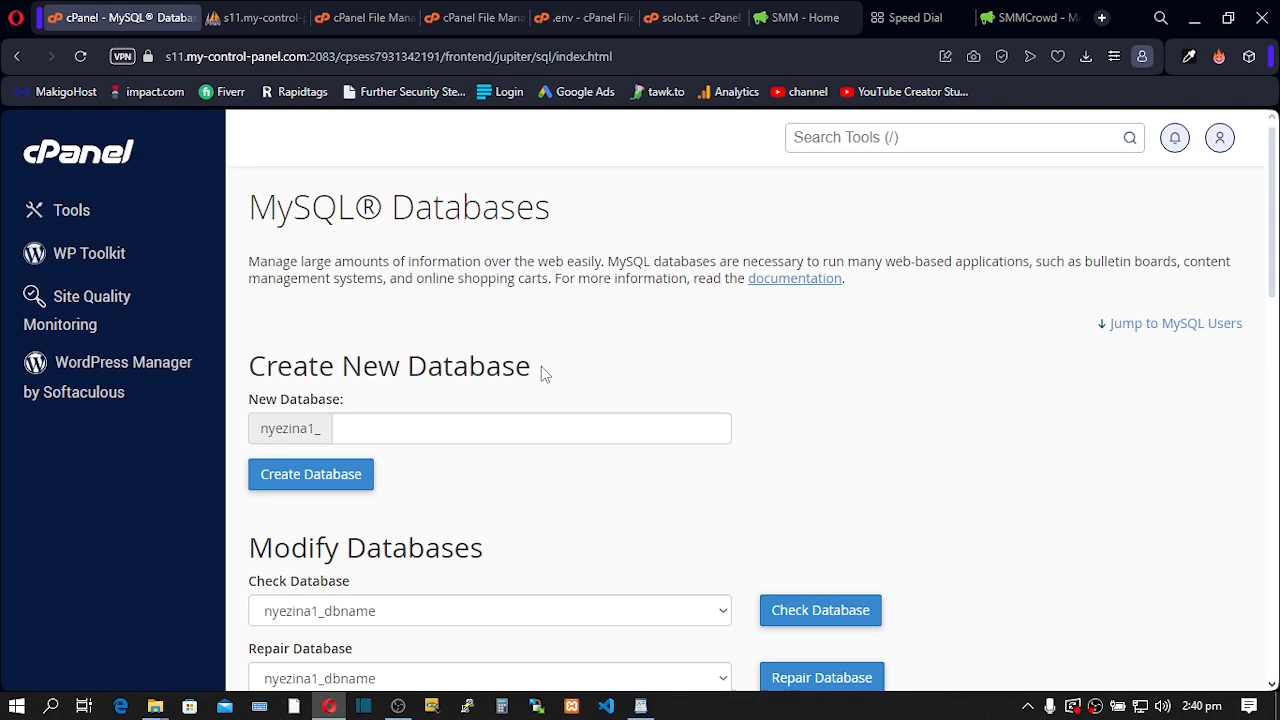
{"action": "left_click", "coordinate": [640, 706]}
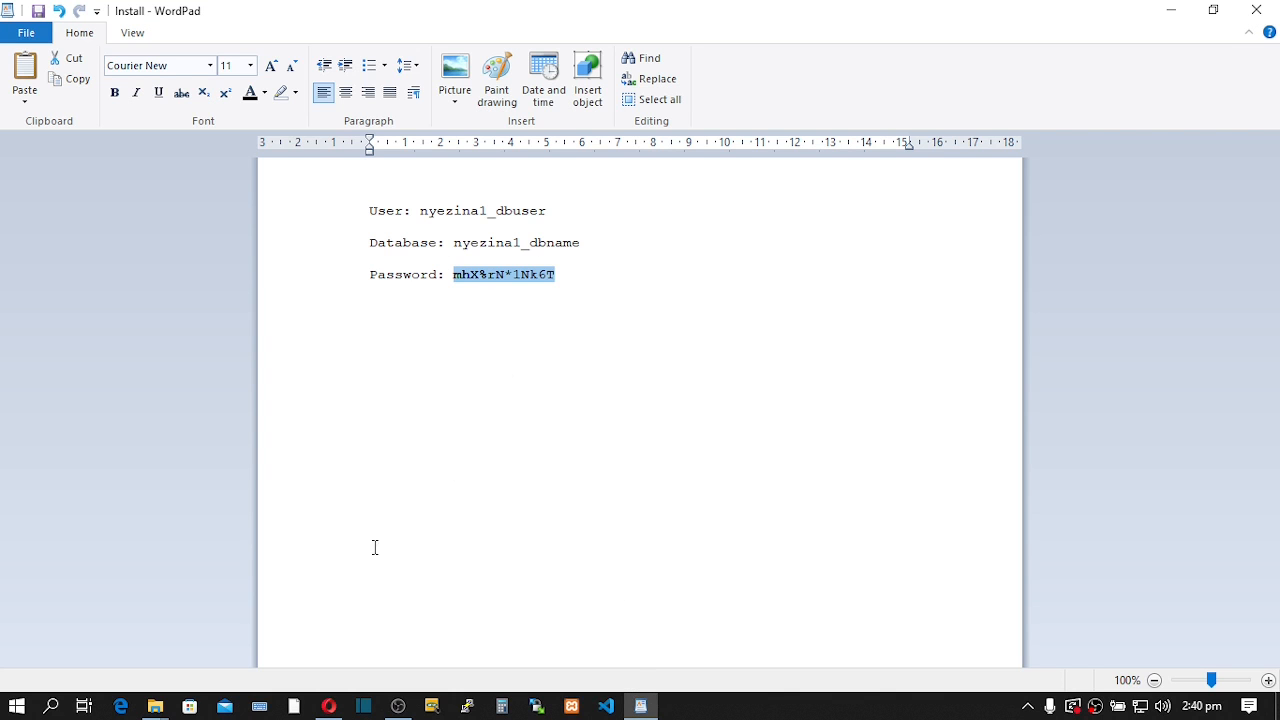
{"action": "left_click", "coordinate": [329, 706]}
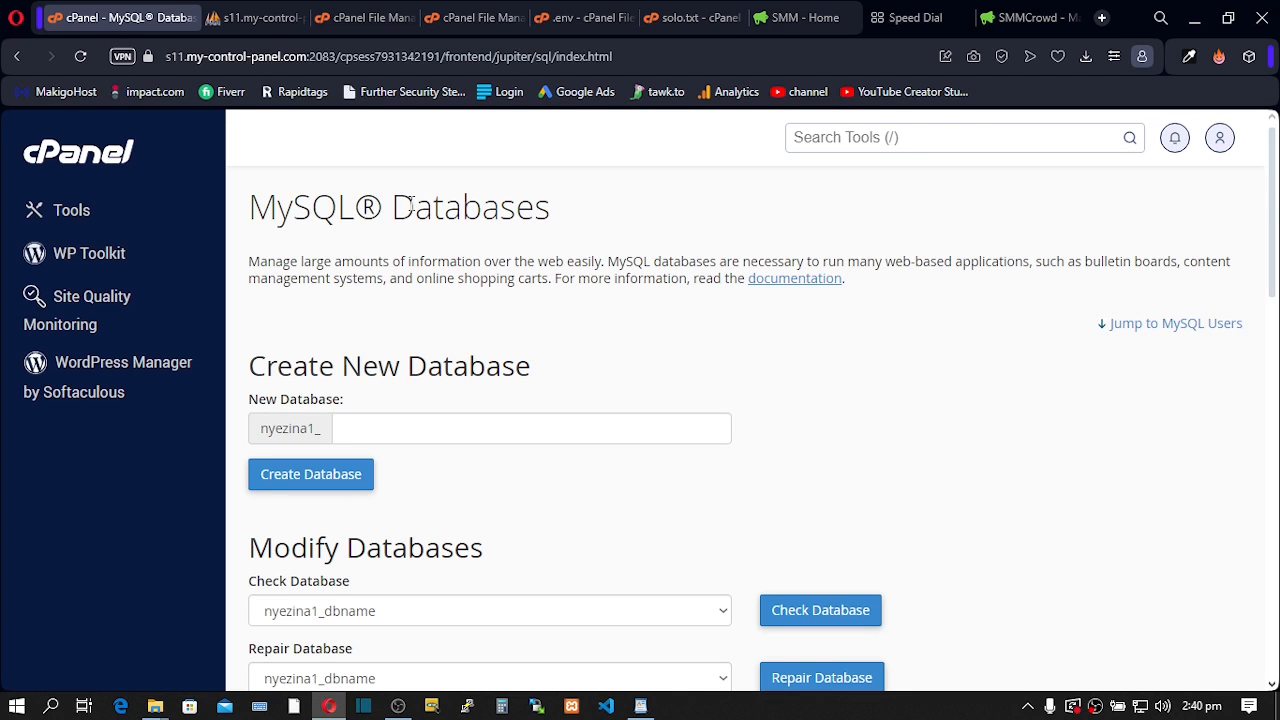
- In phpMyAdmin, open the site database and browse its list of tables
{"action": "left_click", "coordinate": [251, 21]}
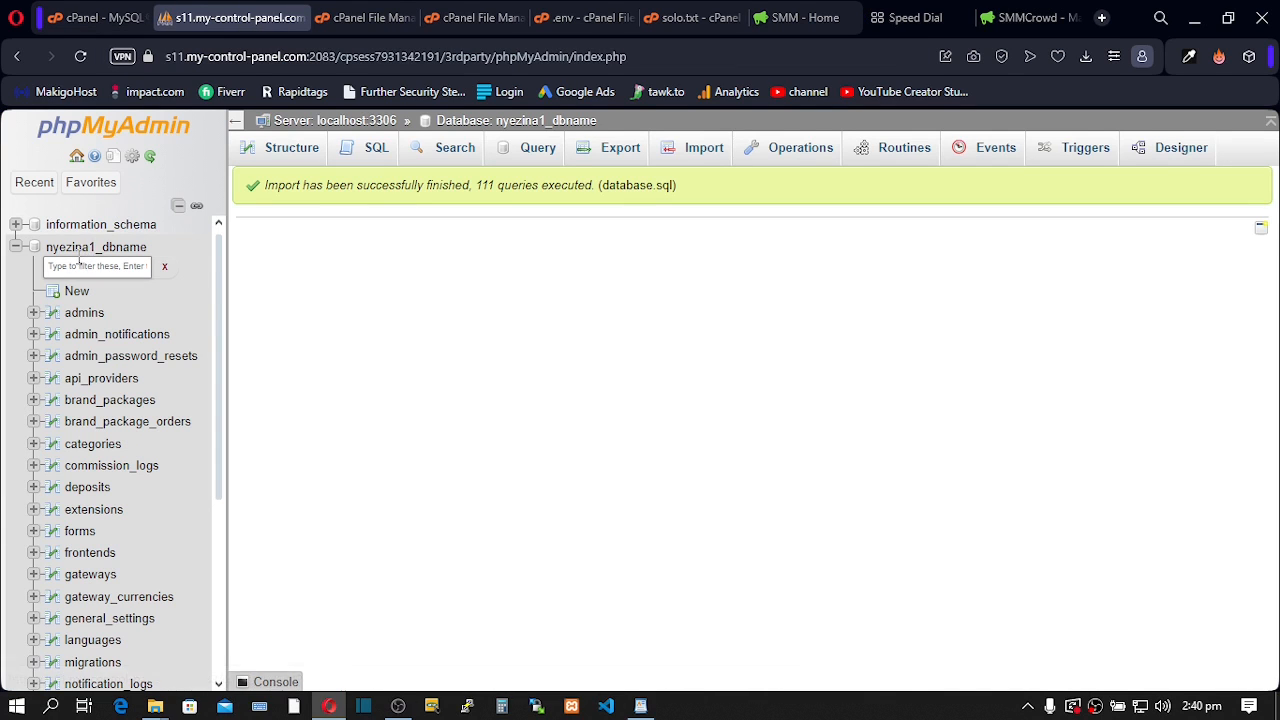
{"action": "left_click", "coordinate": [80, 250]}
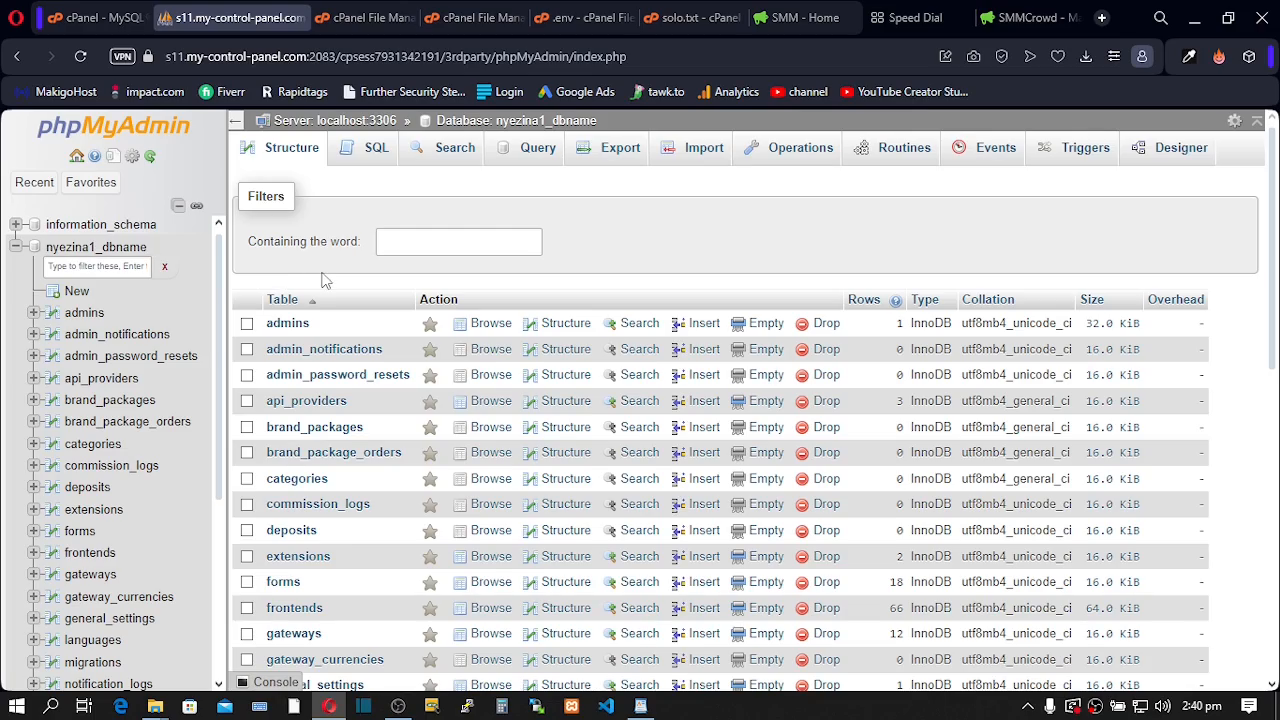
{"action": "scroll", "coordinate": [323, 280], "scroll_direction": "down", "scroll_amount": 4}
{"action": "scroll", "coordinate": [323, 280], "scroll_direction": "down", "scroll_amount": 3}
{"action": "scroll", "coordinate": [323, 280], "scroll_direction": "up", "scroll_amount": 6}
{"action": "scroll", "coordinate": [323, 280], "scroll_direction": "down", "scroll_amount": 7}
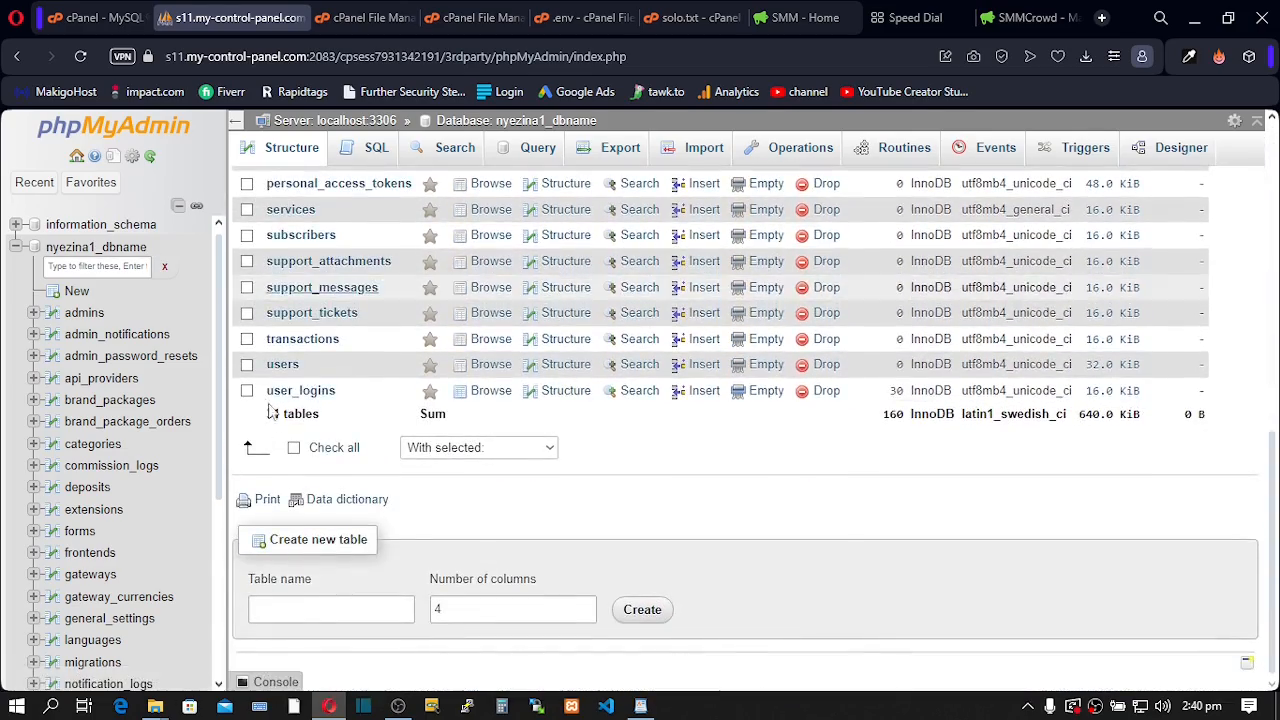
- Select all 31 tables and drop them, confirming the DROP TABLE query
{"action": "left_click", "coordinate": [294, 449]}
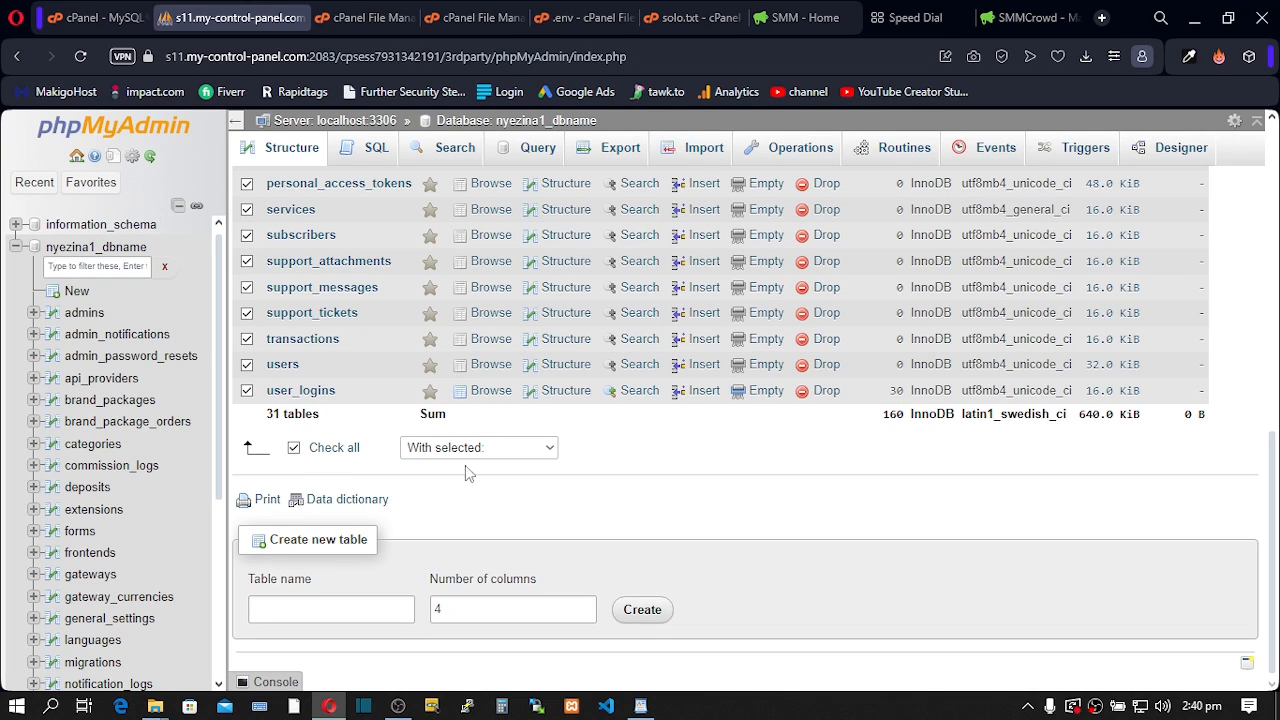
{"action": "left_click", "coordinate": [531, 455]}
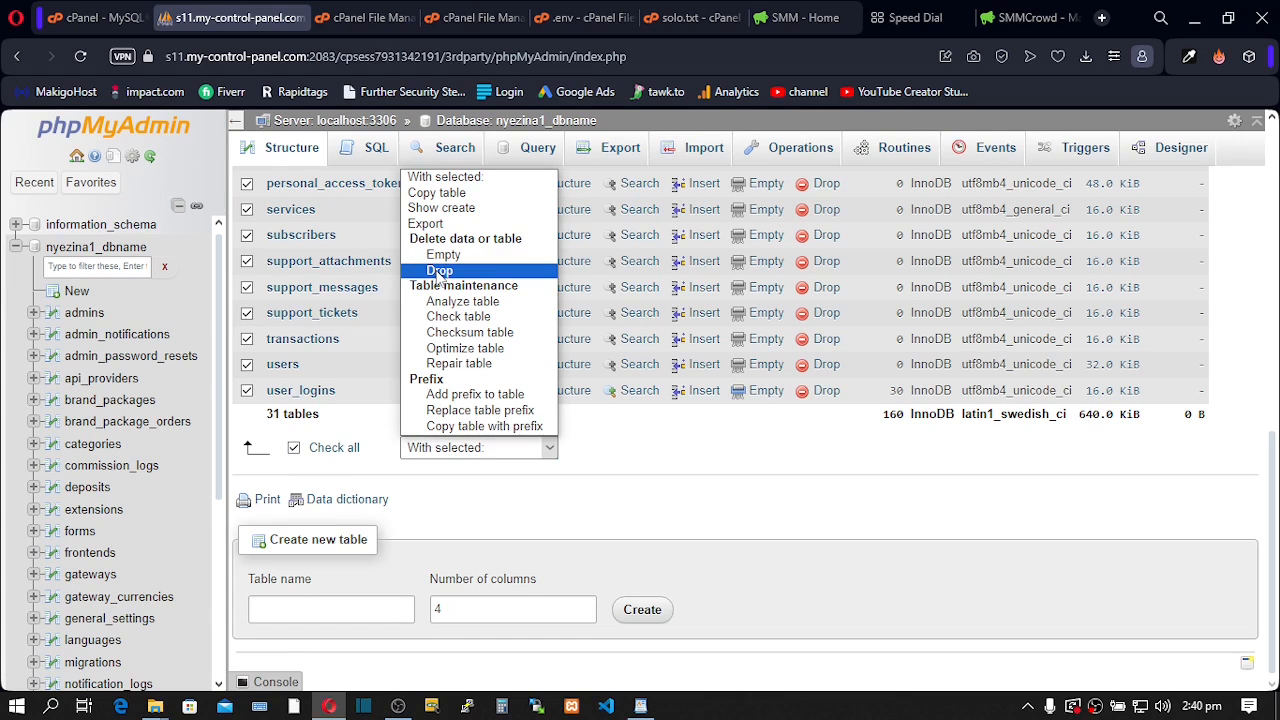
{"action": "left_click", "coordinate": [440, 271]}
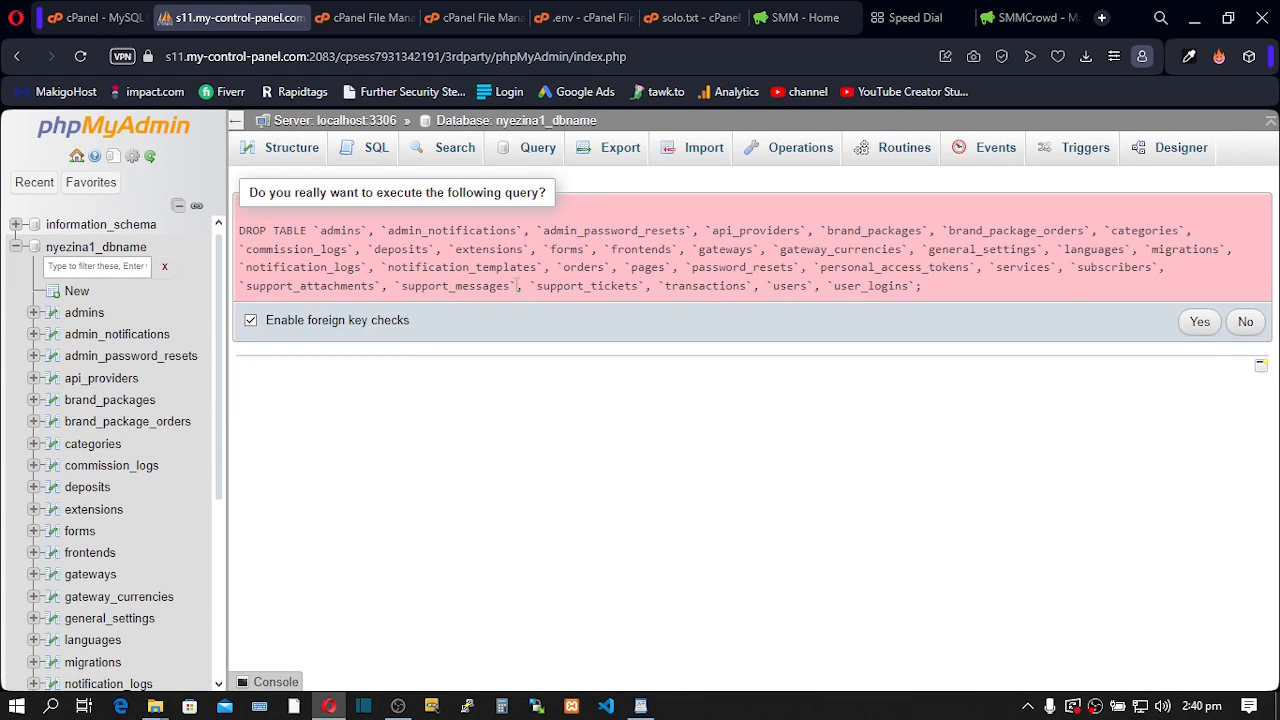
{"action": "left_click", "coordinate": [1199, 321]}
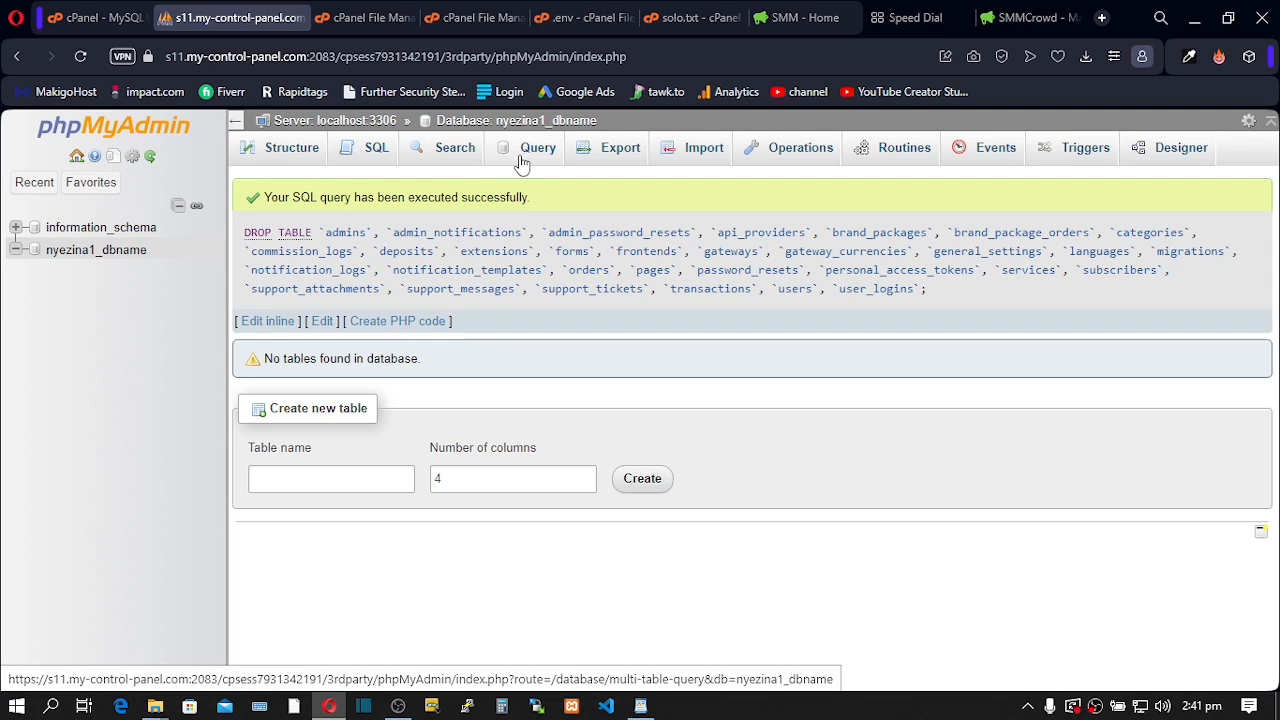
- In File Manager, go up to the home directory and open public_html
{"action": "left_click", "coordinate": [354, 18]}
{"action": "left_click", "coordinate": [446, 245]}
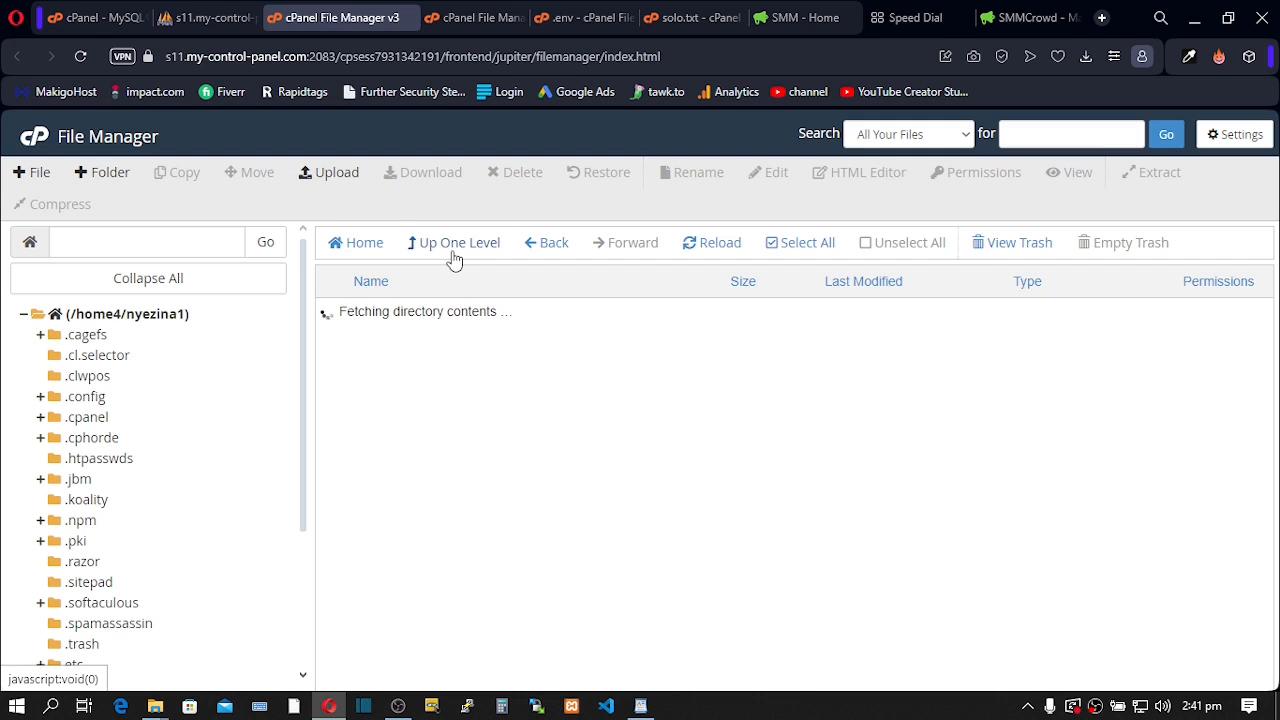
{"action": "scroll", "coordinate": [390, 330], "scroll_direction": "down", "scroll_amount": 5}
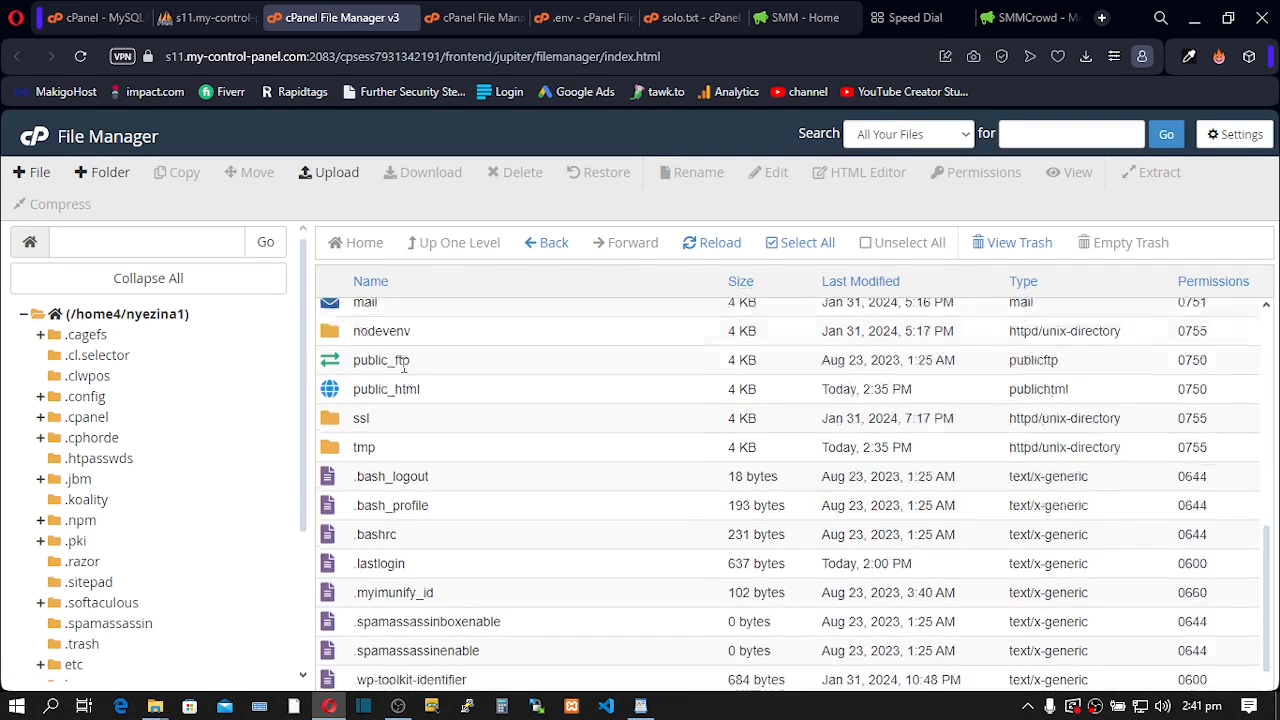
{"action": "left_click", "coordinate": [337, 392]}
{"action": "double_click", "coordinate": [337, 392]}
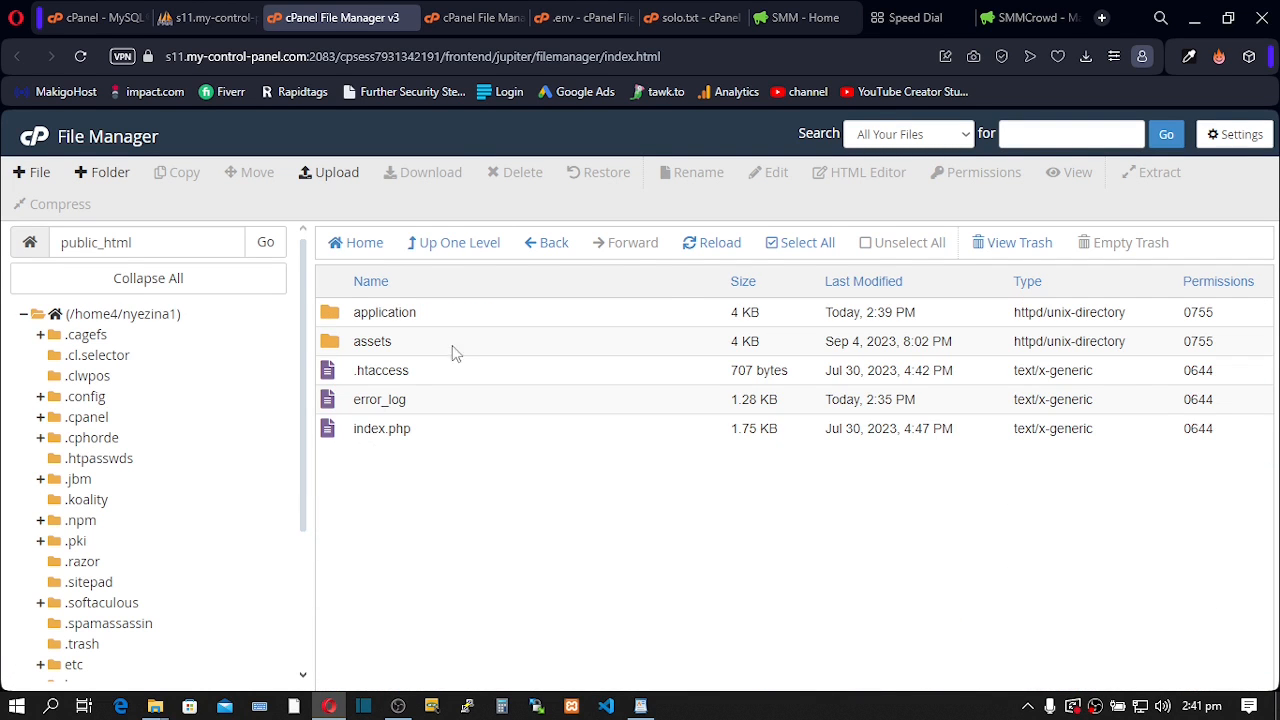
- Select all files in public_html and delete them permanently, skipping the trash
{"action": "left_click", "coordinate": [790, 245]}
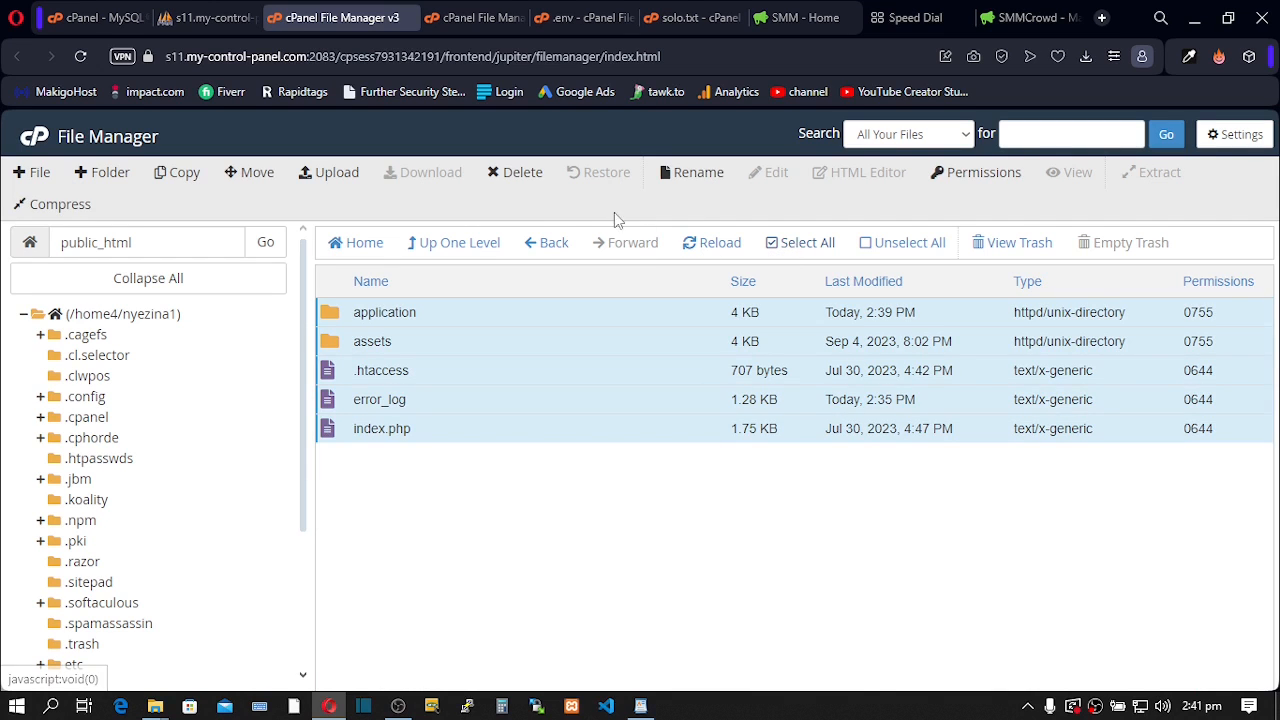
{"action": "left_click", "coordinate": [522, 174]}
{"action": "left_click", "coordinate": [655, 436]}
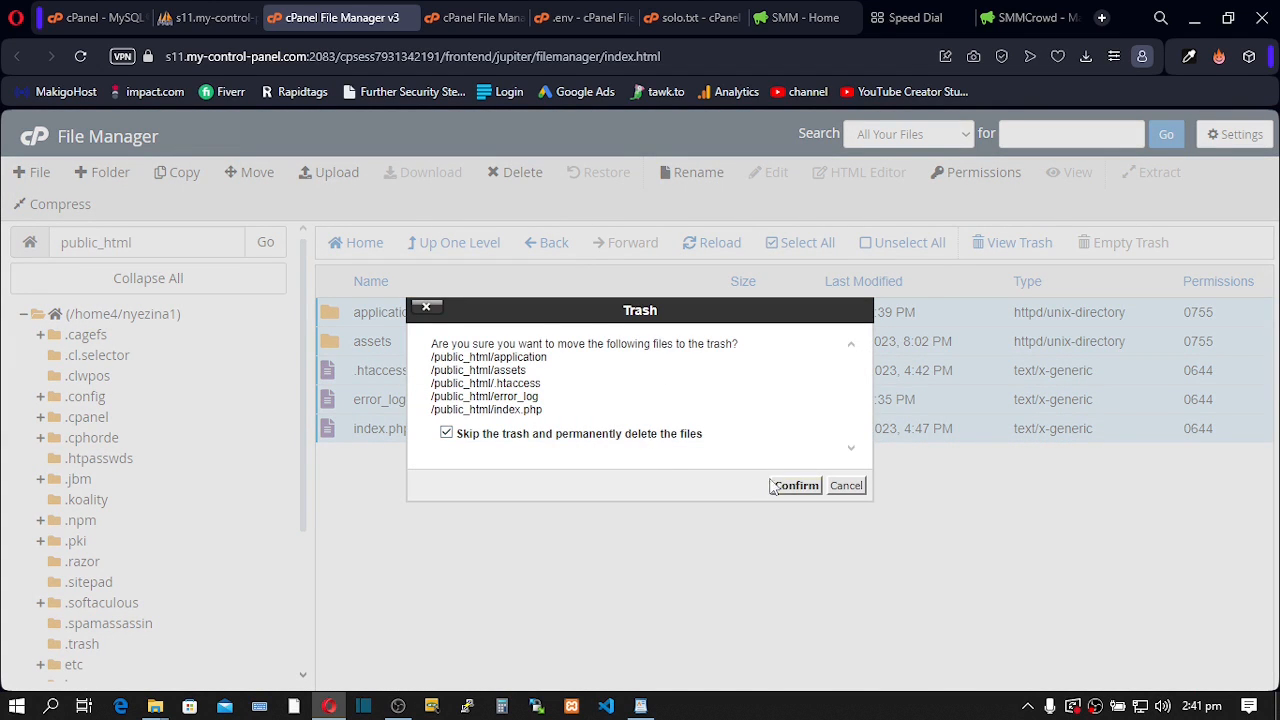
{"action": "left_click", "coordinate": [790, 486]}
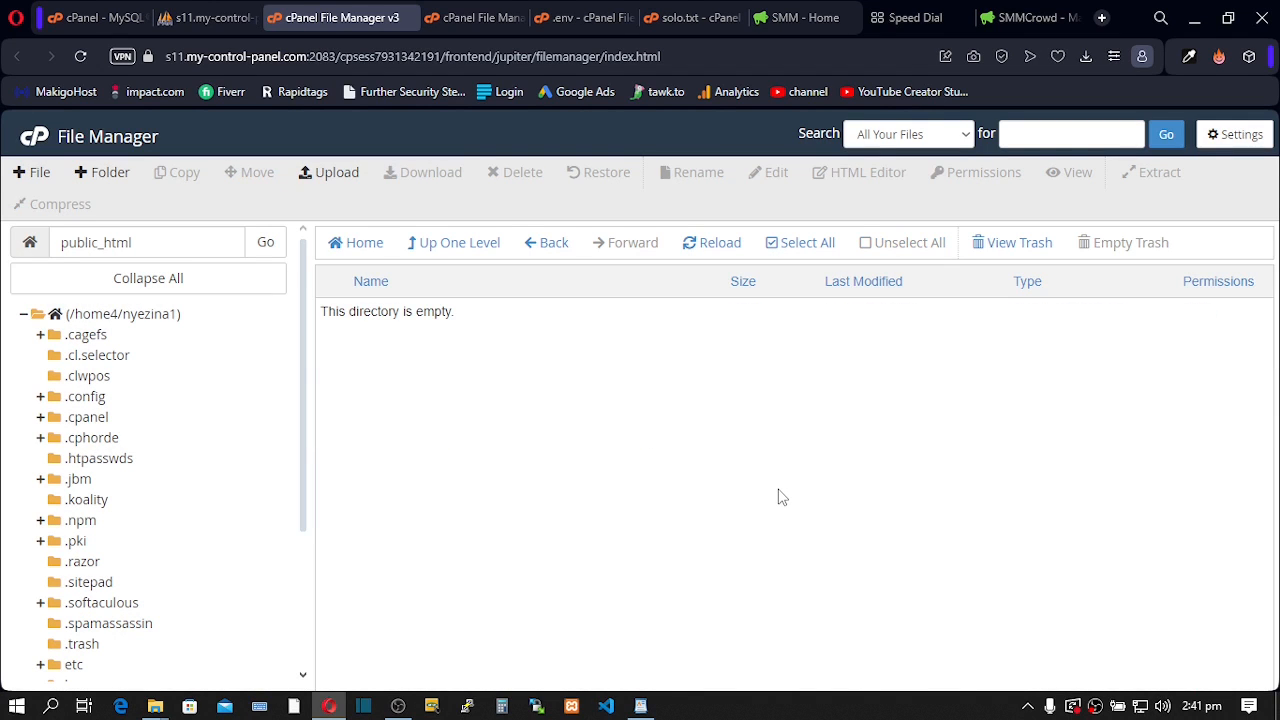
- Reload tutorialz.xyz to confirm an empty Index of / listing, then minimise the browser
{"action": "left_click", "coordinate": [795, 17]}
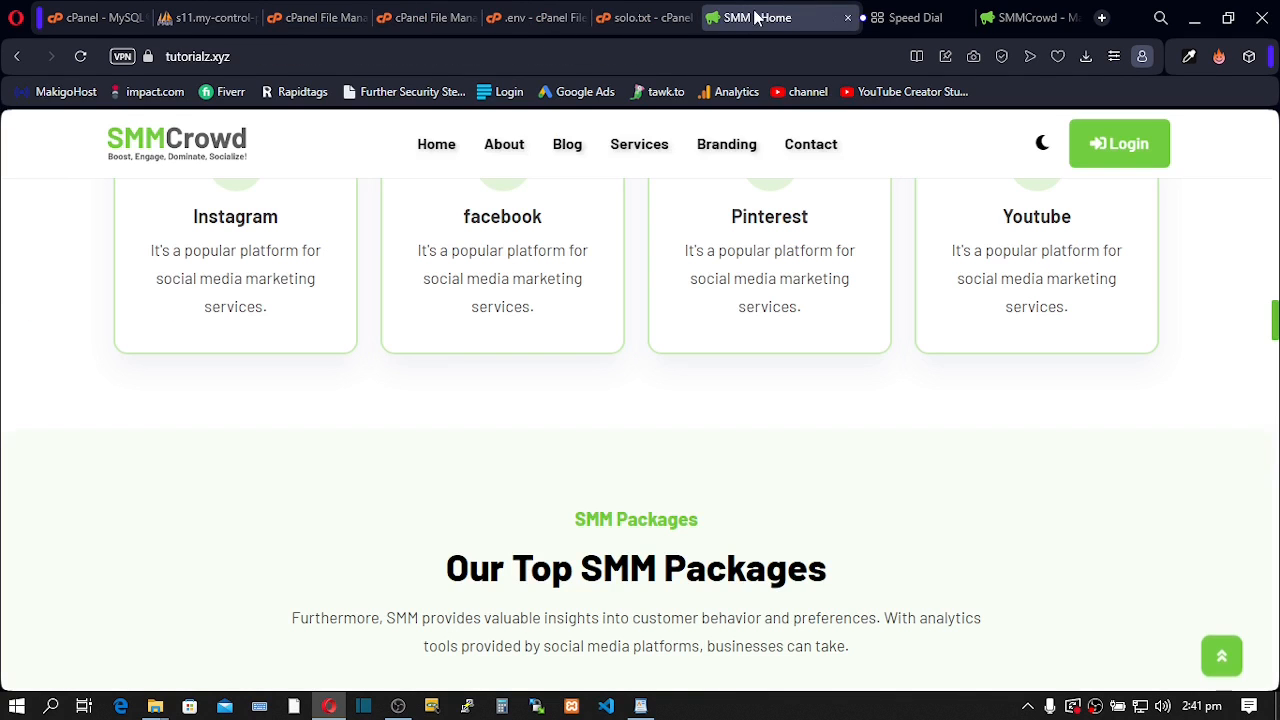
{"action": "left_click", "coordinate": [80, 56]}
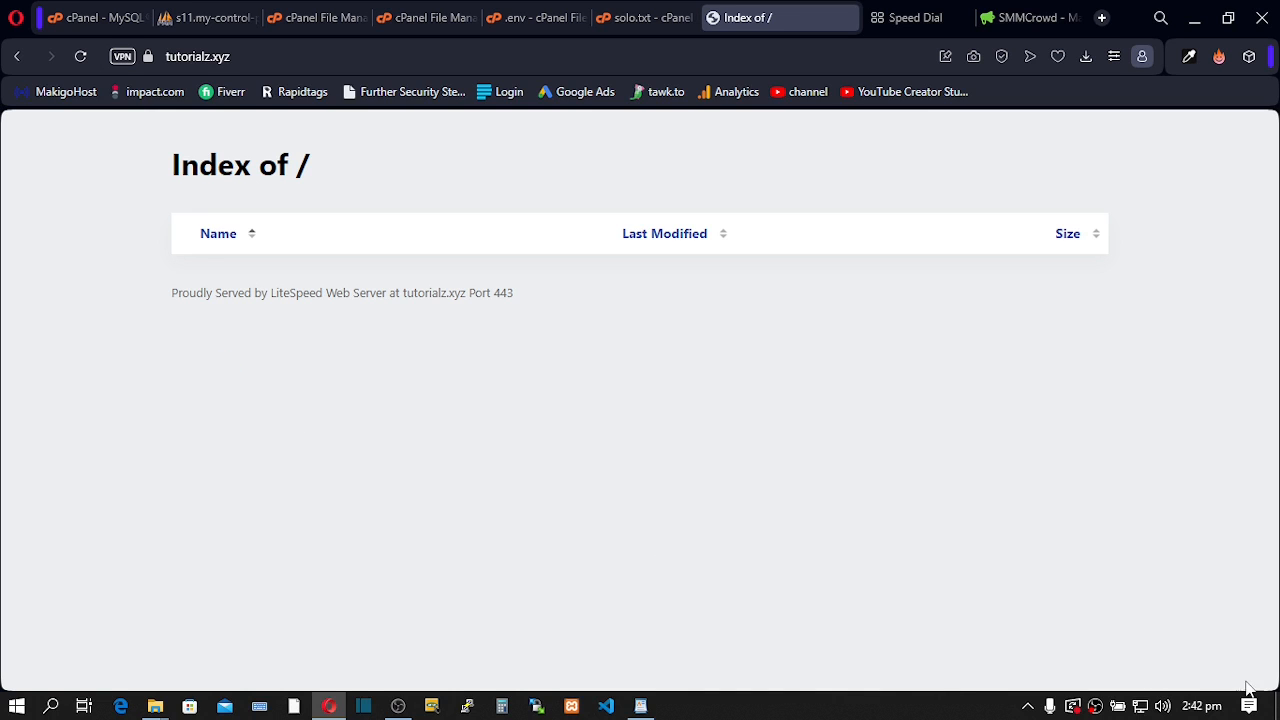
{"action": "left_click", "coordinate": [1278, 706]}
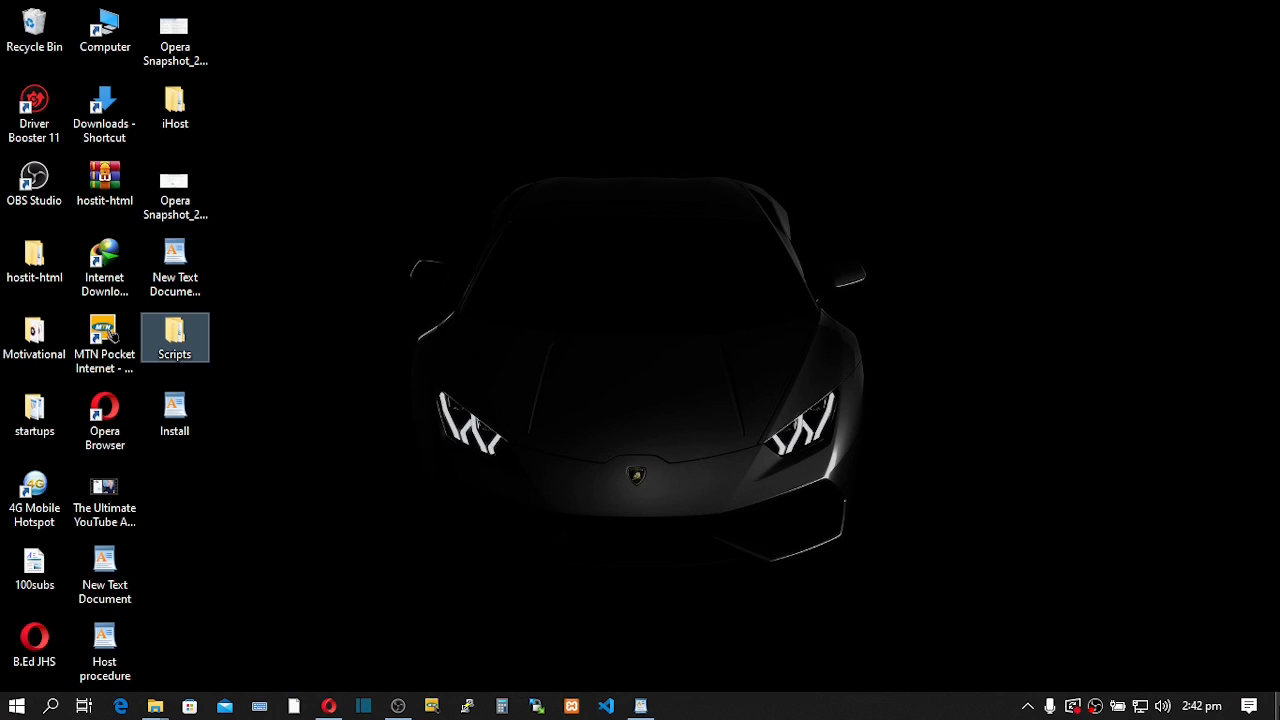
- In the Scripts folder, delete the old extracted codecanyon smmcrowd folder
{"action": "double_click", "coordinate": [175, 345]}
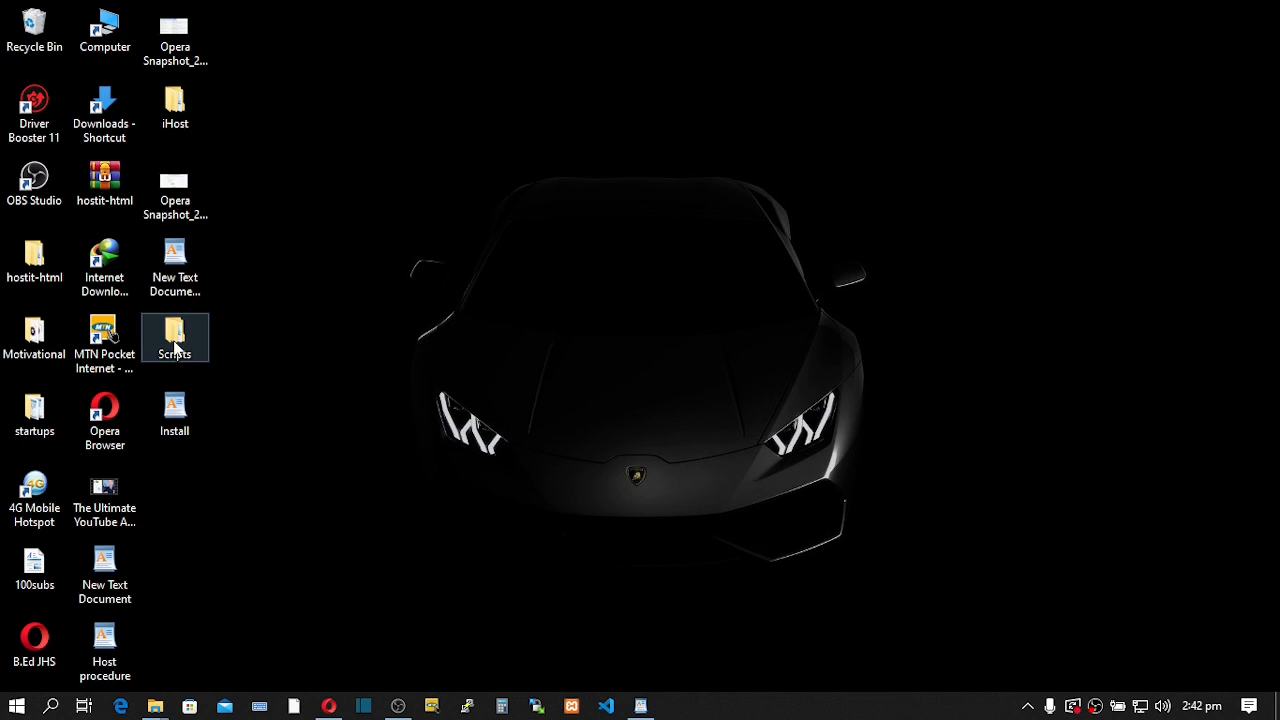
{"action": "left_click", "coordinate": [250, 207]}
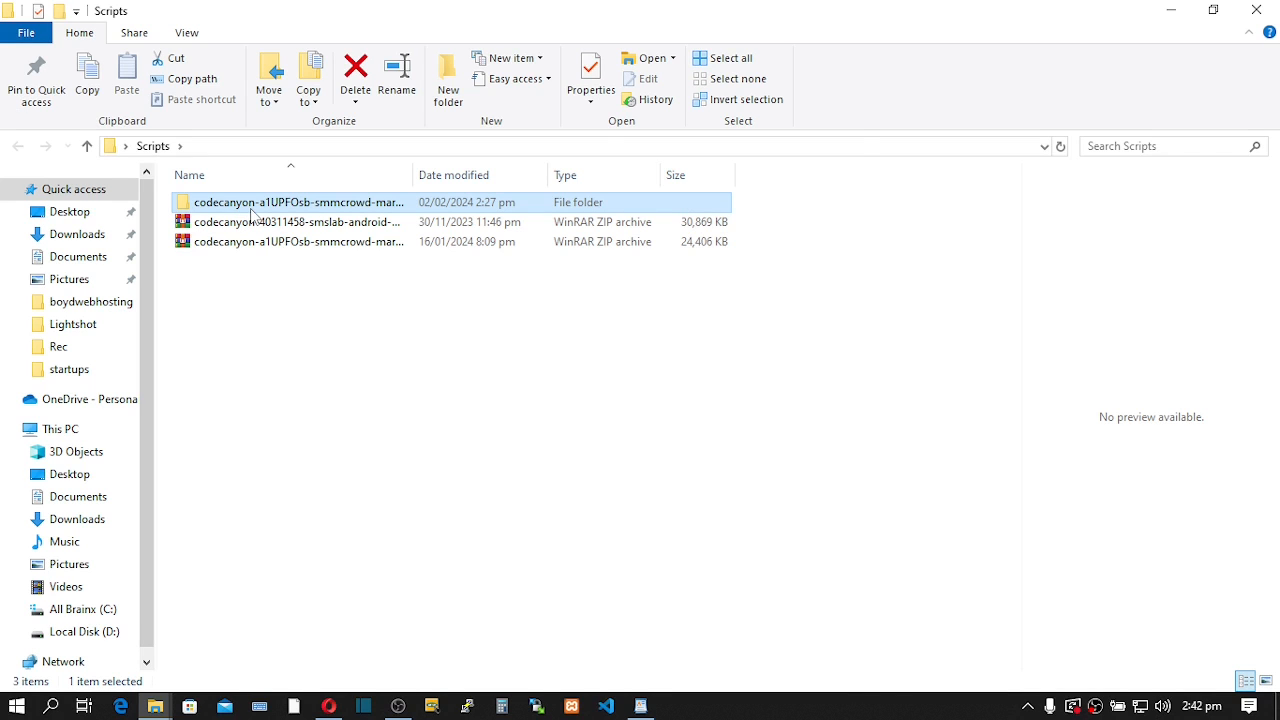
{"action": "key", "text": "Delete"}
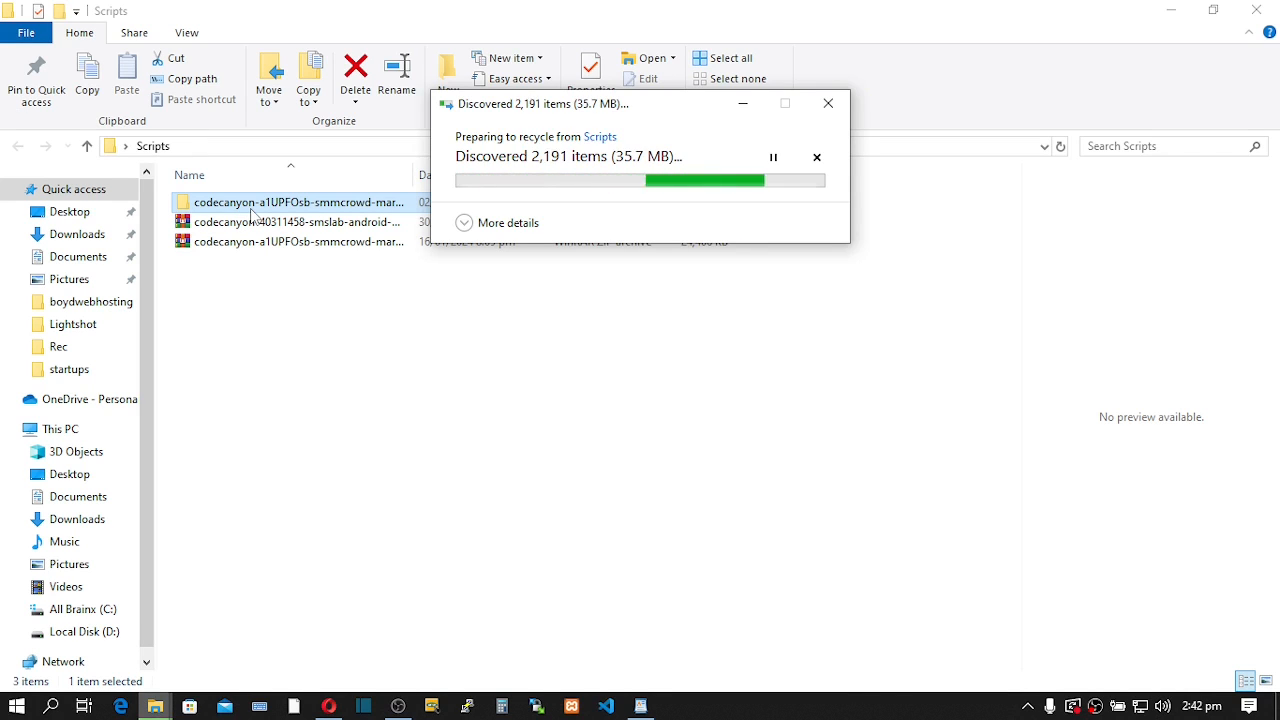
- Extract the SMSLab ZIP archive with WinRAR into its suggested folder
{"action": "left_click", "coordinate": [252, 222]}
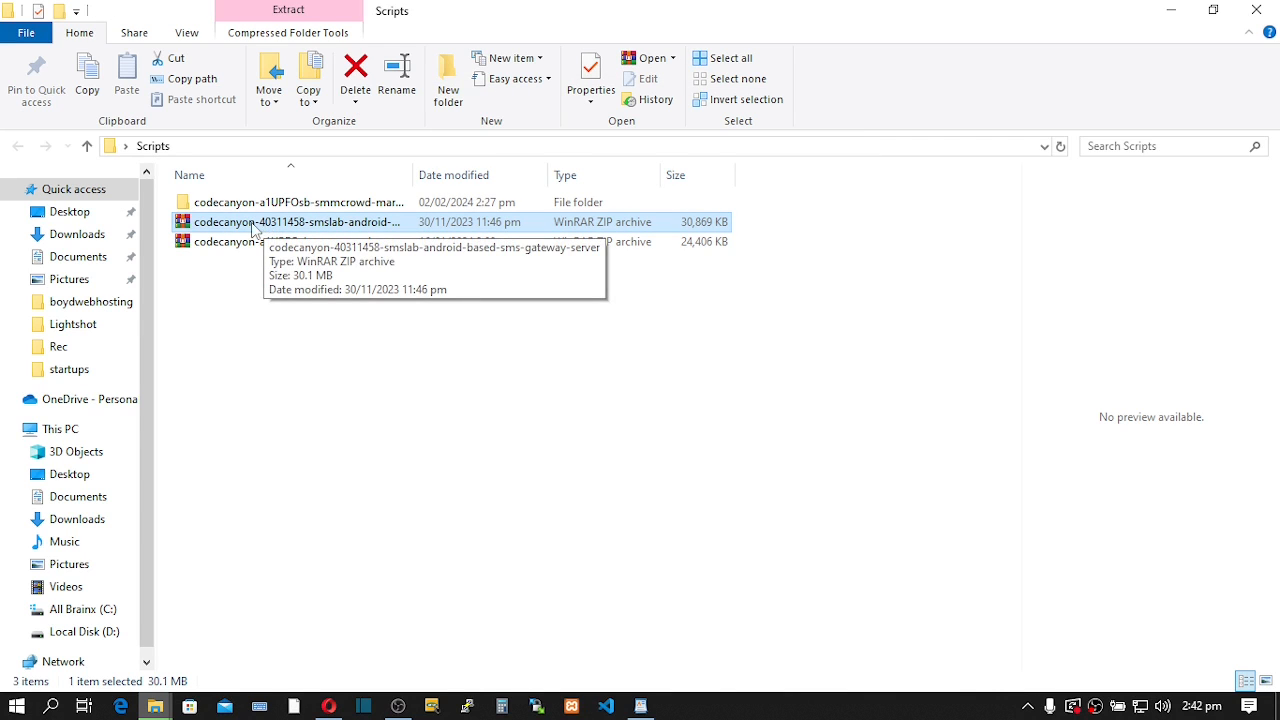
{"action": "right_click", "coordinate": [256, 224]}
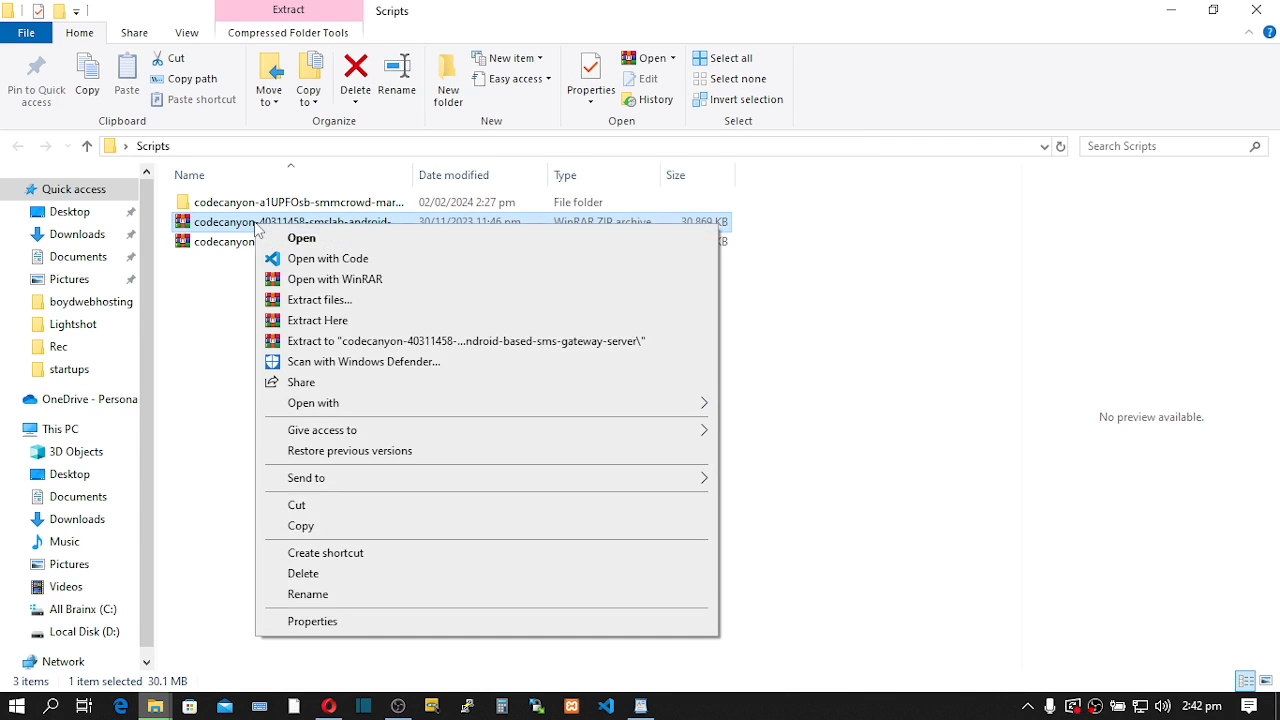
{"action": "left_click", "coordinate": [311, 301]}
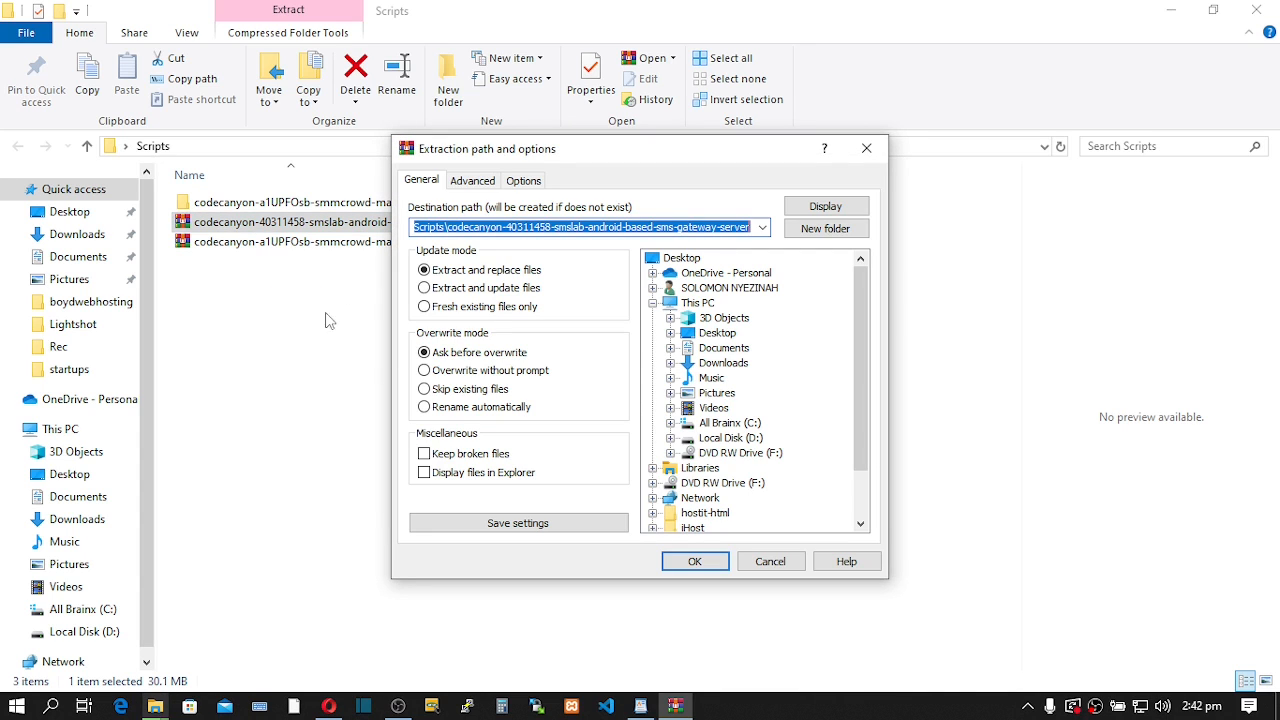
{"action": "left_click", "coordinate": [678, 564]}
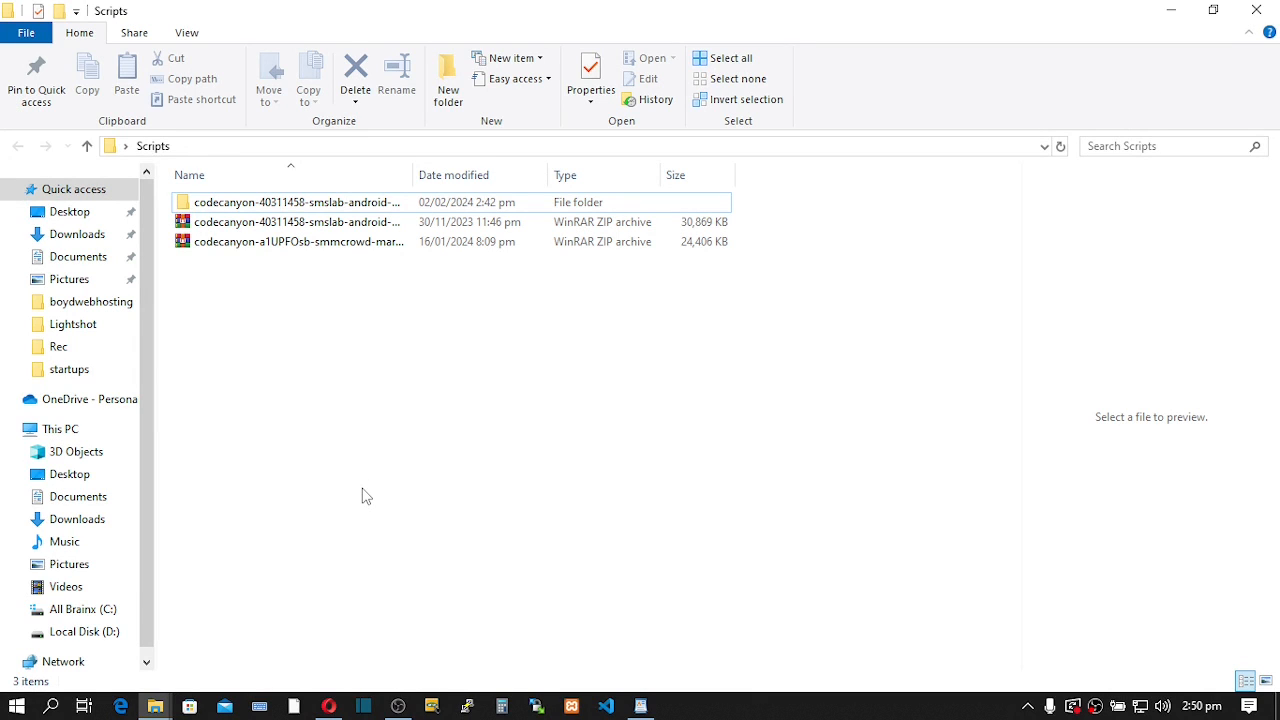
- Open the extracted SMSLab folder and its inner sms-gateway-server folder, refreshing the listing
{"action": "double_click", "coordinate": [332, 204]}
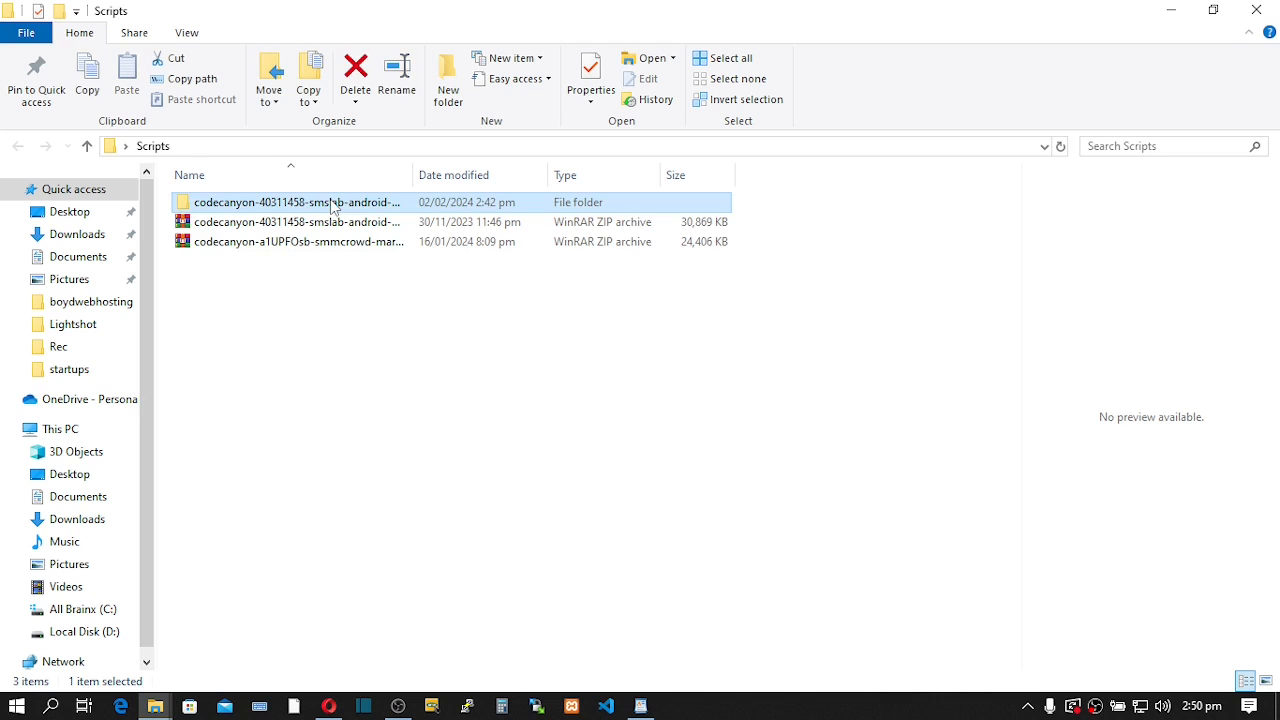
{"action": "double_click", "coordinate": [316, 208]}
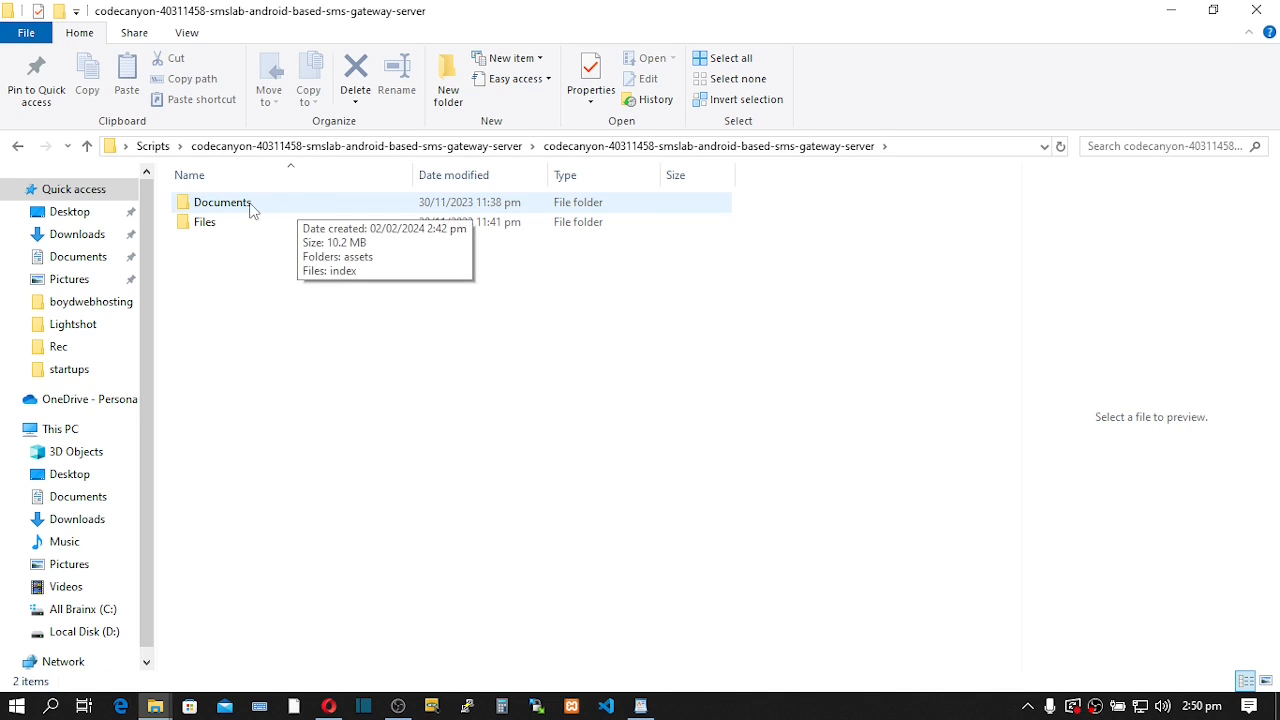
{"action": "right_click", "coordinate": [318, 456]}
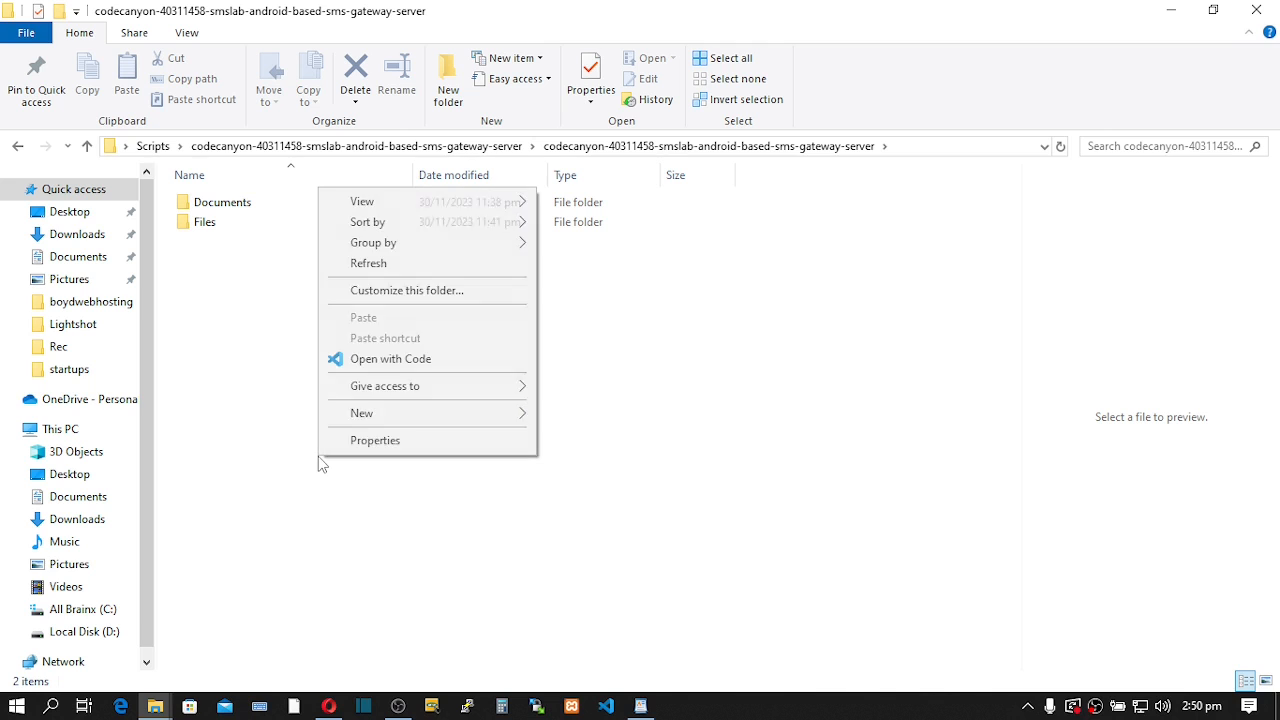
{"action": "left_click", "coordinate": [376, 263]}
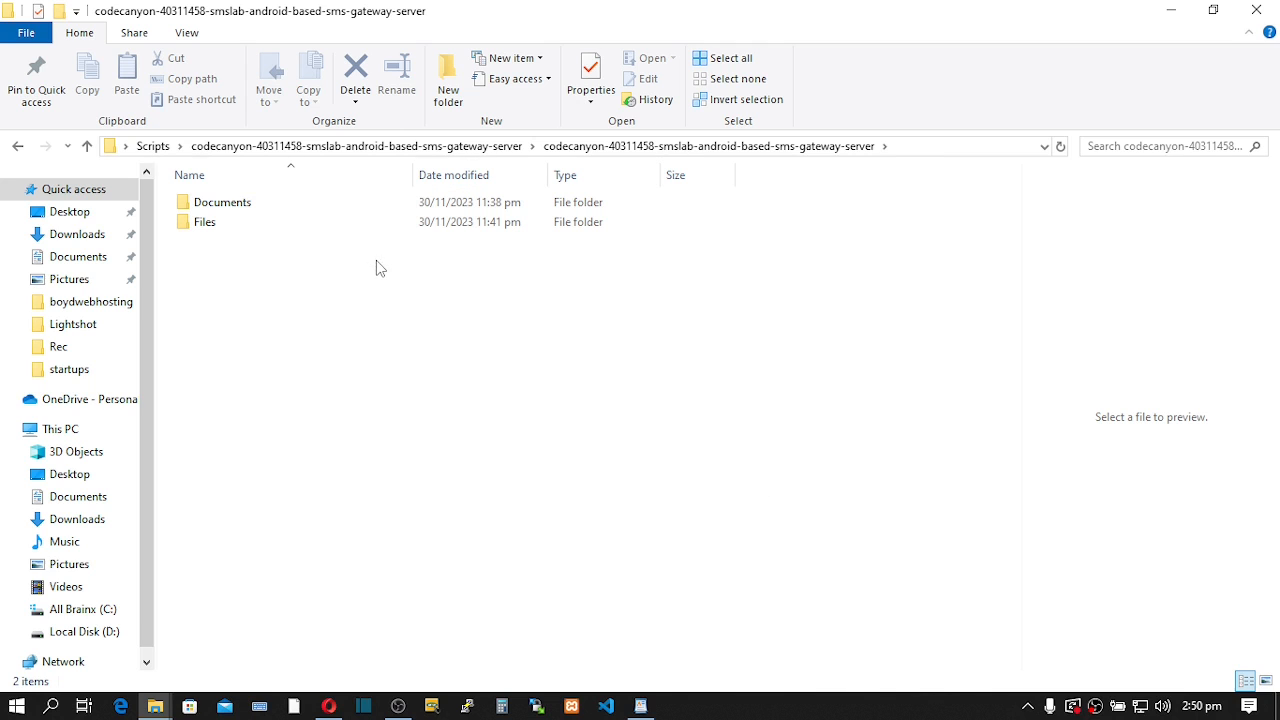
- Browse into the Files folder and select its install folder
{"action": "left_click", "coordinate": [234, 211]}
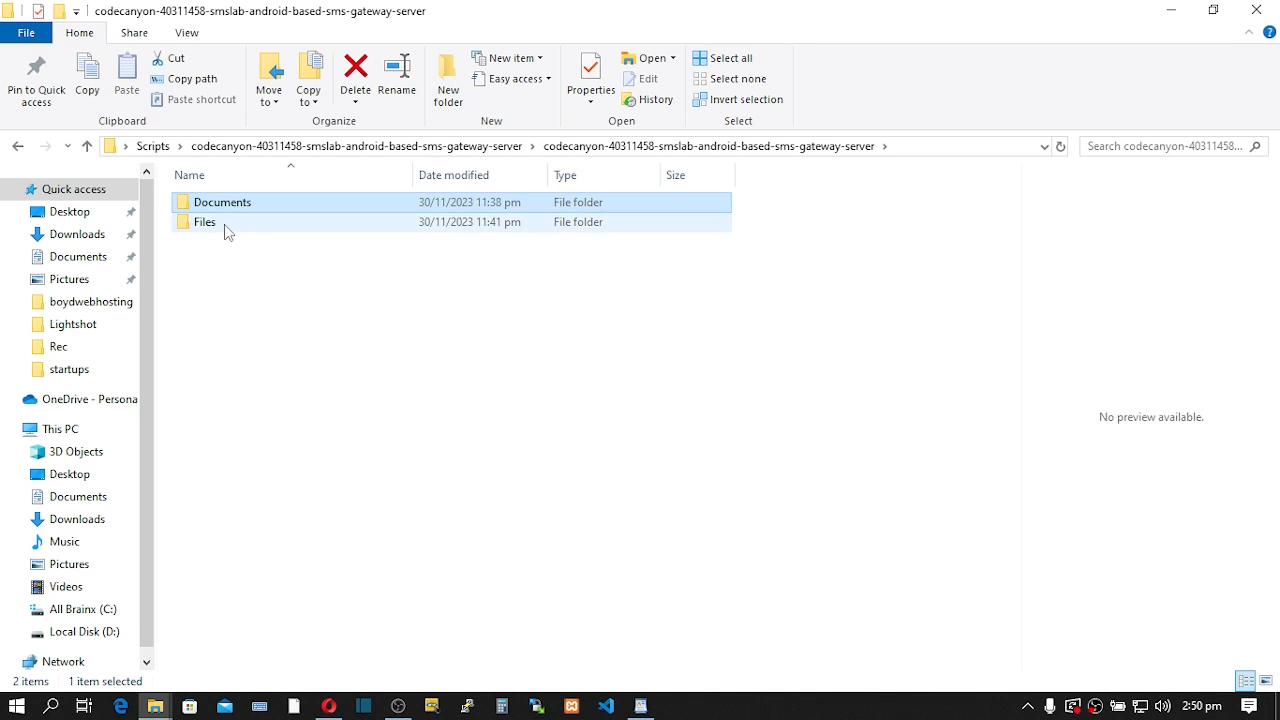
{"action": "left_click", "coordinate": [224, 225]}
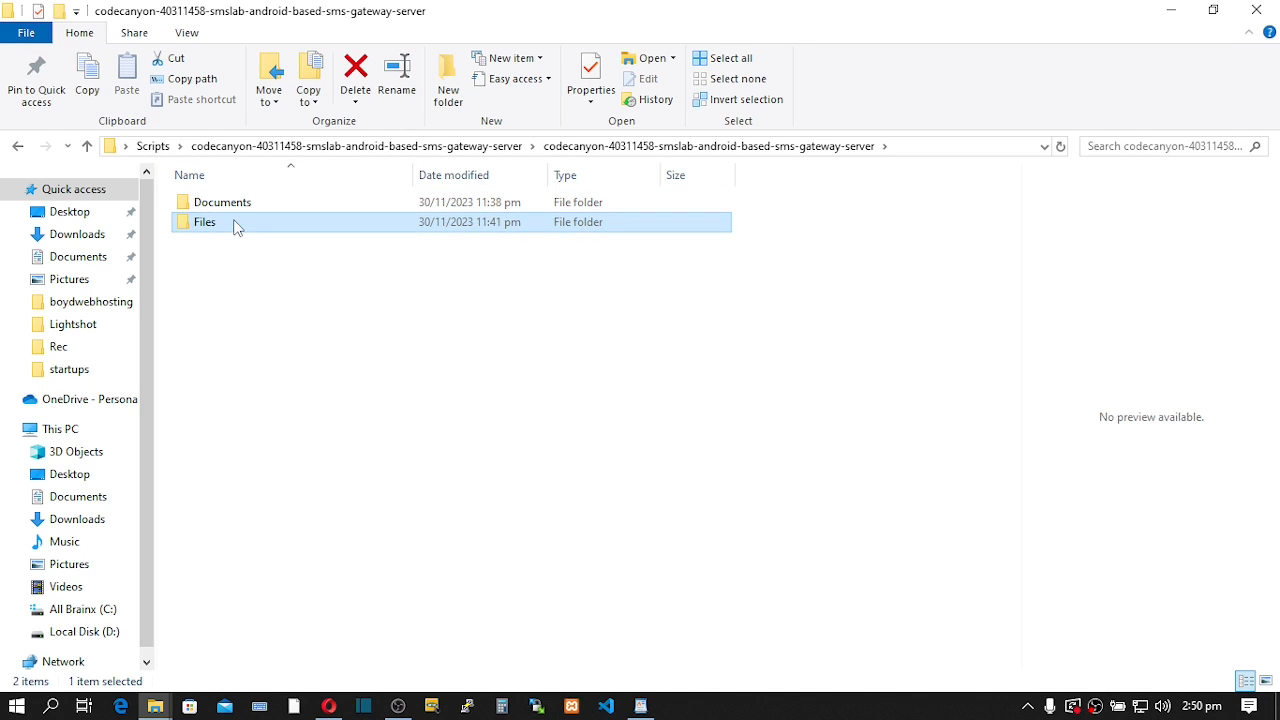
{"action": "double_click", "coordinate": [234, 224]}
{"action": "left_click", "coordinate": [232, 221]}
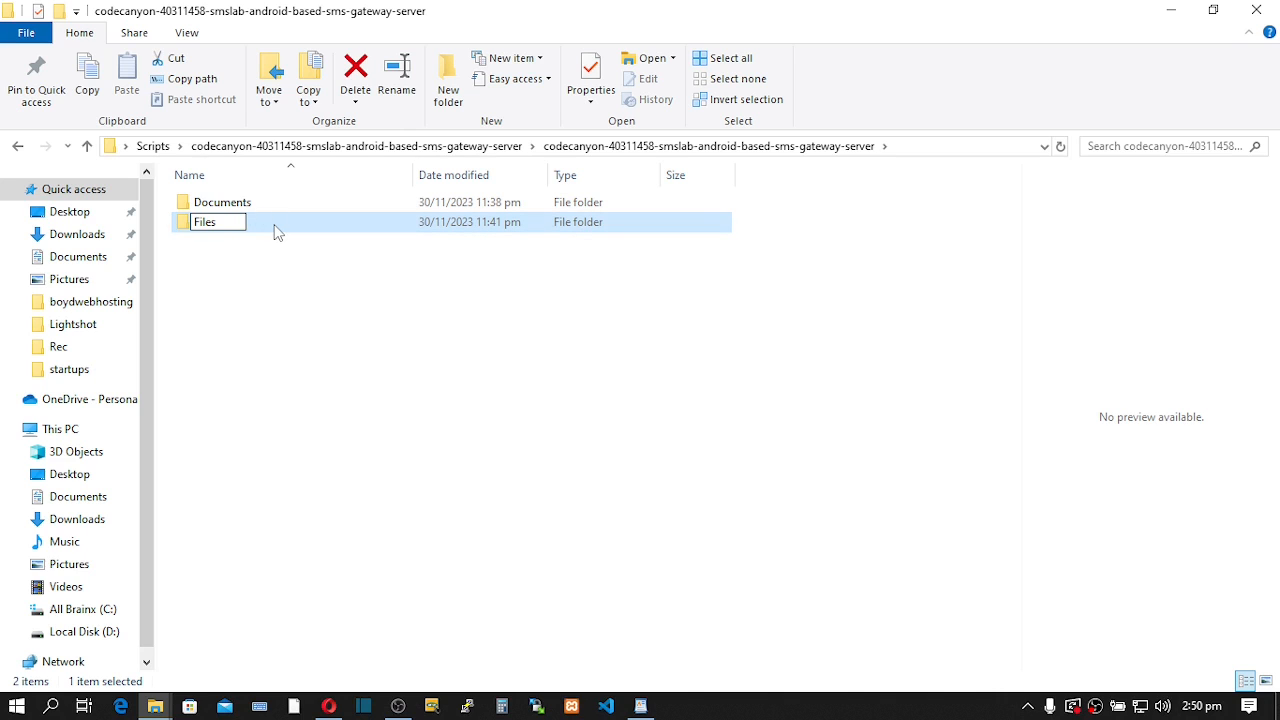
{"action": "left_click", "coordinate": [277, 230]}
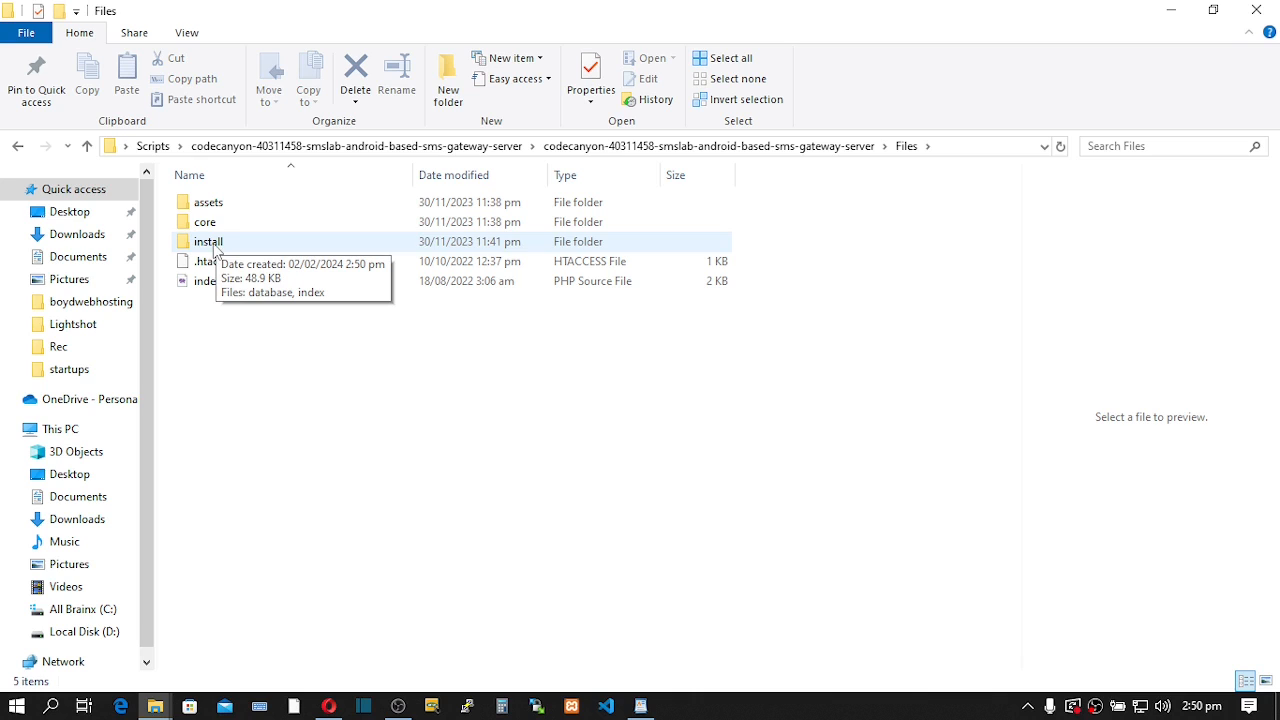
{"action": "left_click", "coordinate": [212, 250]}
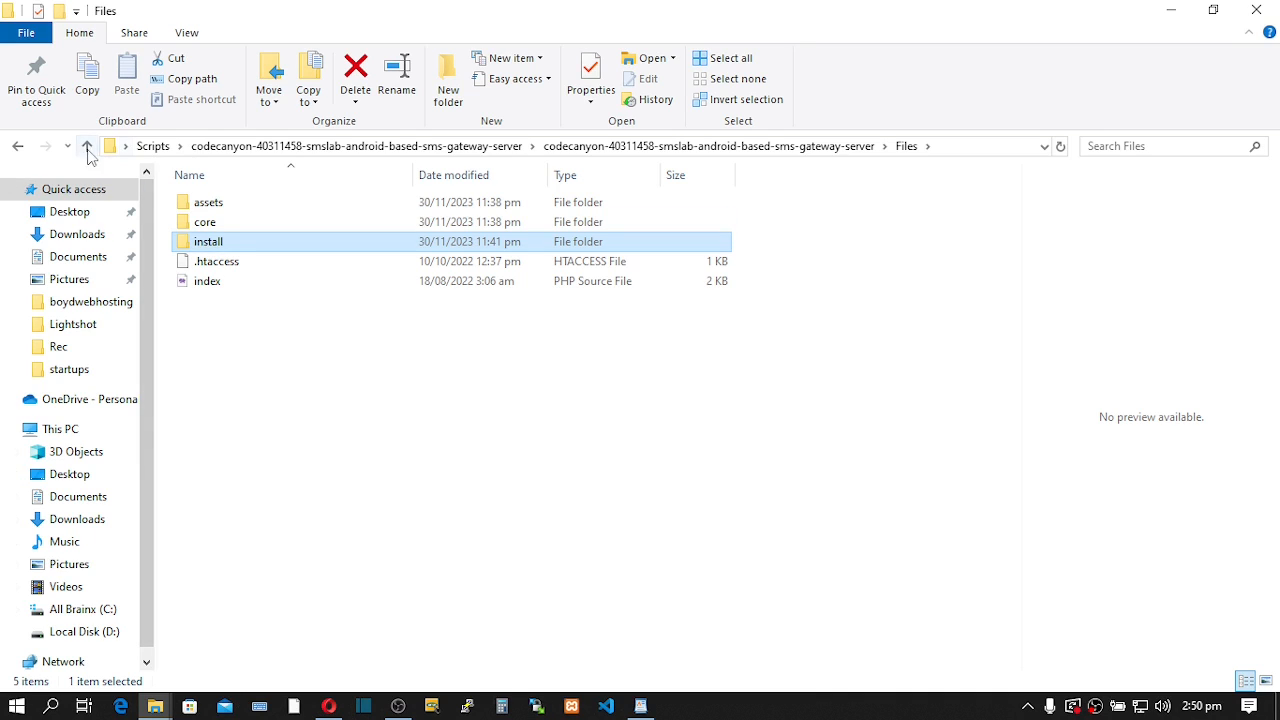
- Go back up to the package folder and open the Documents folder
{"action": "left_click", "coordinate": [86, 147]}
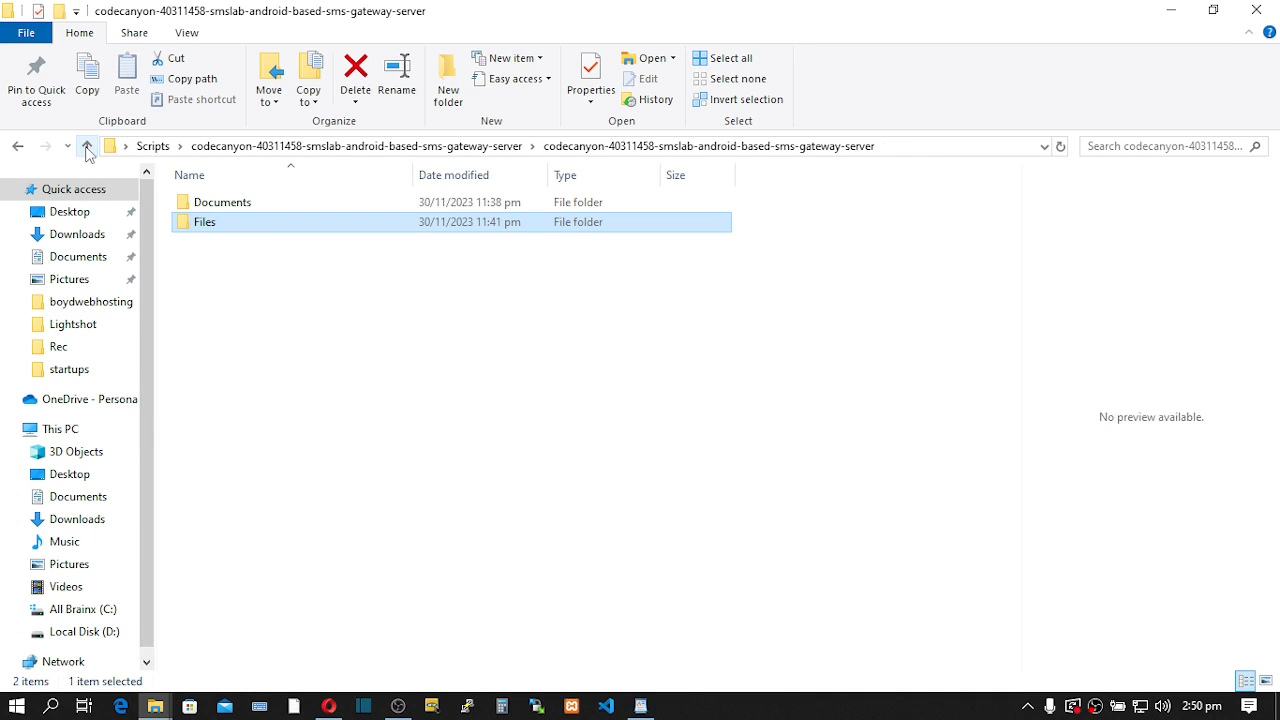
{"action": "left_click", "coordinate": [206, 205]}
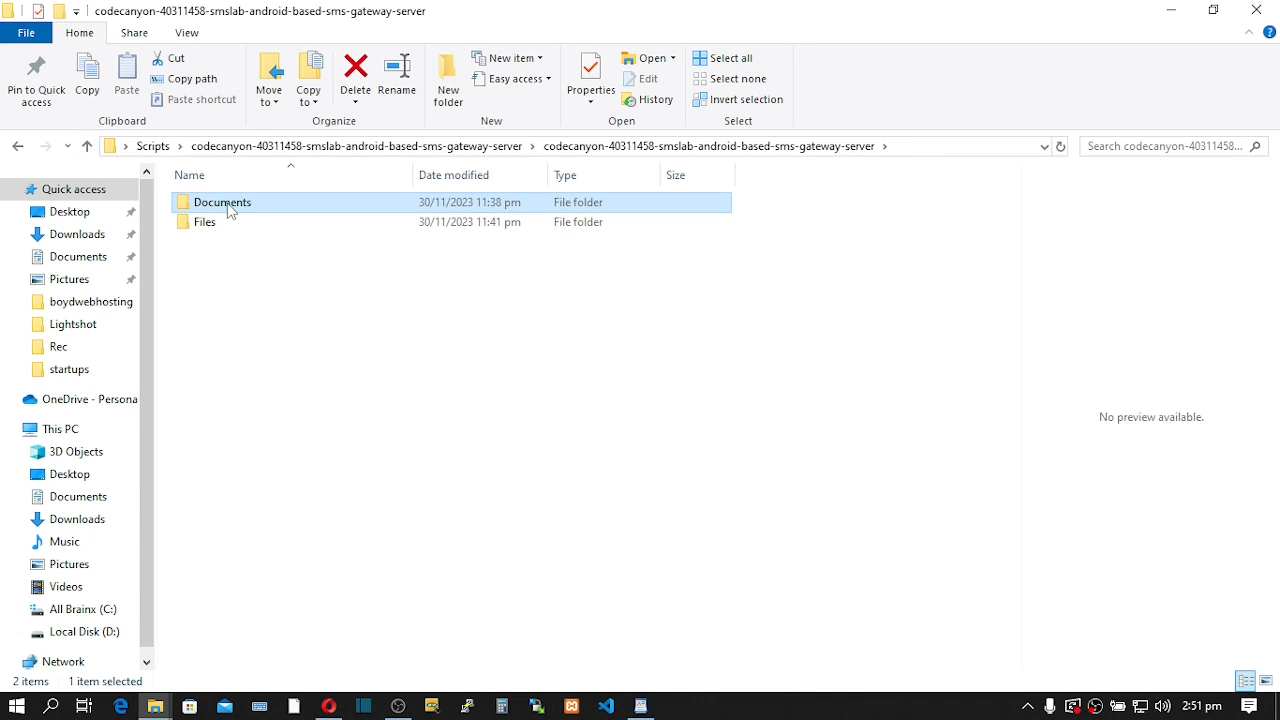
{"action": "left_click", "coordinate": [234, 208]}
{"action": "double_click", "coordinate": [312, 208]}
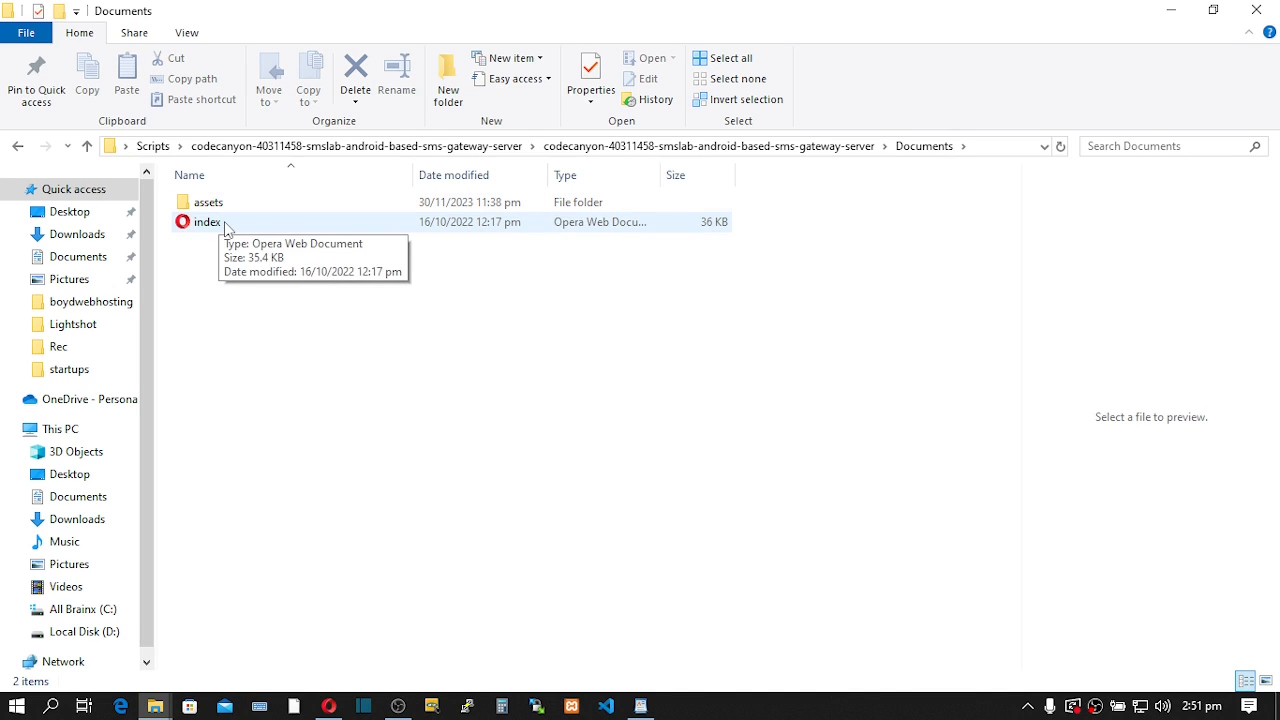
- Open the SMSLab documentation in Opera and read through its Introduction, Folder Structure and Admin Dashboard sections
{"action": "double_click", "coordinate": [224, 222]}
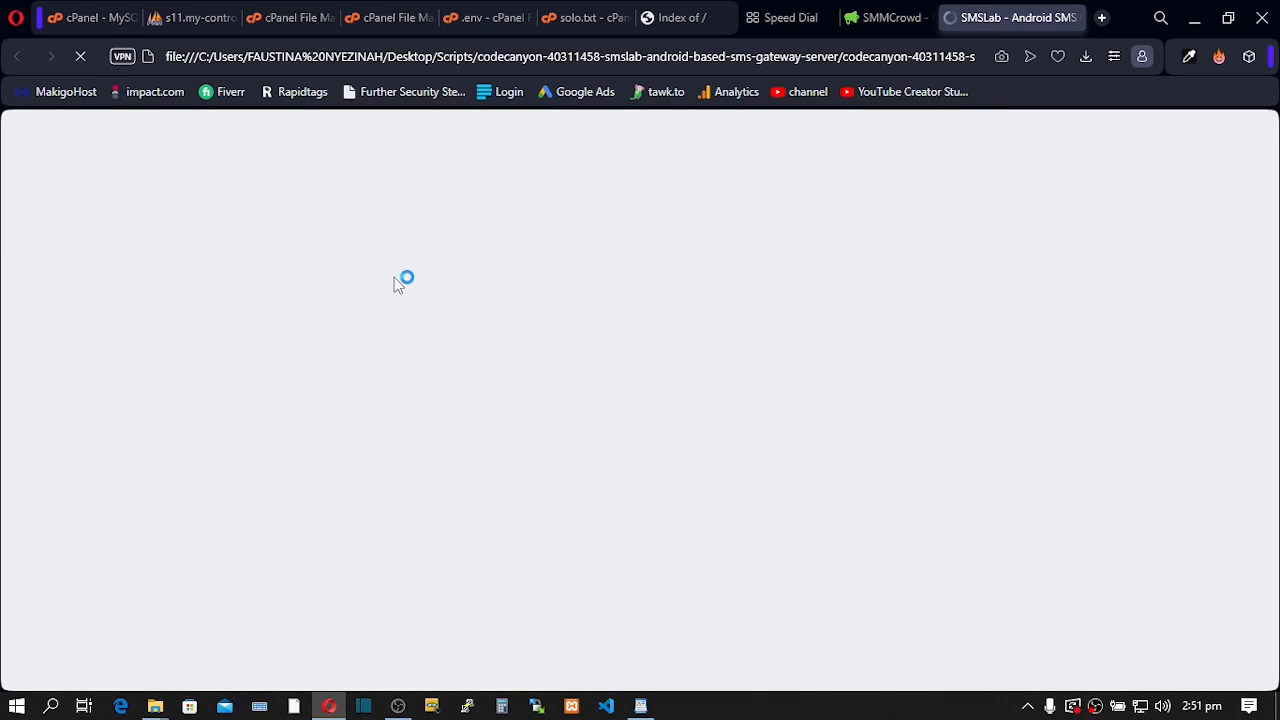
{"action": "scroll", "coordinate": [399, 290], "scroll_direction": "down", "scroll_amount": 2}
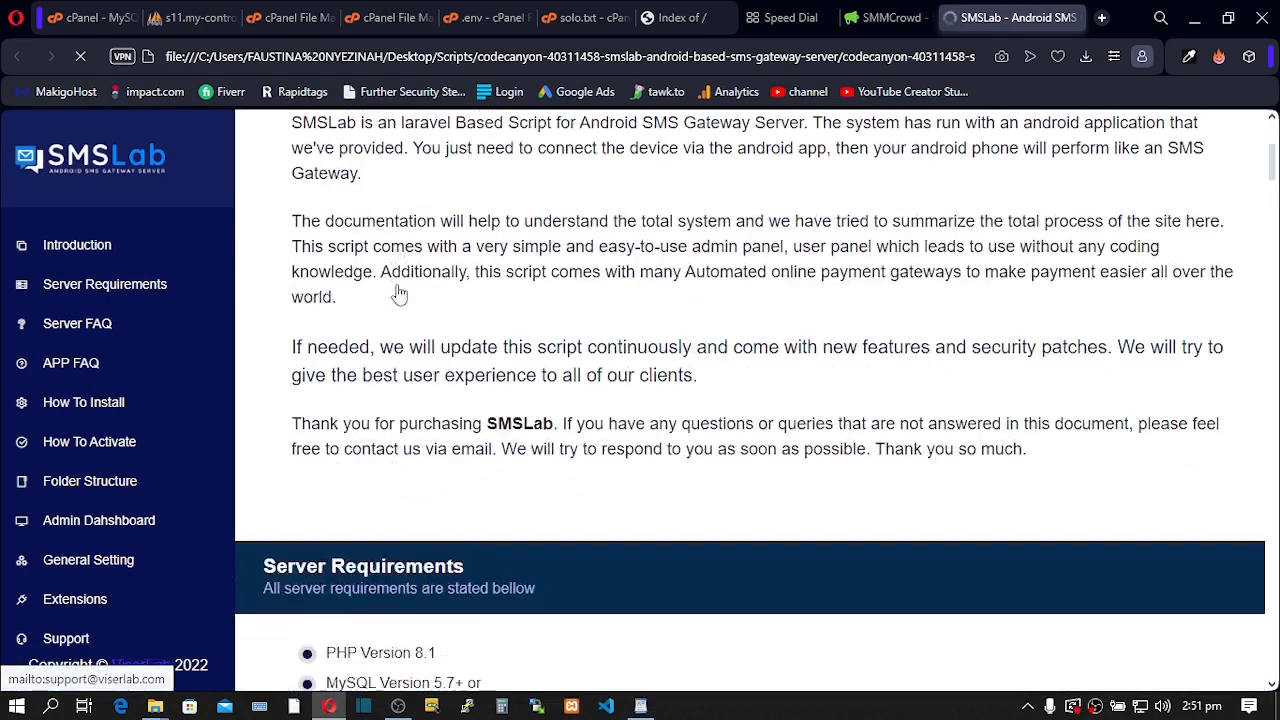
{"action": "scroll", "coordinate": [399, 290], "scroll_direction": "down", "scroll_amount": 5}
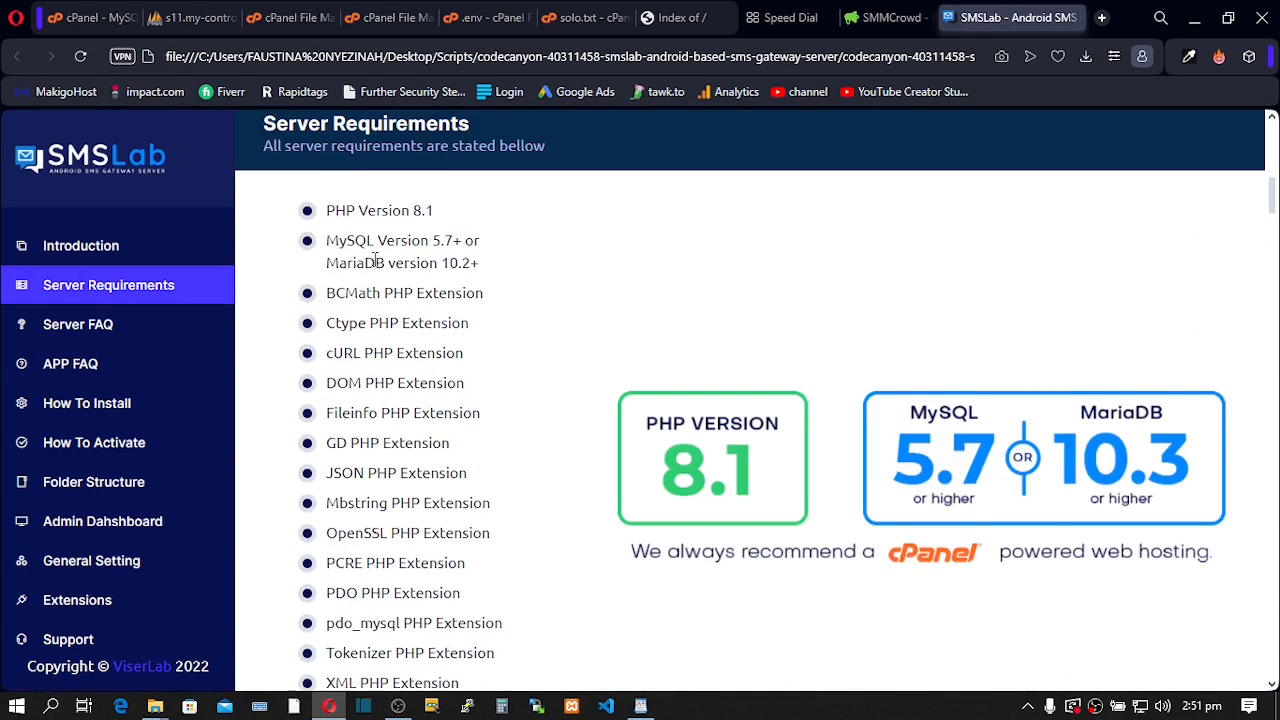
{"action": "scroll", "coordinate": [375, 260], "scroll_direction": "down", "scroll_amount": 3}
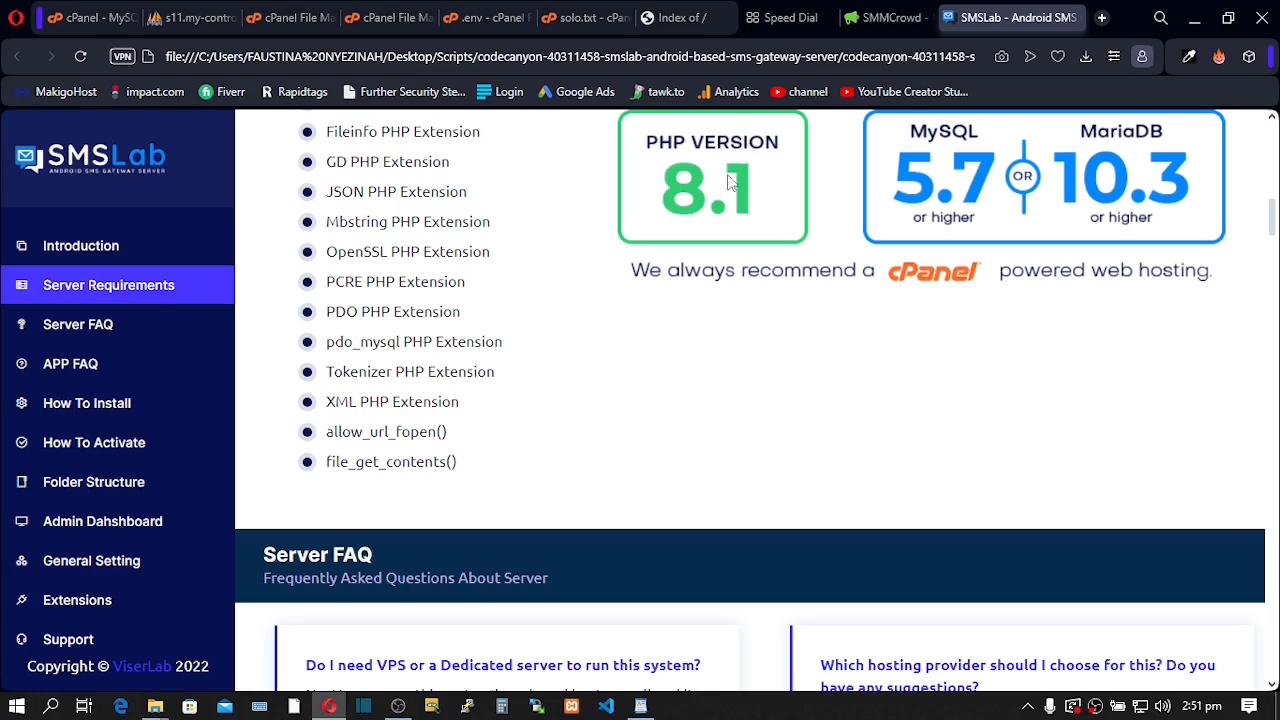
{"action": "scroll", "coordinate": [553, 250], "scroll_direction": "down", "scroll_amount": 8}
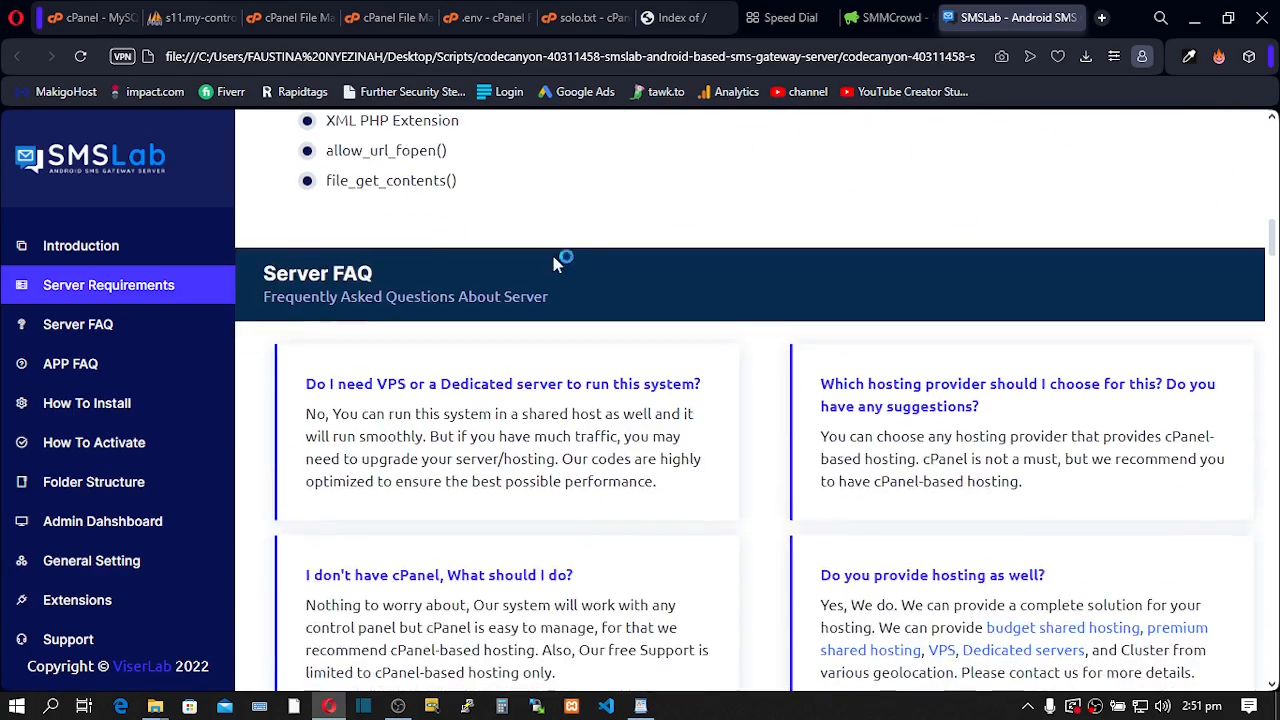
{"action": "scroll", "coordinate": [555, 265], "scroll_direction": "down", "scroll_amount": 10}
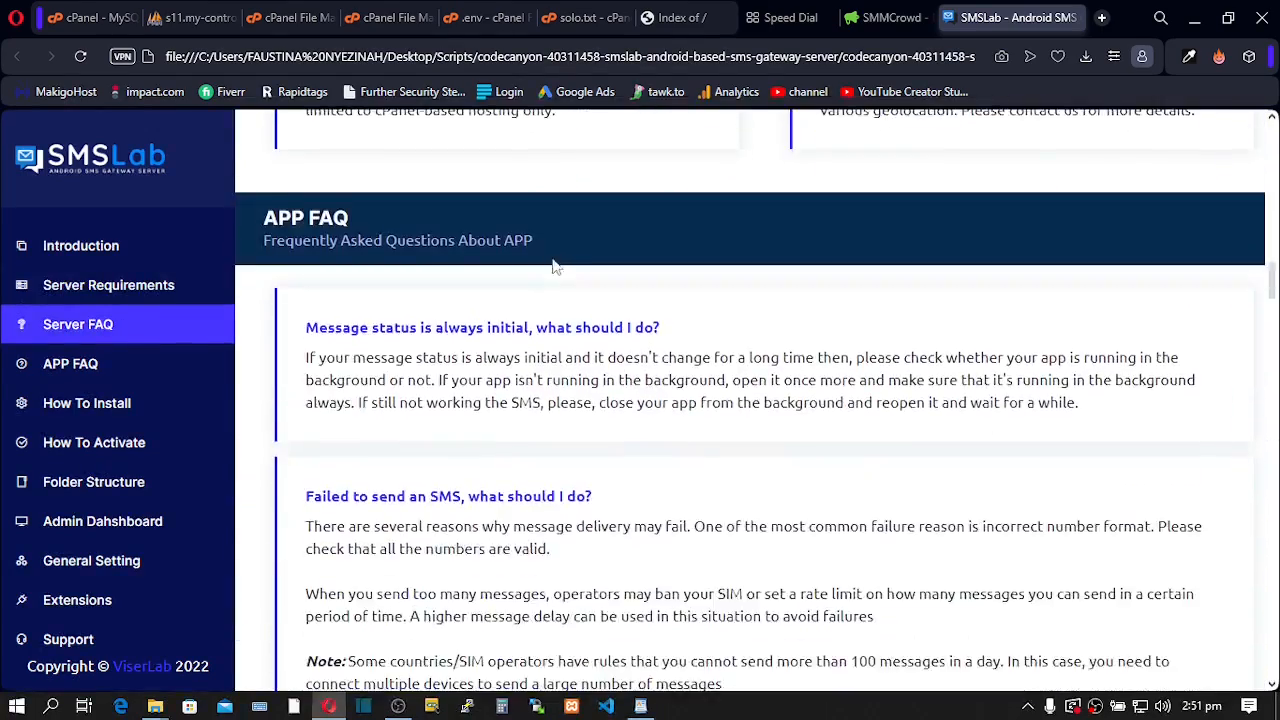
{"action": "scroll", "coordinate": [556, 266], "scroll_direction": "down", "scroll_amount": 12}
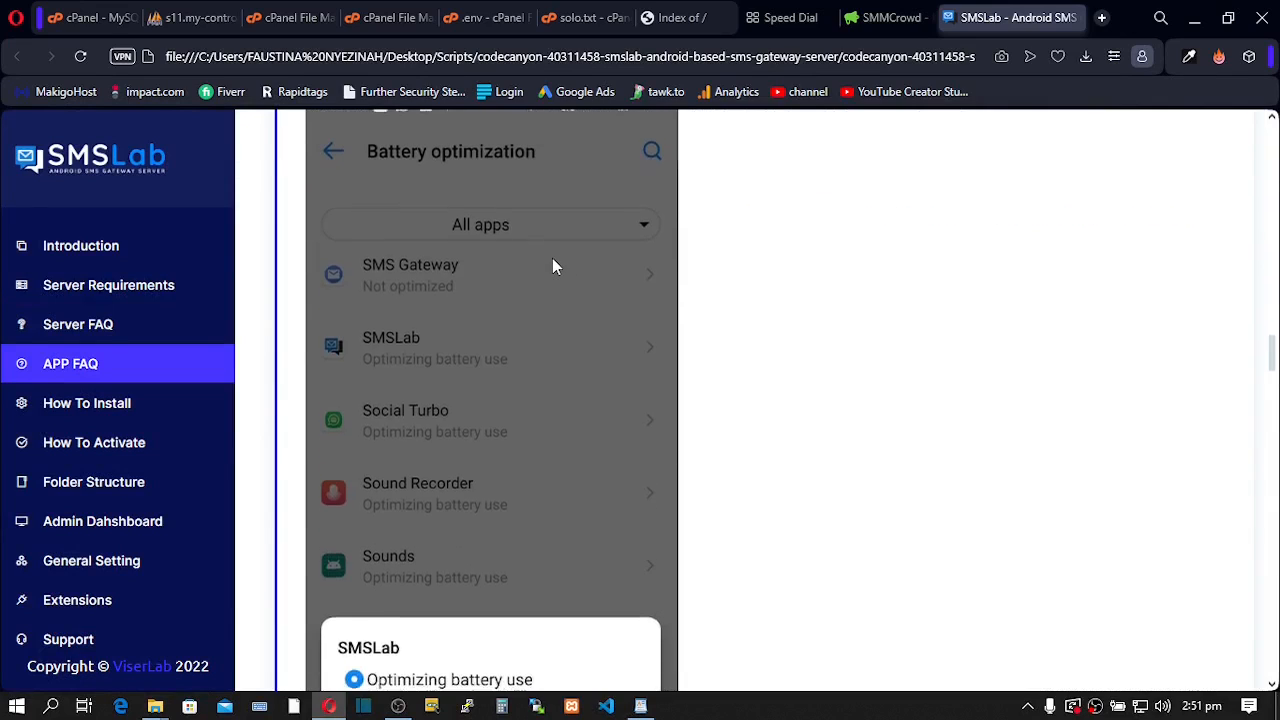
{"action": "scroll", "coordinate": [556, 266], "scroll_direction": "down", "scroll_amount": 7}
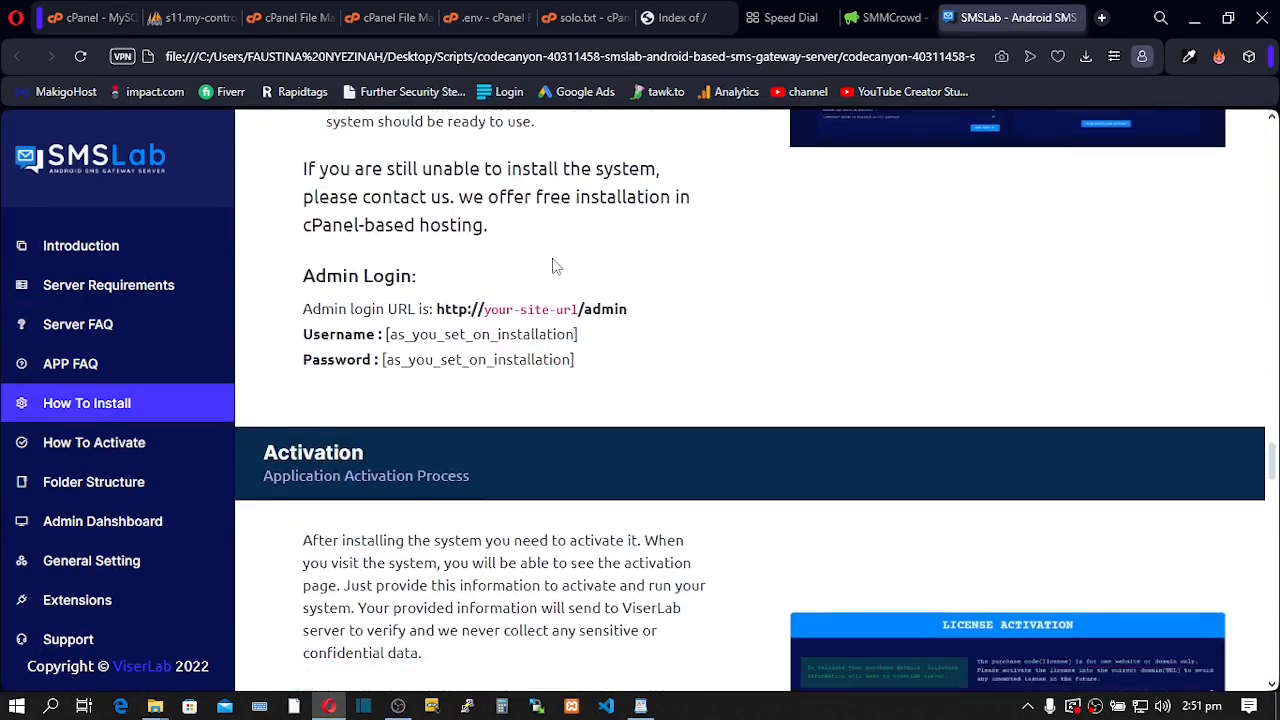
{"action": "scroll", "coordinate": [556, 266], "scroll_direction": "up", "scroll_amount": 3}
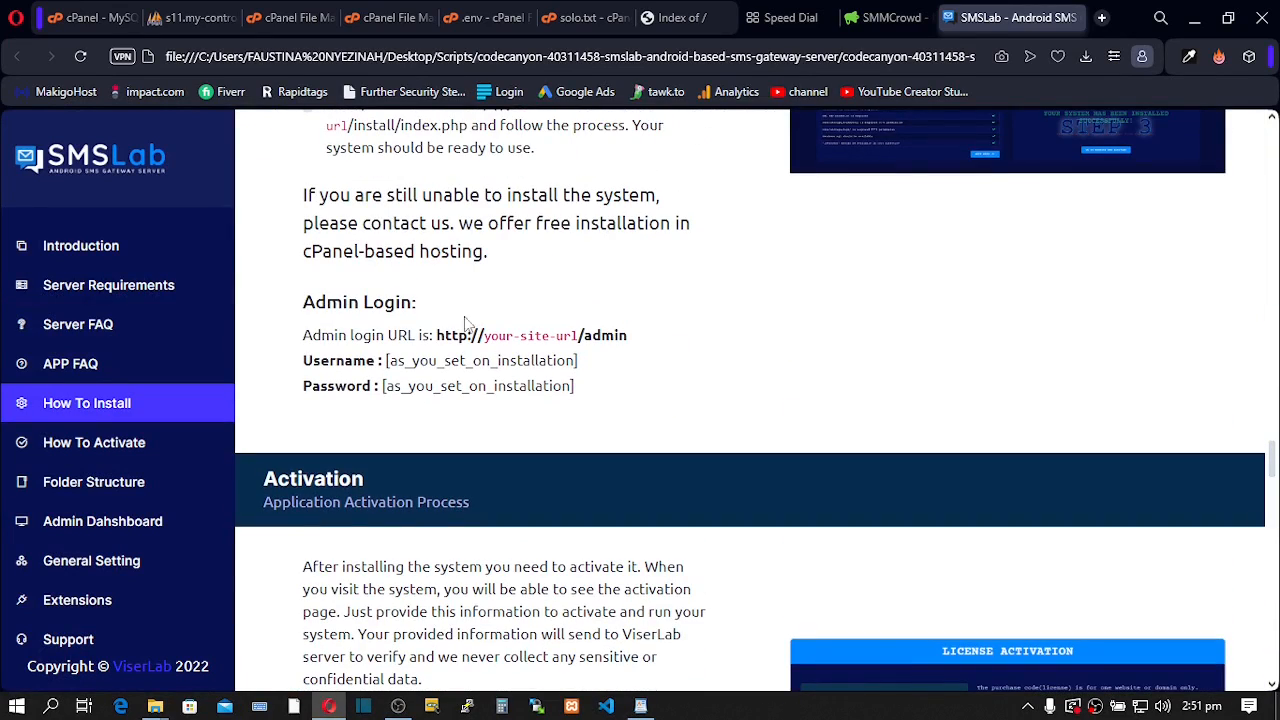
{"action": "scroll", "coordinate": [408, 330], "scroll_direction": "up", "scroll_amount": 1}
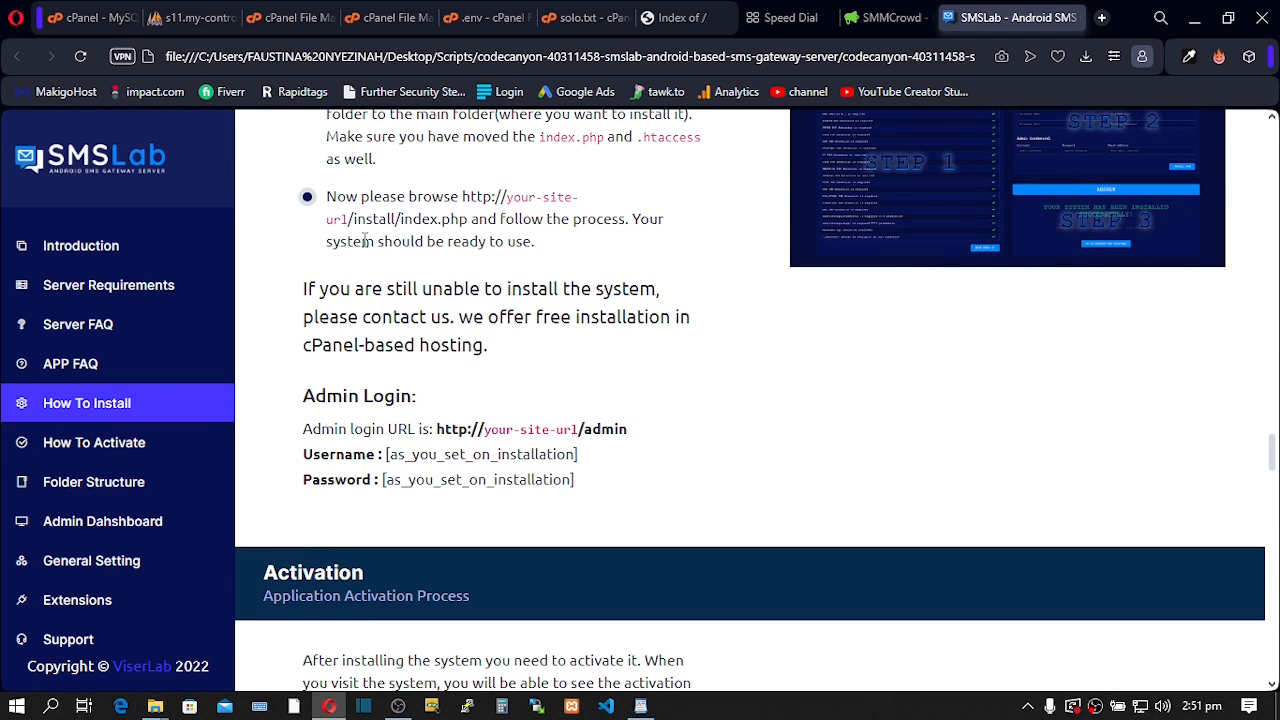
{"action": "scroll", "coordinate": [415, 310], "scroll_direction": "down", "scroll_amount": 3}
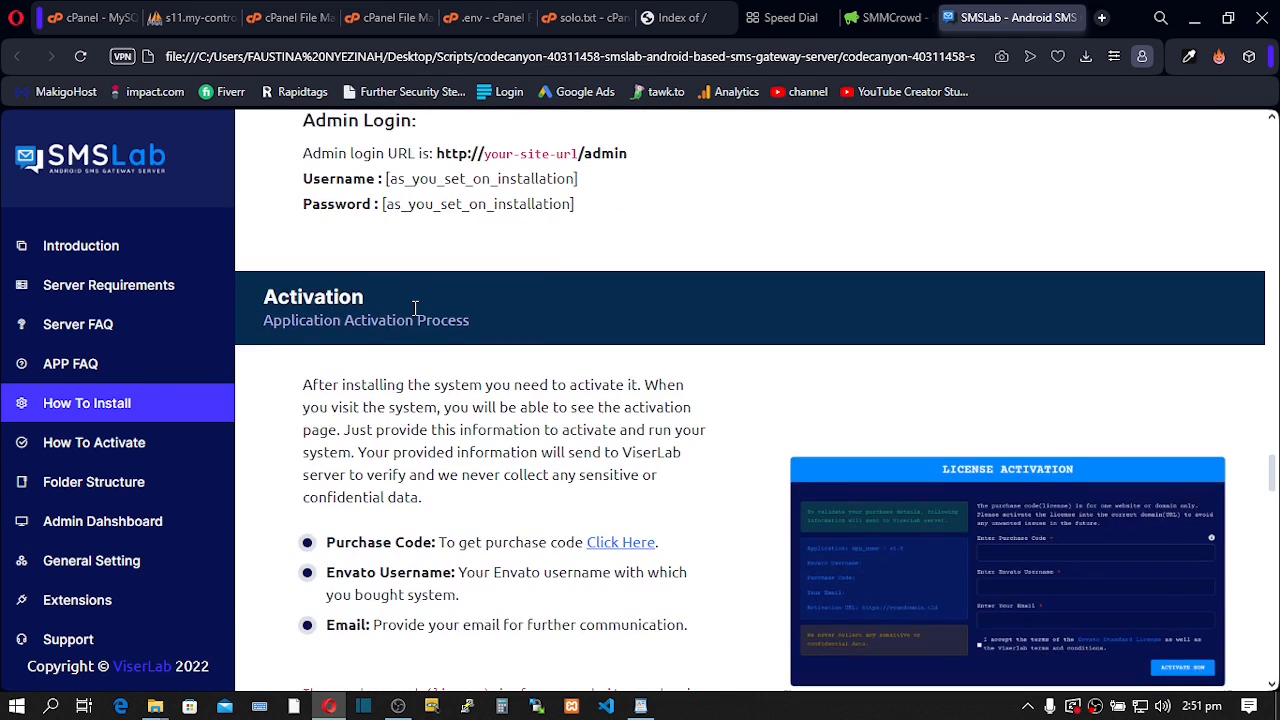
{"action": "scroll", "coordinate": [415, 312], "scroll_direction": "down", "scroll_amount": 4}
{"action": "scroll", "coordinate": [415, 315], "scroll_direction": "down", "scroll_amount": 3}
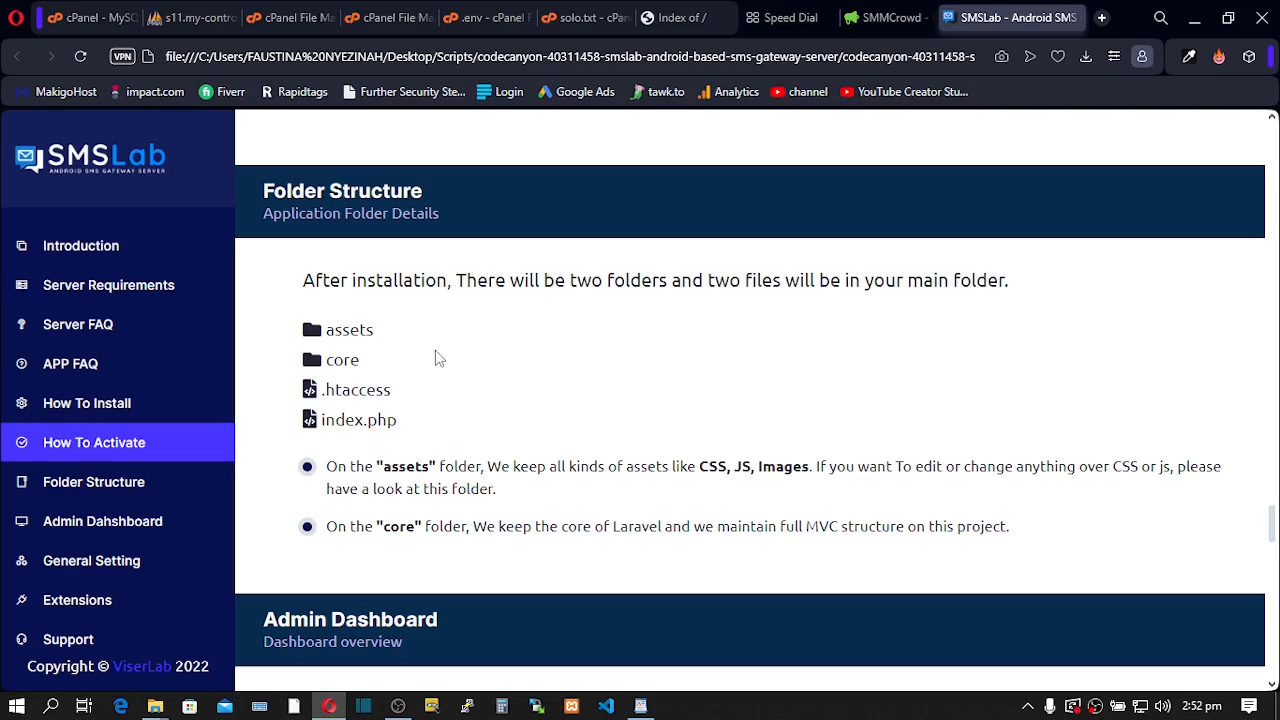
{"action": "scroll", "coordinate": [437, 358], "scroll_direction": "down", "scroll_amount": 3}
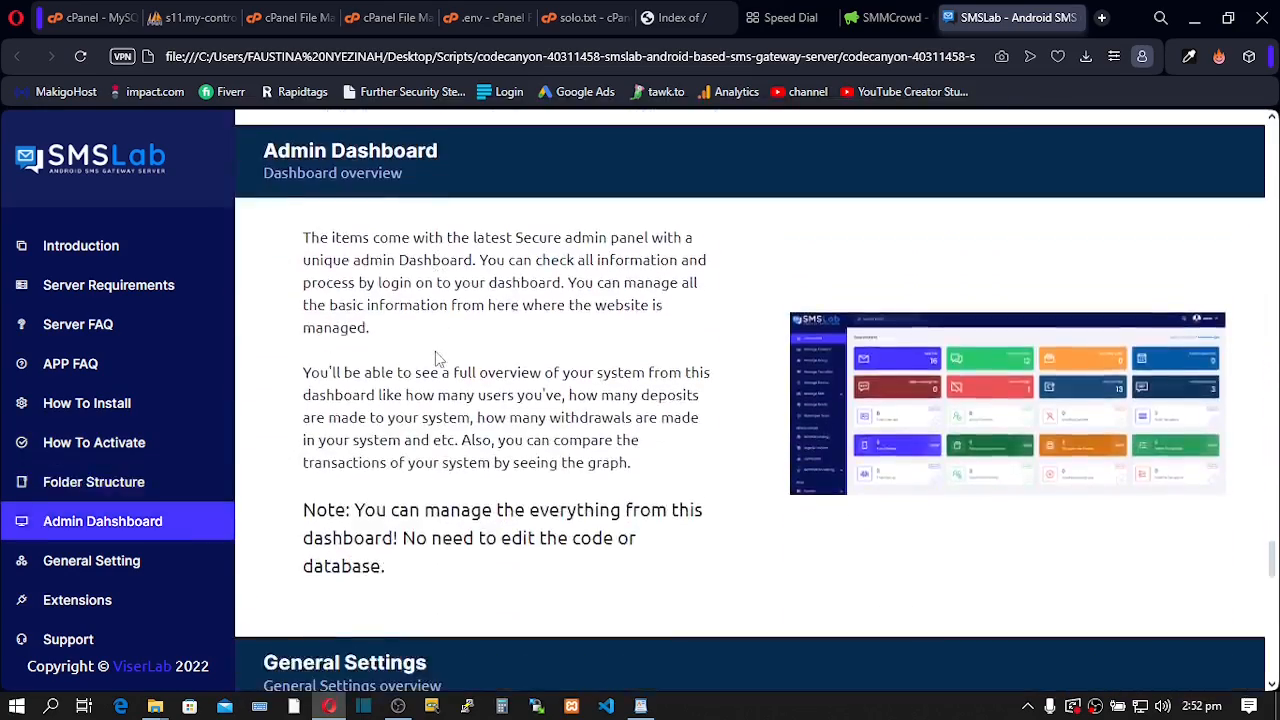
{"action": "scroll", "coordinate": [437, 358], "scroll_direction": "up", "scroll_amount": 10}
{"action": "scroll", "coordinate": [437, 358], "scroll_direction": "up", "scroll_amount": 15}
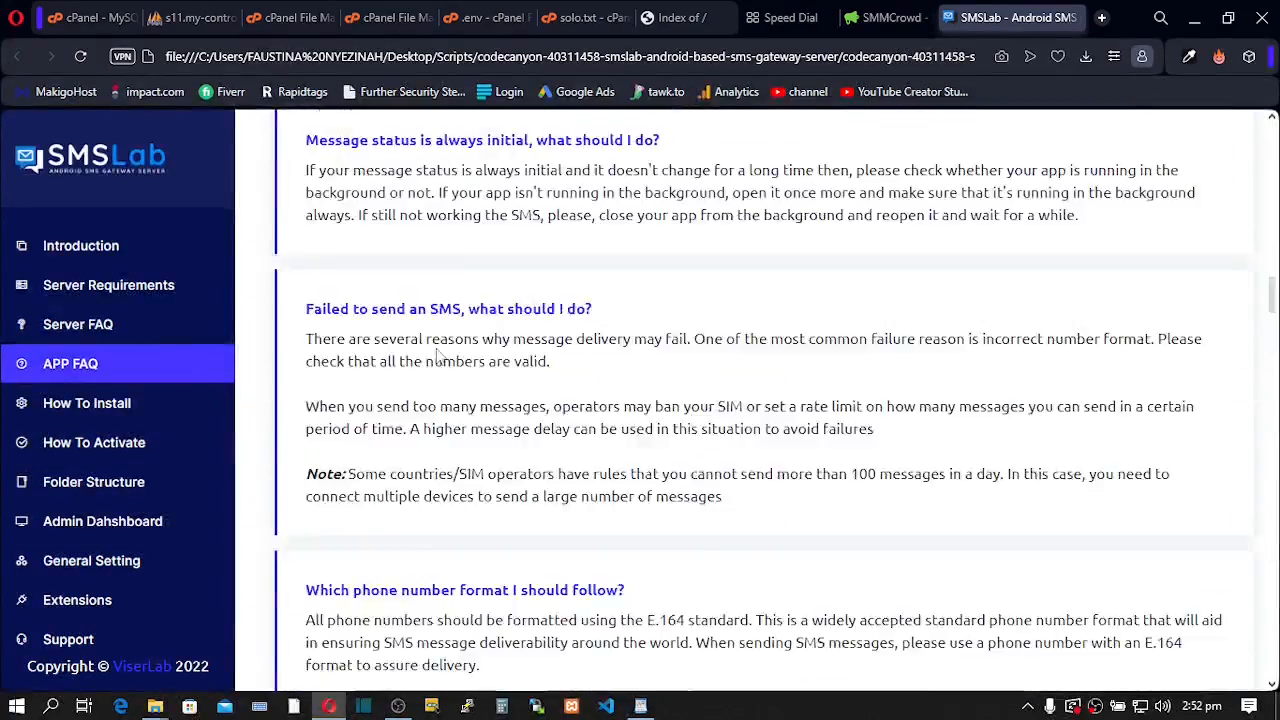
{"action": "scroll", "coordinate": [437, 347], "scroll_direction": "down", "scroll_amount": 2}
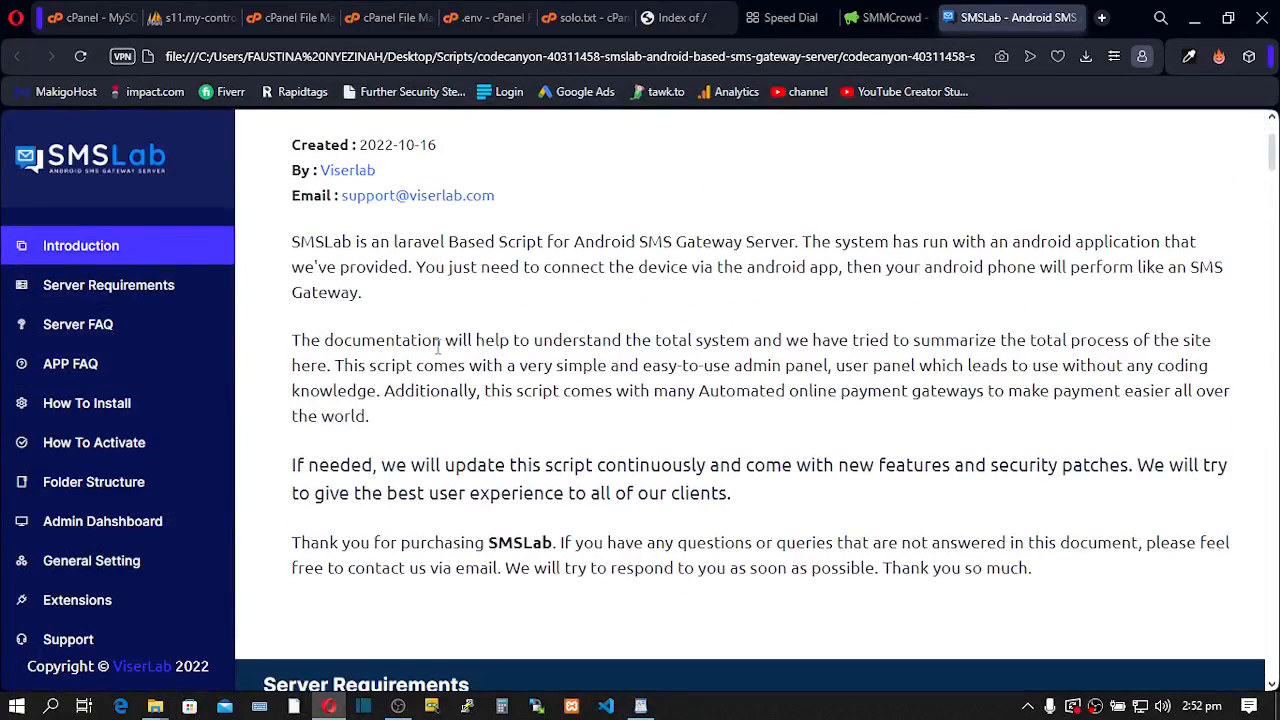
{"action": "scroll", "coordinate": [437, 350], "scroll_direction": "up", "scroll_amount": 3}
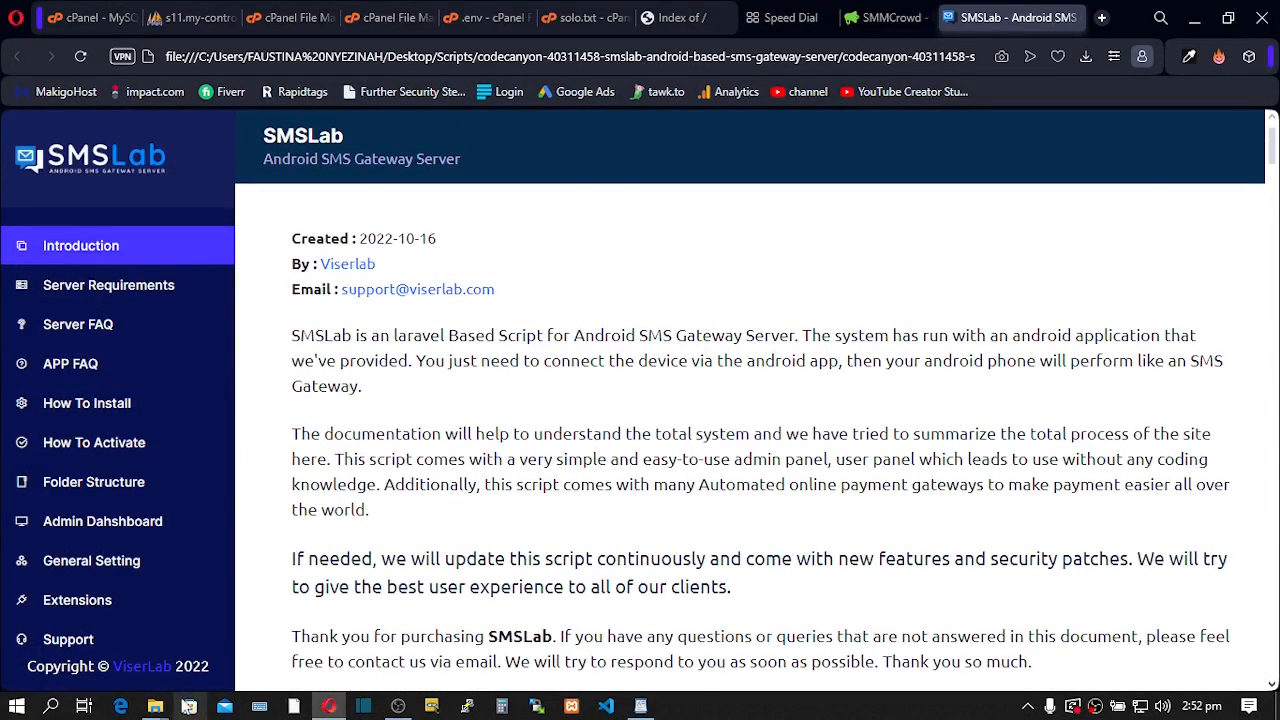
{"action": "mouse_move", "coordinate": [157, 705]}
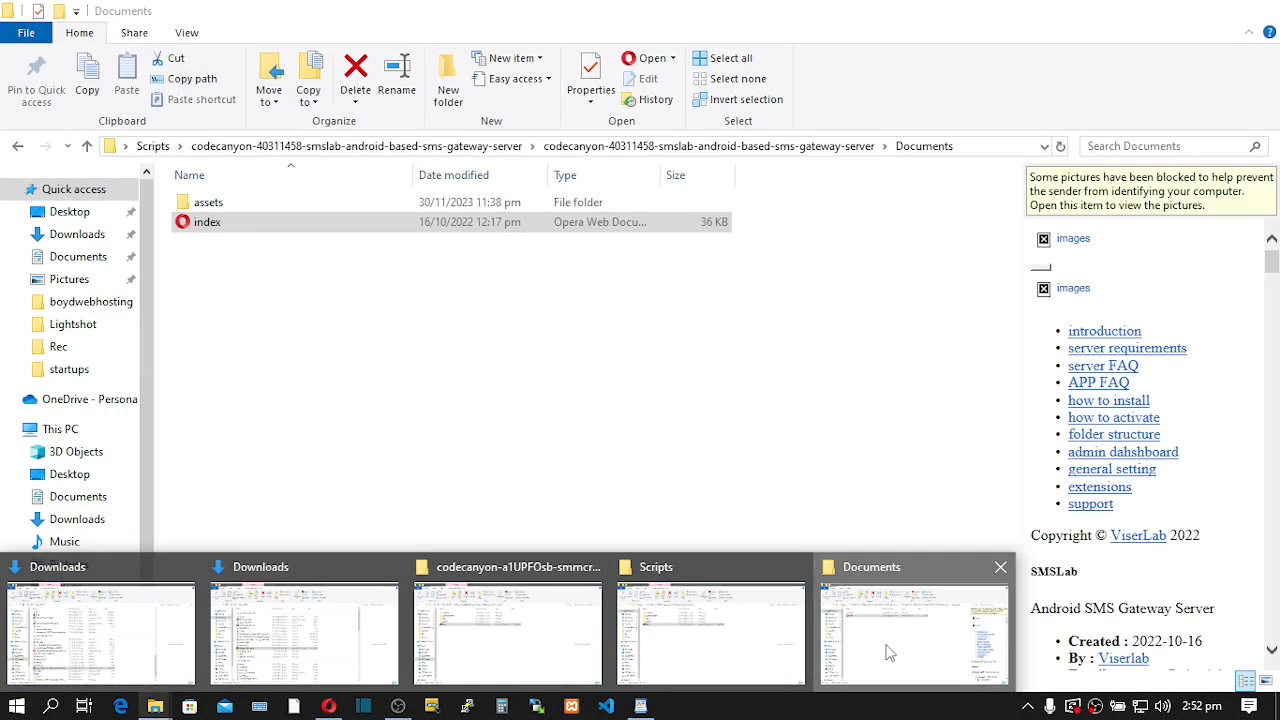
- Go up to the SMSLab package folder and archive the Files folder as Files.zip in ZIP format
{"action": "left_click", "coordinate": [888, 652]}
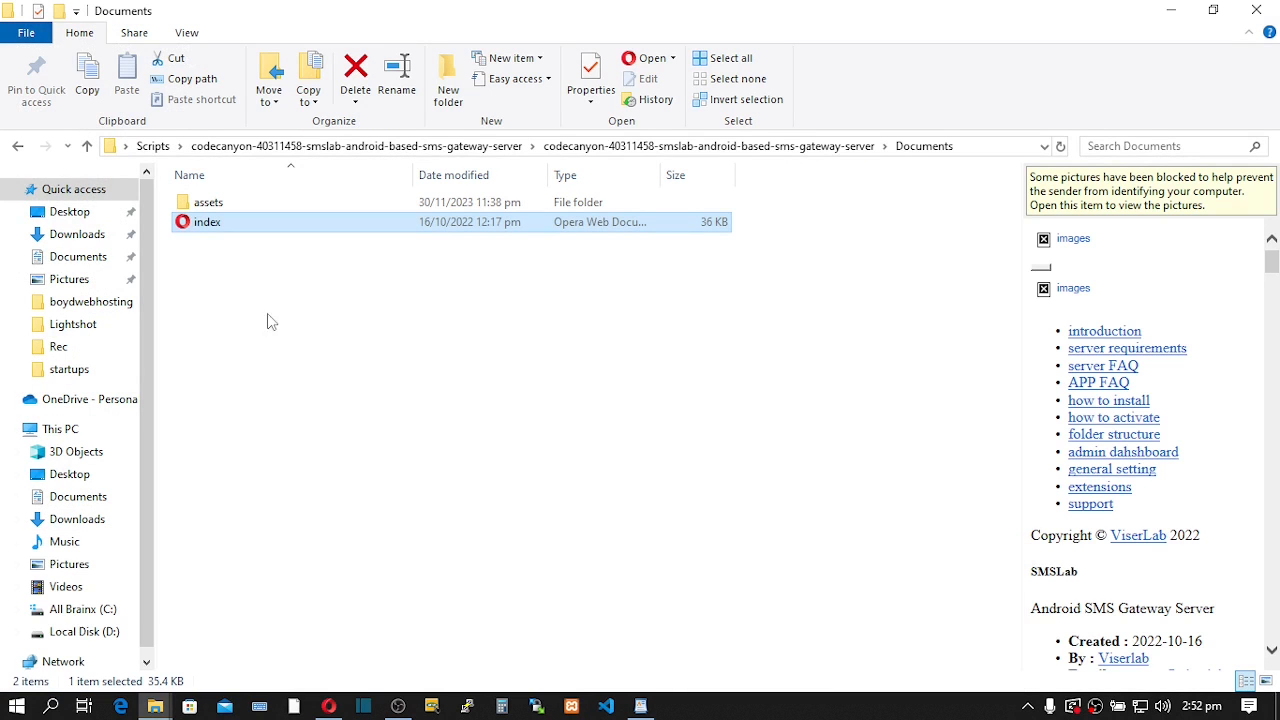
{"action": "left_click", "coordinate": [87, 147]}
{"action": "left_click", "coordinate": [87, 147]}
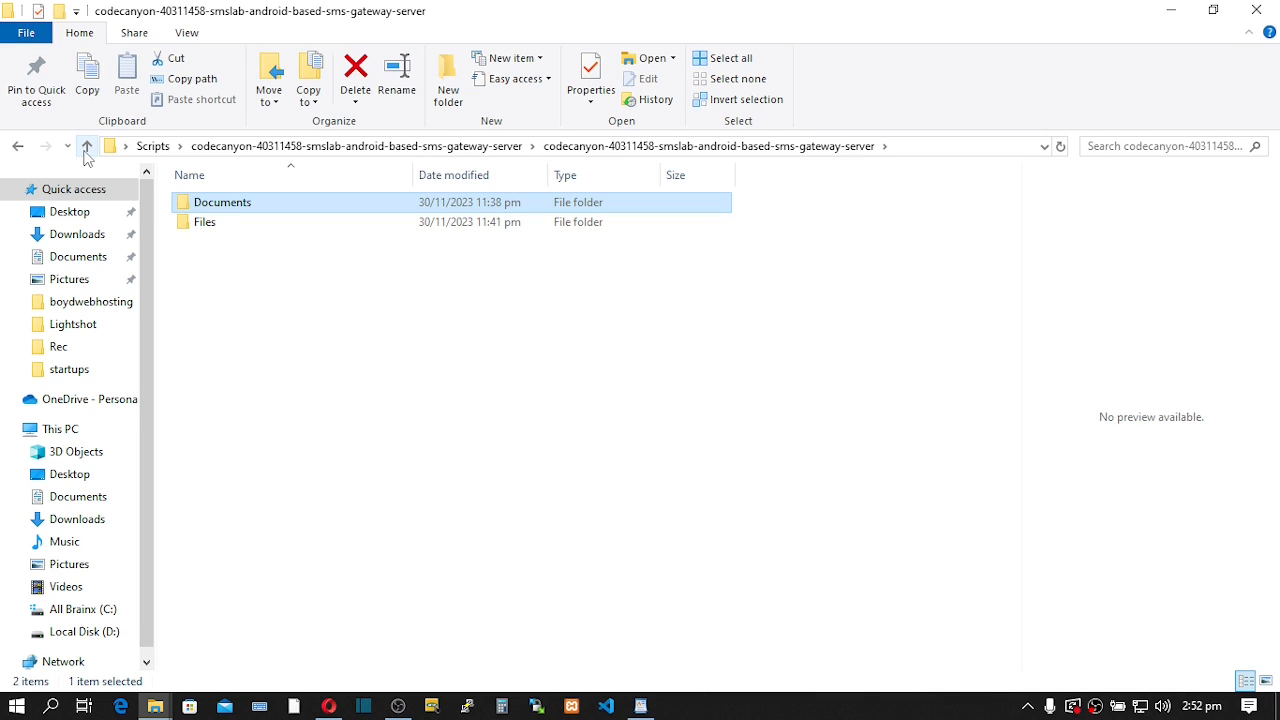
{"action": "left_click", "coordinate": [206, 230]}
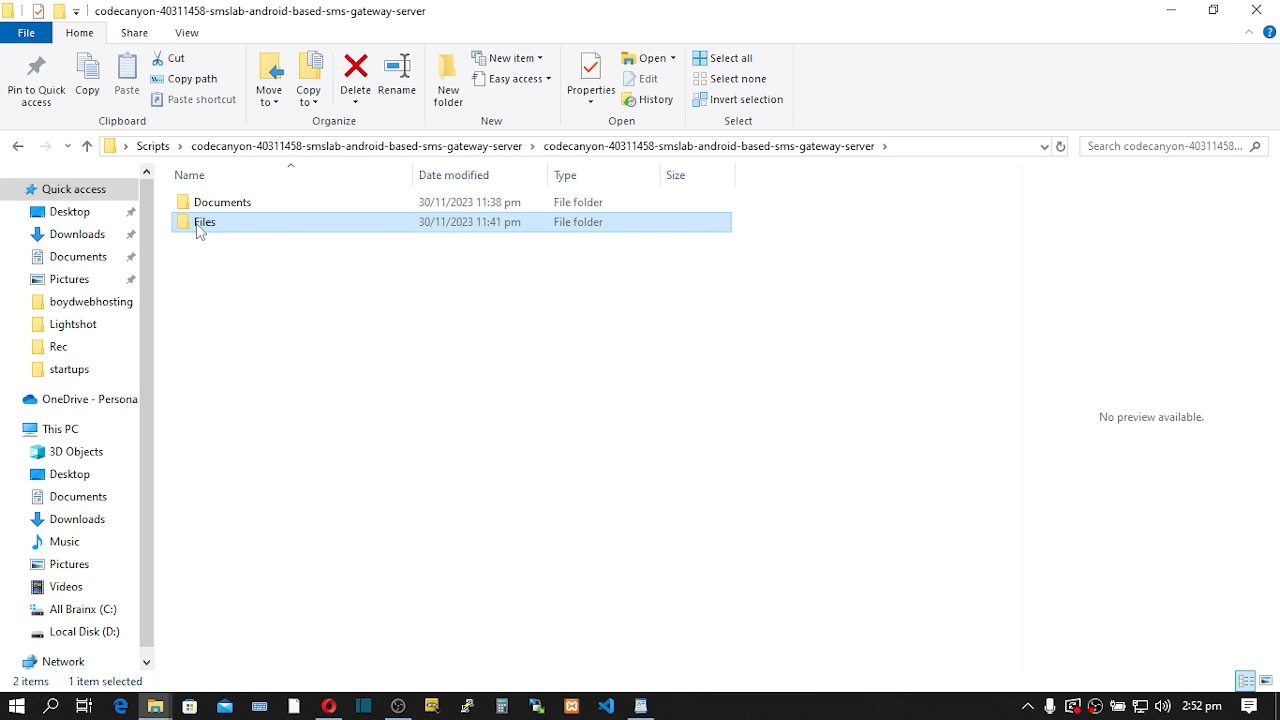
{"action": "right_click", "coordinate": [198, 226]}
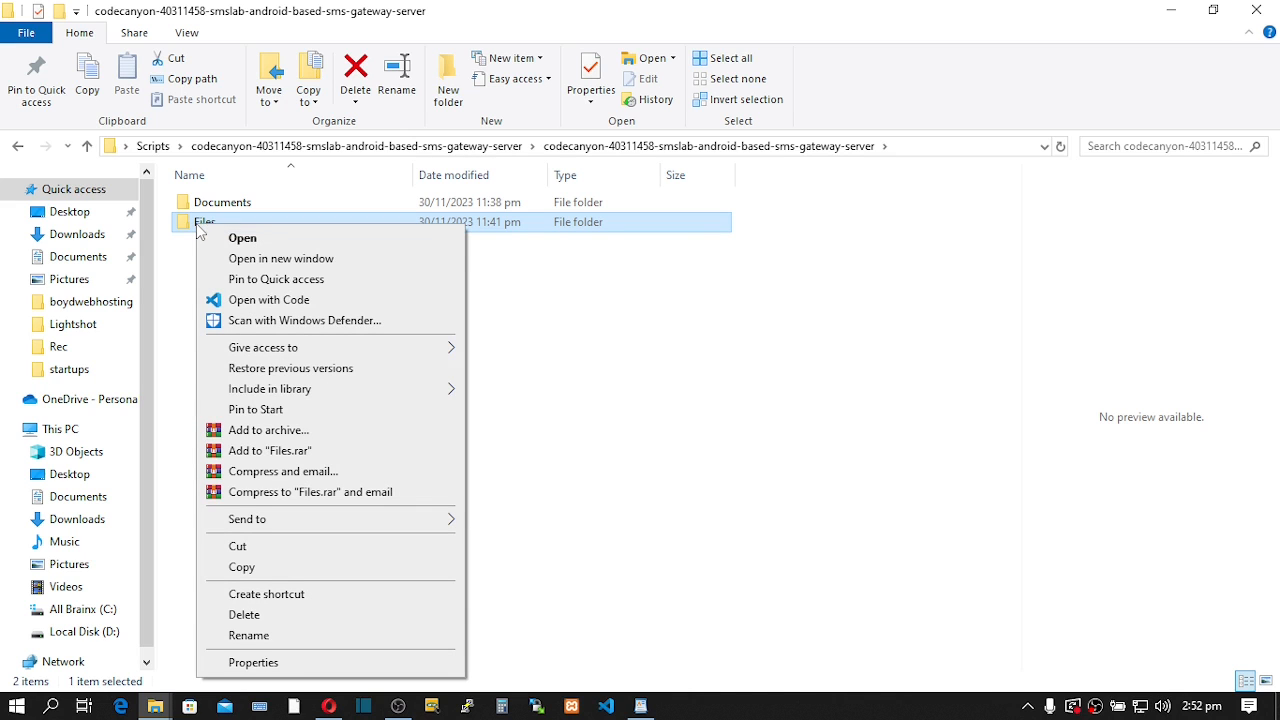
{"action": "left_click", "coordinate": [278, 434]}
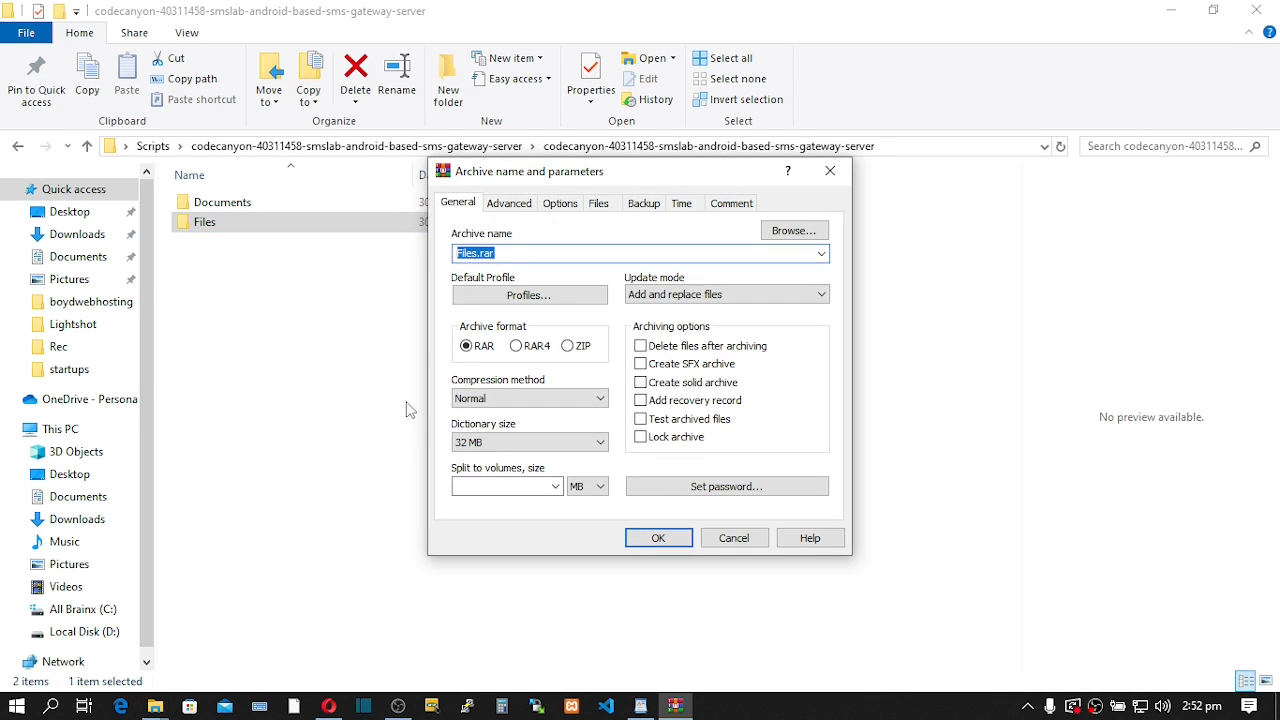
{"action": "left_click", "coordinate": [569, 346]}
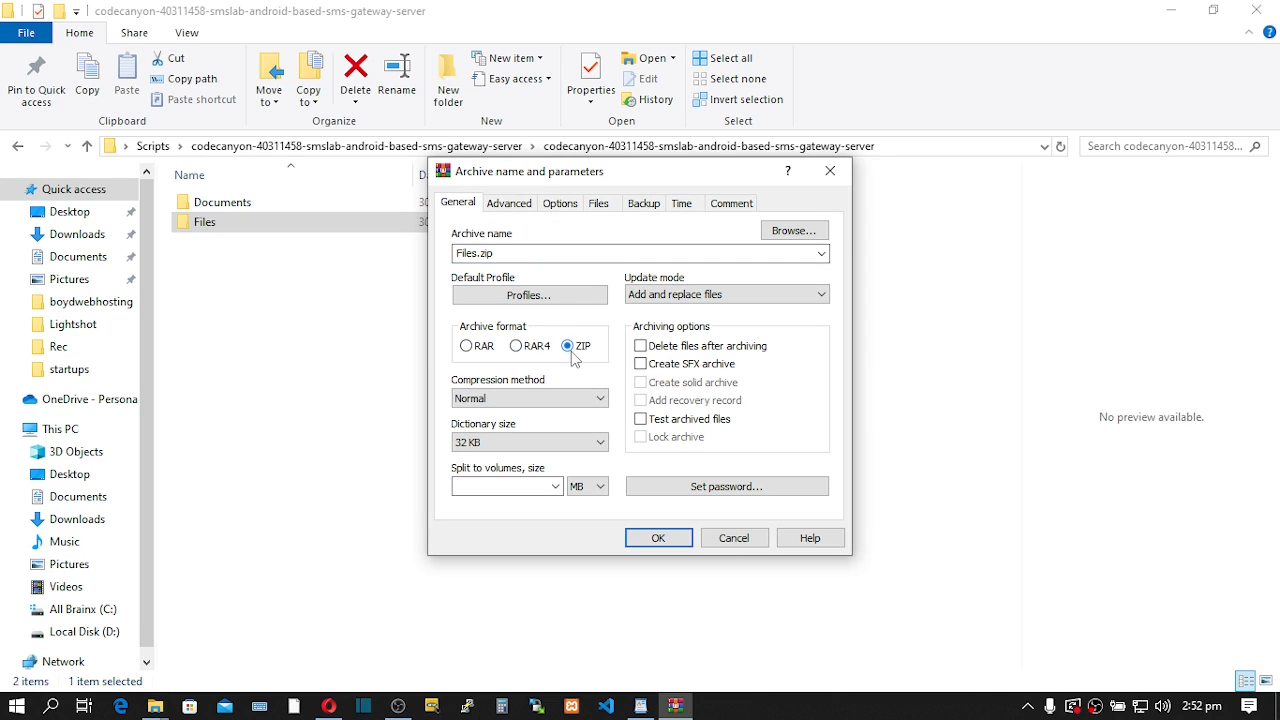
{"action": "left_click", "coordinate": [658, 539]}
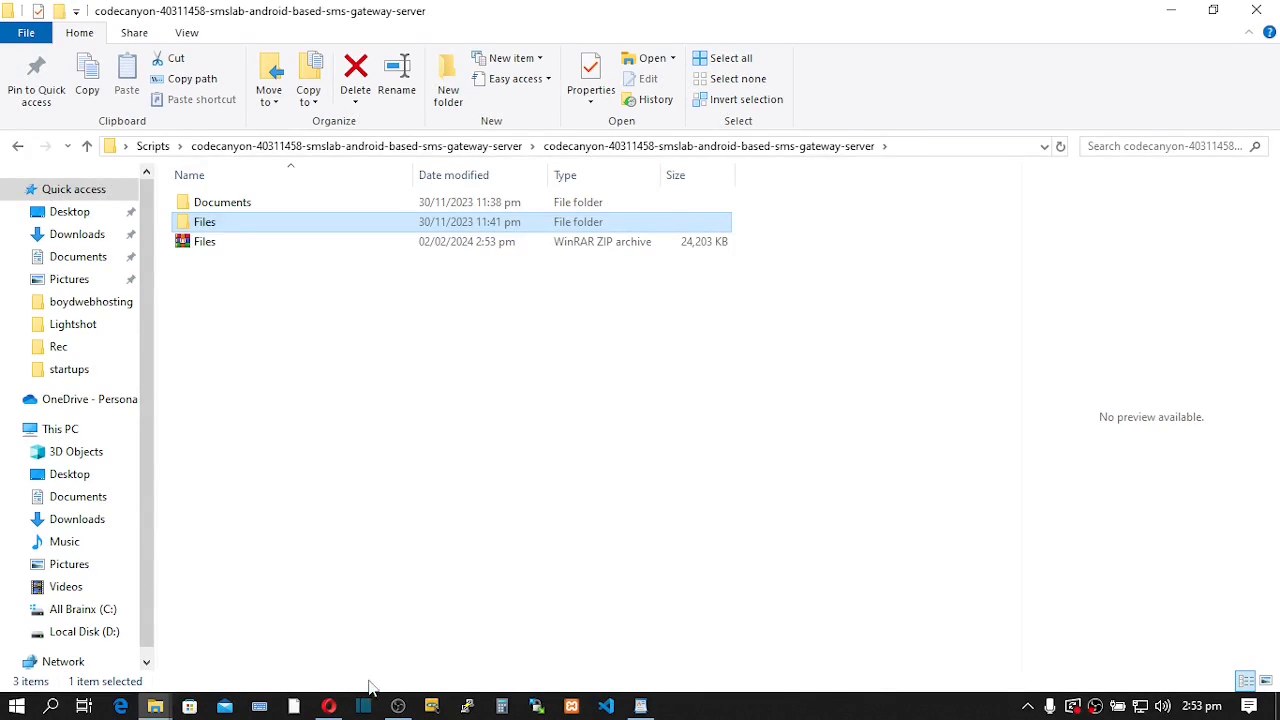
- Back in cPanel File Manager, open the Upload page for public_html
{"action": "left_click", "coordinate": [334, 707]}
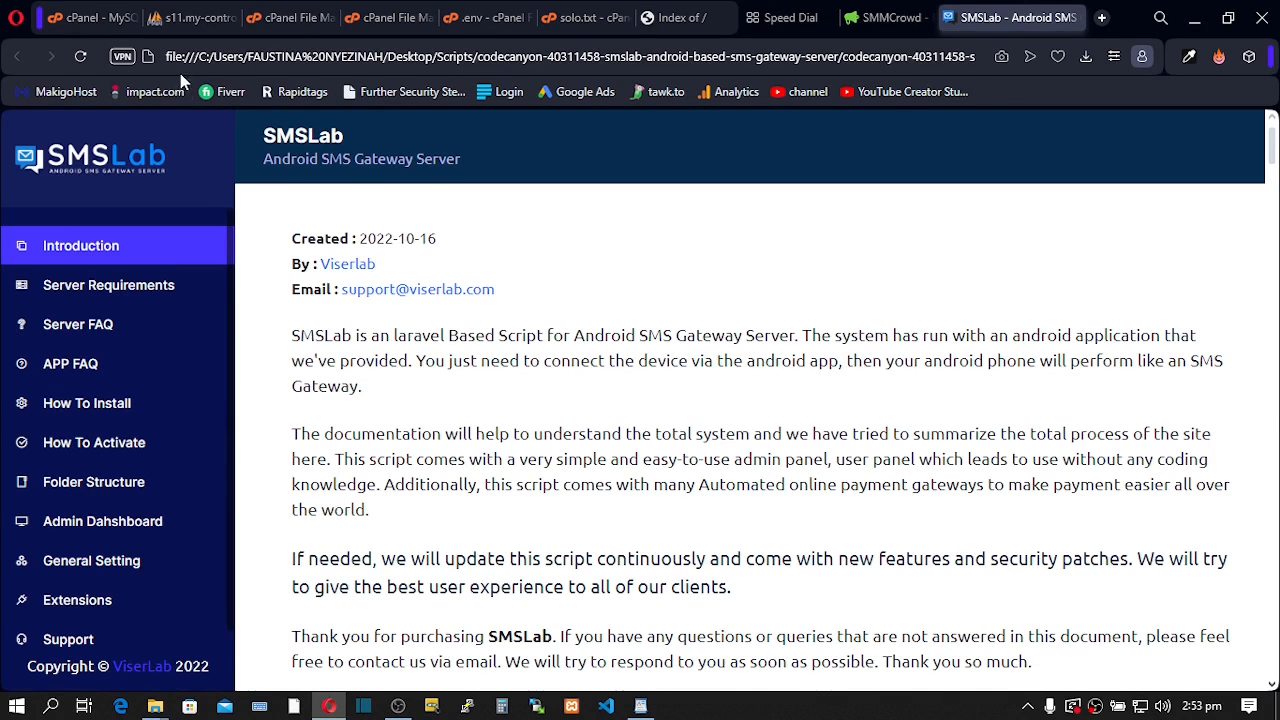
{"action": "left_click", "coordinate": [274, 20]}
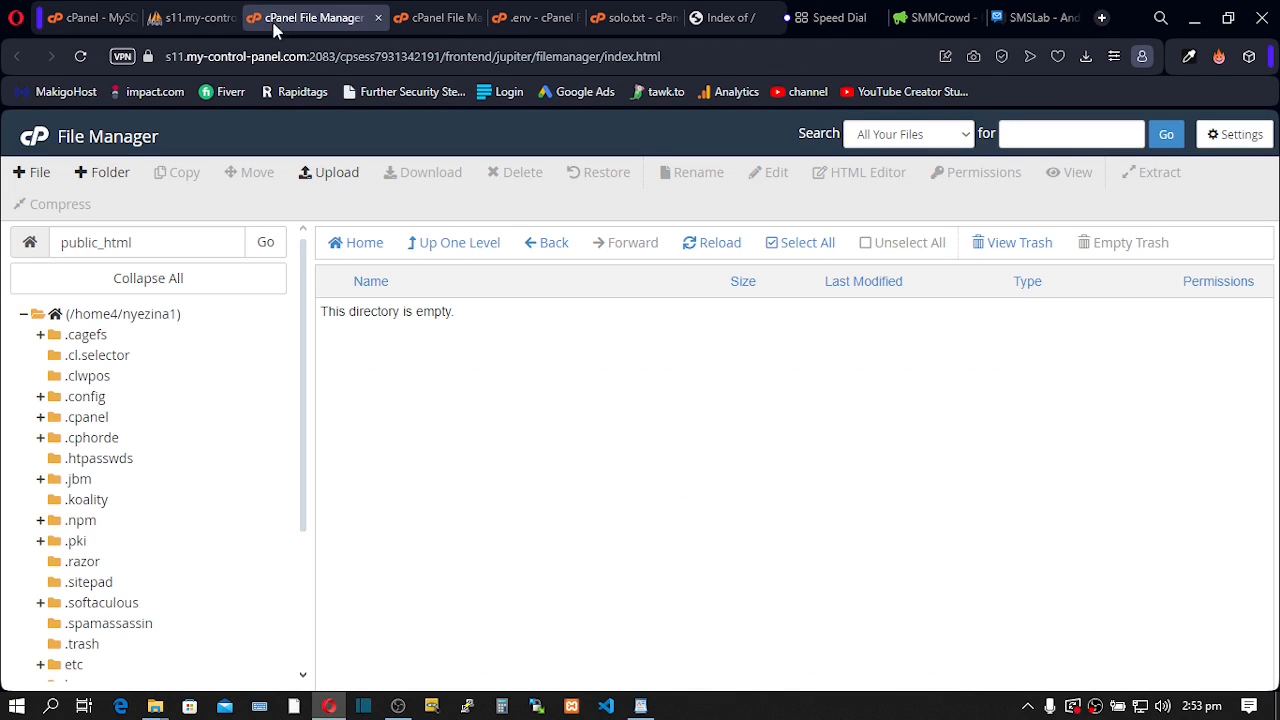
{"action": "left_click_drag", "start_coordinate": [150, 242], "coordinate": [64, 242]}
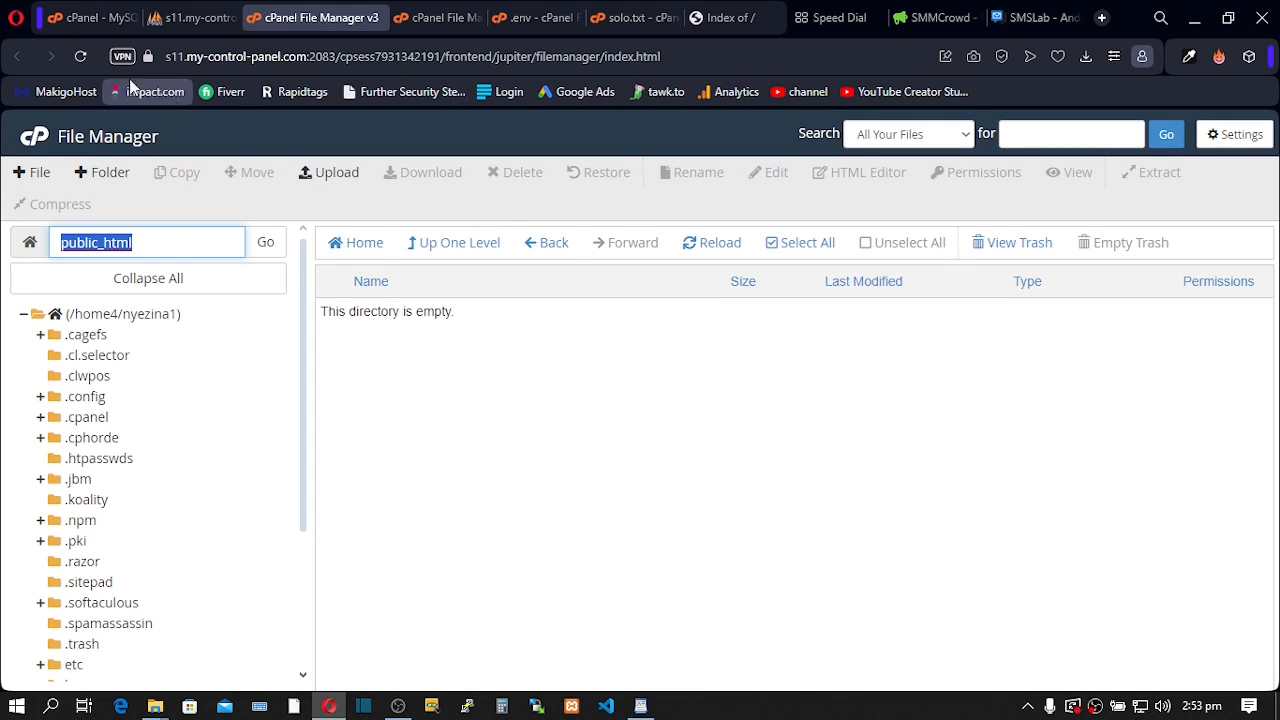
{"action": "left_click", "coordinate": [330, 180]}
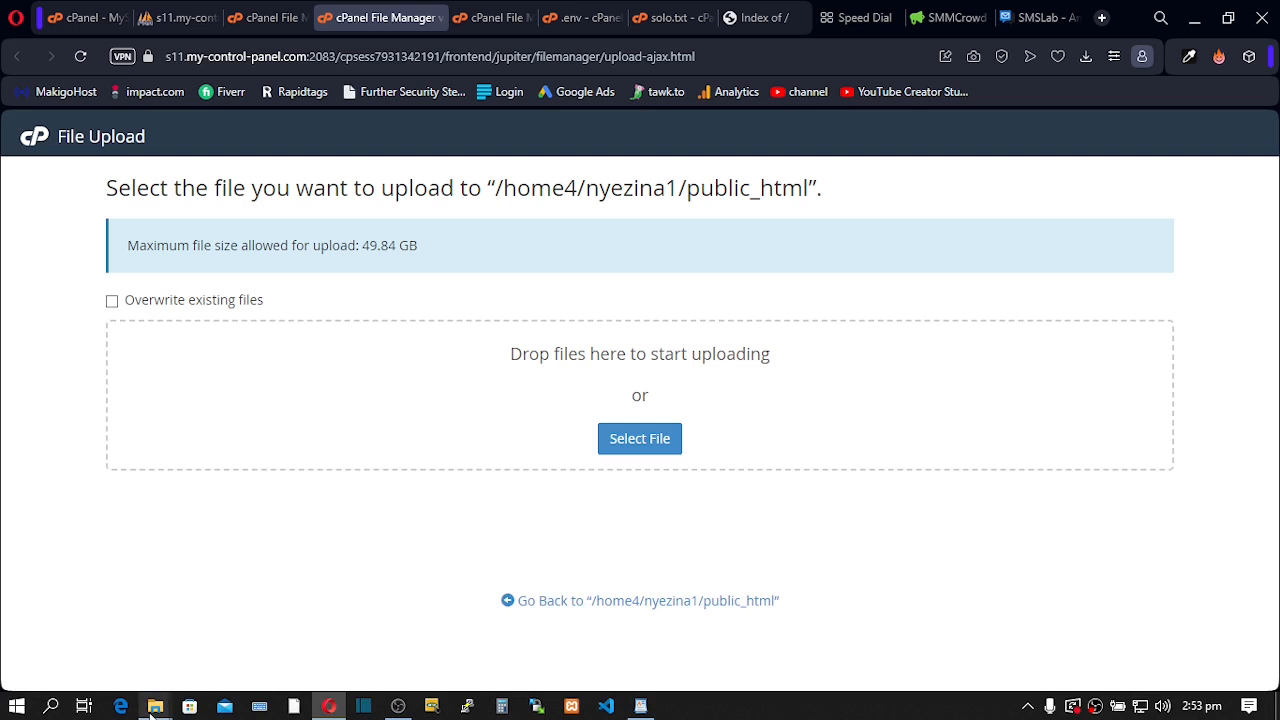
- Drag Files.zip from the SMSLab package folder onto the upload area until it reaches 100%
{"action": "mouse_move", "coordinate": [155, 706]}
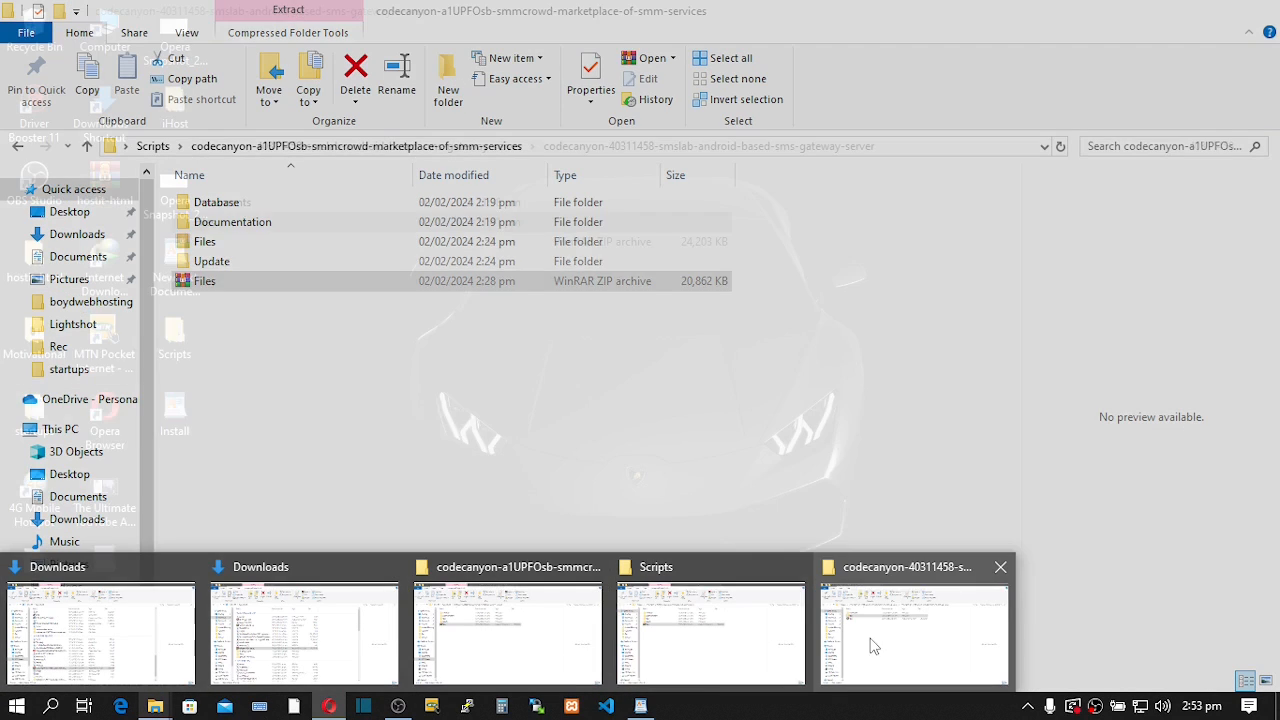
{"action": "left_click", "coordinate": [819, 638]}
{"action": "left_click", "coordinate": [204, 242]}
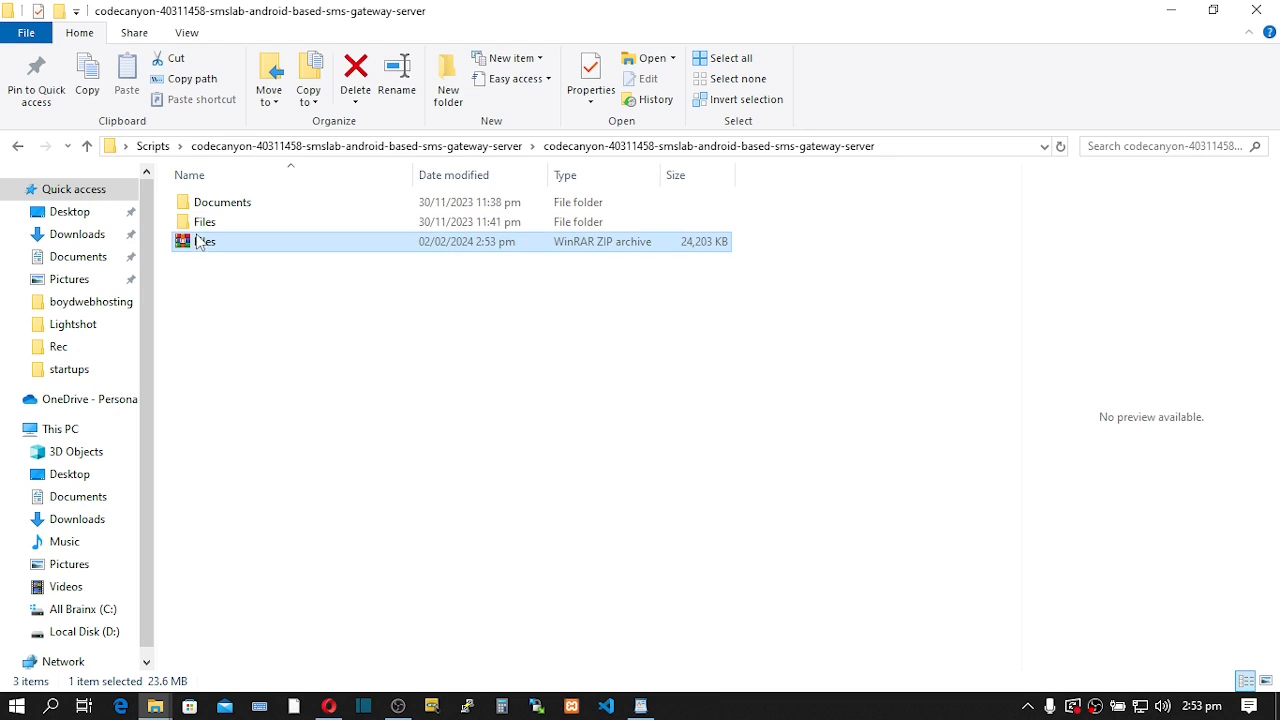
{"action": "left_click_drag", "start_coordinate": [204, 242], "coordinate": [495, 432]}
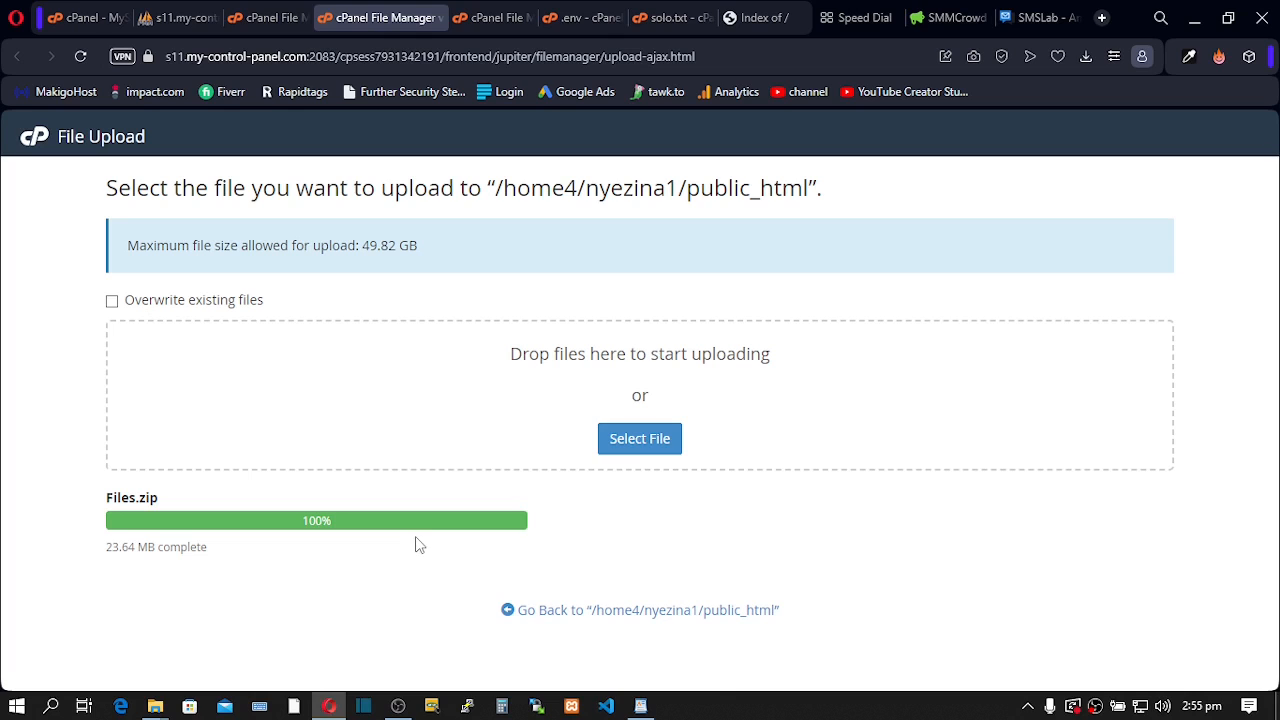
- Return to public_html and save File Manager settings with hidden files shown
{"action": "left_click", "coordinate": [648, 612]}
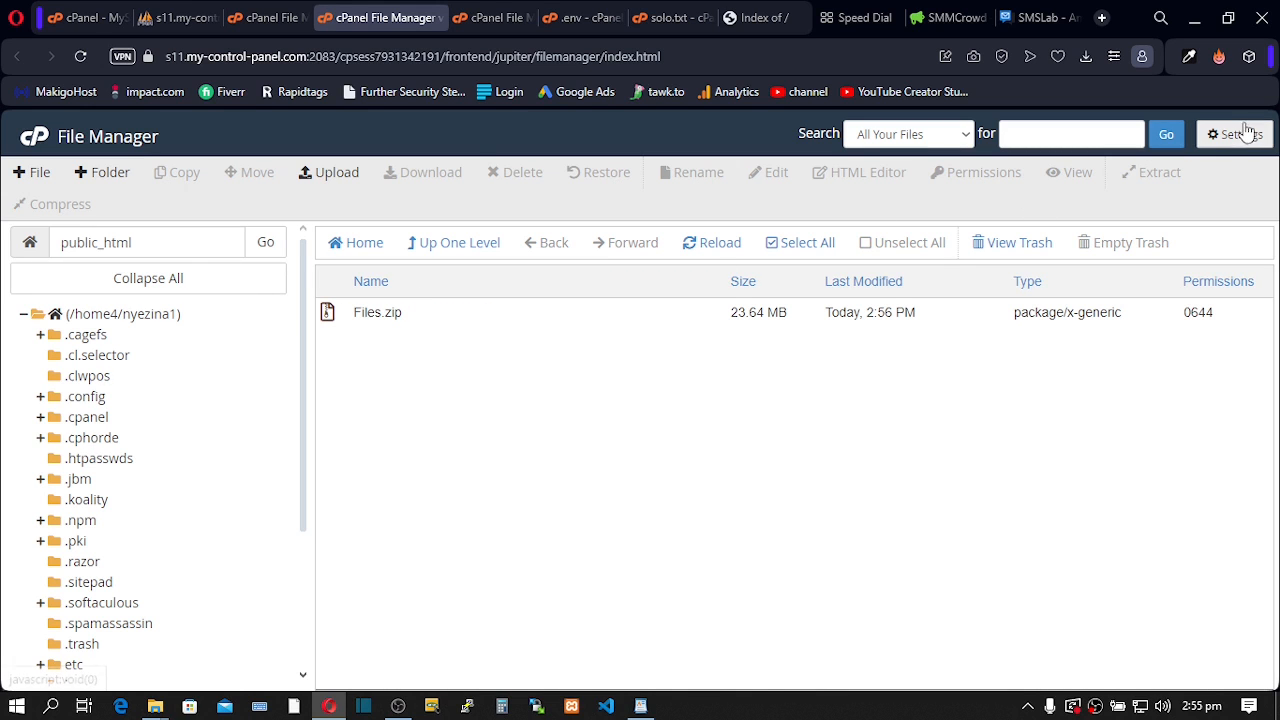
{"action": "left_click", "coordinate": [1214, 146]}
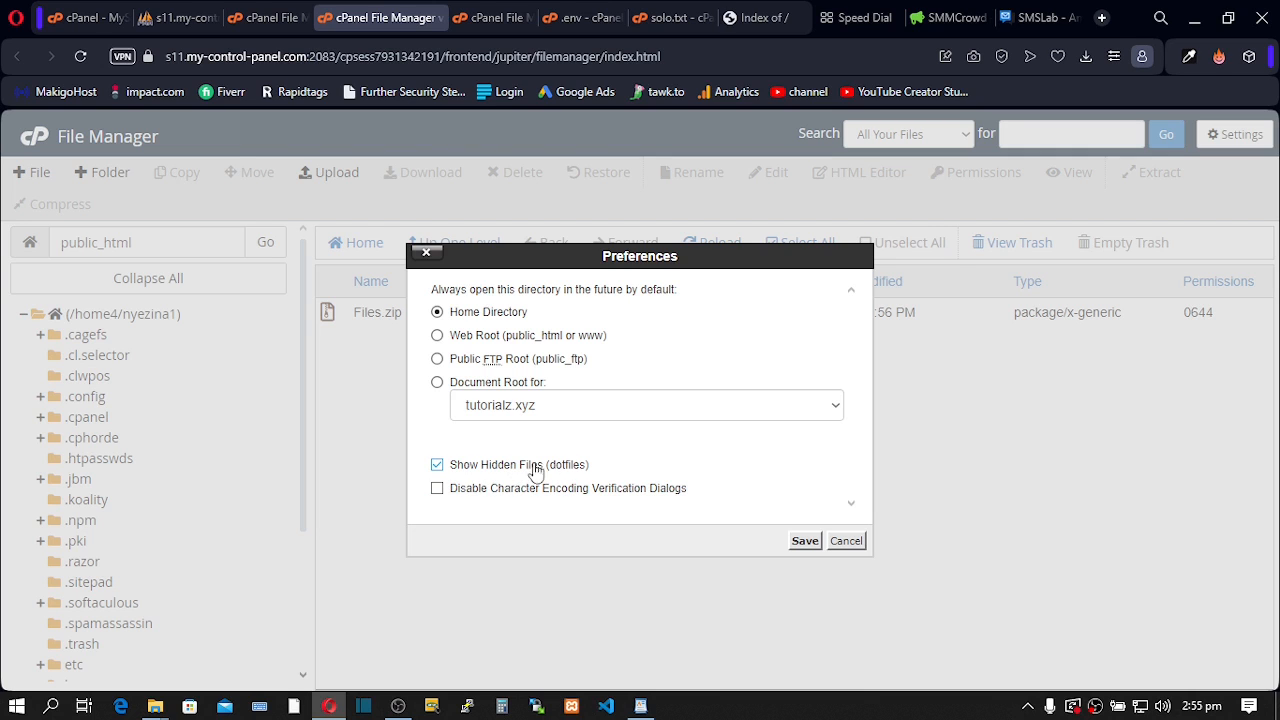
{"action": "left_click", "coordinate": [806, 550]}
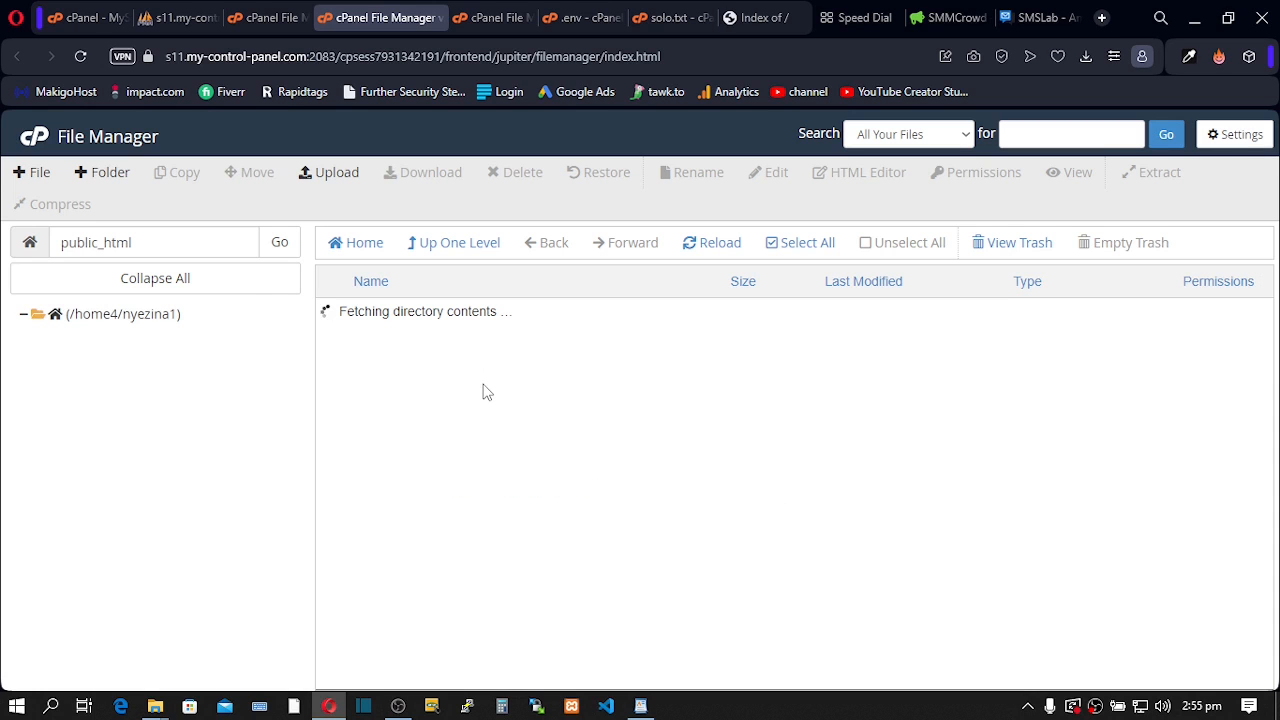
- Extract Files.zip into /public_html
{"action": "left_click", "coordinate": [356, 316]}
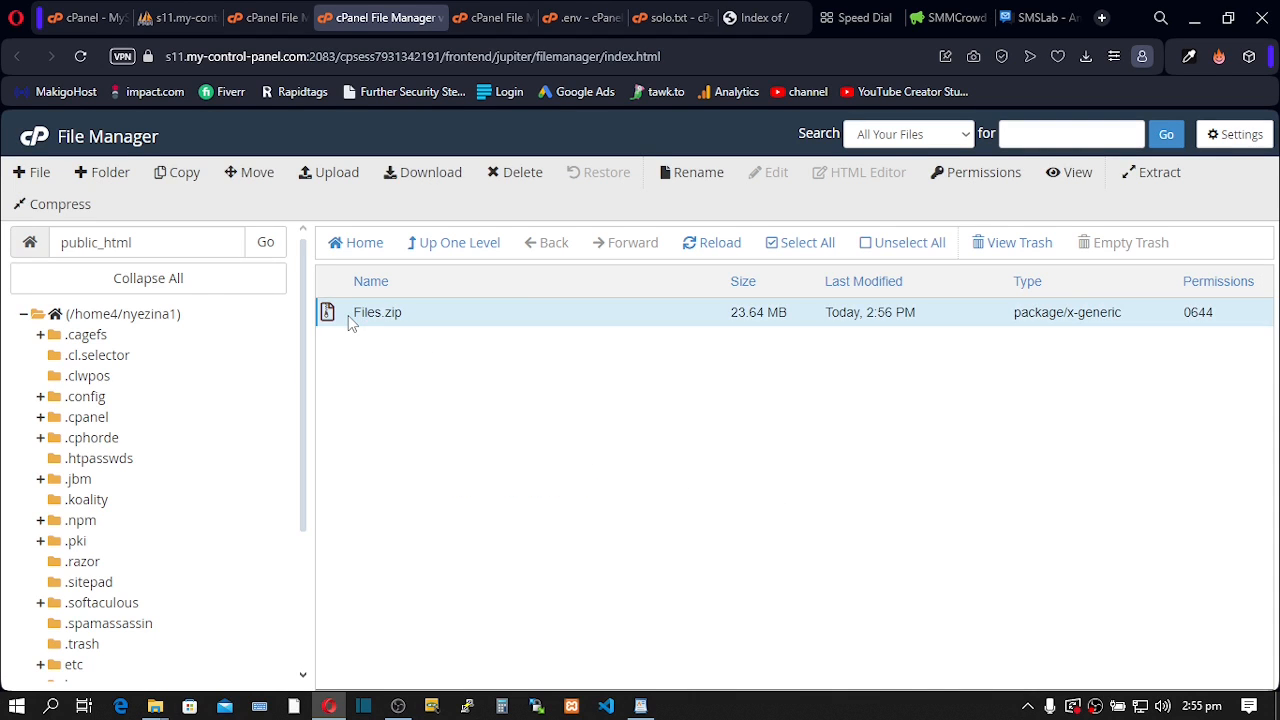
{"action": "right_click", "coordinate": [352, 320]}
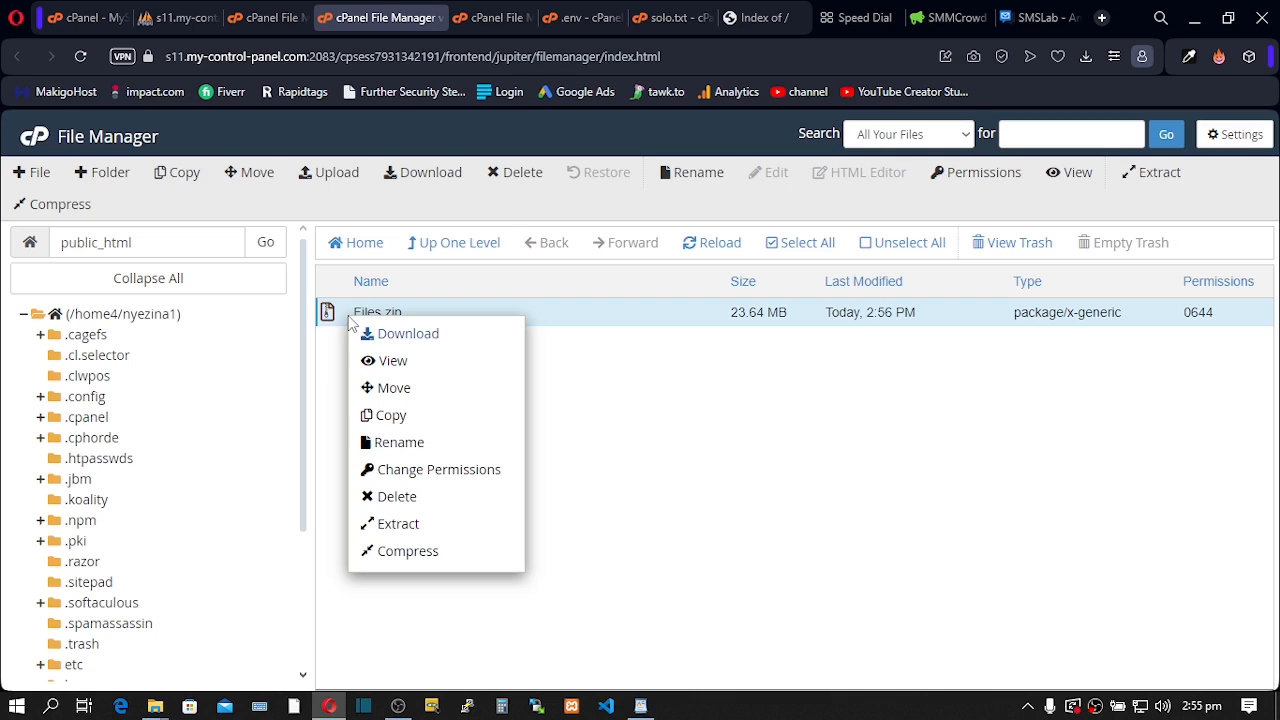
{"action": "left_click", "coordinate": [385, 525]}
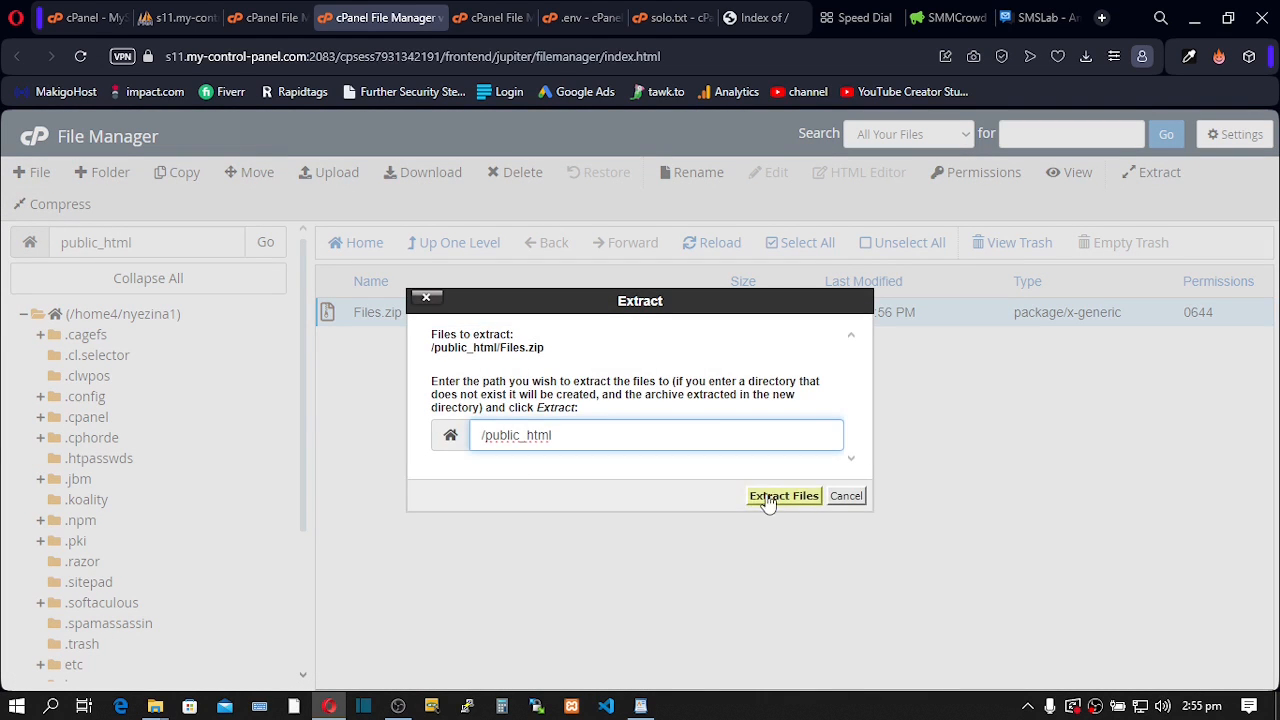
{"action": "left_click", "coordinate": [765, 495]}
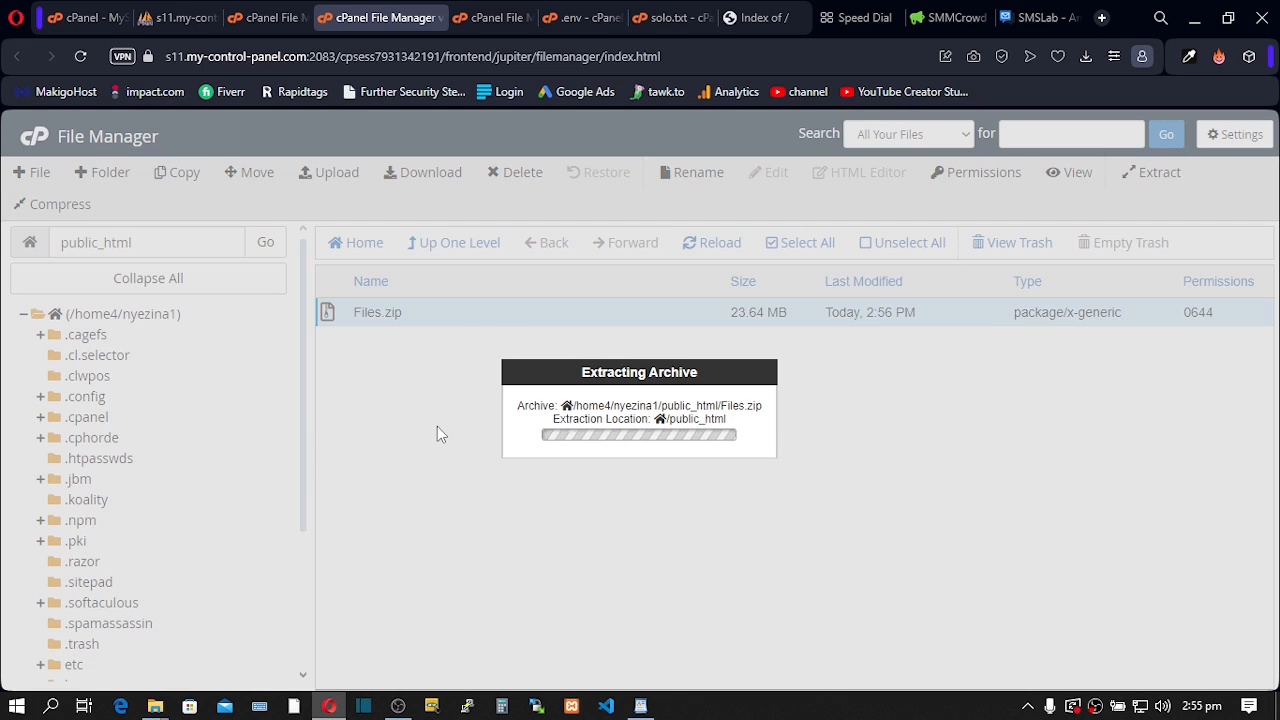
- Open the extracted Files folder and select its five items (assets, core, install, .htaccess, index.php)
{"action": "left_click", "coordinate": [943, 591]}
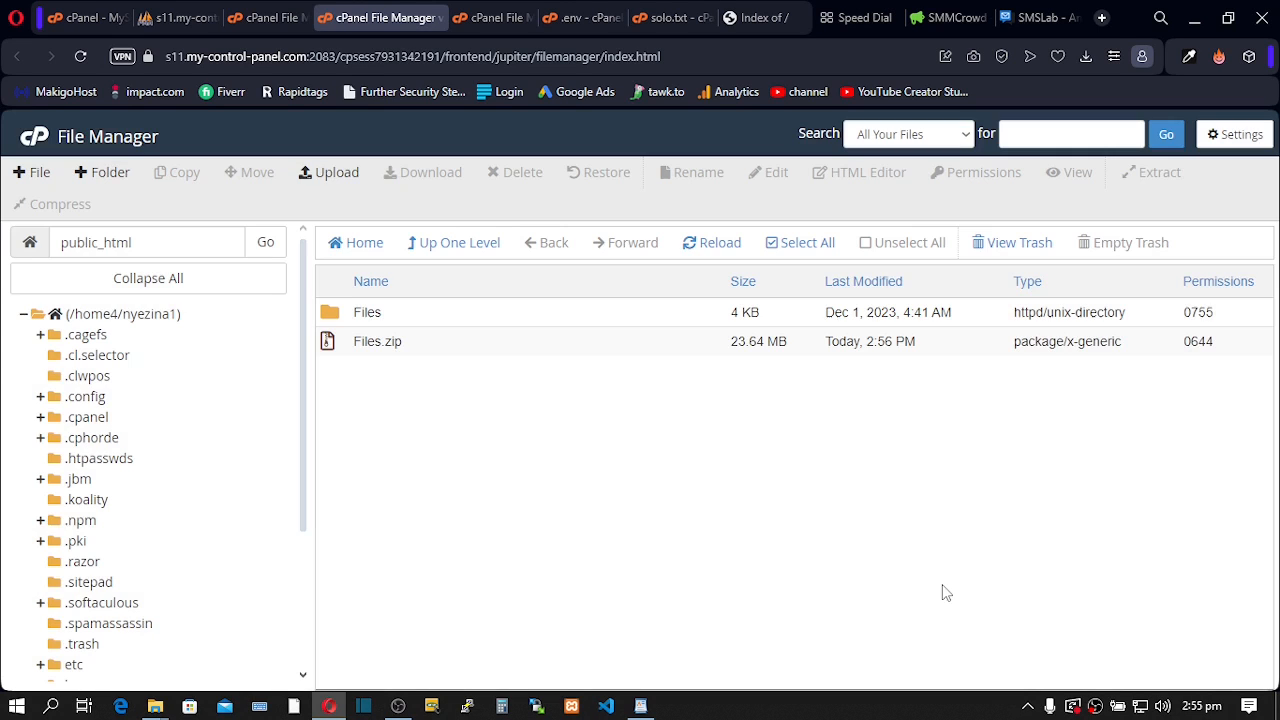
{"action": "double_click", "coordinate": [331, 320]}
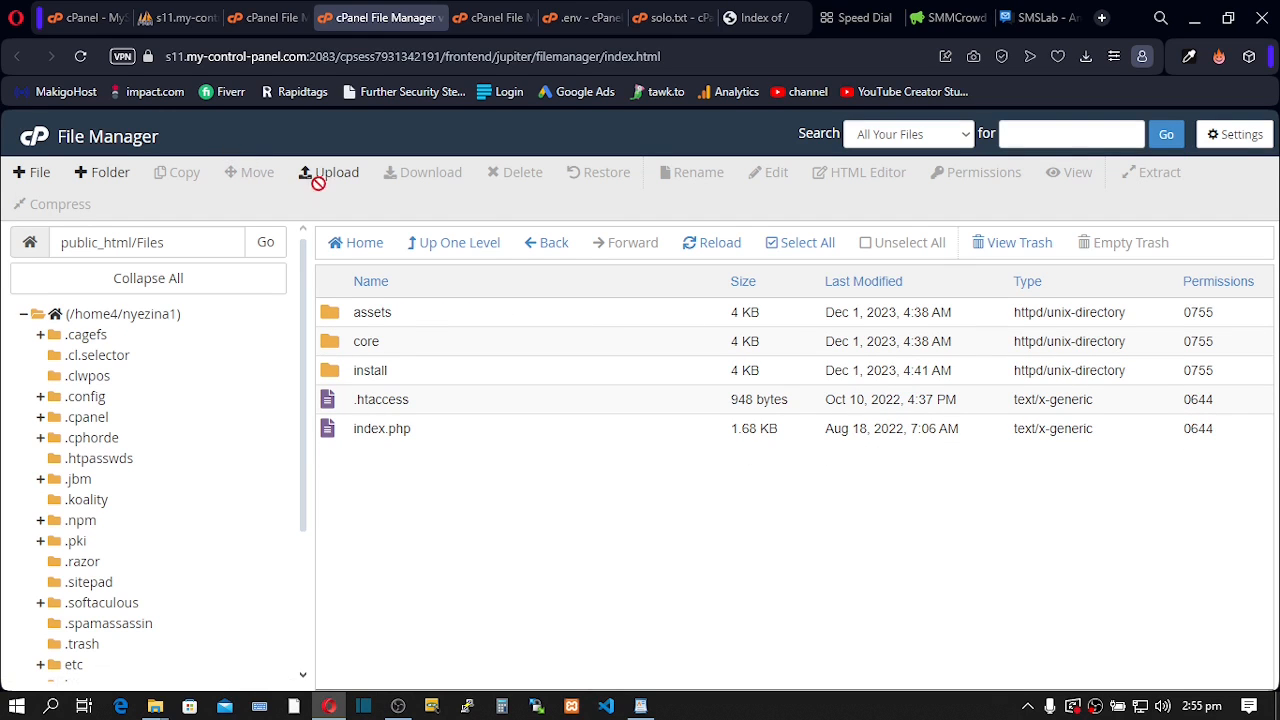
{"action": "left_click", "coordinate": [788, 254]}
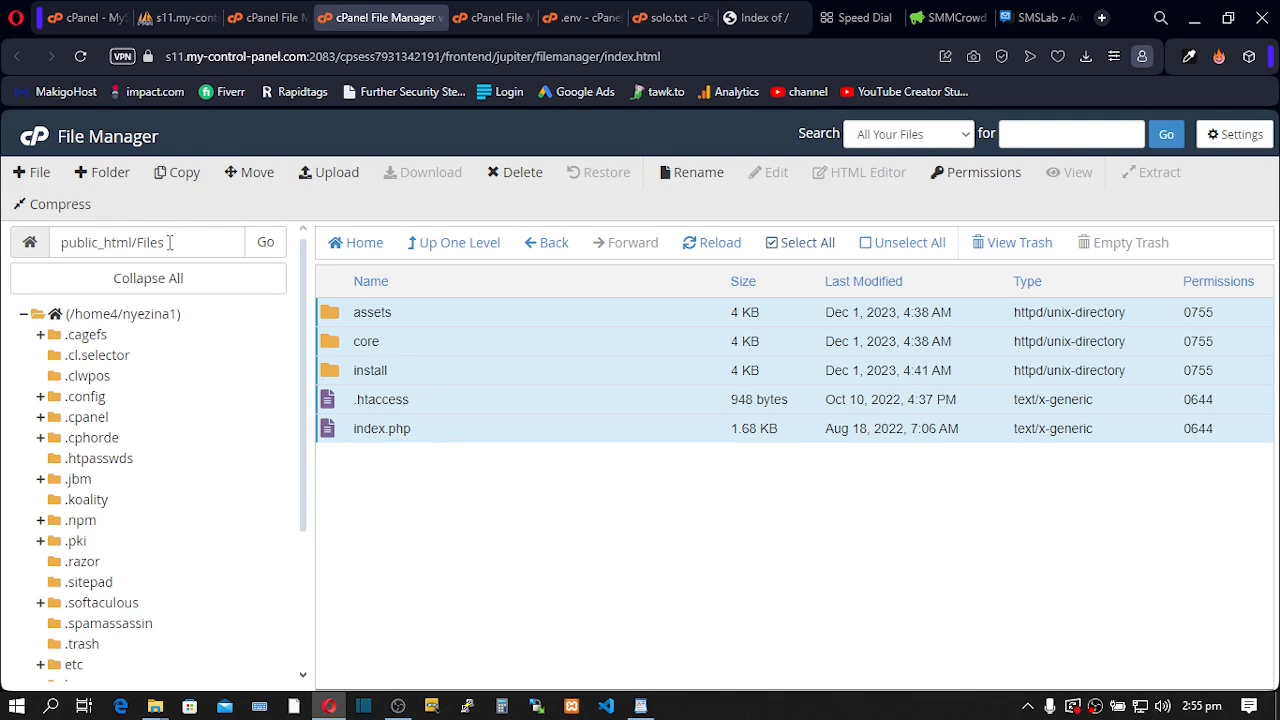
{"action": "left_click", "coordinate": [169, 242]}
{"action": "left_click_drag", "start_coordinate": [171, 245], "coordinate": [137, 243]}
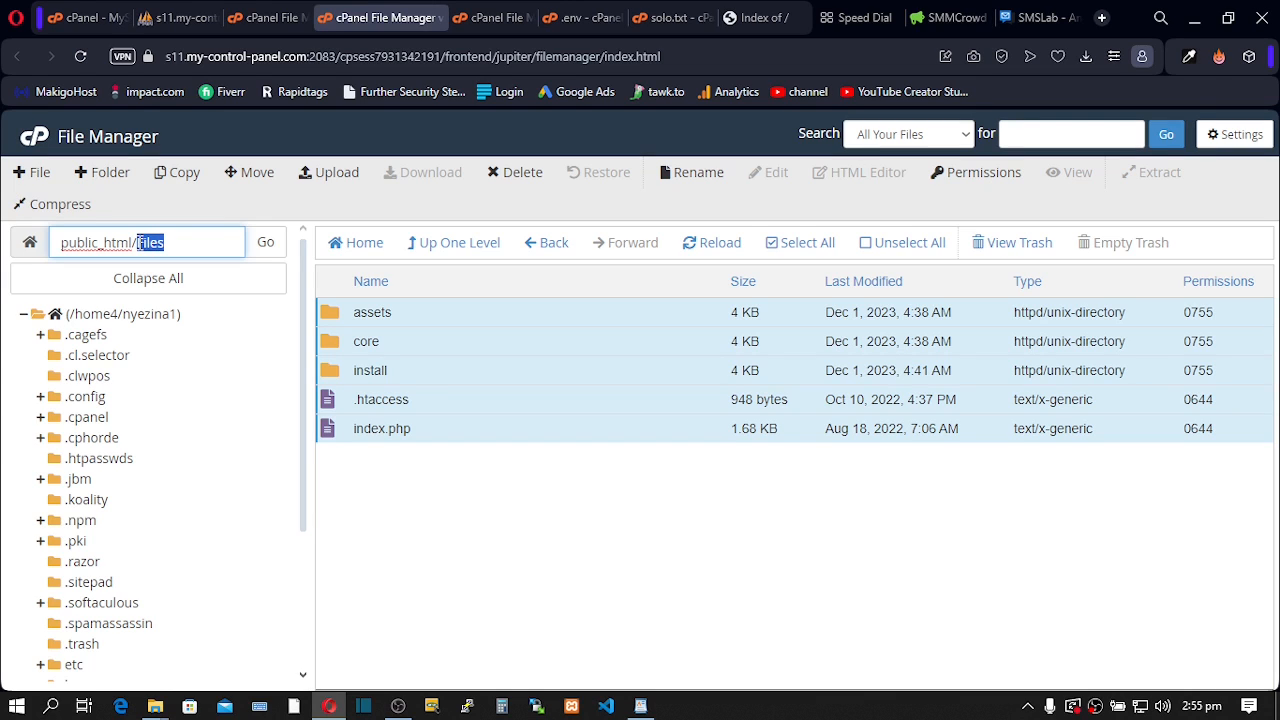
{"action": "left_click", "coordinate": [175, 247]}
{"action": "left_click_drag", "start_coordinate": [134, 245], "coordinate": [59, 242]}
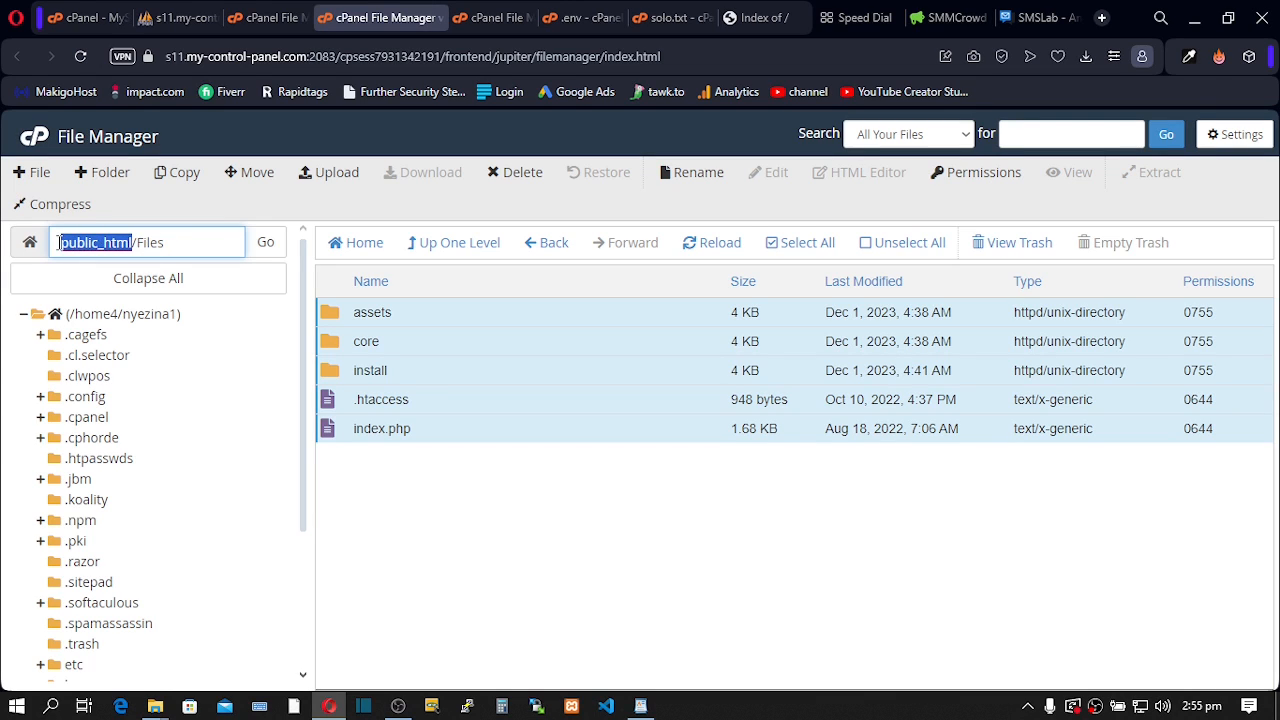
- Move the selected items up into public_html and reload tutorialz.xyz
{"action": "left_click", "coordinate": [251, 172]}
{"action": "left_click_drag", "start_coordinate": [600, 449], "coordinate": [556, 449]}
{"action": "key", "text": "BackSpace"}
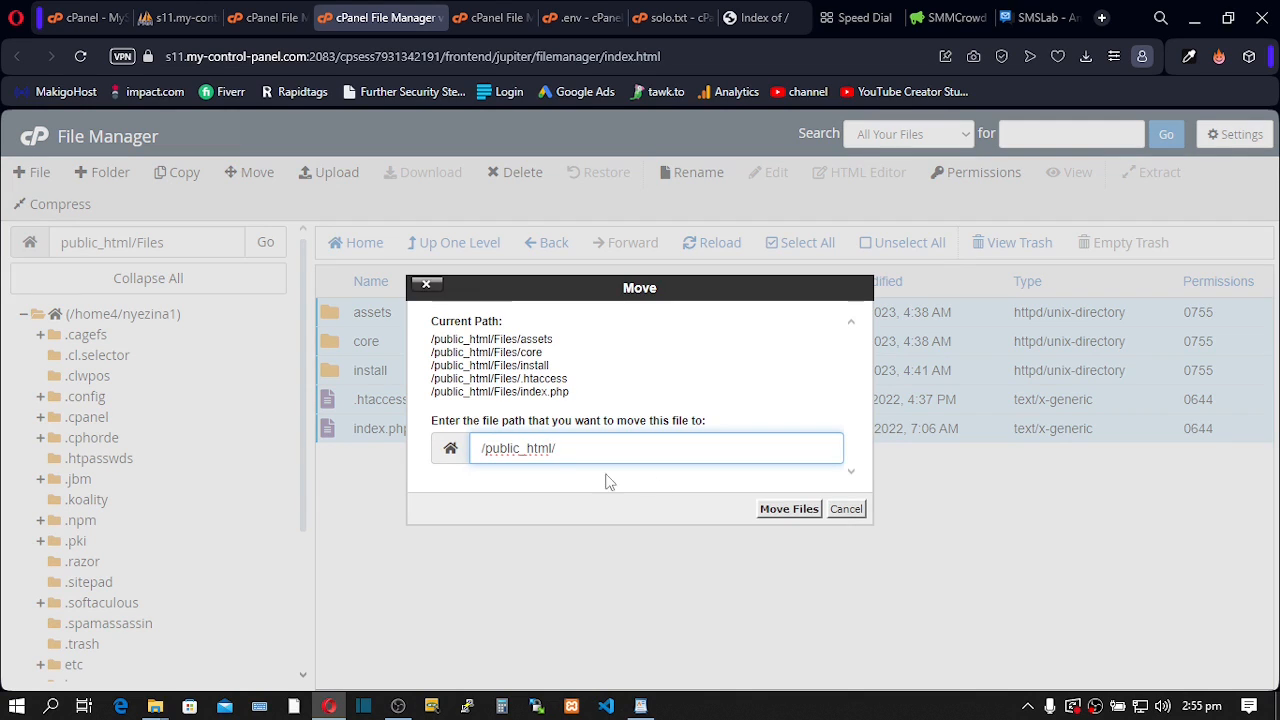
{"action": "left_click", "coordinate": [789, 509]}
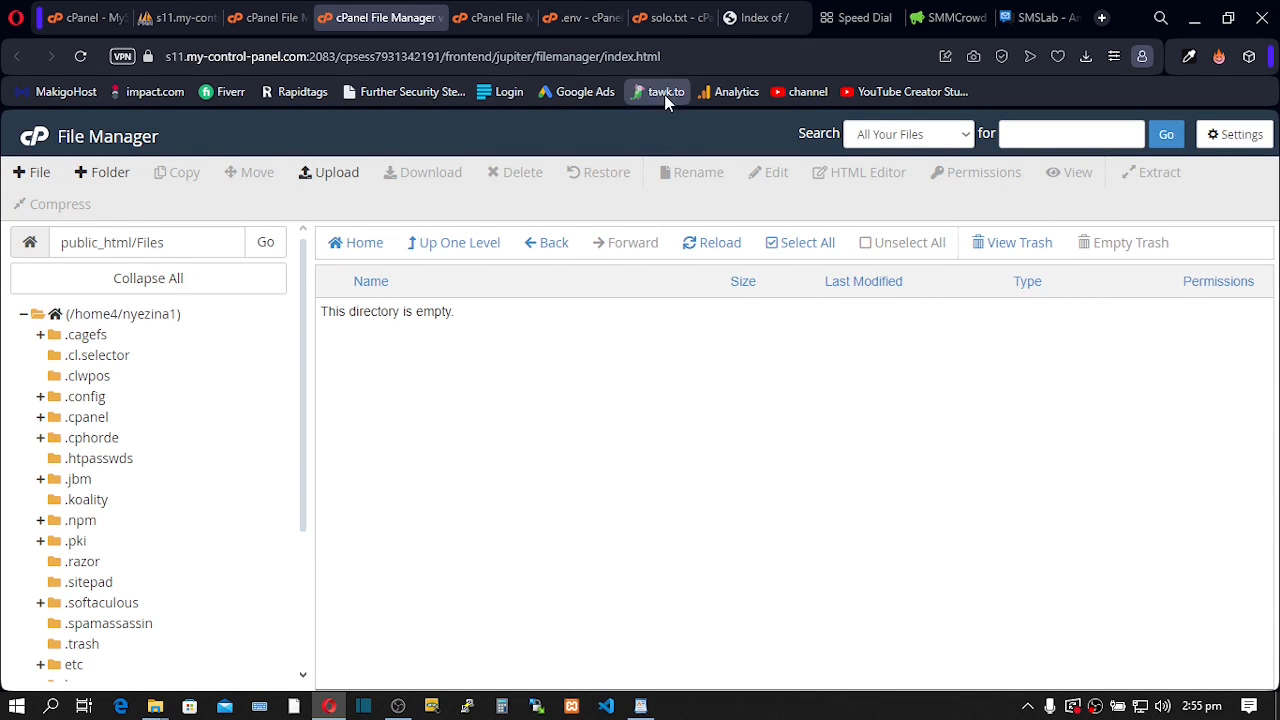
{"action": "left_click", "coordinate": [728, 17]}
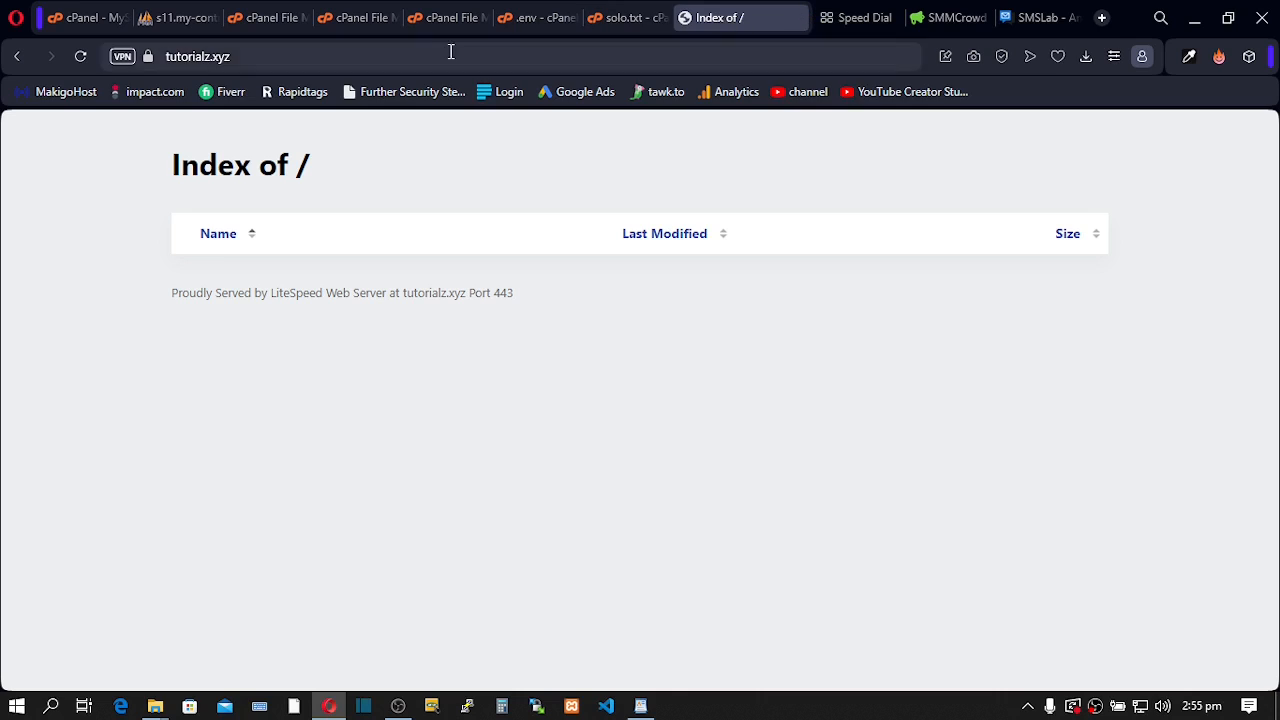
{"action": "left_click", "coordinate": [80, 64]}
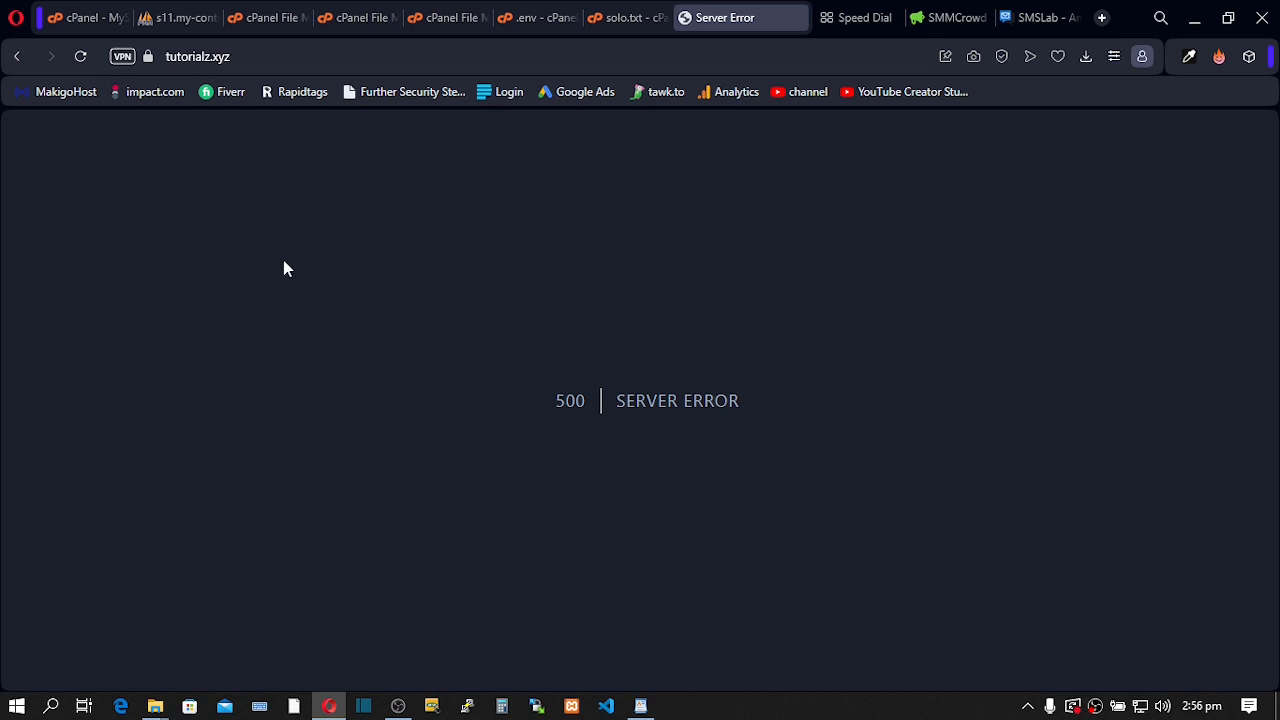
- Load tutorialz.xyz/install in Opera to reach the Easy Installer's Terms of Use page
{"action": "left_click", "coordinate": [285, 56]}
{"action": "left_click", "coordinate": [287, 57]}
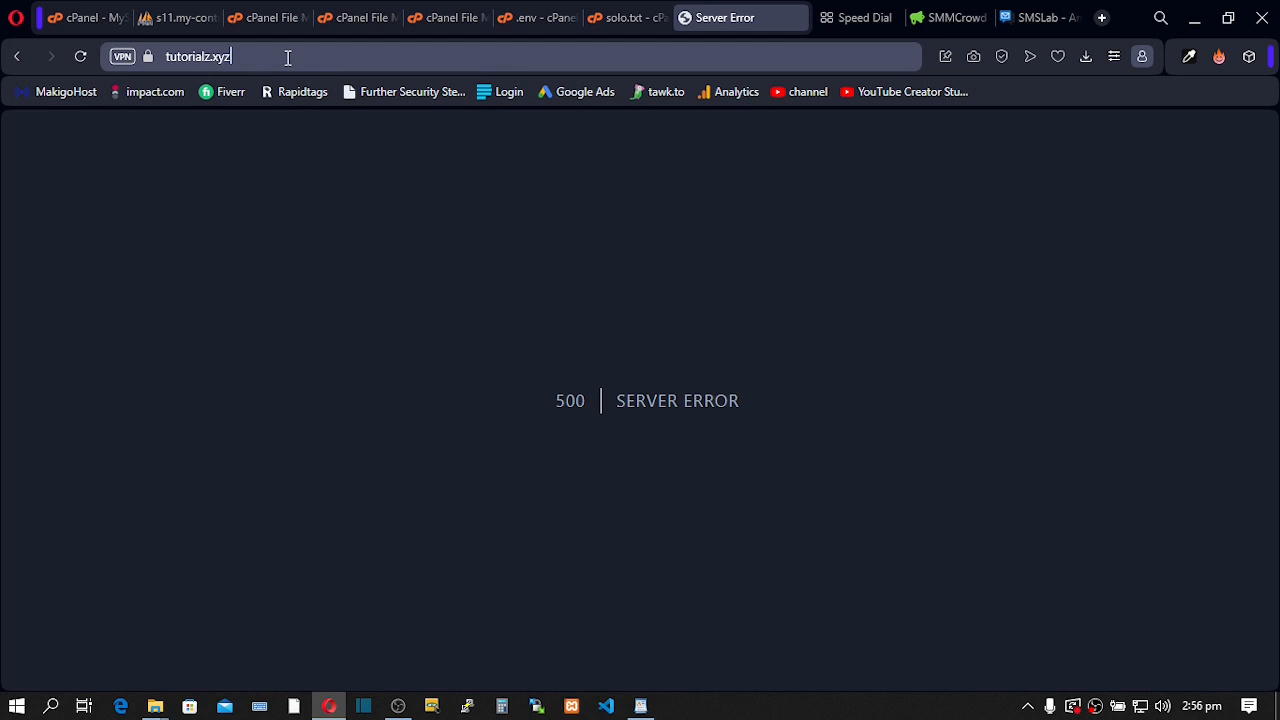
{"action": "type", "text": "/install"}
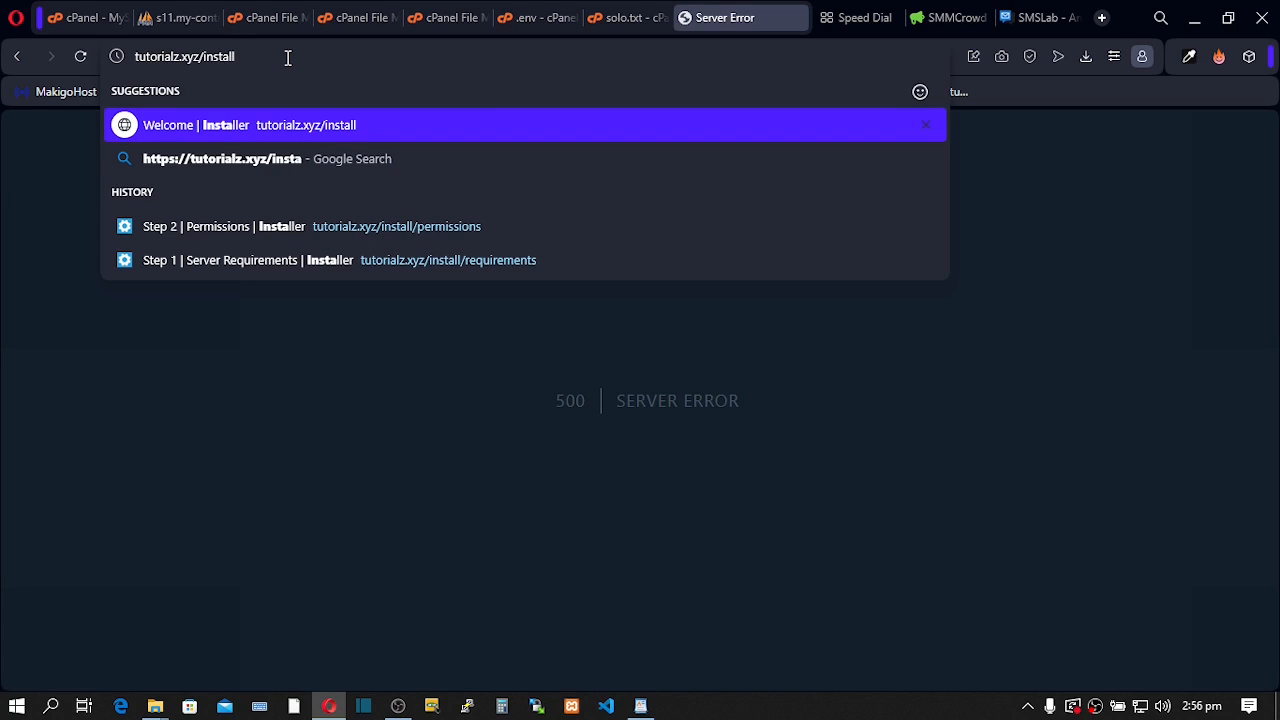
{"action": "key", "text": "Return"}
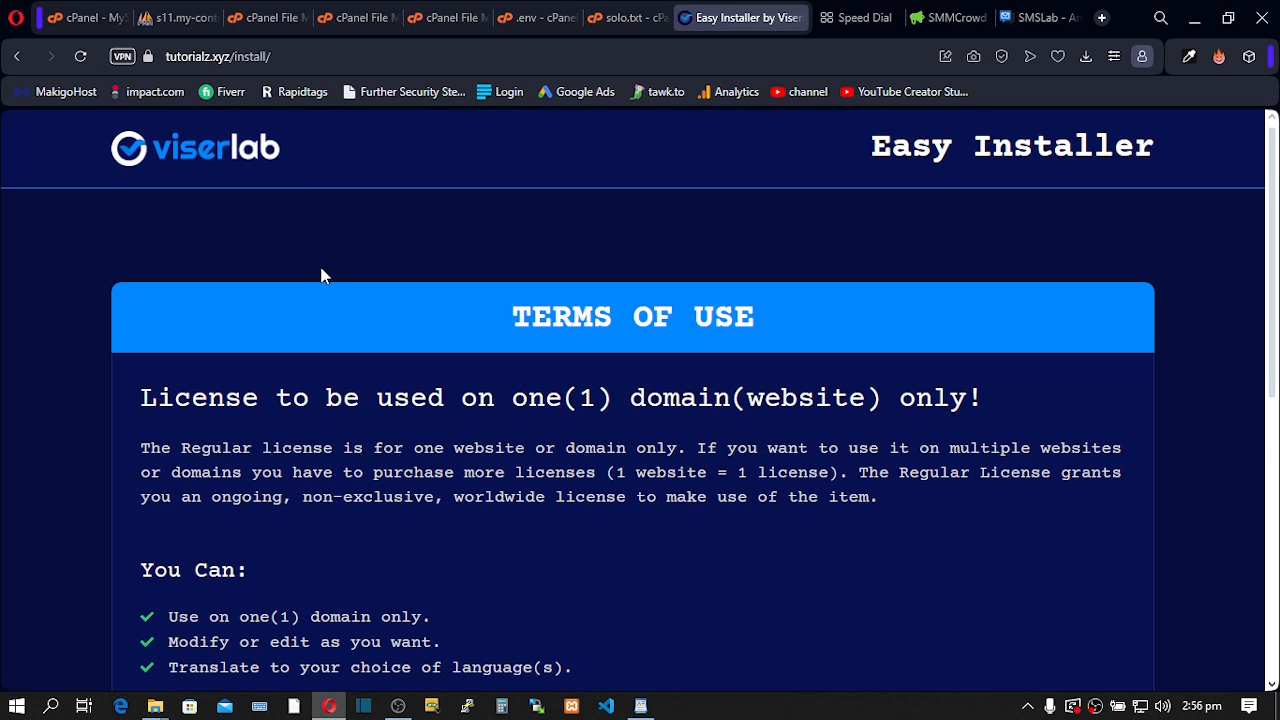
- Accept the installer's terms and move on to the Requirements step
{"action": "scroll", "coordinate": [322, 276], "scroll_direction": "down", "scroll_amount": 6}
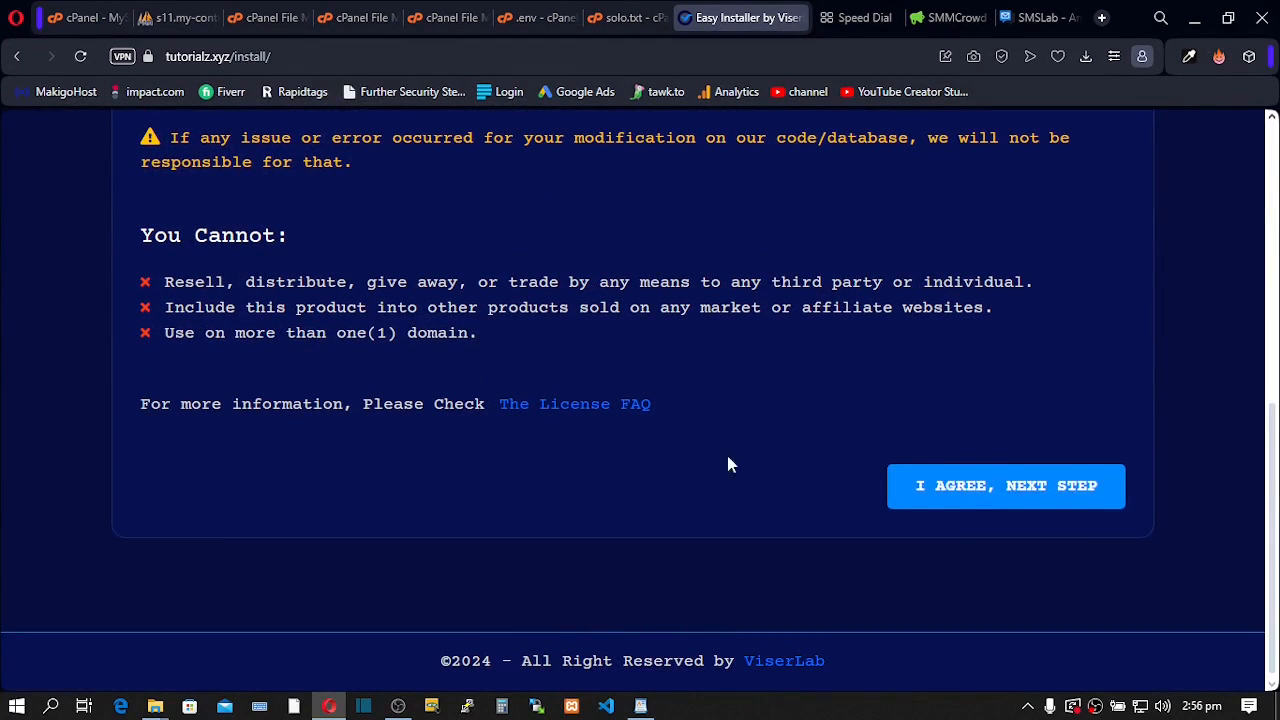
{"action": "left_click", "coordinate": [980, 498]}
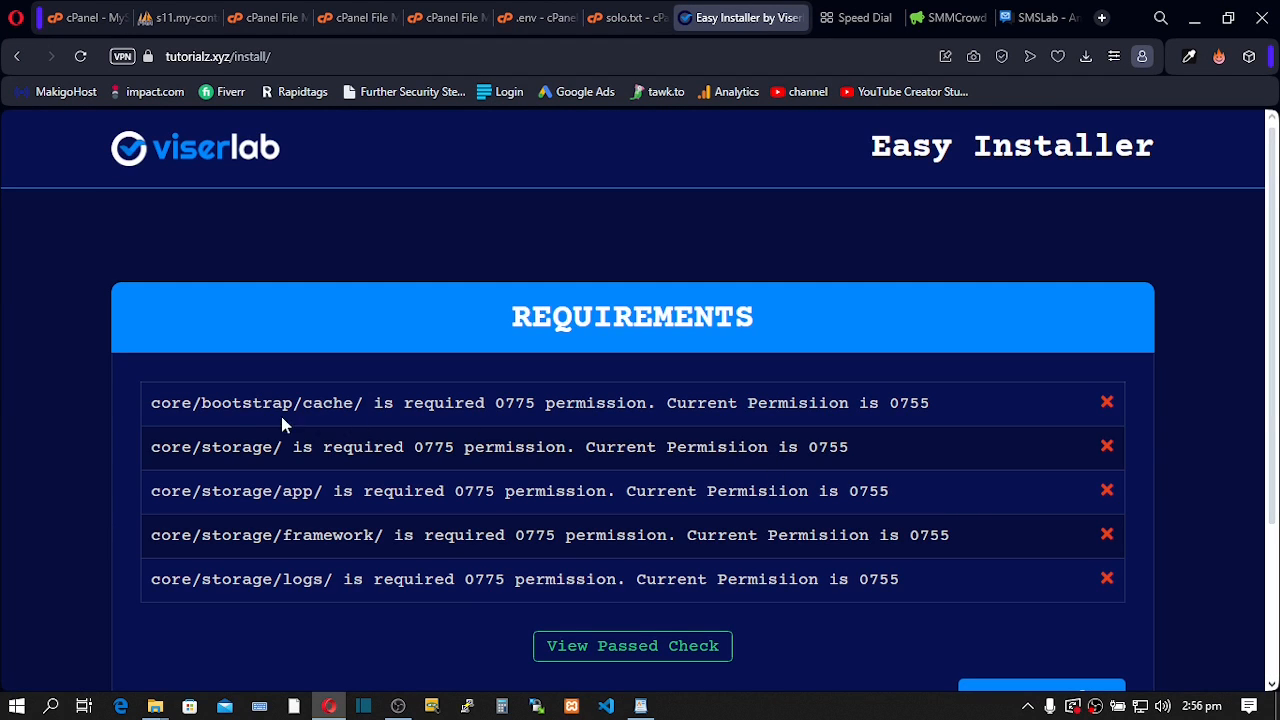
{"action": "left_click_drag", "start_coordinate": [524, 309], "coordinate": [691, 318]}
{"action": "left_click", "coordinate": [524, 326]}
{"action": "left_click_drag", "start_coordinate": [524, 326], "coordinate": [667, 327]}
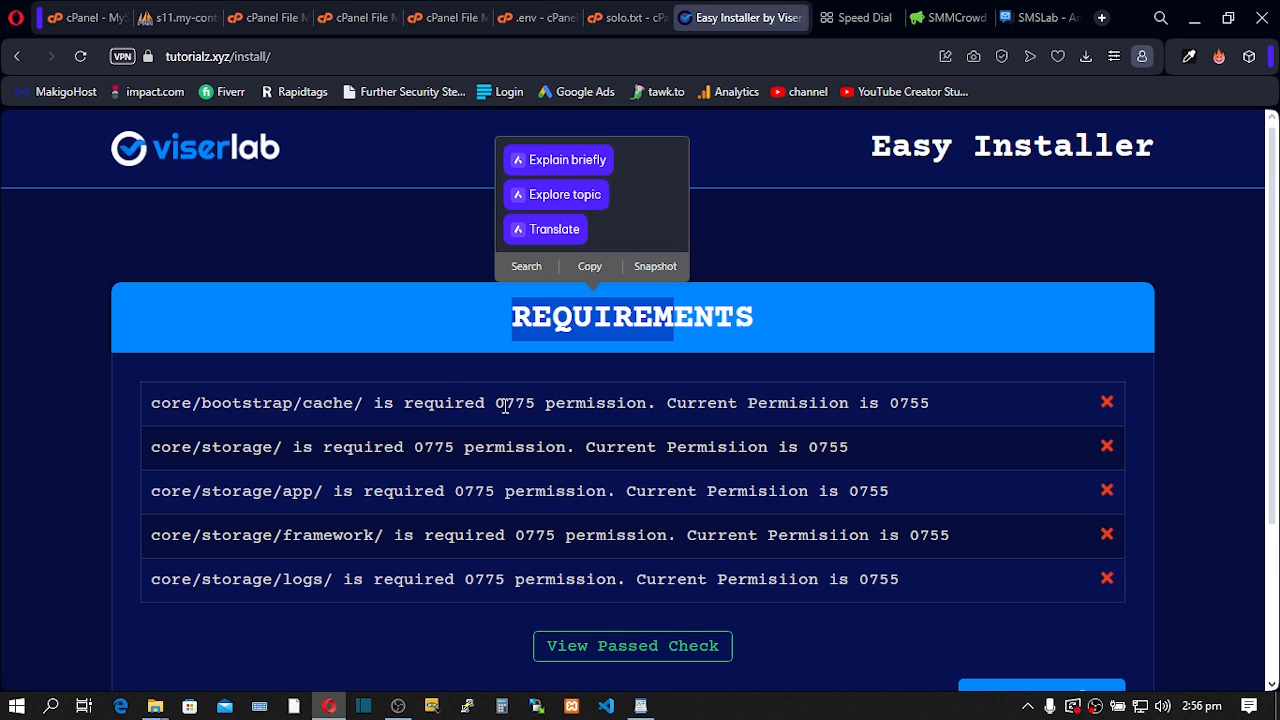
- Review the five folders needing 0775 instead of 0755: cache, storage, app, framework, logs
{"action": "left_click_drag", "start_coordinate": [498, 404], "coordinate": [538, 404]}
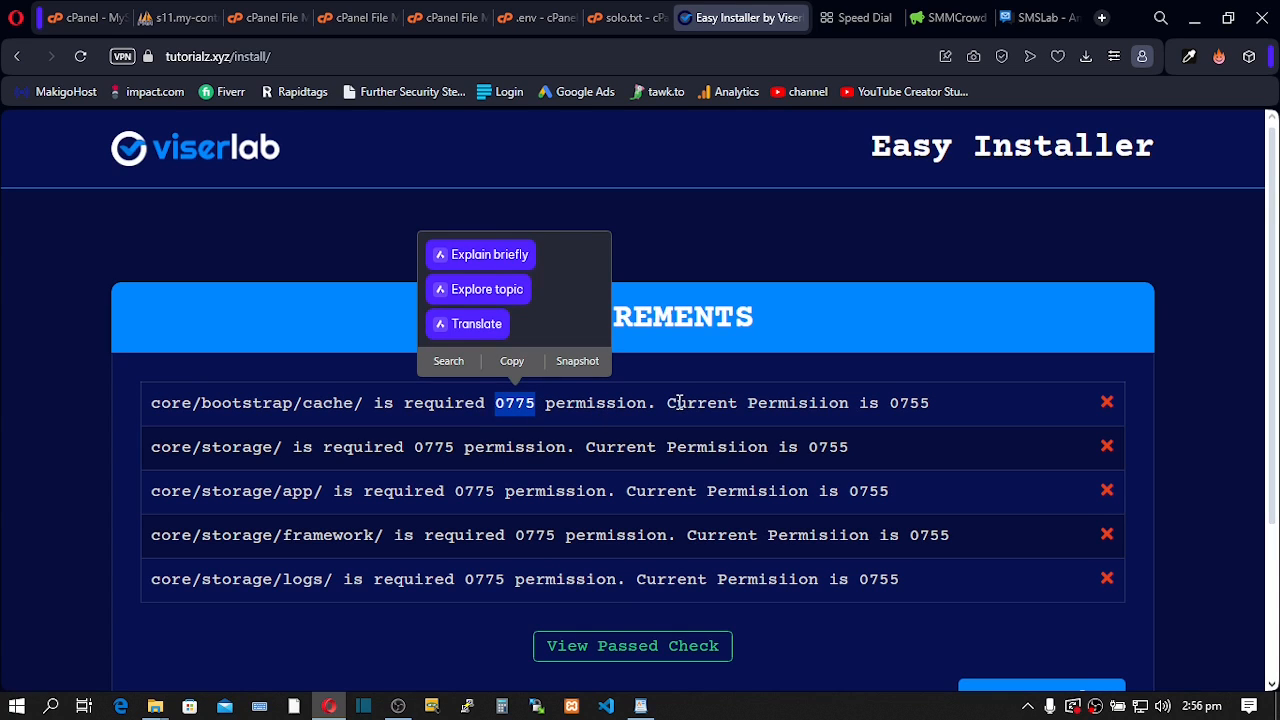
{"action": "left_click_drag", "start_coordinate": [677, 403], "coordinate": [857, 403]}
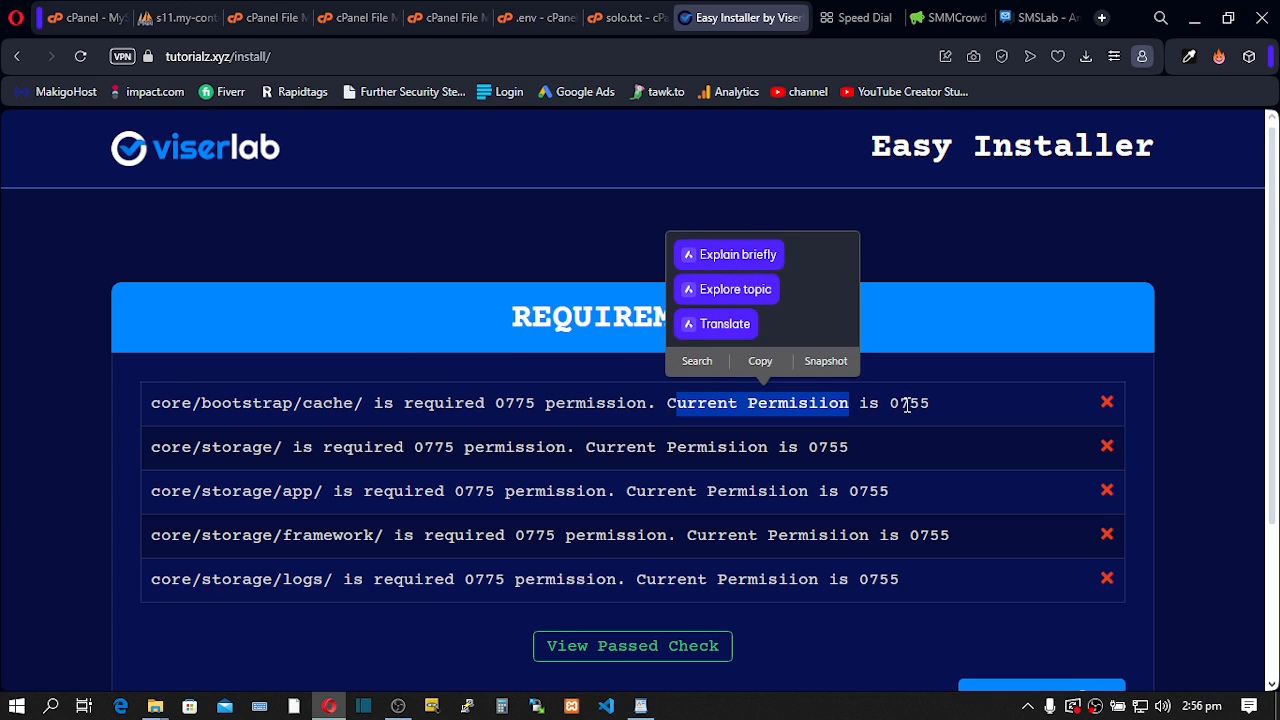
{"action": "double_click", "coordinate": [318, 404]}
{"action": "double_click", "coordinate": [214, 448]}
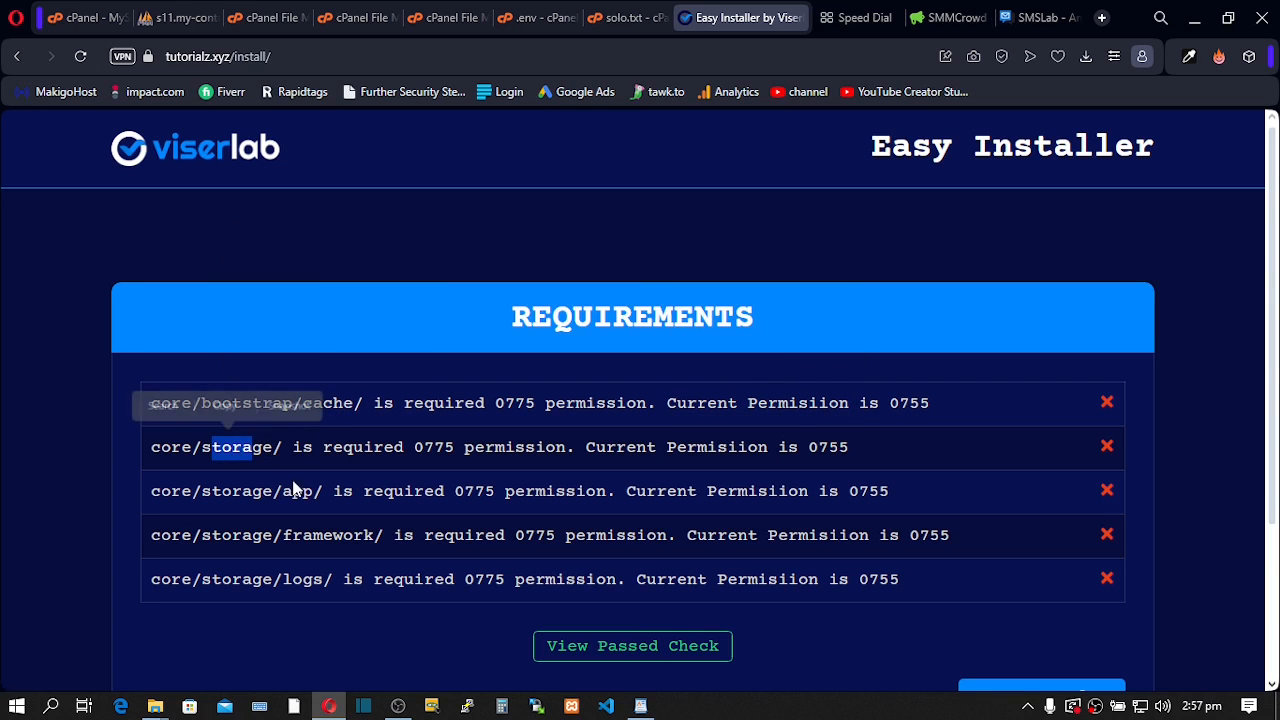
{"action": "double_click", "coordinate": [297, 491]}
{"action": "left_click_drag", "start_coordinate": [283, 536], "coordinate": [328, 537]}
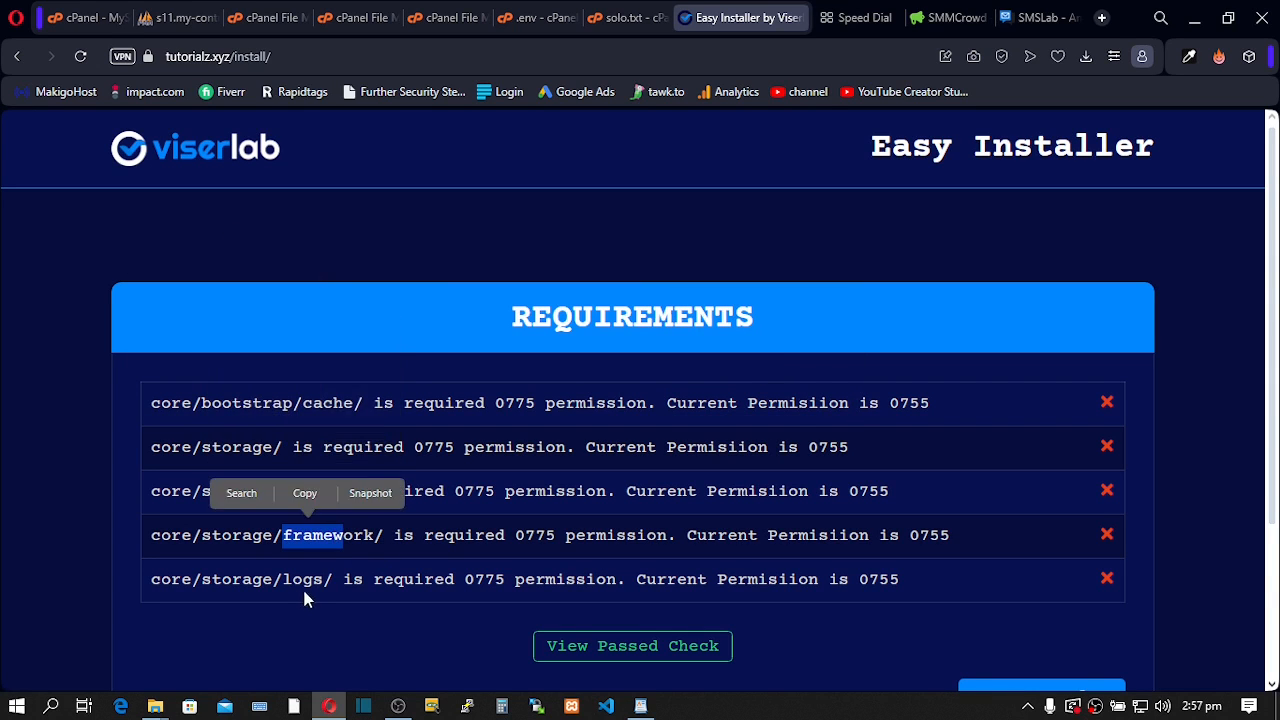
{"action": "left_click_drag", "start_coordinate": [283, 580], "coordinate": [303, 581]}
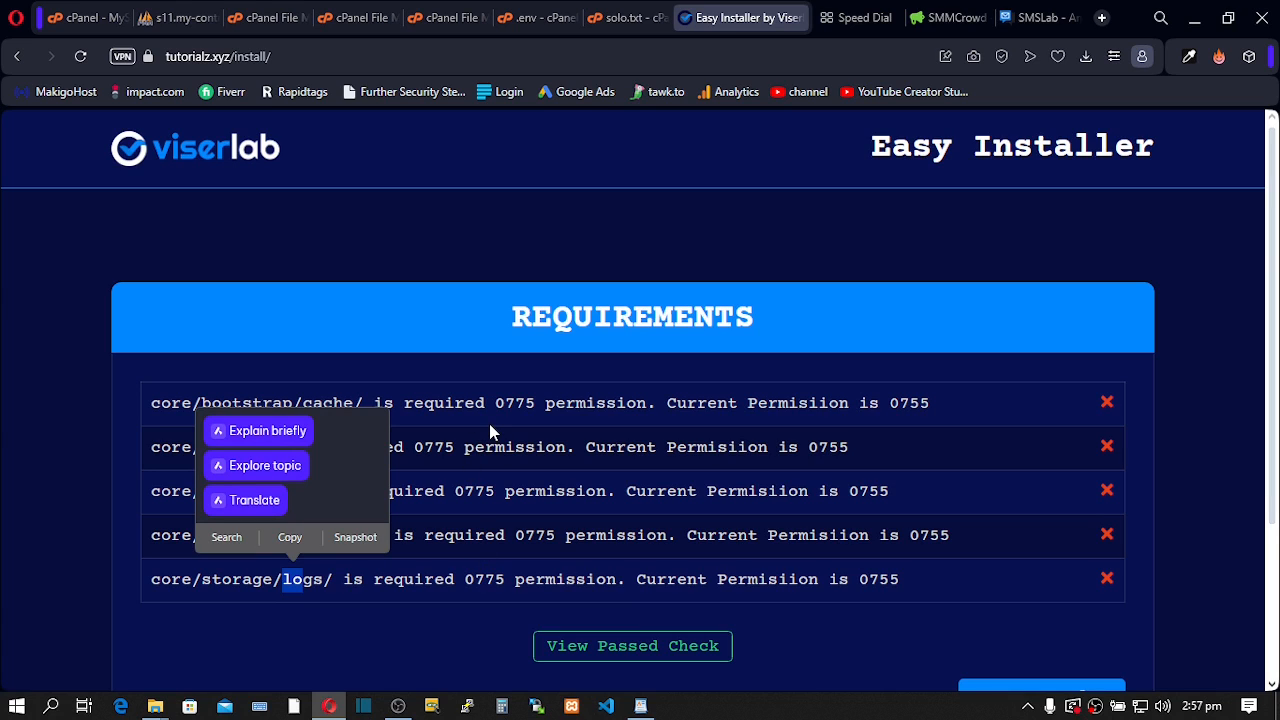
{"action": "left_click", "coordinate": [491, 413]}
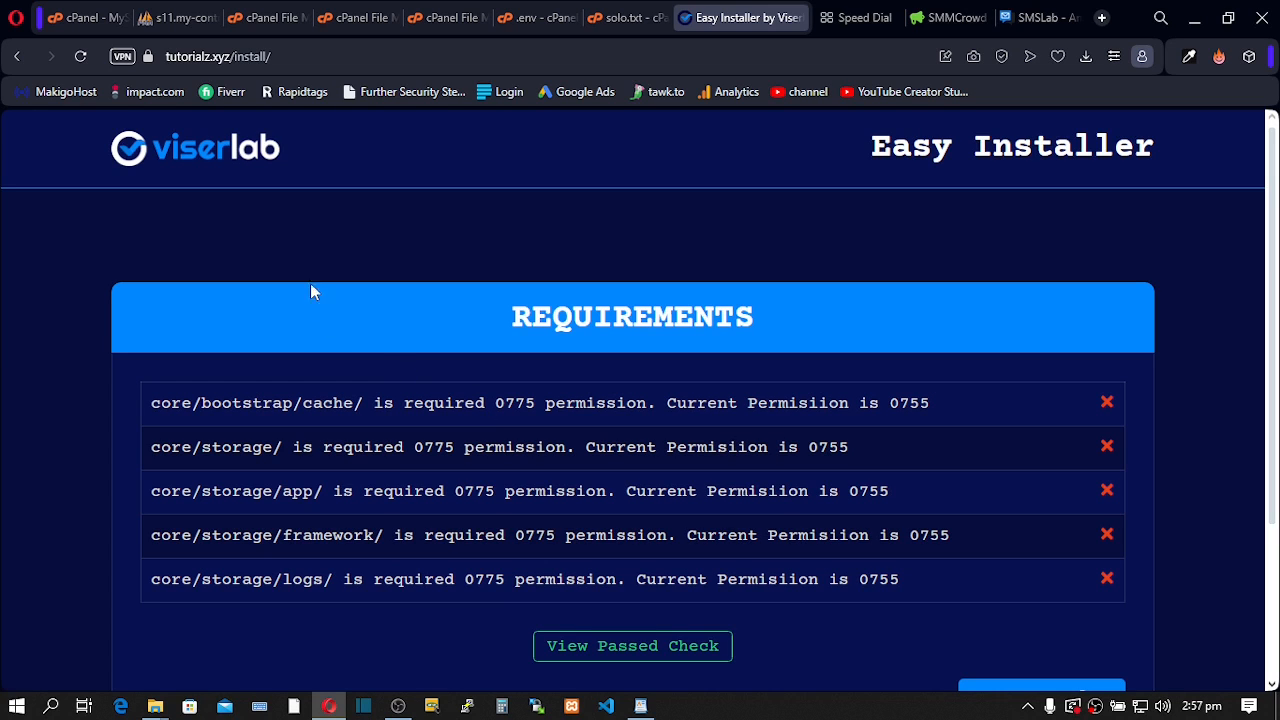
{"action": "left_click", "coordinate": [268, 24]}
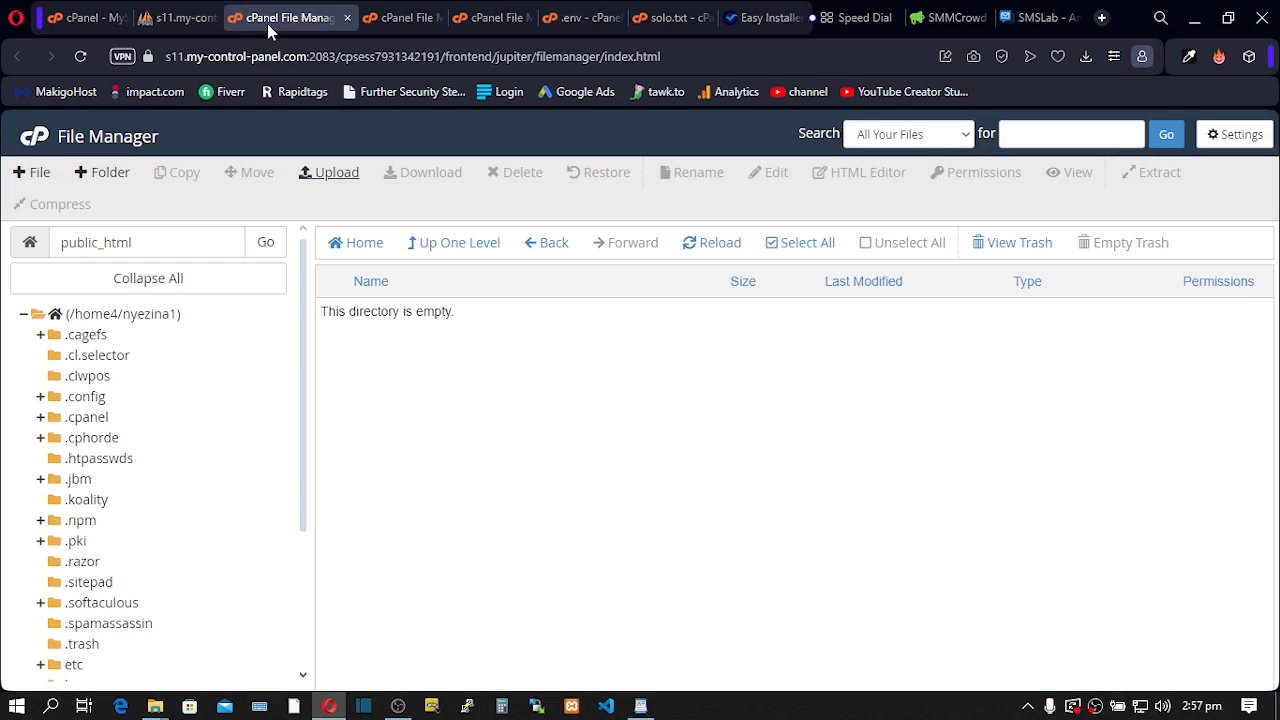
- Close the two extra File Manager tabs and go to the public_html folder
{"action": "left_click", "coordinate": [347, 18]}
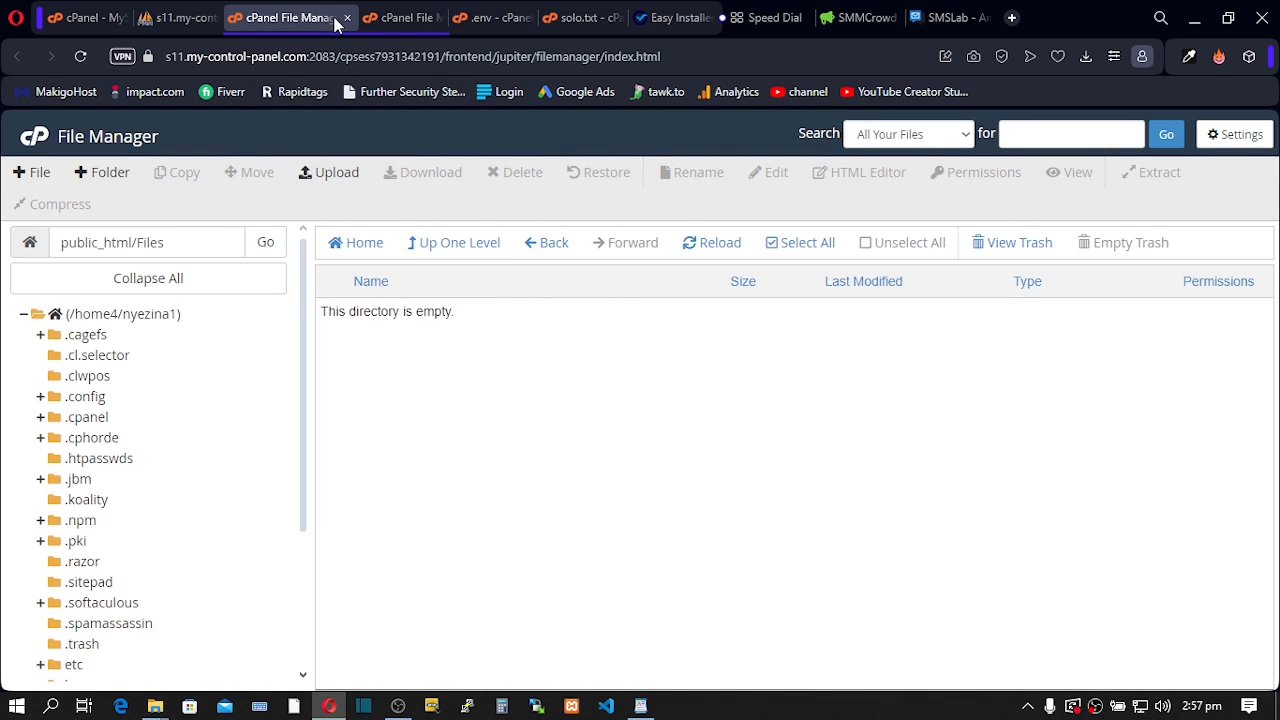
{"action": "left_click", "coordinate": [347, 18]}
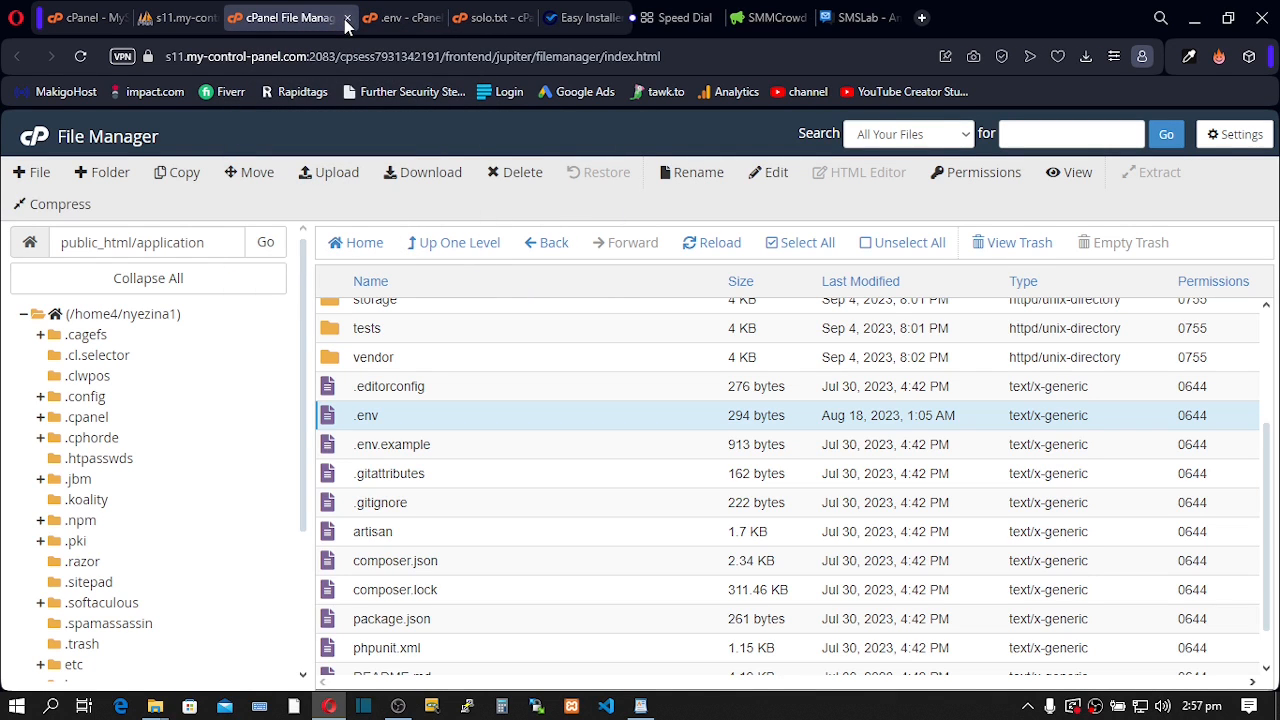
{"action": "left_click_drag", "start_coordinate": [228, 242], "coordinate": [137, 242]}
{"action": "key", "text": "BackSpace"}
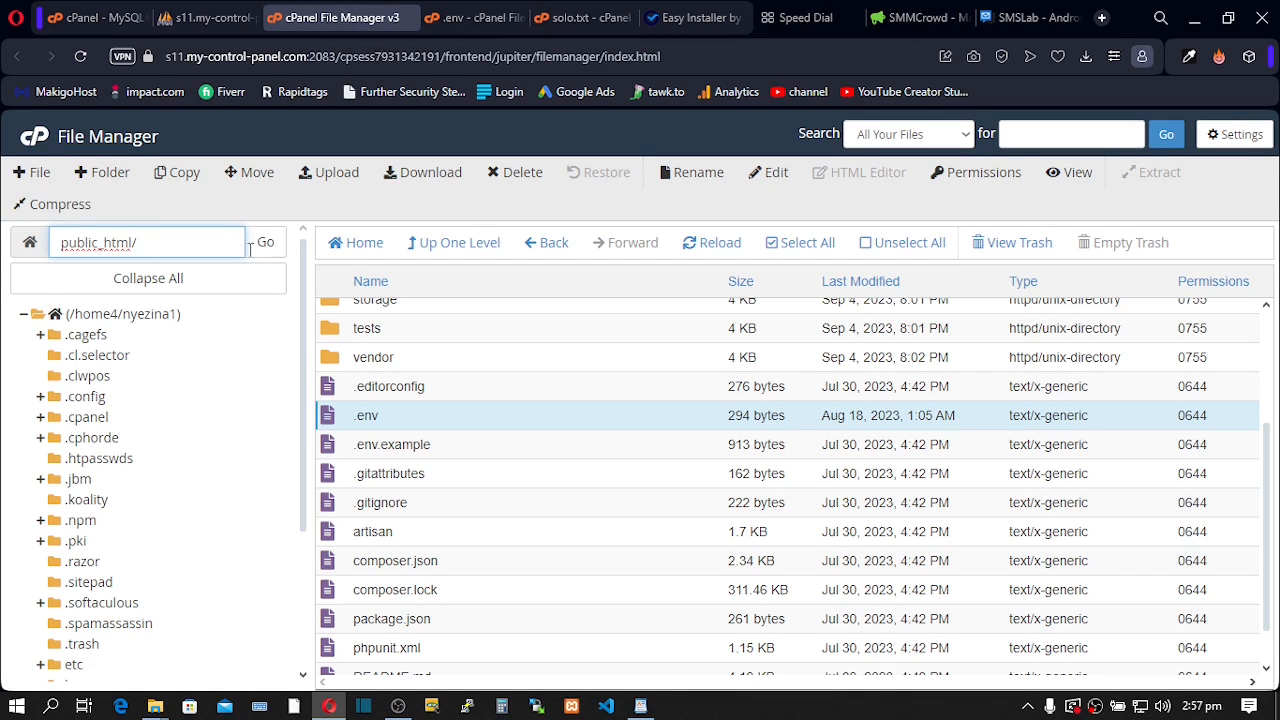
{"action": "left_click", "coordinate": [266, 246]}
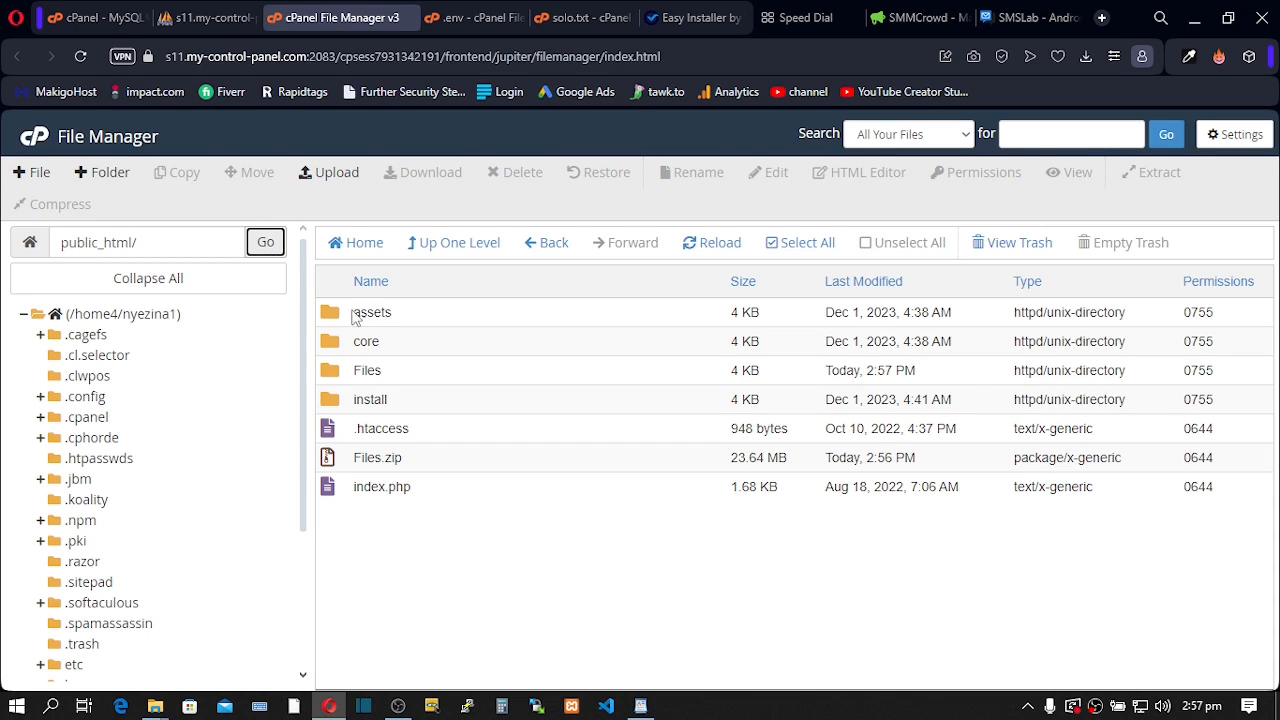
- Move Files.zip and the empty Files folder to the trash
{"action": "left_click", "coordinate": [329, 458]}
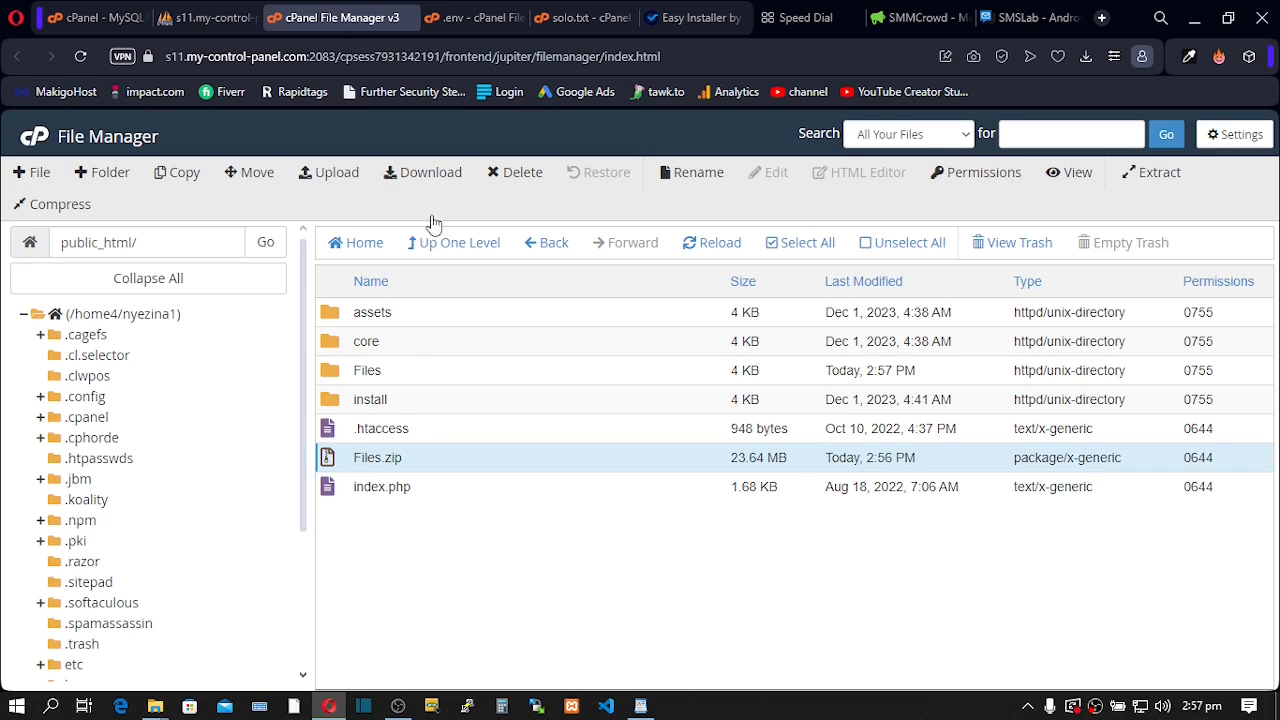
{"action": "left_click", "coordinate": [522, 172]}
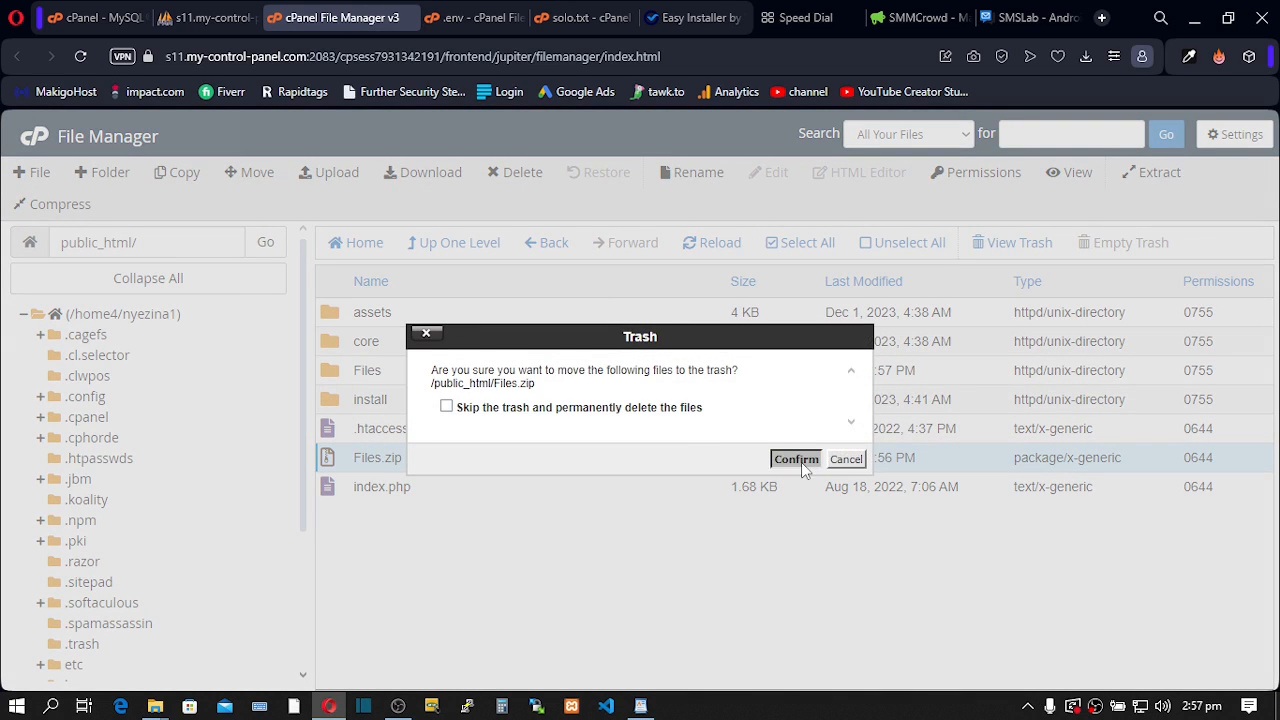
{"action": "left_click", "coordinate": [801, 460]}
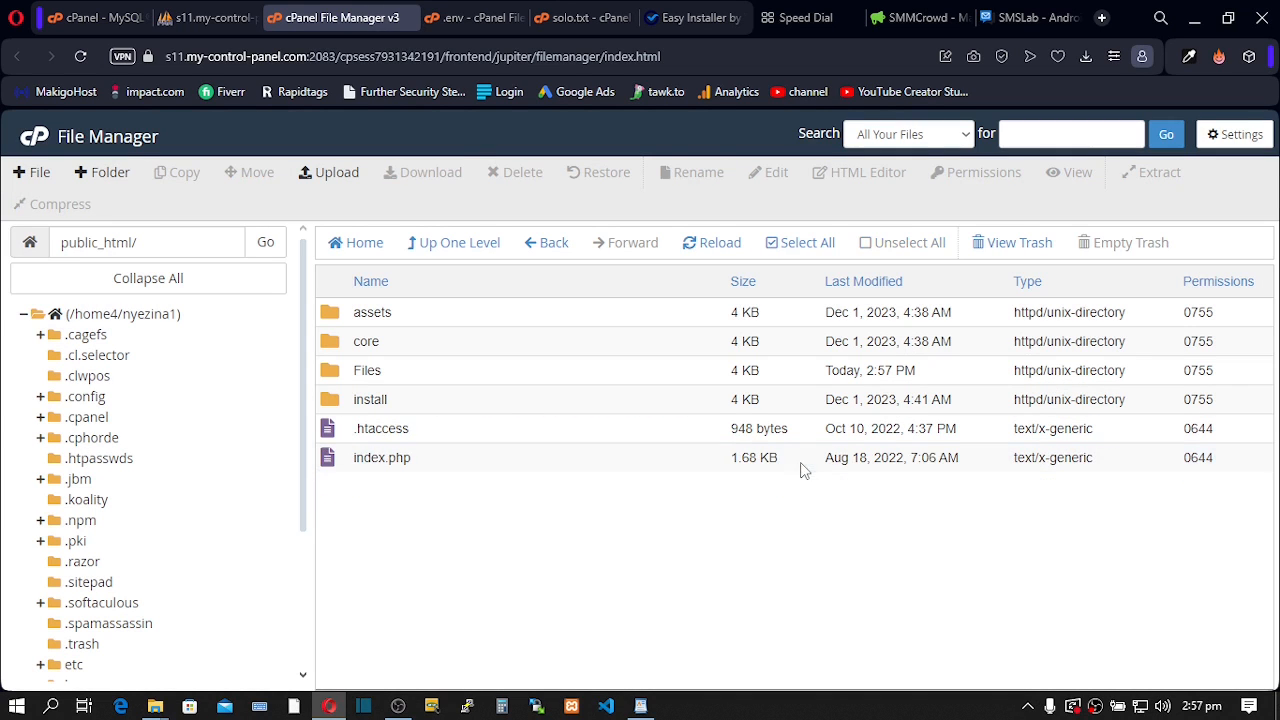
{"action": "left_click", "coordinate": [333, 377]}
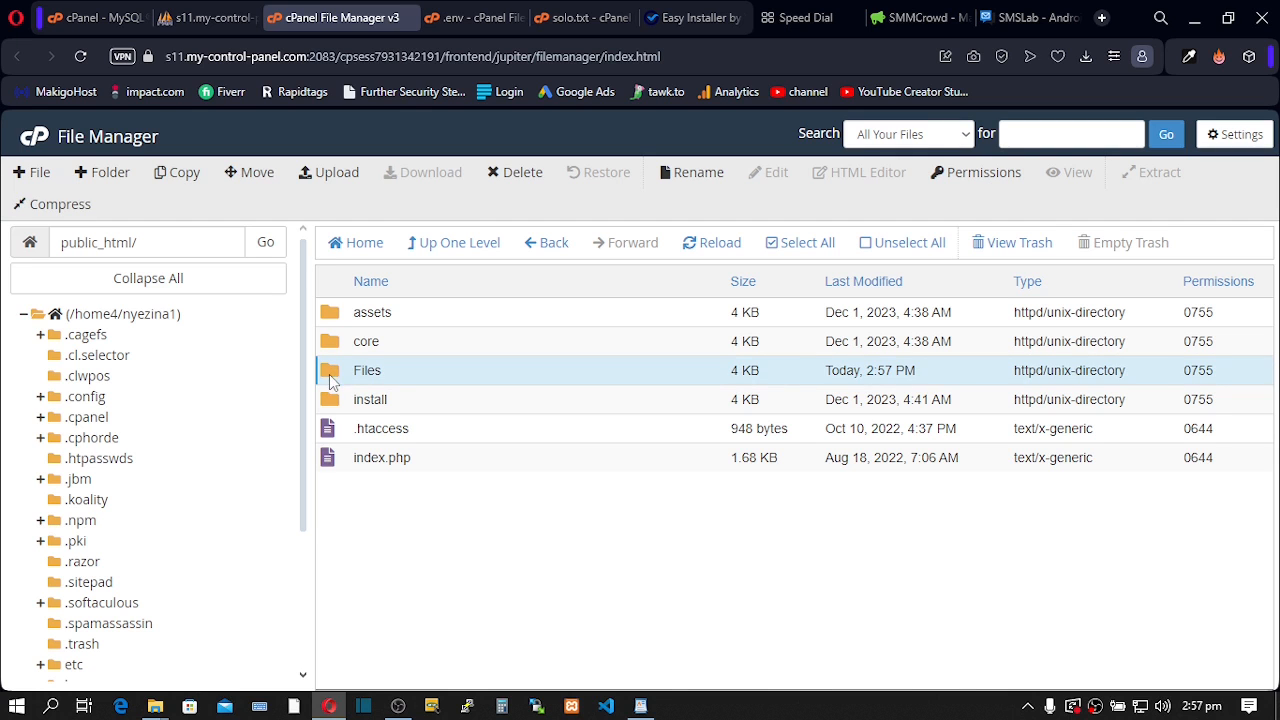
{"action": "left_click", "coordinate": [510, 172]}
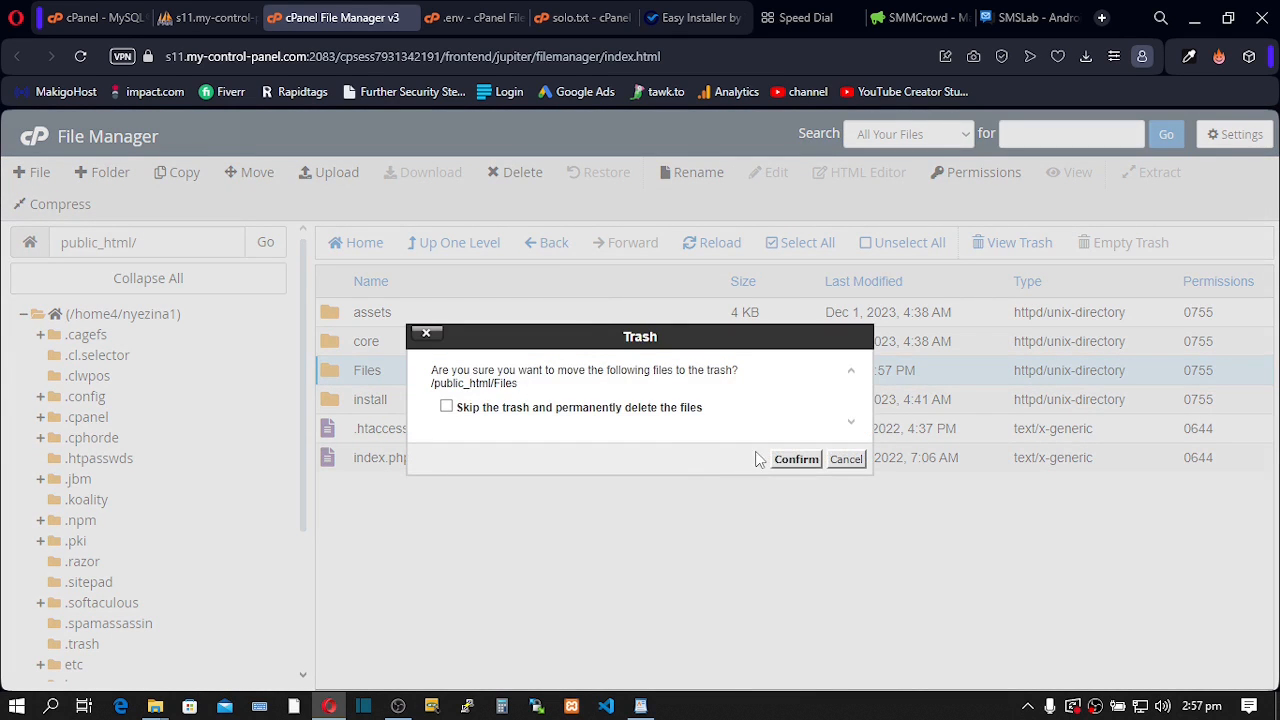
{"action": "left_click", "coordinate": [793, 459]}
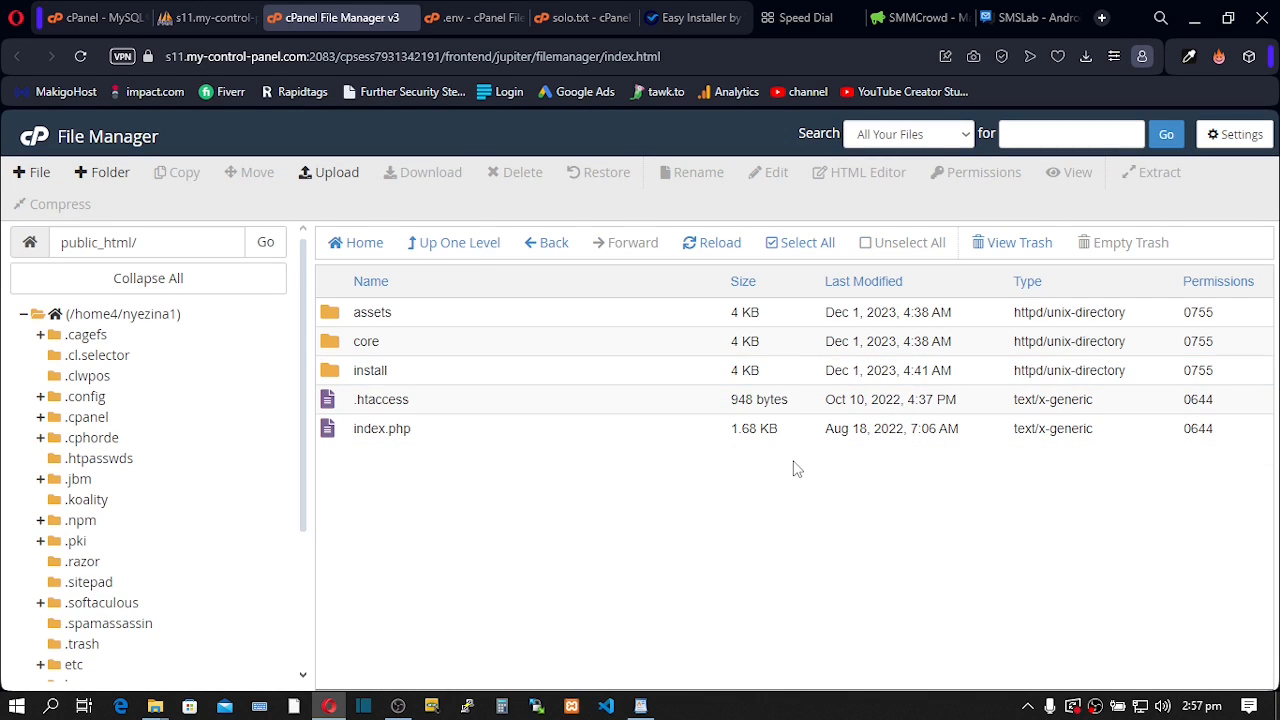
{"action": "left_click", "coordinate": [686, 20]}
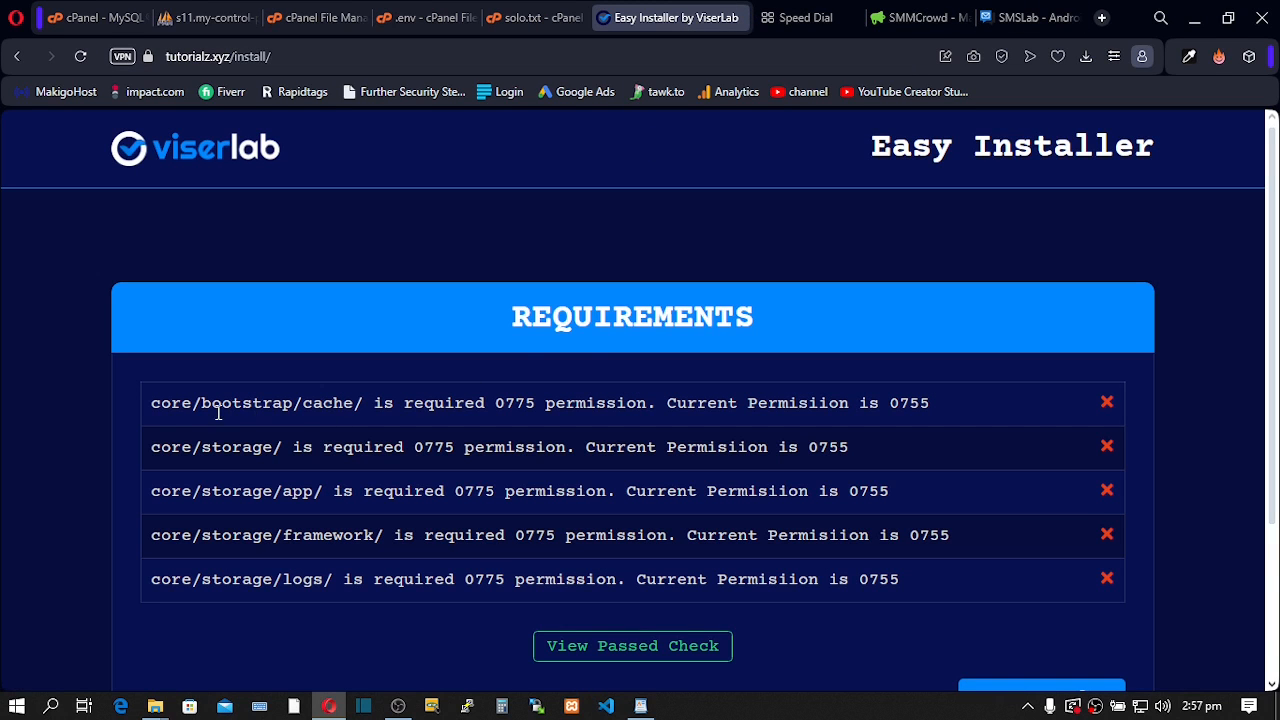
- Note the core/bootstrap/cache requirement path and navigate into core/bootstrap in File Manager
{"action": "left_click_drag", "start_coordinate": [151, 403], "coordinate": [178, 403]}
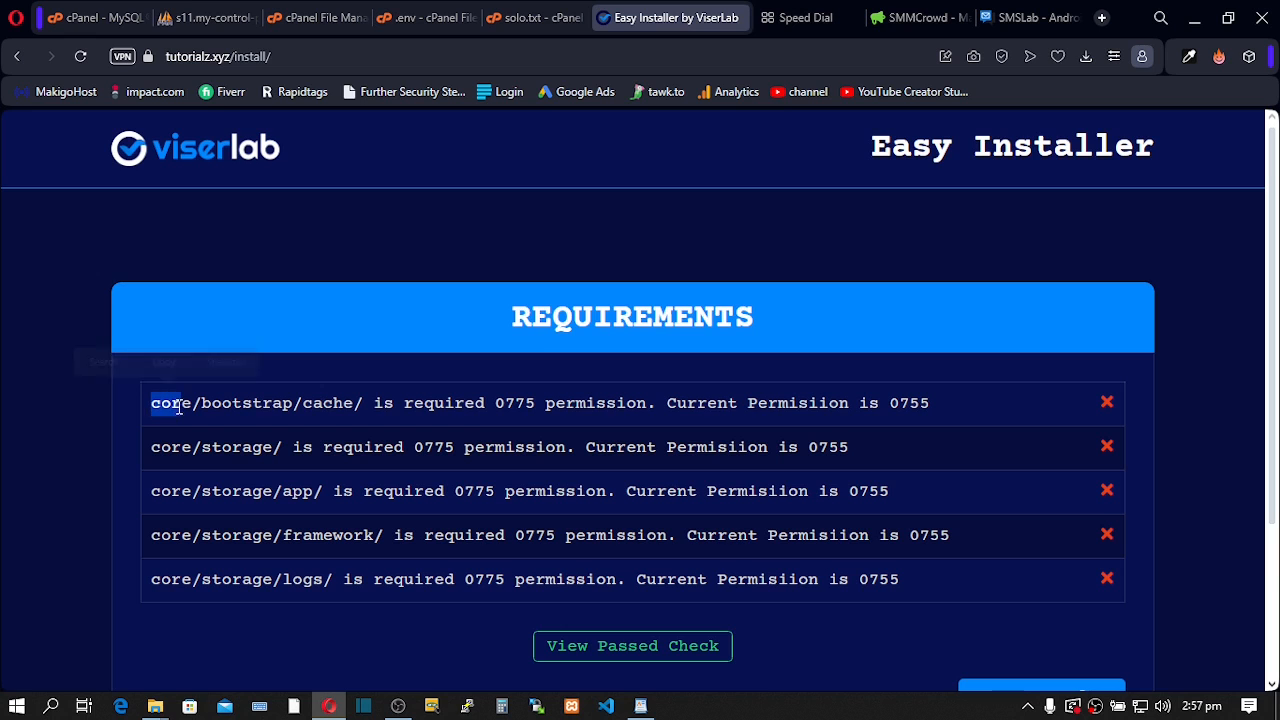
{"action": "left_click", "coordinate": [229, 401]}
{"action": "double_click", "coordinate": [229, 401]}
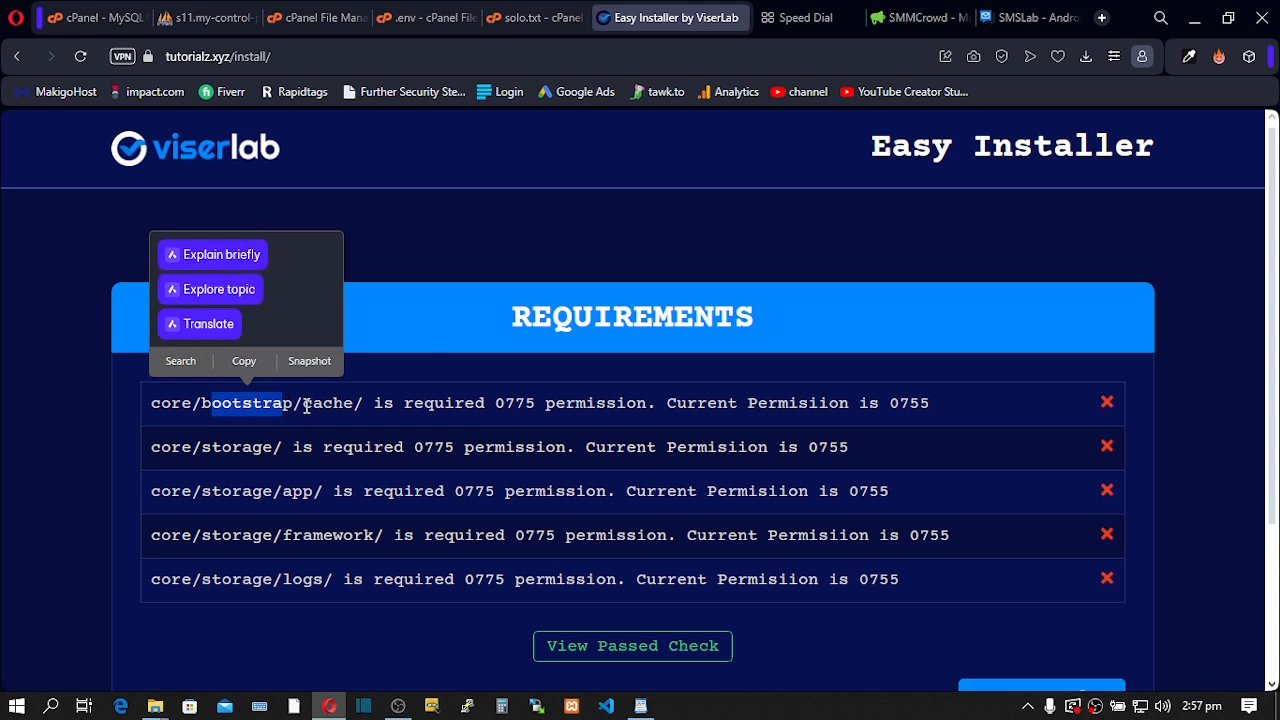
{"action": "double_click", "coordinate": [330, 403]}
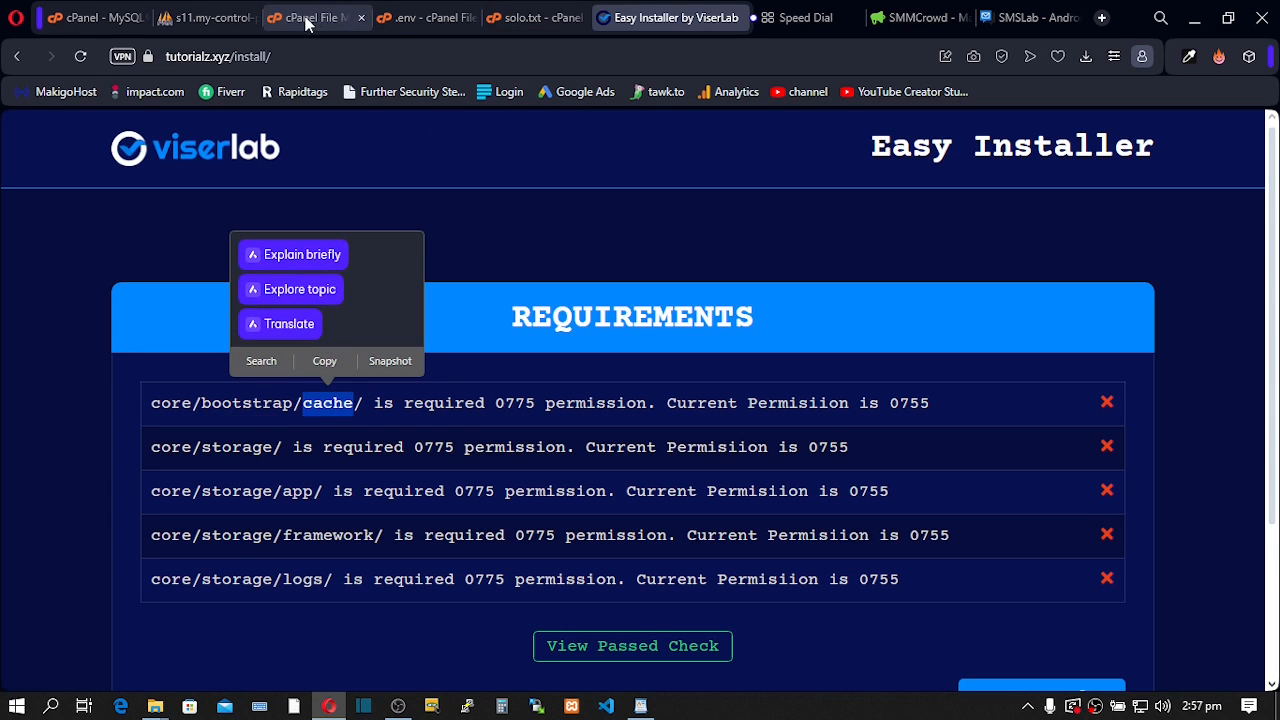
{"action": "left_click", "coordinate": [306, 18]}
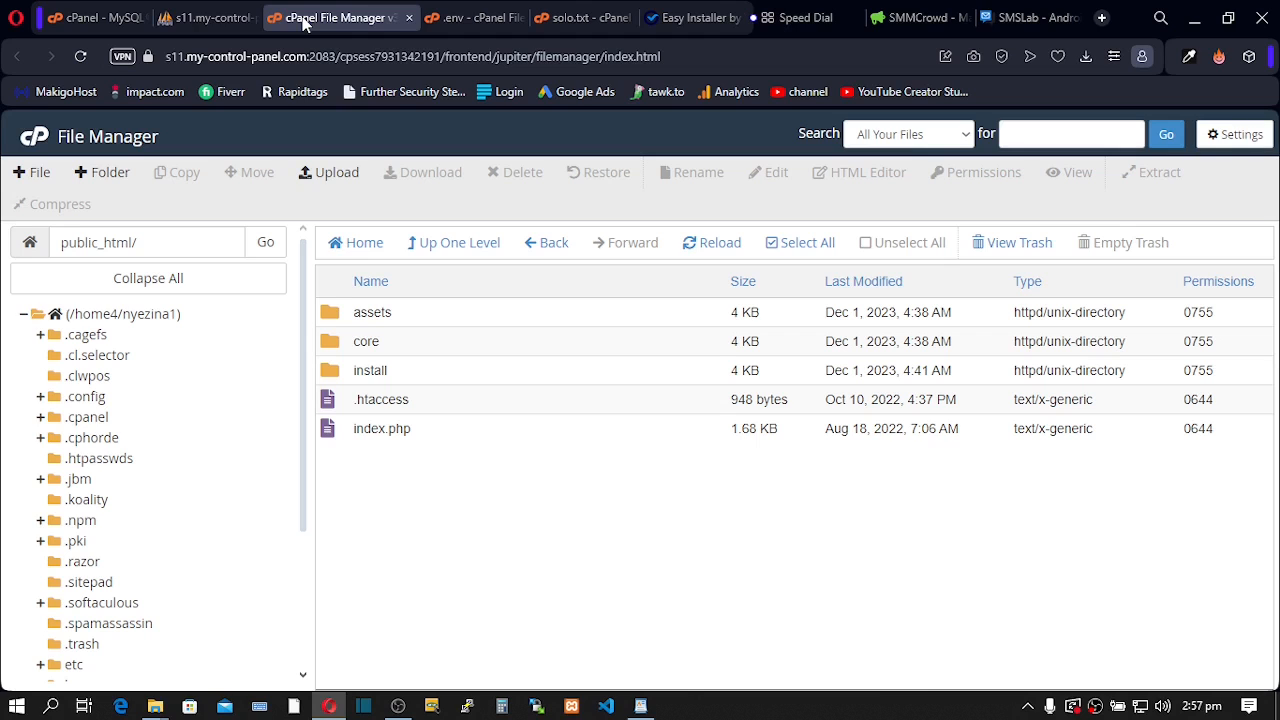
{"action": "left_click", "coordinate": [330, 346]}
{"action": "double_click", "coordinate": [345, 349]}
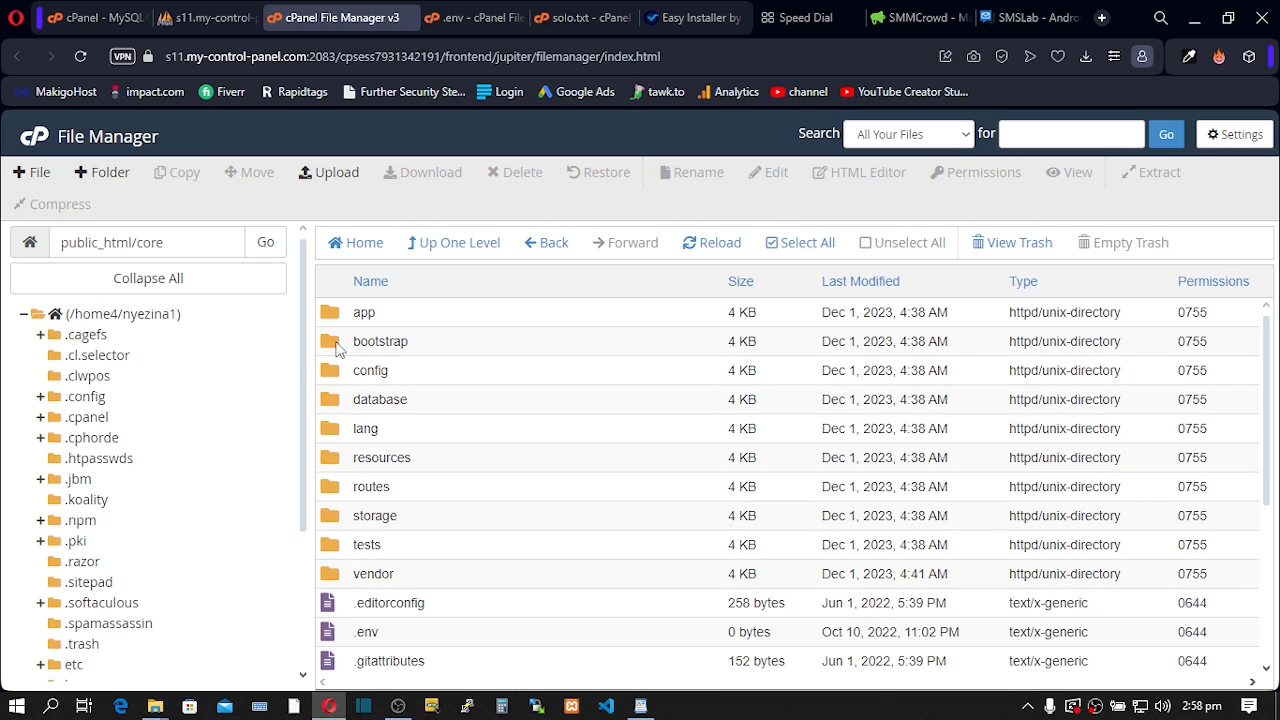
{"action": "double_click", "coordinate": [344, 347]}
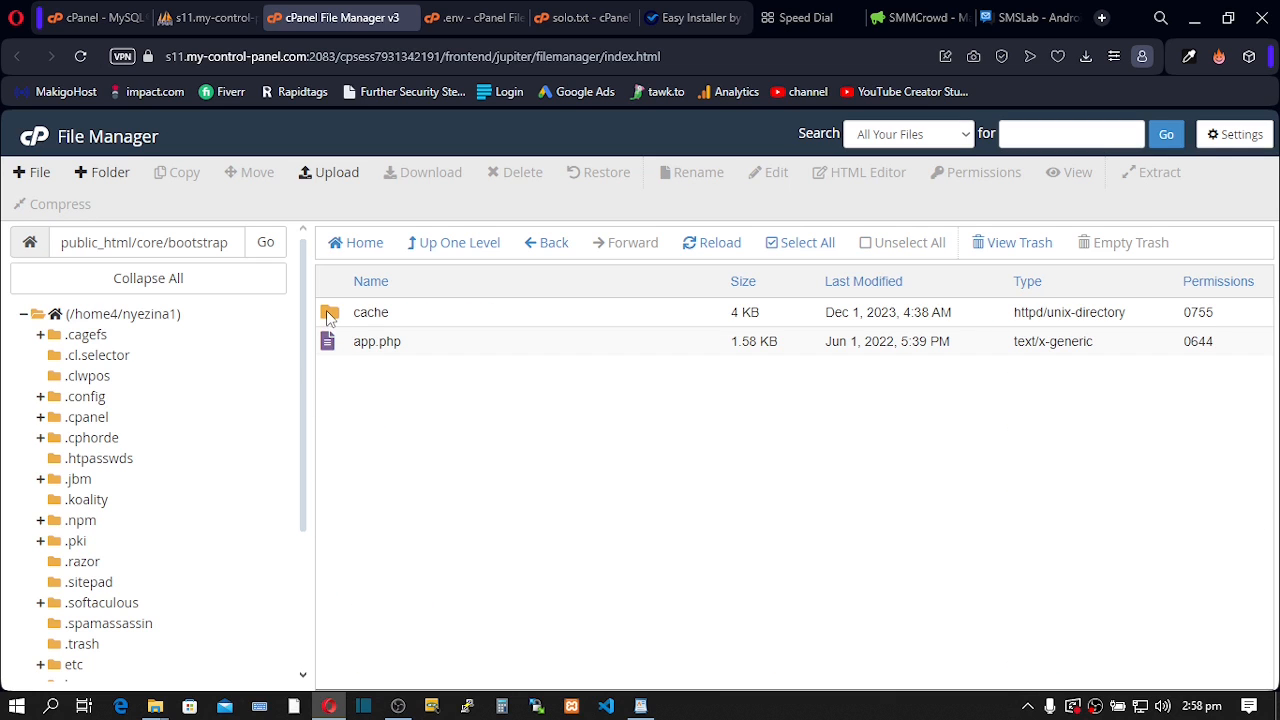
- Change the cache folder's permission from 0755 to 0775 and save it
{"action": "left_click", "coordinate": [329, 315]}
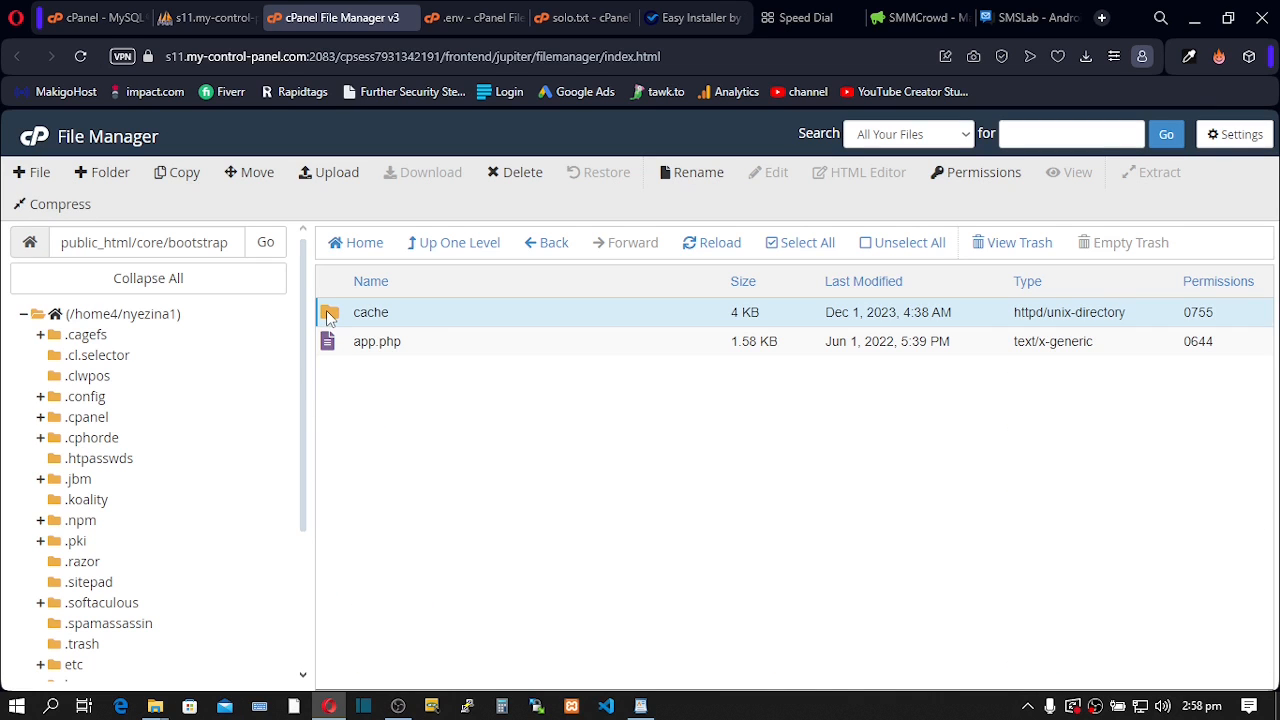
{"action": "double_click", "coordinate": [1206, 316]}
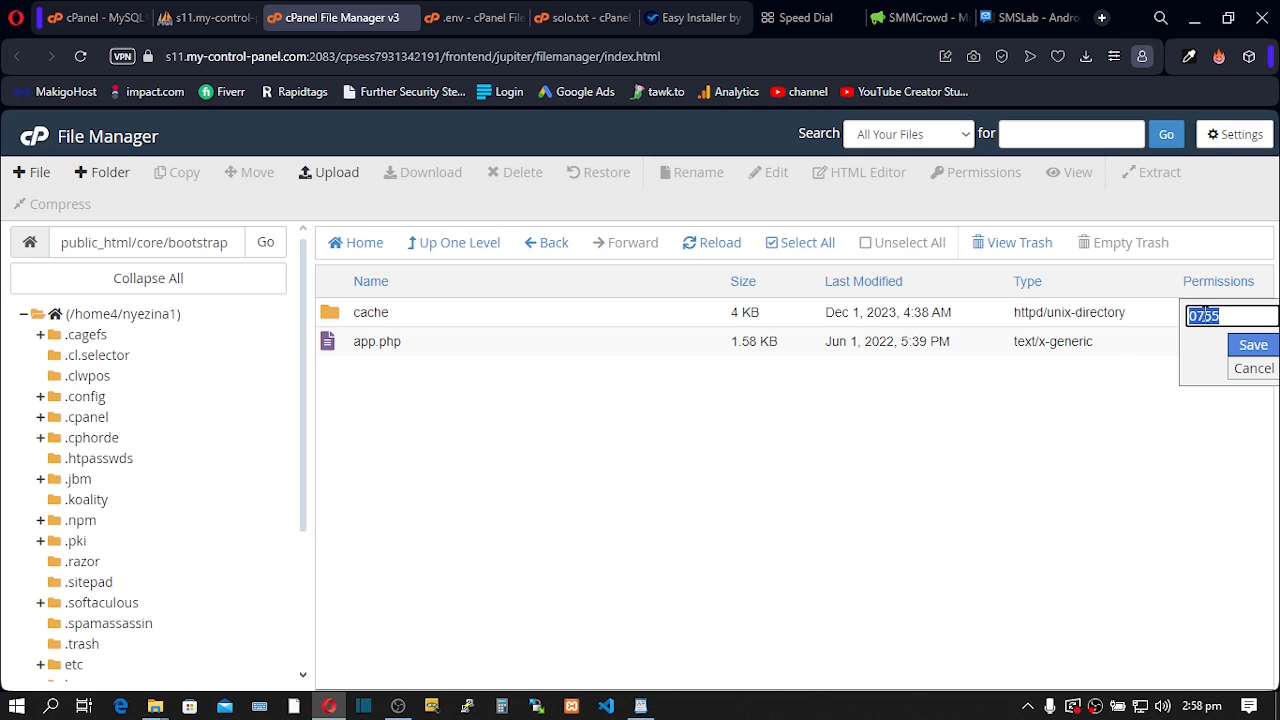
{"action": "left_click", "coordinate": [1213, 316]}
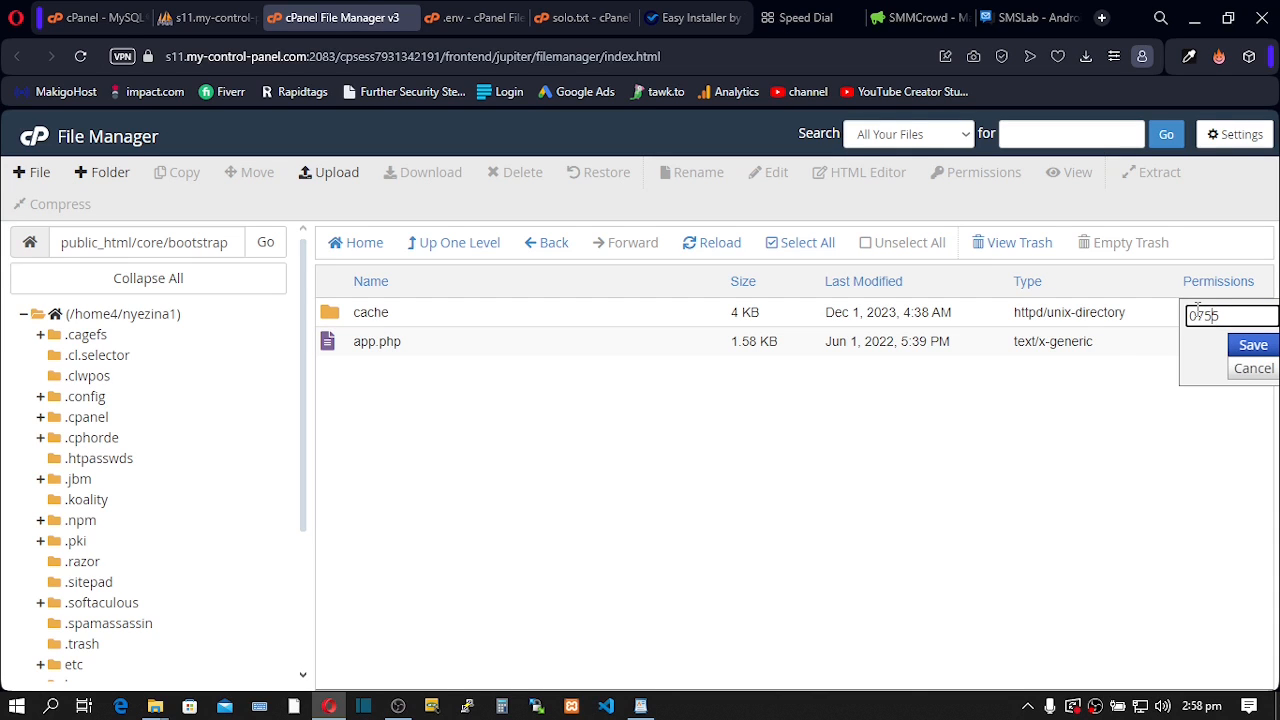
{"action": "key", "text": "Delete"}
{"action": "type", "text": "7"}
{"action": "left_click", "coordinate": [1250, 345]}
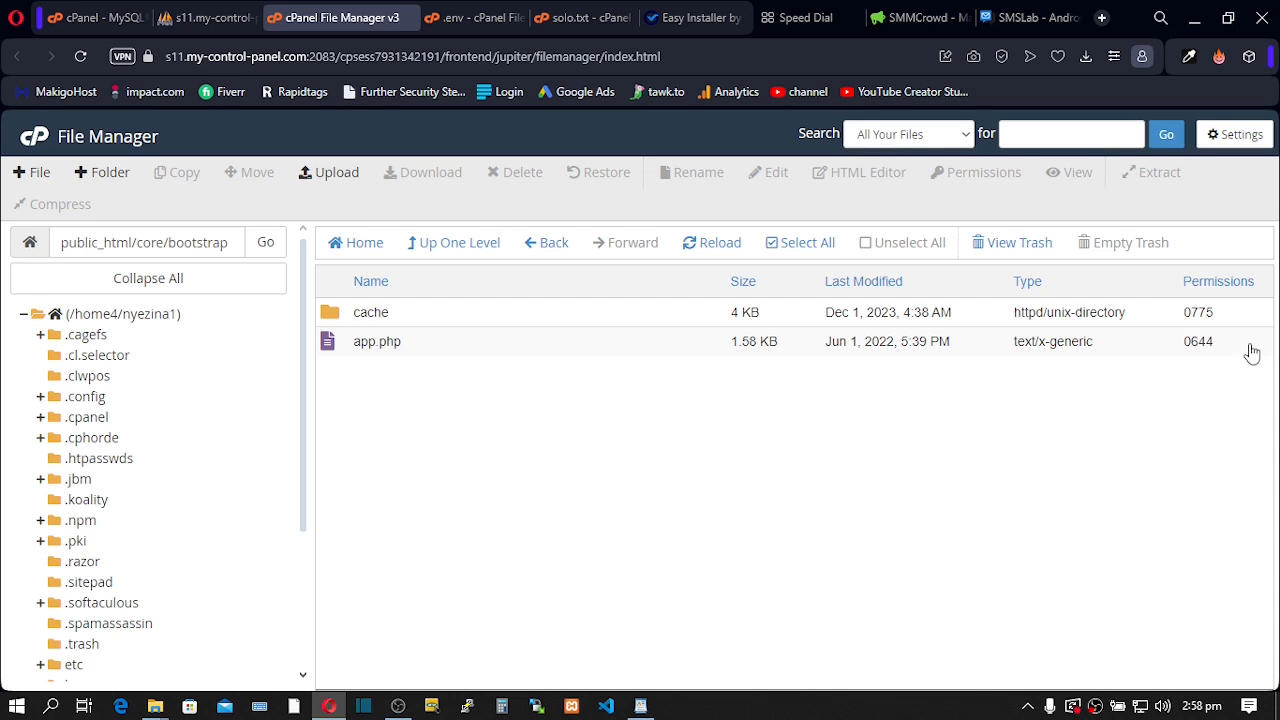
{"action": "left_click", "coordinate": [695, 17]}
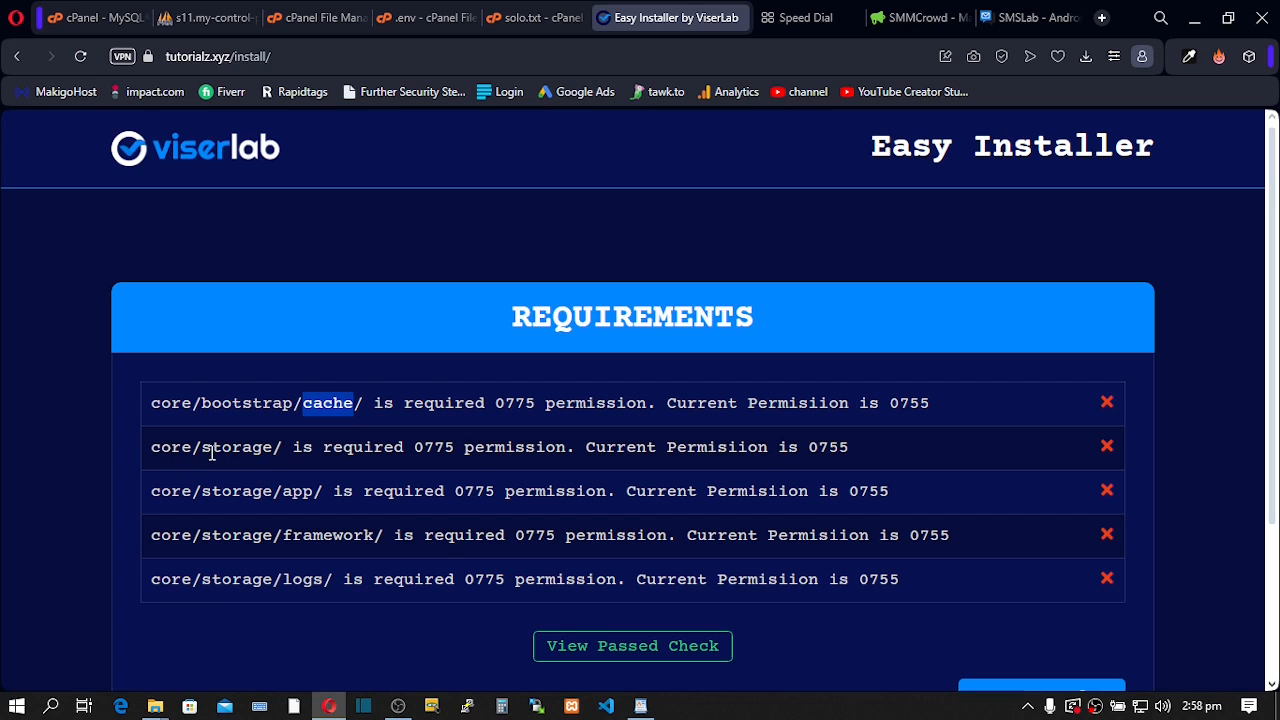
- Go up to core and save the storage folder's permission as 0775
{"action": "left_click", "coordinate": [313, 19]}
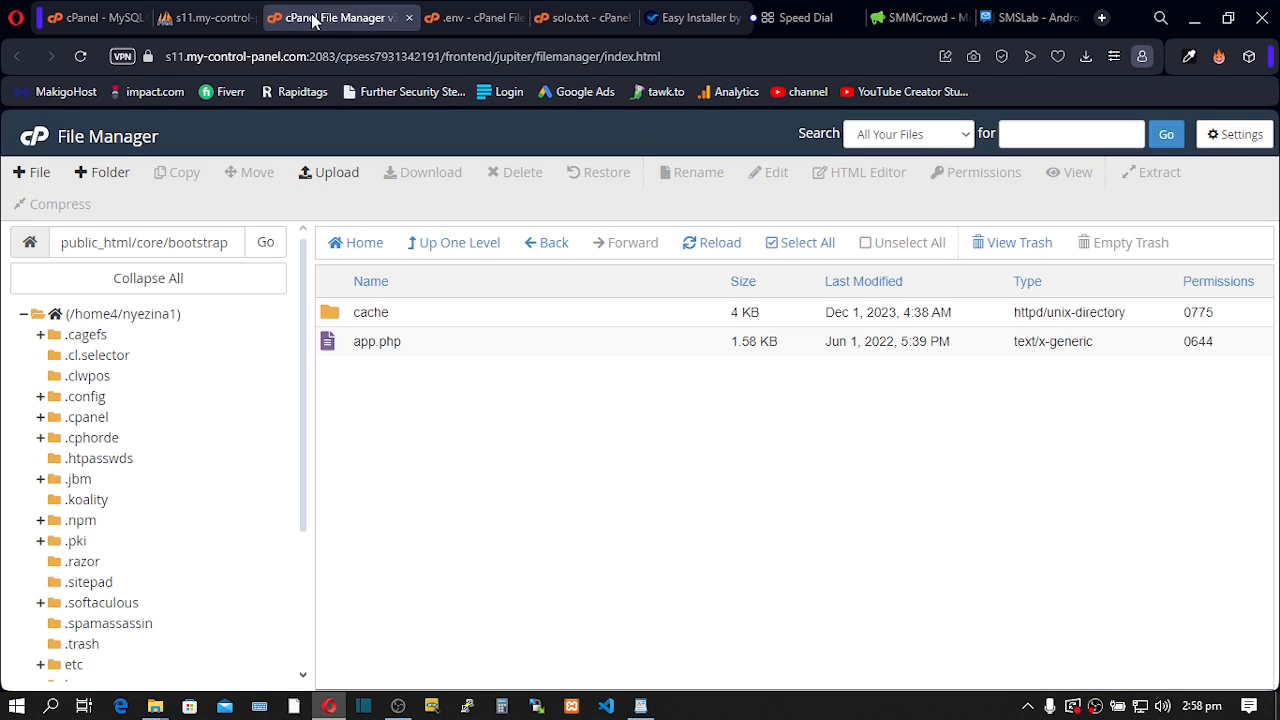
{"action": "left_click", "coordinate": [441, 250]}
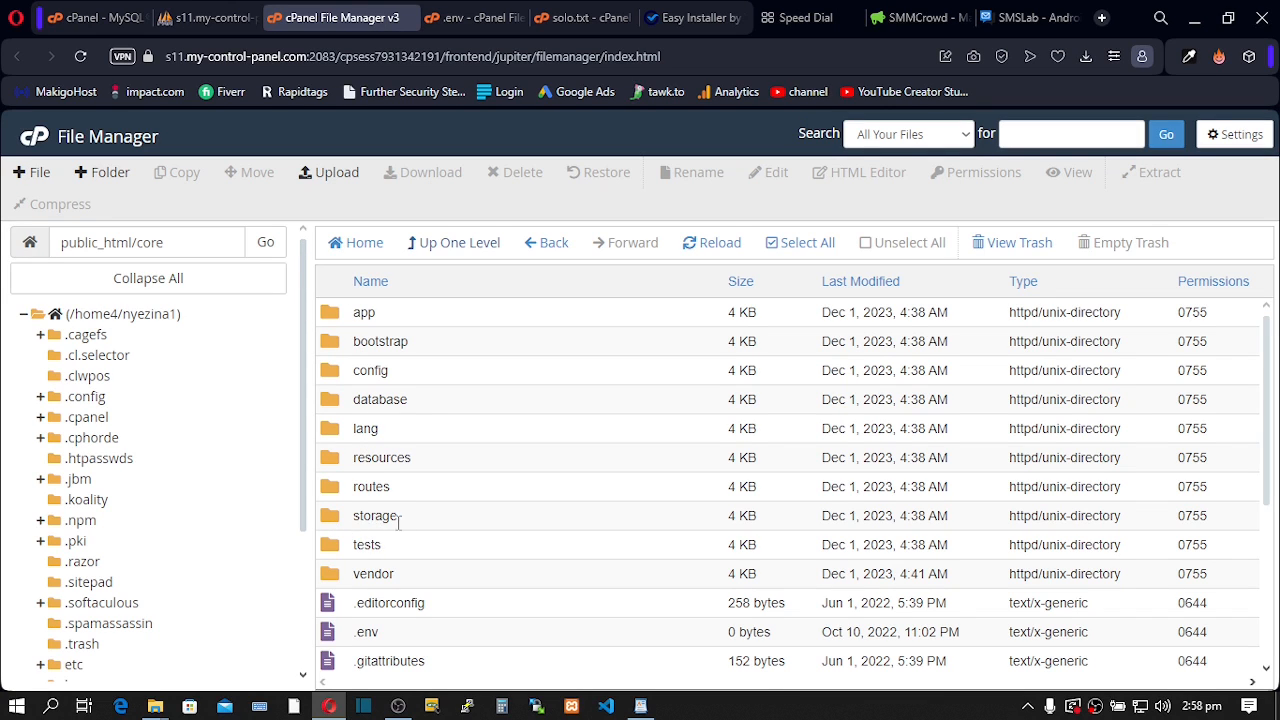
{"action": "double_click", "coordinate": [1194, 517]}
{"action": "left_click", "coordinate": [1208, 519]}
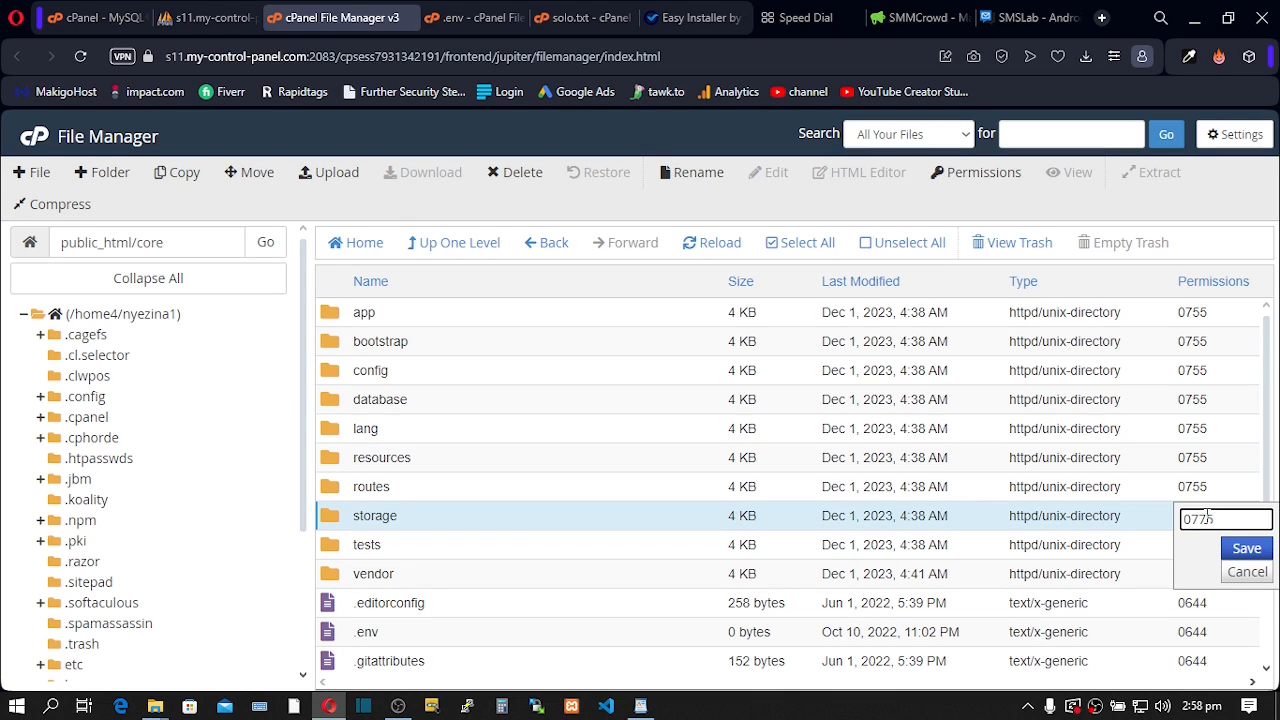
{"action": "left_click", "coordinate": [1248, 548]}
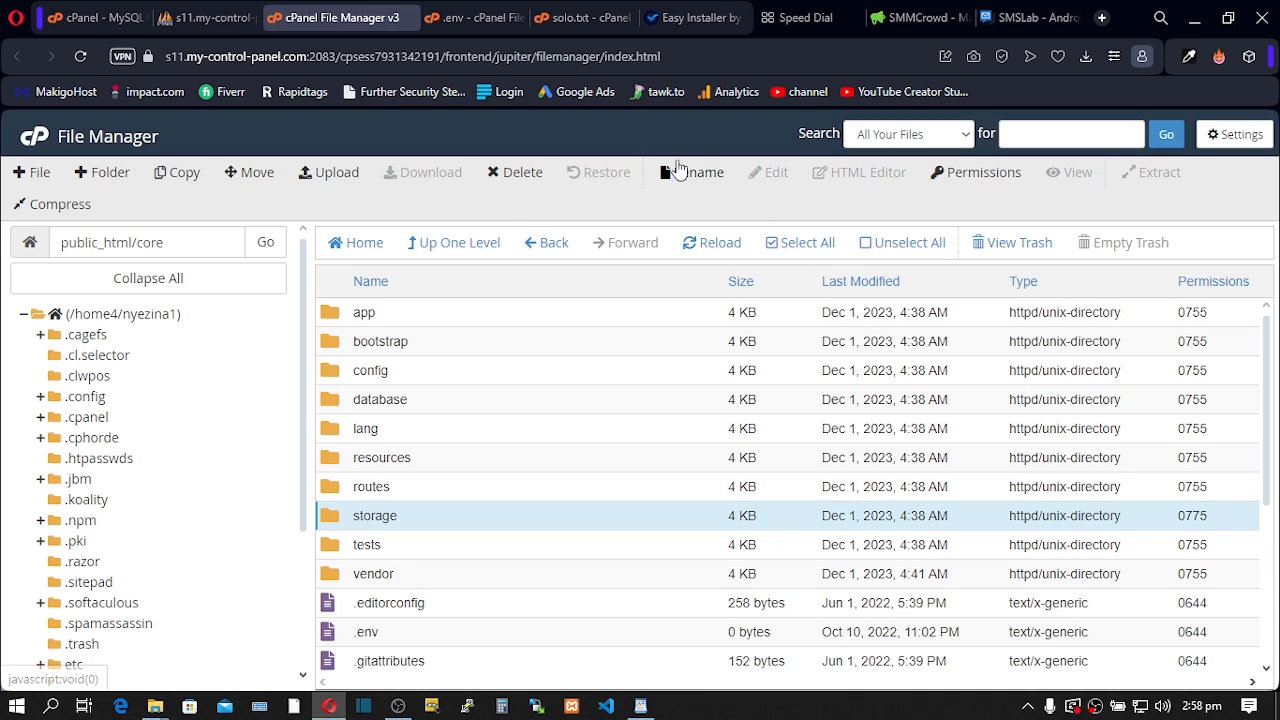
{"action": "left_click", "coordinate": [690, 22]}
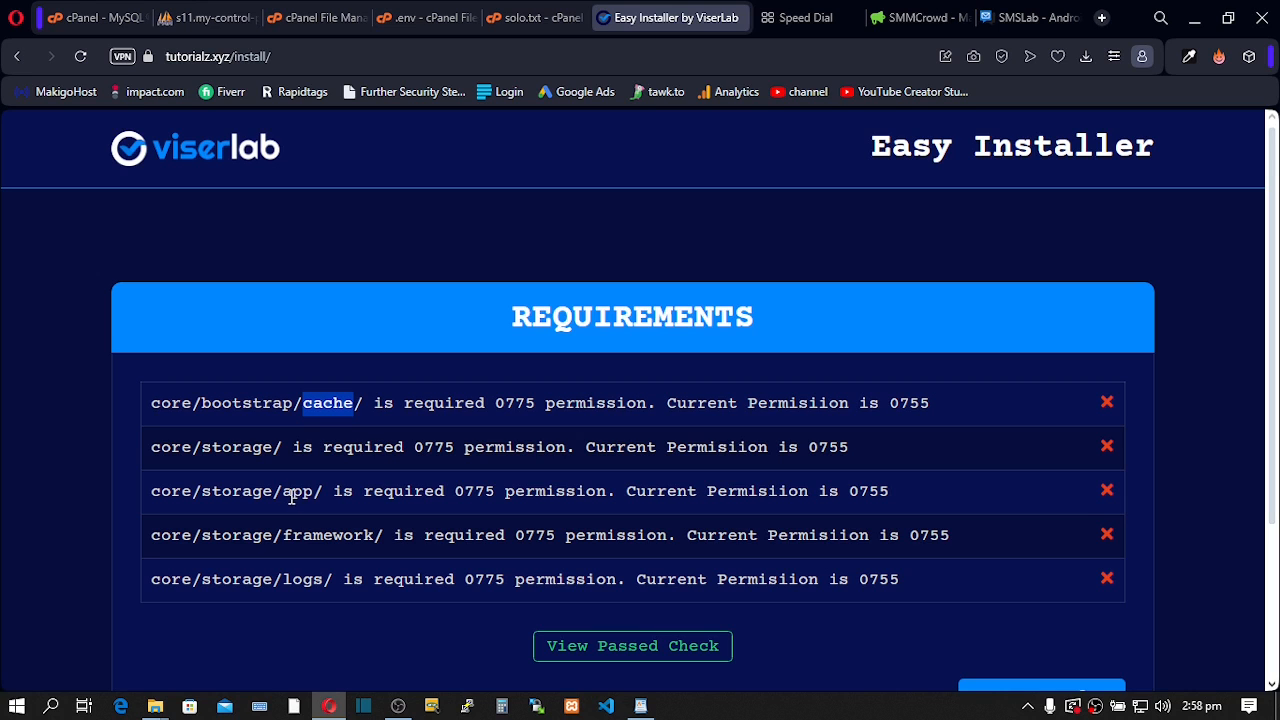
- Open storage and set the app folder's permission to 0775
{"action": "left_click", "coordinate": [307, 20]}
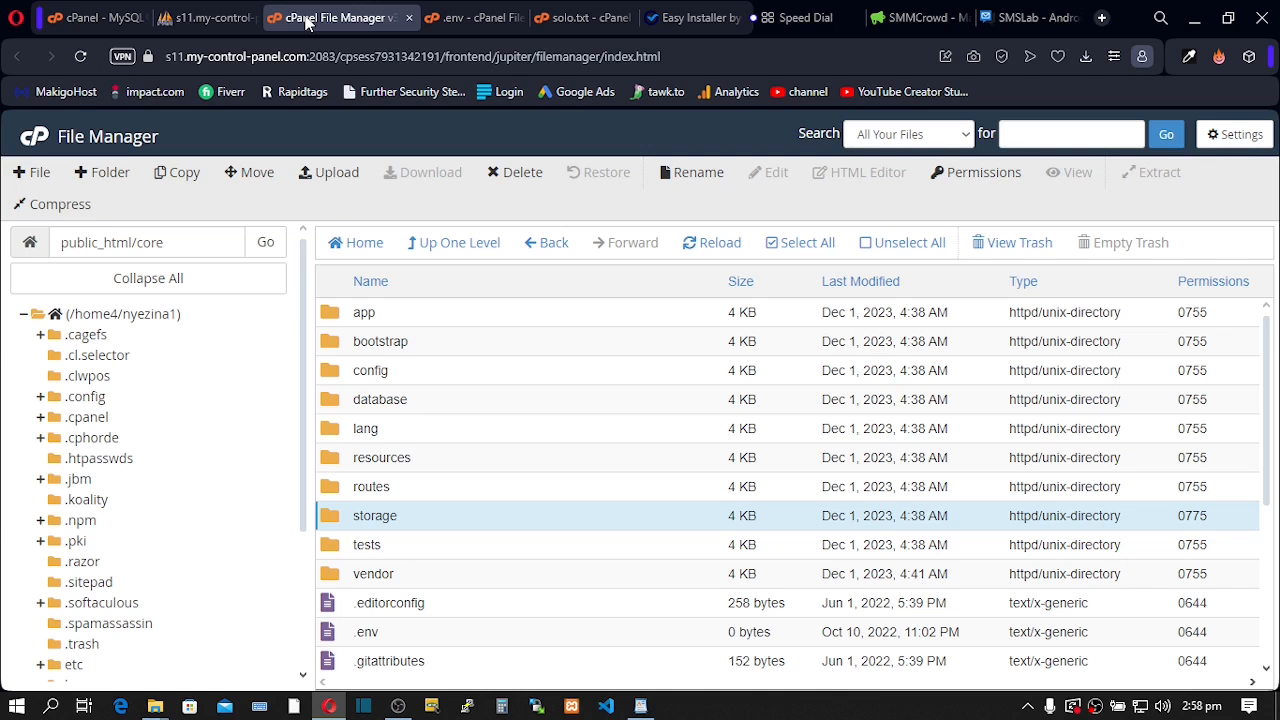
{"action": "double_click", "coordinate": [335, 520]}
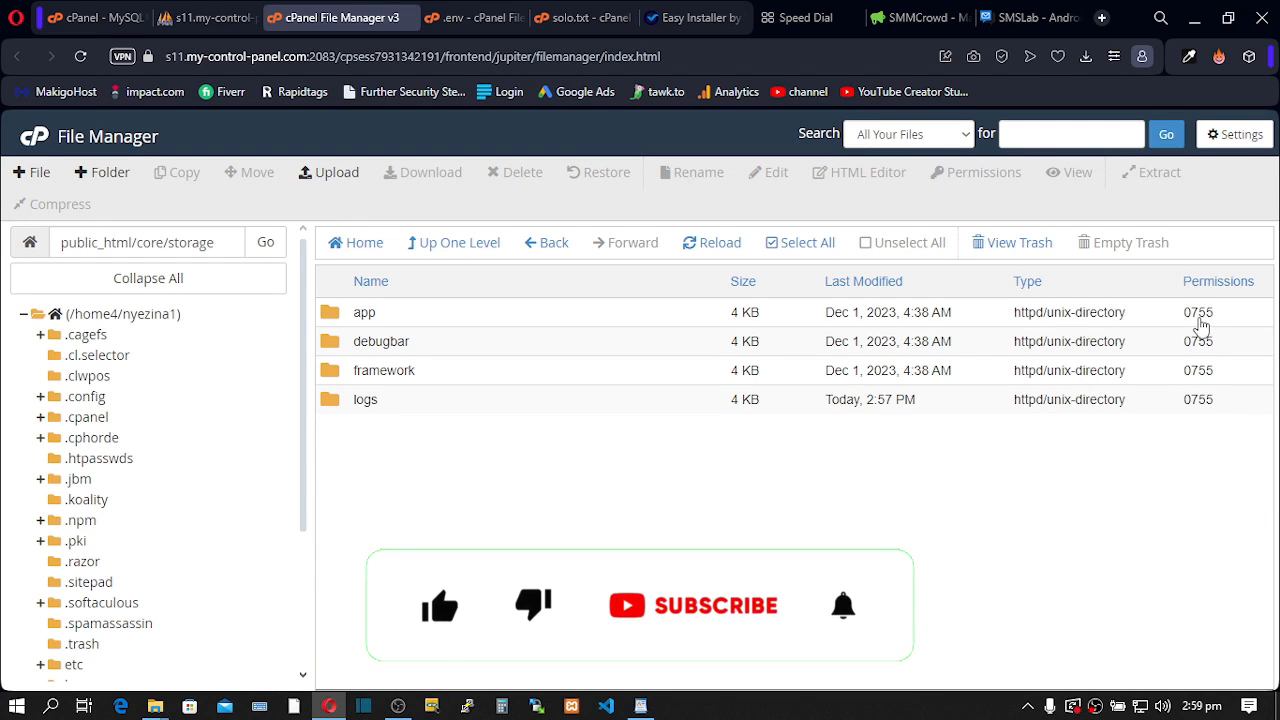
{"action": "left_click", "coordinate": [1202, 315]}
{"action": "left_click", "coordinate": [1211, 317]}
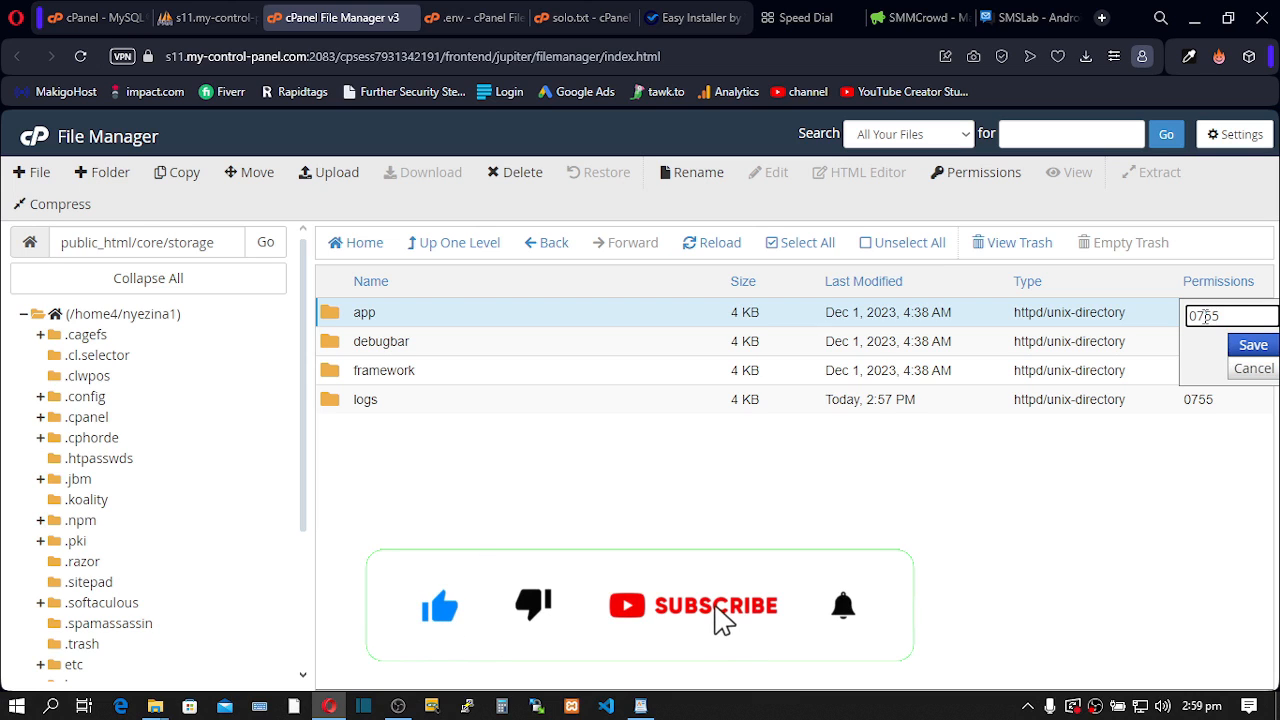
{"action": "key", "text": "BackSpace"}
{"action": "type", "text": "7"}
{"action": "left_click", "coordinate": [1250, 346]}
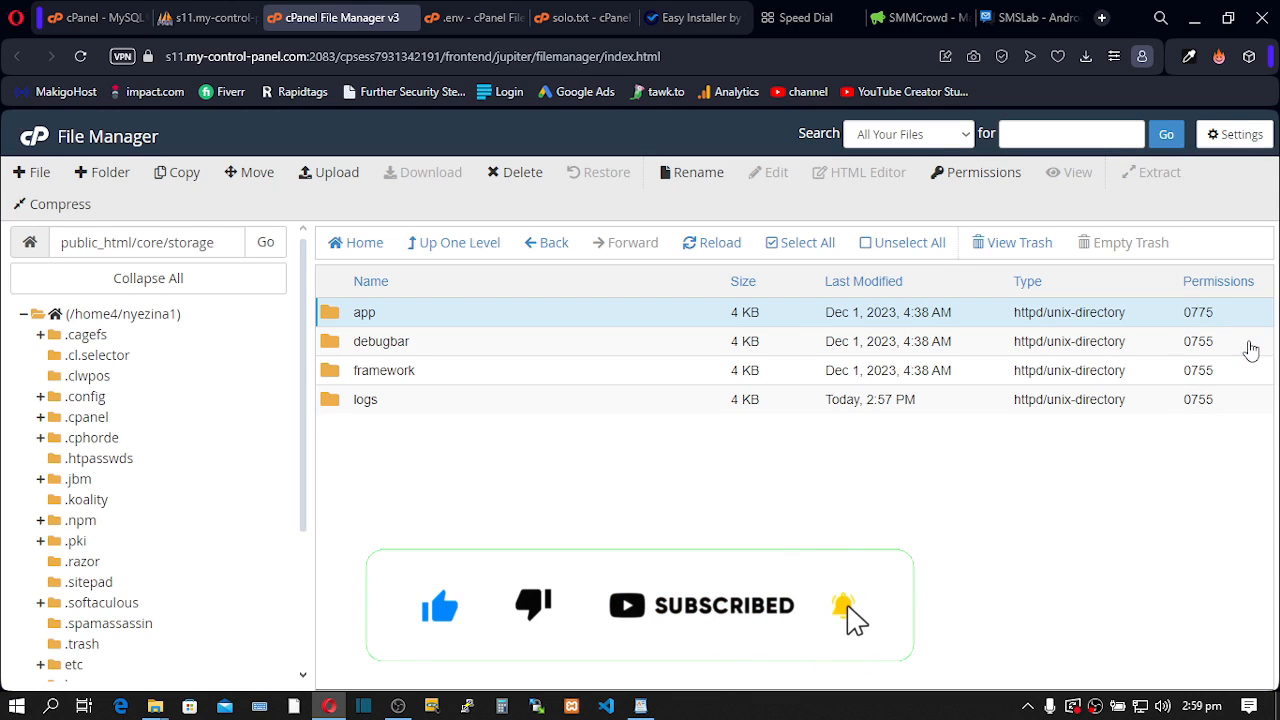
{"action": "left_click", "coordinate": [683, 20]}
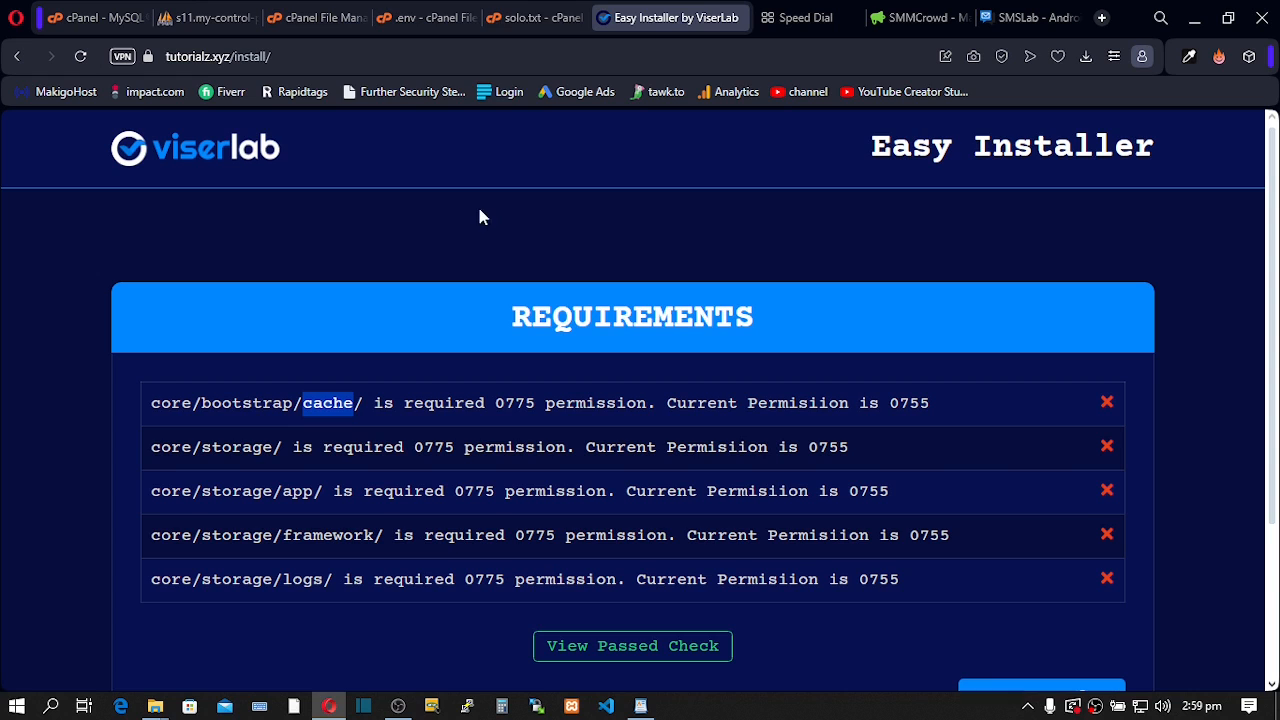
- Set the framework folder's permission to 0775
{"action": "left_click", "coordinate": [341, 17]}
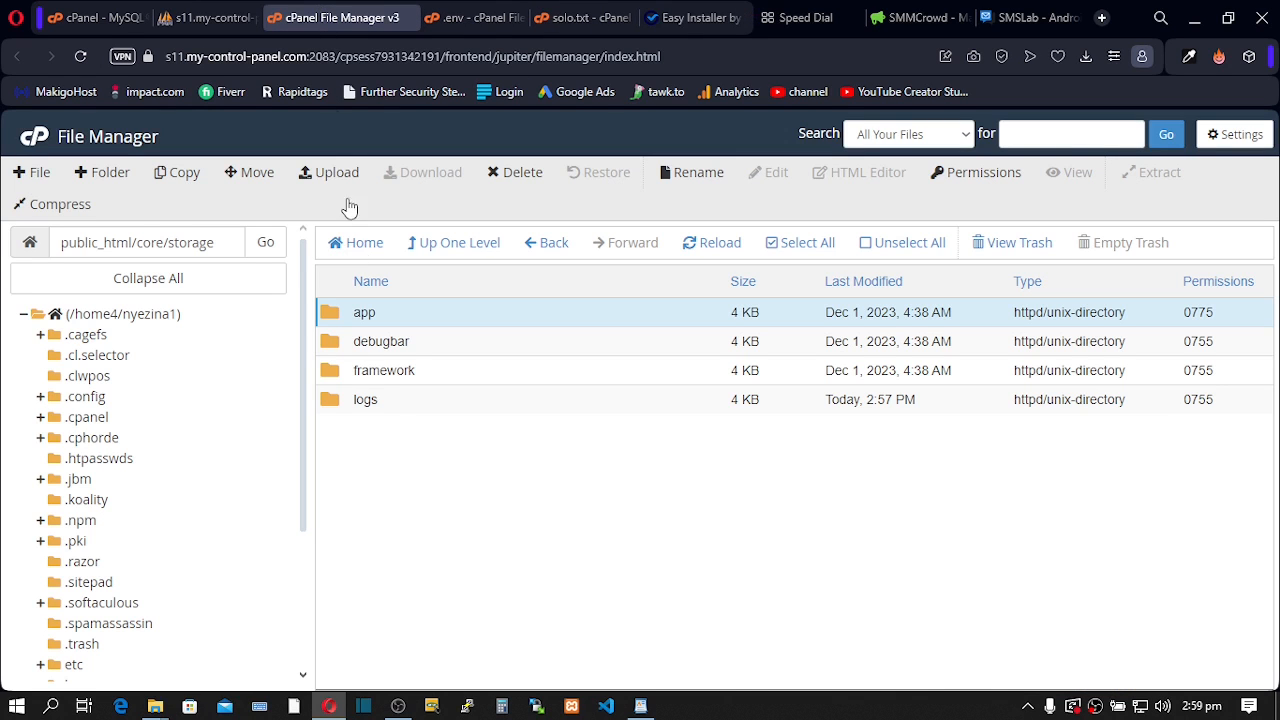
{"action": "left_click", "coordinate": [357, 370]}
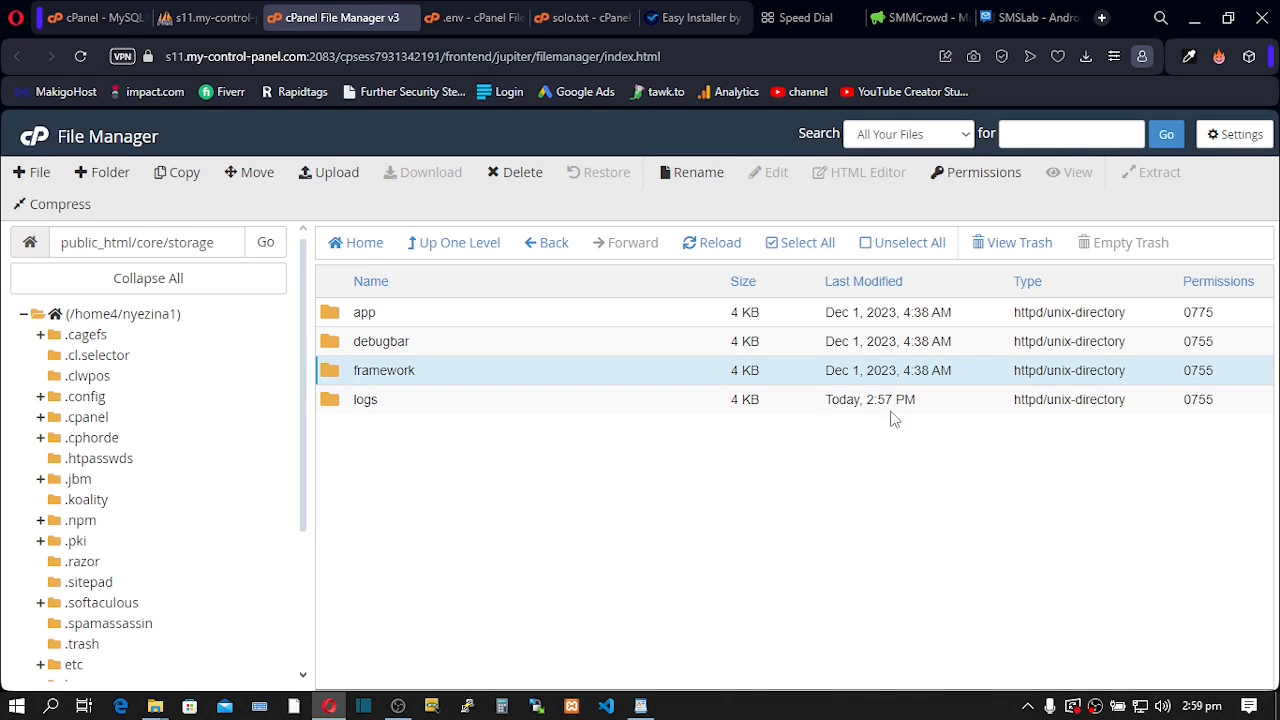
{"action": "double_click", "coordinate": [1205, 375]}
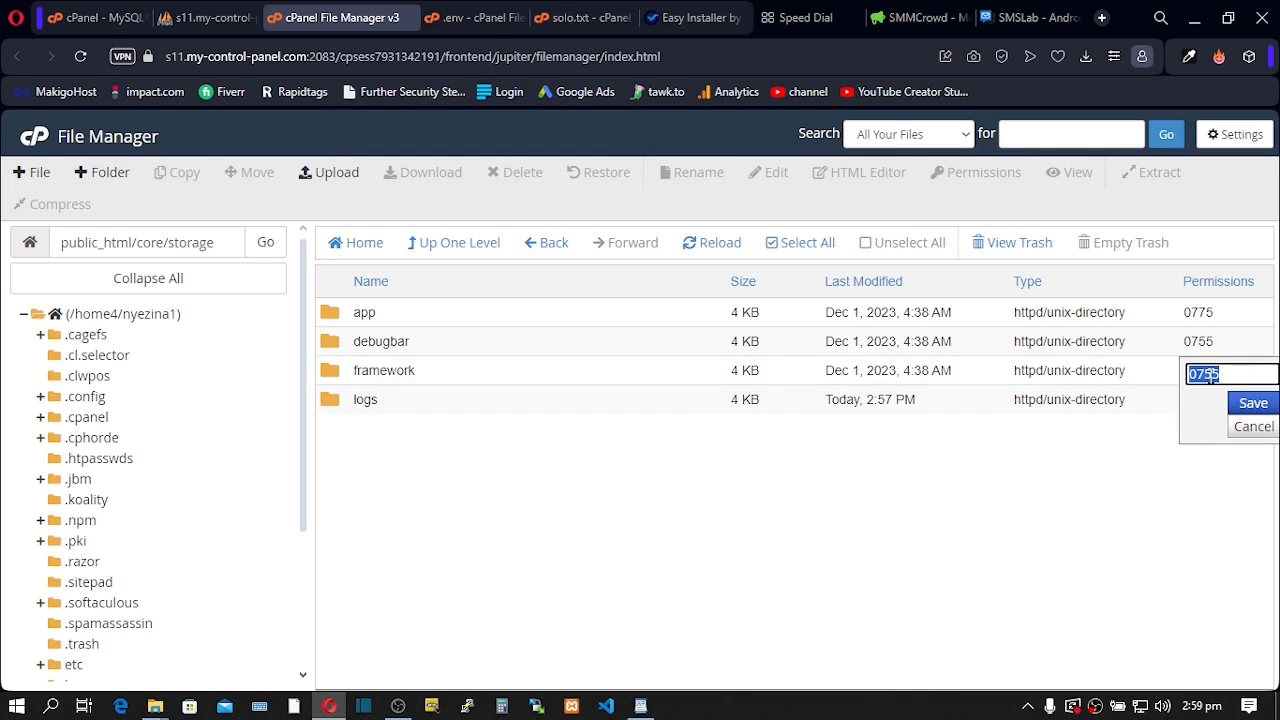
{"action": "left_click", "coordinate": [1210, 375]}
{"action": "key", "text": "BackSpace"}
{"action": "key", "text": "BackSpace"}
{"action": "type", "text": "75"}
{"action": "left_click", "coordinate": [1253, 403]}
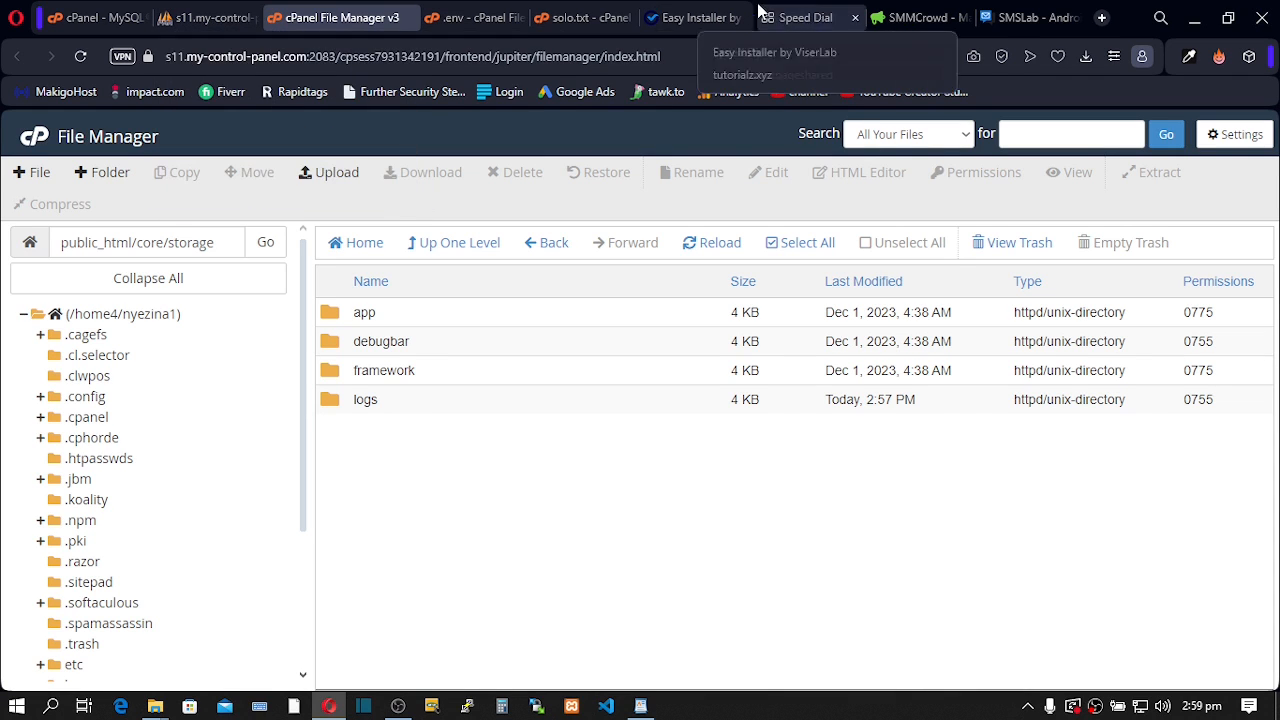
{"action": "left_click", "coordinate": [677, 18]}
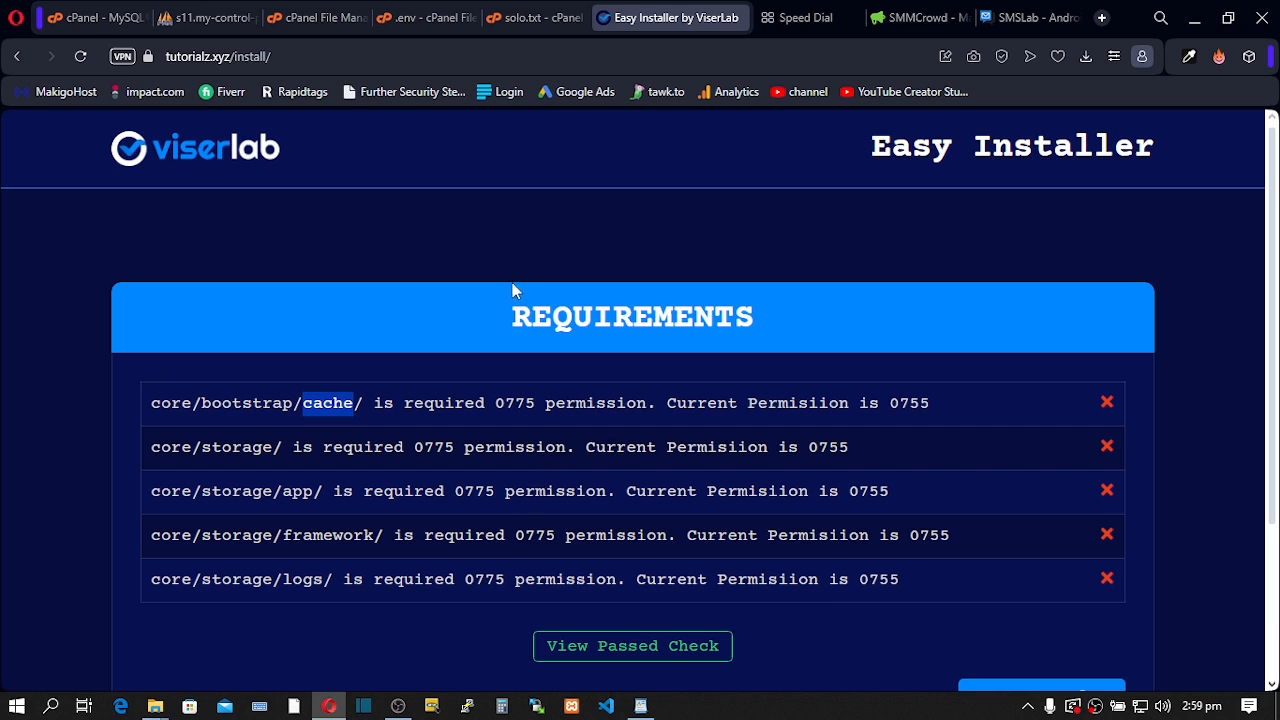
- Set the logs folder's permission to 0775
{"action": "left_click", "coordinate": [330, 17]}
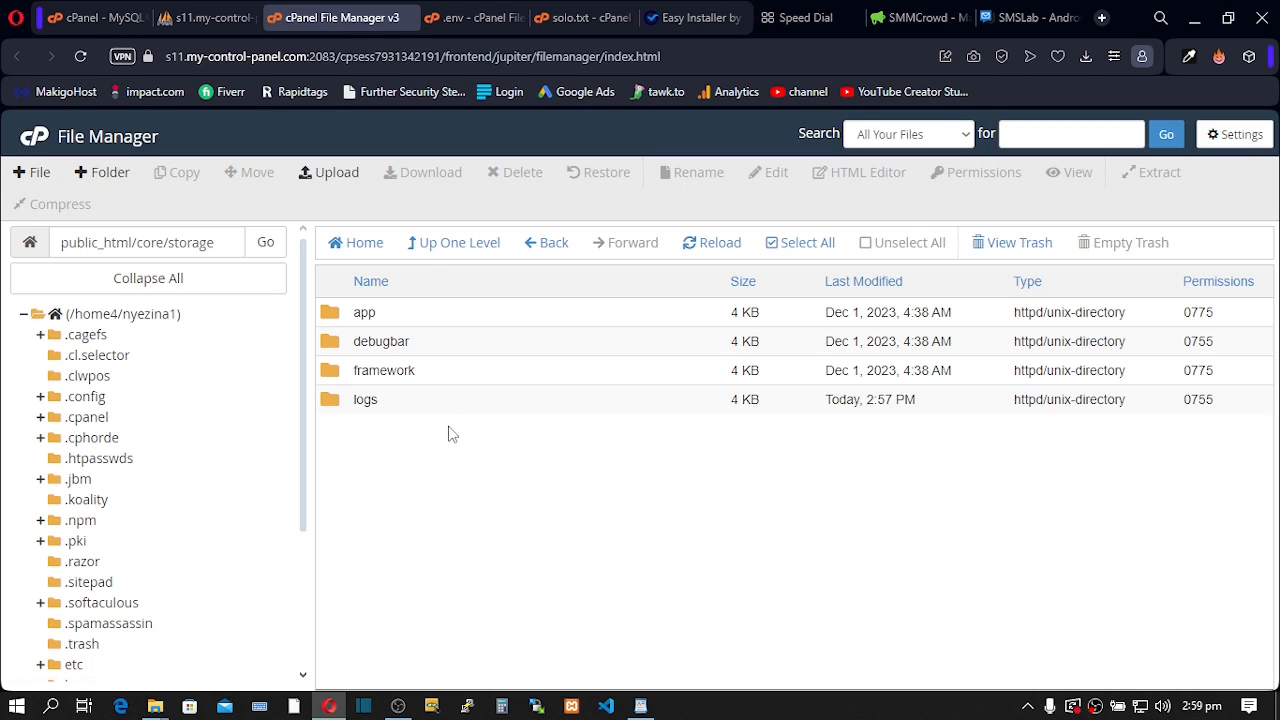
{"action": "left_click", "coordinate": [360, 395]}
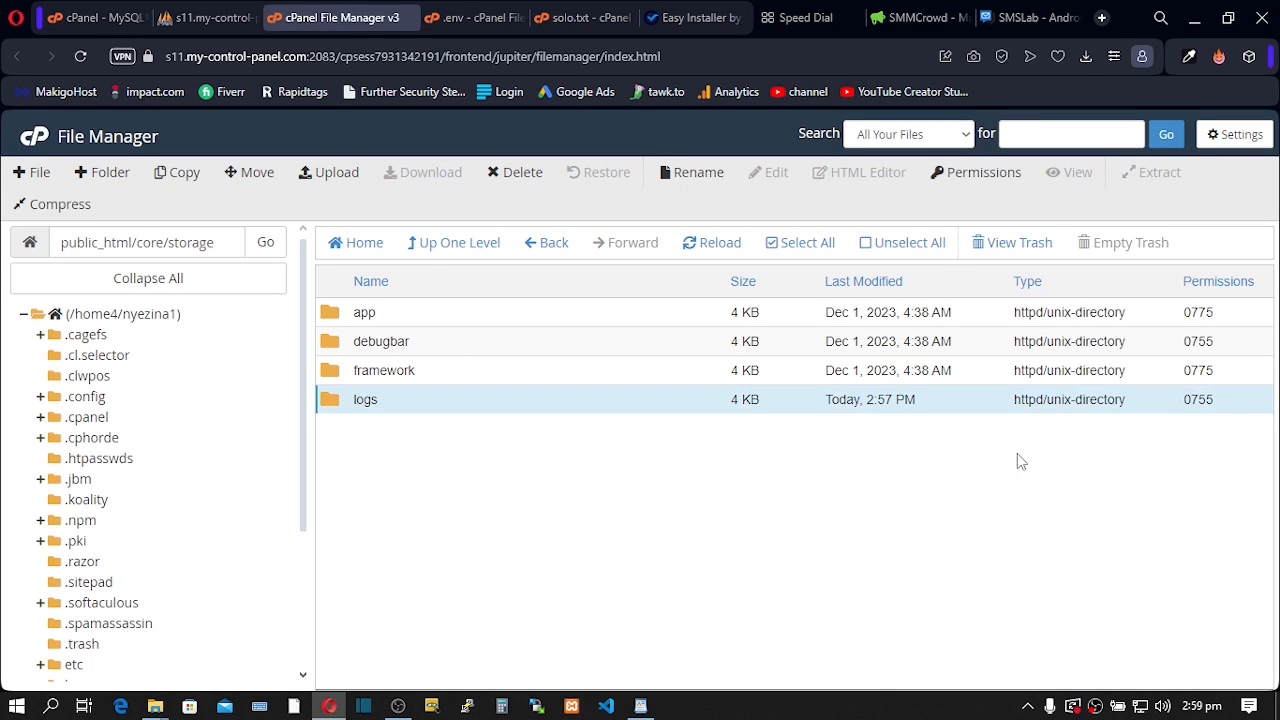
{"action": "double_click", "coordinate": [1200, 400]}
{"action": "left_click", "coordinate": [1209, 403]}
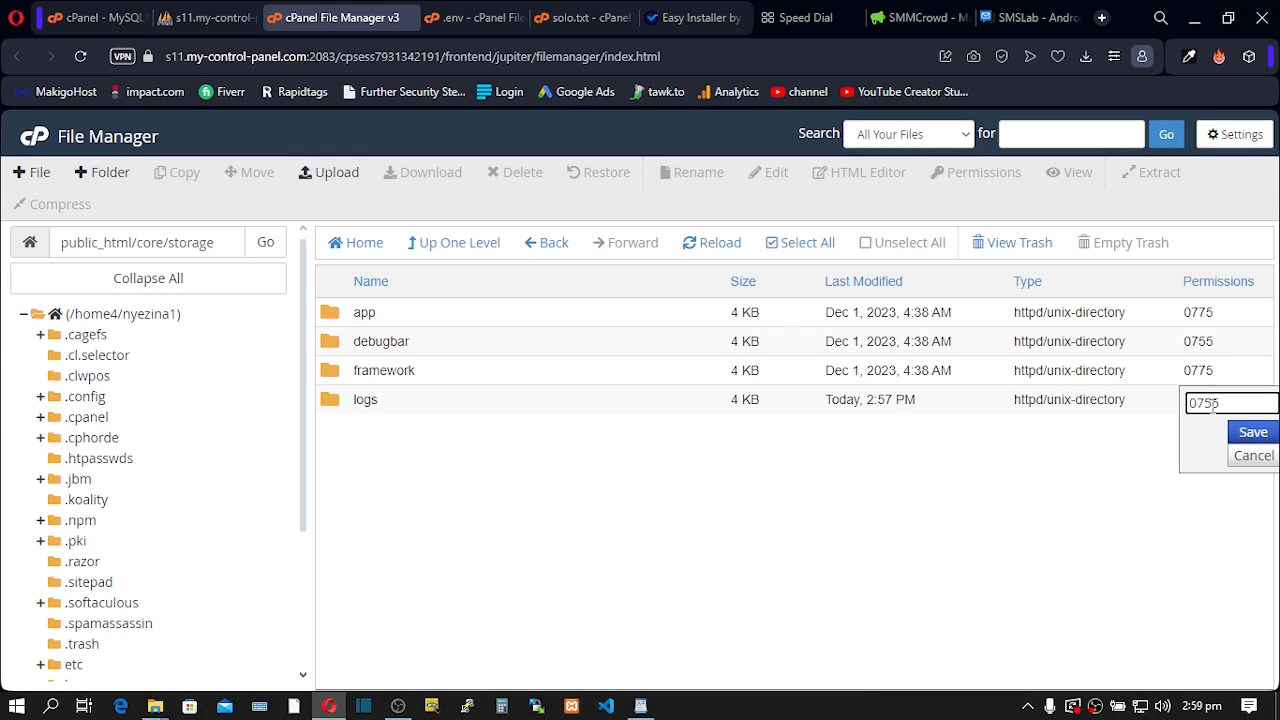
{"action": "type", "text": "7"}
{"action": "left_click", "coordinate": [1247, 433]}
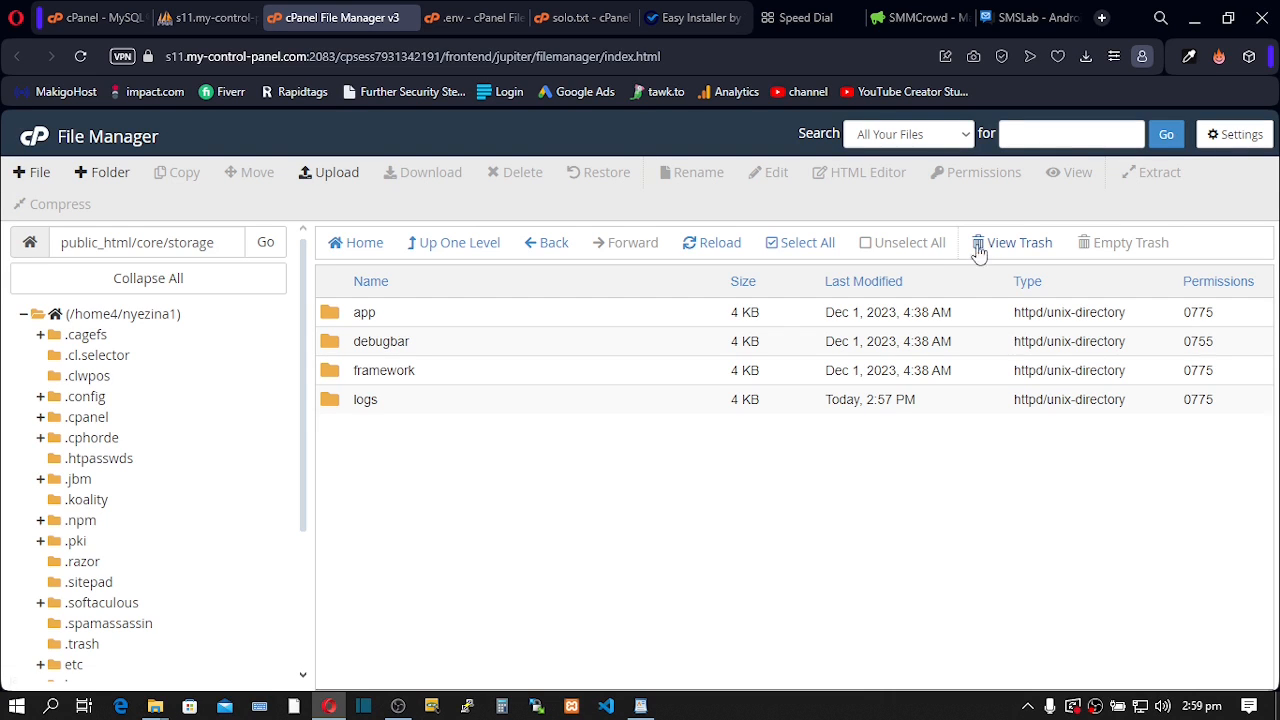
{"action": "left_click", "coordinate": [688, 19]}
{"action": "scroll", "coordinate": [660, 555], "scroll_direction": "down", "scroll_amount": 2}
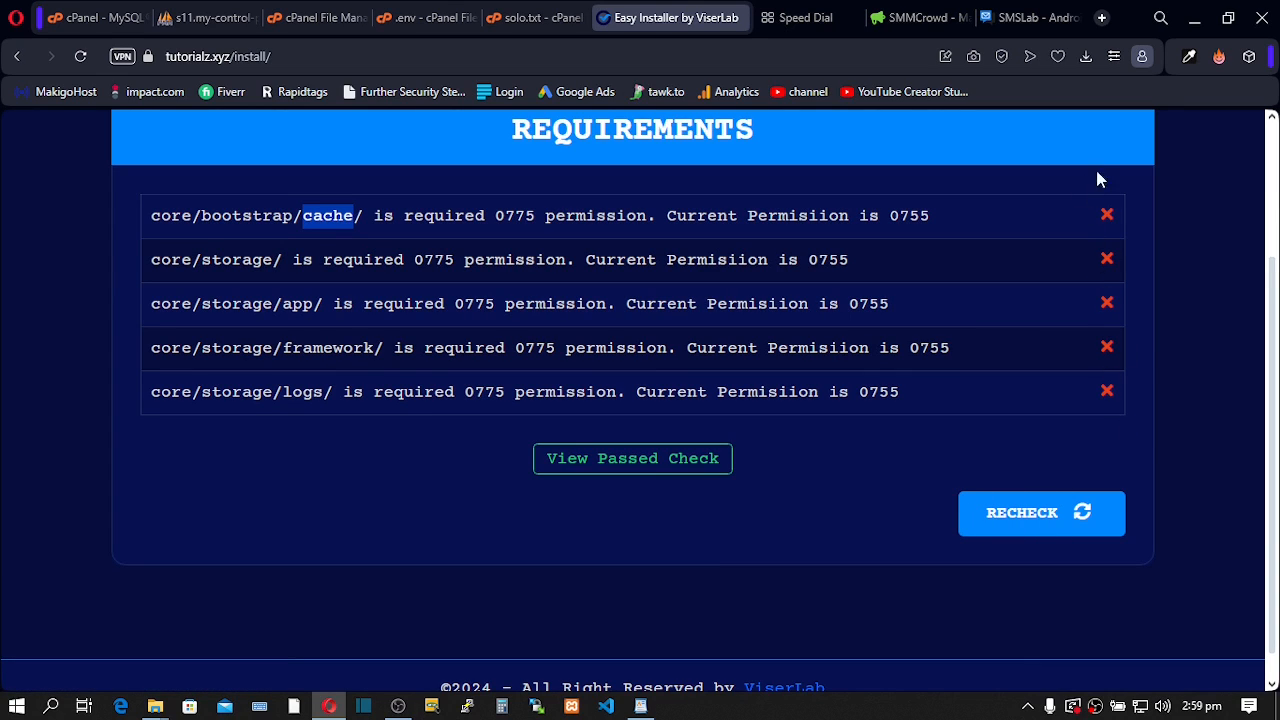
{"action": "left_click", "coordinate": [1033, 522]}
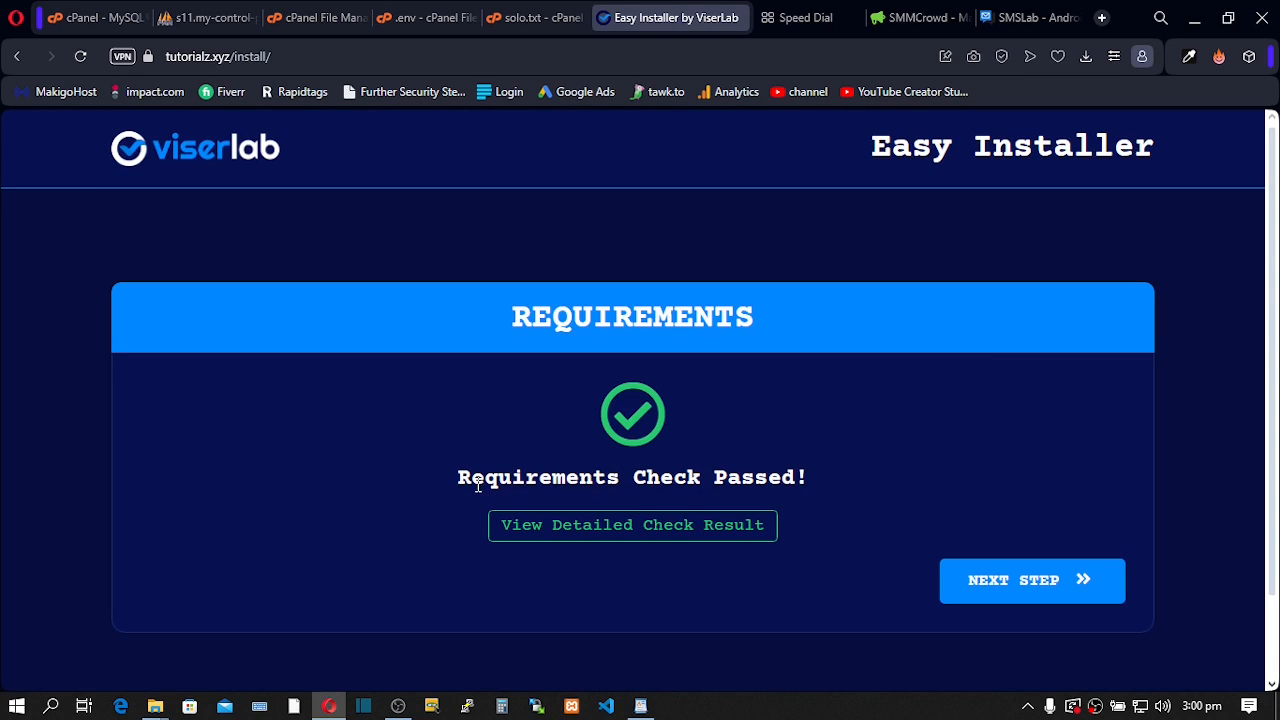
{"action": "left_click", "coordinate": [1032, 586]}
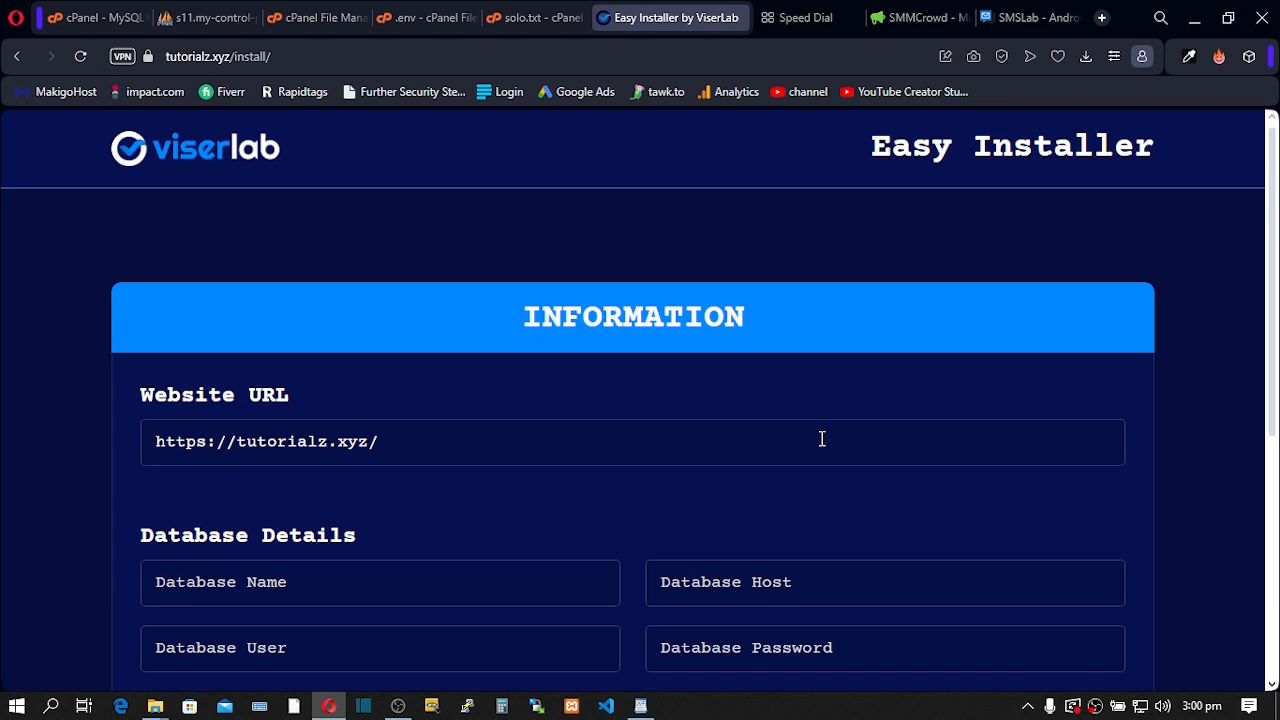
{"action": "scroll", "coordinate": [668, 397], "scroll_direction": "down", "scroll_amount": 1}
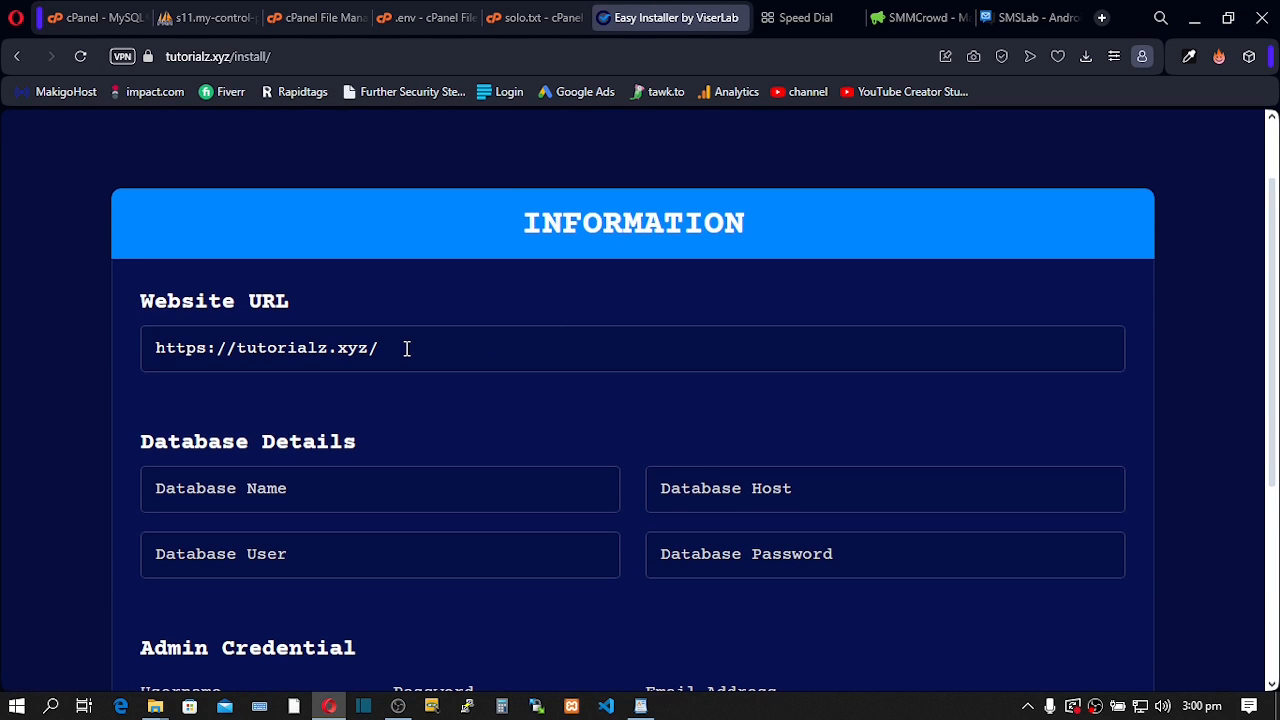
{"action": "scroll", "coordinate": [406, 349], "scroll_direction": "down", "scroll_amount": 2}
{"action": "scroll", "coordinate": [407, 348], "scroll_direction": "up", "scroll_amount": 1}
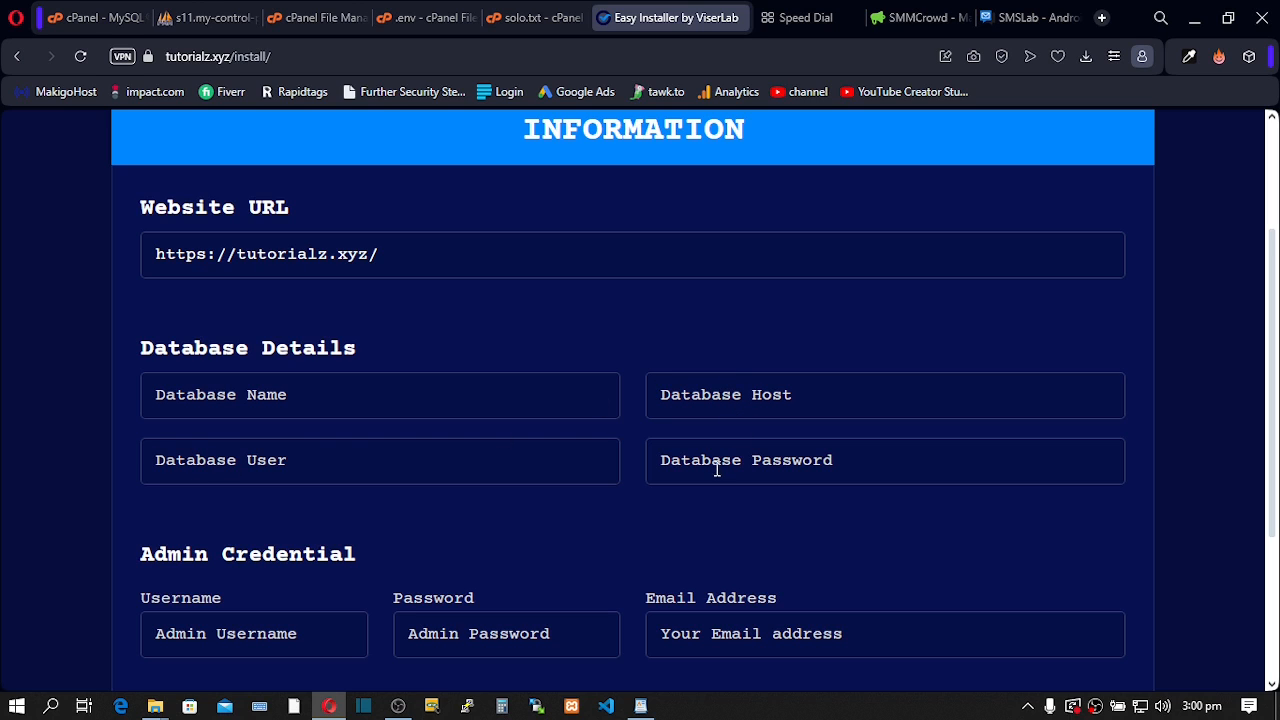
{"action": "scroll", "coordinate": [716, 474], "scroll_direction": "down", "scroll_amount": 1}
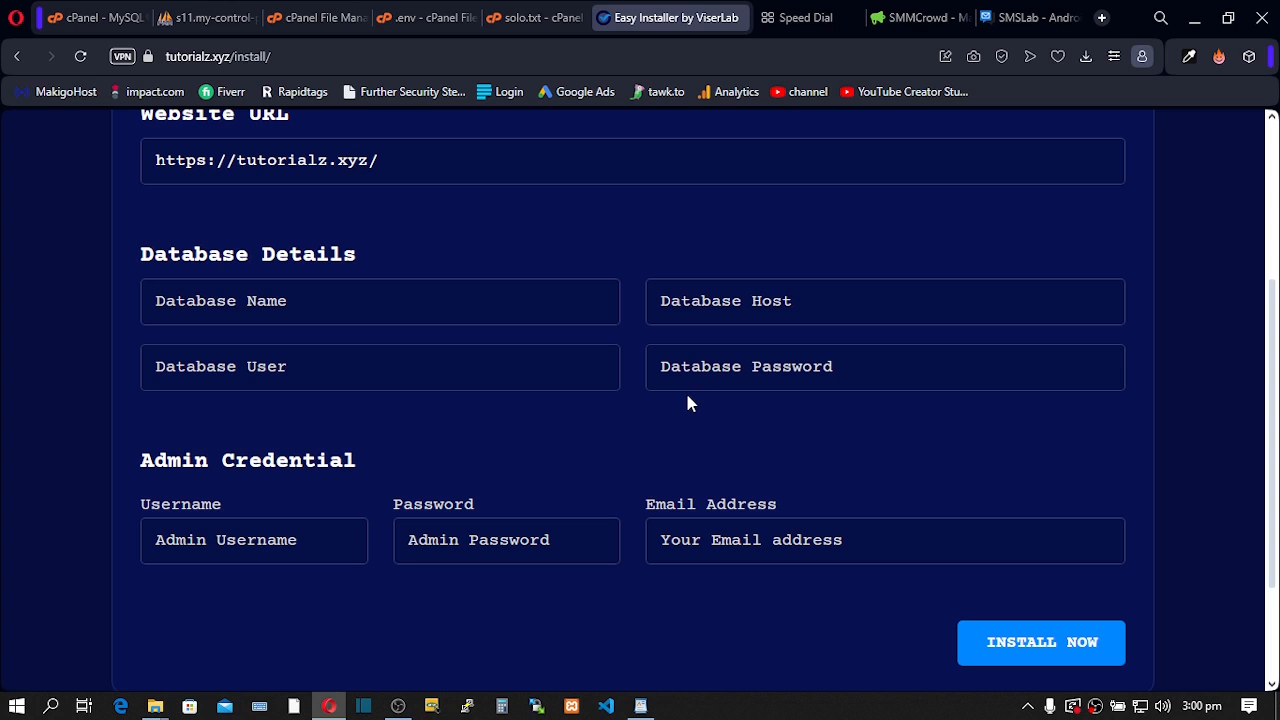
- Copy the database password from the WordPad notes into the Database Password field
{"action": "mouse_move", "coordinate": [642, 704]}
{"action": "left_click", "coordinate": [660, 643]}
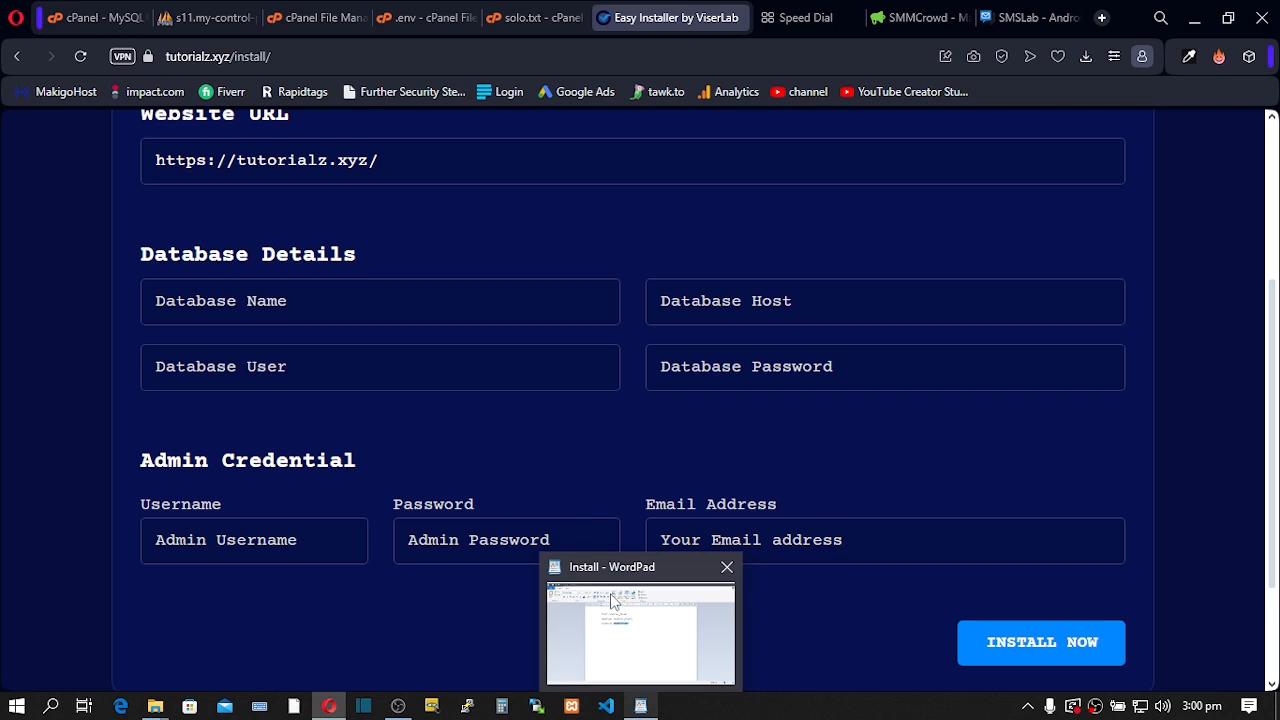
{"action": "left_click", "coordinate": [620, 610]}
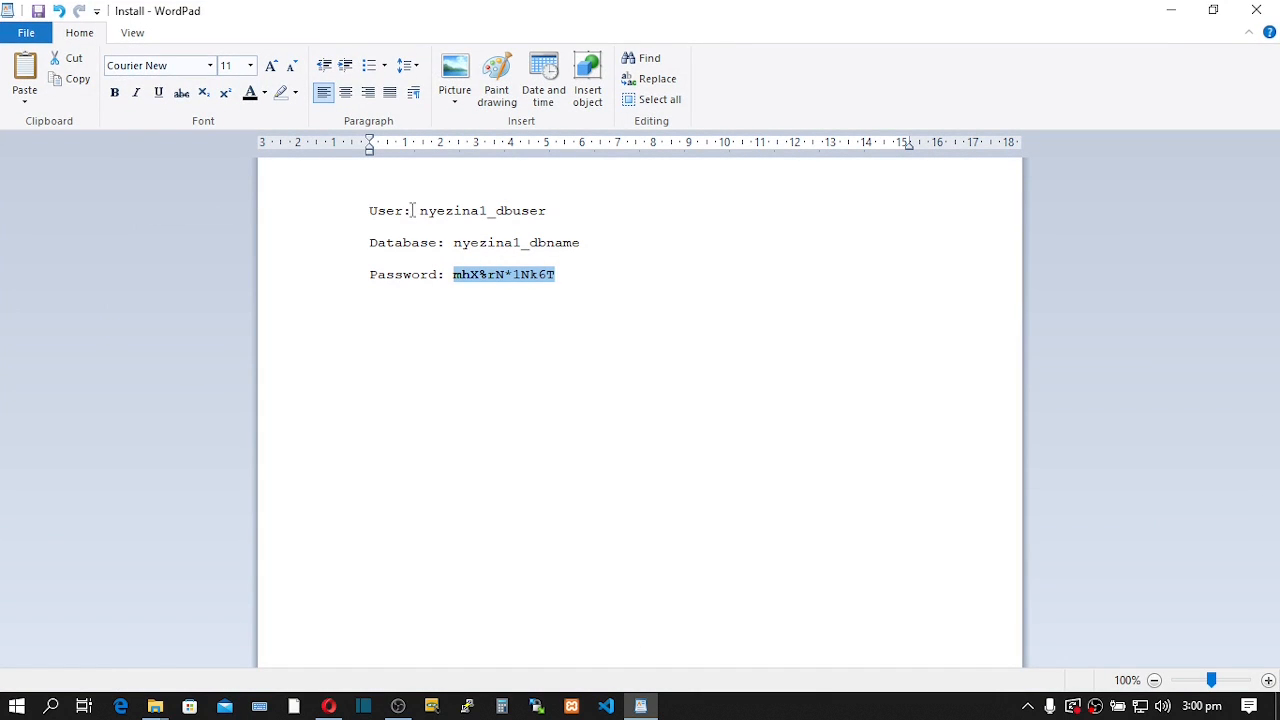
{"action": "right_click", "coordinate": [473, 281]}
{"action": "left_click", "coordinate": [512, 310]}
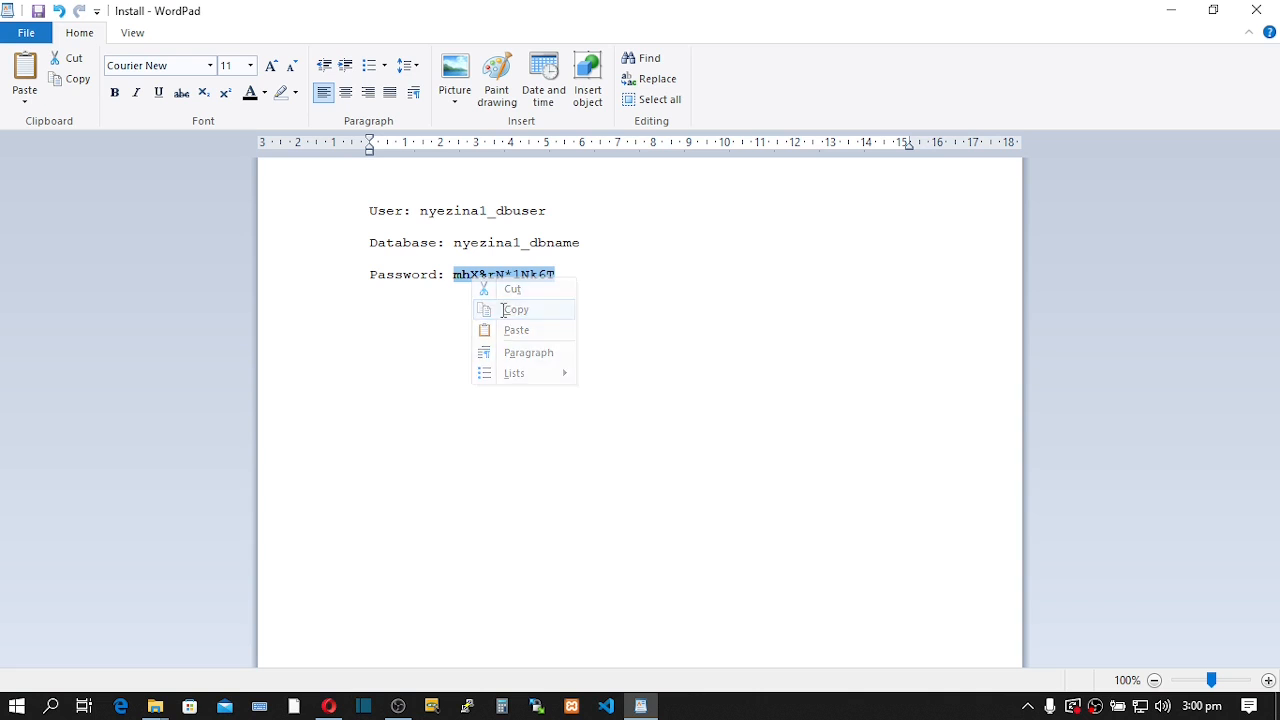
{"action": "left_click", "coordinate": [340, 712]}
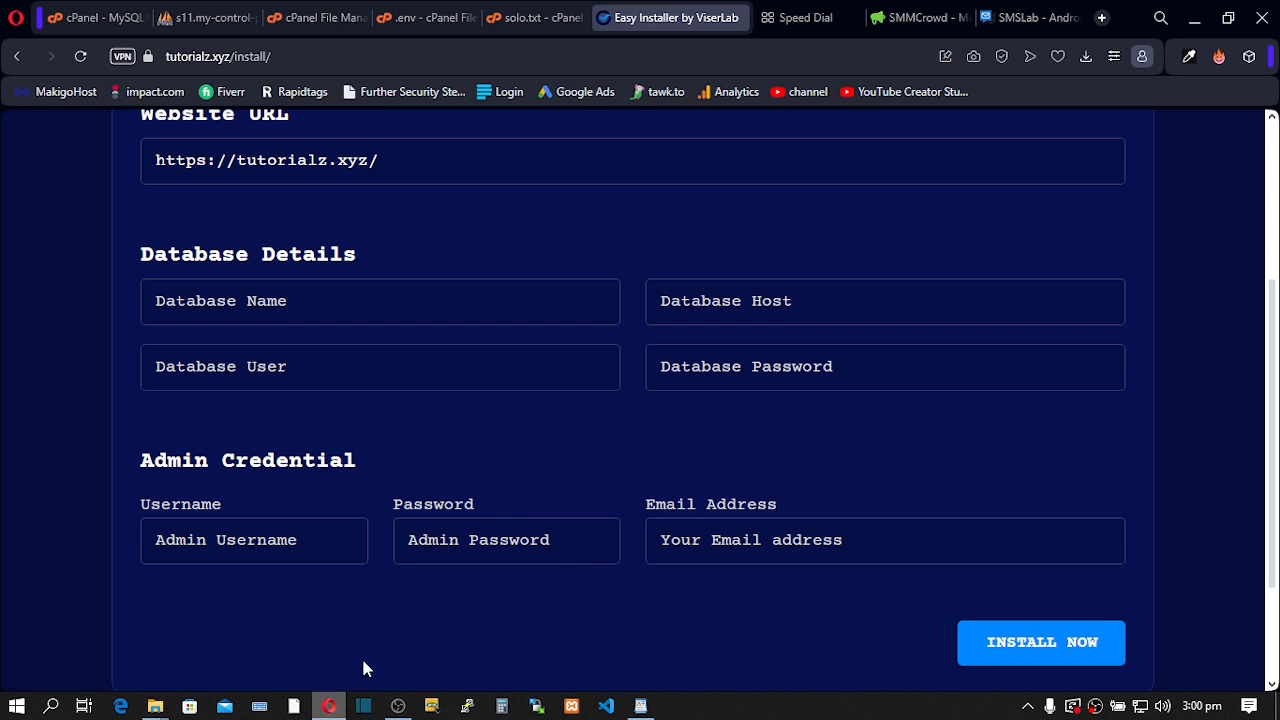
{"action": "left_click", "coordinate": [699, 370]}
{"action": "key", "text": "ctrl+v"}
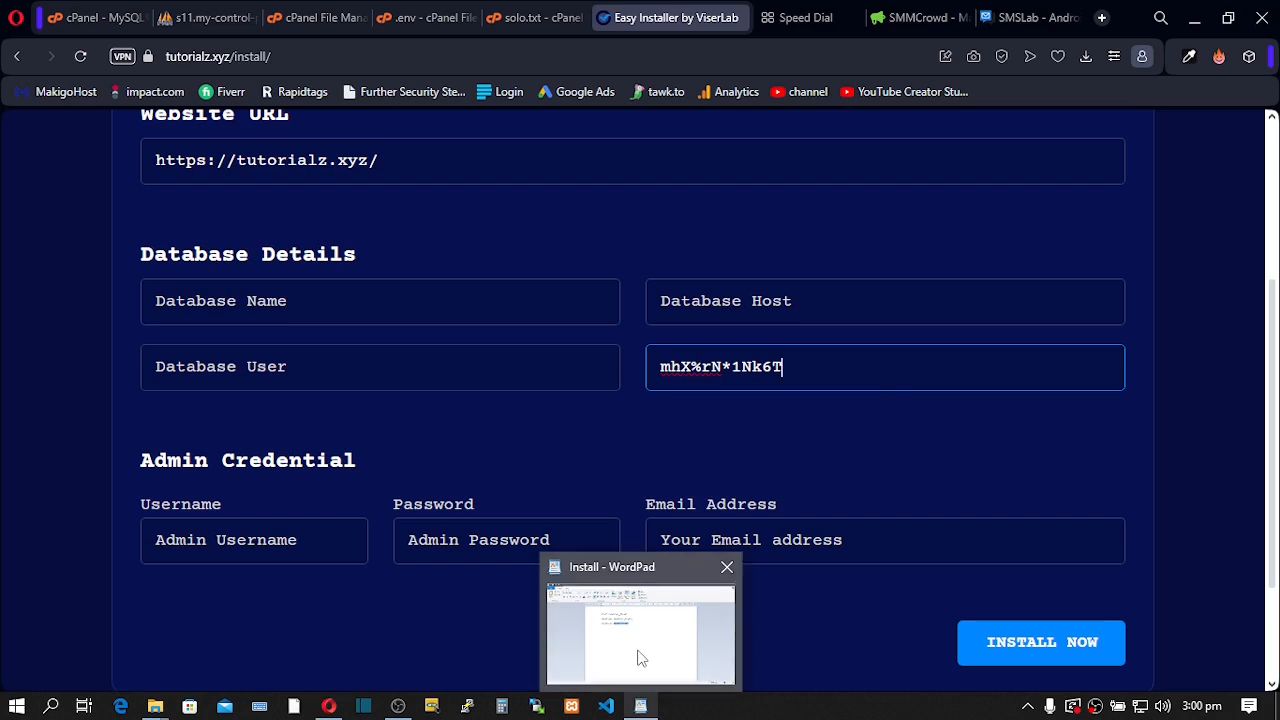
- Copy the database name from the notes into the Database Name field
{"action": "left_click", "coordinate": [641, 706]}
{"action": "left_click_drag", "start_coordinate": [453, 242], "coordinate": [580, 243]}
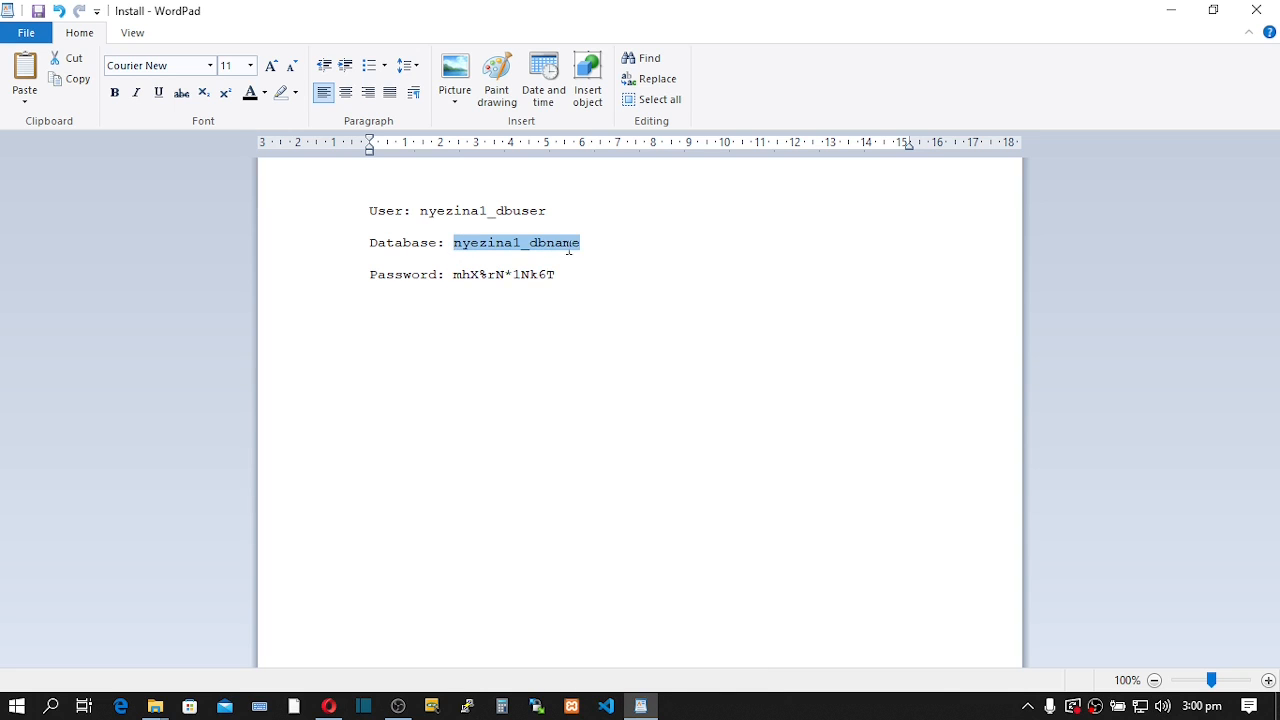
{"action": "right_click", "coordinate": [546, 245]}
{"action": "left_click", "coordinate": [588, 275]}
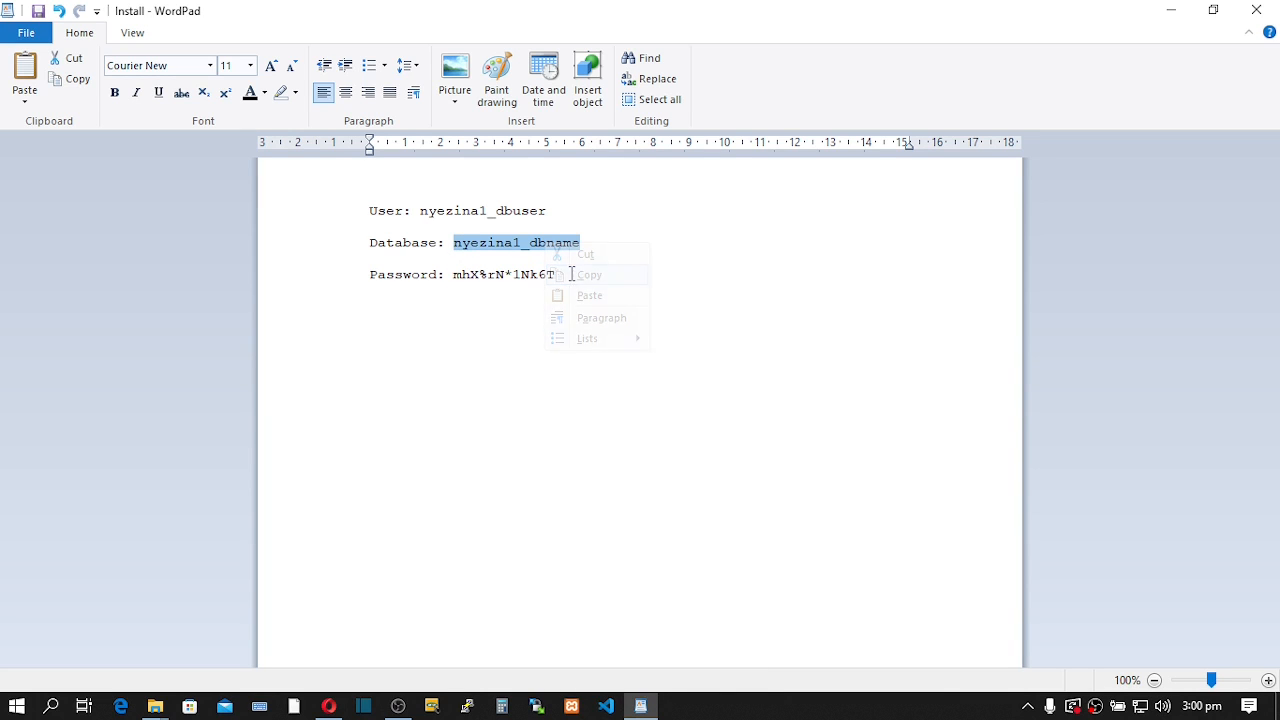
{"action": "left_click", "coordinate": [329, 706]}
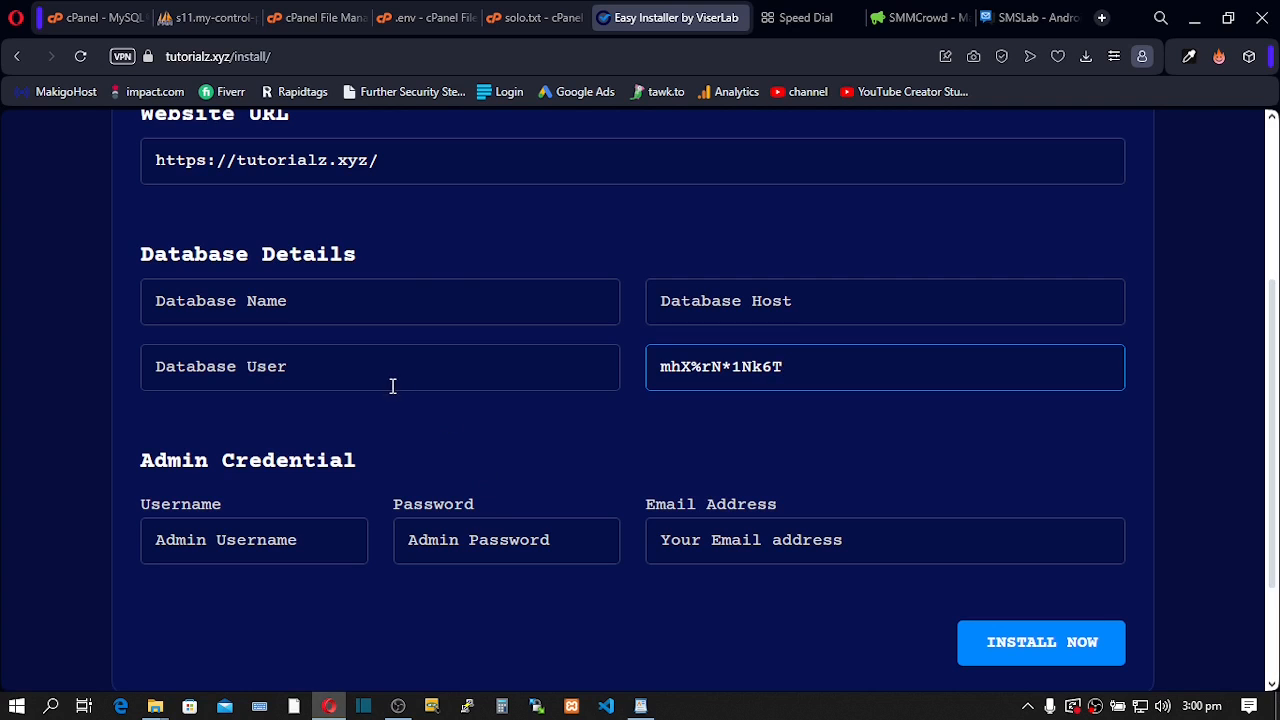
{"action": "left_click", "coordinate": [369, 313]}
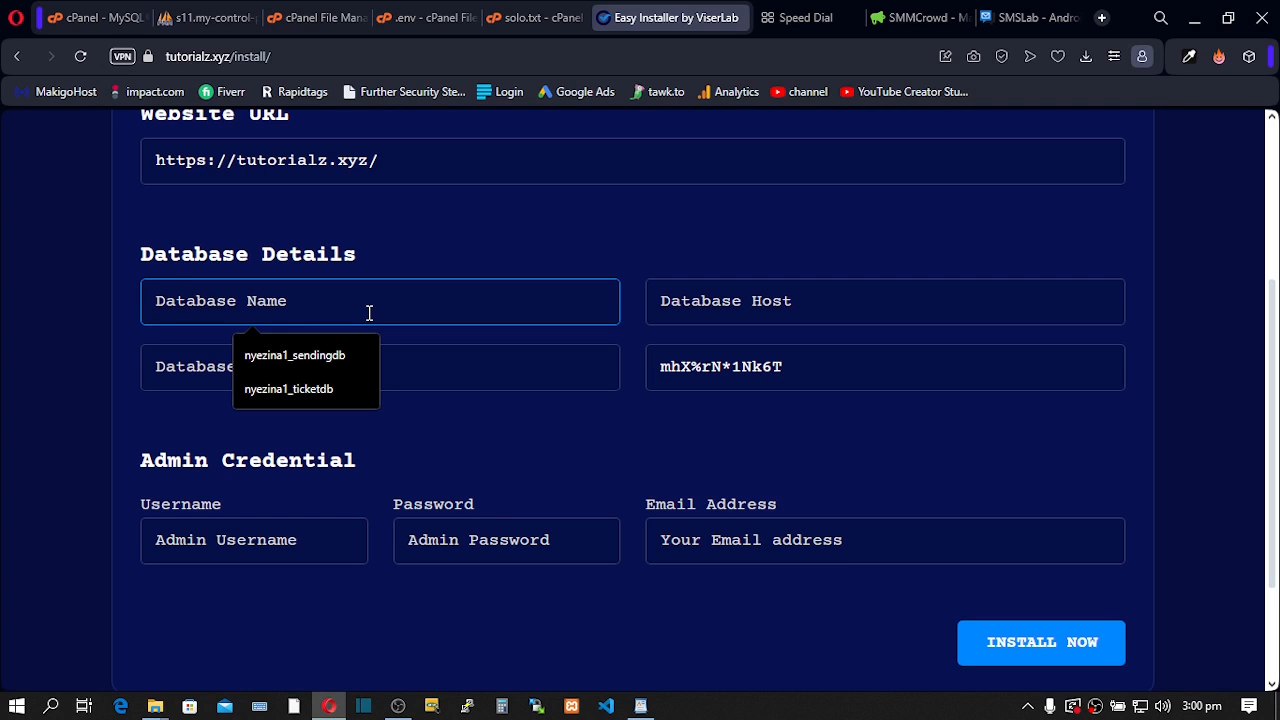
{"action": "key", "text": "ctrl+v"}
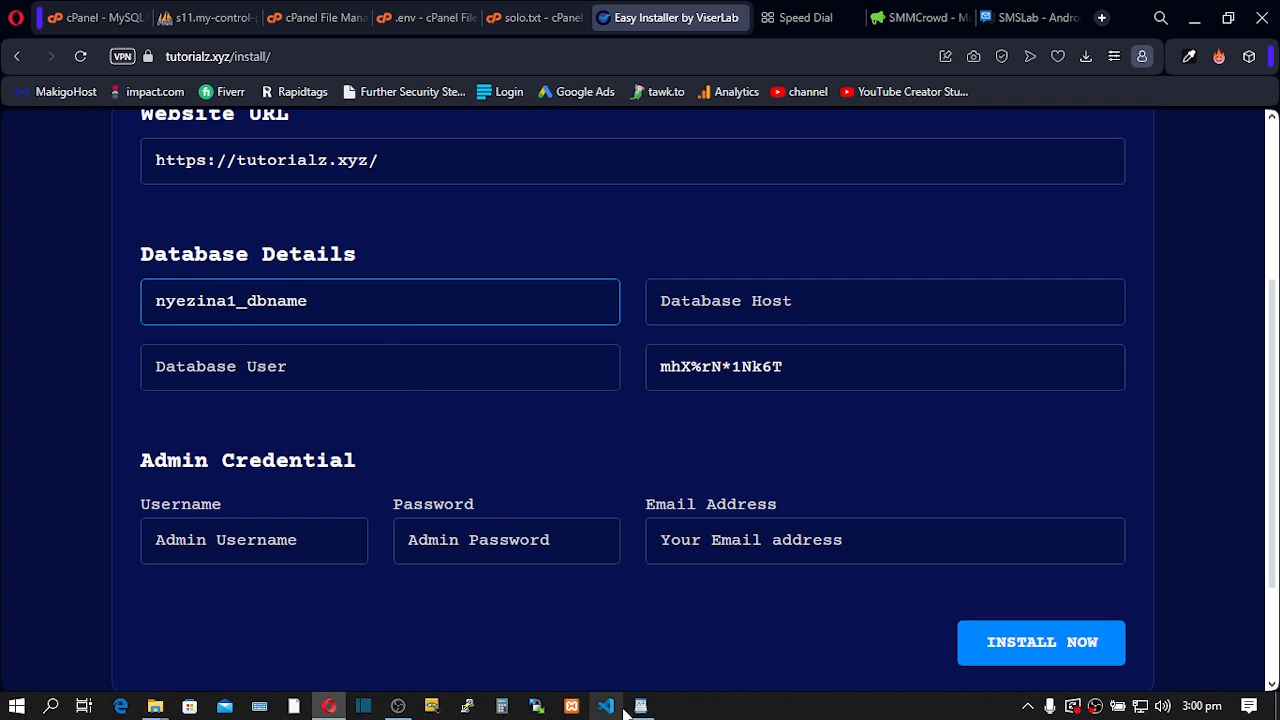
- Fill in the Database User from the notes and set the database host to localhost
{"action": "left_click", "coordinate": [641, 706]}
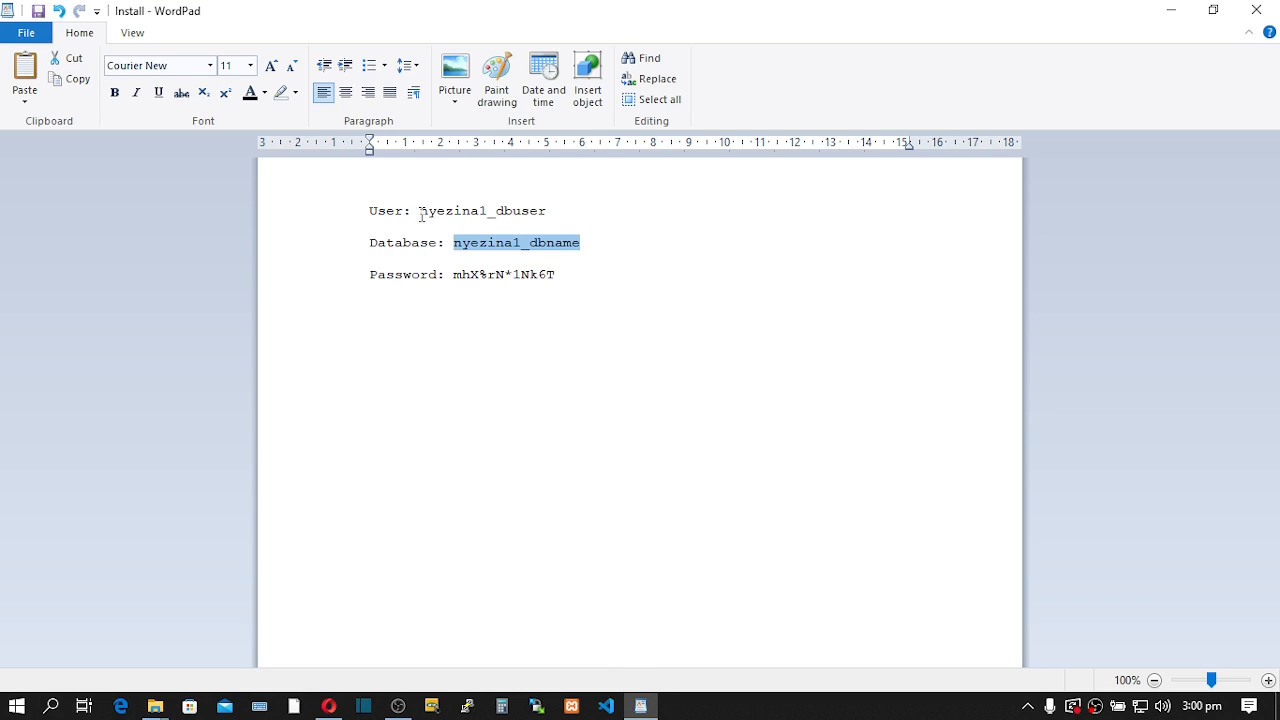
{"action": "left_click_drag", "start_coordinate": [421, 214], "coordinate": [571, 210]}
{"action": "right_click", "coordinate": [497, 209]}
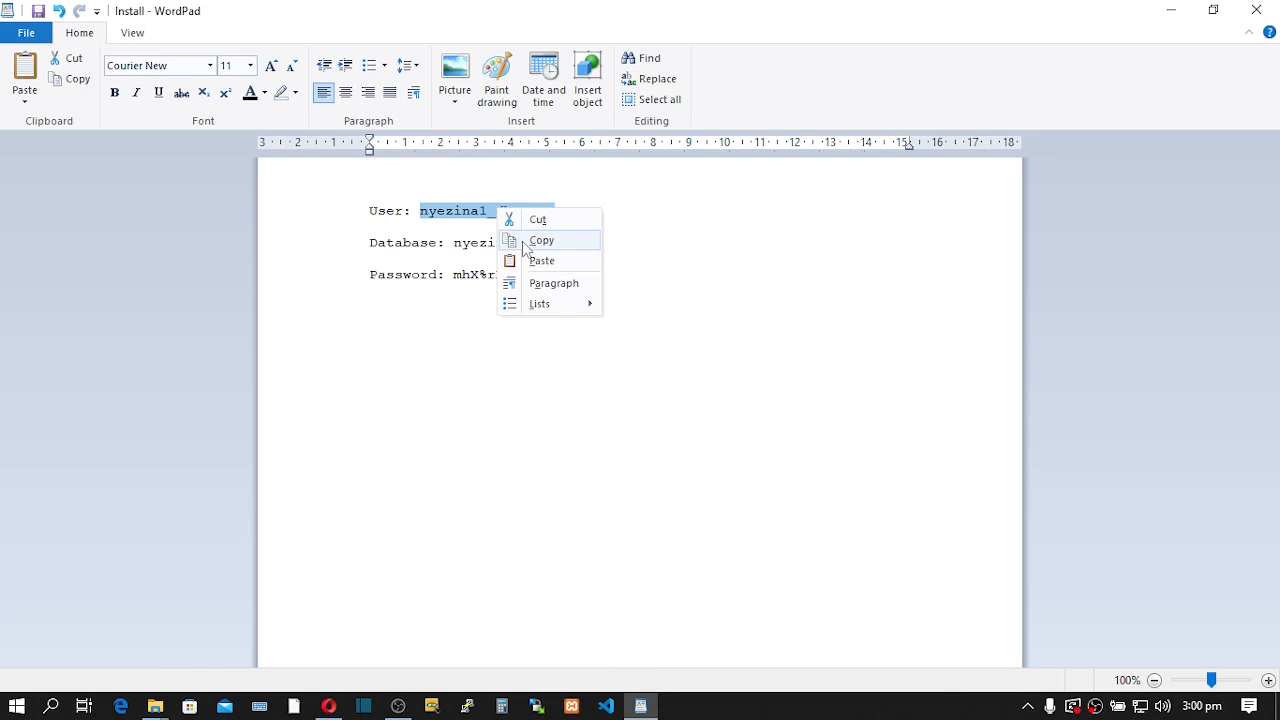
{"action": "left_click", "coordinate": [530, 239]}
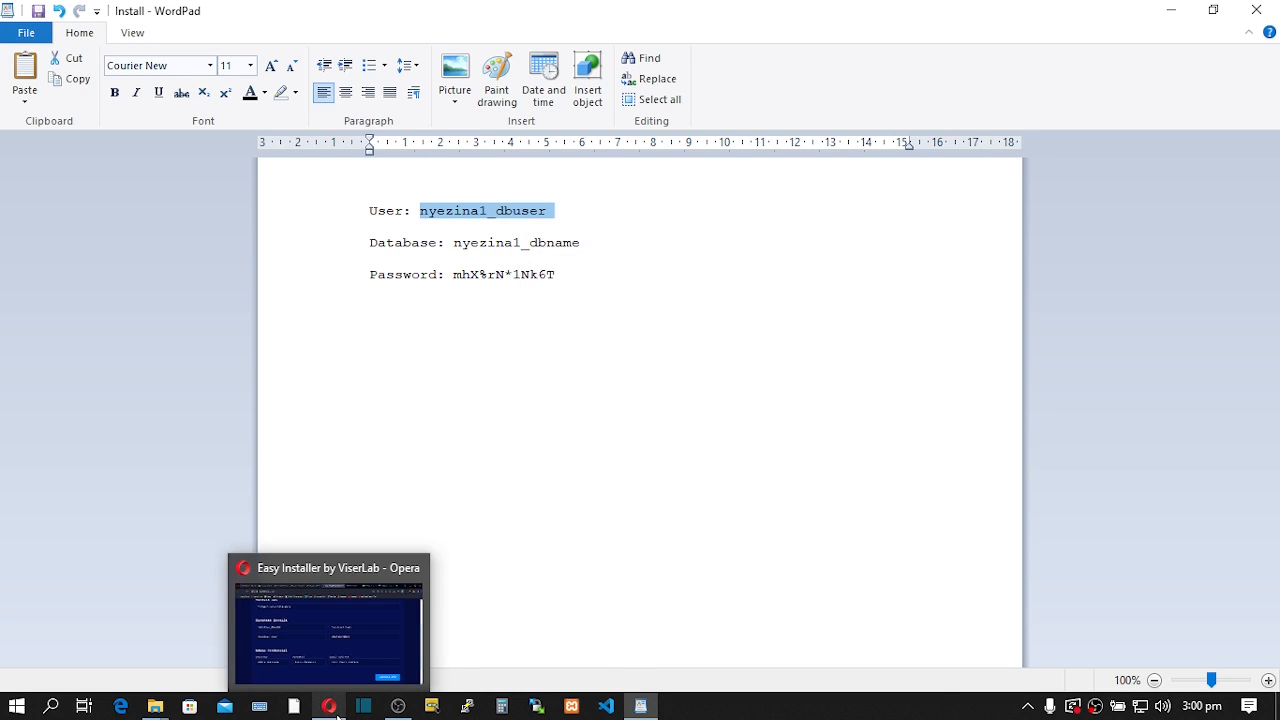
{"action": "left_click", "coordinate": [339, 716]}
{"action": "left_click", "coordinate": [320, 369]}
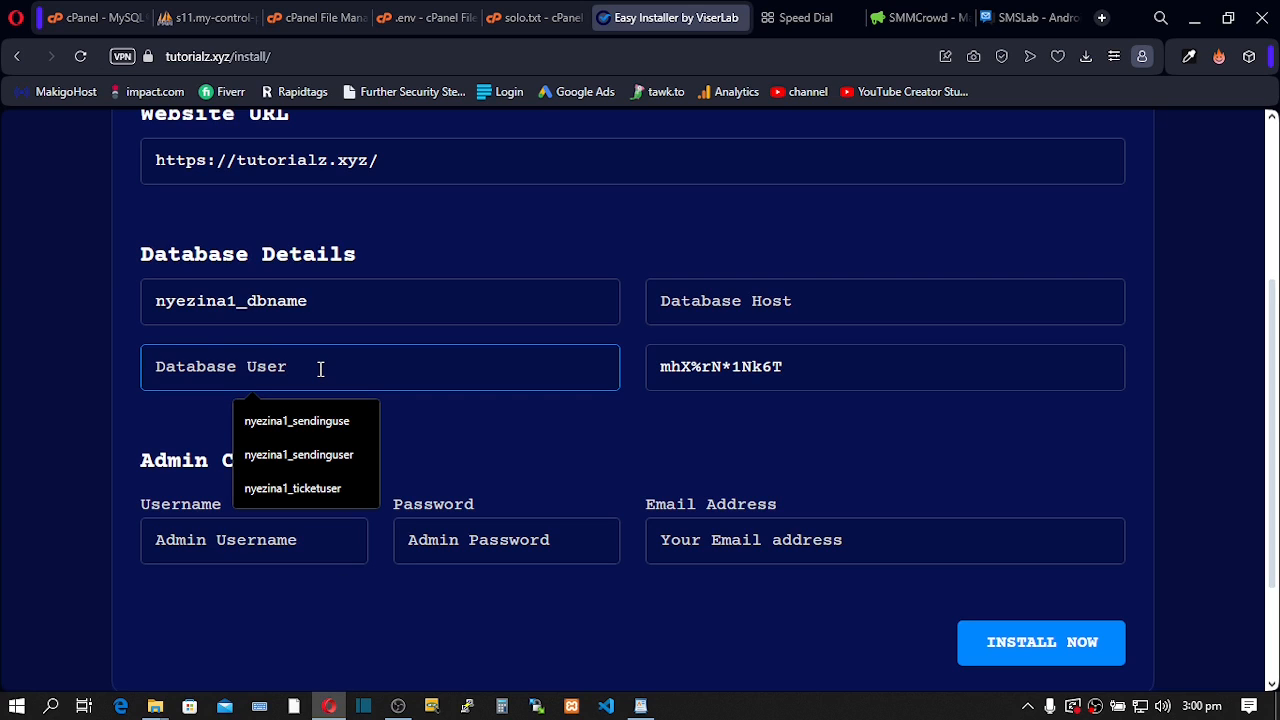
{"action": "key", "text": "ctrl+v"}
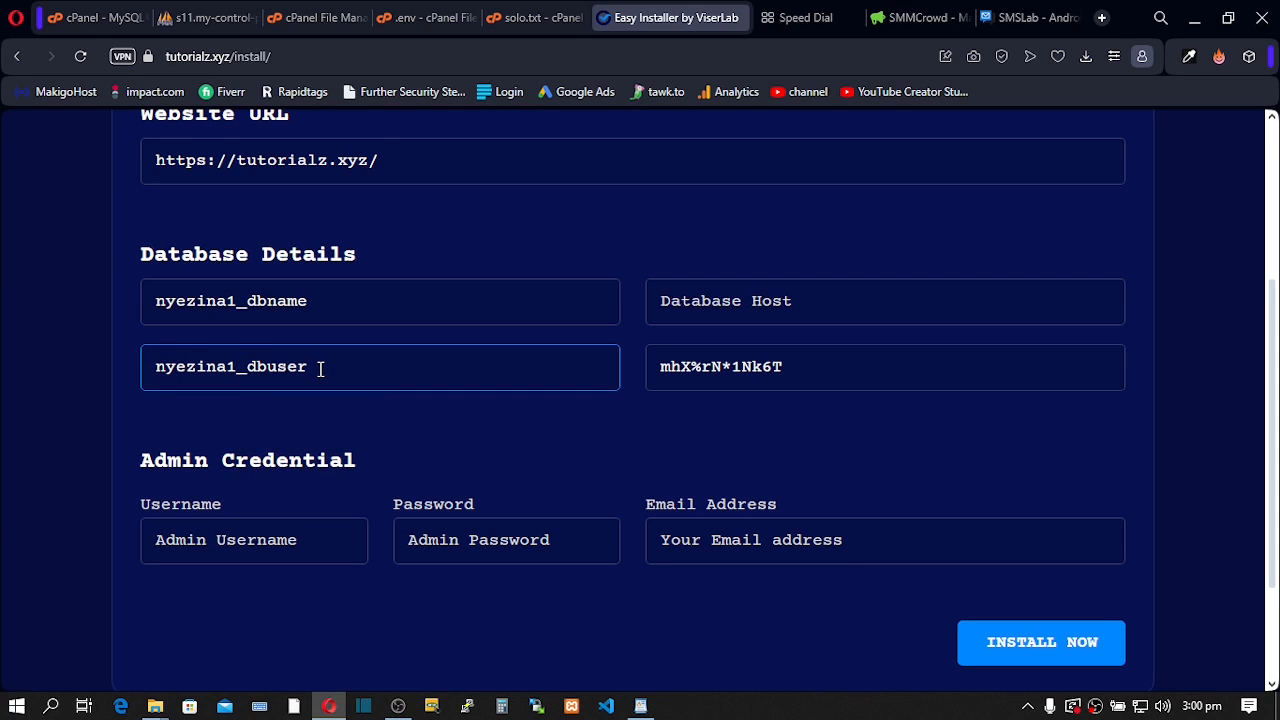
{"action": "left_click", "coordinate": [689, 303]}
{"action": "left_click", "coordinate": [802, 355]}
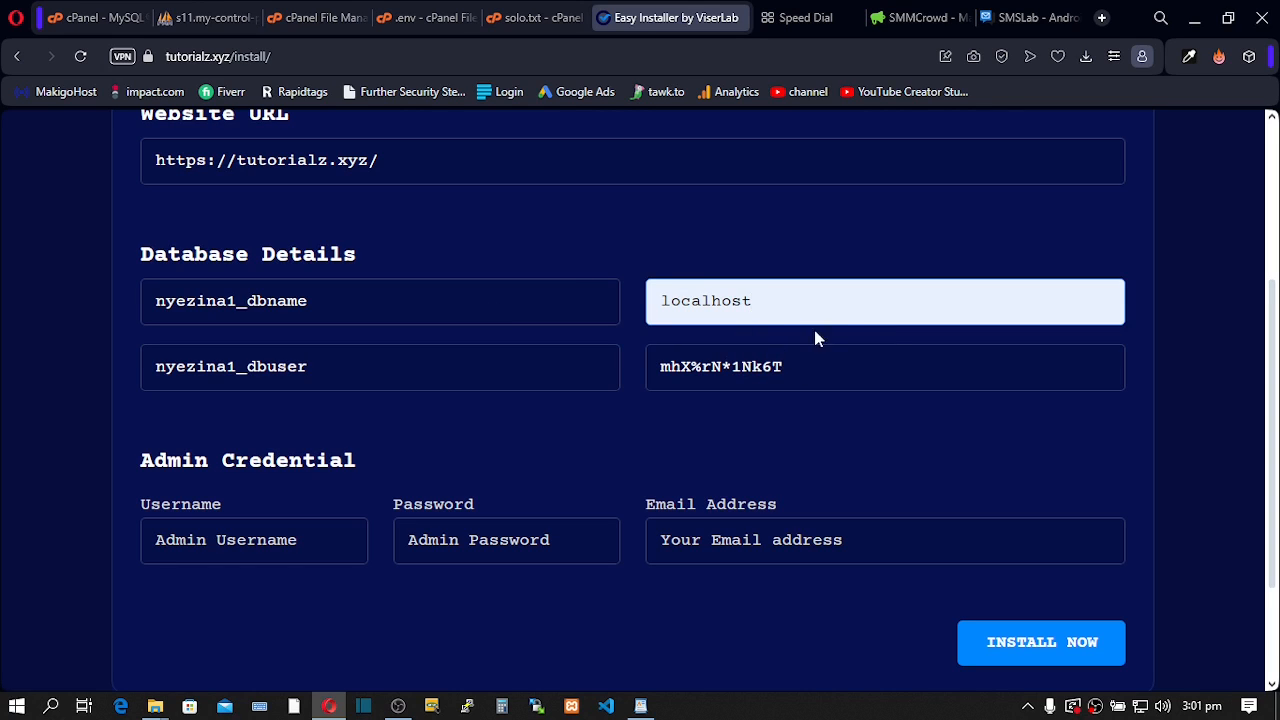
{"action": "left_click_drag", "start_coordinate": [141, 460], "coordinate": [354, 463]}
- Set the admin username to admin from the autofill suggestions
{"action": "left_click", "coordinate": [331, 540]}
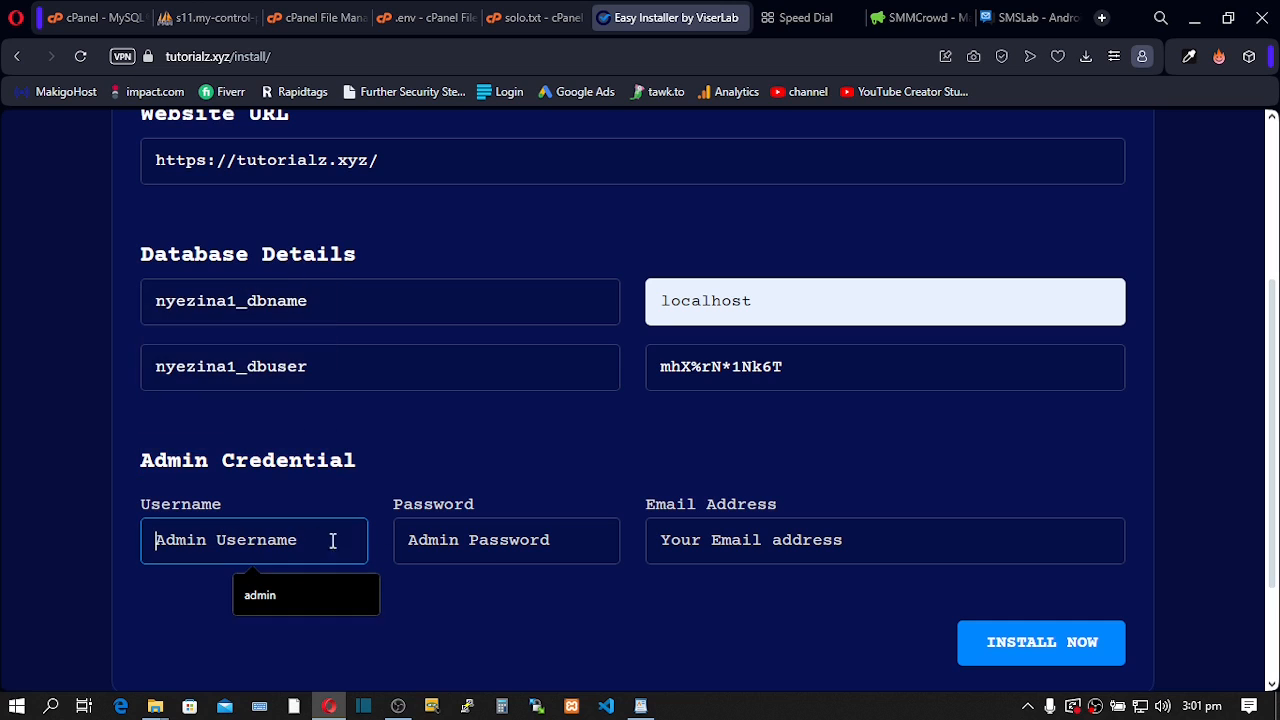
{"action": "left_click", "coordinate": [543, 540]}
{"action": "left_click", "coordinate": [735, 550]}
{"action": "left_click", "coordinate": [574, 456]}
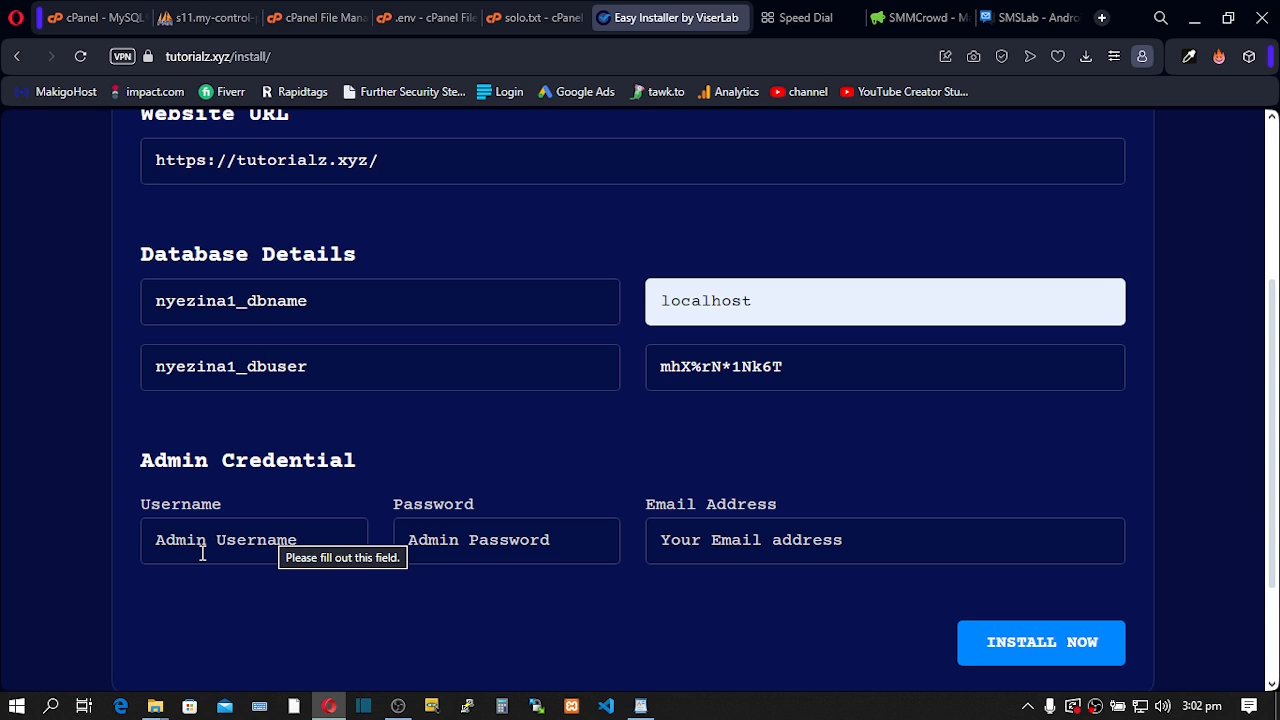
{"action": "left_click", "coordinate": [202, 548]}
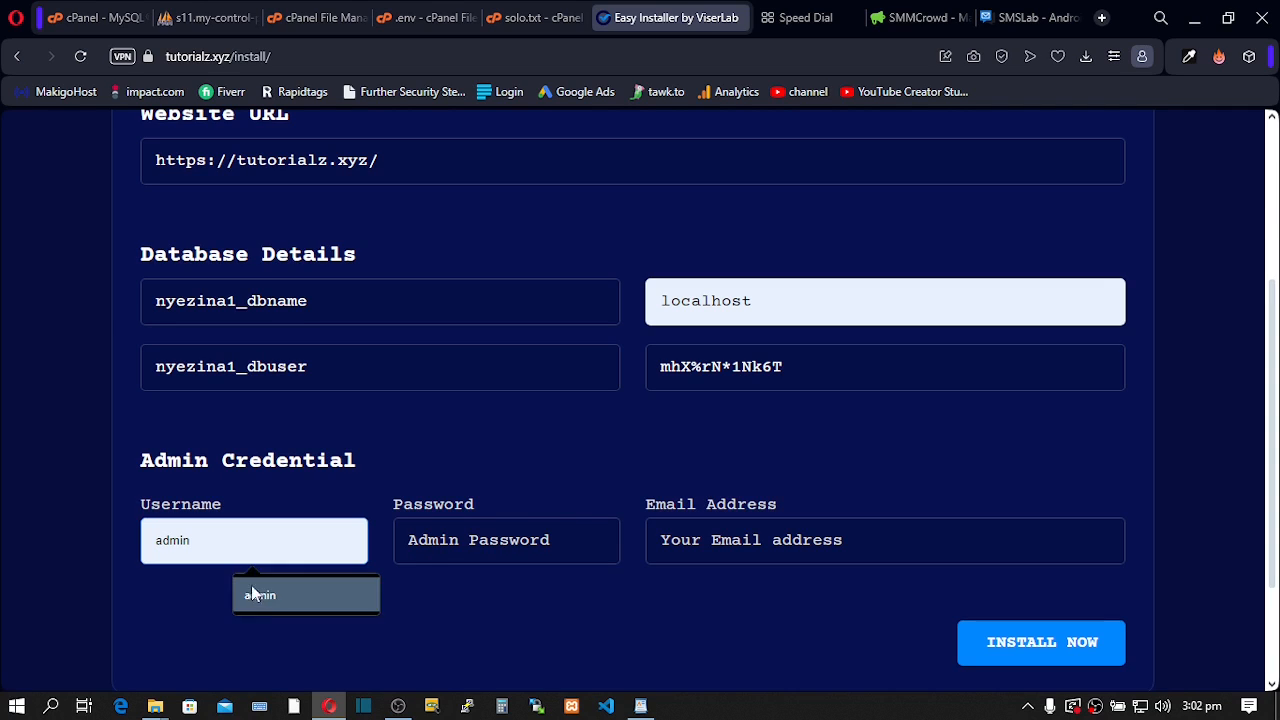
{"action": "left_click", "coordinate": [255, 592]}
- Enter an admin password and e-mail address, then start the installation
{"action": "left_click", "coordinate": [418, 543]}
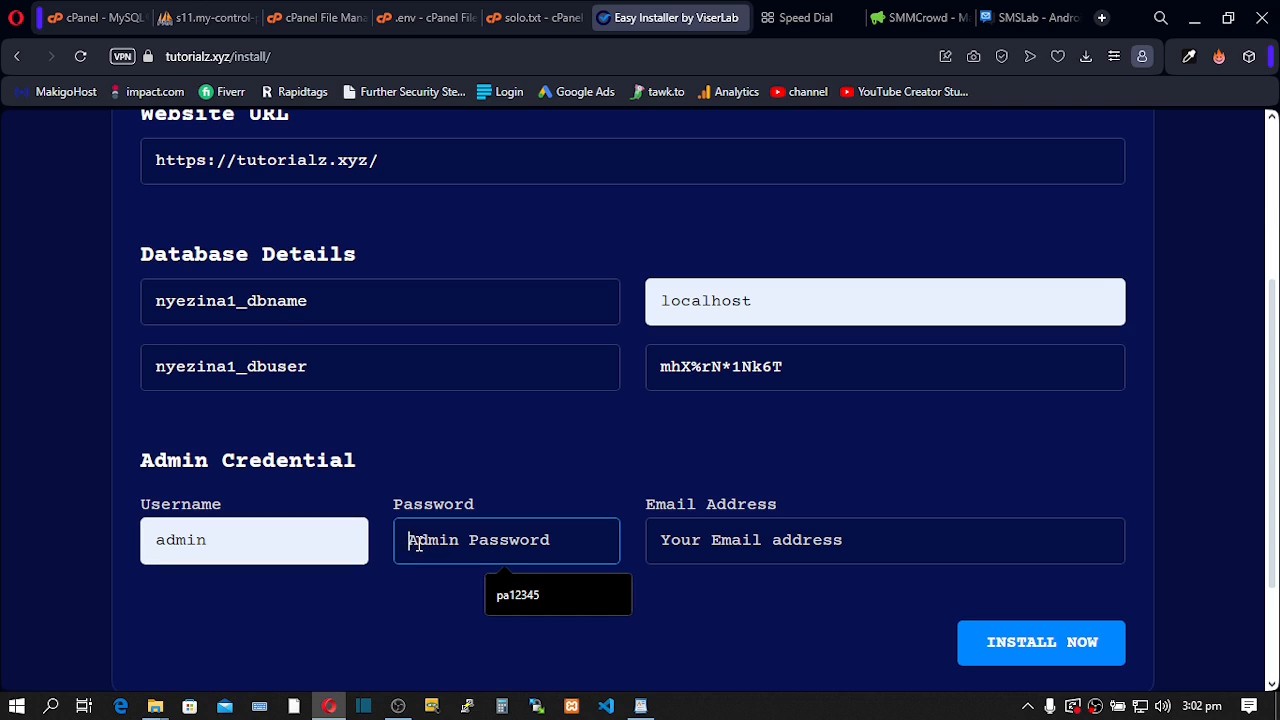
{"action": "type", "text": "pass"}
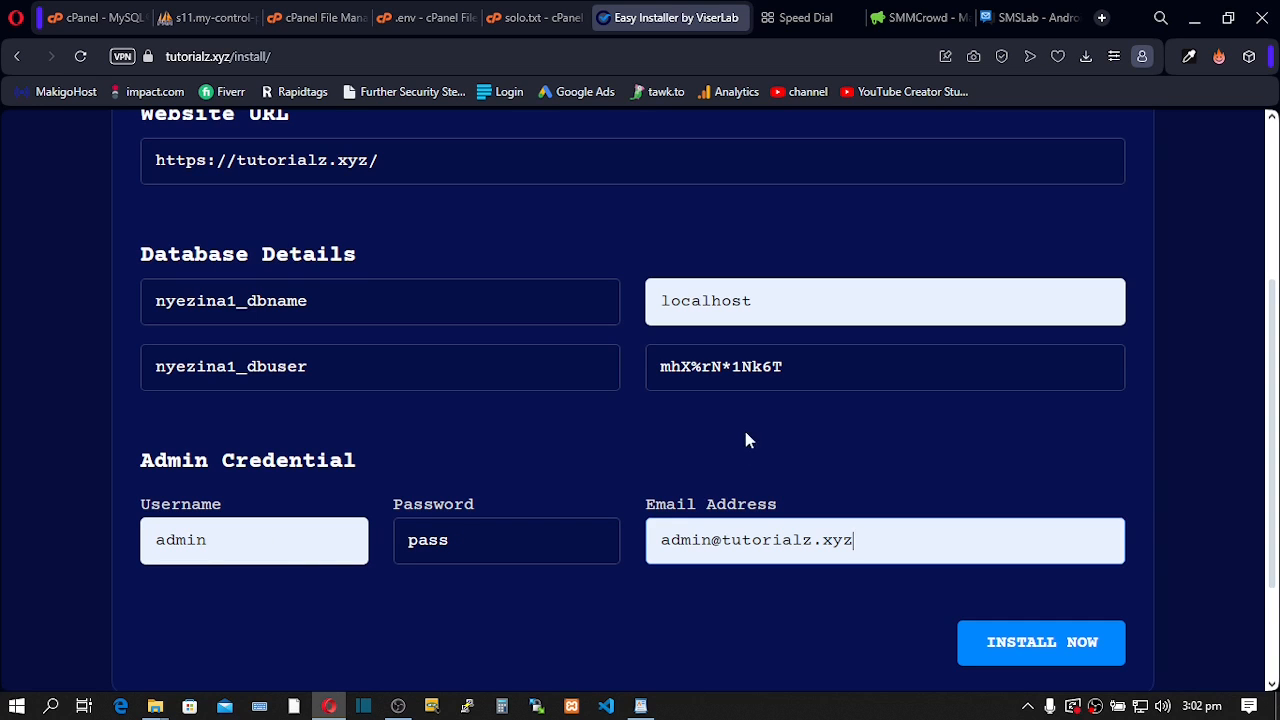
{"action": "scroll", "coordinate": [755, 436], "scroll_direction": "down", "scroll_amount": 2}
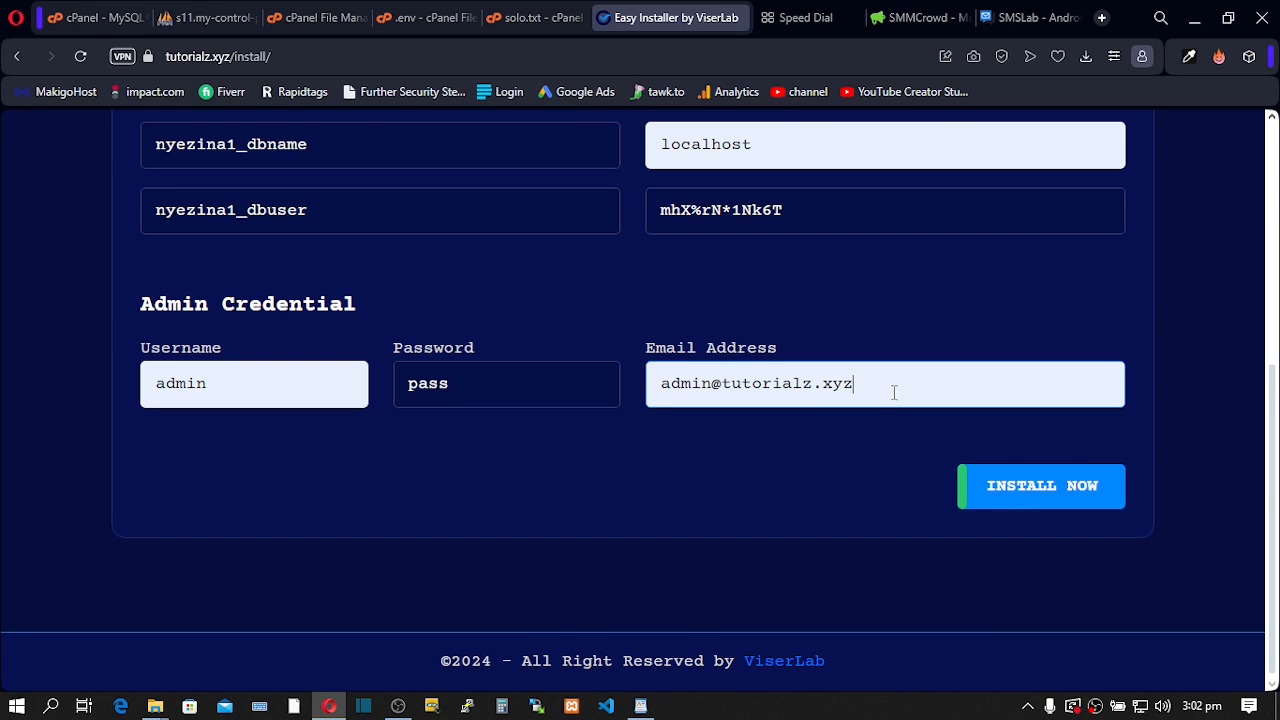
{"action": "left_click_drag", "start_coordinate": [894, 394], "coordinate": [574, 380]}
{"action": "right_click", "coordinate": [720, 390]}
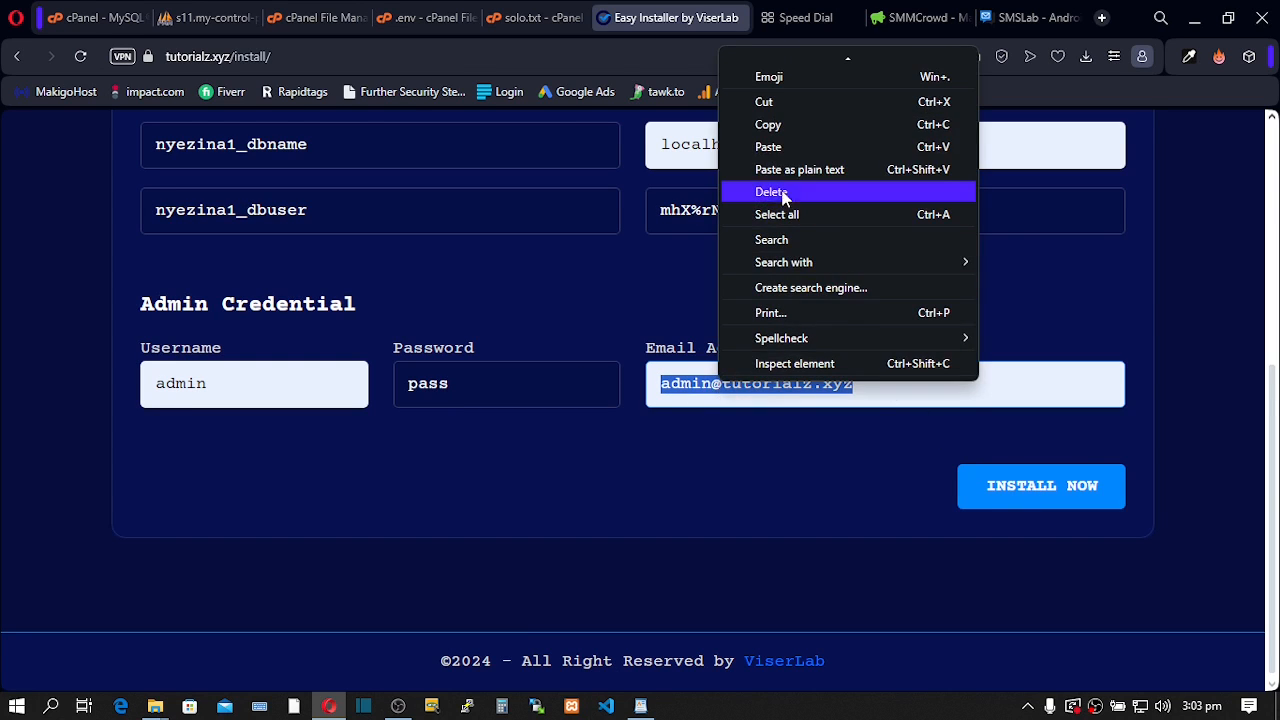
{"action": "left_click", "coordinate": [768, 110]}
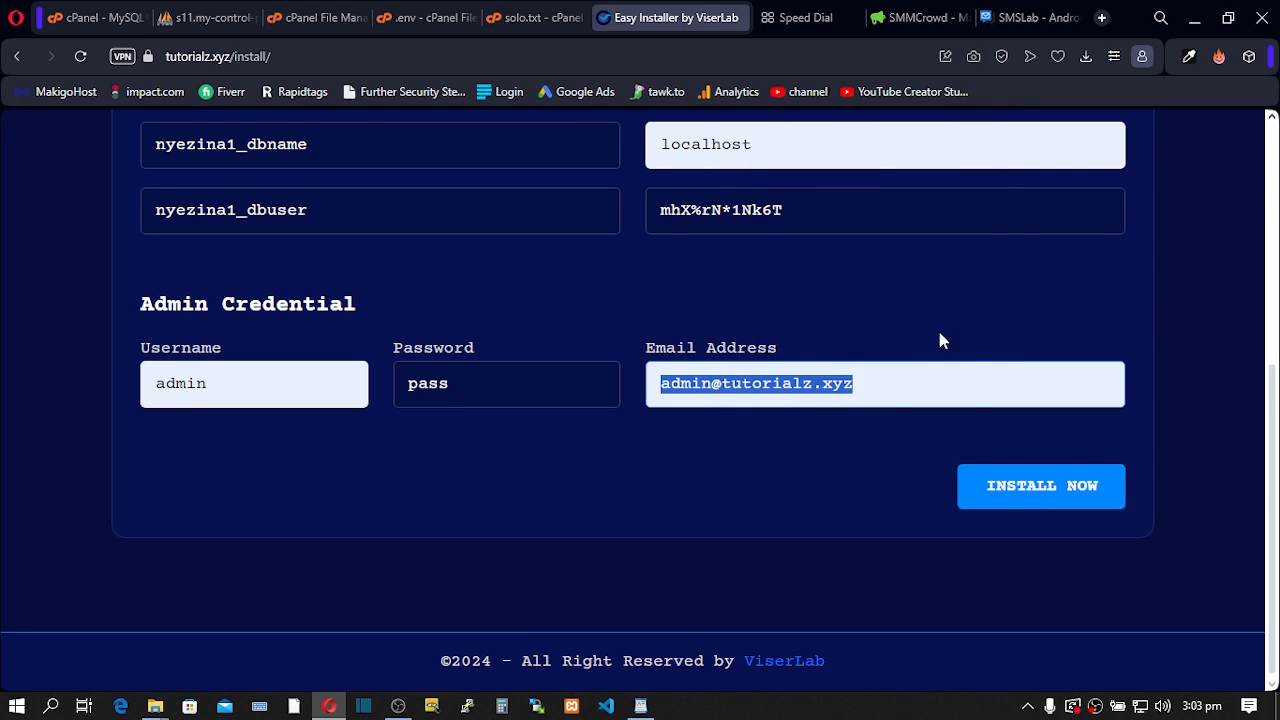
{"action": "left_click", "coordinate": [1040, 486]}
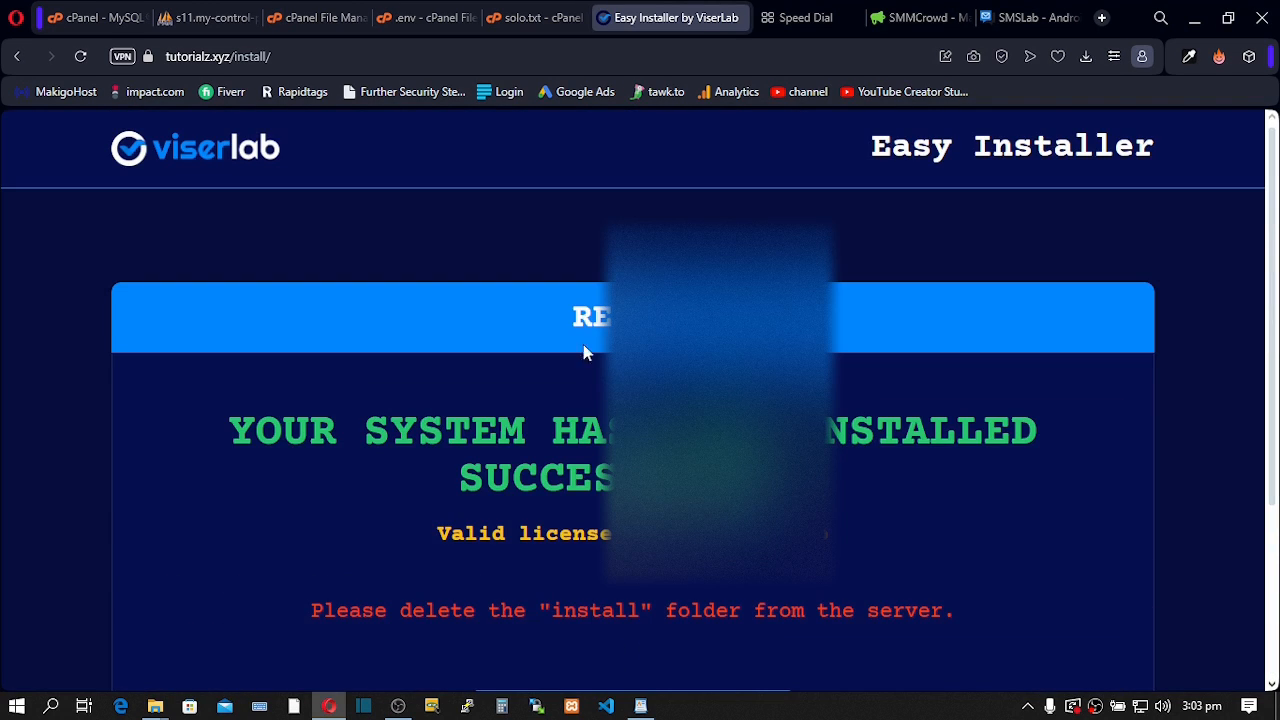
- Confirm the successful install and continue to the SMSLab admin login at tutorialz.xyz/admin
{"action": "scroll", "coordinate": [526, 455], "scroll_direction": "down", "scroll_amount": 2}
{"action": "scroll", "coordinate": [527, 457], "scroll_direction": "down", "scroll_amount": 1}
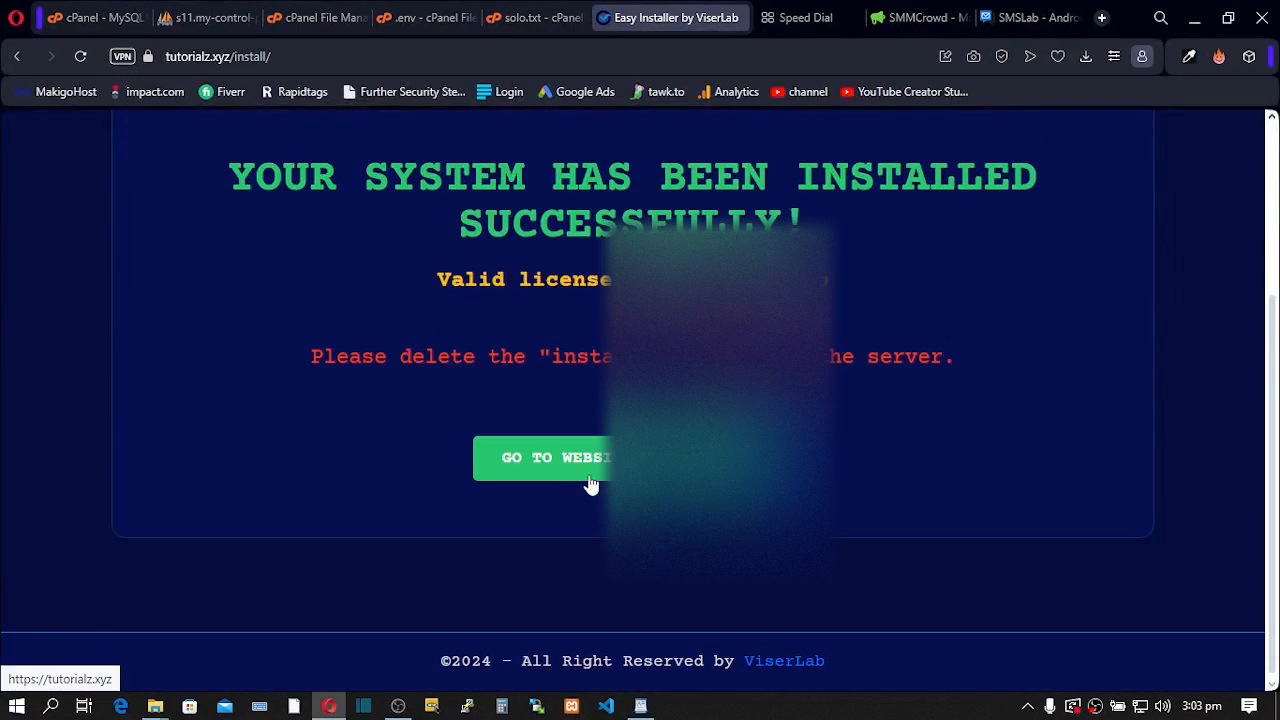
{"action": "left_click", "coordinate": [597, 474]}
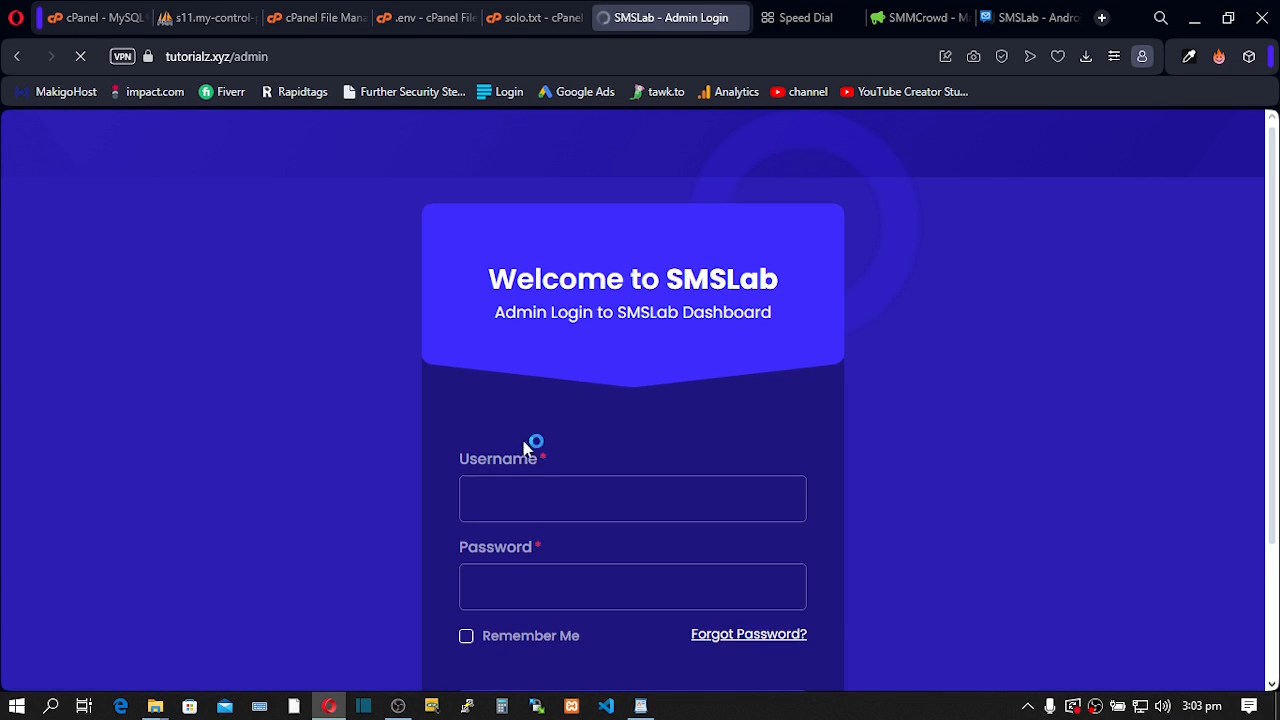
- Log into SMSLab as admin with the account password and dismiss the Cron Job Setting Instruction modal
{"action": "left_click", "coordinate": [482, 500]}
{"action": "left_click", "coordinate": [566, 318]}
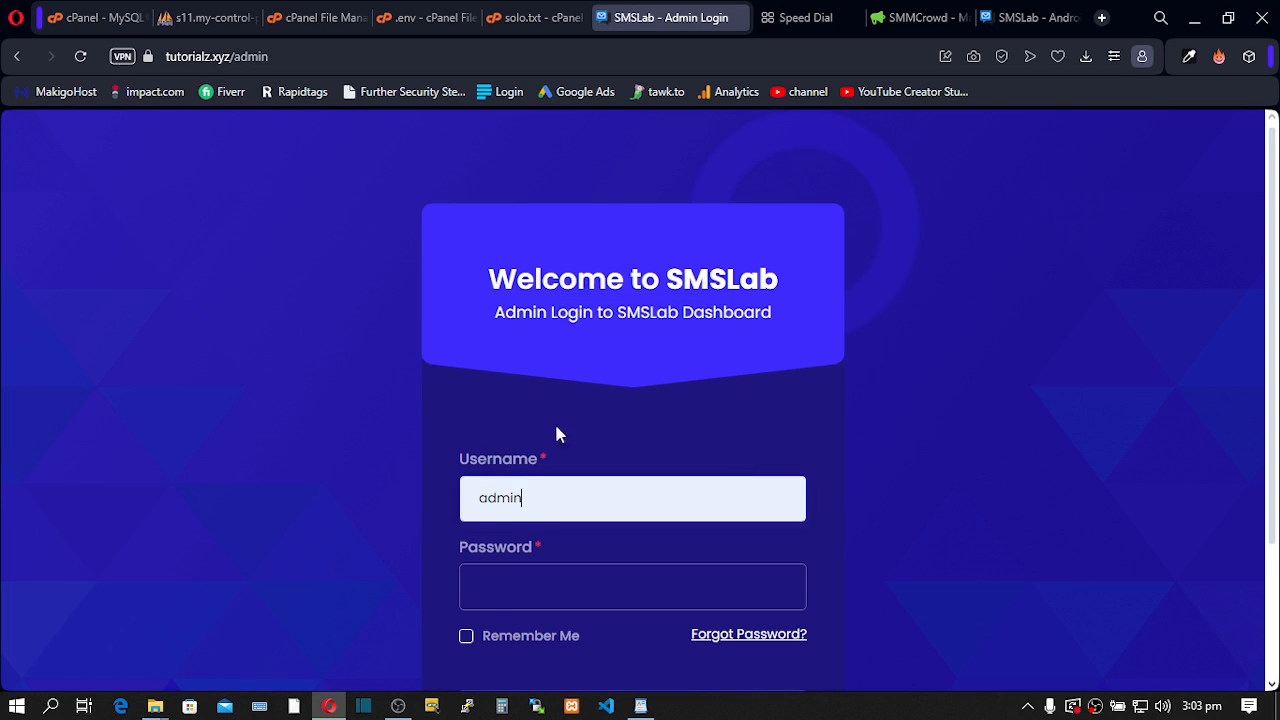
{"action": "left_click", "coordinate": [494, 596]}
{"action": "type", "text": "••••"}
{"action": "scroll", "coordinate": [514, 591], "scroll_direction": "down", "scroll_amount": 2}
{"action": "left_click", "coordinate": [562, 543]}
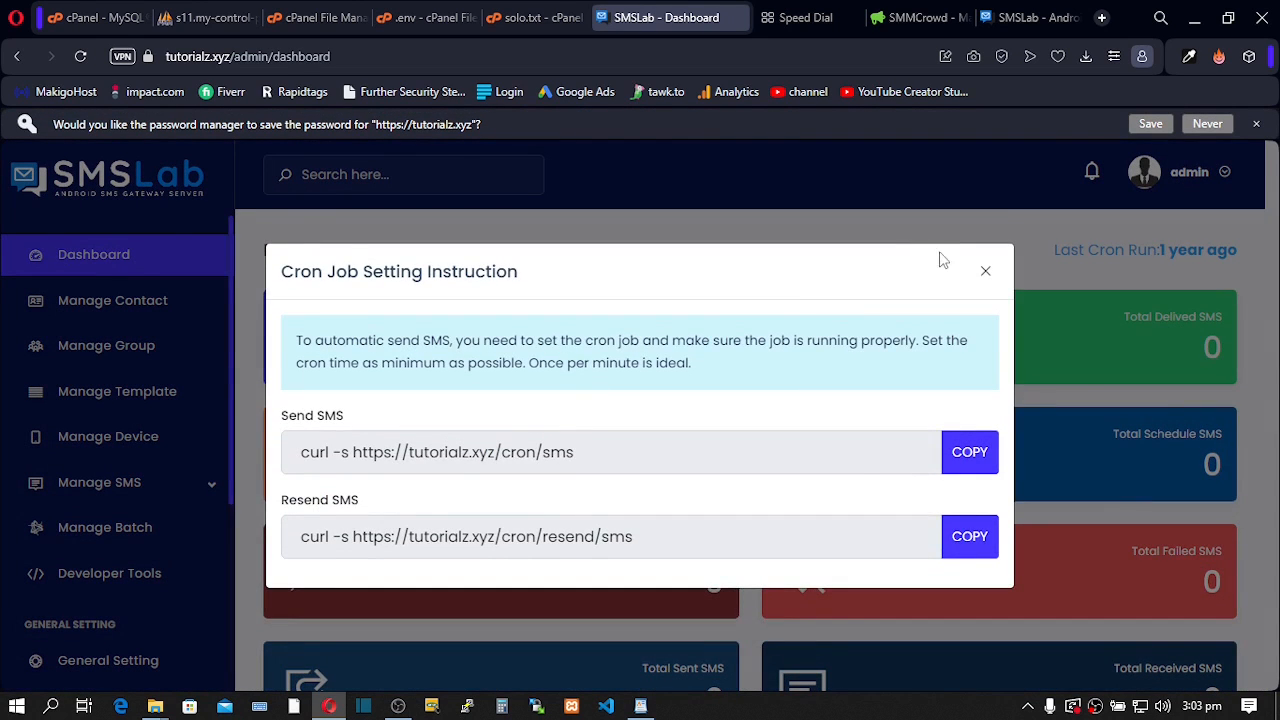
{"action": "left_click", "coordinate": [985, 271]}
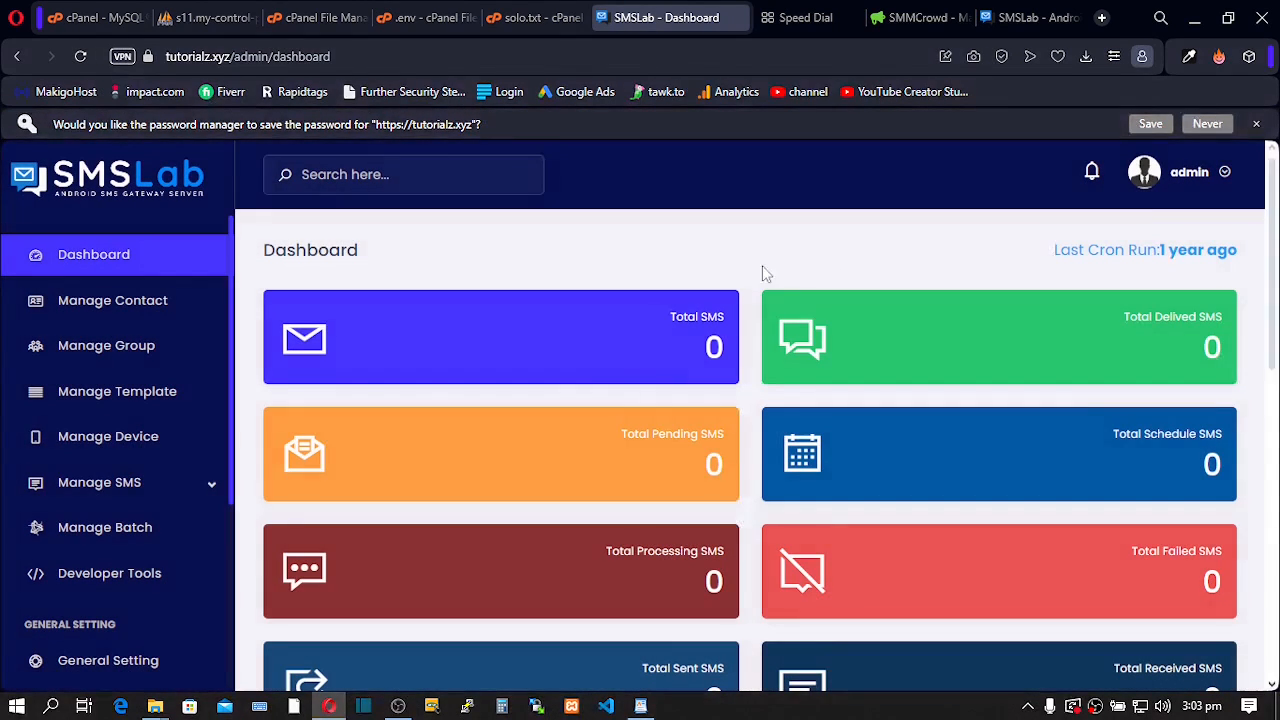